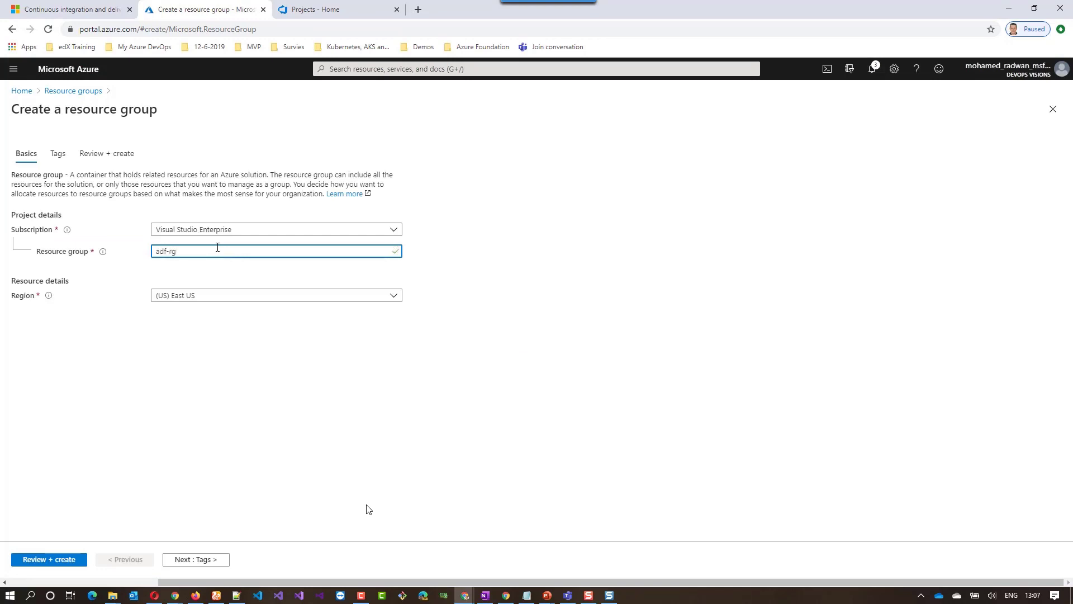
Step: Set the adf-rg resource group's region to (Europe) UK South, create the group and refresh the resource group list
{"action": "left_click", "coordinate": [212, 301]}
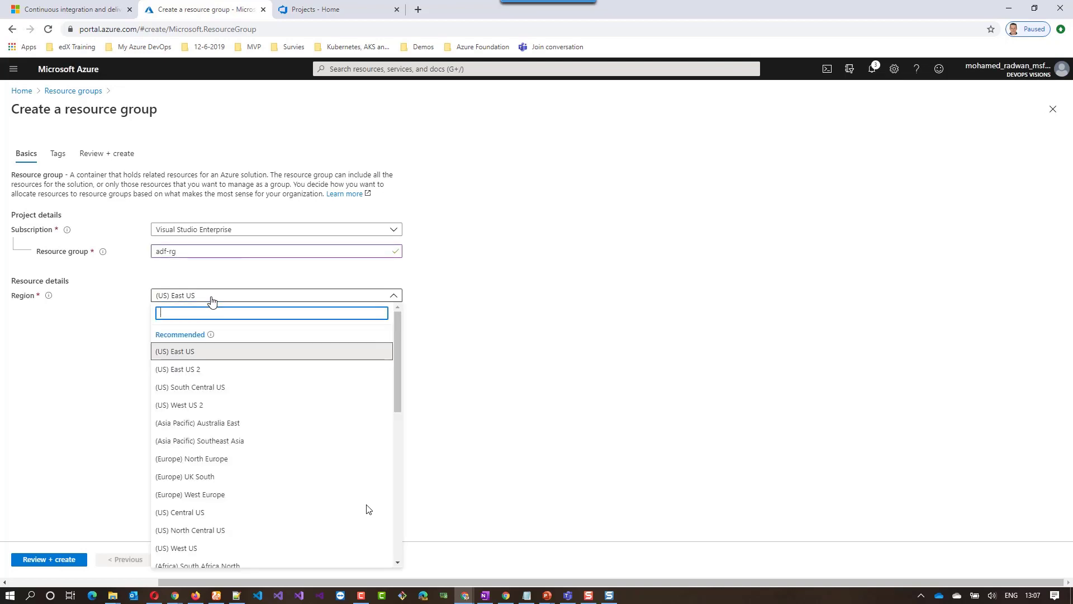
{"action": "type", "text": "uk"}
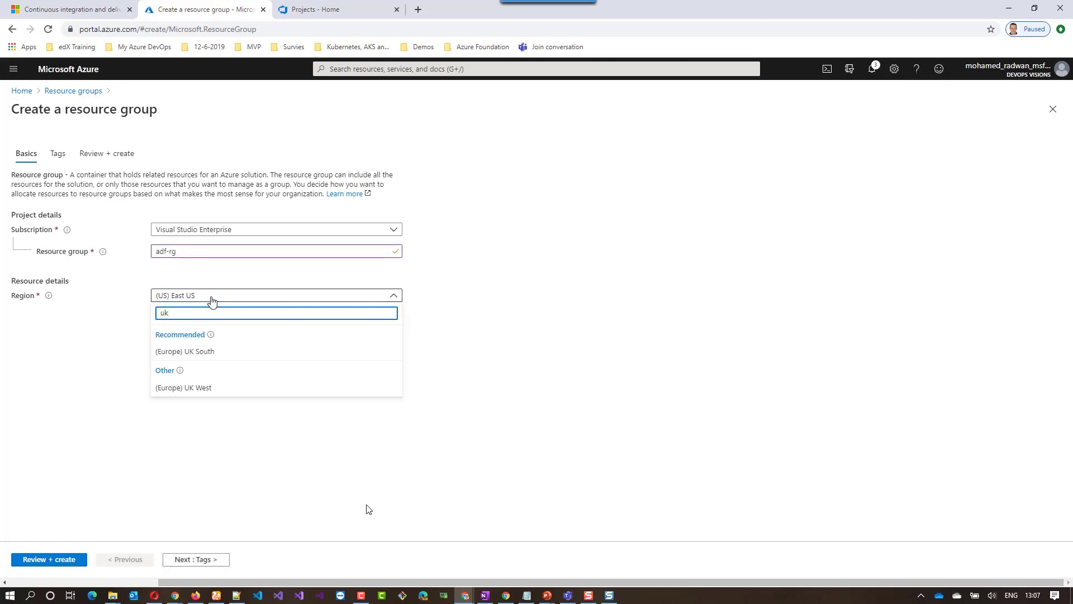
{"action": "left_click", "coordinate": [213, 352]}
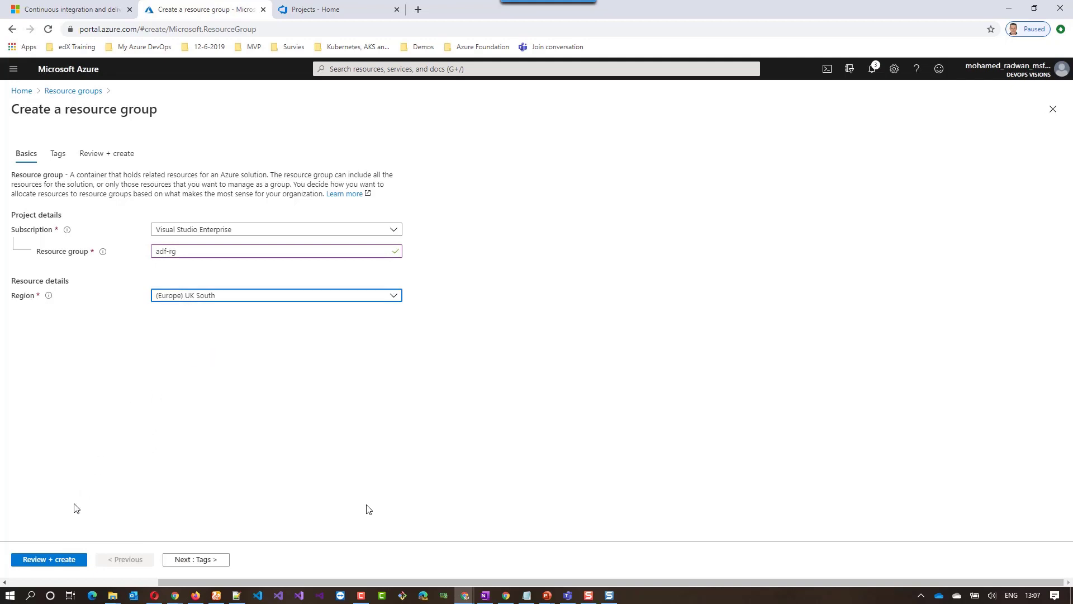
{"action": "left_click", "coordinate": [50, 560]}
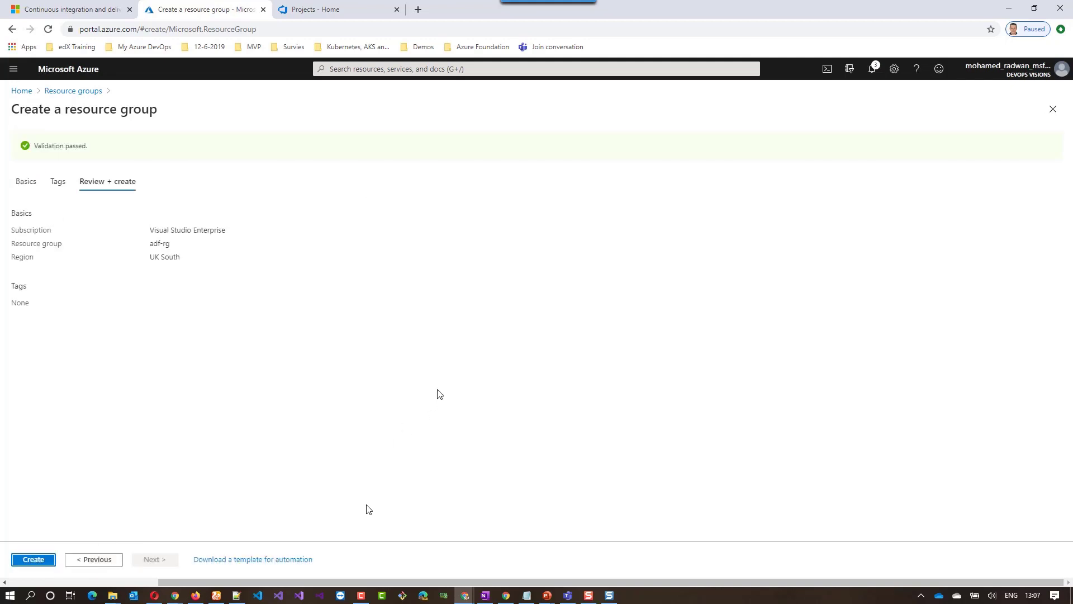
{"action": "left_click", "coordinate": [49, 559]}
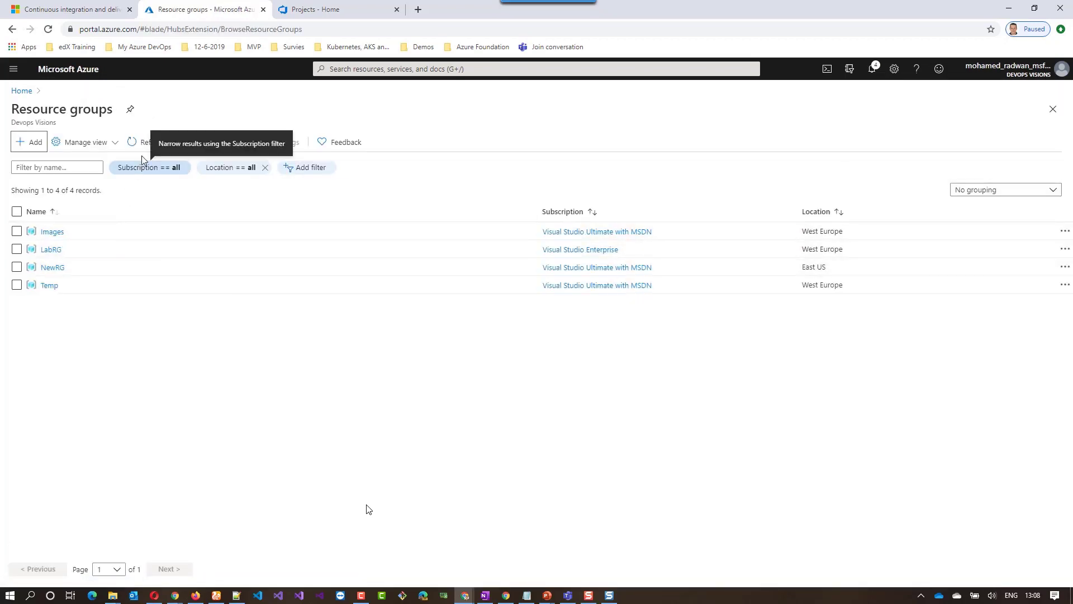
{"action": "left_click", "coordinate": [148, 142]}
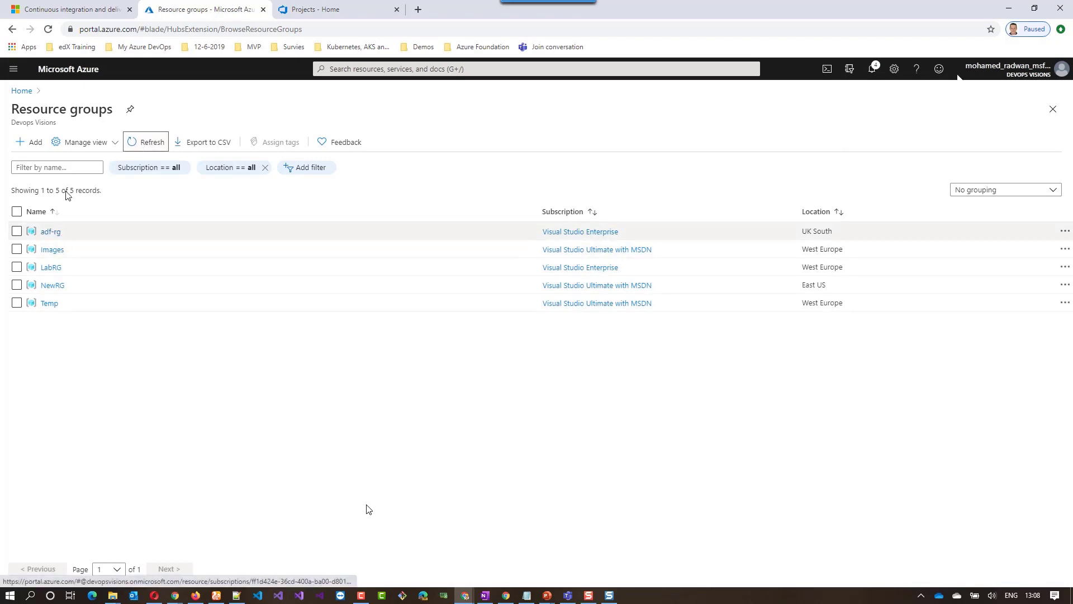
Step: Start a new Data Factory resource from the Analytics category and name it ADF-Radwan-Dev
{"action": "left_click", "coordinate": [22, 91]}
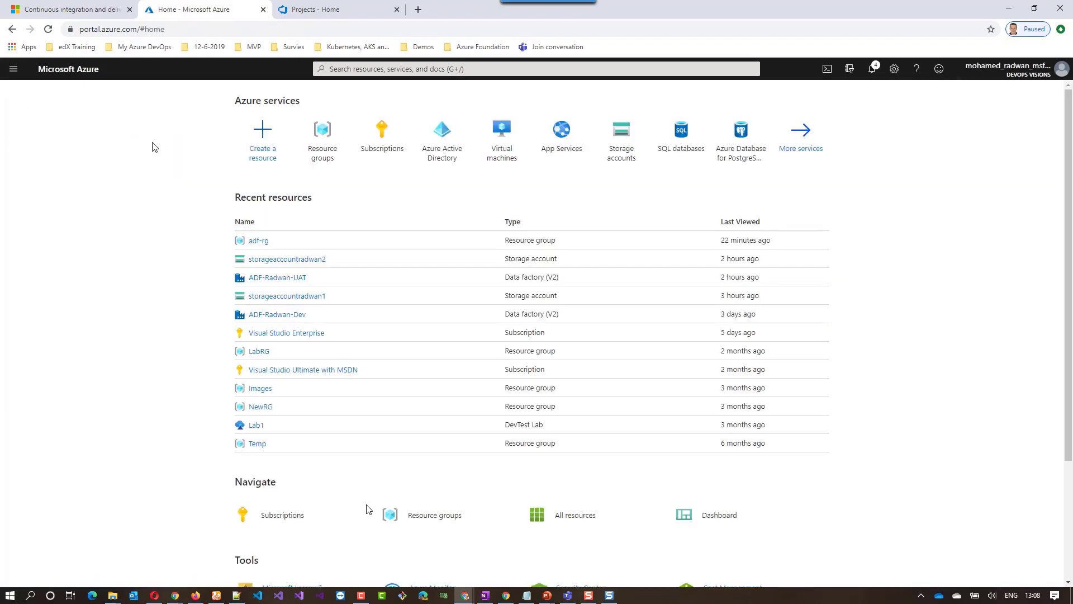
{"action": "left_click", "coordinate": [259, 149]}
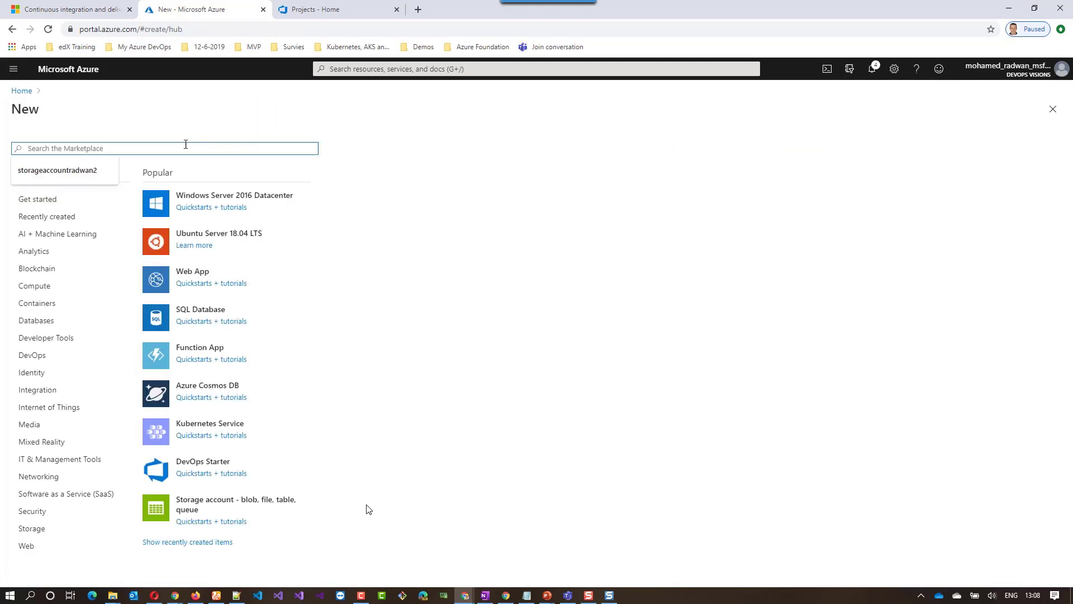
{"action": "left_click", "coordinate": [34, 252]}
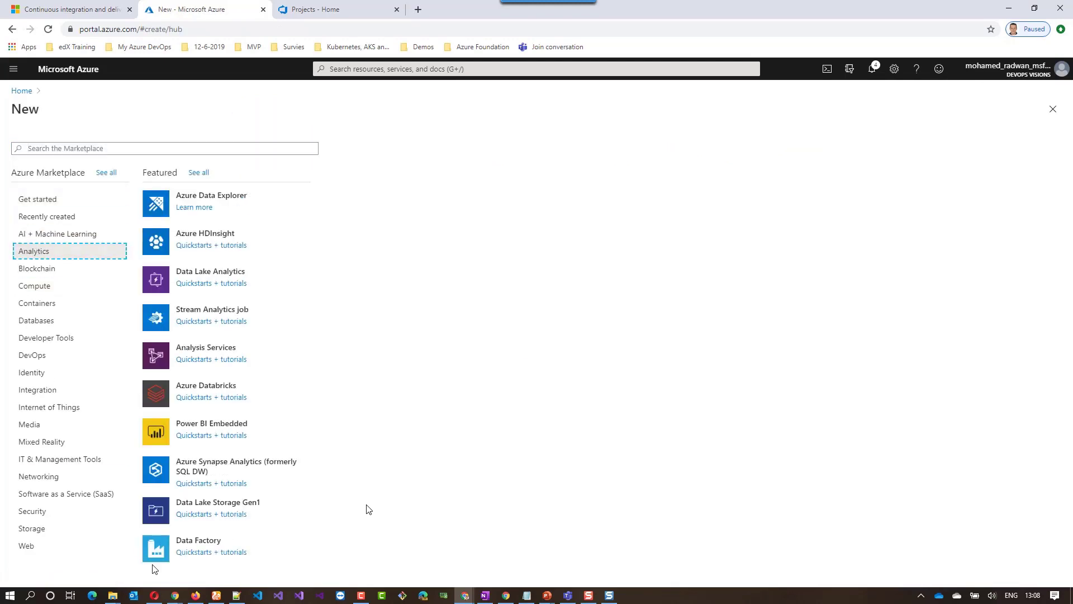
{"action": "left_click", "coordinate": [206, 542]}
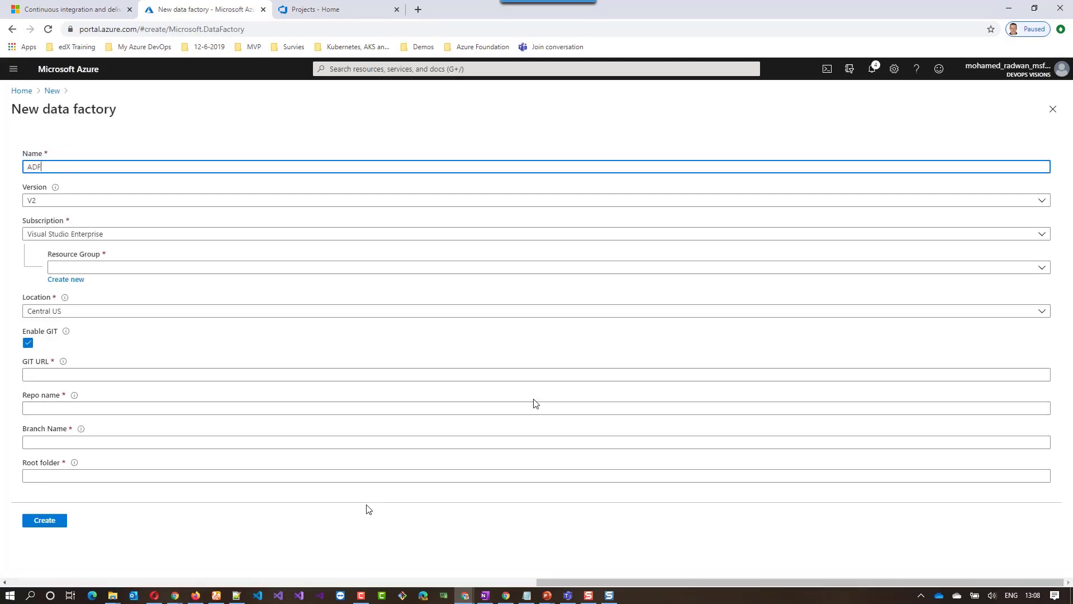
{"action": "type", "text": "ADF-Radwan-"}
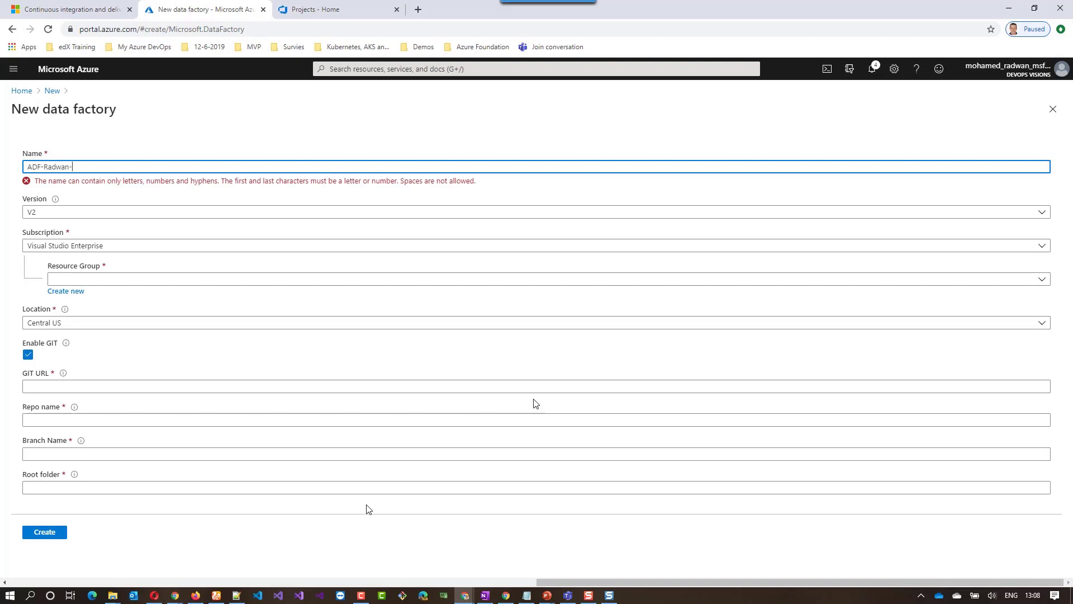
{"action": "type", "text": "Dev"}
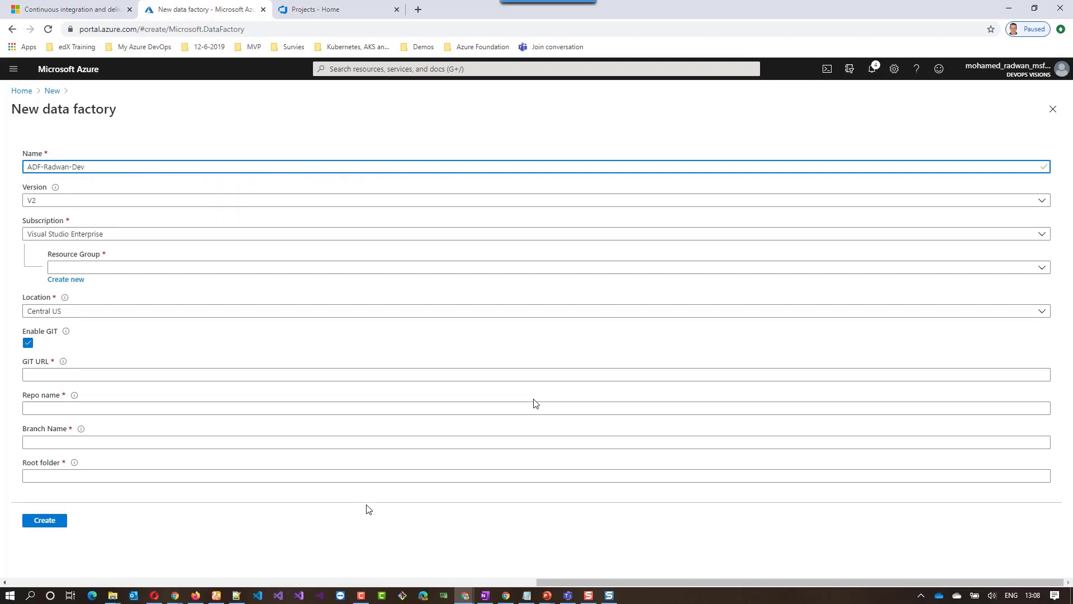
Step: Create the Dev data factory in resource group adf-rg with location UK South and Git disabled
{"action": "left_click", "coordinate": [191, 268]}
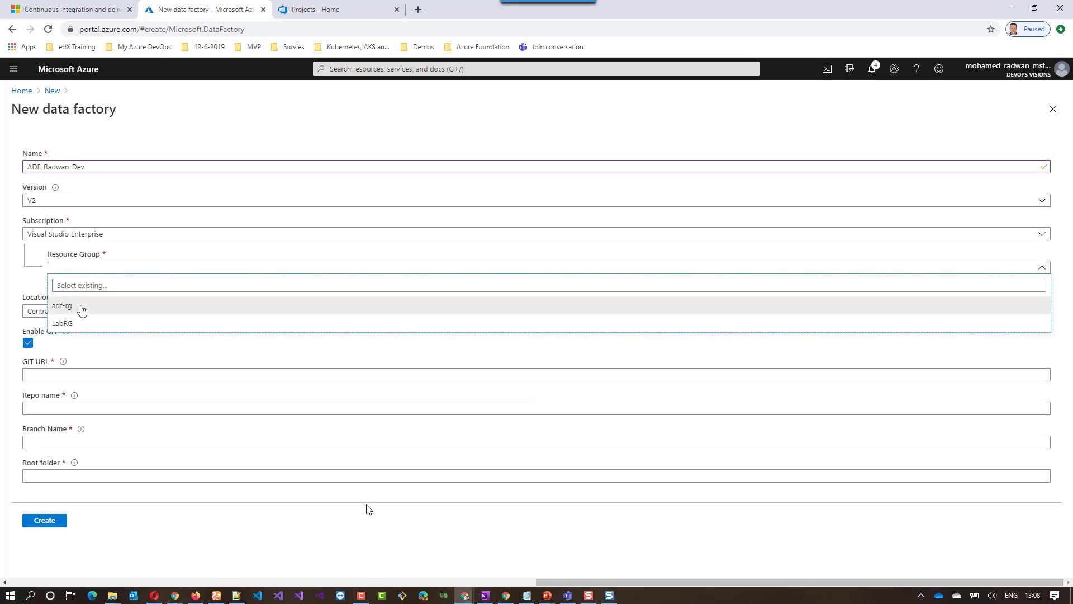
{"action": "left_click", "coordinate": [82, 306]}
{"action": "left_click", "coordinate": [102, 315]}
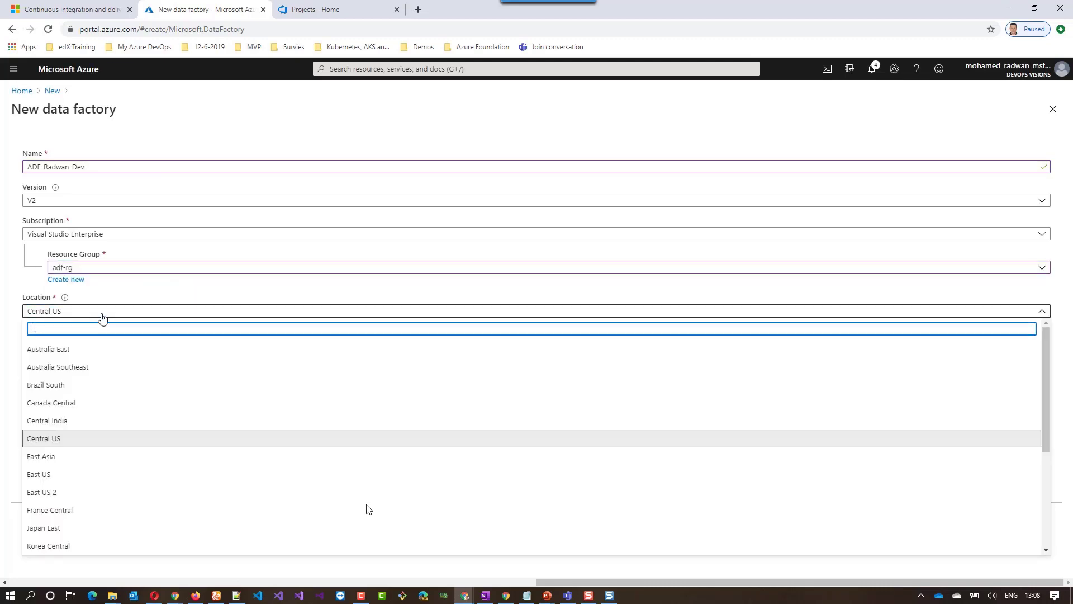
{"action": "type", "text": "uk"}
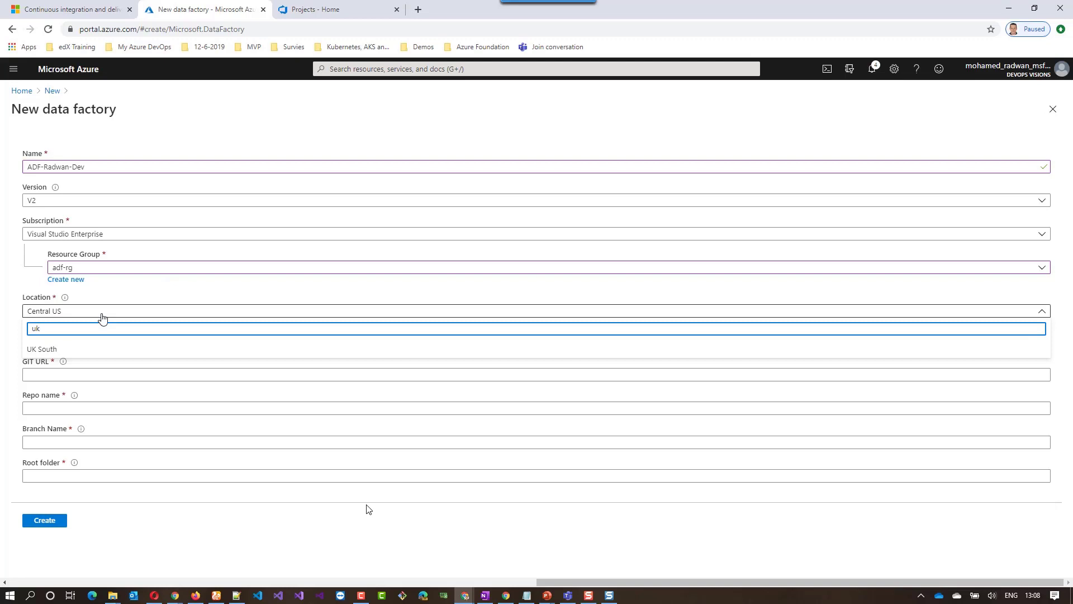
{"action": "left_click", "coordinate": [73, 351]}
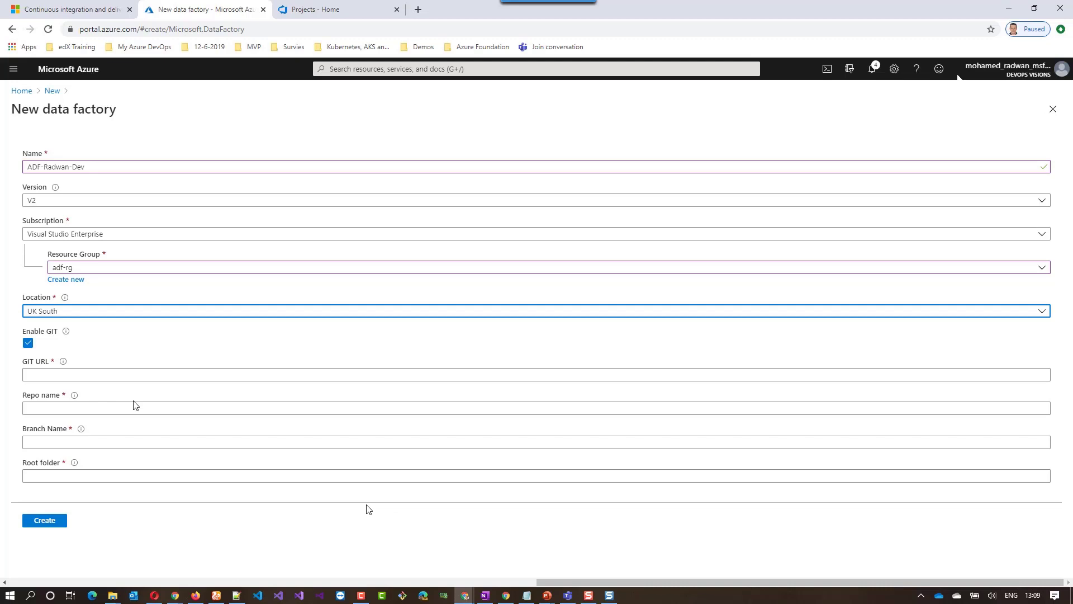
{"action": "left_click", "coordinate": [28, 343]}
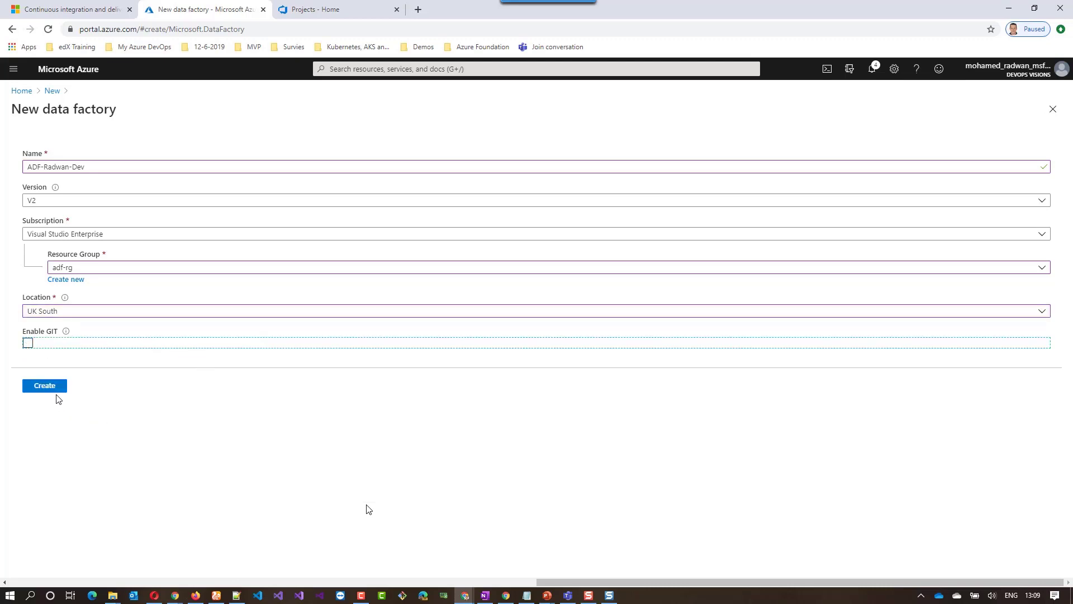
{"action": "left_click", "coordinate": [57, 397]}
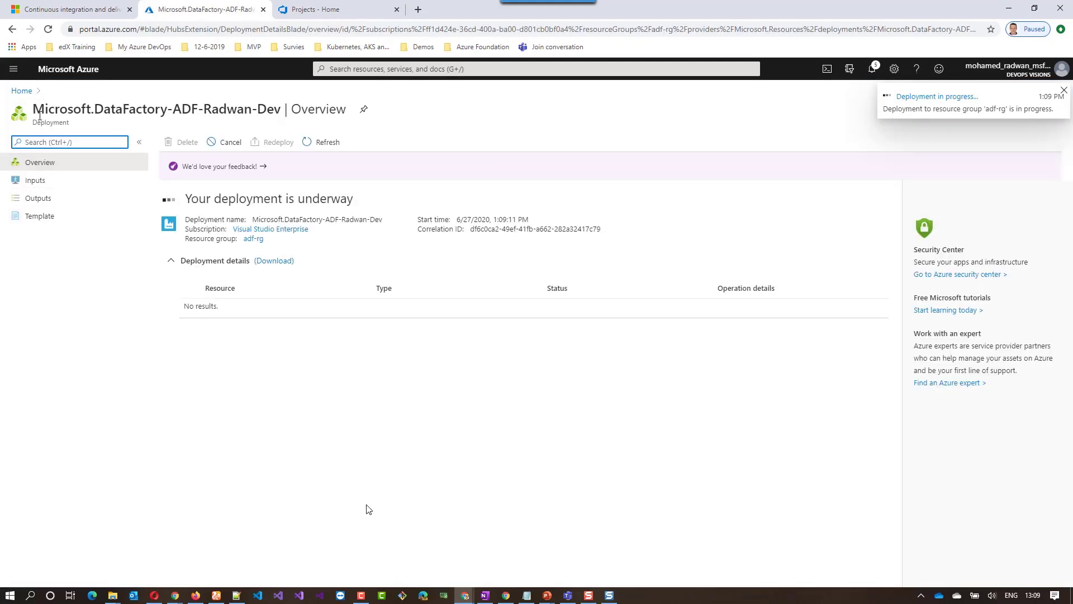
Step: Start another Data Factory resource from the Analytics category and name it ADF-Radwan-UAT
{"action": "left_click", "coordinate": [22, 90]}
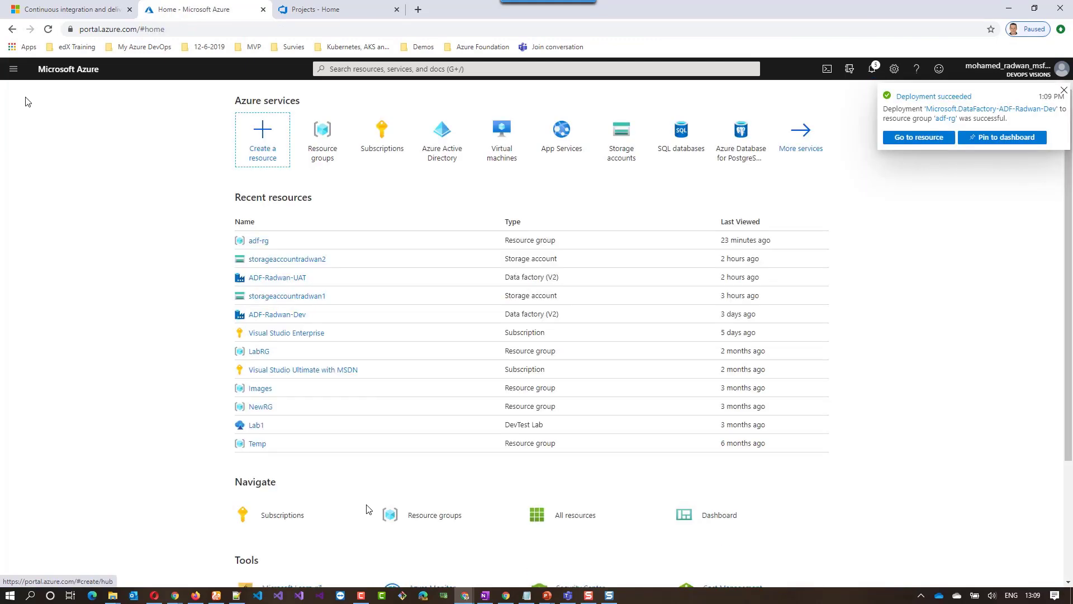
{"action": "left_click", "coordinate": [259, 132]}
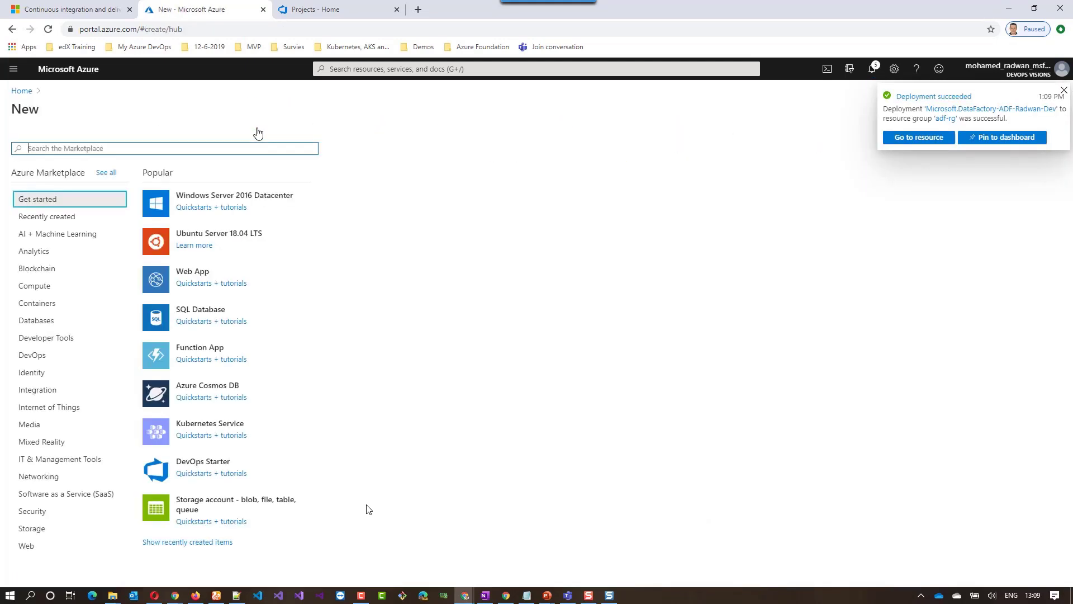
{"action": "left_click", "coordinate": [28, 251]}
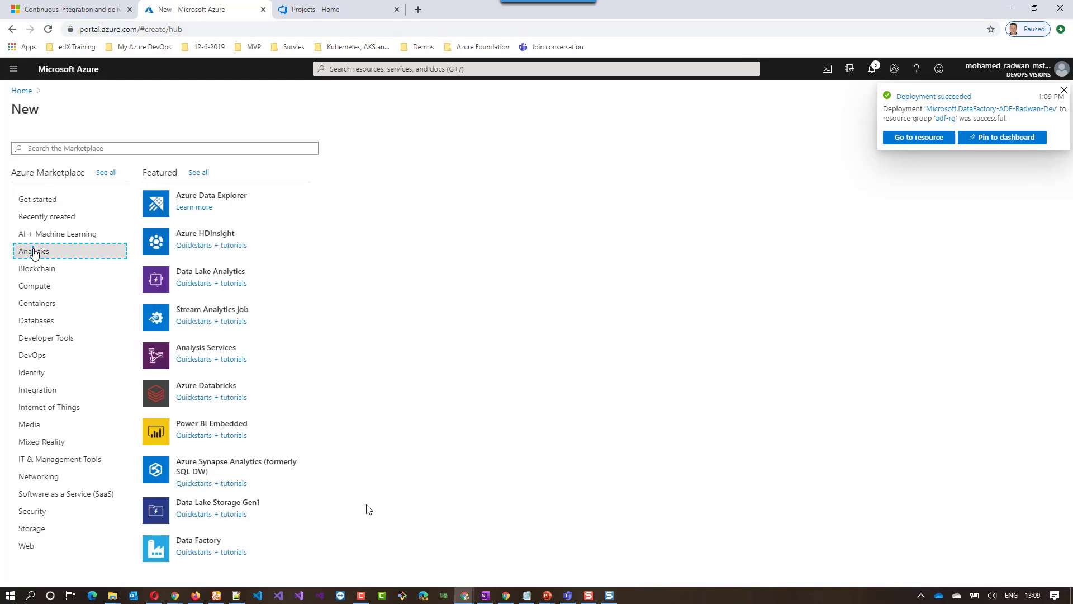
{"action": "left_click", "coordinate": [186, 541]}
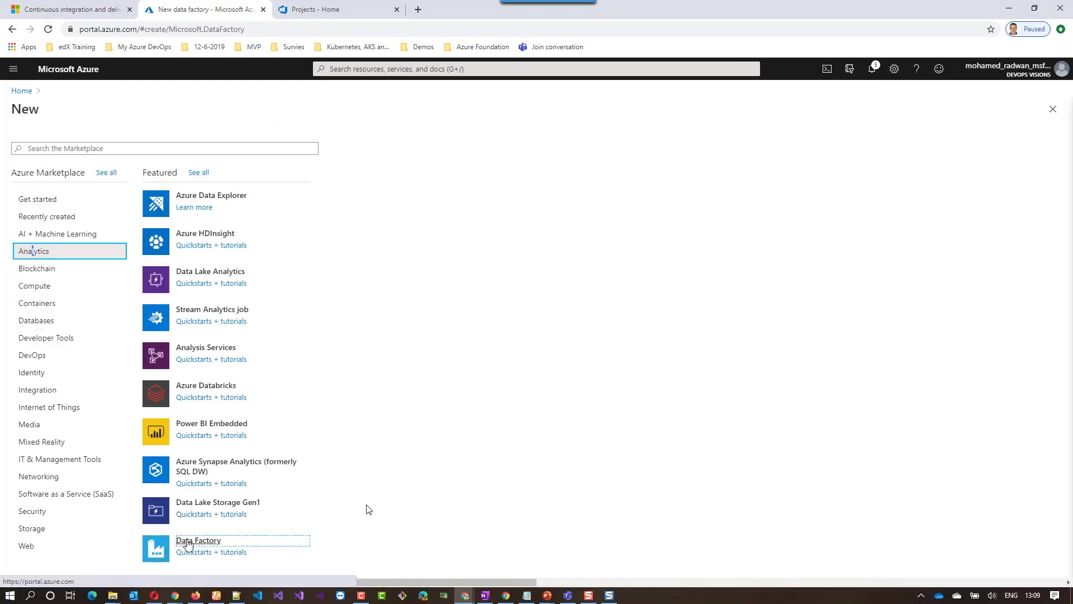
{"action": "type", "text": "A"}
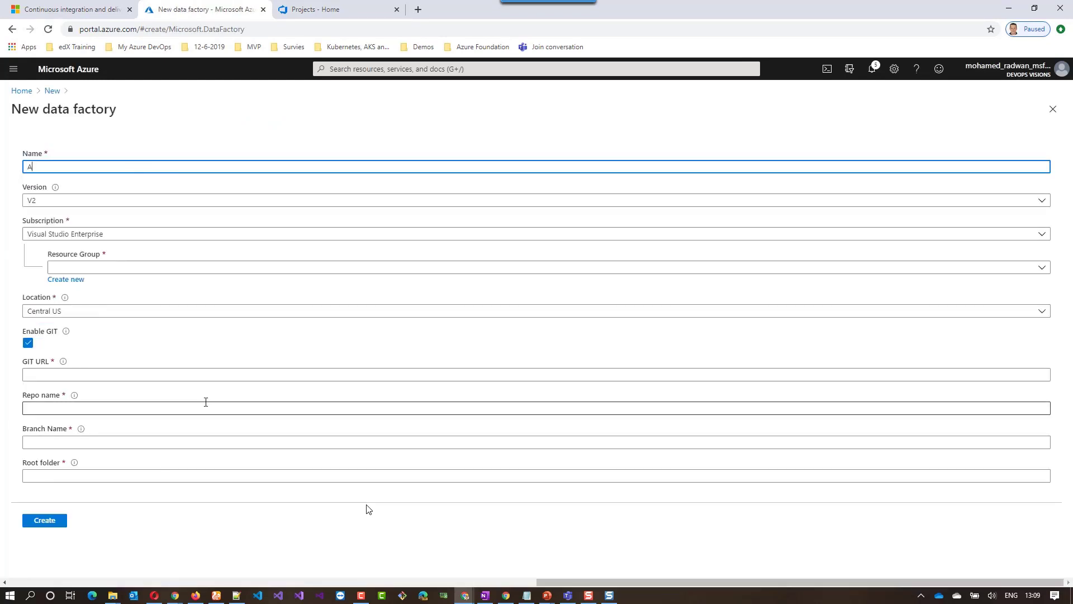
{"action": "type", "text": "DF-Radwan"}
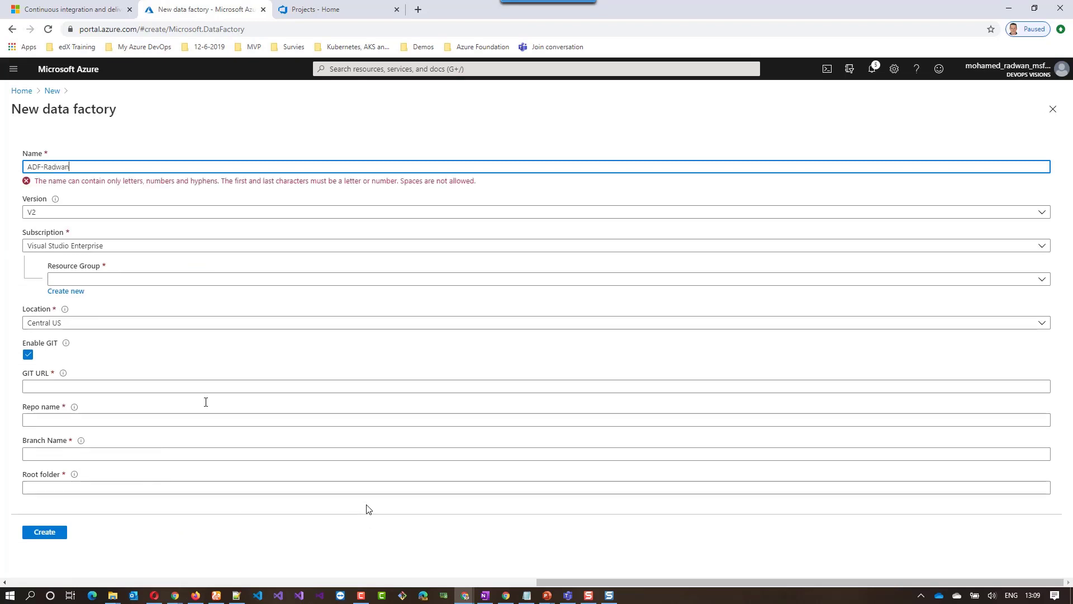
{"action": "type", "text": "-UAT"}
Step: Assign the UAT data factory to resource group adf-rg, disable Git and create it
{"action": "left_click", "coordinate": [89, 270]}
{"action": "left_click", "coordinate": [64, 306]}
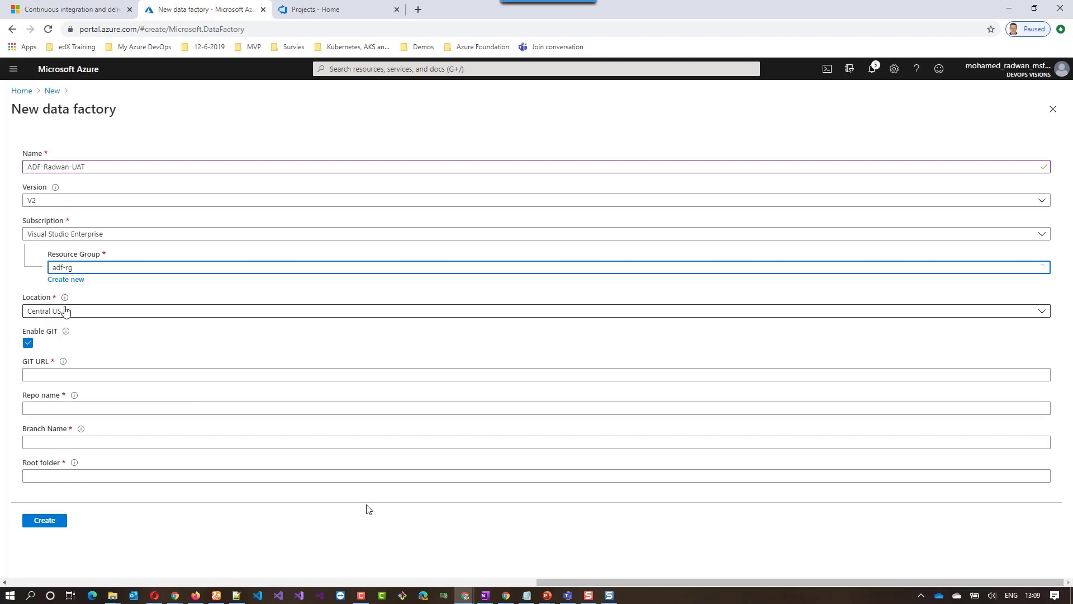
{"action": "left_click", "coordinate": [29, 345]}
{"action": "left_click", "coordinate": [28, 343]}
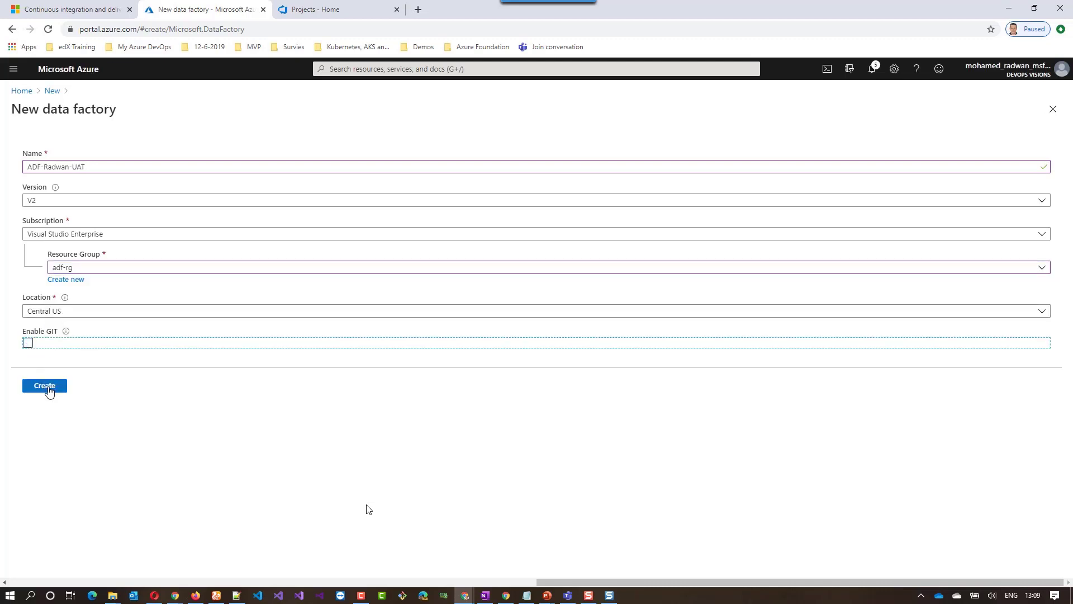
{"action": "left_click", "coordinate": [48, 385]}
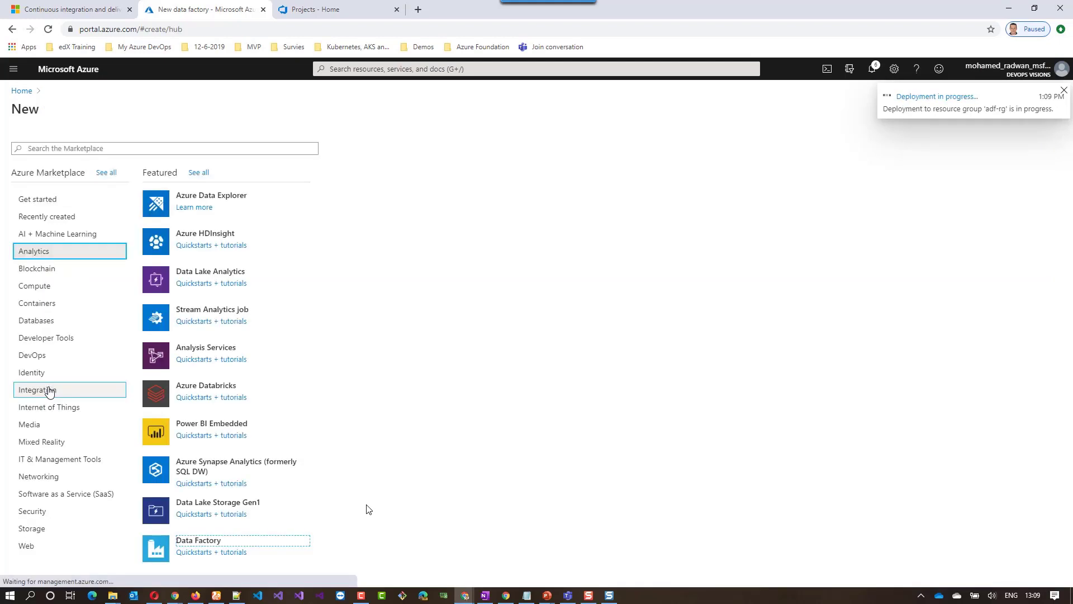
Step: Start a third Data Factory resource from the Analytics category and name it ADF-Radwan-Prod
{"action": "left_click", "coordinate": [21, 91]}
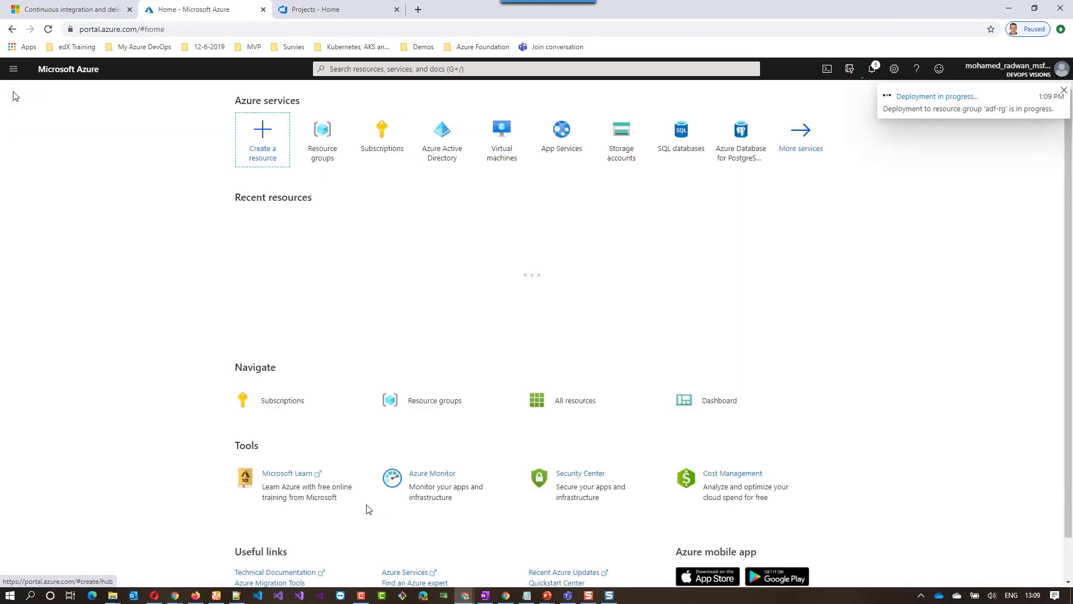
{"action": "left_click", "coordinate": [262, 152]}
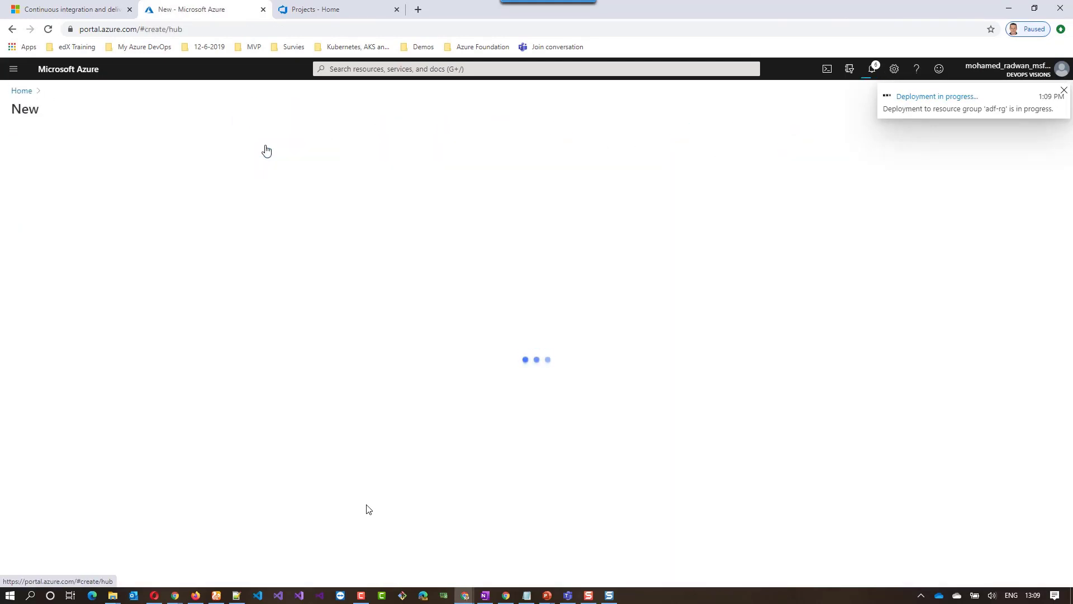
{"action": "left_click", "coordinate": [34, 251]}
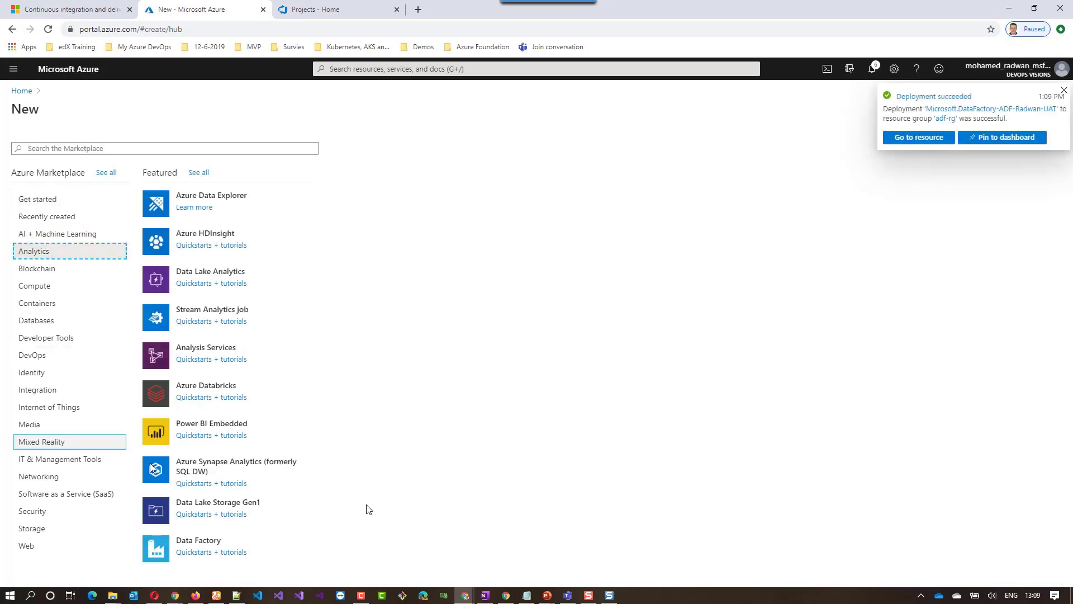
{"action": "left_click", "coordinate": [203, 540]}
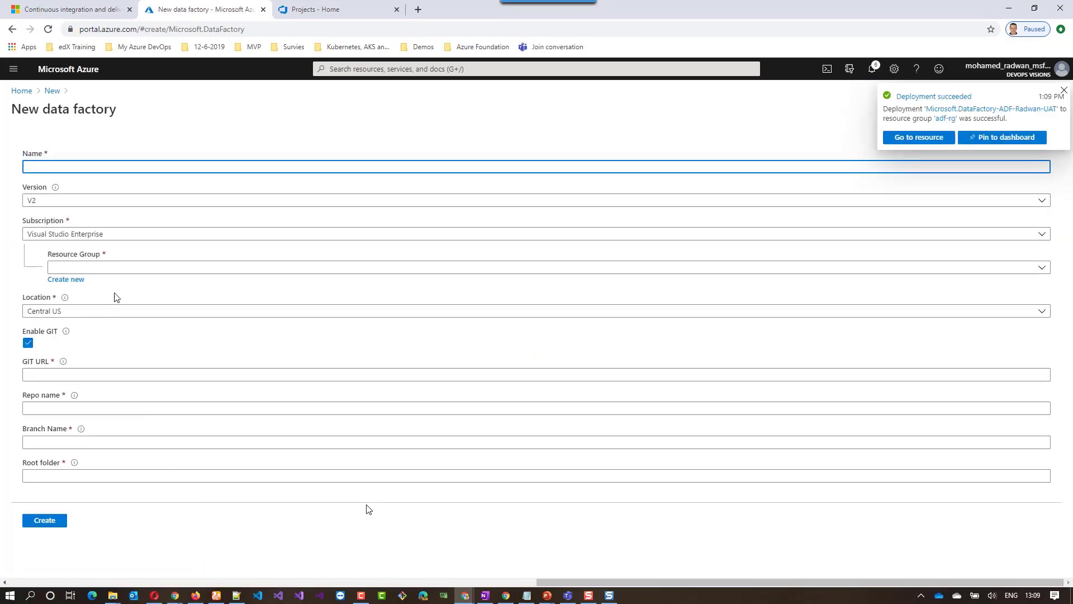
{"action": "type", "text": "ADF-Radwan-Prod"}
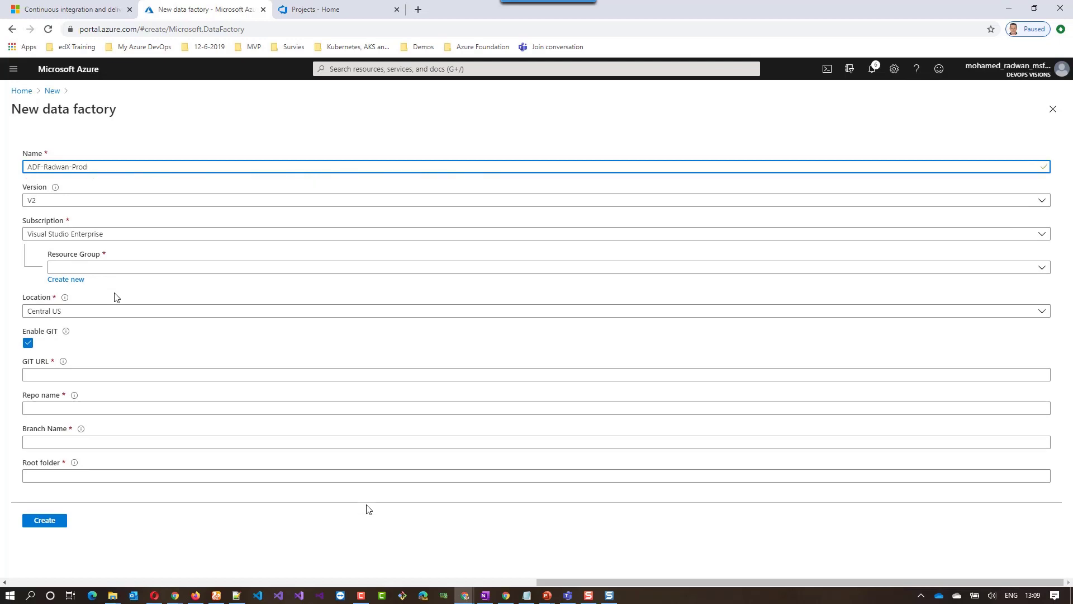
Step: Assign the Prod data factory to resource group adf-rg, disable Git and create it
{"action": "left_click", "coordinate": [108, 268]}
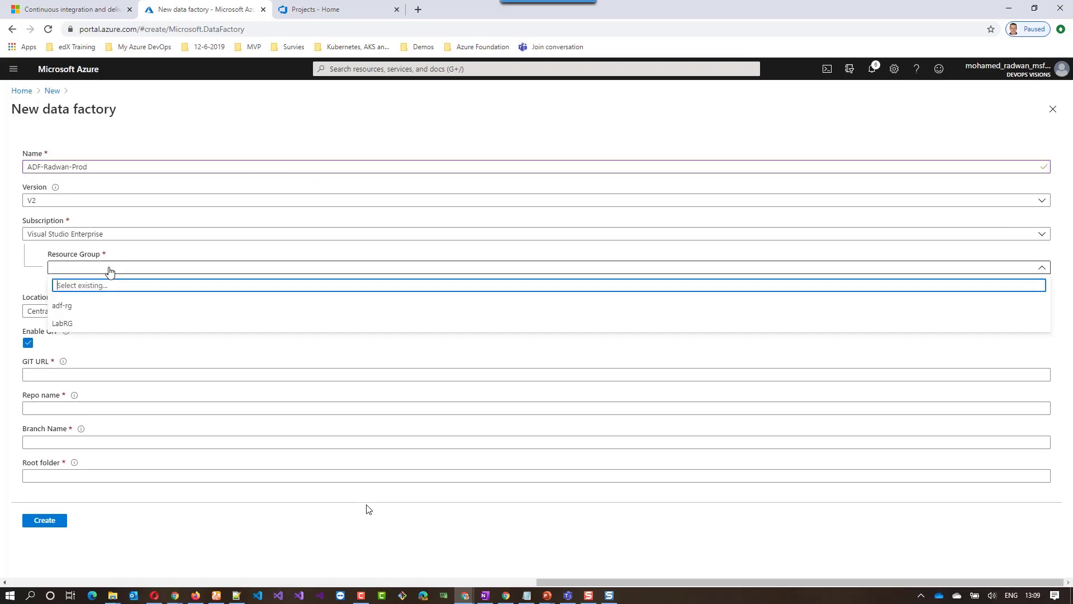
{"action": "left_click", "coordinate": [75, 310]}
{"action": "left_click", "coordinate": [28, 343]}
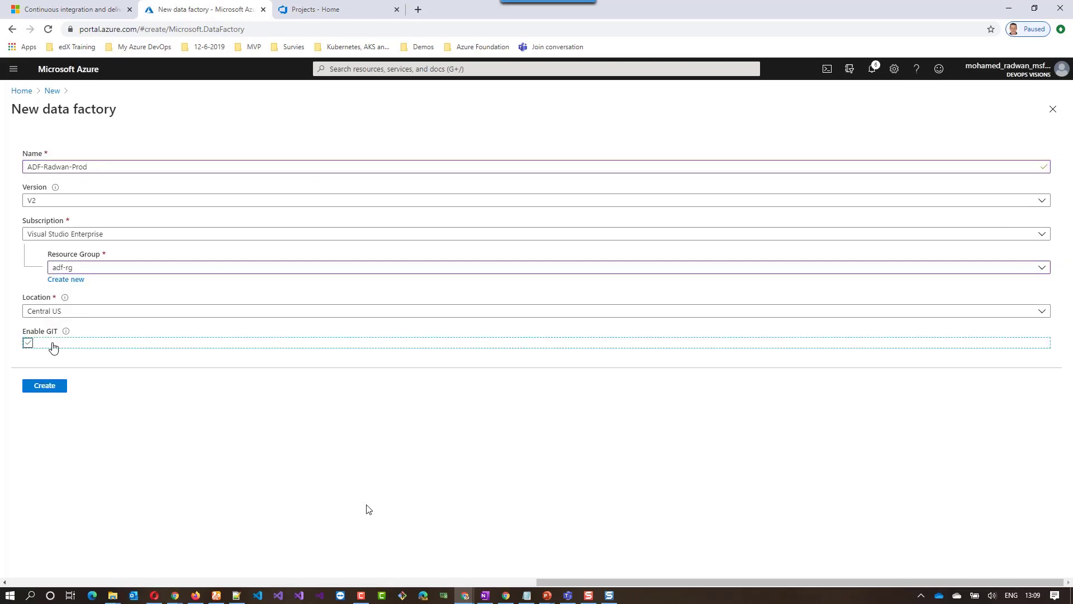
{"action": "left_click", "coordinate": [45, 385]}
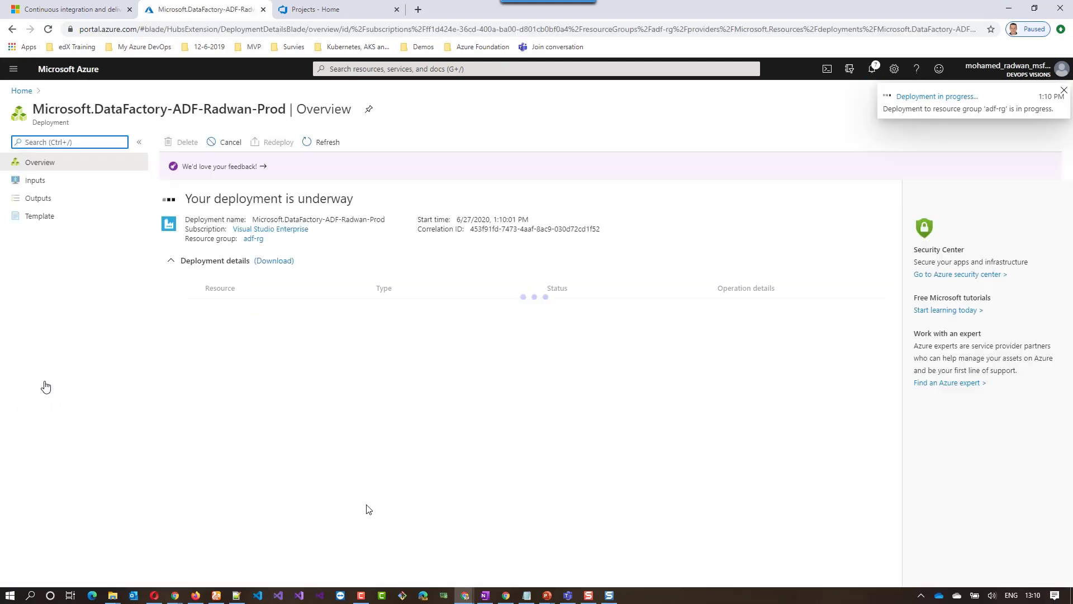
Step: Review the resources in resource group adf-rg and start creating a new Storage account resource
{"action": "left_click", "coordinate": [21, 92]}
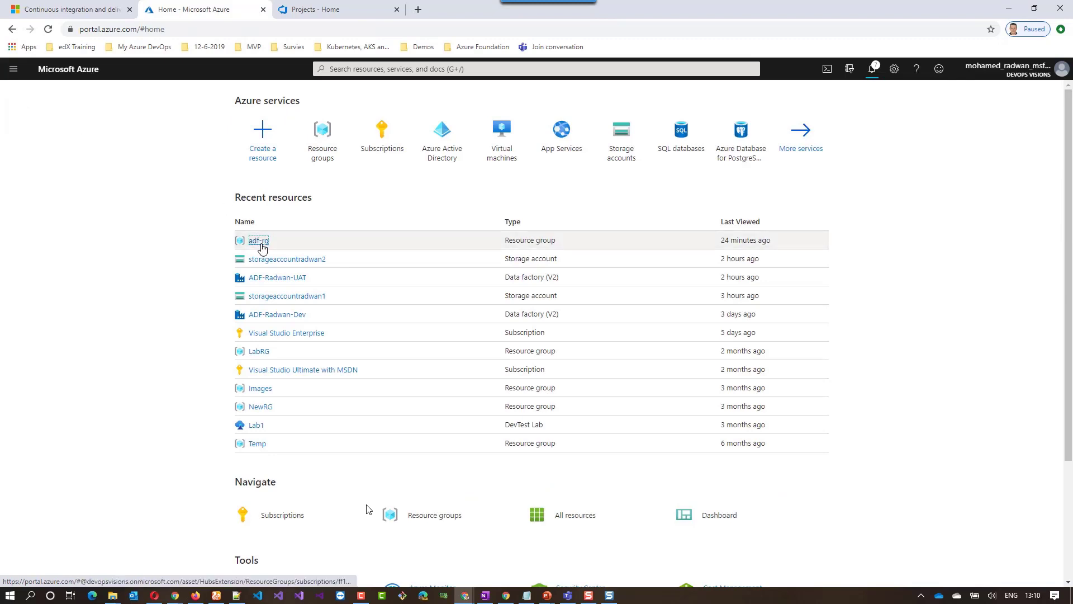
{"action": "left_click", "coordinate": [257, 241]}
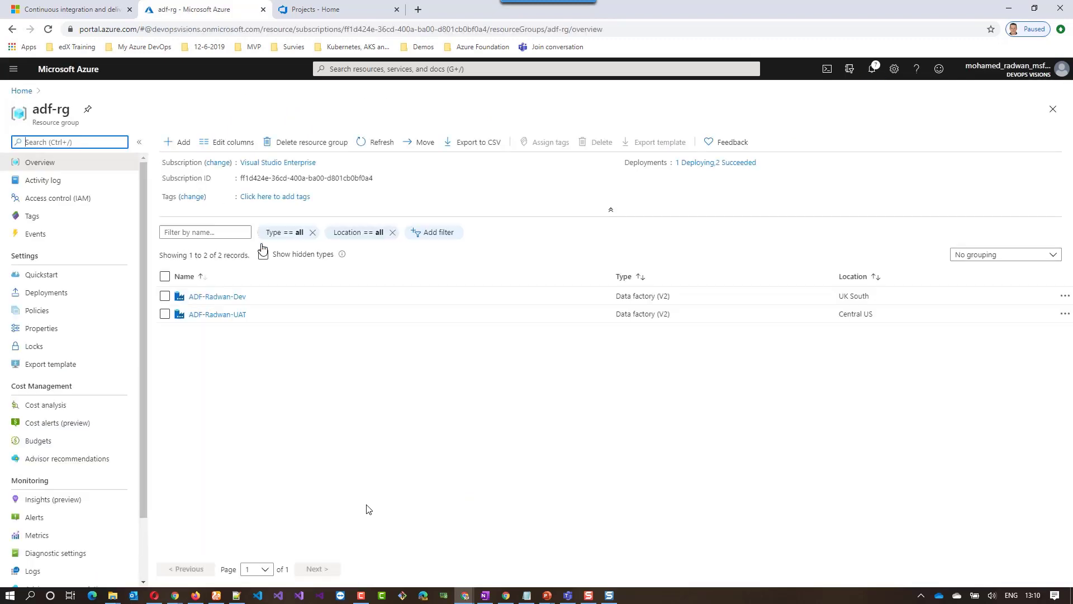
{"action": "left_click", "coordinate": [23, 91]}
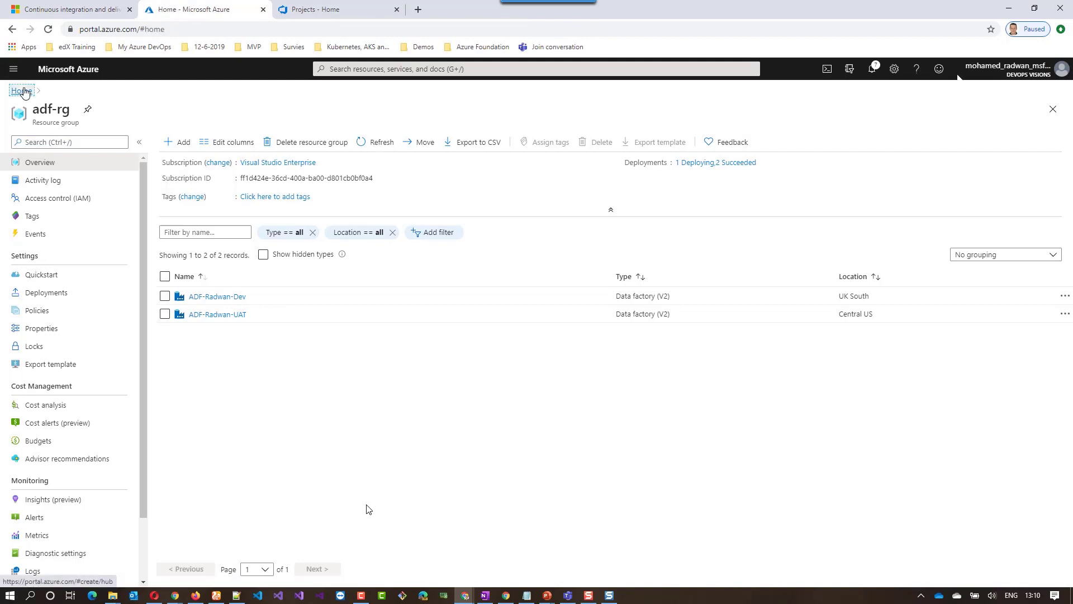
{"action": "left_click", "coordinate": [271, 145]}
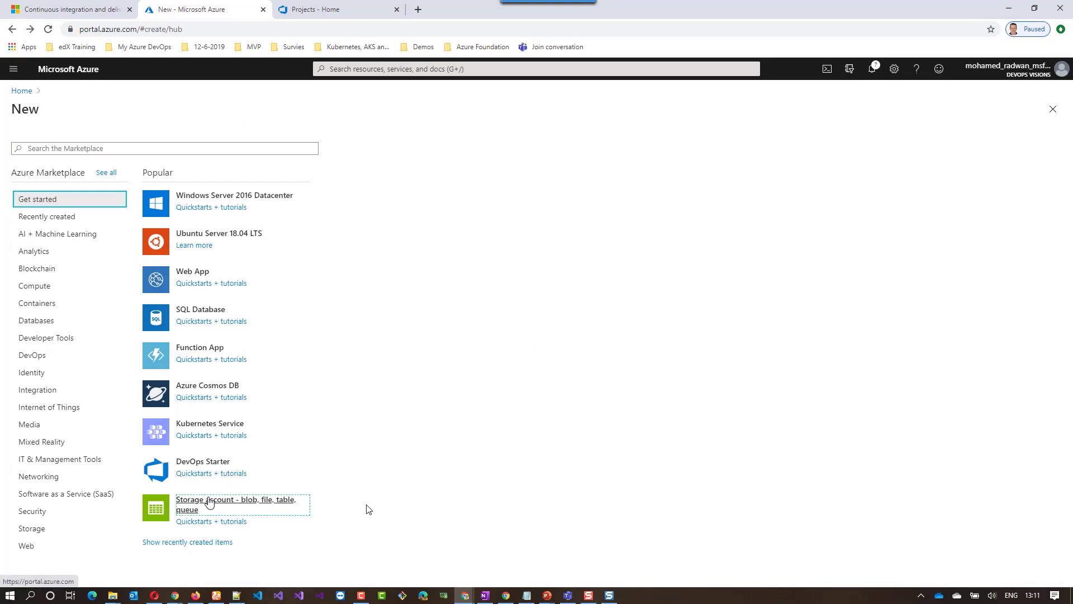
{"action": "left_click", "coordinate": [209, 501]}
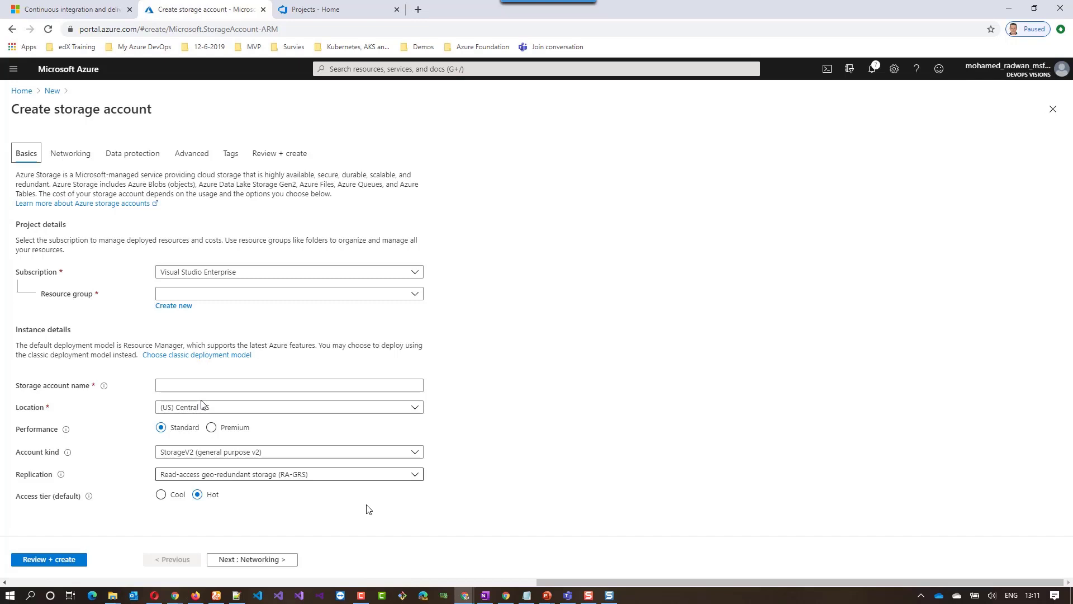
Step: Assign the storage account to resource group adf-rg, name it storageaccradwan1 and create it with the default settings
{"action": "left_click", "coordinate": [179, 294]}
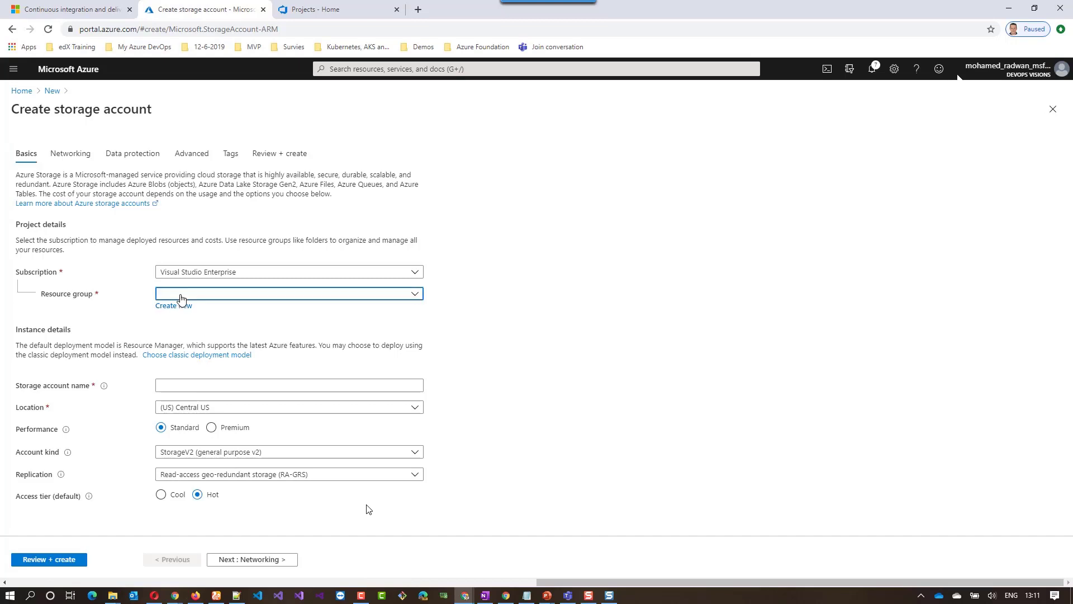
{"action": "left_click", "coordinate": [169, 337]}
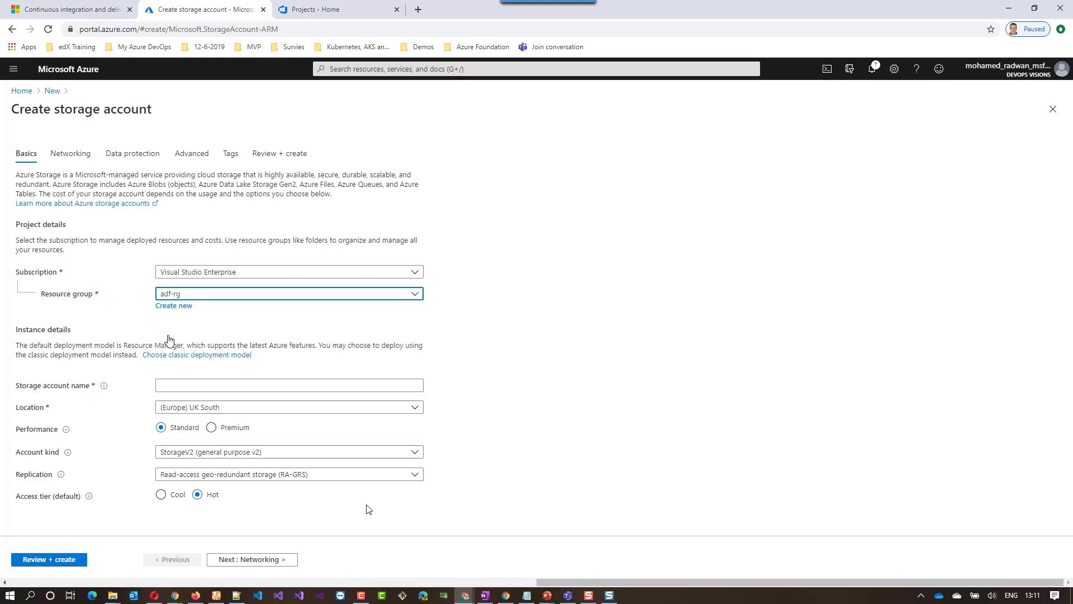
{"action": "left_click", "coordinate": [173, 385]}
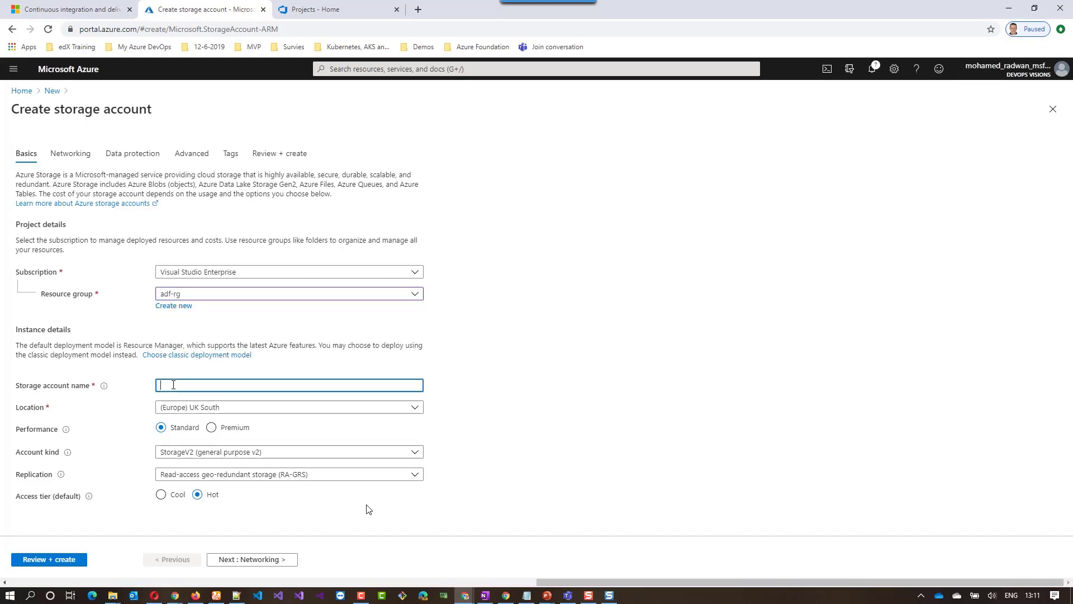
{"action": "type", "text": "stor"}
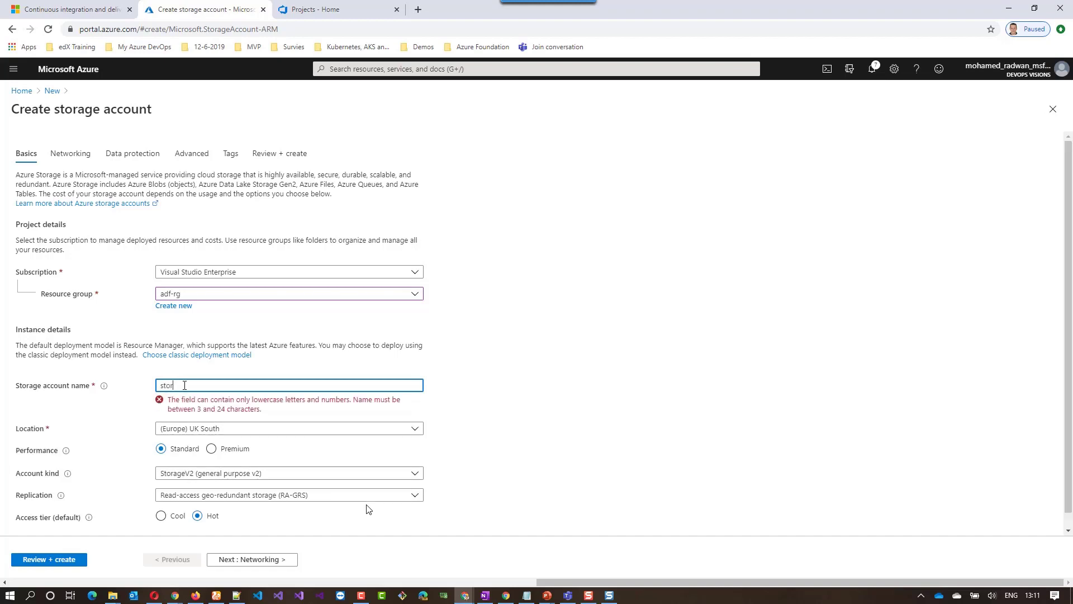
{"action": "type", "text": "ageaccradwan1"}
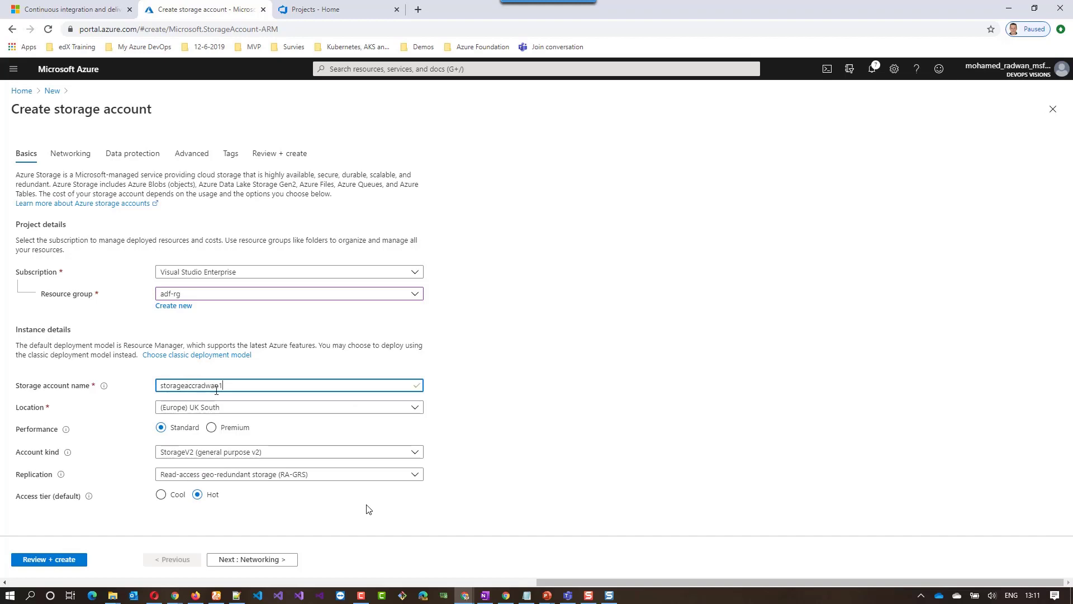
{"action": "left_click_drag", "start_coordinate": [221, 385], "coordinate": [134, 391]}
{"action": "left_click", "coordinate": [39, 559]}
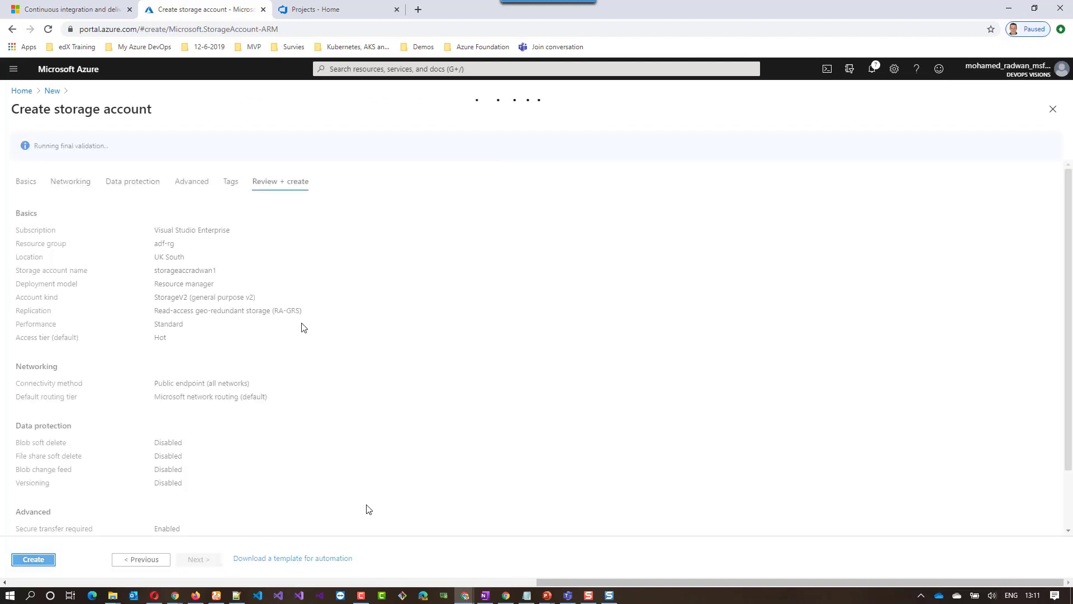
{"action": "left_click", "coordinate": [38, 558]}
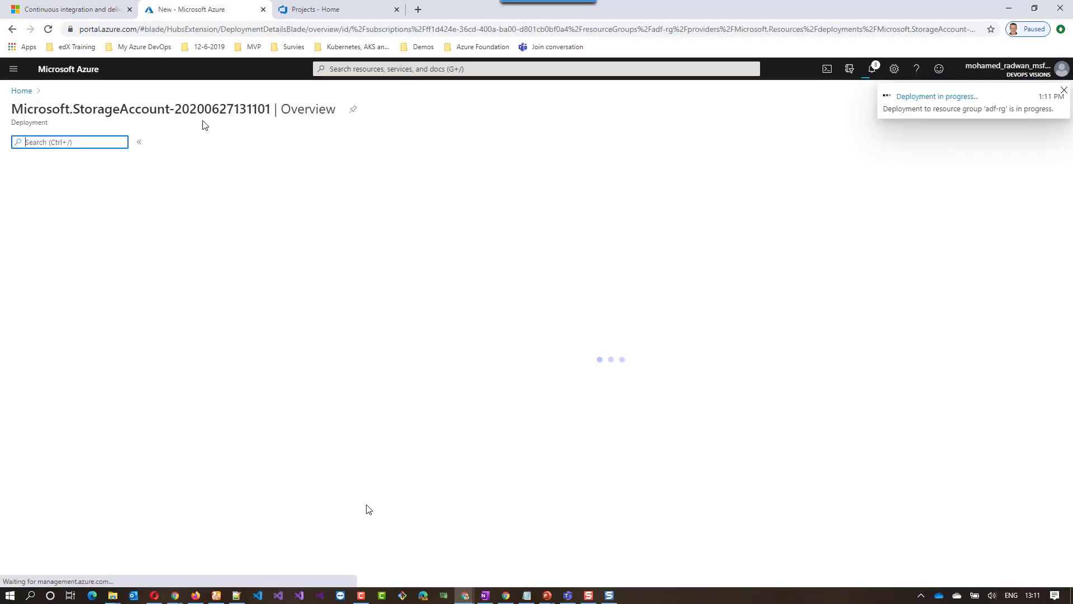
Step: Create a second storage account named storageaccradwan2 in resource group adf-rg with the default settings
{"action": "left_click", "coordinate": [23, 92]}
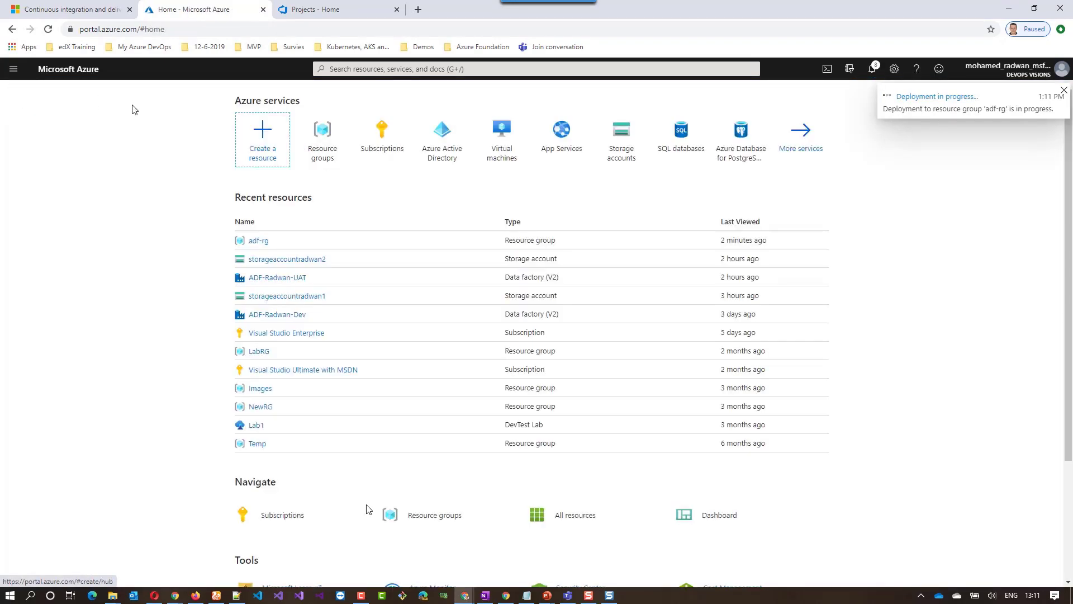
{"action": "left_click", "coordinate": [262, 132]}
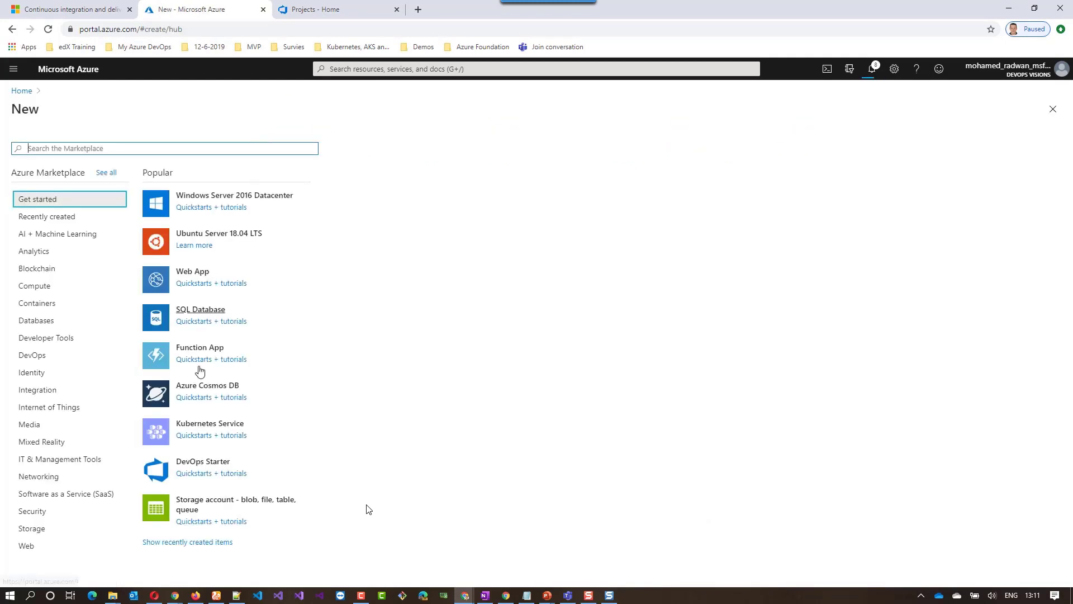
{"action": "left_click", "coordinate": [207, 503]}
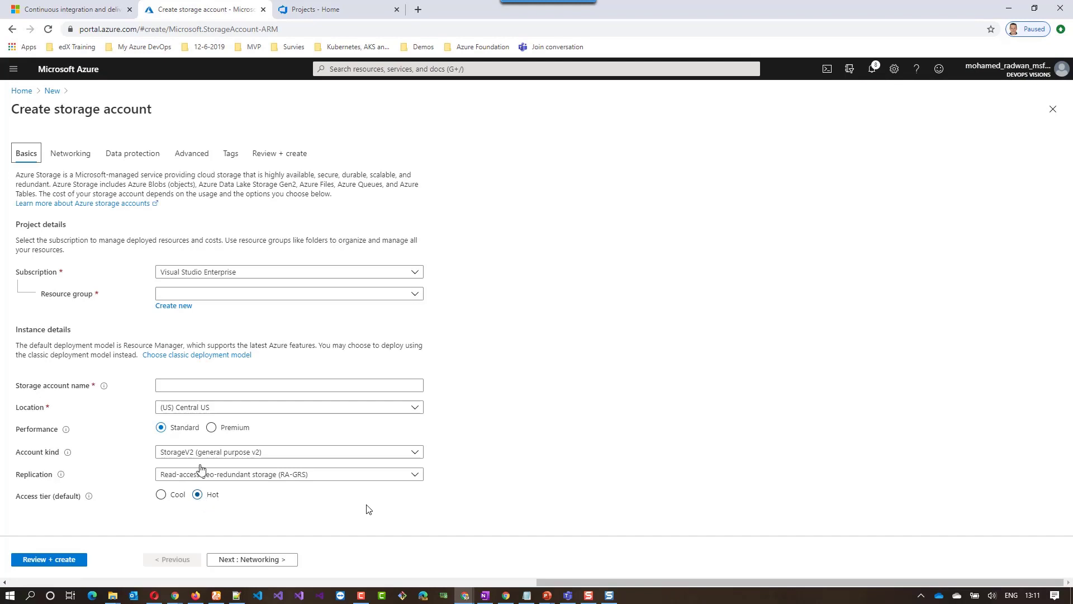
{"action": "left_click", "coordinate": [182, 293]}
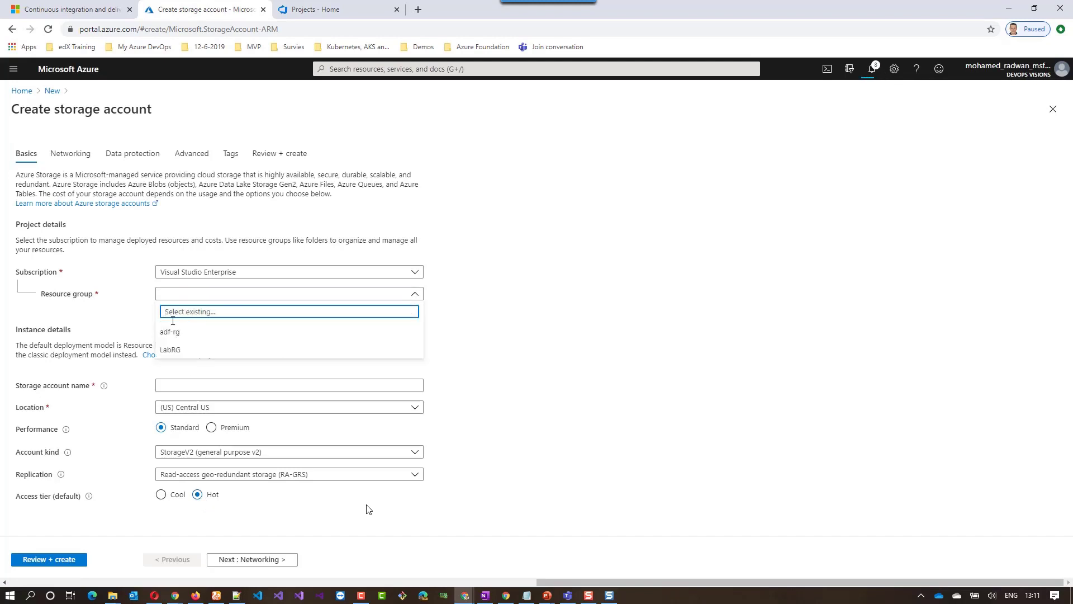
{"action": "left_click", "coordinate": [168, 333]}
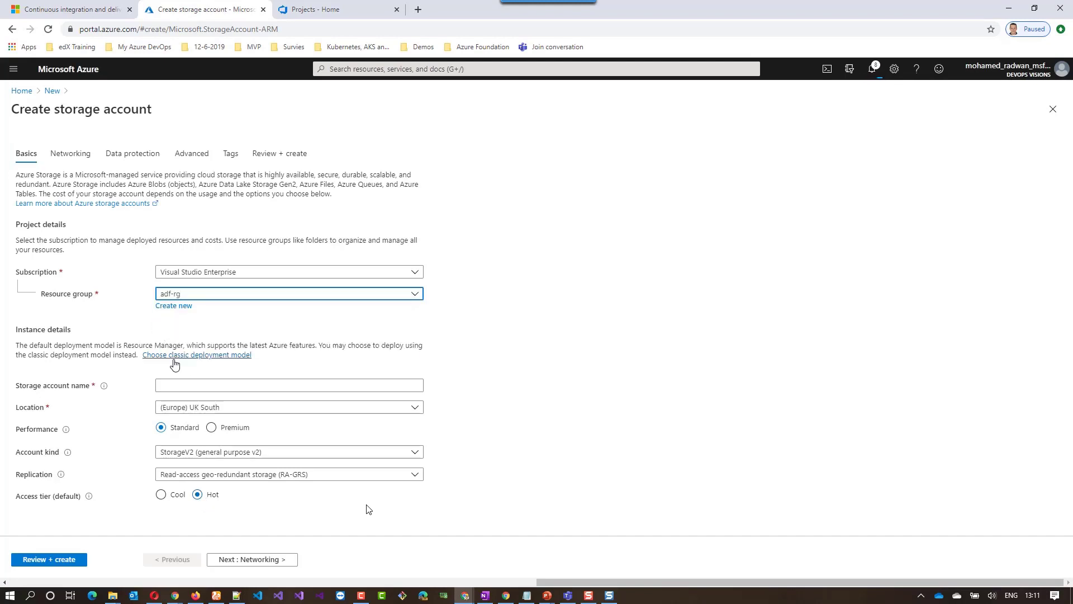
{"action": "left_click", "coordinate": [180, 380]}
{"action": "type", "text": "storageaccradwan"}
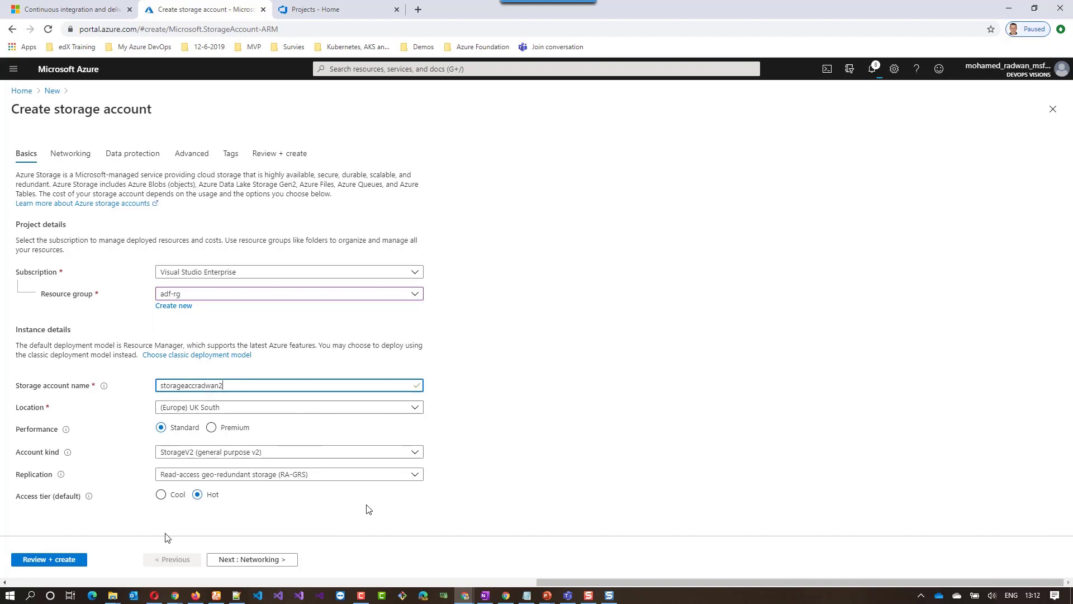
{"action": "left_click", "coordinate": [70, 560]}
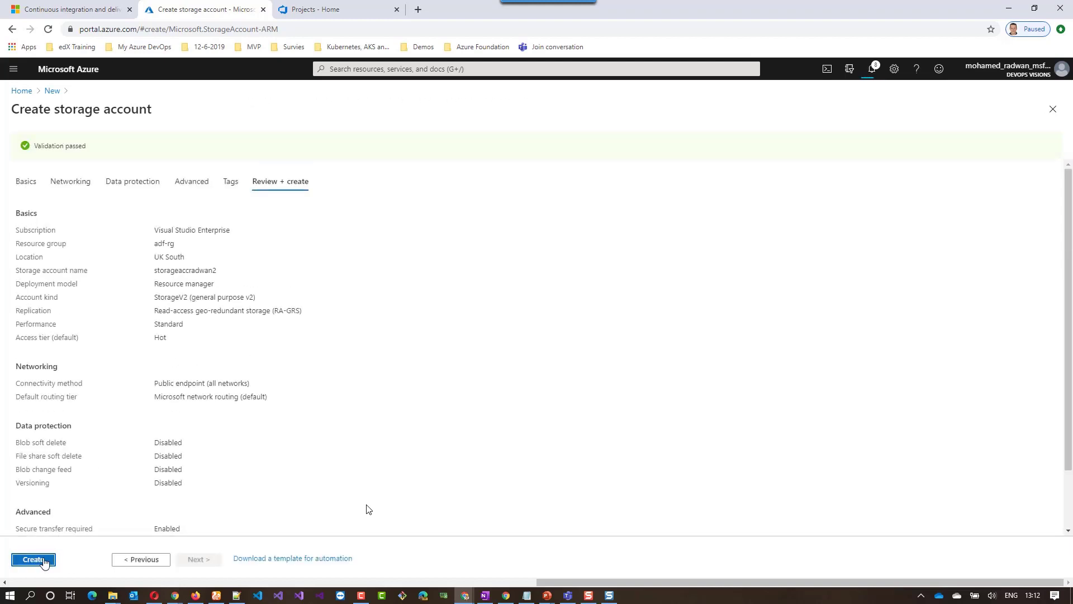
{"action": "left_click", "coordinate": [44, 561]}
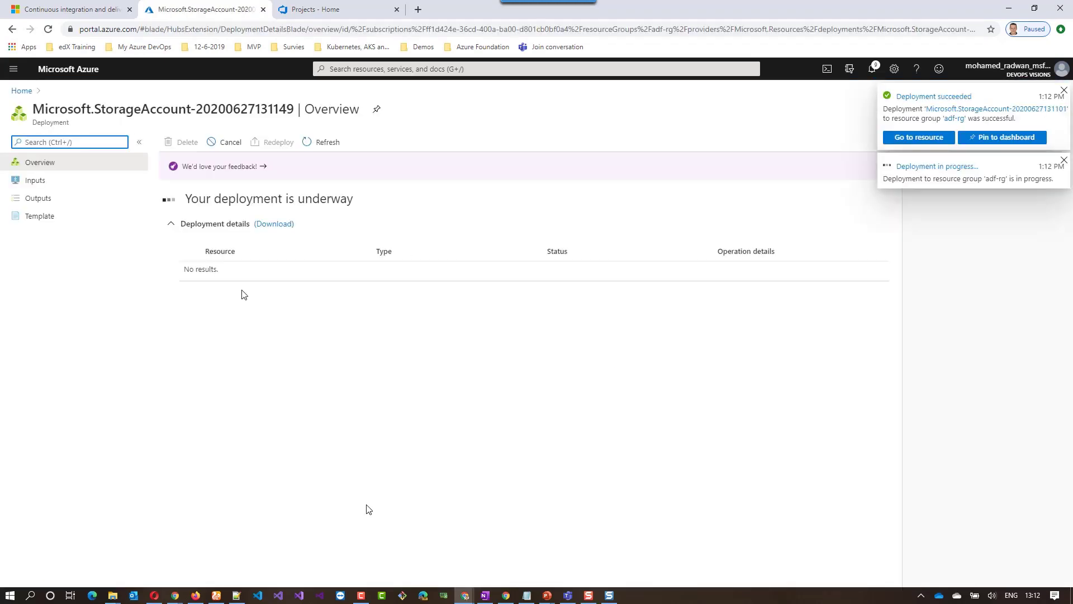
Step: Open storageaccradwan1 from resource group adf-rg and show its contents in Storage Explorer (preview)
{"action": "left_click", "coordinate": [23, 91]}
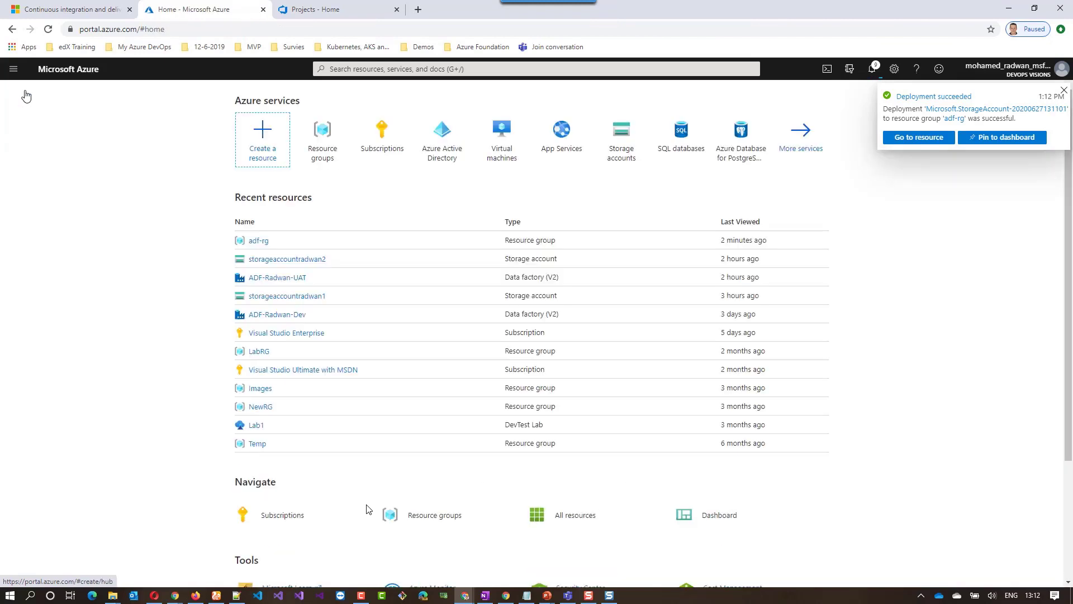
{"action": "left_click", "coordinate": [261, 246]}
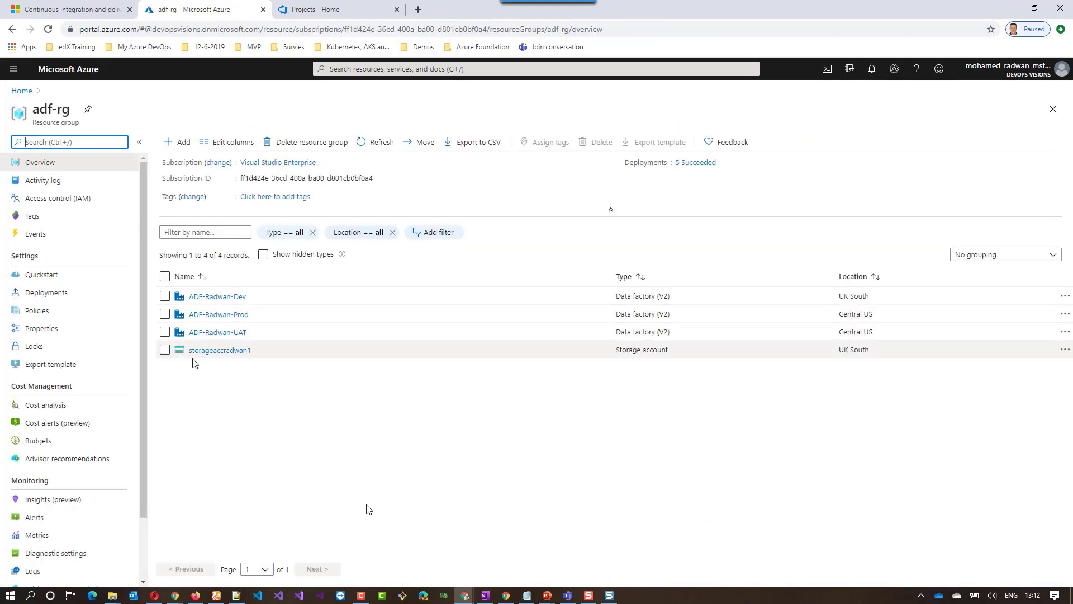
{"action": "left_click", "coordinate": [229, 350]}
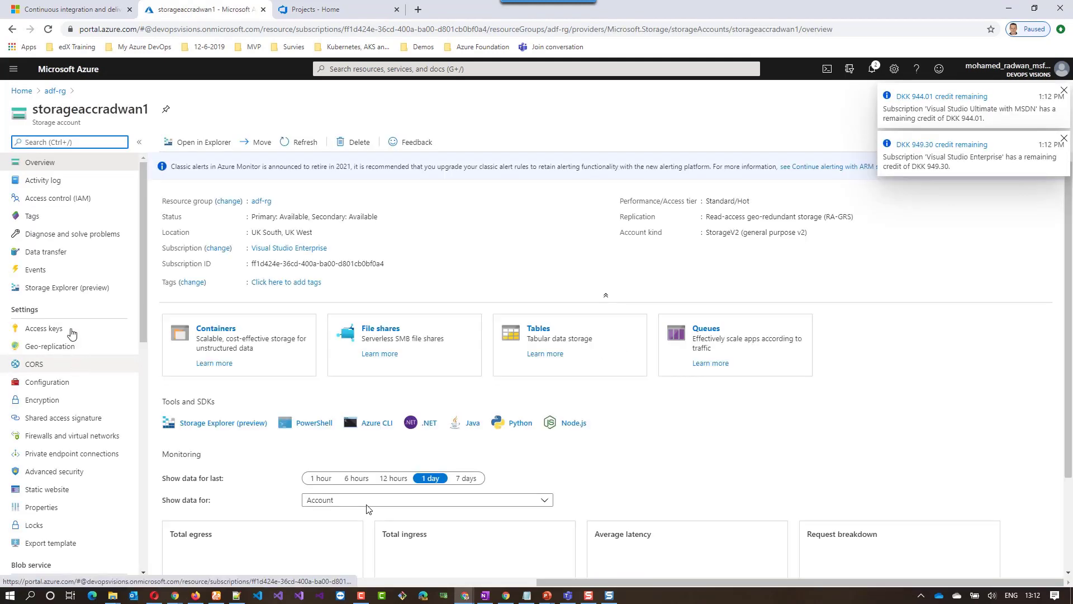
{"action": "left_click", "coordinate": [77, 291]}
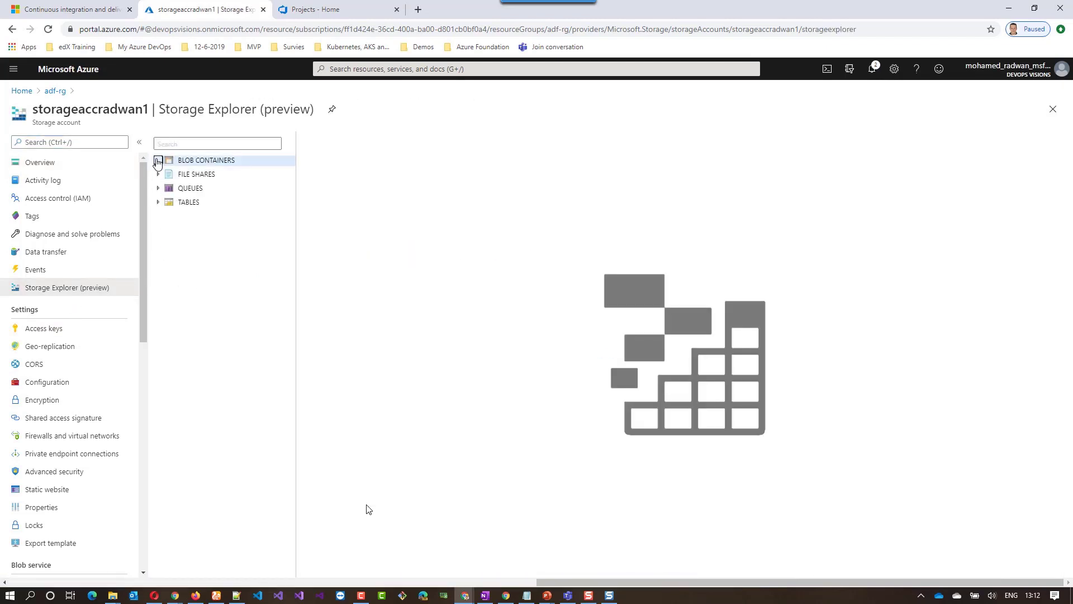
Step: Create a blob container named mysourcefile1 in storageaccradwan1
{"action": "right_click", "coordinate": [256, 162]}
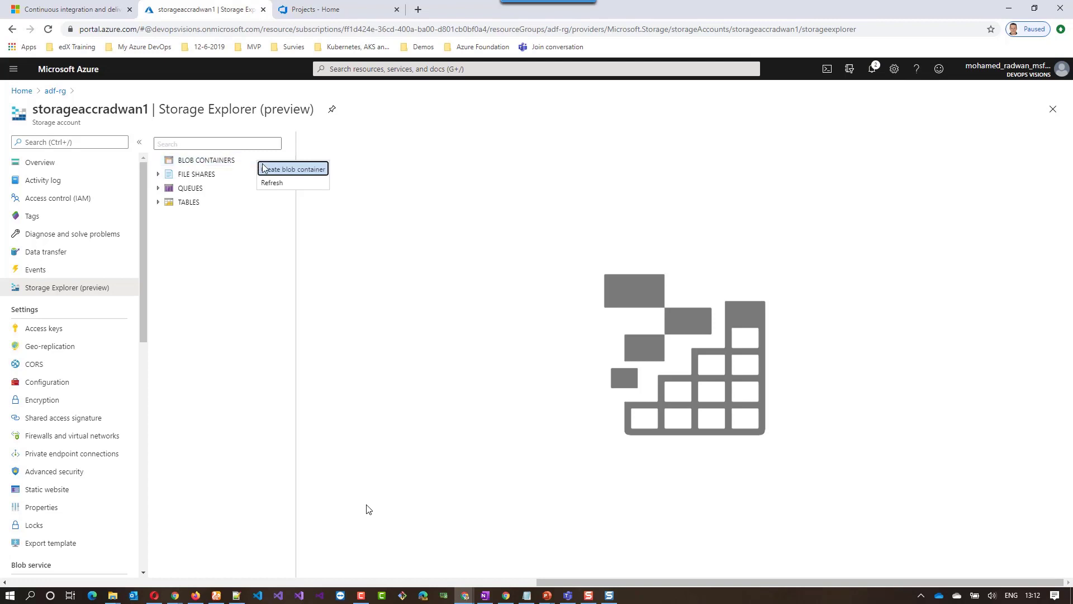
{"action": "left_click", "coordinate": [263, 168]}
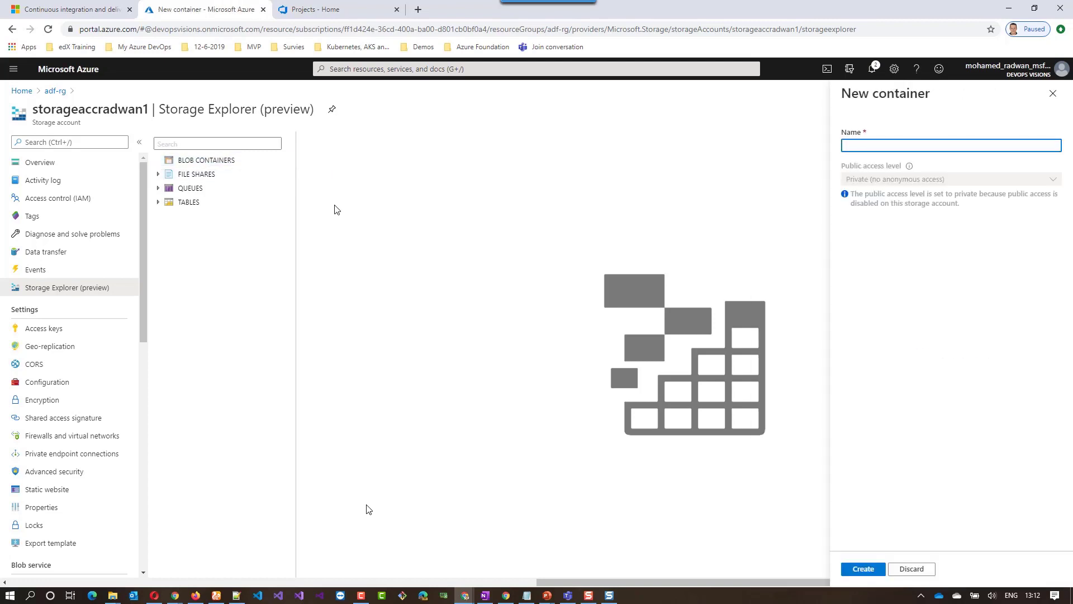
{"action": "type", "text": "mysourcefile"}
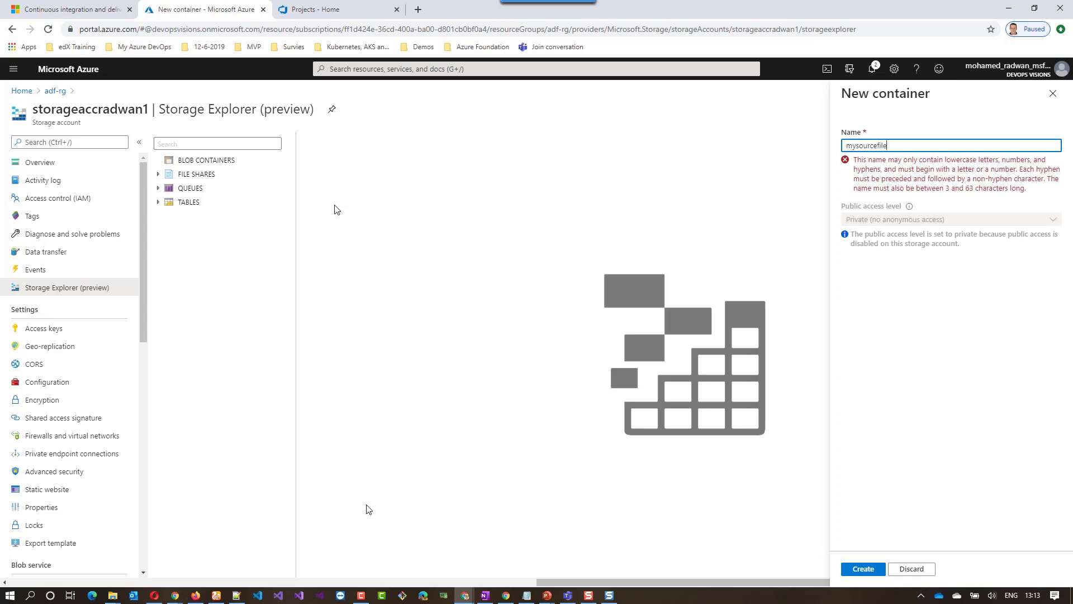
{"action": "type", "text": "1"}
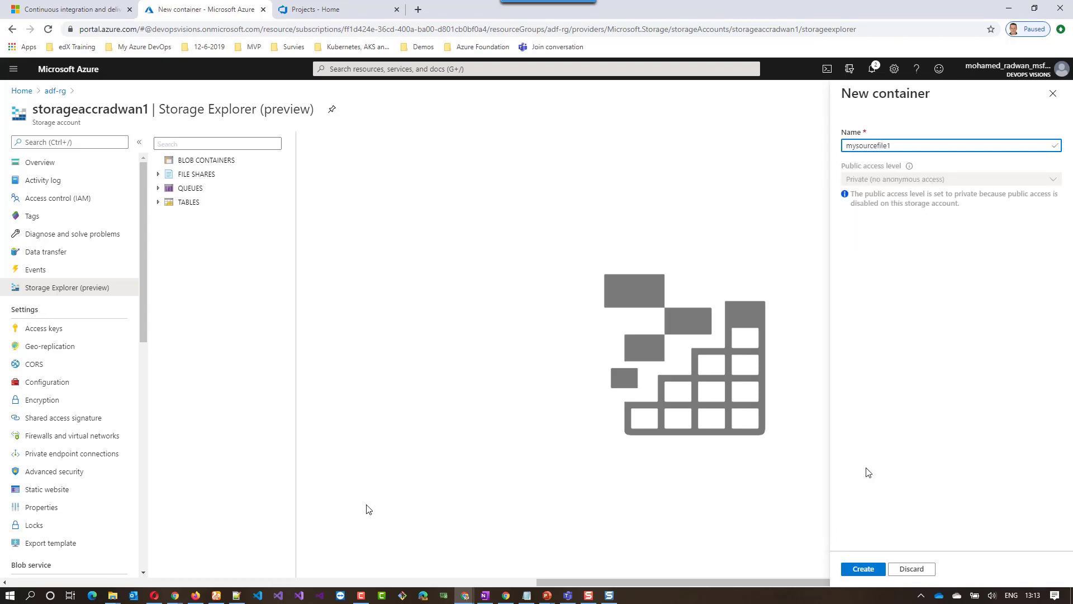
{"action": "left_click", "coordinate": [868, 569]}
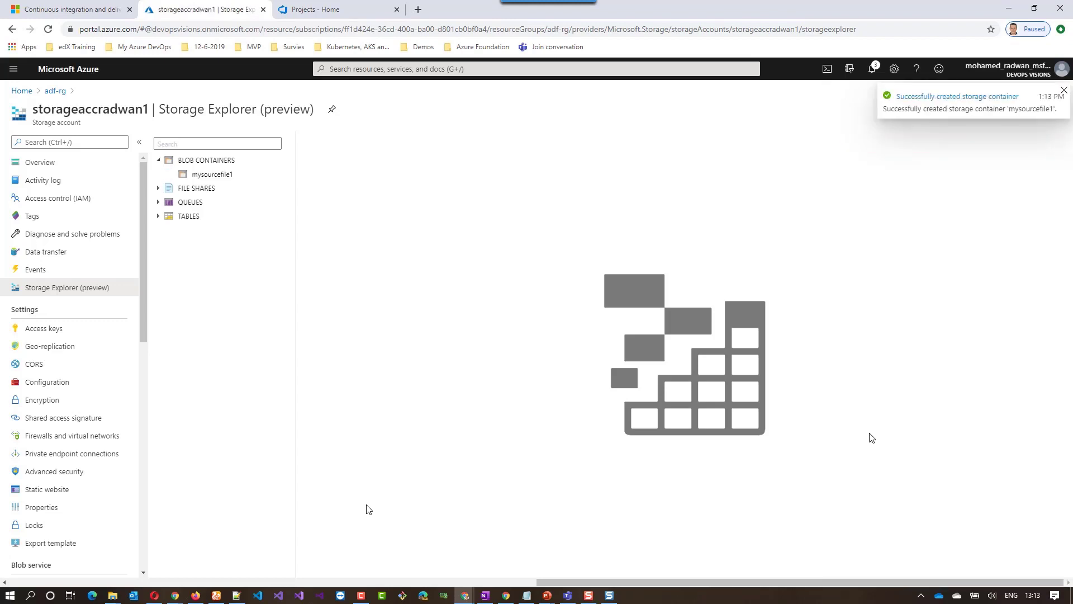
Step: Upload test.txt from the Desktop into the mysourcefile1 container and open the uploaded blob to check its contents
{"action": "left_click", "coordinate": [219, 175]}
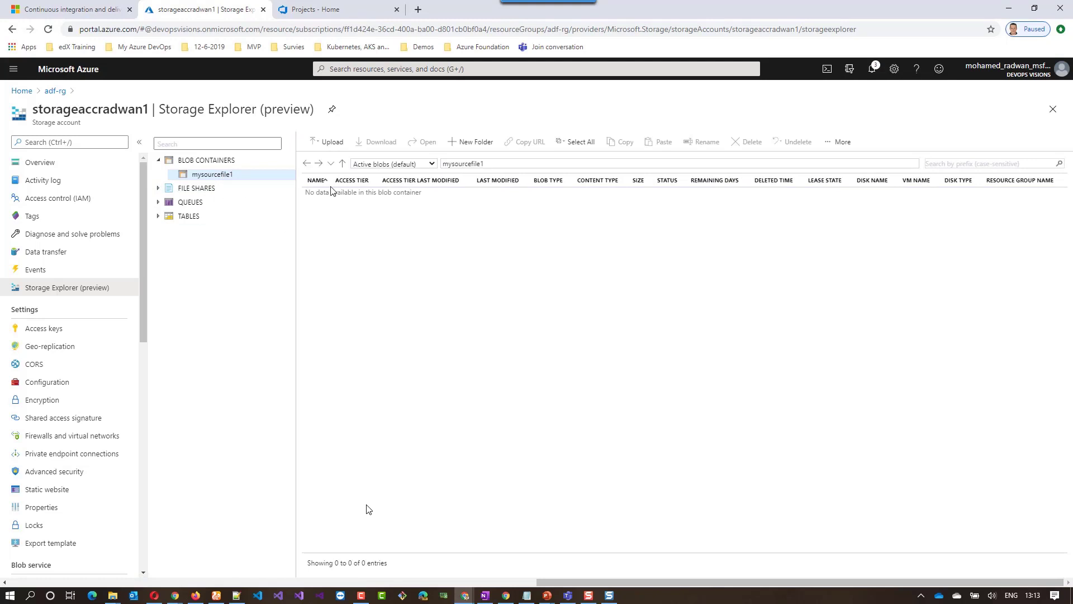
{"action": "left_click", "coordinate": [334, 141]}
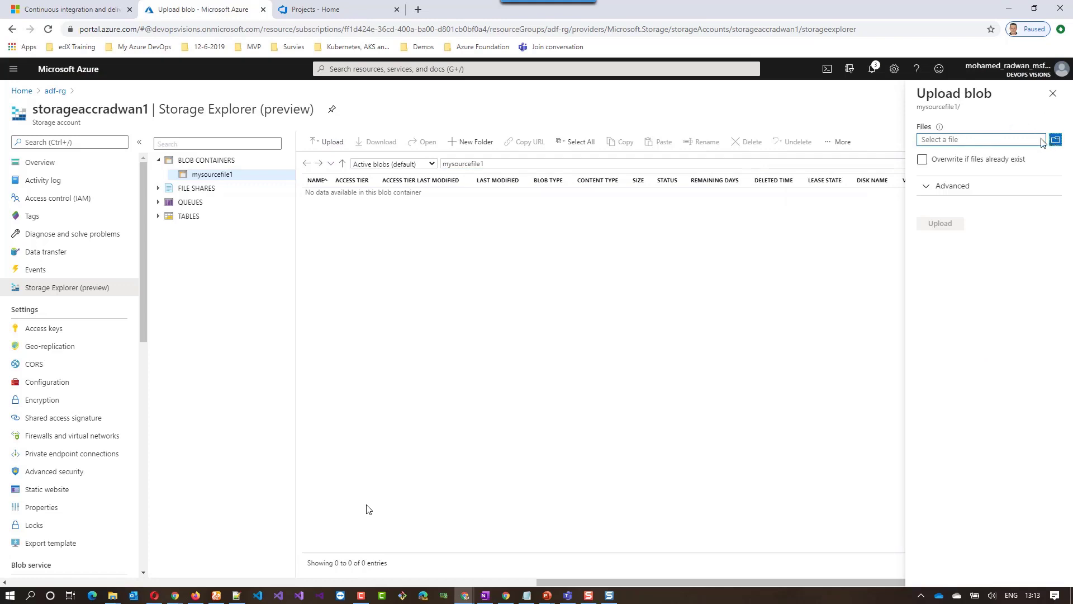
{"action": "left_click", "coordinate": [1042, 139]}
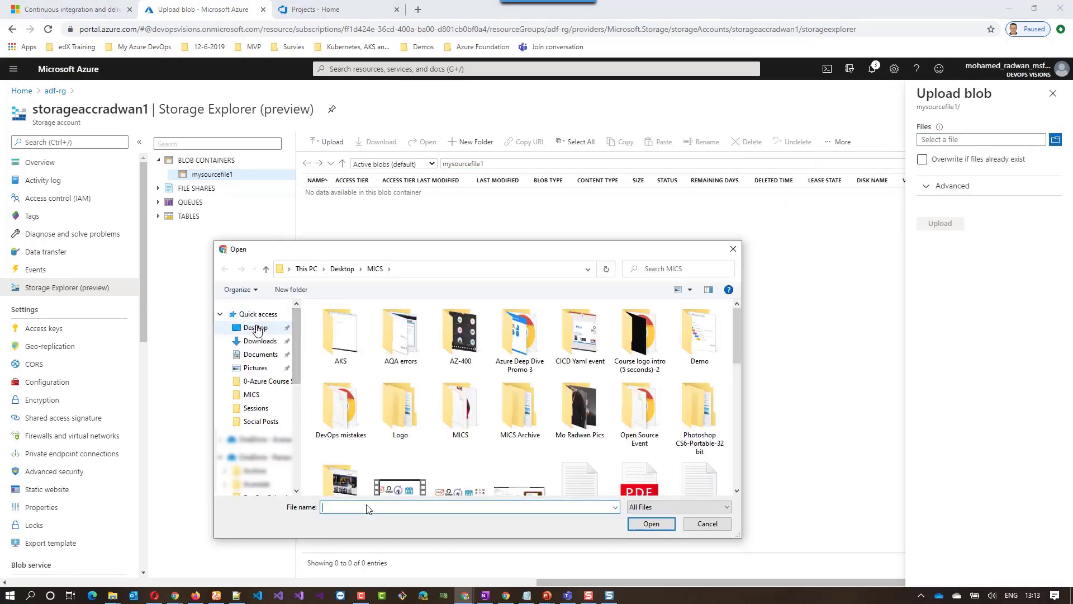
{"action": "left_click", "coordinate": [256, 328]}
{"action": "double_click", "coordinate": [350, 380]}
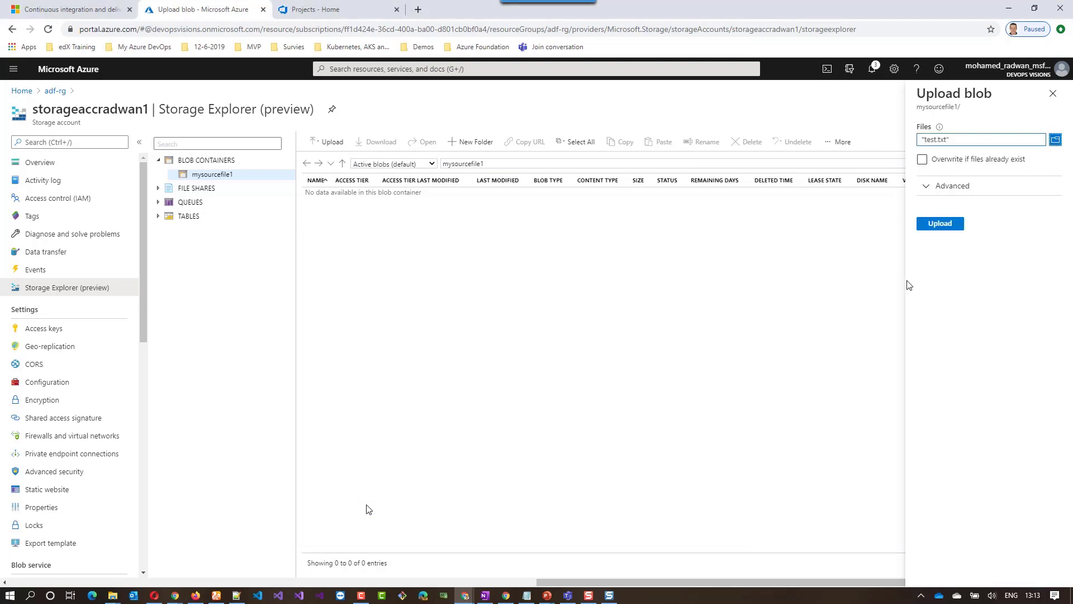
{"action": "left_click", "coordinate": [941, 224]}
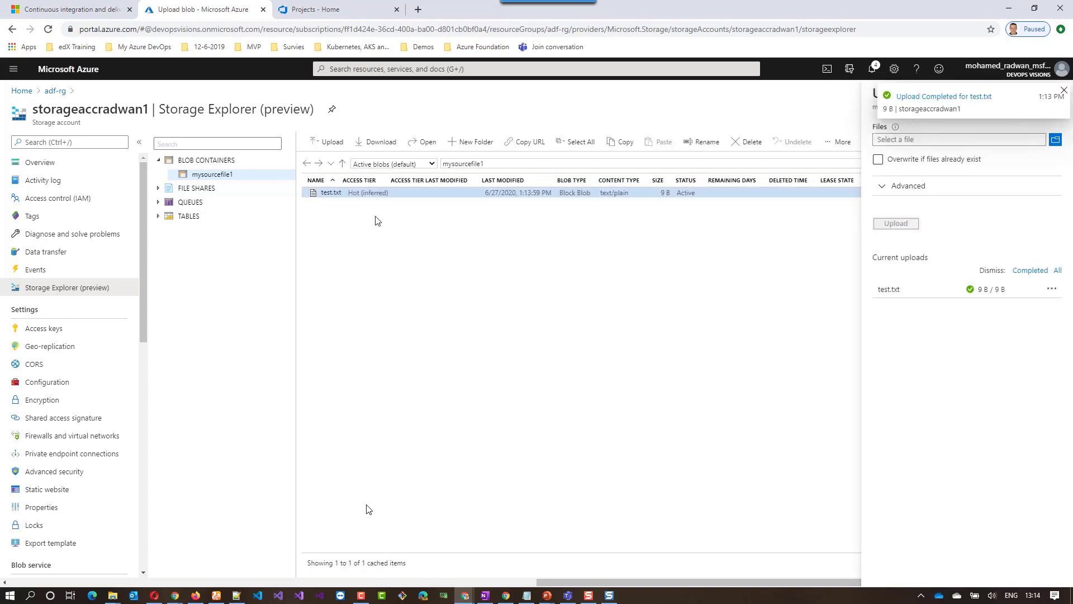
{"action": "double_click", "coordinate": [374, 196]}
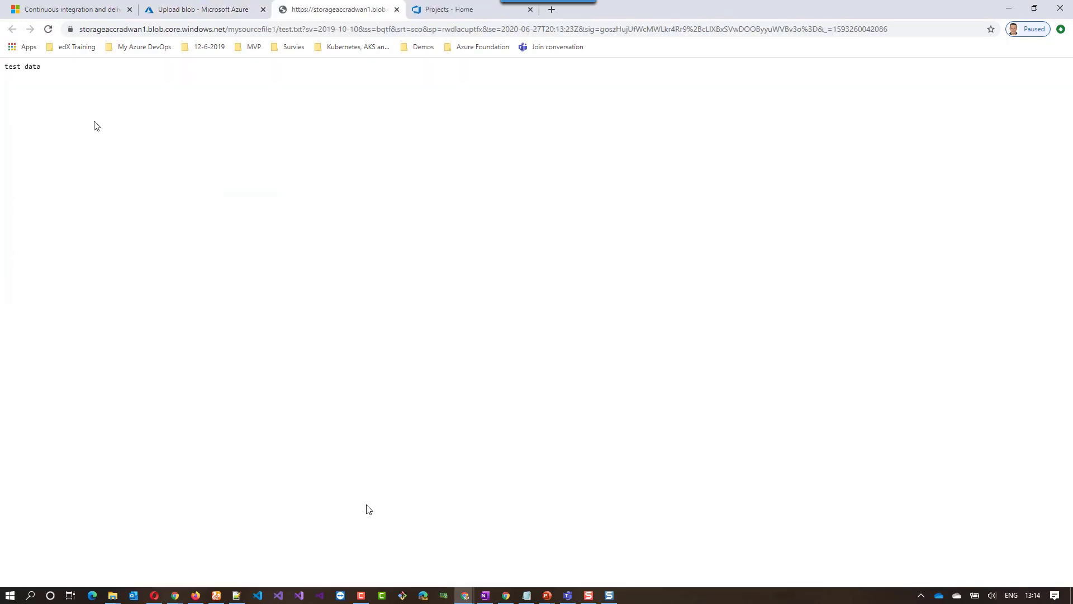
Step: Close the blob preview and the upload form, return to resource group adf-rg and refresh its resource list
{"action": "left_click", "coordinate": [397, 9]}
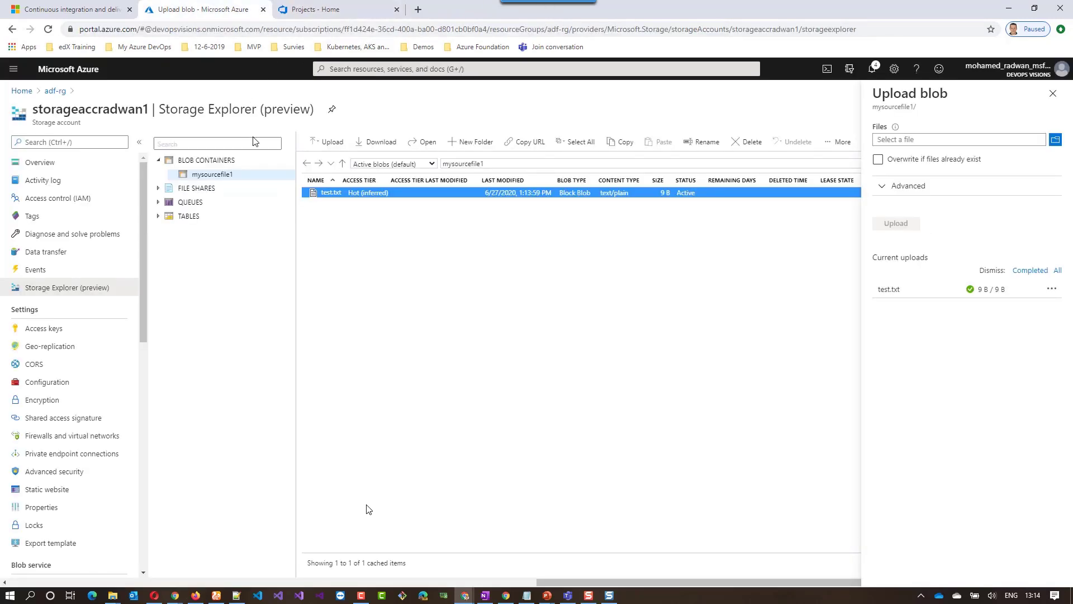
{"action": "left_click", "coordinate": [1050, 96]}
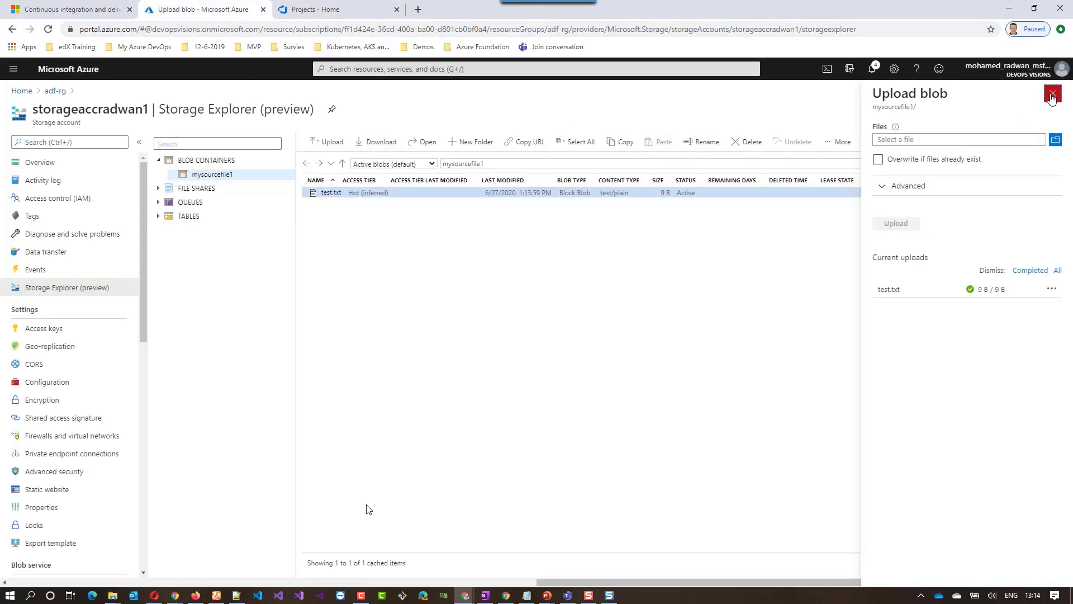
{"action": "left_click", "coordinate": [55, 90]}
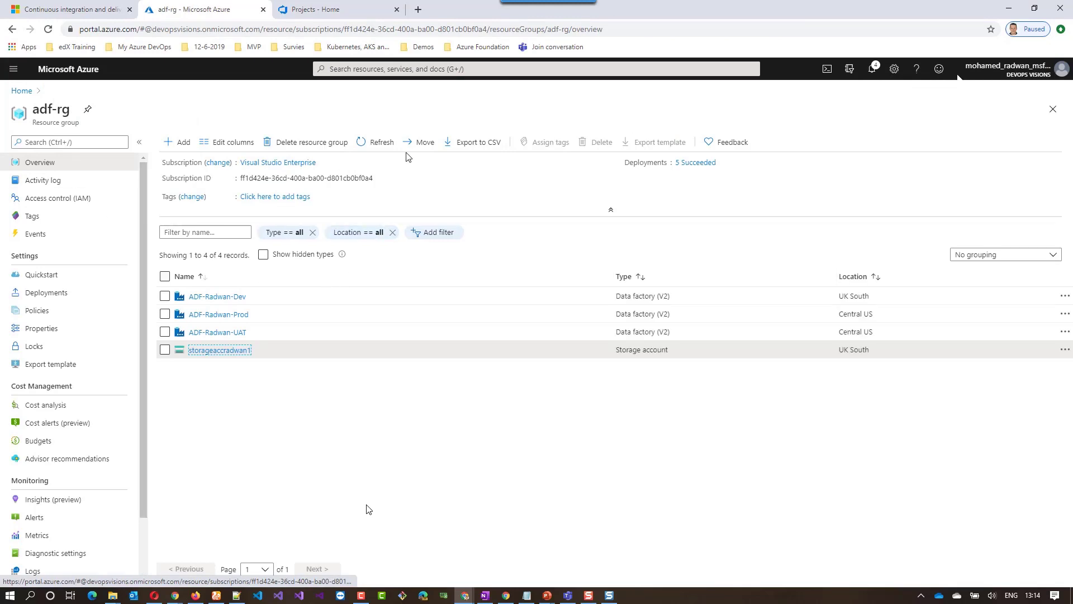
{"action": "left_click", "coordinate": [382, 142]}
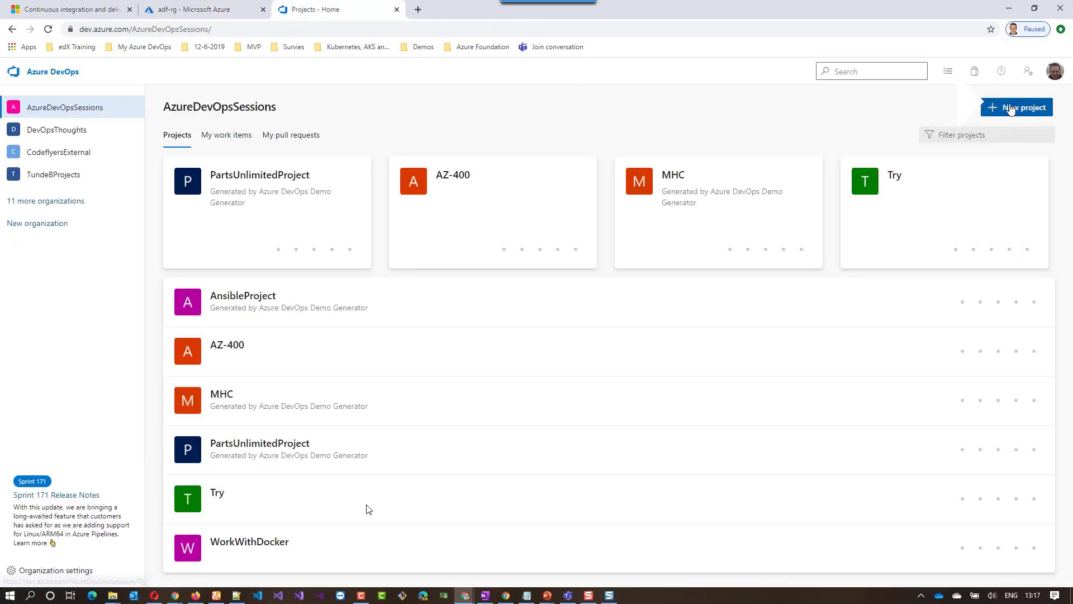
Step: In the AzureDevOpsSessions organization in Azure DevOps, create a private project named ADF-Proj with Git version control and the Agile work item process
{"action": "left_click", "coordinate": [1011, 109]}
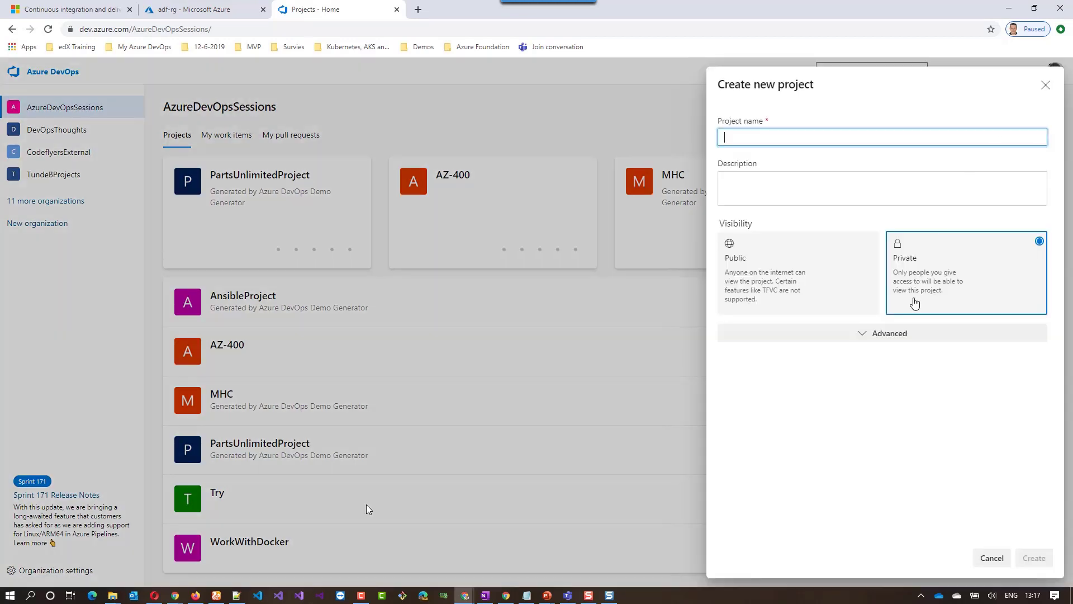
{"action": "left_click", "coordinate": [909, 334]}
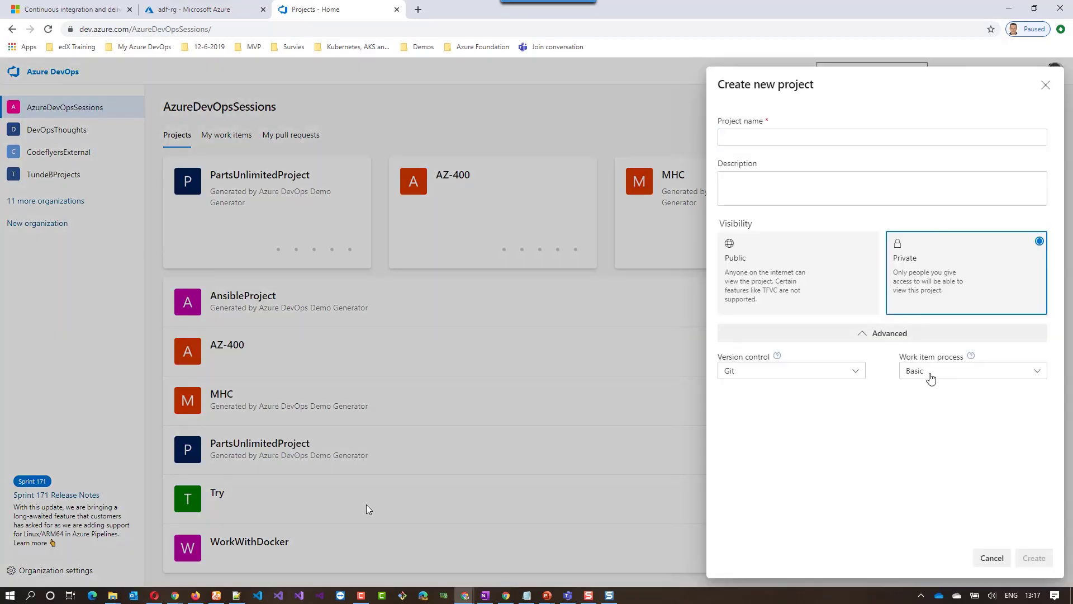
{"action": "left_click", "coordinate": [930, 375]}
{"action": "left_click", "coordinate": [931, 394]}
{"action": "left_click", "coordinate": [771, 140]}
{"action": "type", "text": "ADF-Proj"}
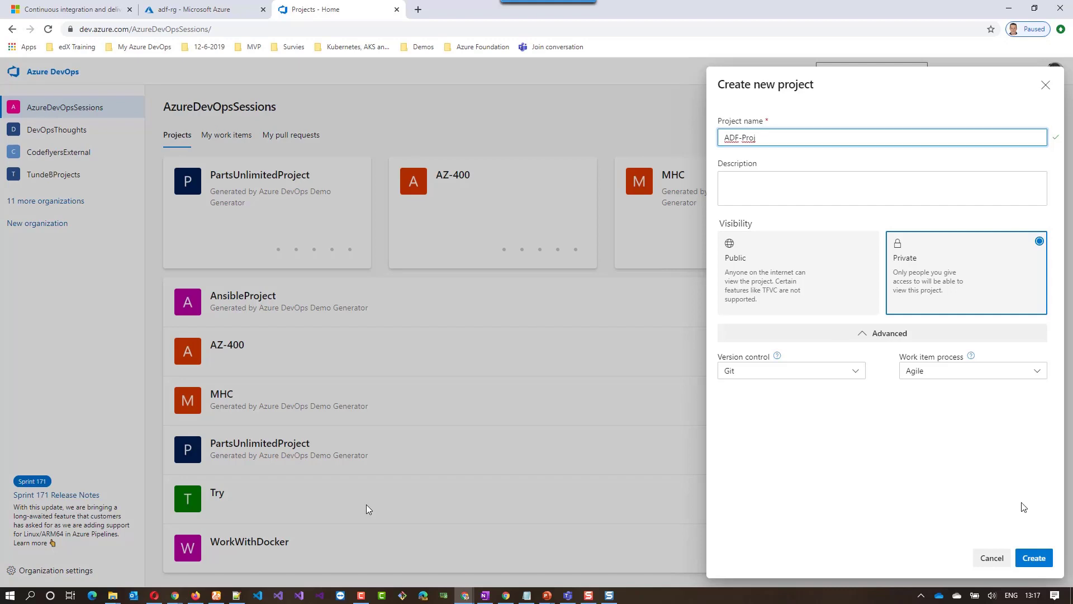
{"action": "left_click", "coordinate": [1040, 558]}
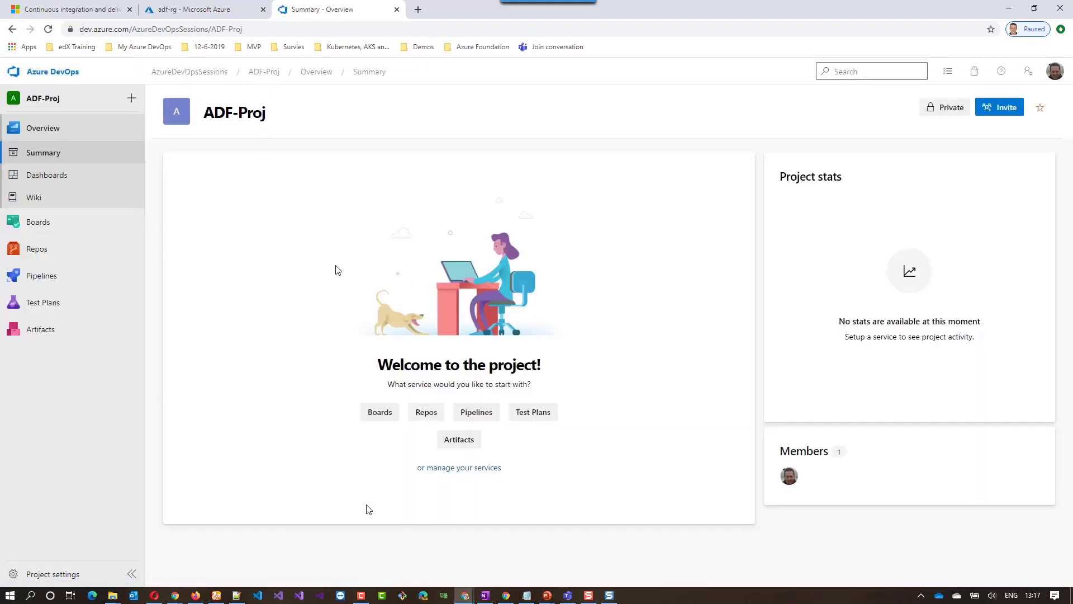
Step: Open the repository files of ADF-Proj and check which repositories the project contains
{"action": "left_click", "coordinate": [39, 249]}
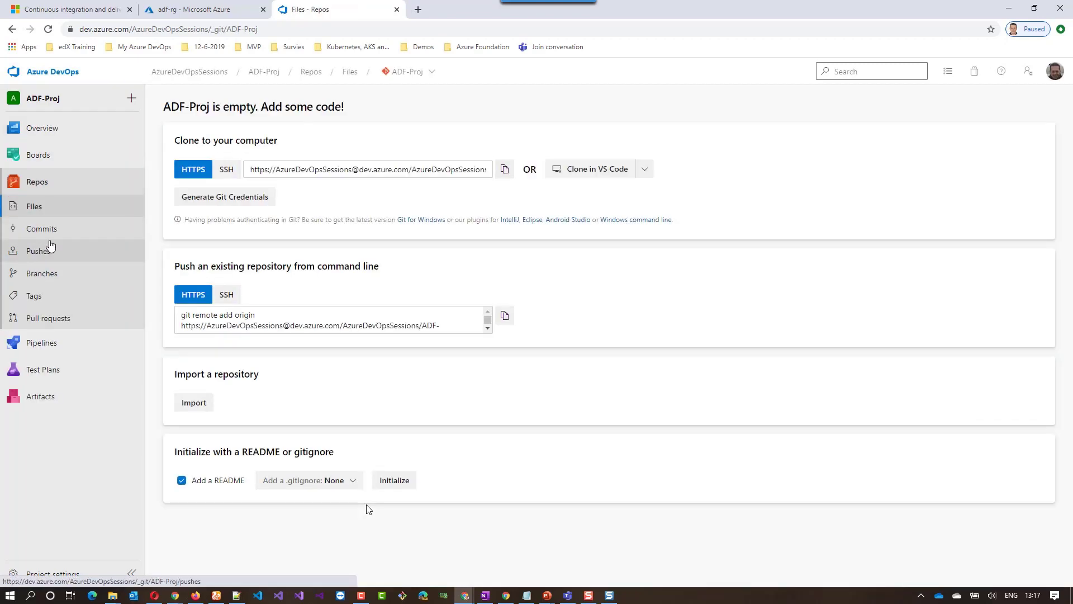
{"action": "left_click", "coordinate": [430, 72]}
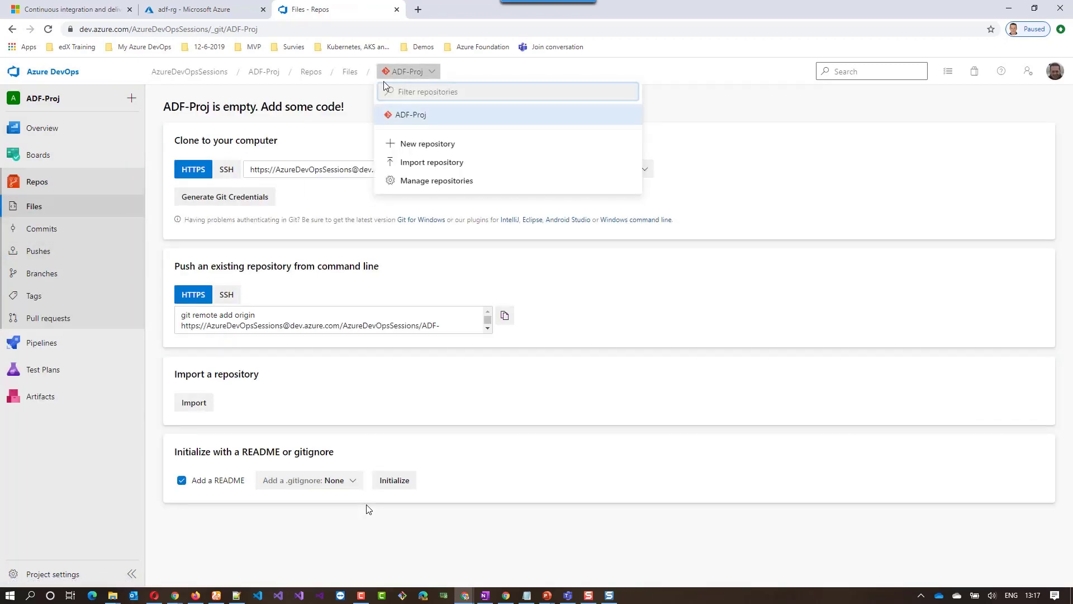
{"action": "left_click", "coordinate": [470, 73]}
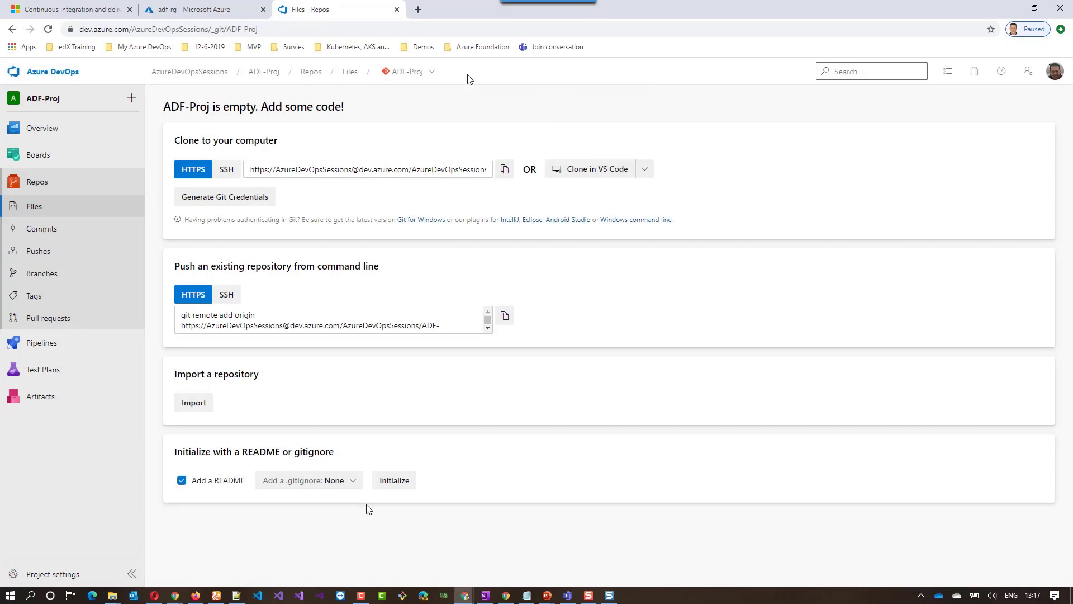
Step: Switch to the Azure portal, open the ADF-Radwan-Dev data factory from adf-rg and launch its authoring workspace
{"action": "left_click", "coordinate": [221, 11]}
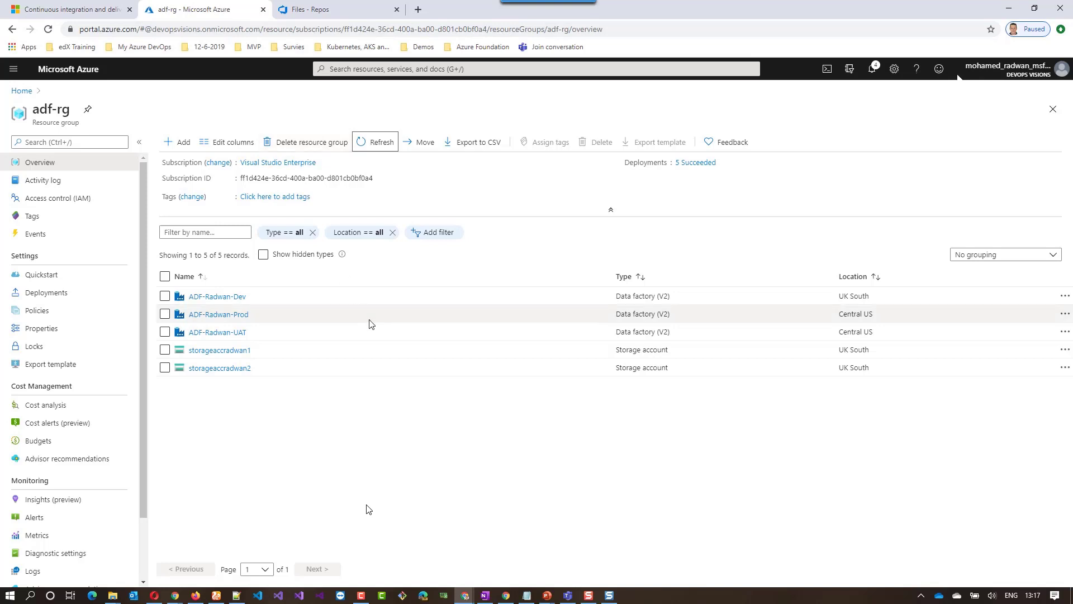
{"action": "left_click", "coordinate": [227, 297]}
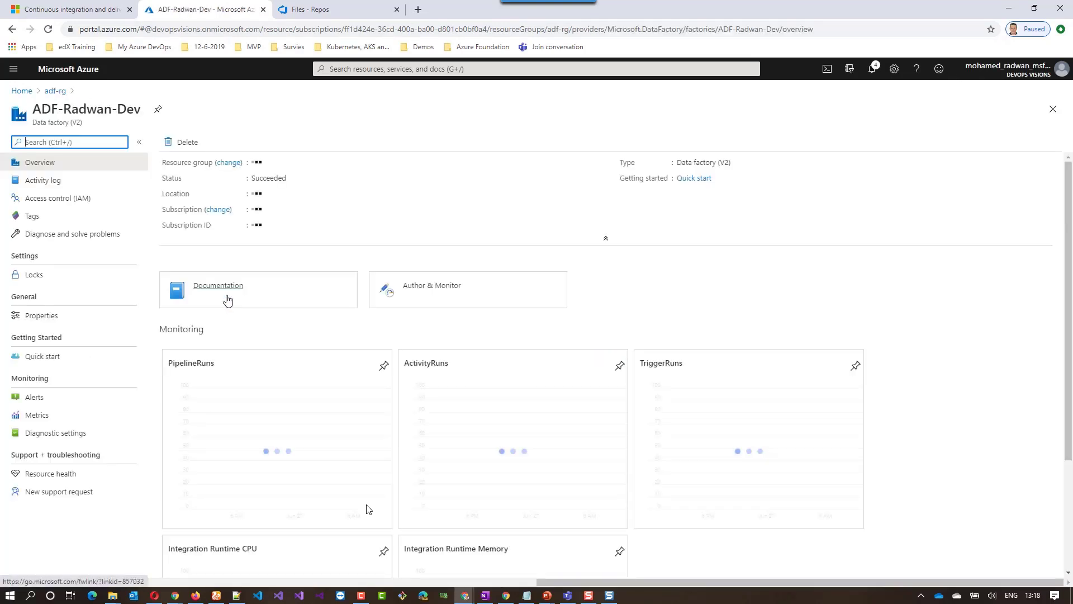
{"action": "left_click", "coordinate": [414, 288]}
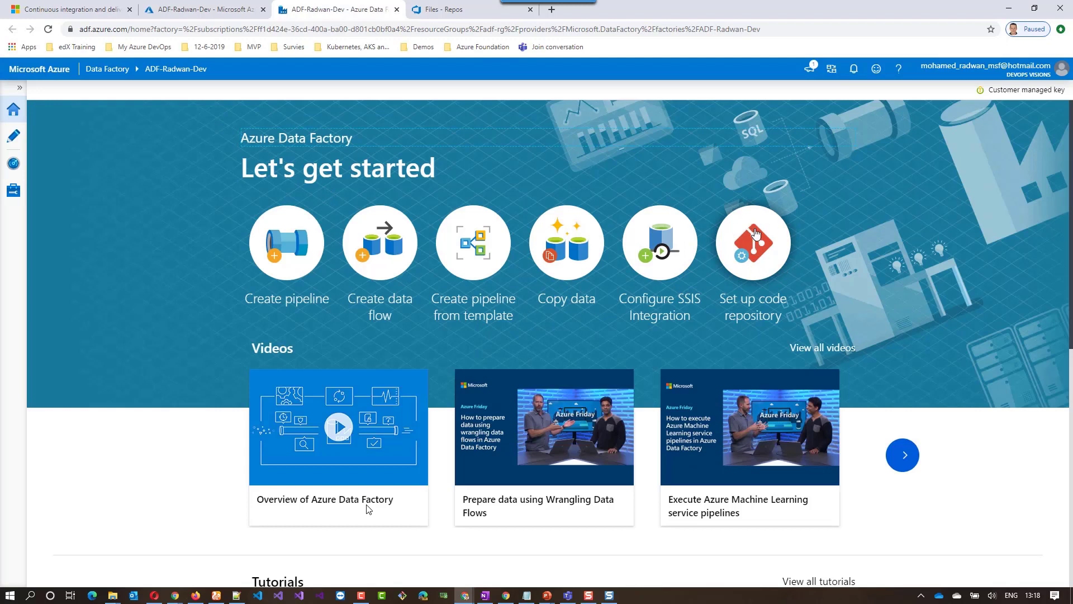
{"action": "left_click", "coordinate": [1038, 96]}
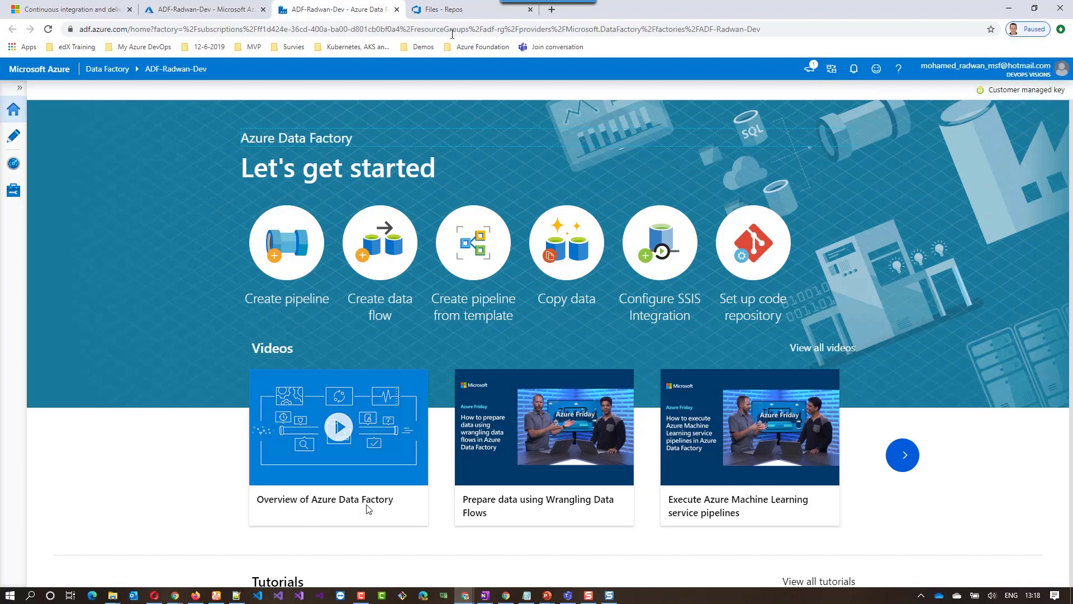
{"action": "left_click", "coordinate": [14, 138]}
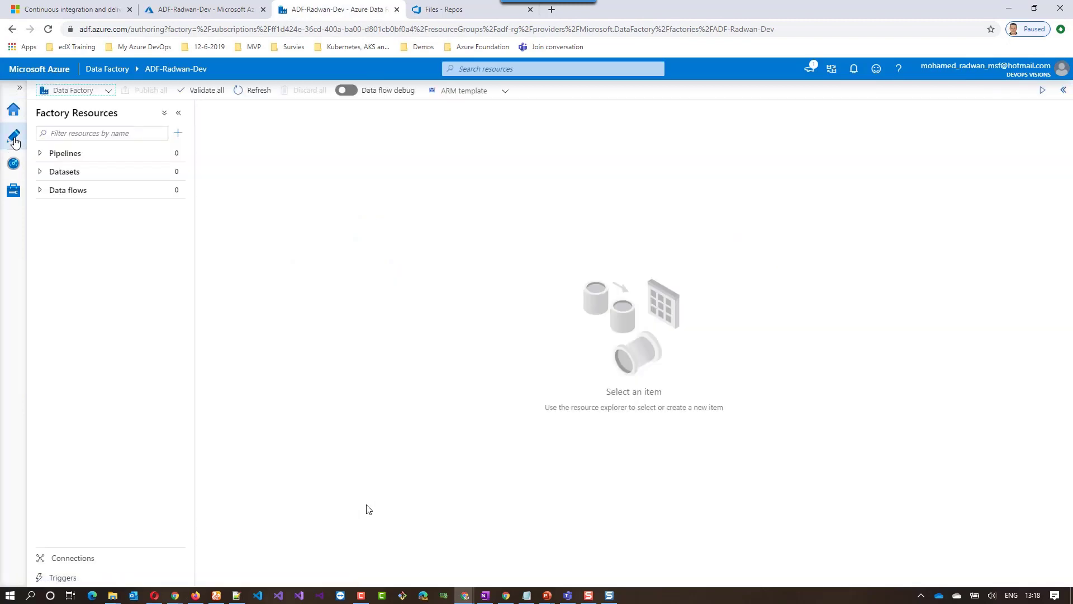
Step: Start the code repository setup for ADF-Radwan-Dev with type Azure DevOps Git, enable a different directory and display the available Azure DevOps accounts
{"action": "left_click", "coordinate": [108, 91]}
{"action": "left_click", "coordinate": [70, 124]}
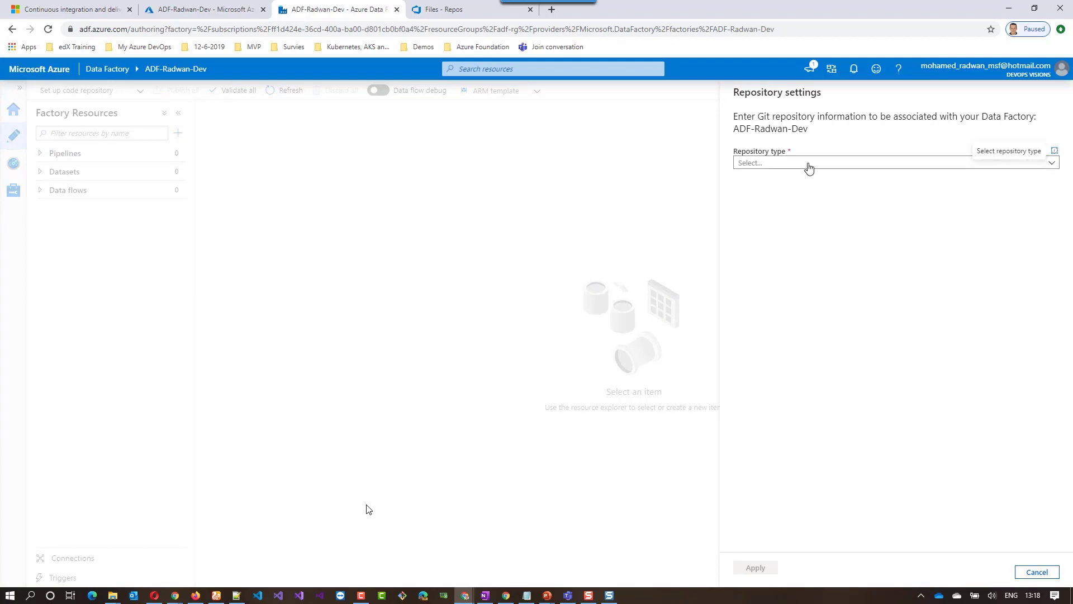
{"action": "left_click", "coordinate": [807, 164]}
{"action": "left_click", "coordinate": [783, 179]}
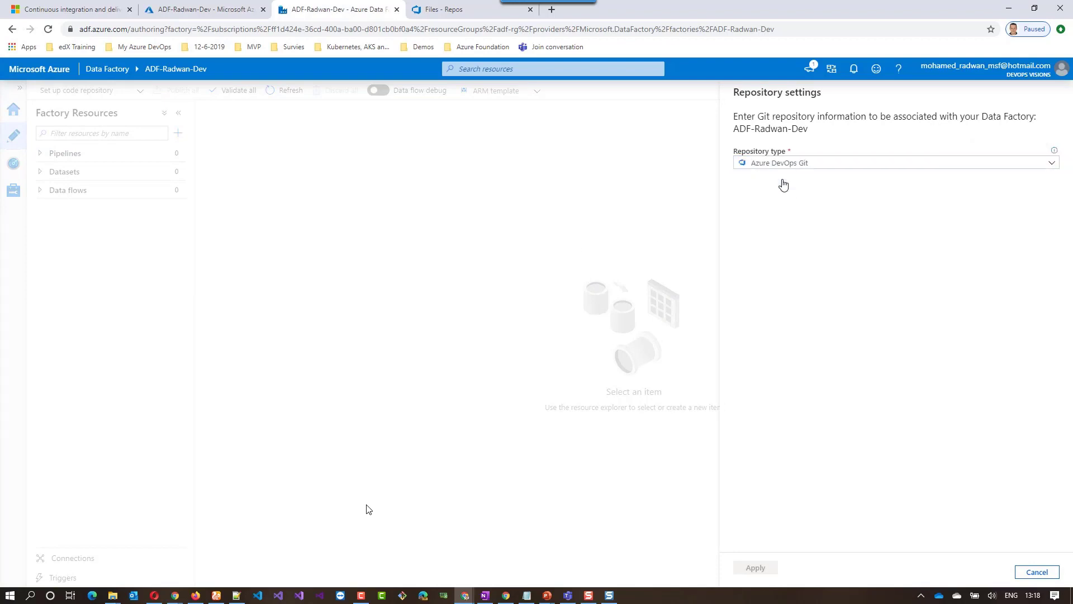
{"action": "left_click", "coordinate": [777, 216]}
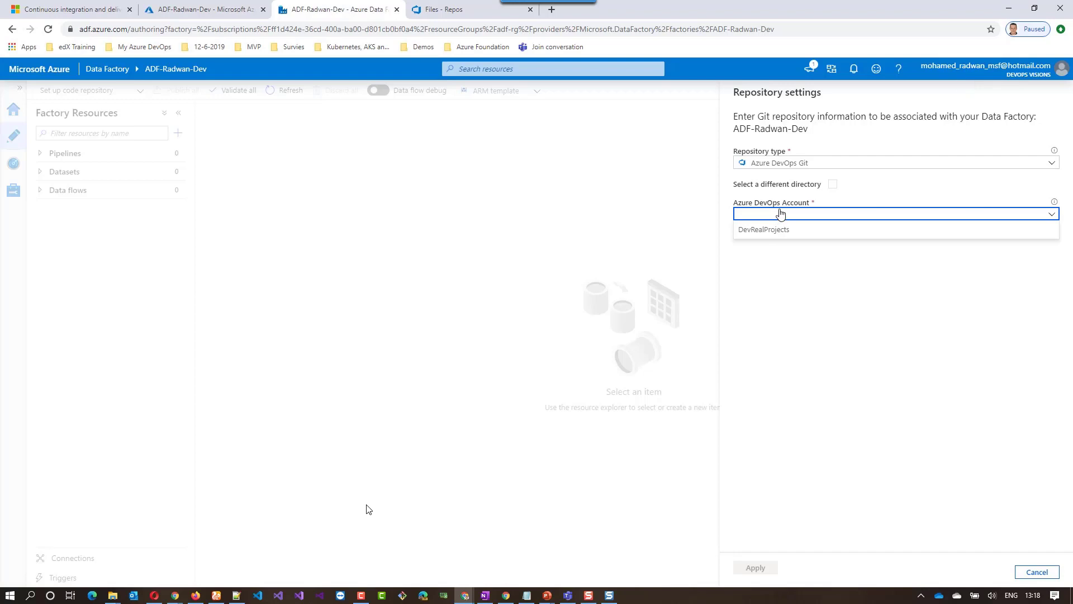
{"action": "left_click", "coordinate": [832, 185]}
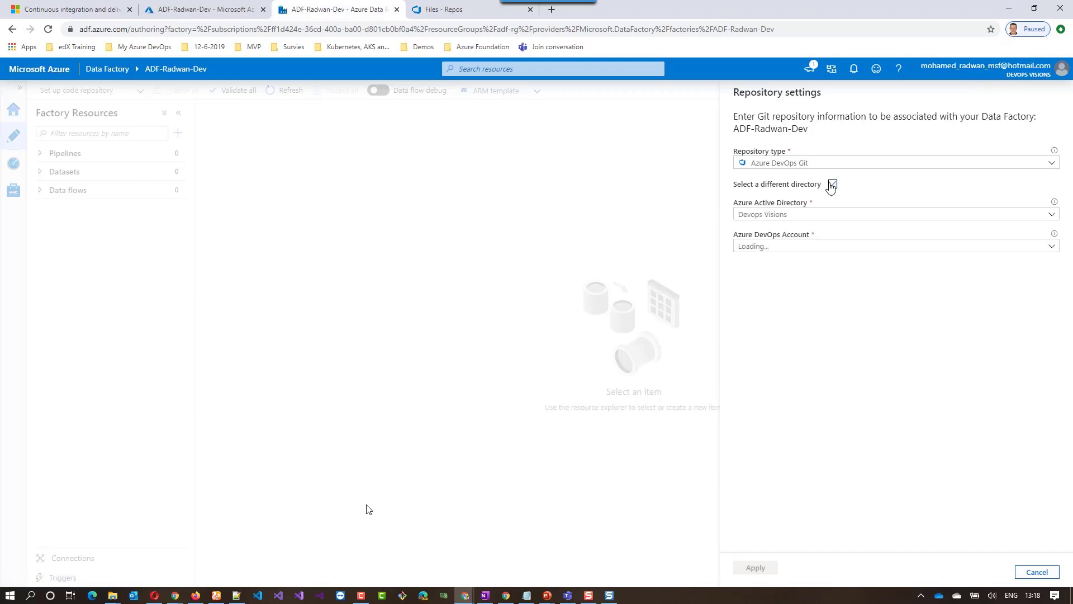
{"action": "left_click", "coordinate": [800, 246]}
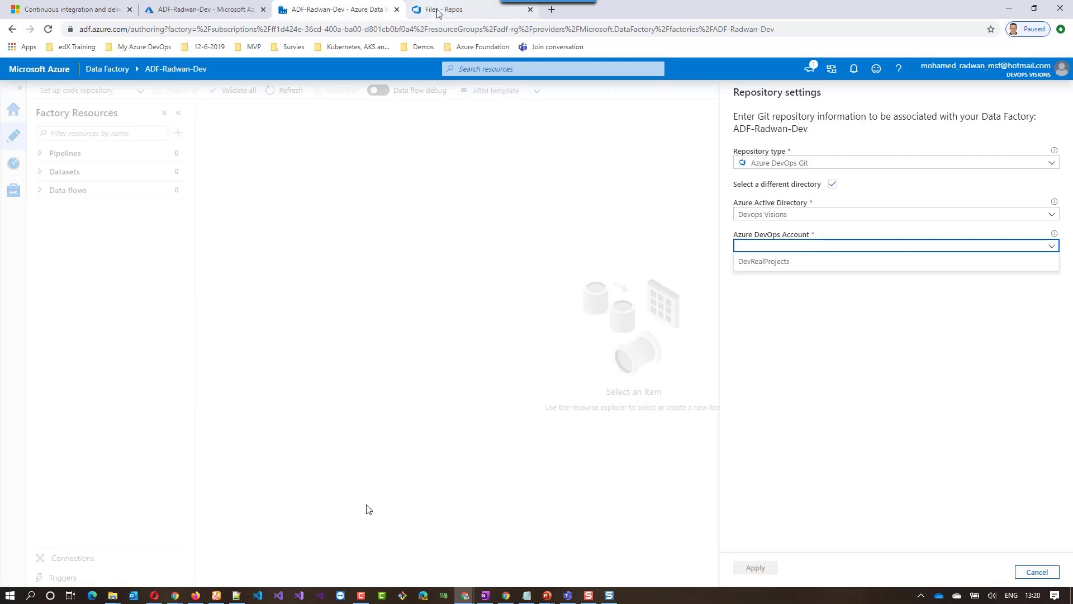
Step: Switch to Azure DevOps and connect the AzureDevOpsSessions organization to the Devops Visions Azure Active Directory
{"action": "left_click", "coordinate": [438, 10]}
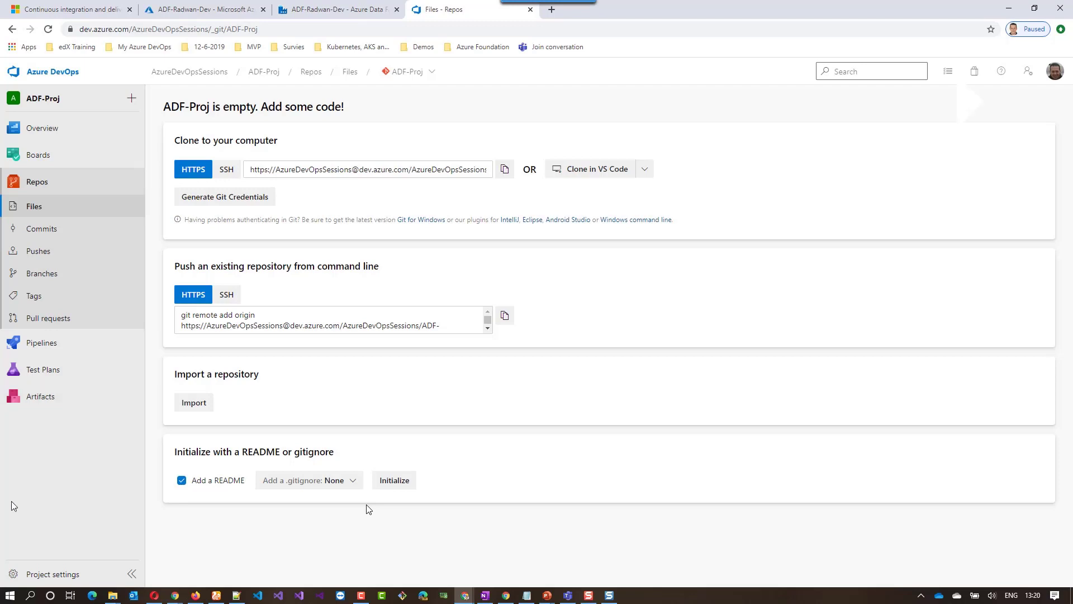
{"action": "left_click", "coordinate": [178, 74]}
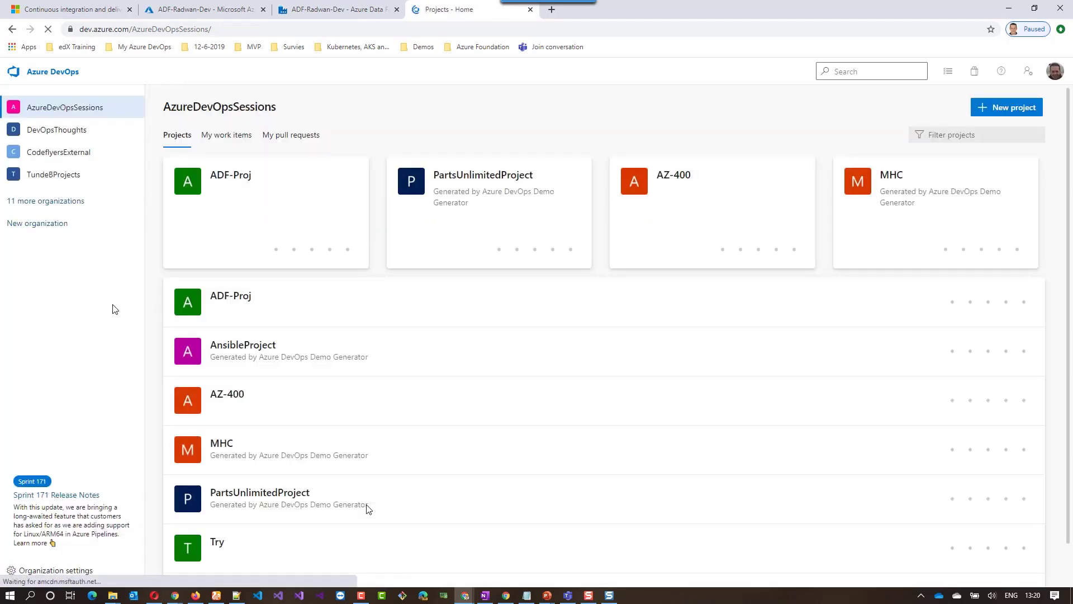
{"action": "left_click", "coordinate": [68, 569]}
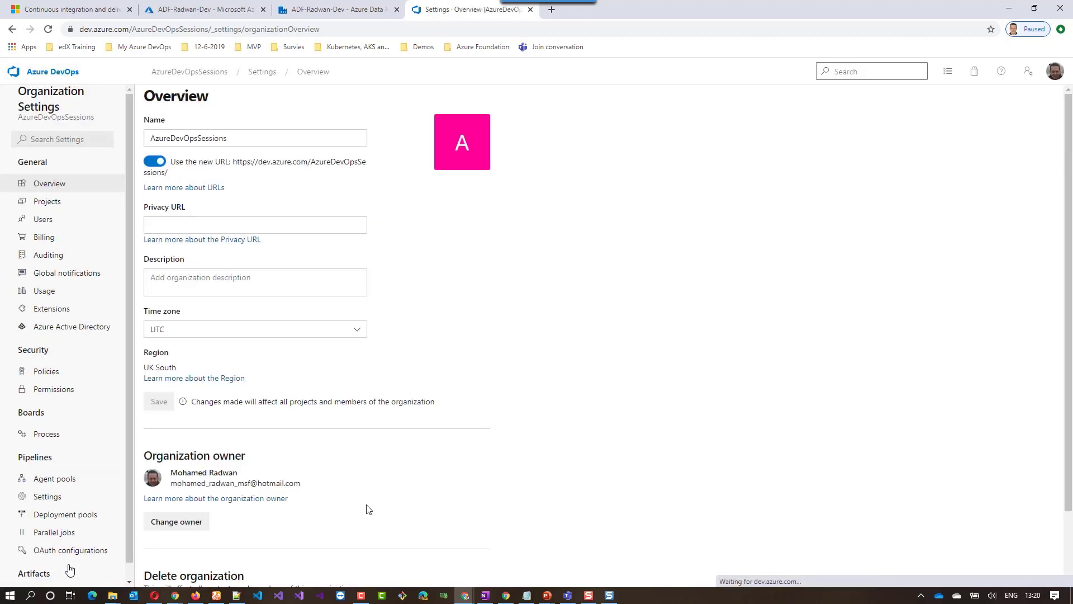
{"action": "left_click", "coordinate": [95, 328]}
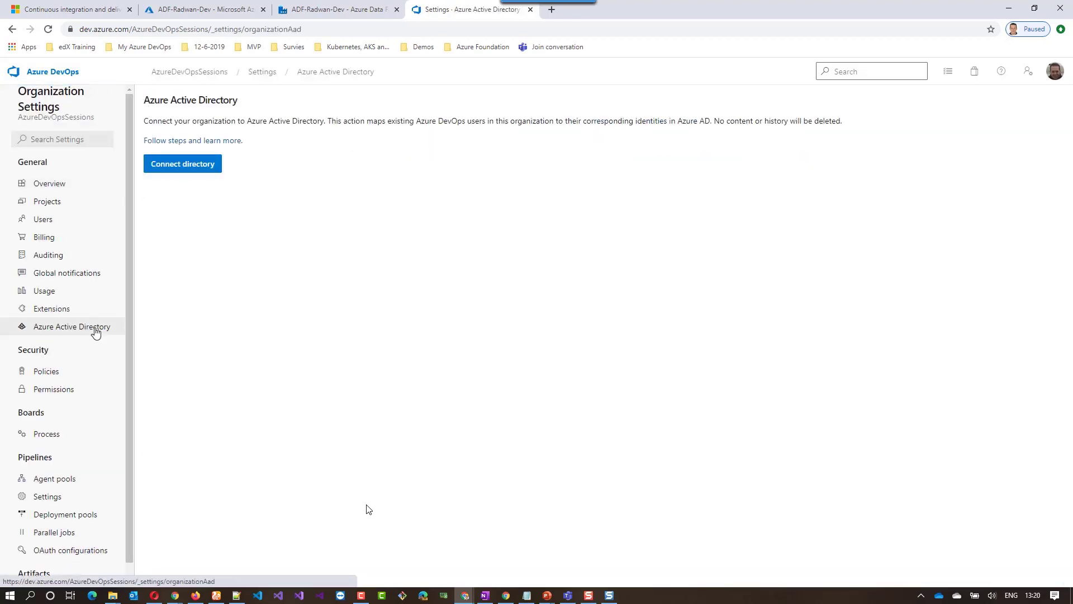
{"action": "left_click", "coordinate": [189, 168]}
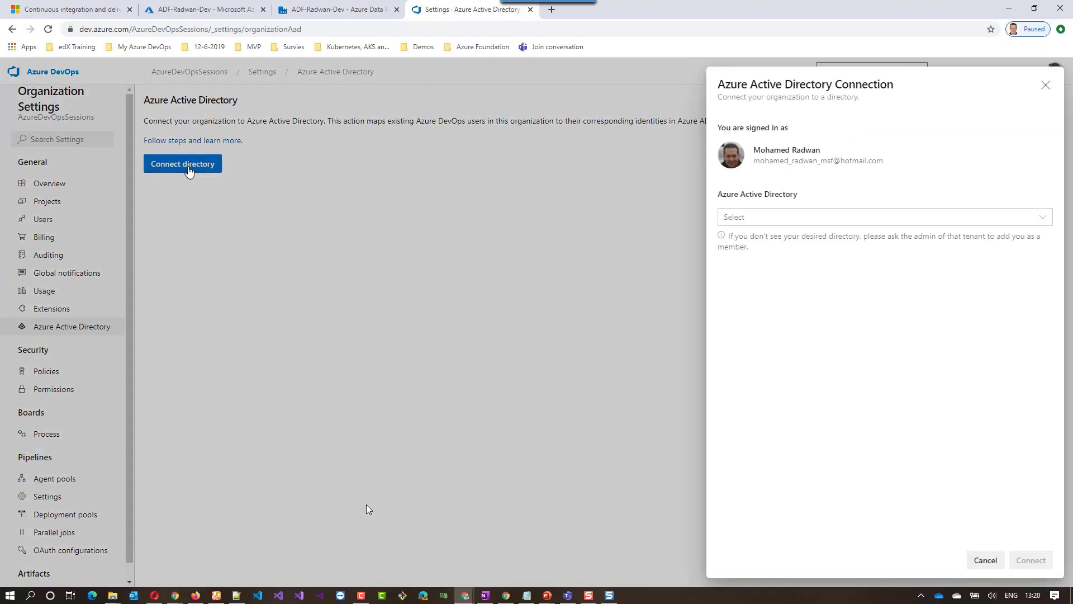
{"action": "left_click", "coordinate": [816, 218]}
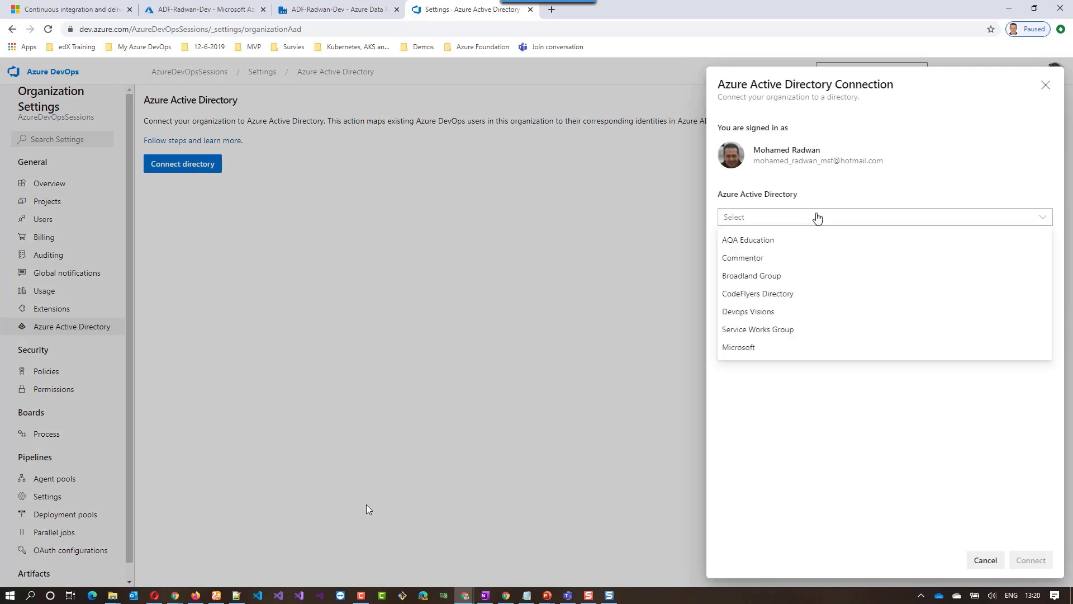
{"action": "left_click", "coordinate": [750, 312]}
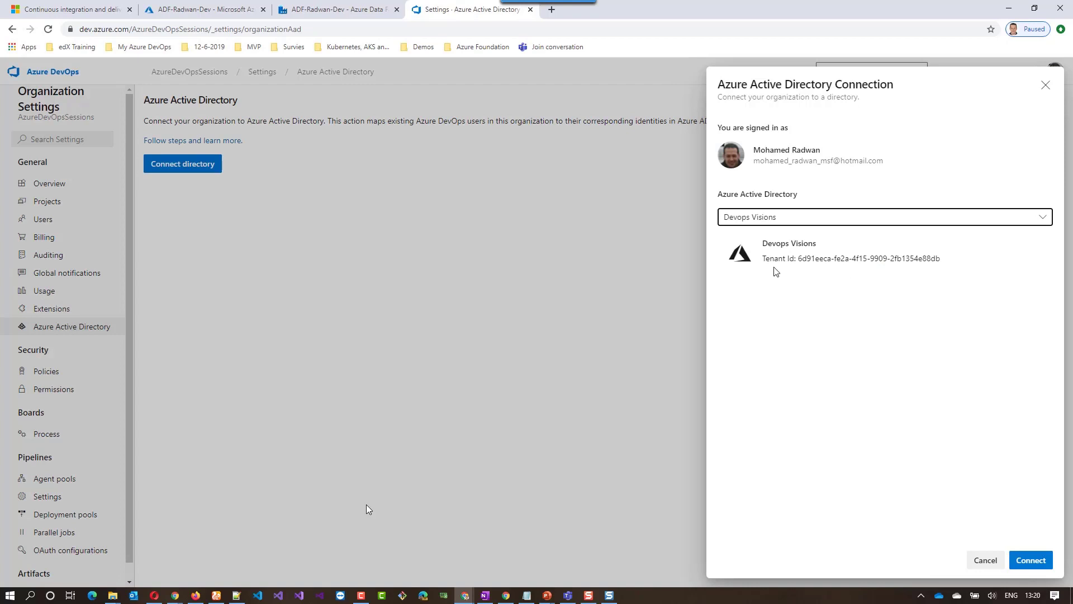
{"action": "left_click", "coordinate": [1022, 561]}
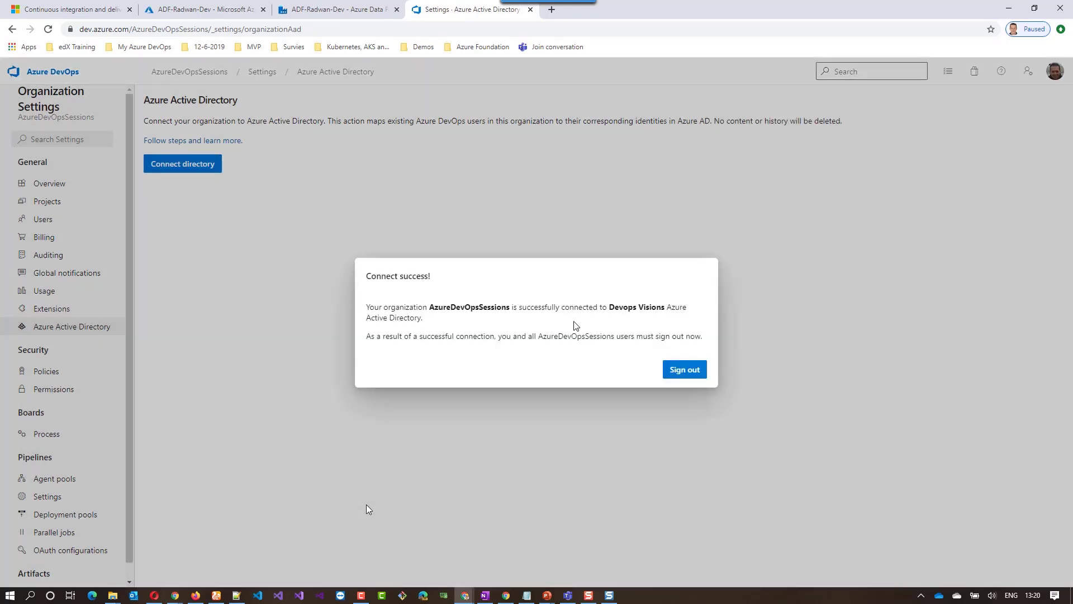
Step: Sign out of Azure DevOps and sign back in with the existing Microsoft account
{"action": "left_click", "coordinate": [680, 376]}
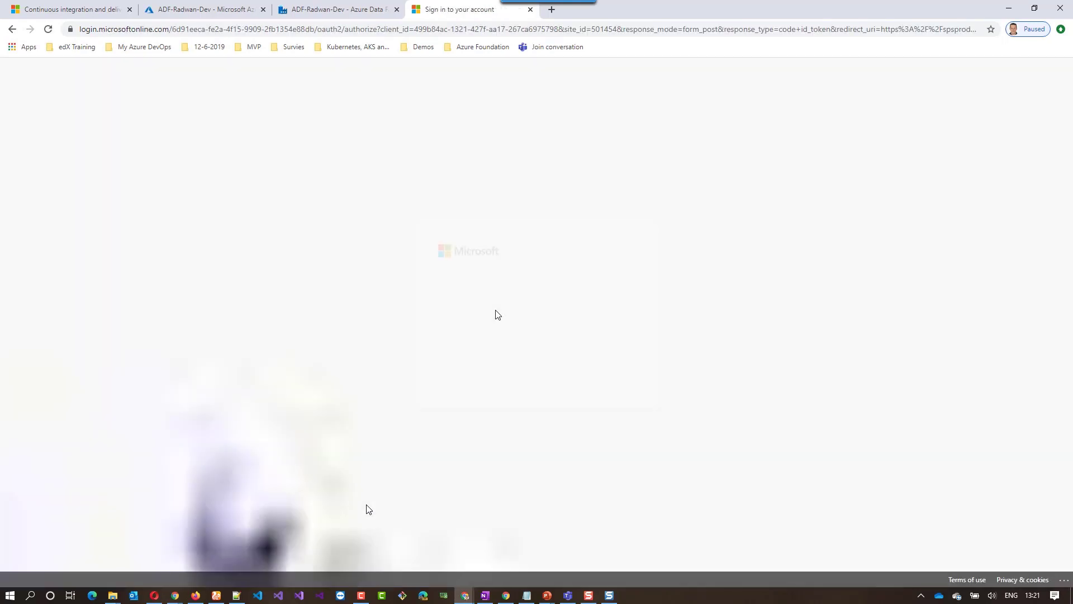
{"action": "left_click", "coordinate": [546, 320]}
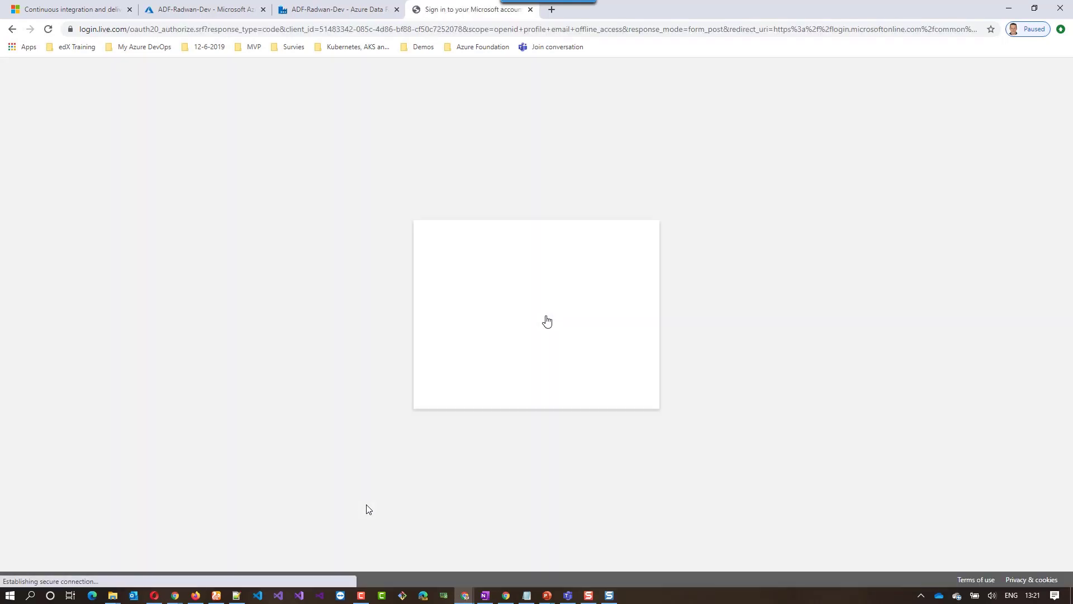
{"action": "left_click", "coordinate": [598, 394]}
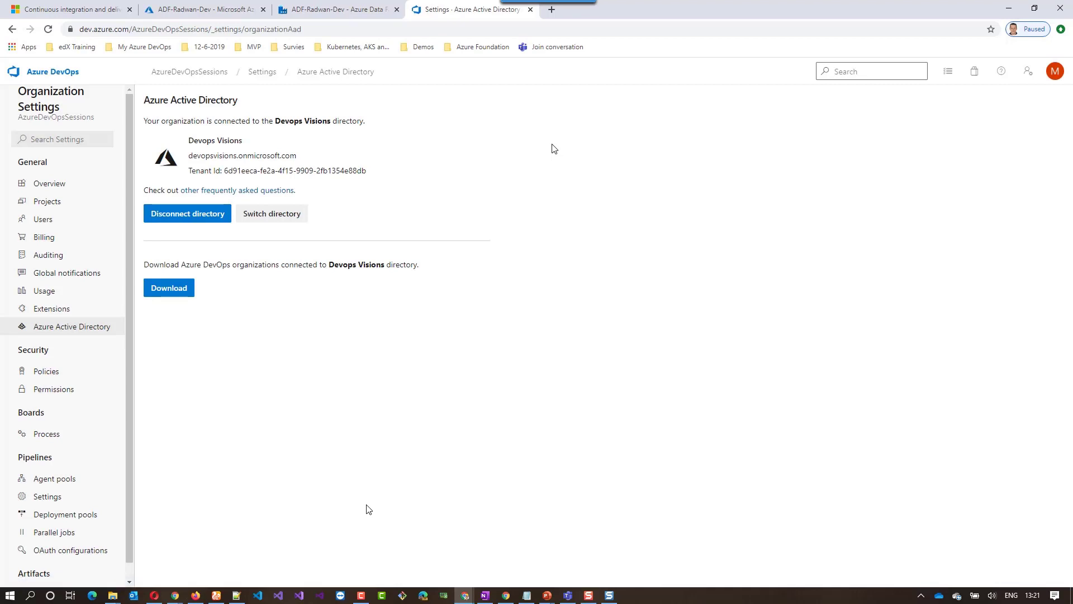
Step: Open the ADF-Proj project in AzureDevOpsSessions, and return to the repository settings of ADF-Radwan-Dev in Azure Data Factory
{"action": "left_click", "coordinate": [74, 74]}
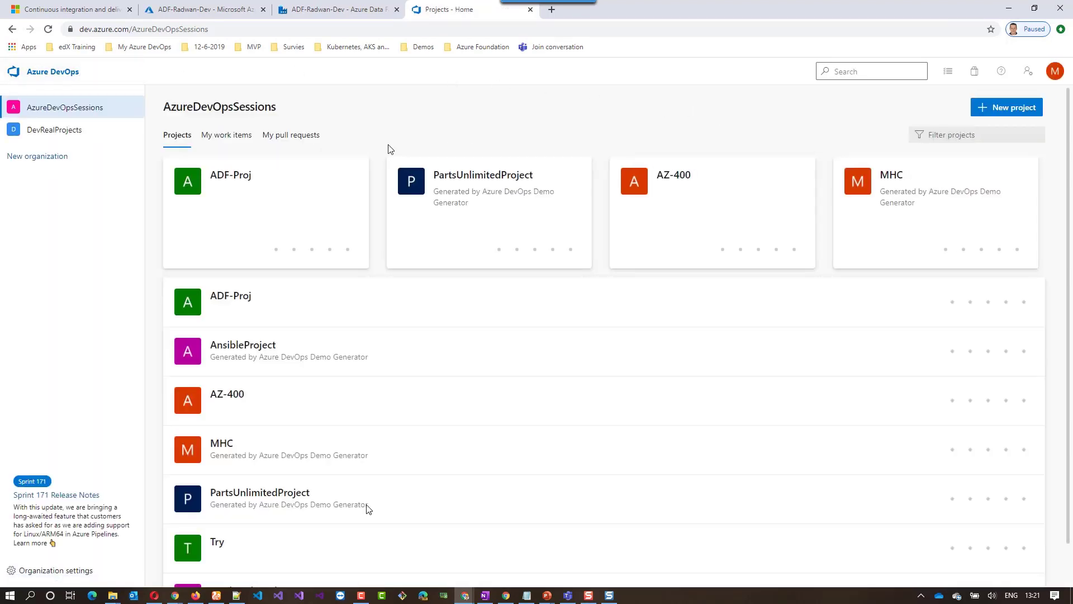
{"action": "left_click", "coordinate": [232, 180]}
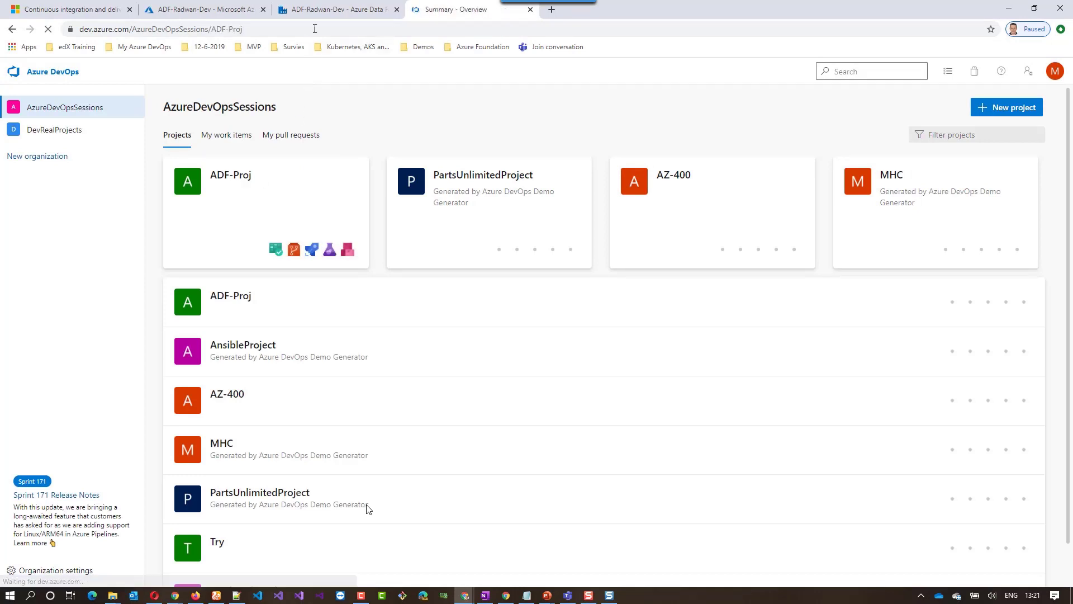
{"action": "left_click", "coordinate": [323, 10]}
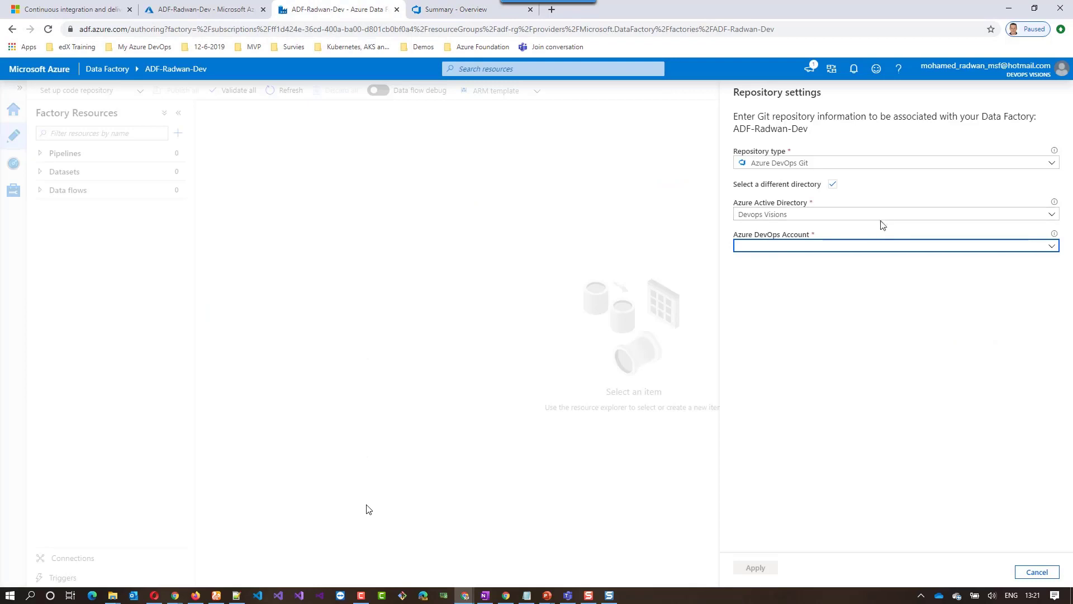
Step: Reload the data factory and try configuring its code repository as Azure DevOps Git with the AzureDevOpsSessions account
{"action": "left_click", "coordinate": [875, 248]}
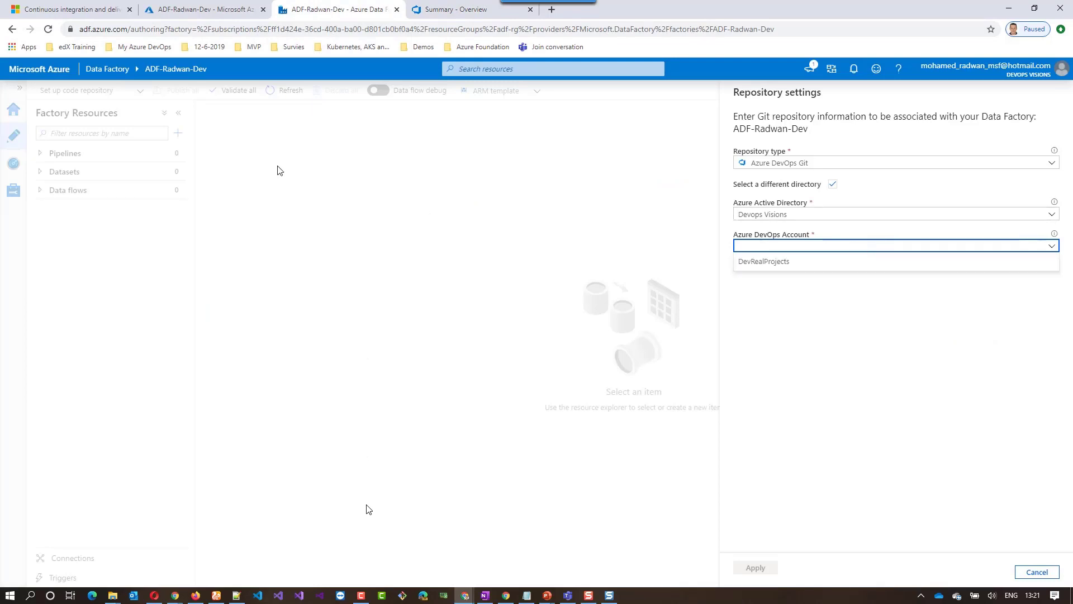
{"action": "left_click", "coordinate": [47, 30]}
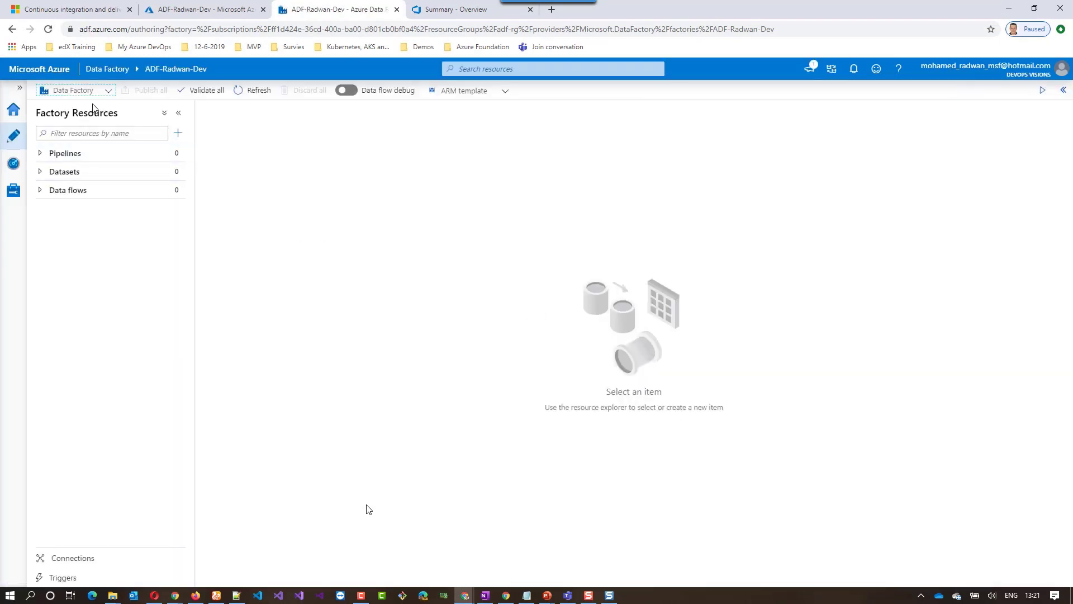
{"action": "left_click", "coordinate": [107, 92]}
{"action": "left_click", "coordinate": [79, 123]}
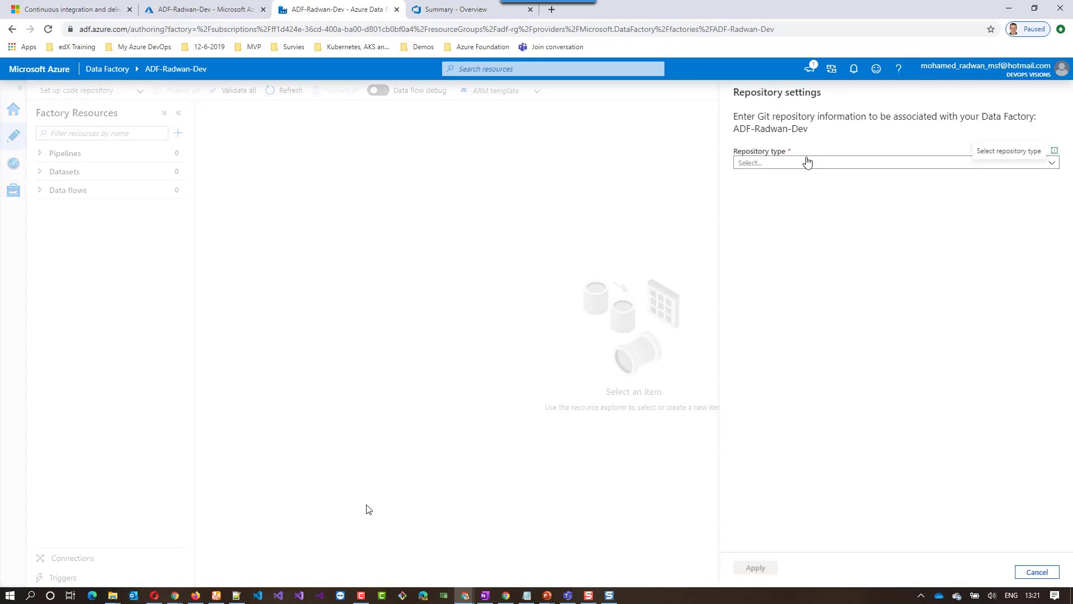
{"action": "left_click", "coordinate": [805, 162]}
{"action": "left_click", "coordinate": [779, 179]}
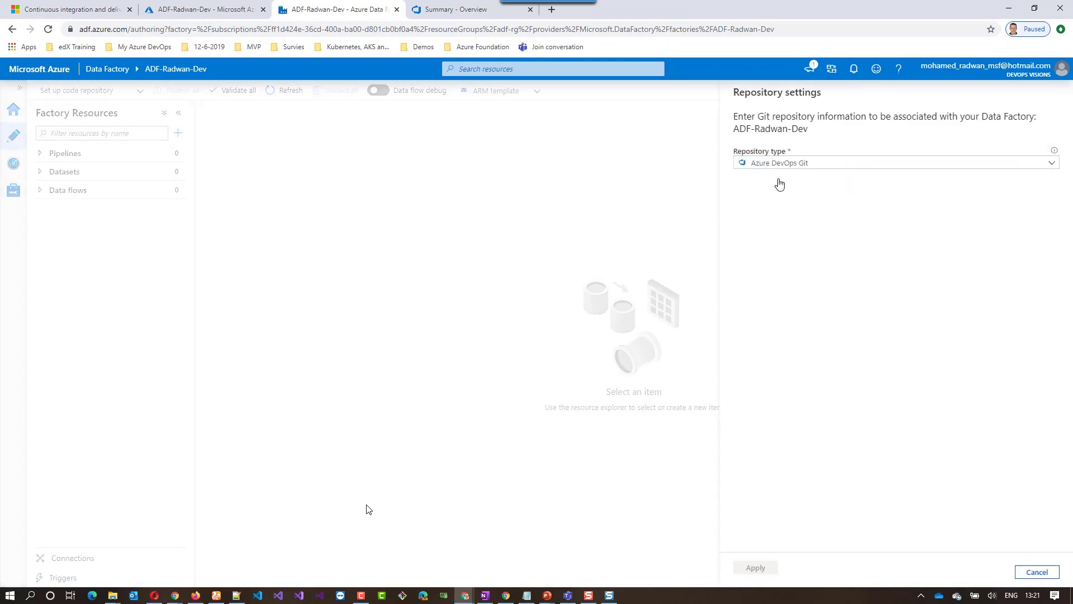
{"action": "left_click", "coordinate": [788, 214]}
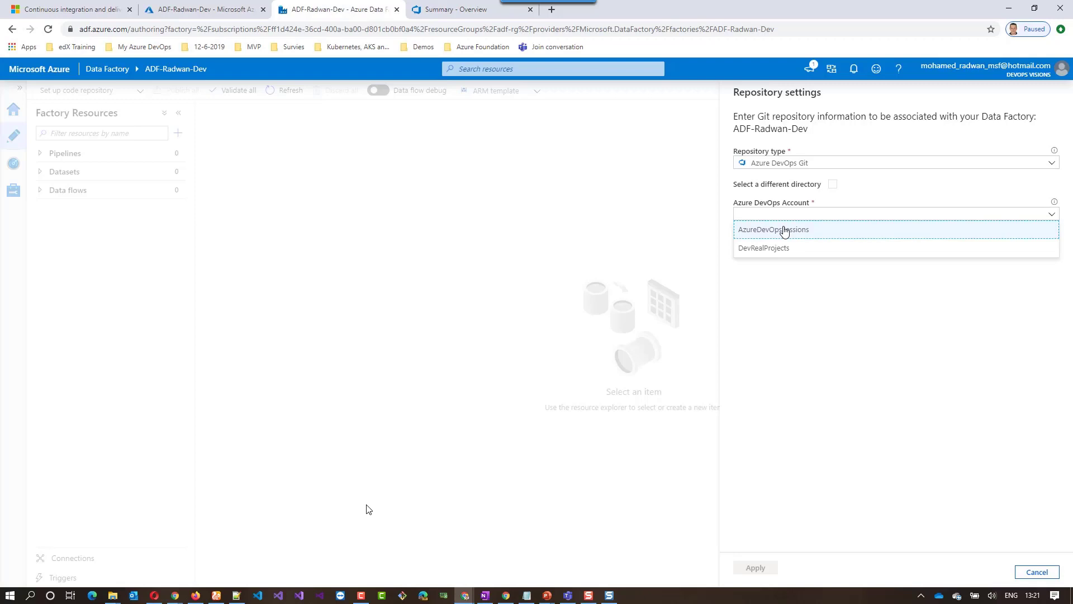
{"action": "left_click", "coordinate": [785, 231]}
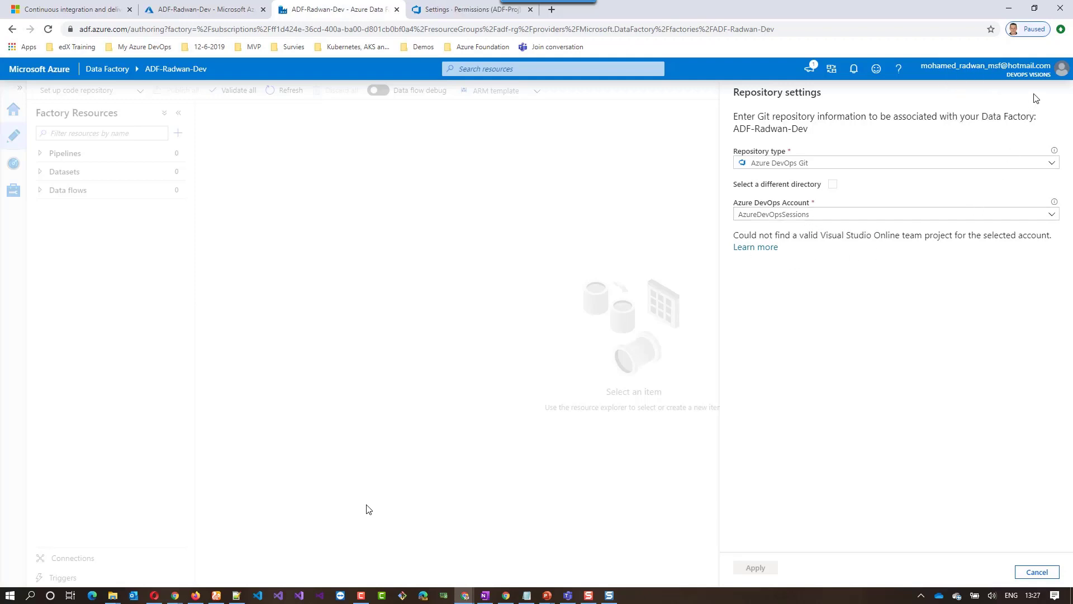
Step: Sign out of Azure Data Factory, sign back in with the existing Microsoft account and reopen the ADF-Radwan-Dev data factory
{"action": "left_click", "coordinate": [1057, 72]}
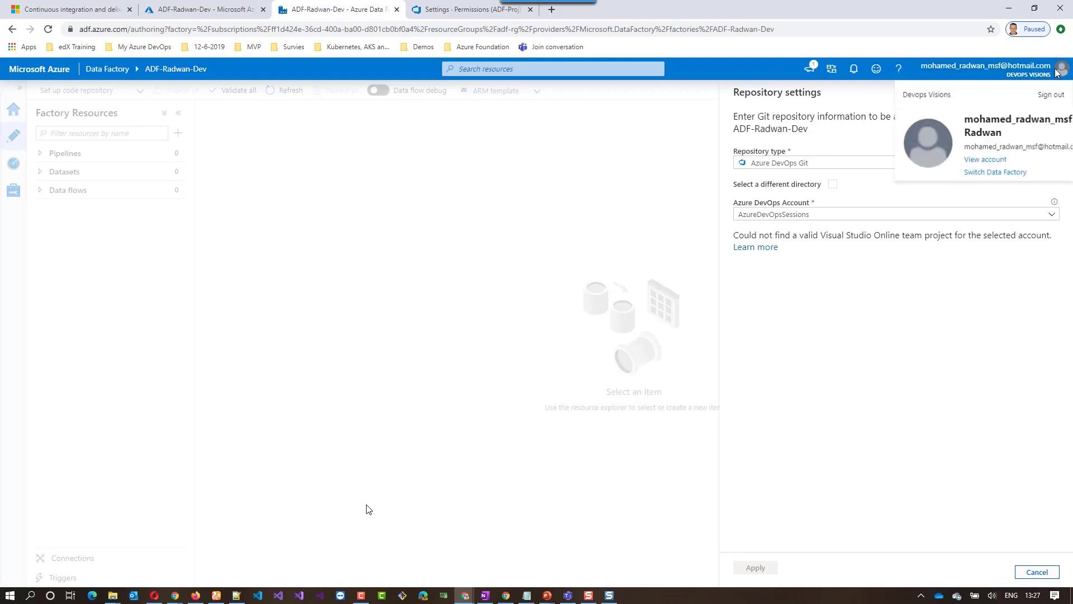
{"action": "left_click", "coordinate": [1052, 94]}
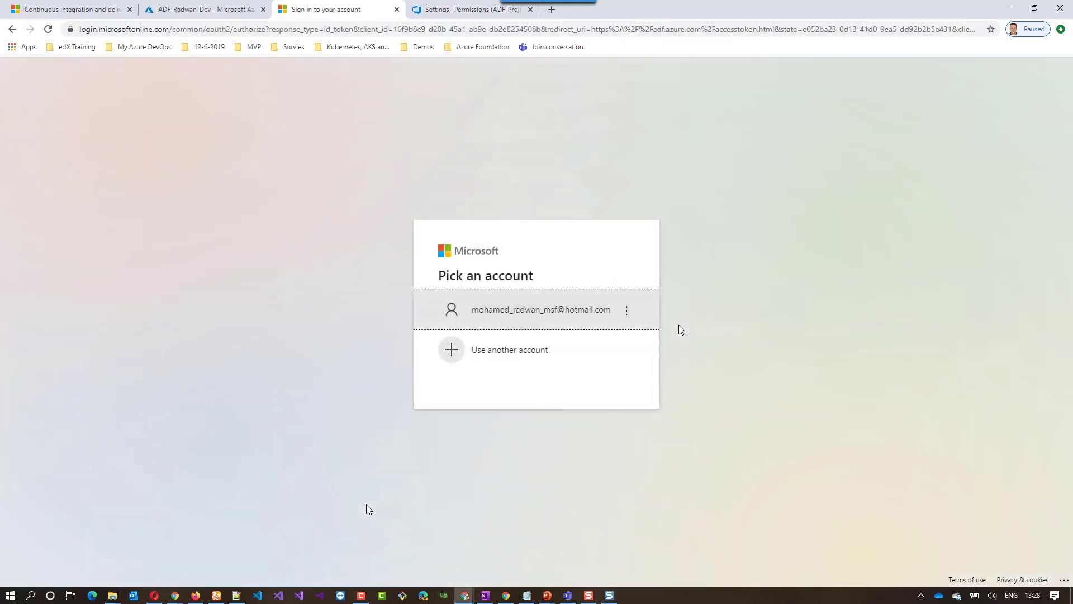
{"action": "left_click", "coordinate": [597, 311]}
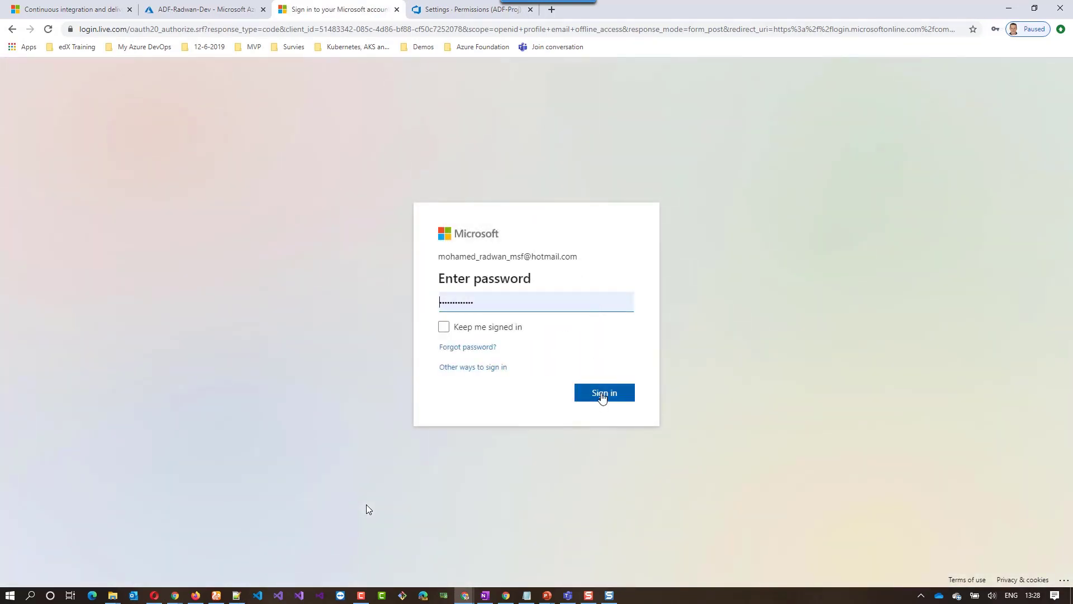
{"action": "left_click", "coordinate": [602, 394]}
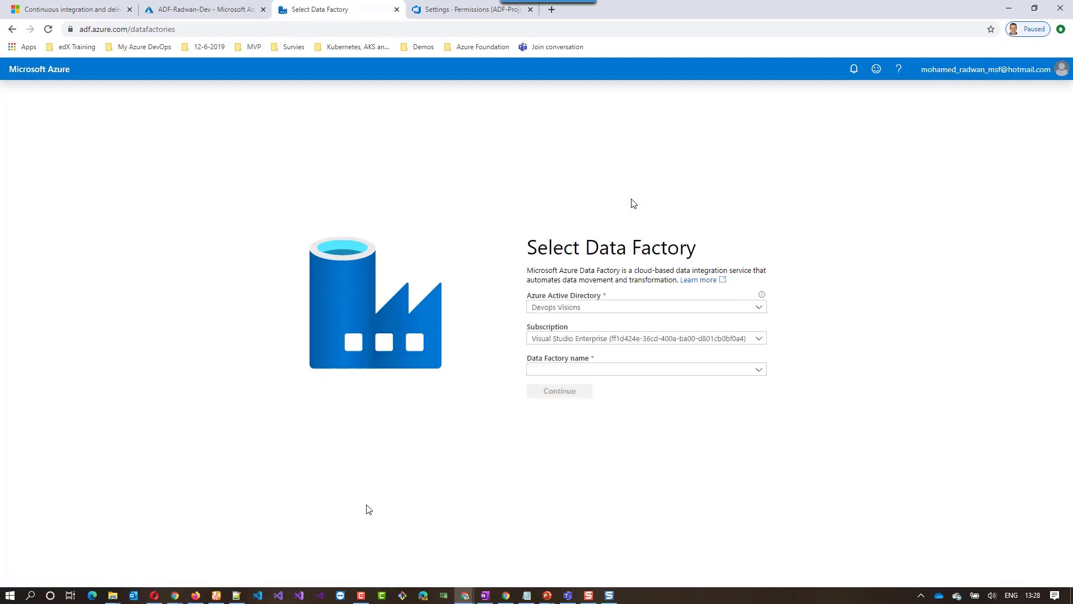
{"action": "left_click", "coordinate": [756, 371]}
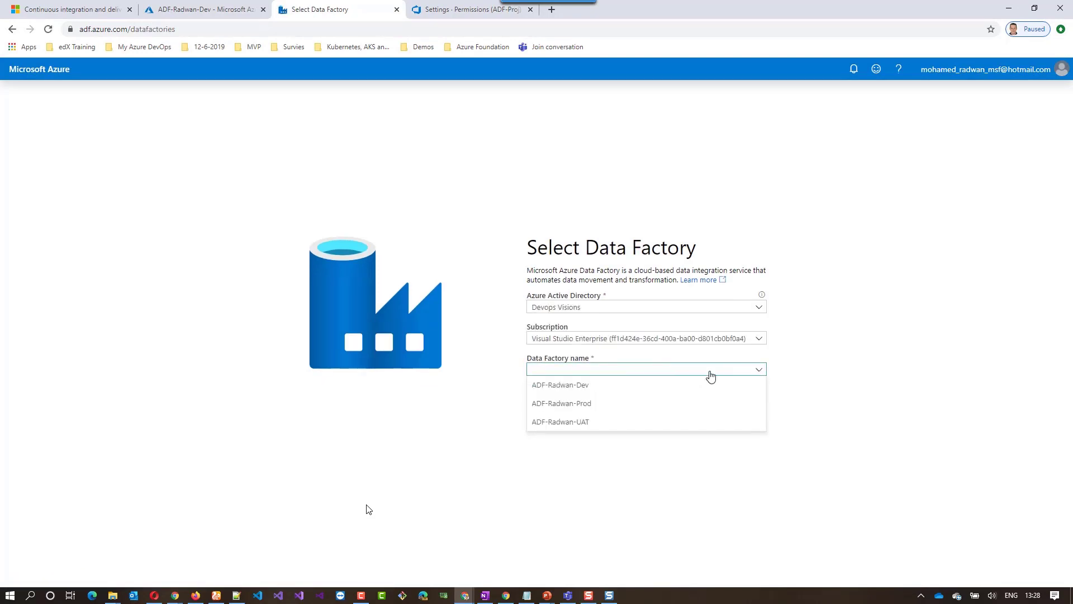
{"action": "left_click", "coordinate": [630, 385]}
{"action": "left_click", "coordinate": [577, 392]}
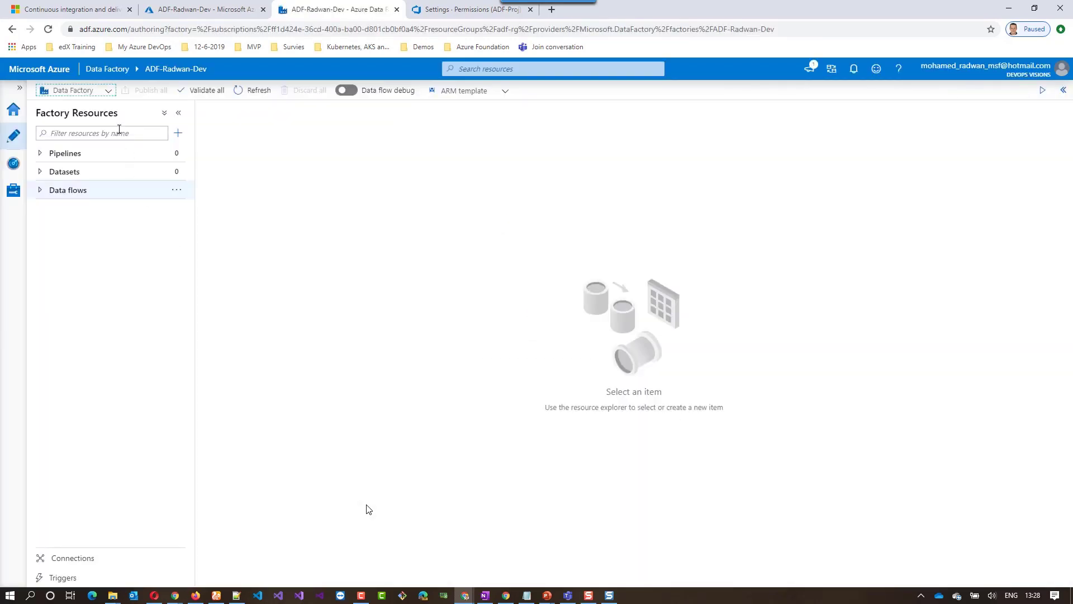
Step: Start the code repository setup for ADF-Radwan-Dev with type Azure DevOps Git and account AzureDevOpsSessions
{"action": "left_click", "coordinate": [107, 91]}
{"action": "left_click", "coordinate": [77, 124]}
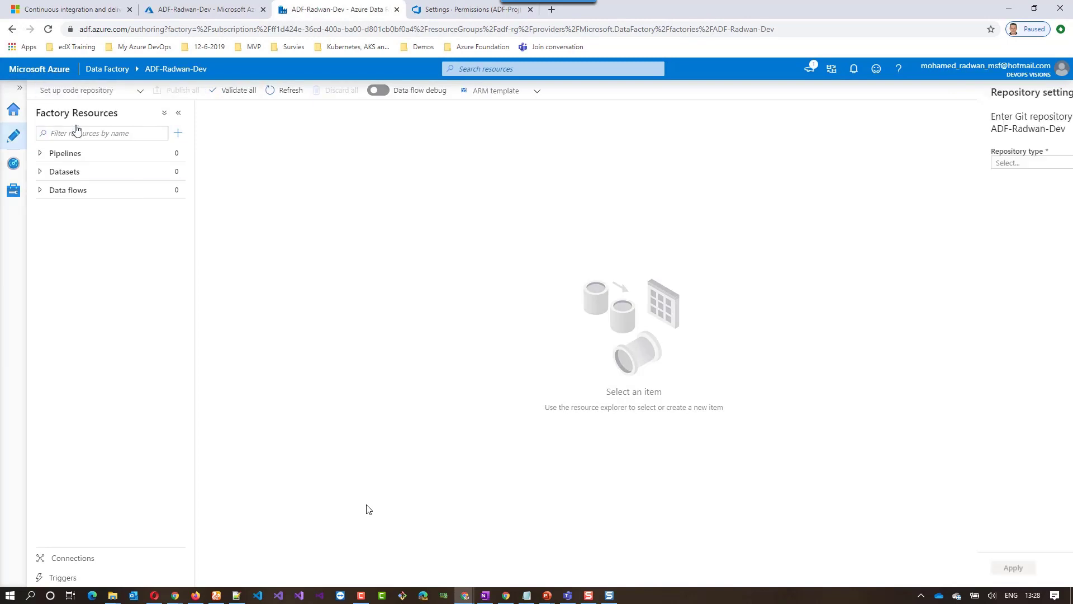
{"action": "left_click", "coordinate": [780, 166]}
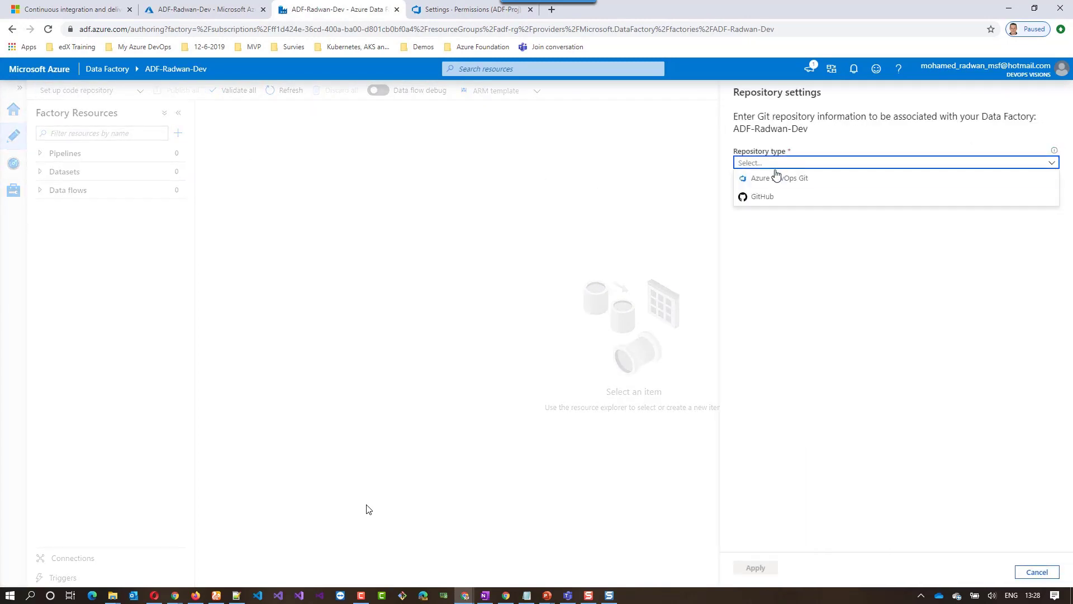
{"action": "left_click", "coordinate": [774, 176]}
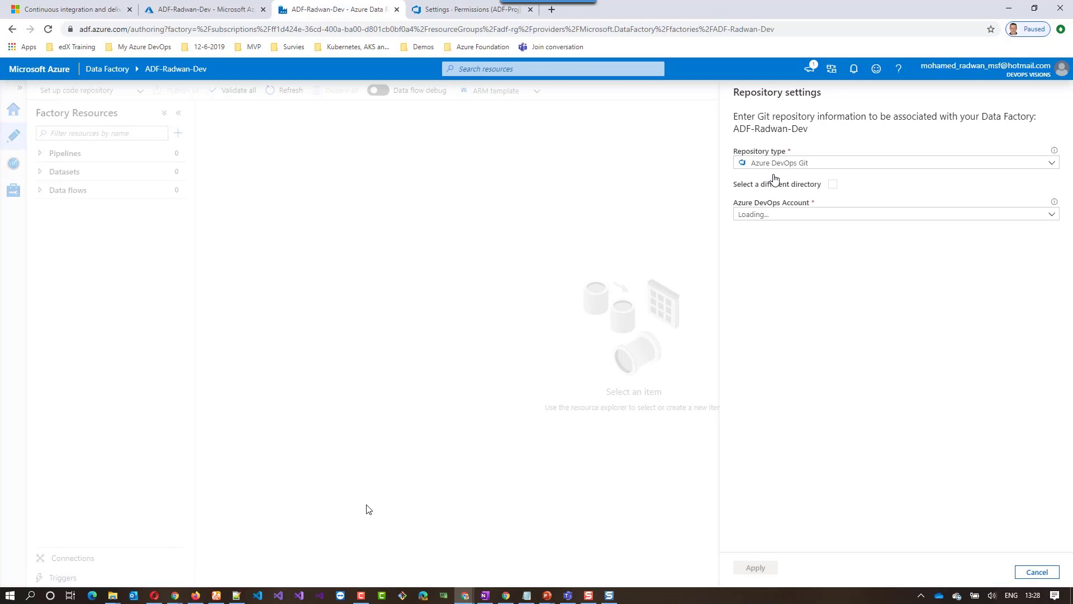
{"action": "left_click", "coordinate": [781, 215]}
{"action": "left_click", "coordinate": [776, 230]}
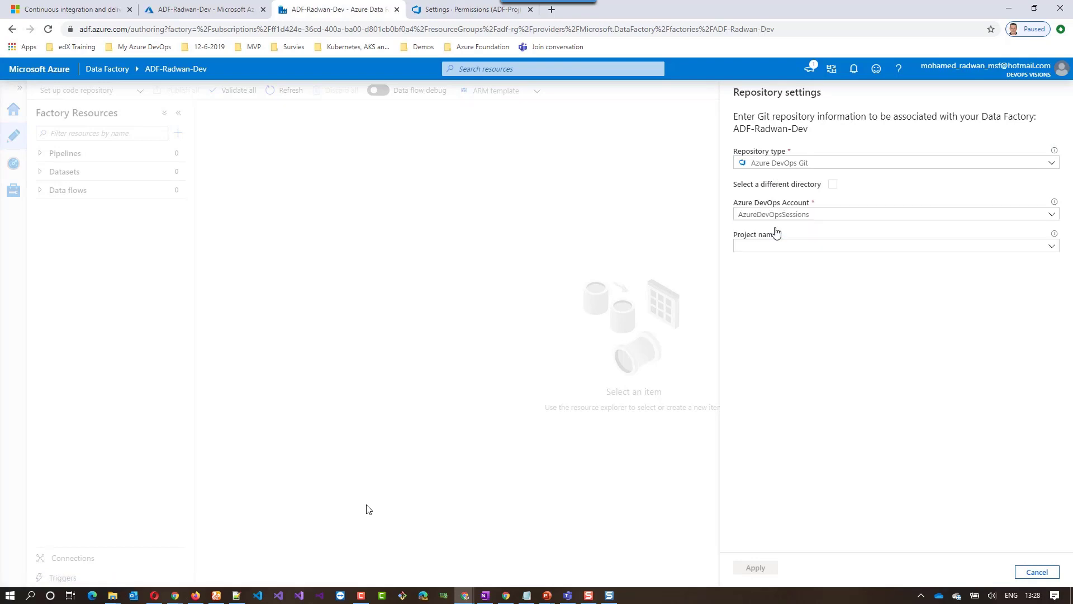
Step: Choose the ADF-Proj project, name the new Git repository ADF-Repo and apply the repository settings
{"action": "left_click", "coordinate": [1051, 249]}
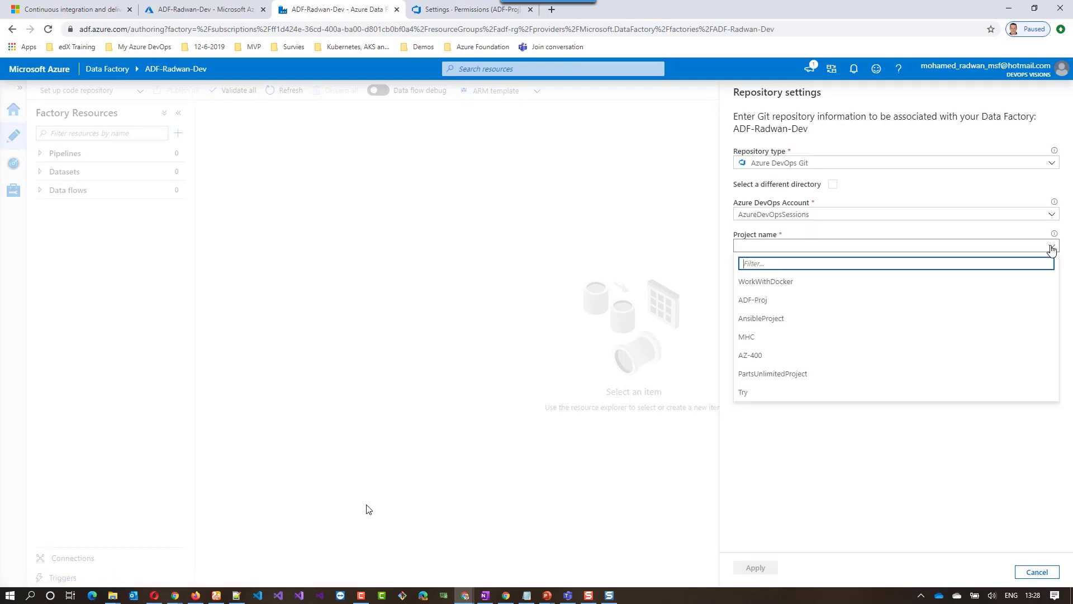
{"action": "left_click", "coordinate": [770, 302]}
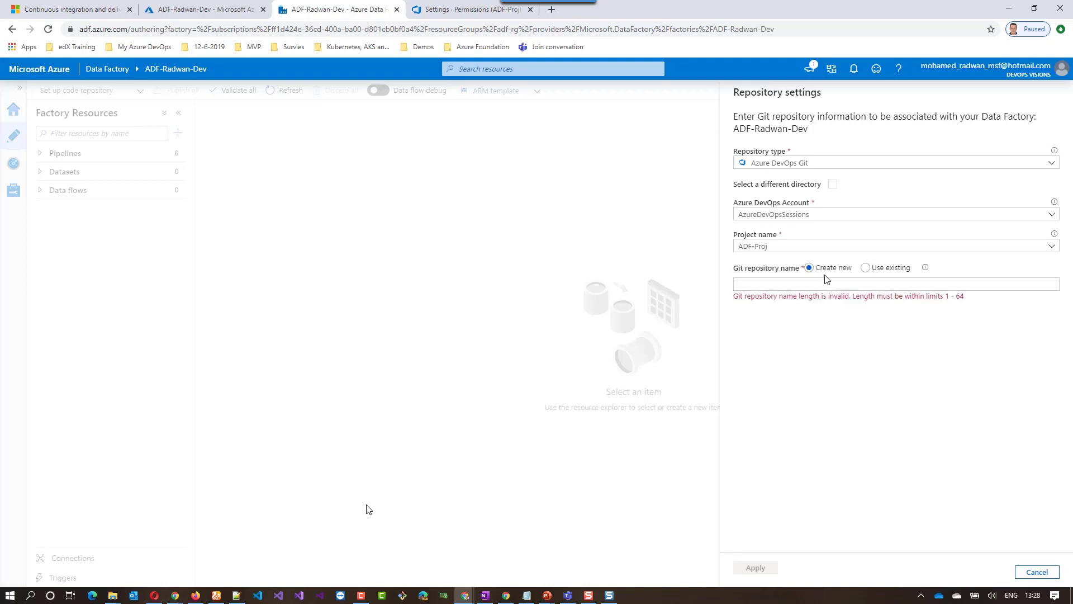
{"action": "left_click", "coordinate": [819, 282]}
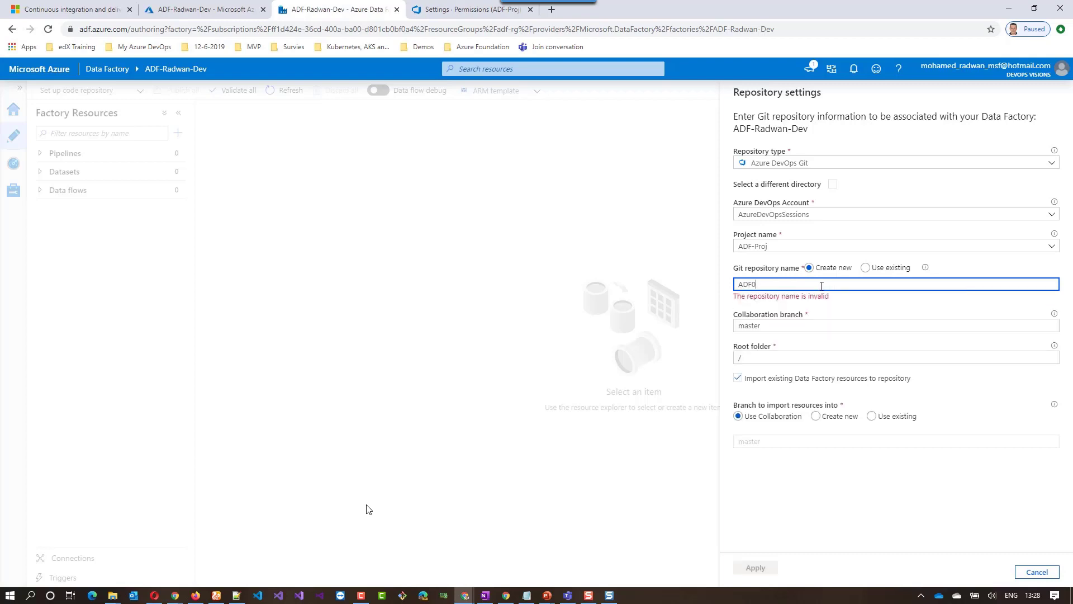
{"action": "type", "text": "ADF-Repo"}
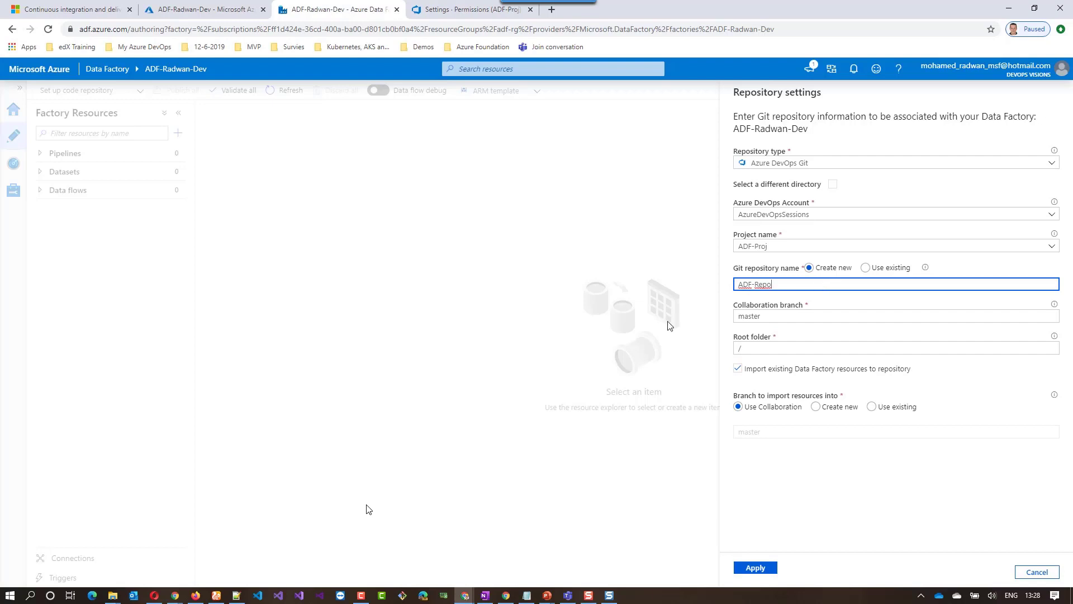
{"action": "left_click", "coordinate": [755, 567]}
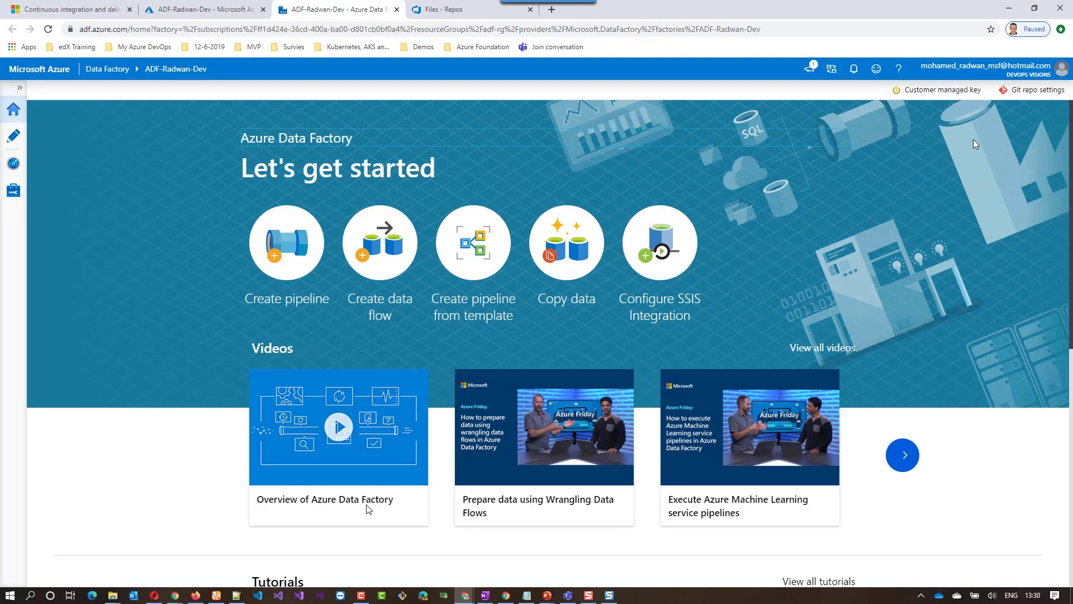
Step: Open the data factory's Git configuration in the management hub and review the repository name, publish branch and root folder
{"action": "left_click", "coordinate": [1023, 92]}
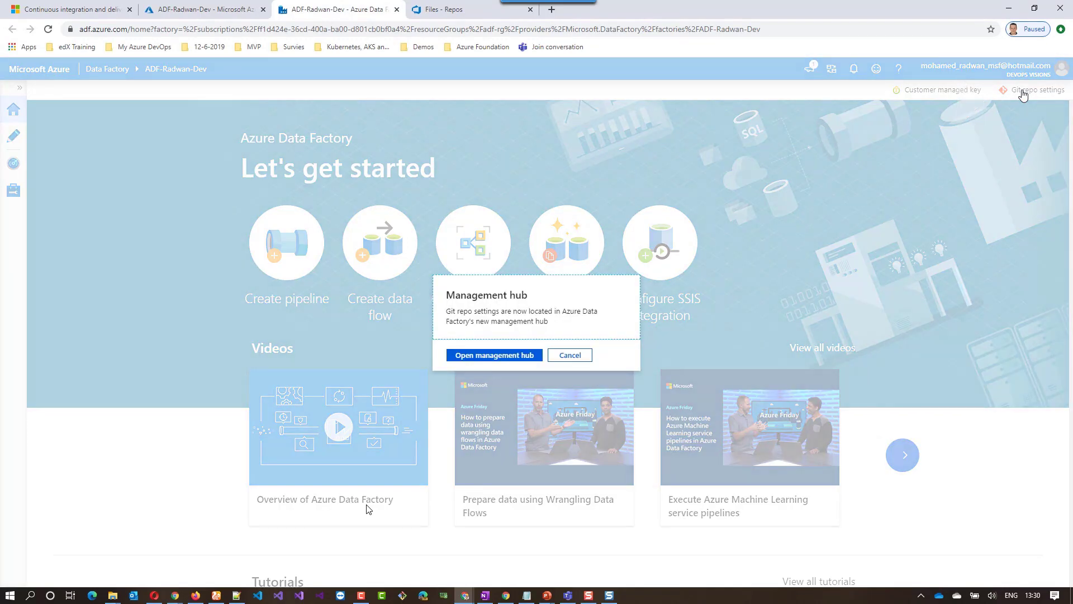
{"action": "left_click", "coordinate": [531, 357]}
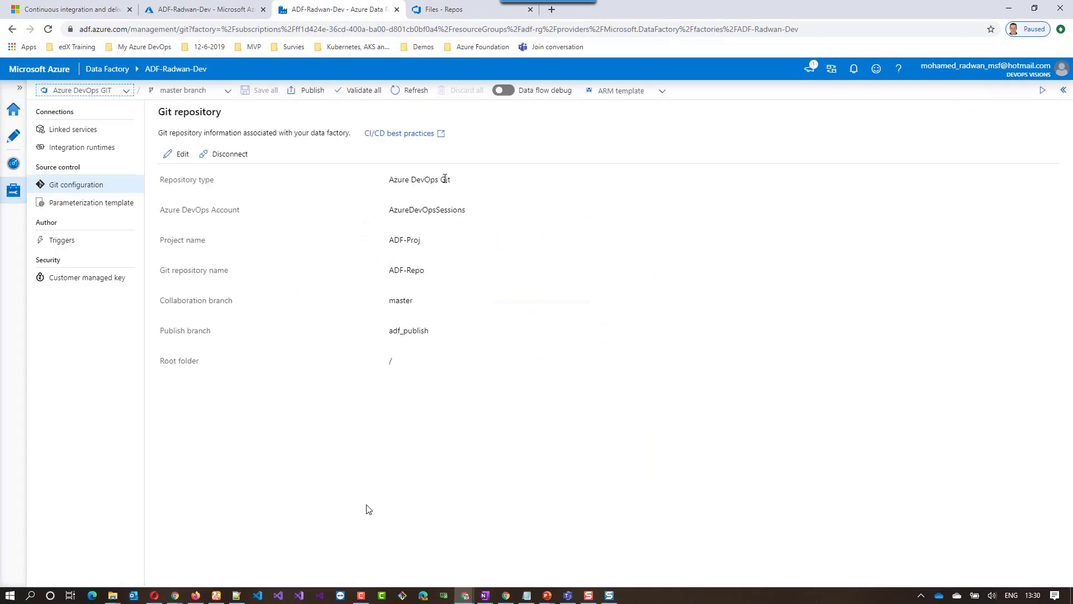
{"action": "left_click_drag", "start_coordinate": [420, 267], "coordinate": [393, 274]}
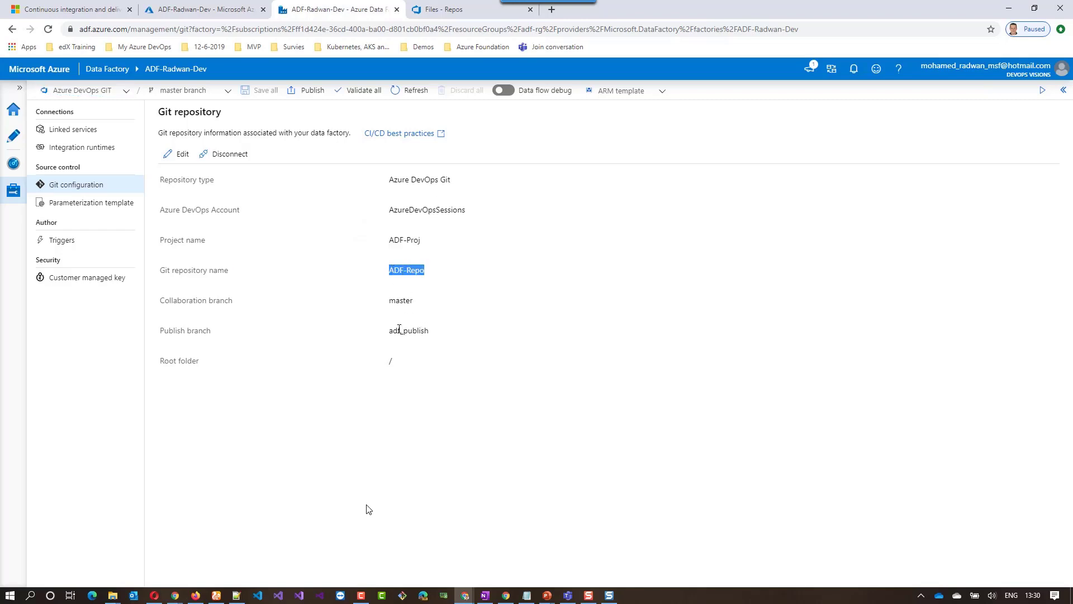
{"action": "left_click_drag", "start_coordinate": [392, 331], "coordinate": [429, 334]}
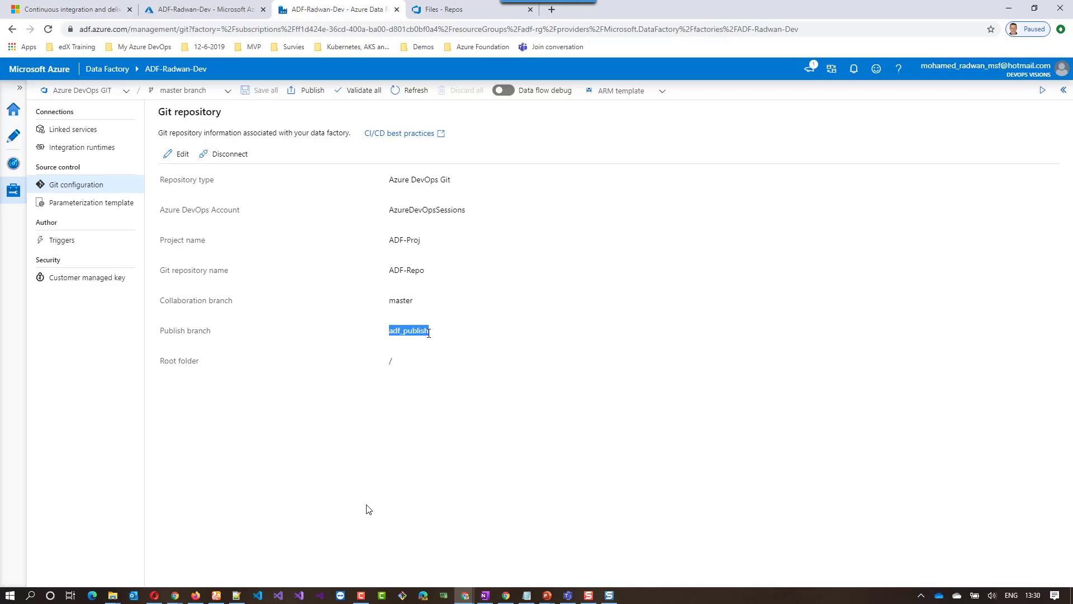
{"action": "left_click", "coordinate": [393, 364]}
Step: Switch to Azure DevOps and show the files of the ADF-Repo repository in ADF-Proj
{"action": "left_click", "coordinate": [443, 9]}
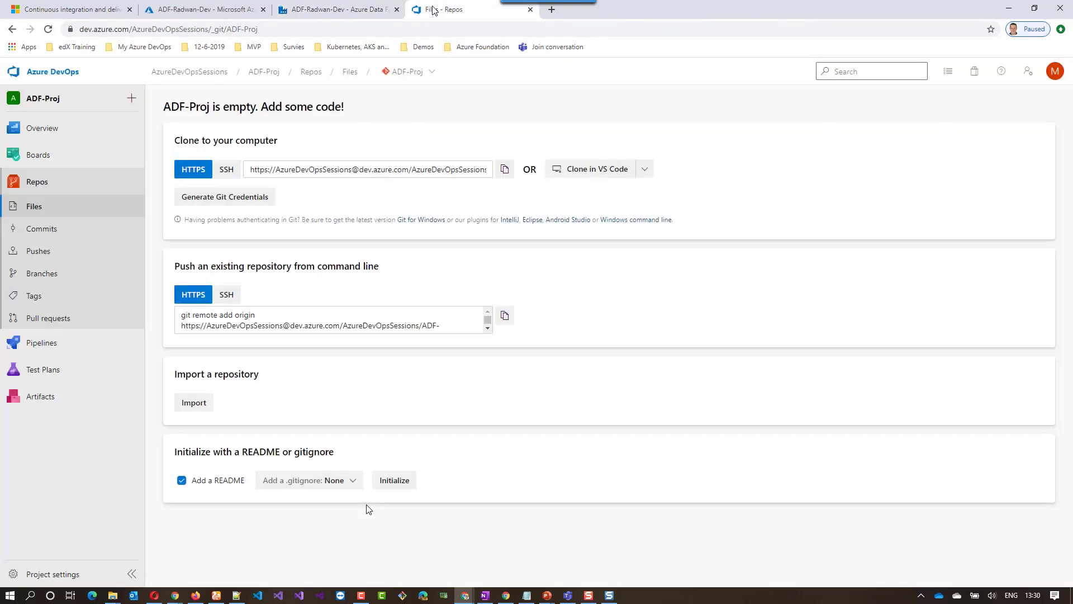
{"action": "left_click", "coordinate": [433, 73]}
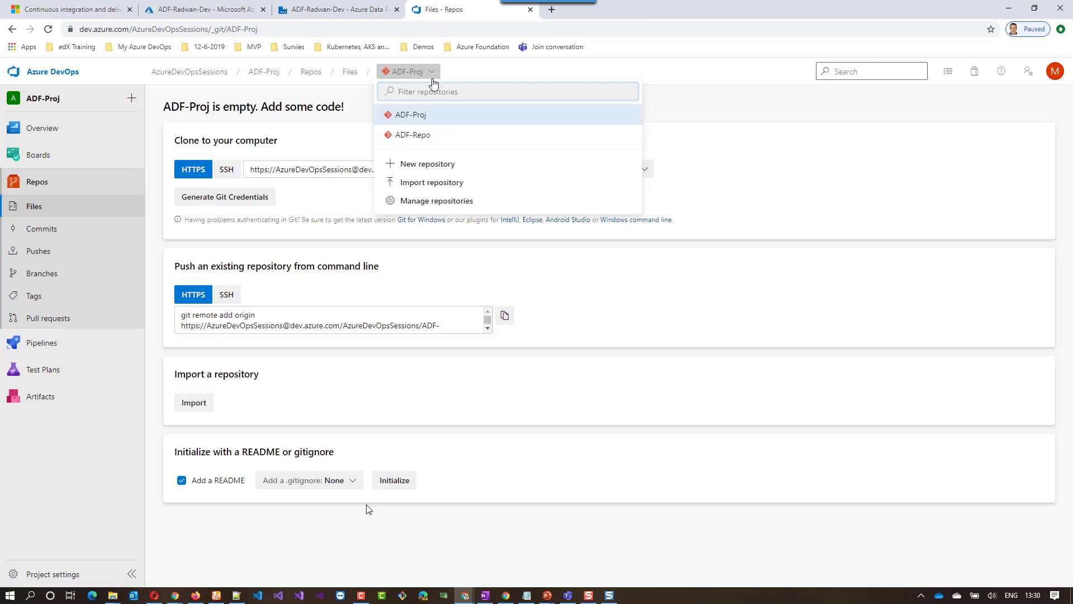
{"action": "left_click", "coordinate": [414, 136]}
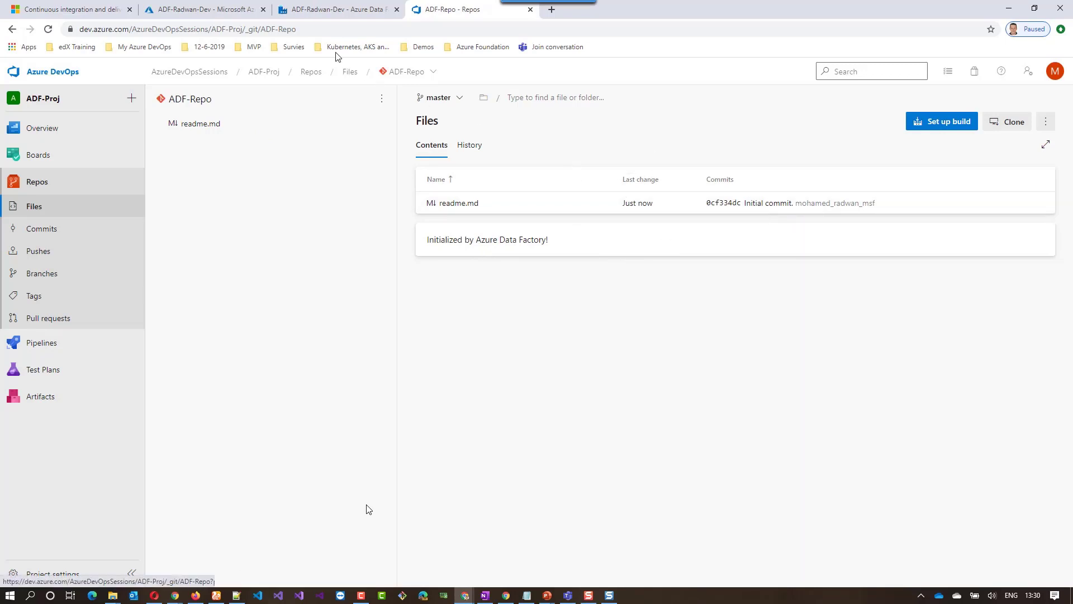
Step: Return to Azure Data Factory, open the authoring workspace of ADF-Radwan-Dev and view its available authoring modes
{"action": "left_click", "coordinate": [324, 10]}
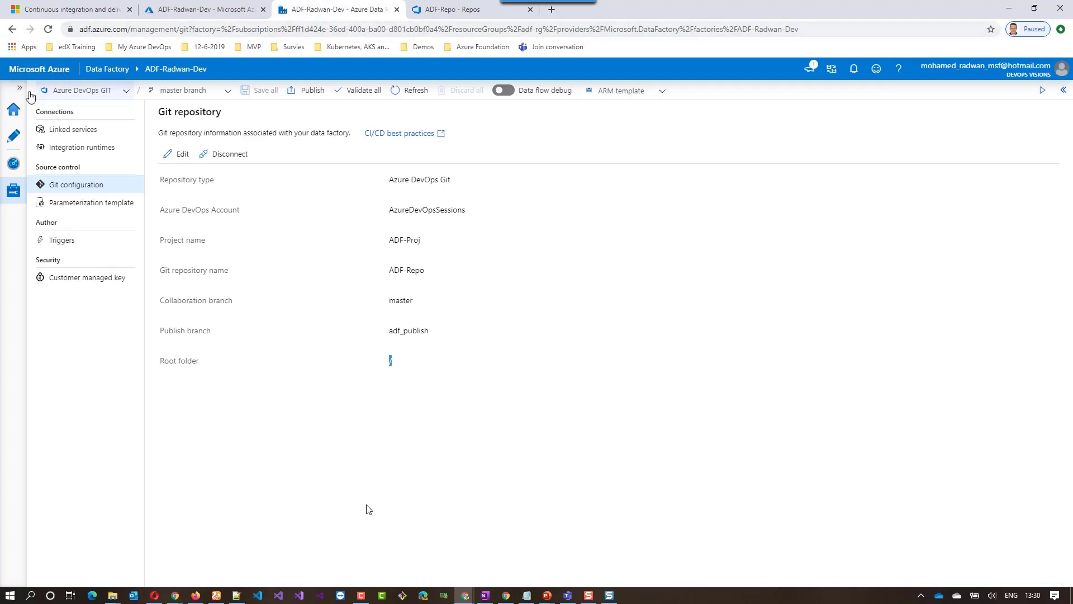
{"action": "left_click", "coordinate": [14, 109]}
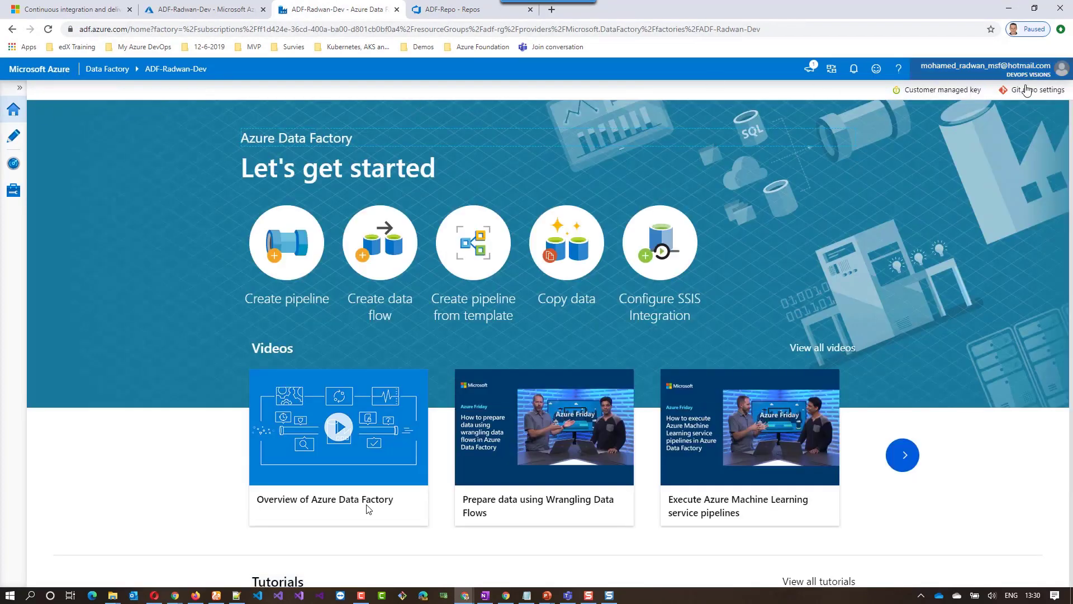
{"action": "left_click", "coordinate": [12, 137]}
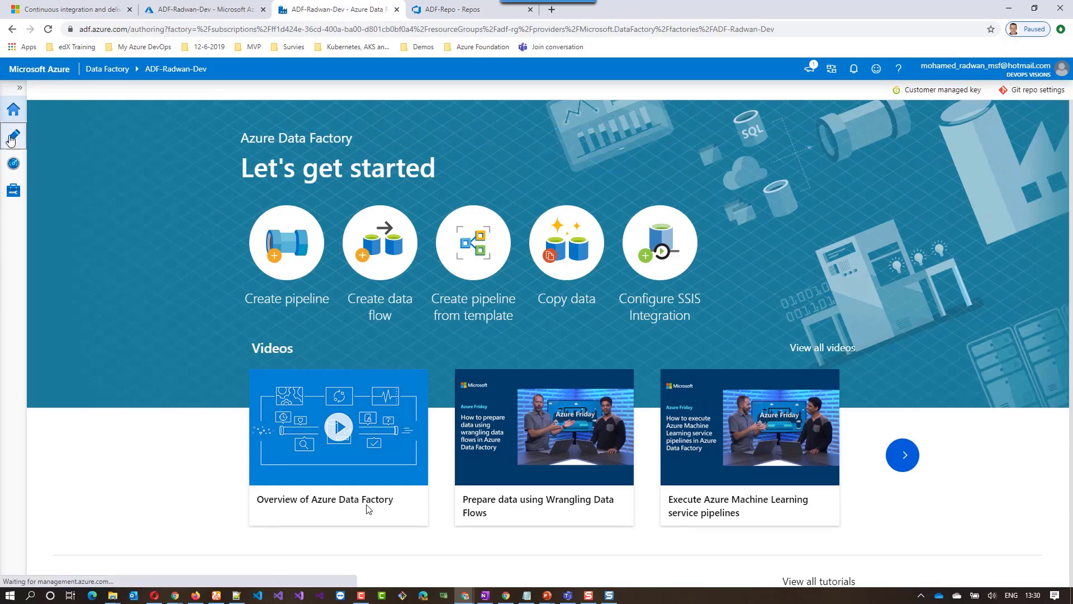
{"action": "left_click", "coordinate": [100, 92]}
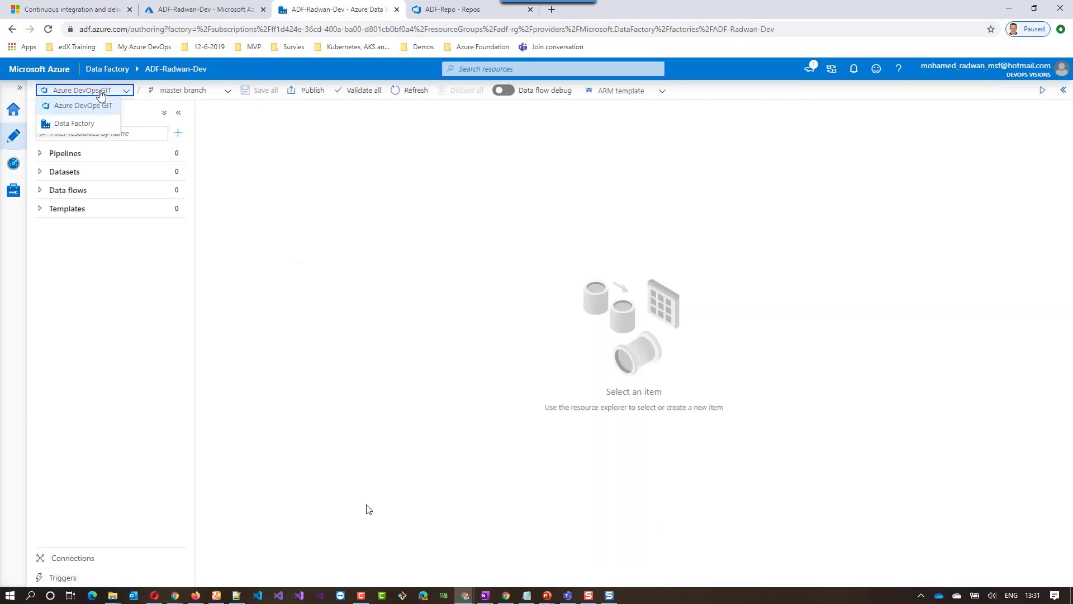
{"action": "left_click", "coordinate": [101, 93]}
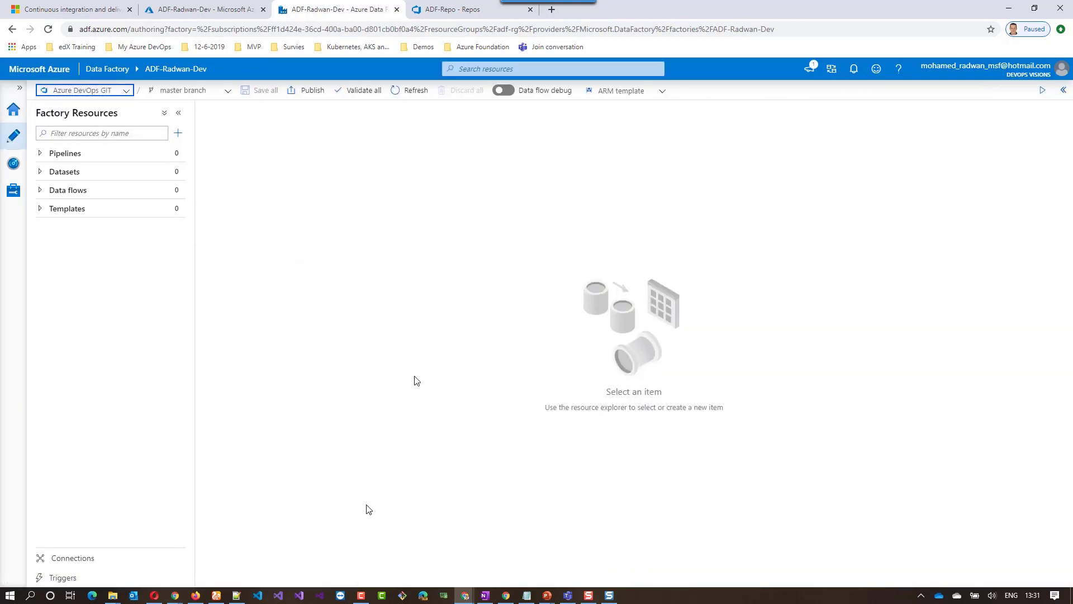
Step: Go to the adf-rg resource group in the Azure portal and launch the authoring and monitoring site of the ADF-Radwan-UAT data factory
{"action": "left_click", "coordinate": [219, 10]}
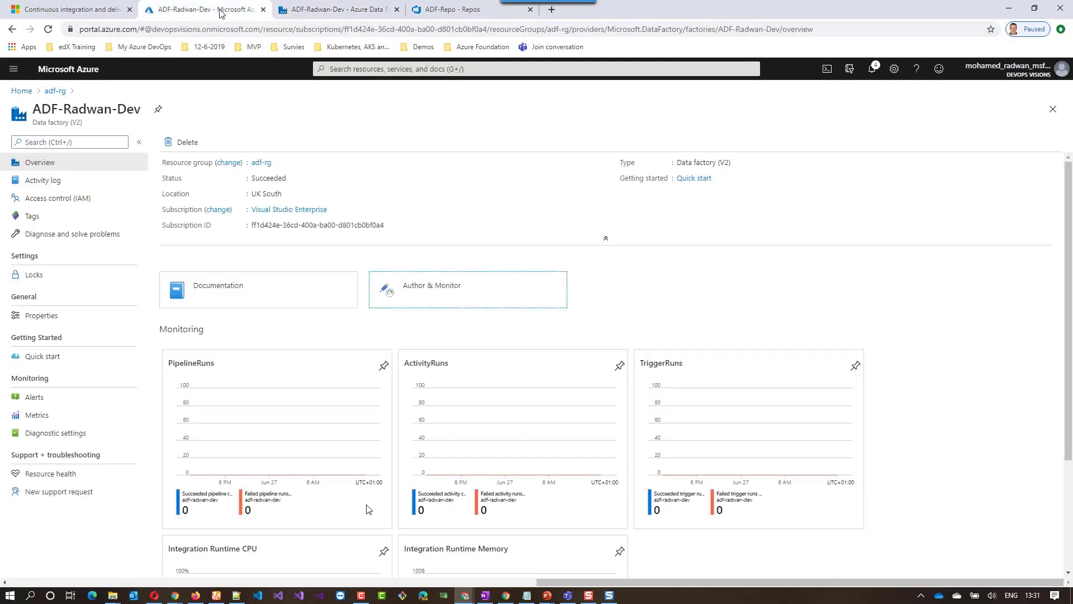
{"action": "left_click", "coordinate": [56, 92]}
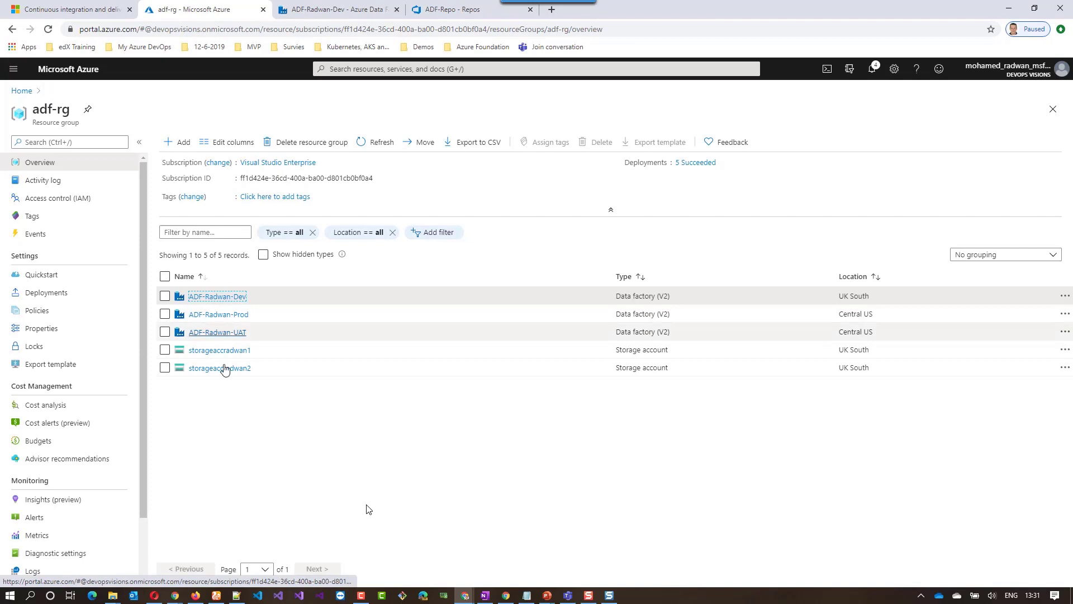
{"action": "right_click", "coordinate": [237, 334]}
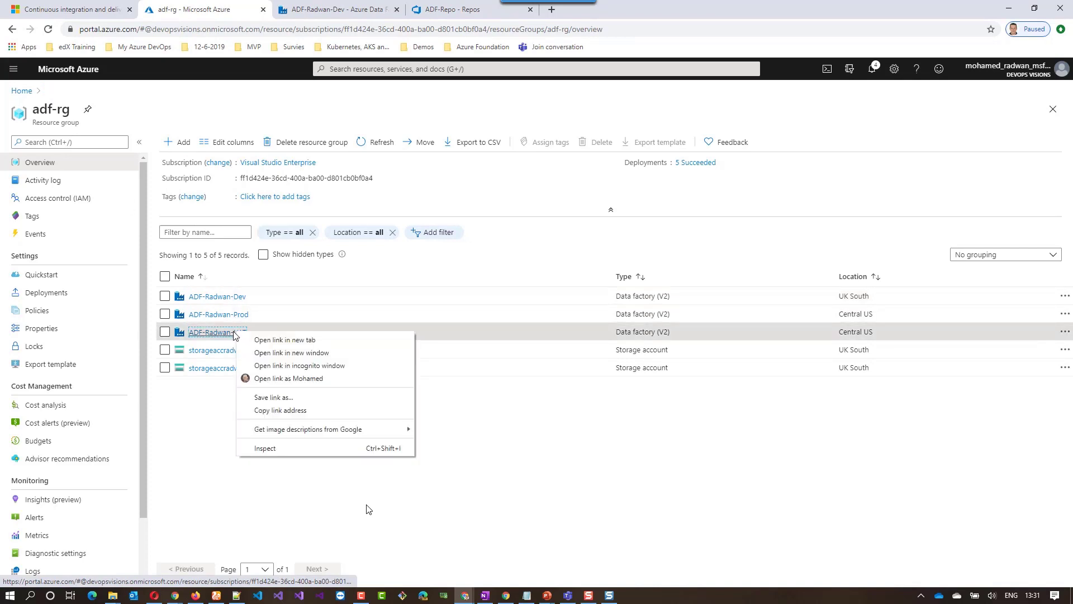
{"action": "left_click", "coordinate": [229, 334]}
{"action": "left_click", "coordinate": [230, 334]}
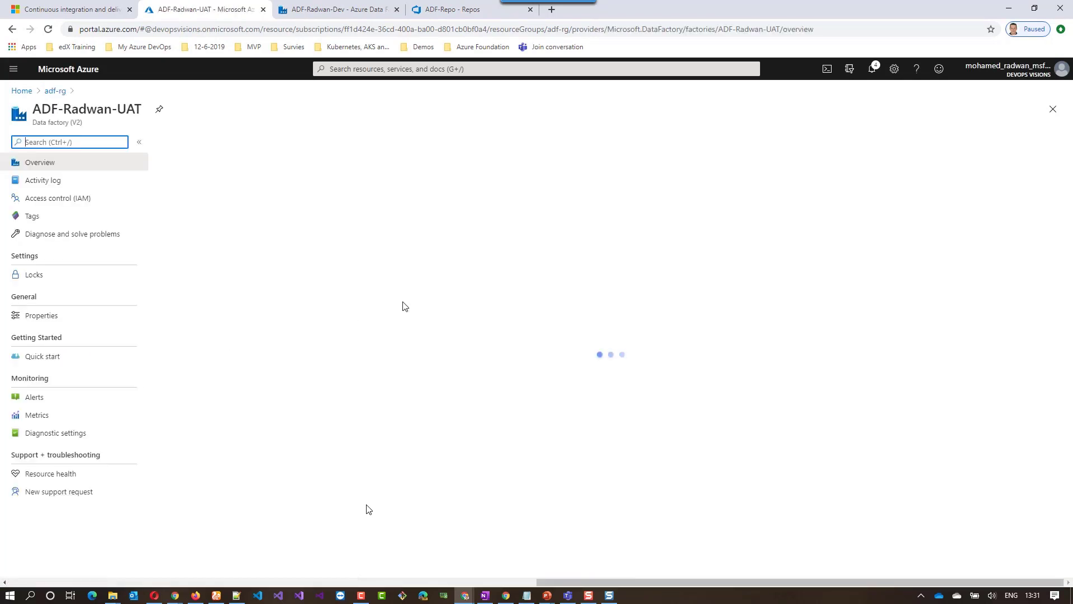
{"action": "left_click", "coordinate": [442, 291]}
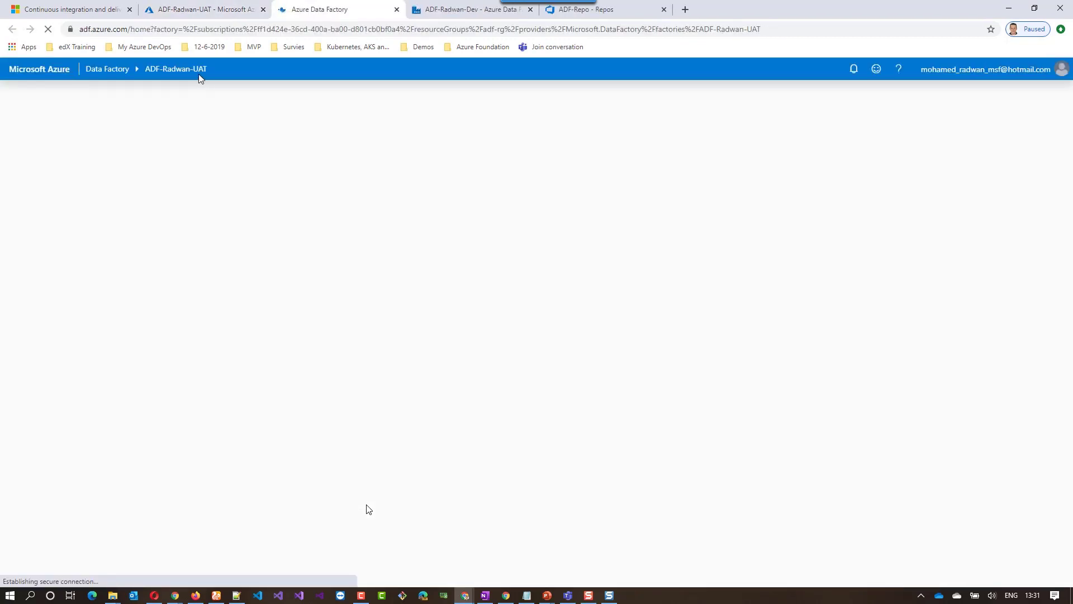
Step: Return to adf-rg in the Azure portal and launch the authoring and monitoring site of the ADF-Radwan-Prod data factory
{"action": "left_click", "coordinate": [198, 10]}
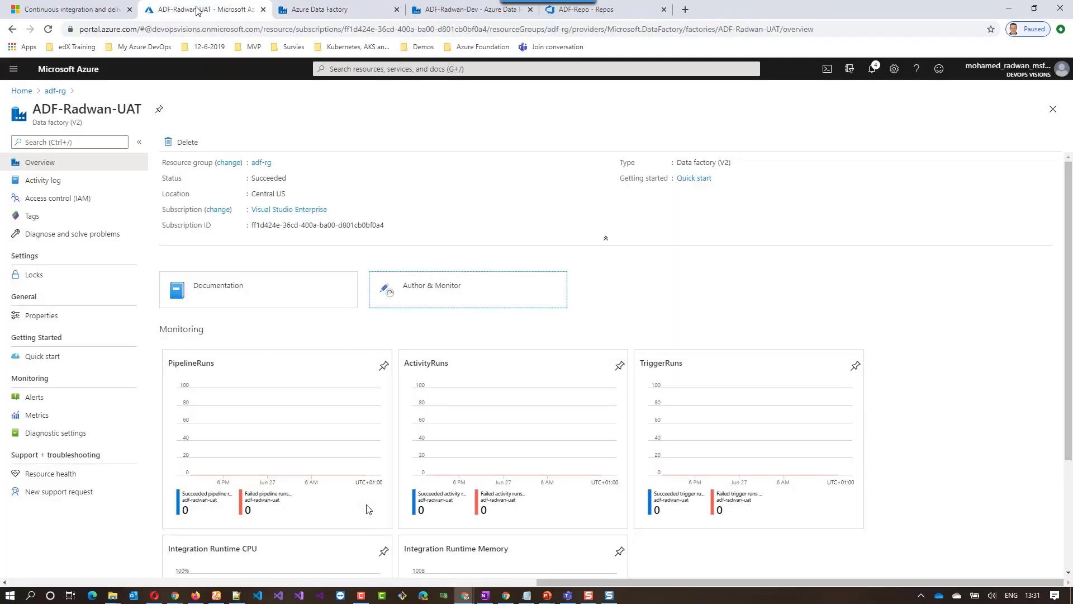
{"action": "left_click", "coordinate": [54, 90]}
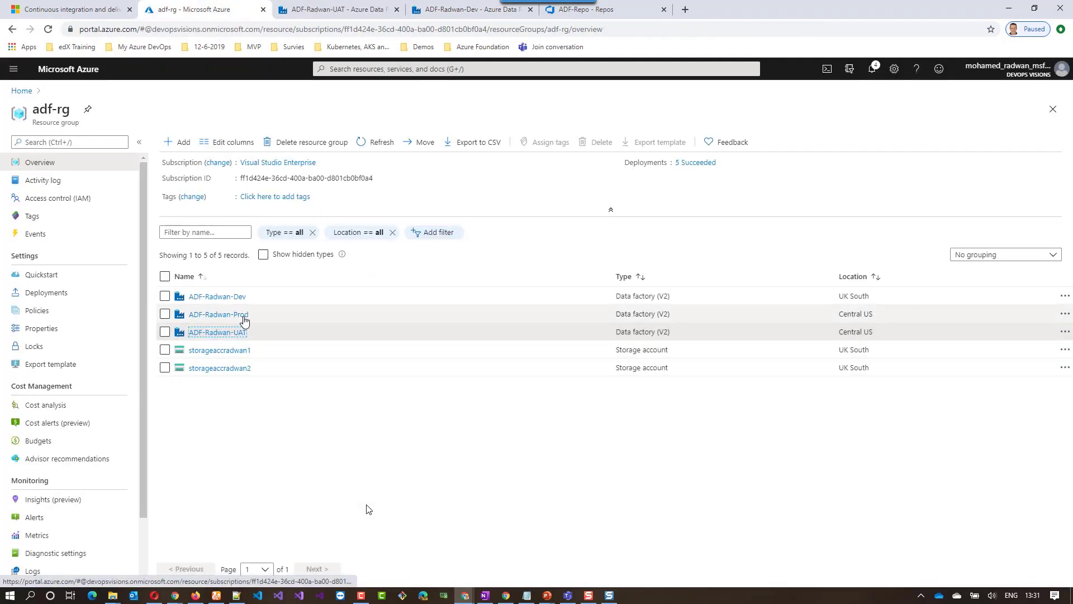
{"action": "left_click", "coordinate": [243, 317]}
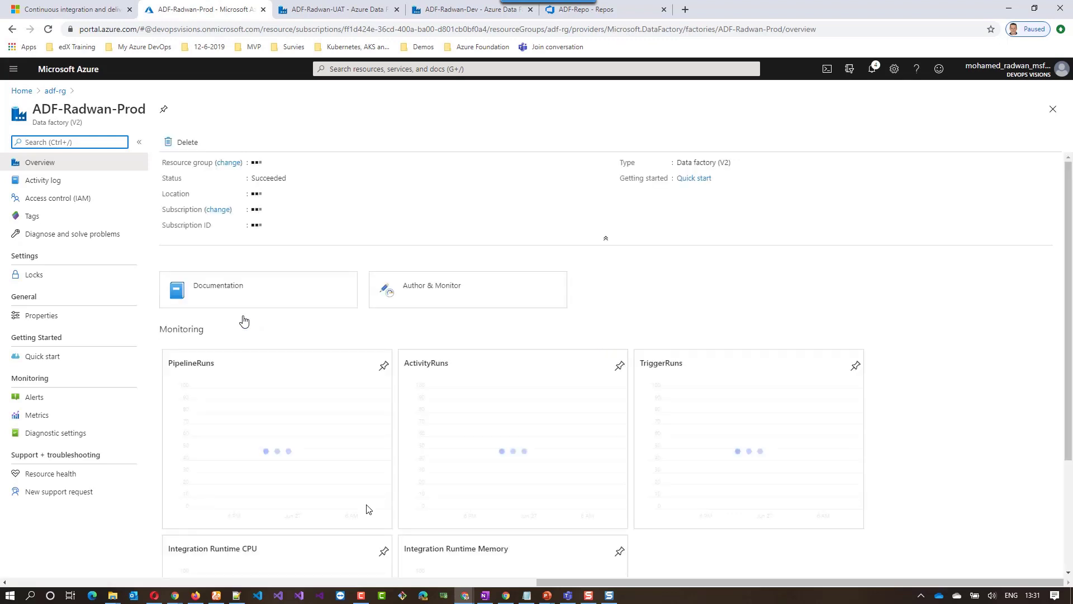
{"action": "left_click", "coordinate": [430, 291]}
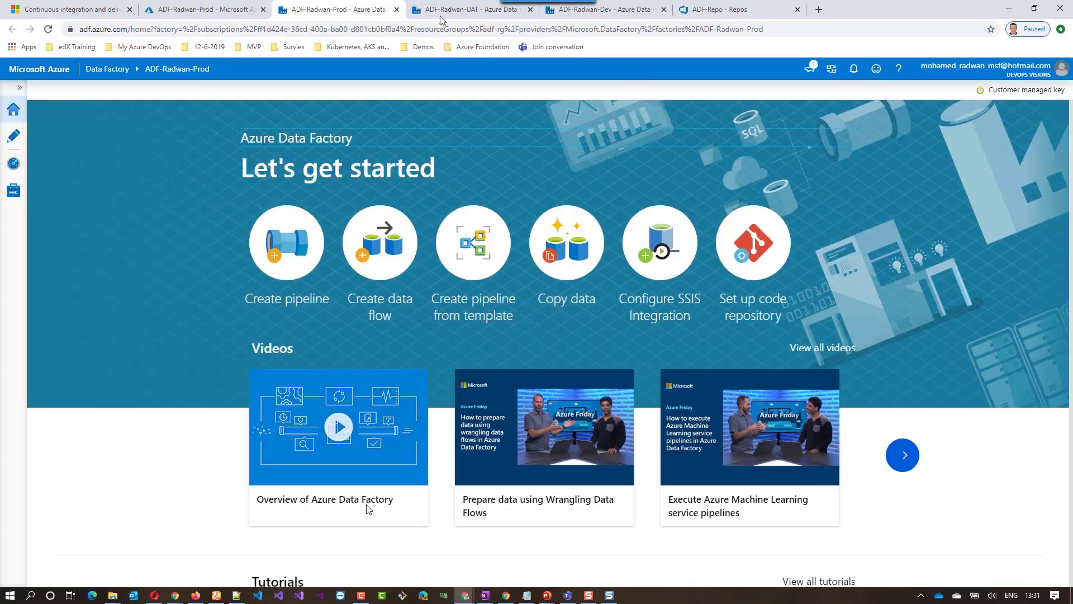
Step: Reorder the browser pages so ADF-Repo precedes the Azure portal, followed by the Dev, UAT and Prod data factories
{"action": "left_click", "coordinate": [446, 15]}
{"action": "left_click_drag", "start_coordinate": [446, 16], "coordinate": [313, 15]}
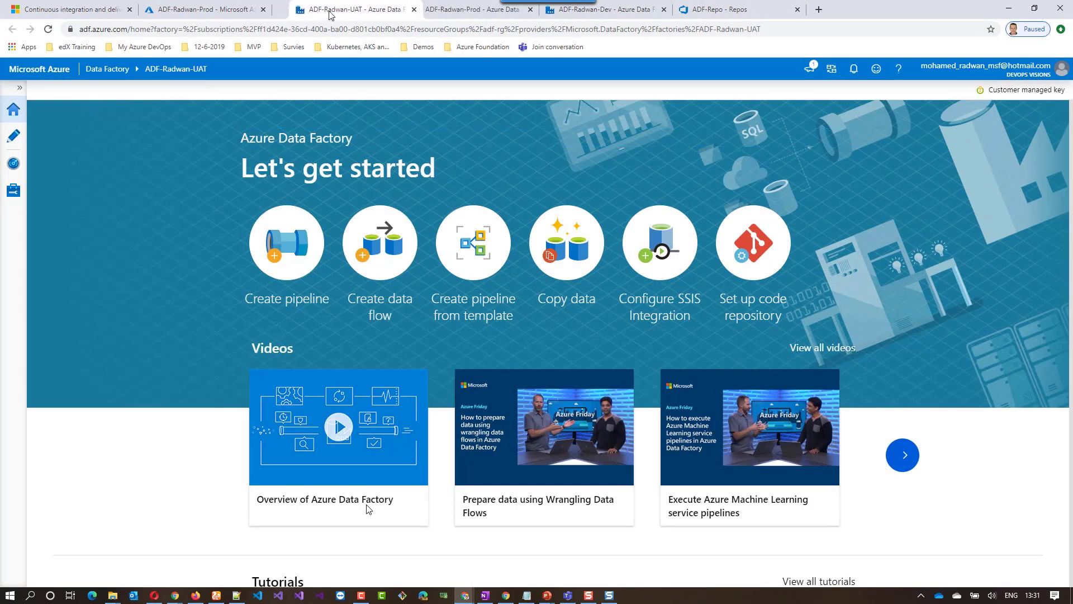
{"action": "left_click", "coordinate": [608, 14]}
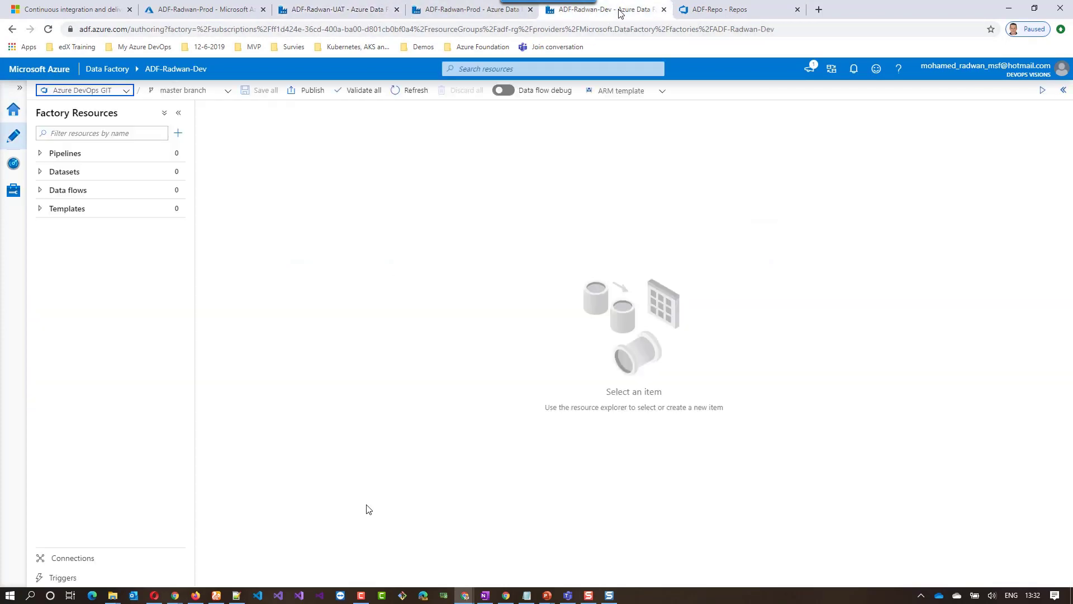
{"action": "left_click_drag", "start_coordinate": [620, 13], "coordinate": [346, 13]}
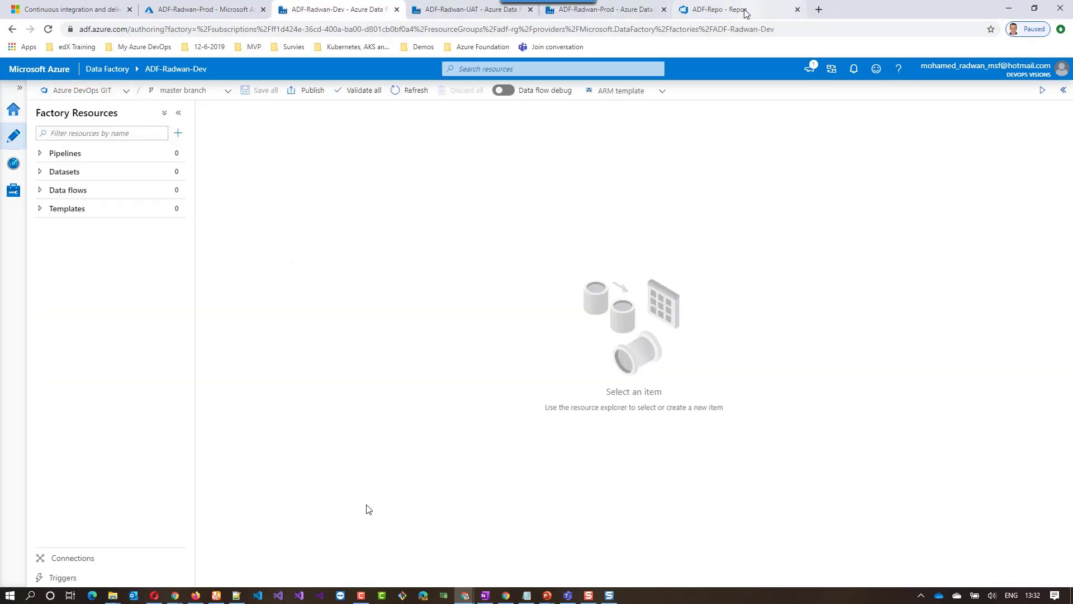
{"action": "left_click_drag", "start_coordinate": [745, 13], "coordinate": [220, 12]}
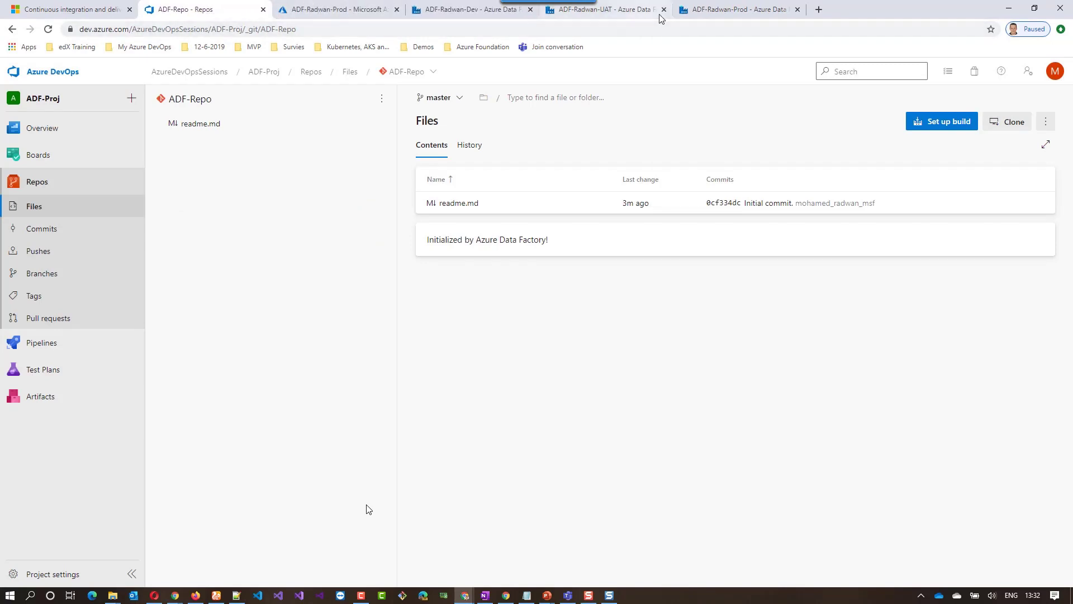
Step: Look through the UAT, Prod and Dev factory sites and the portal overview, ending on the ADF-Radwan-Dev authoring workspace
{"action": "left_click", "coordinate": [600, 13]}
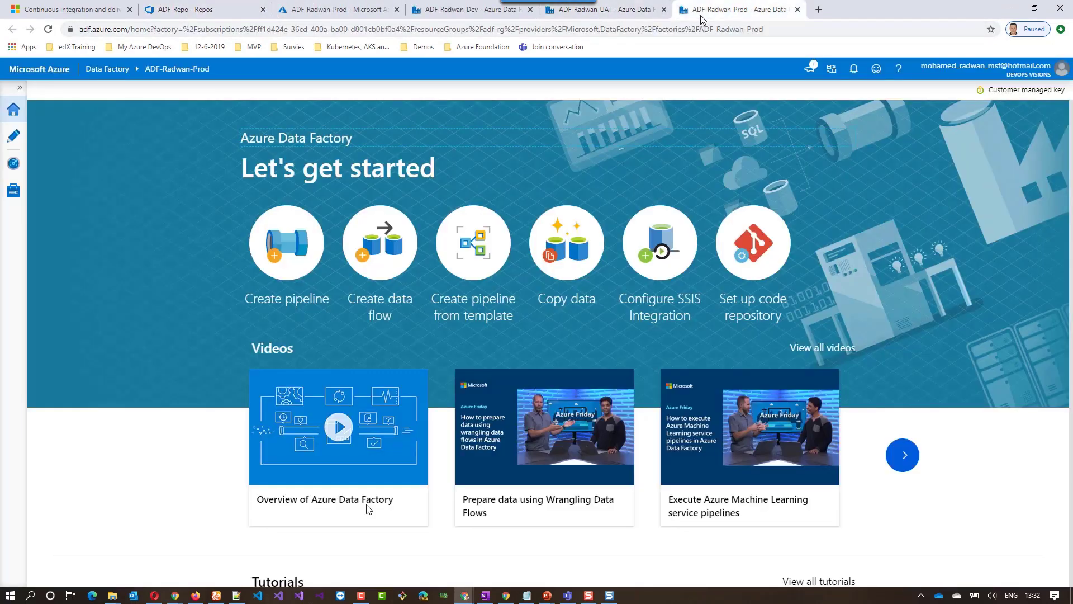
{"action": "left_click", "coordinate": [466, 11]}
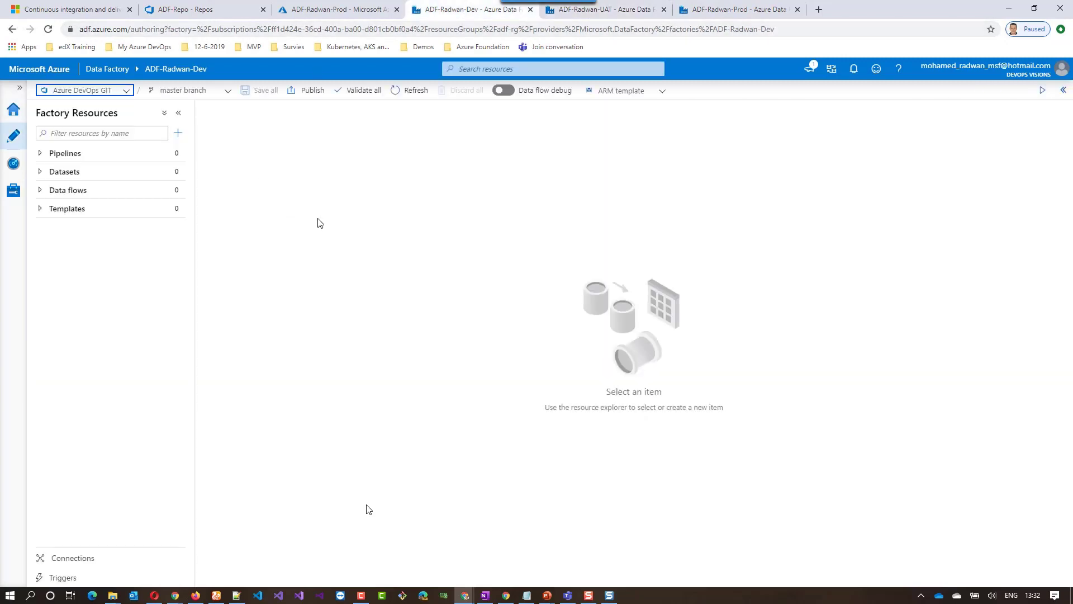
{"action": "left_click", "coordinate": [323, 9]}
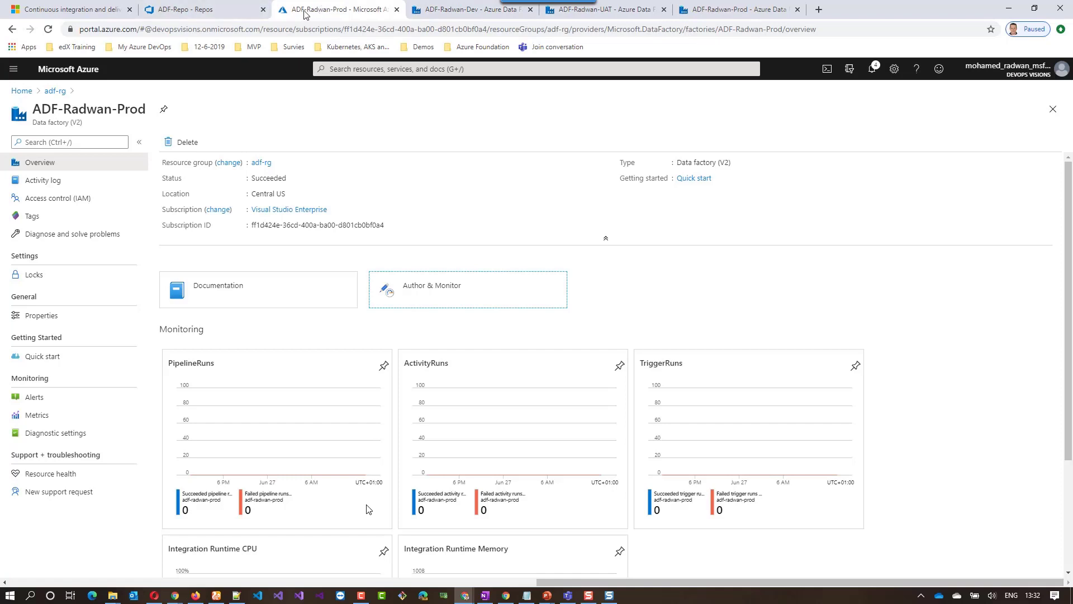
{"action": "left_click", "coordinate": [428, 10]}
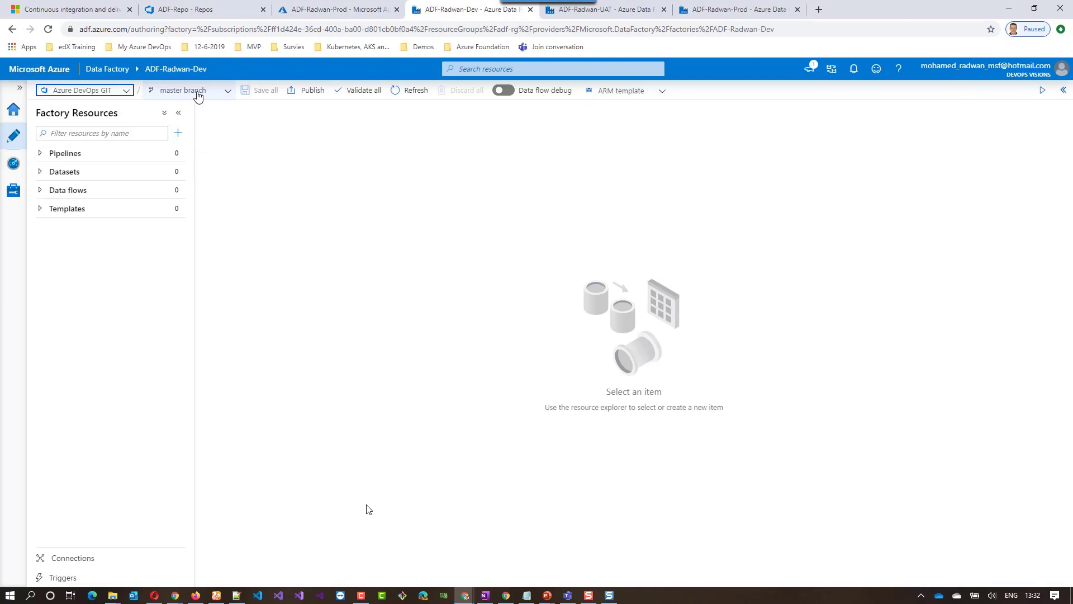
Step: Switch to ADF-Repo in Azure DevOps and examine the list of all its branches
{"action": "left_click", "coordinate": [203, 11]}
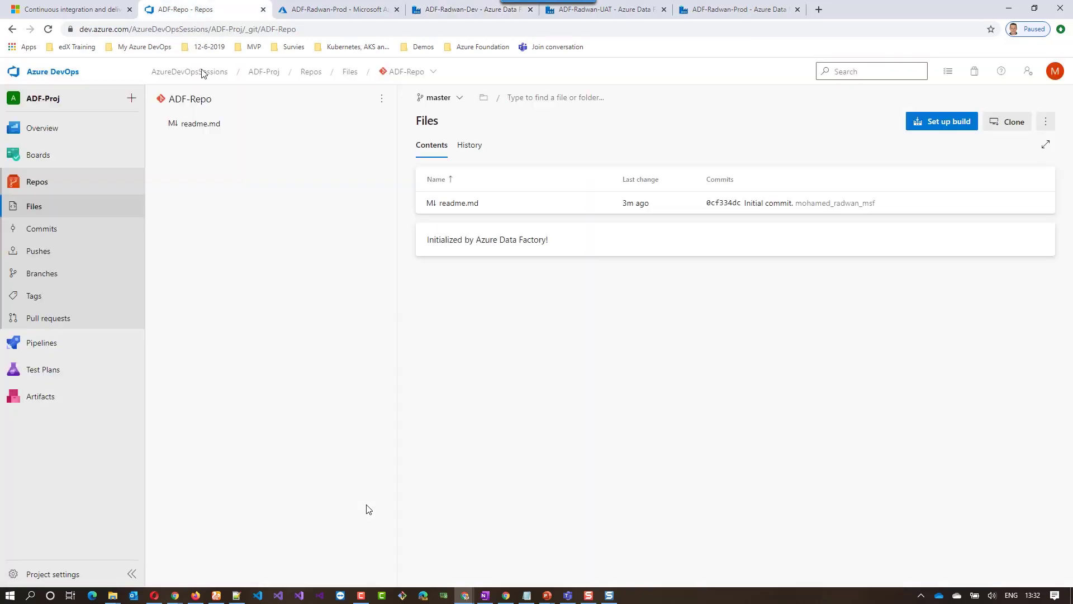
{"action": "left_click", "coordinate": [460, 99]}
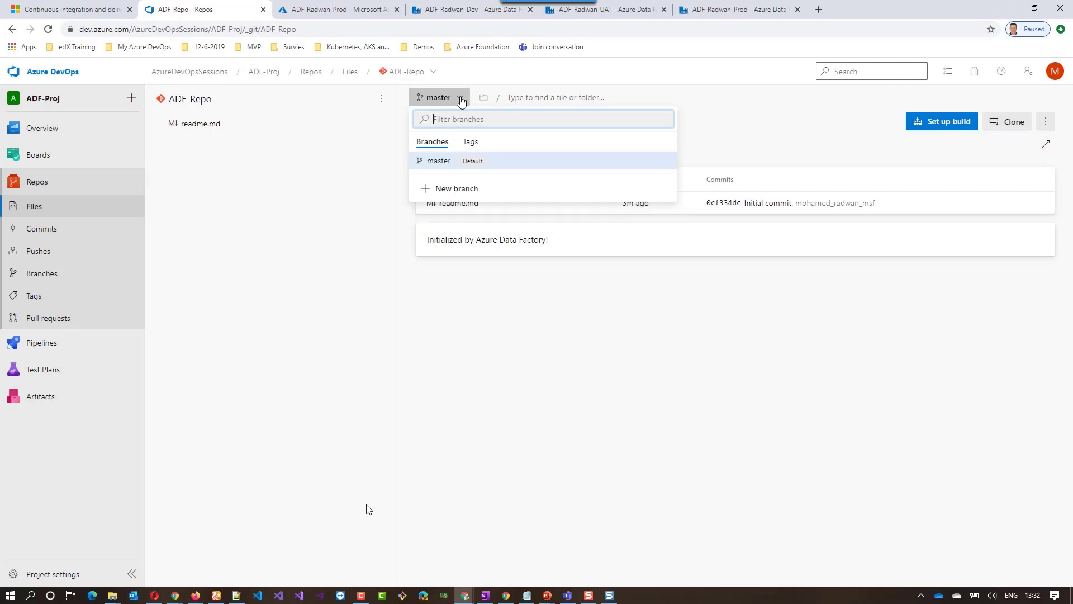
{"action": "left_click", "coordinate": [40, 275]}
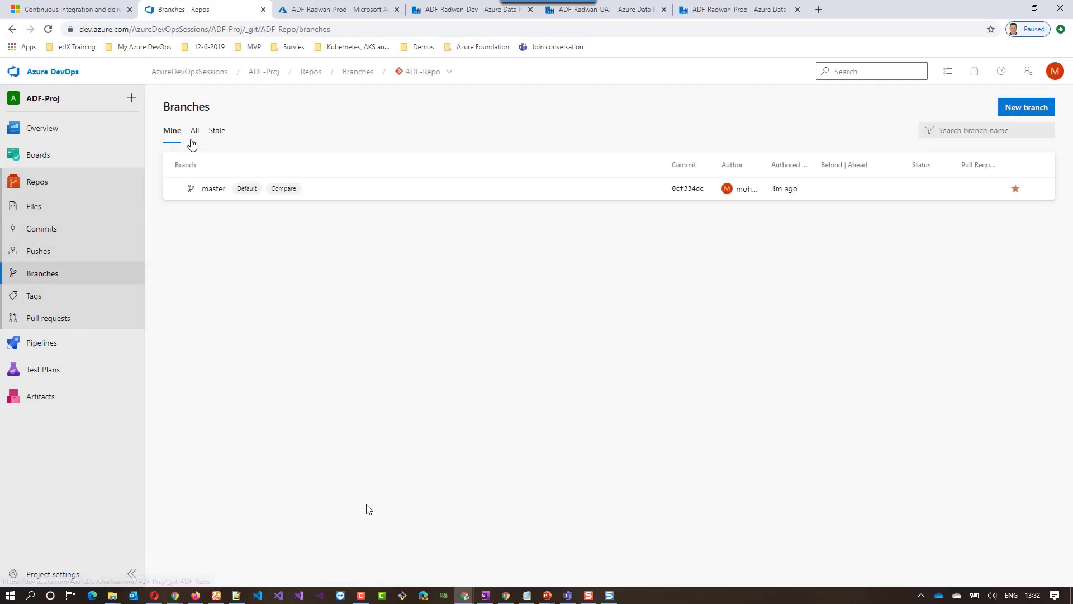
{"action": "left_click", "coordinate": [194, 133]}
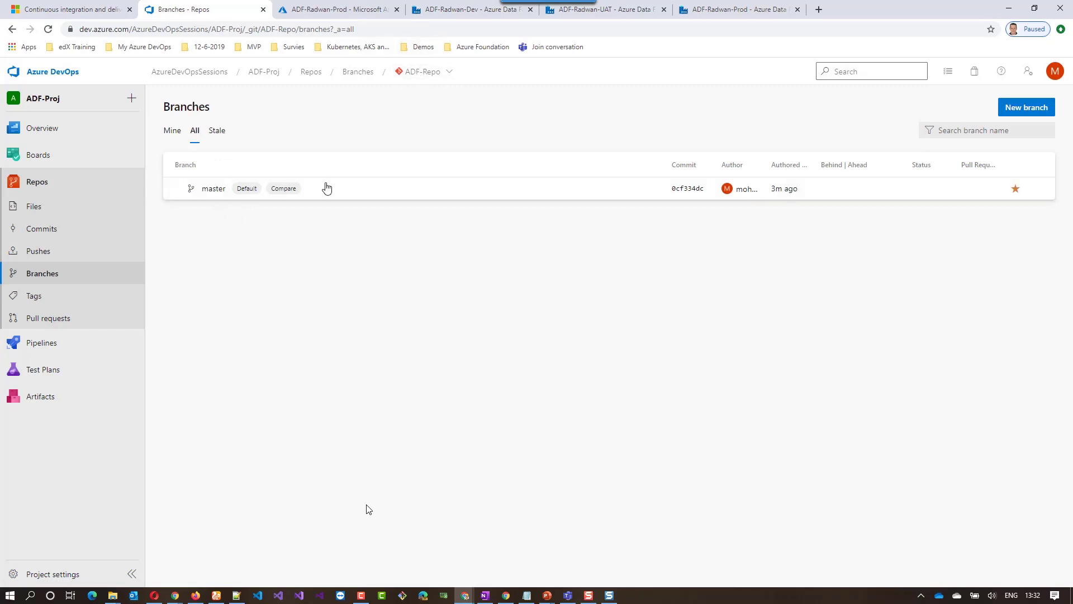
Step: Return to the ADF-Radwan-Dev authoring workspace and create a new Git branch named Feature-1
{"action": "left_click", "coordinate": [452, 11]}
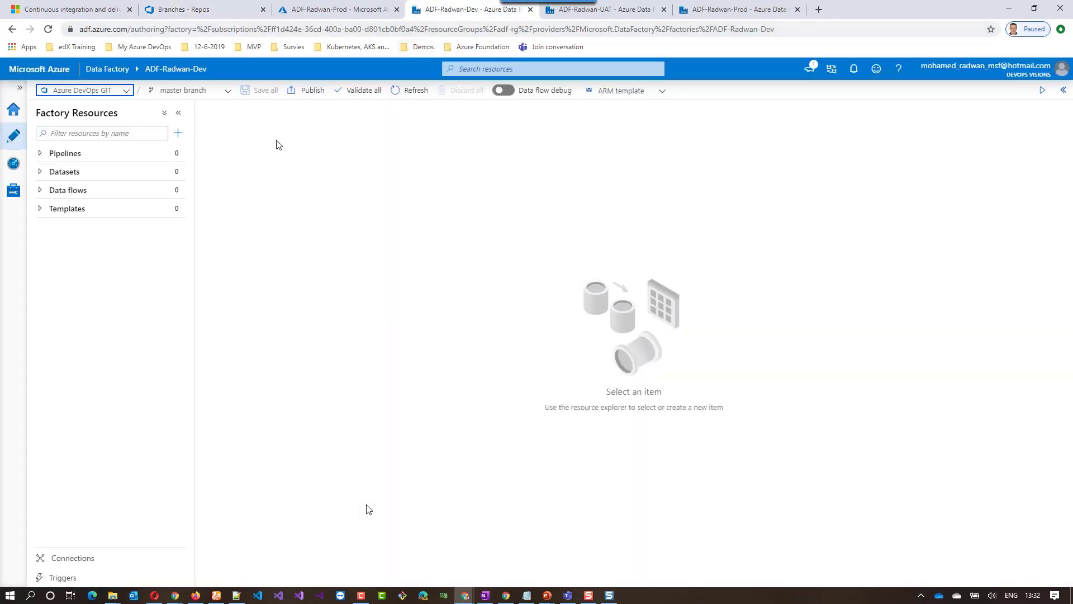
{"action": "left_click", "coordinate": [228, 92]}
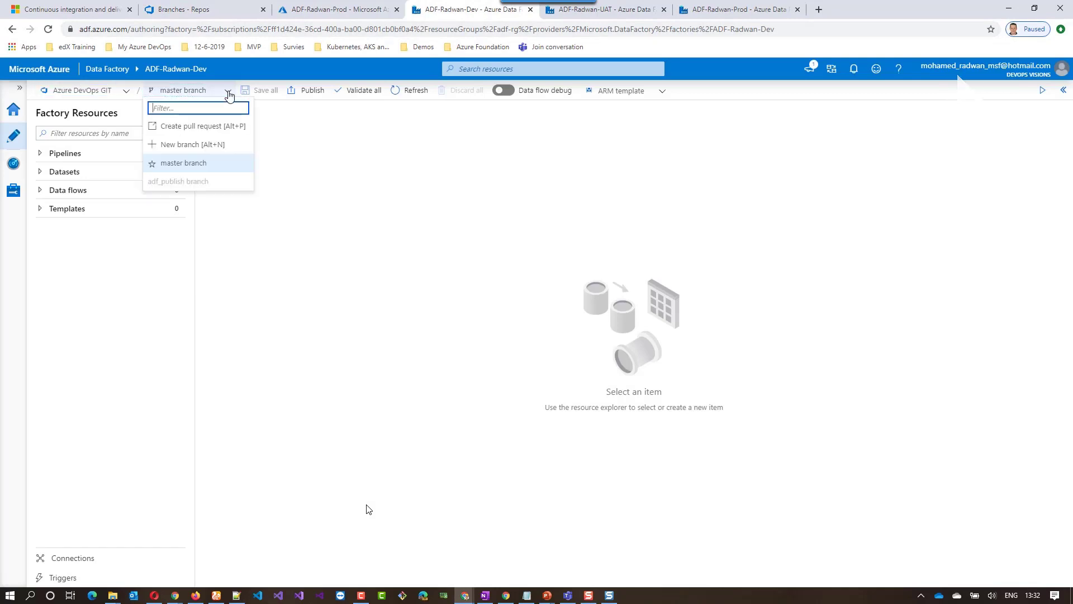
{"action": "left_click", "coordinate": [190, 146]}
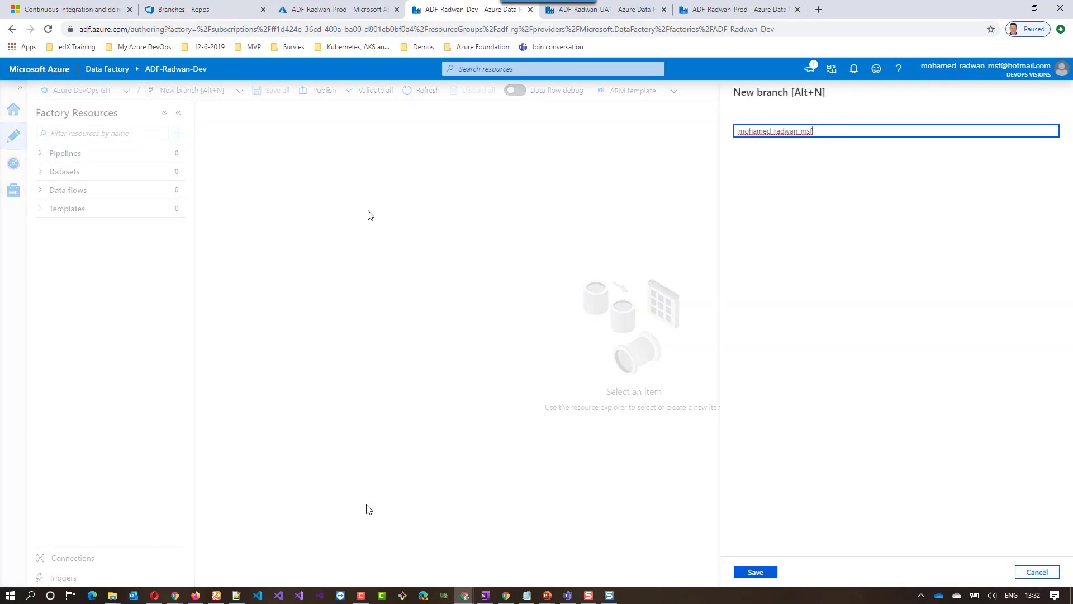
{"action": "left_click_drag", "start_coordinate": [817, 132], "coordinate": [697, 134]}
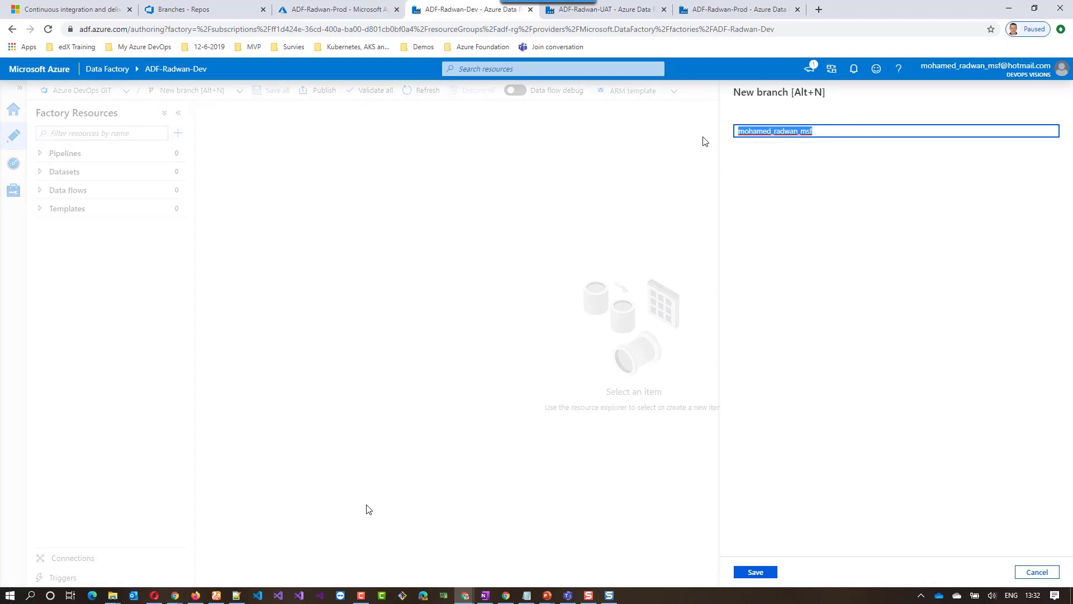
{"action": "type", "text": "Feature-1"}
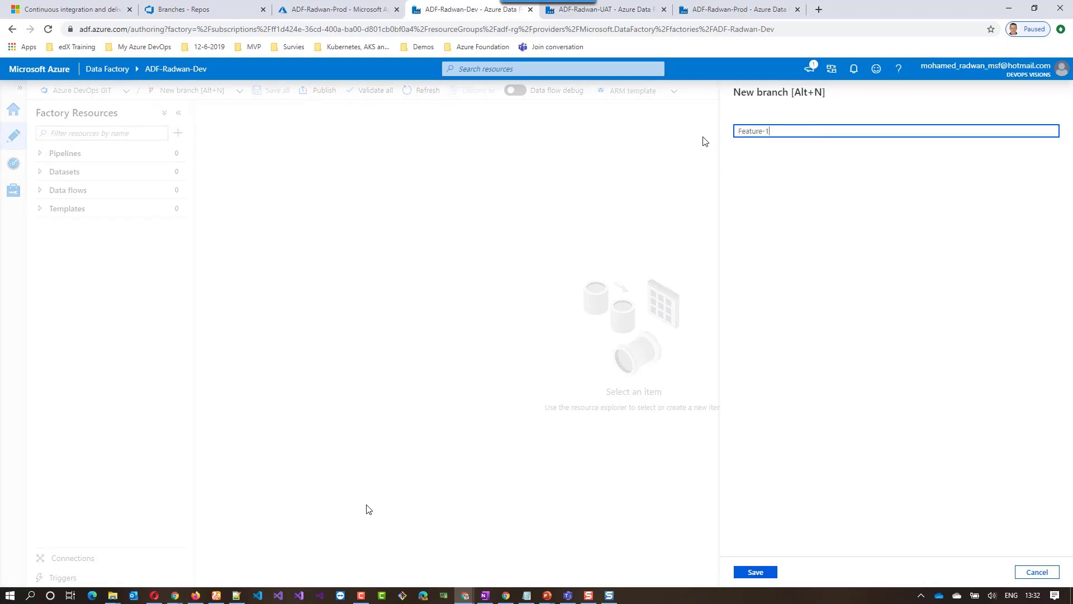
{"action": "left_click", "coordinate": [756, 573]}
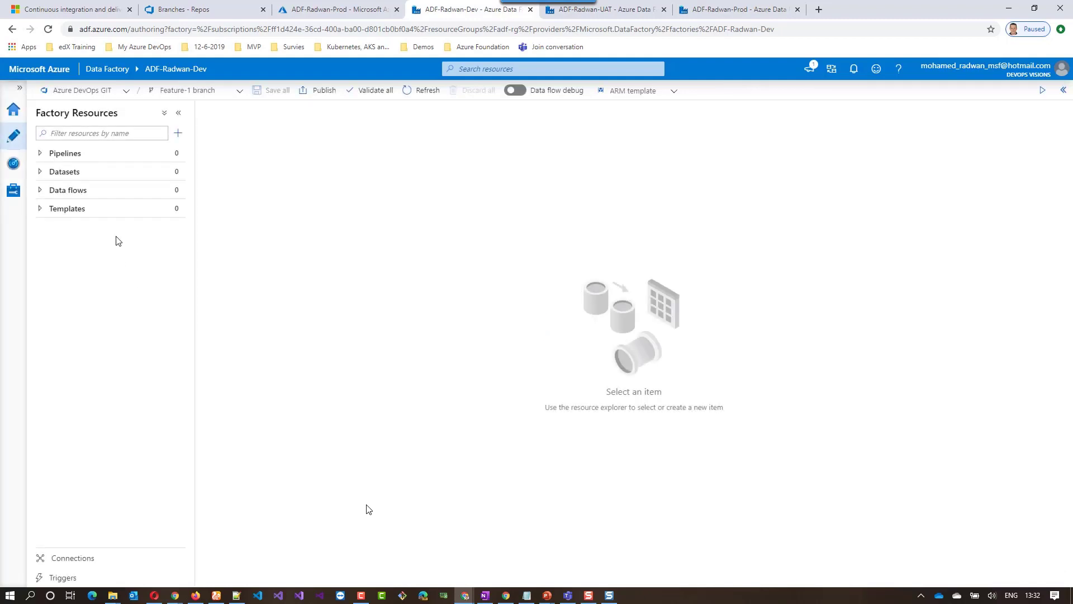
Step: Create a new pipeline in the Feature-1 branch of ADF-Radwan-Dev
{"action": "left_click", "coordinate": [108, 156]}
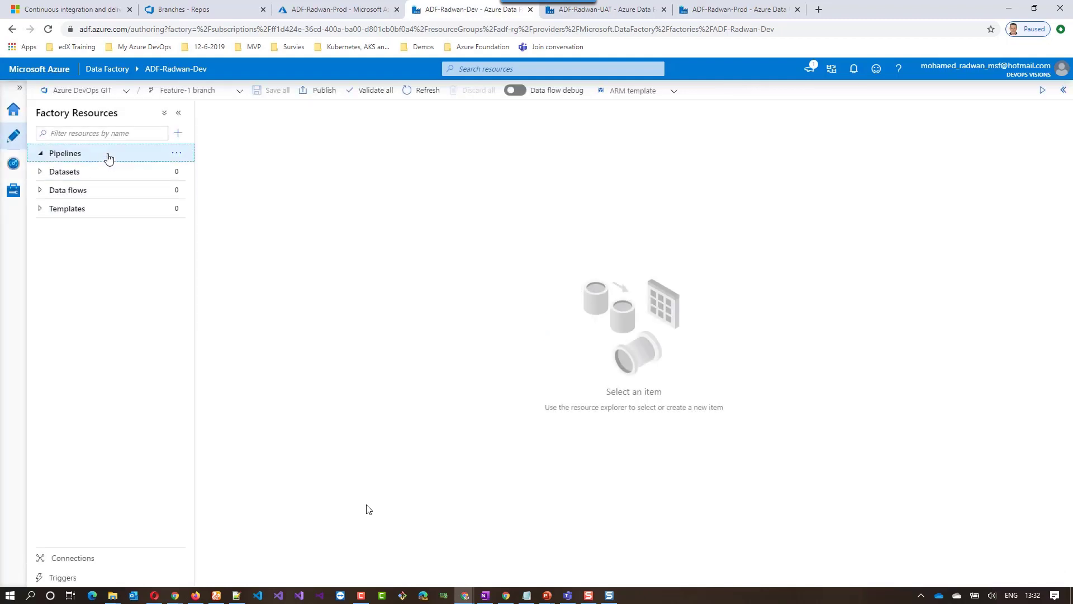
{"action": "left_click", "coordinate": [177, 152]}
{"action": "left_click", "coordinate": [192, 170]}
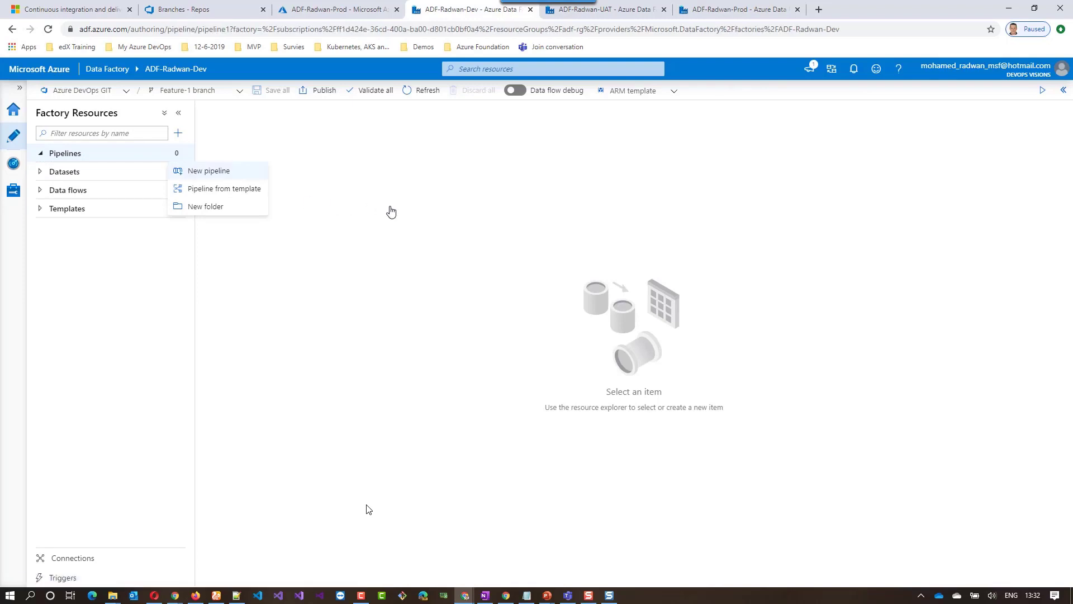
Step: Search the activities for "copy" and place a Copy data activity on the pipeline canvas
{"action": "left_click", "coordinate": [281, 149]}
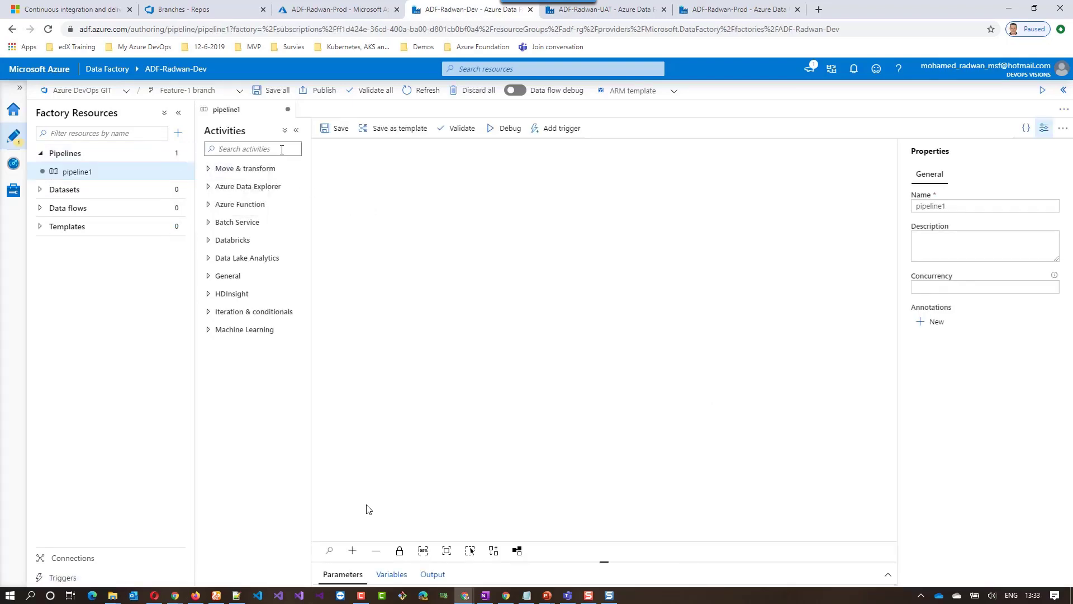
{"action": "type", "text": "copy"}
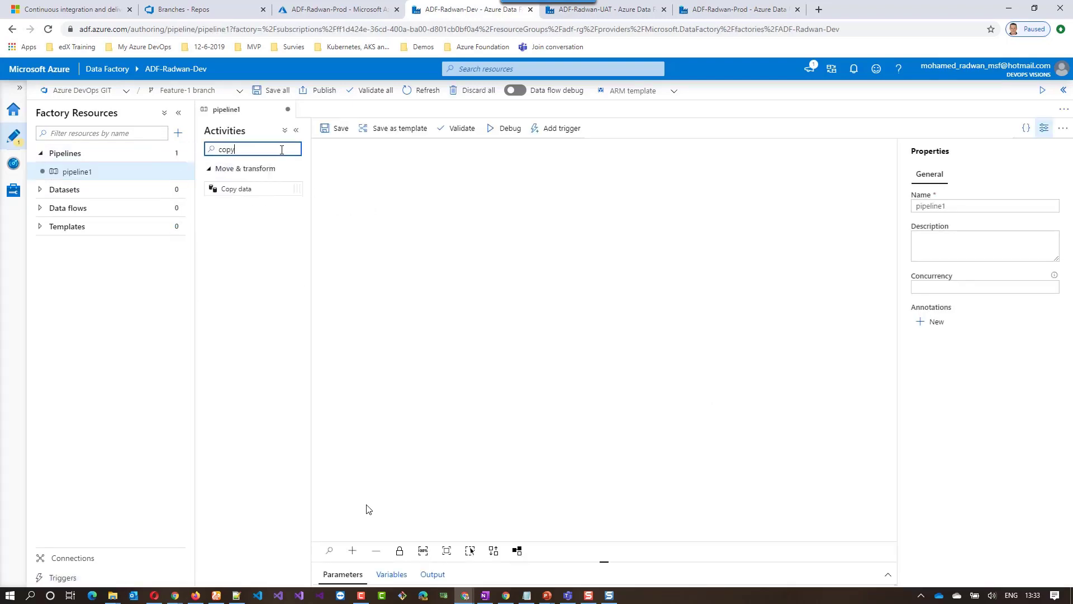
{"action": "left_click", "coordinate": [226, 184]}
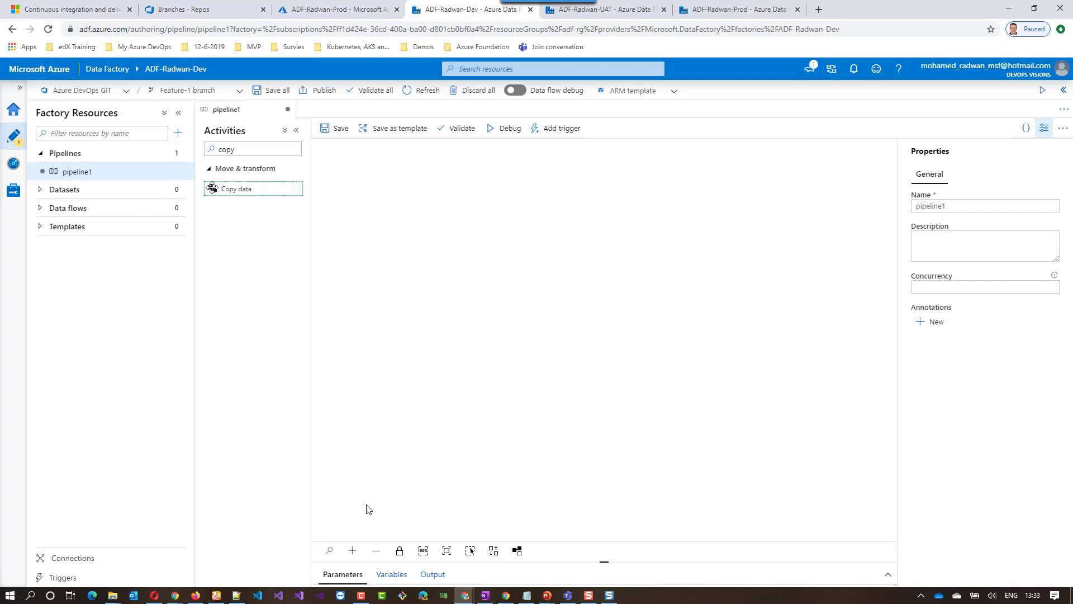
{"action": "left_click_drag", "start_coordinate": [213, 188], "coordinate": [438, 208]}
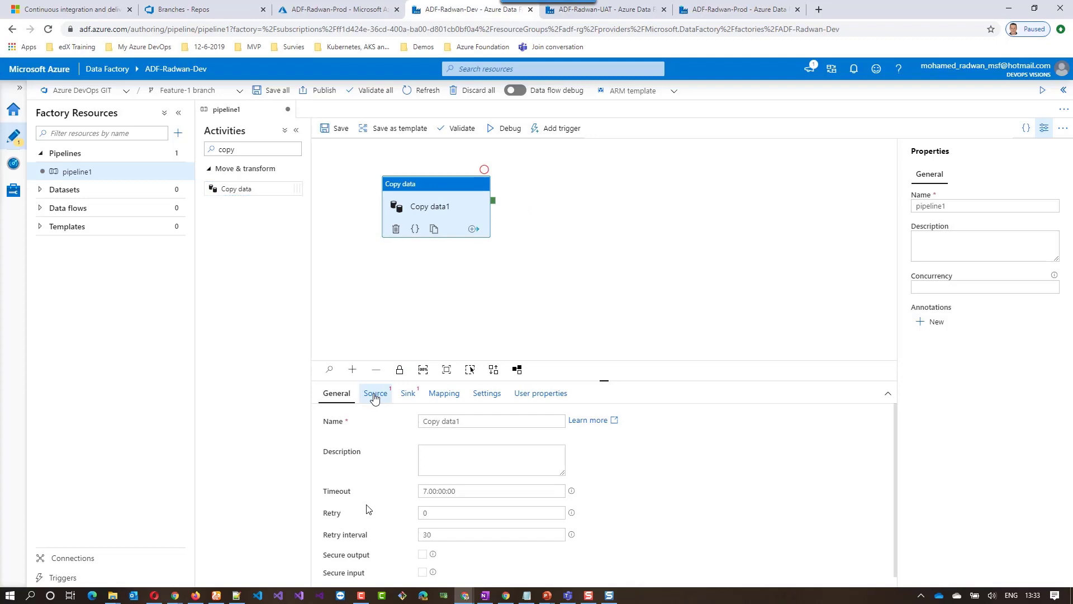
Step: Start a new source dataset for the Copy data activity, using Azure Blob Storage as the data store and Binary as the format
{"action": "left_click", "coordinate": [375, 393]}
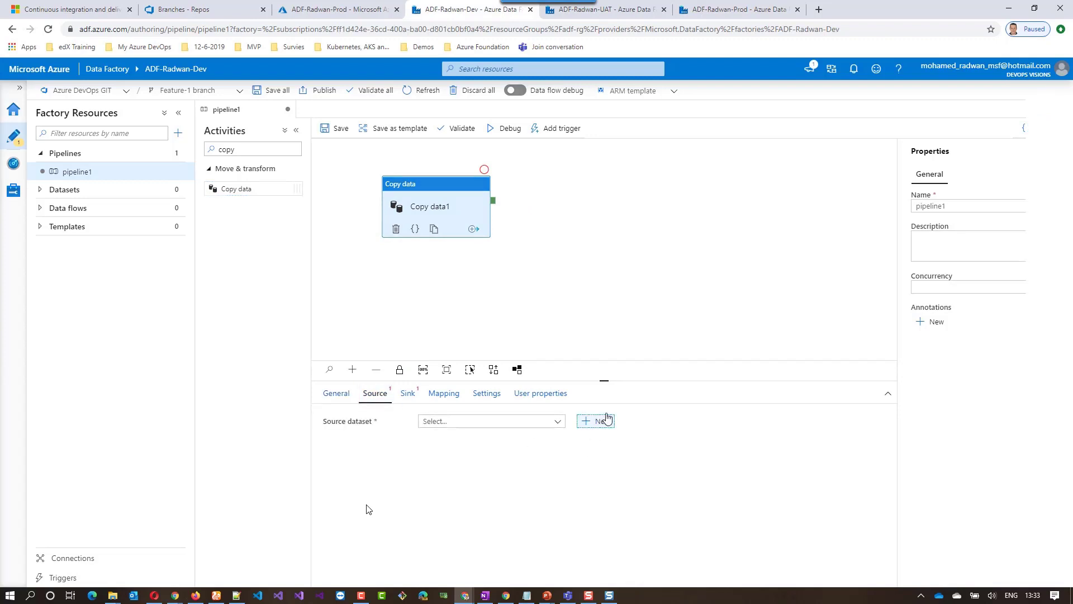
{"action": "left_click", "coordinate": [606, 420]}
{"action": "left_click", "coordinate": [890, 342]}
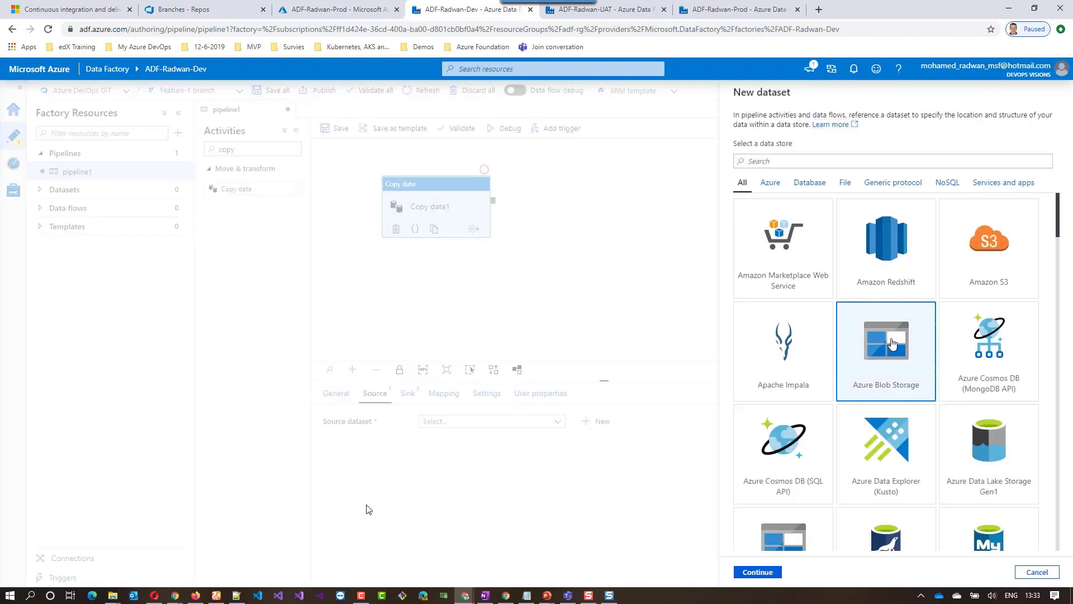
{"action": "left_click", "coordinate": [770, 575]}
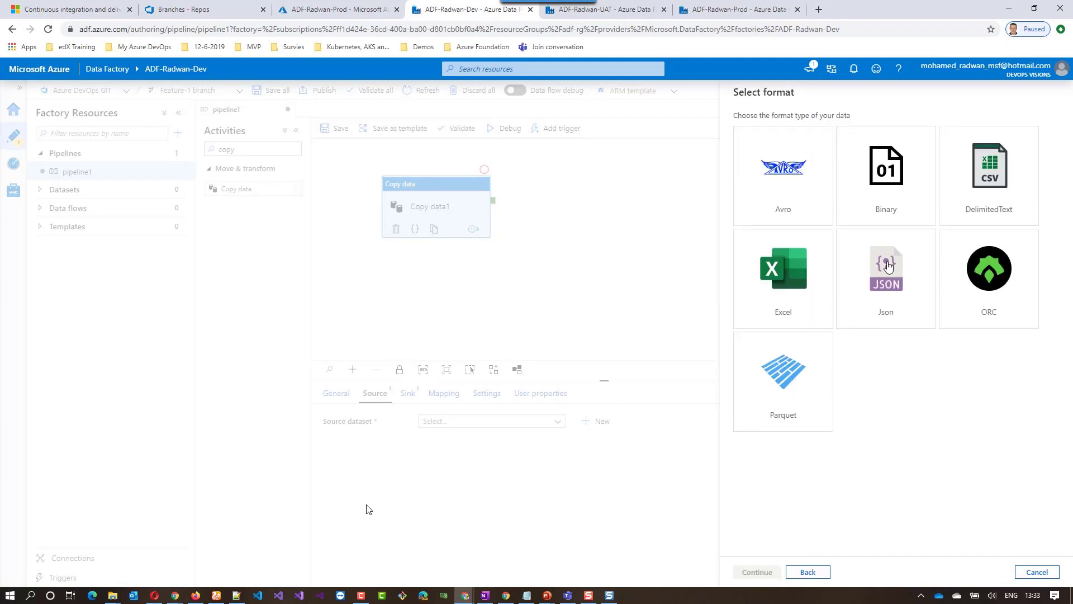
{"action": "left_click", "coordinate": [882, 170]}
{"action": "left_click", "coordinate": [757, 571]}
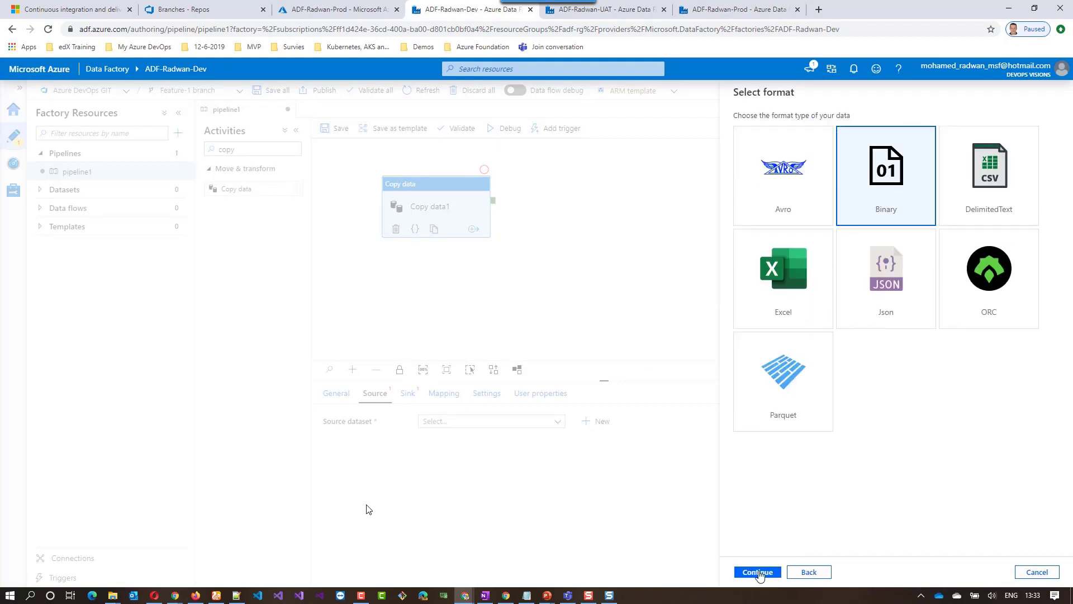
Step: Create the source dataset with a new linked service to storage account storageaccradwan1 in the Visual Studio Enterprise subscription, accepting immediate publishing
{"action": "left_click", "coordinate": [761, 161]}
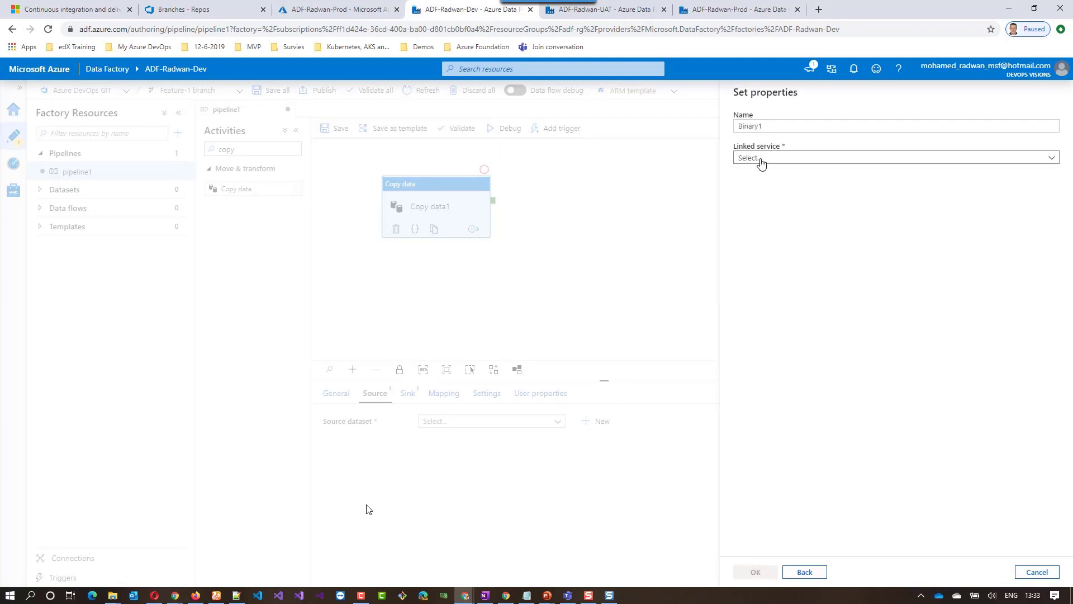
{"action": "left_click", "coordinate": [749, 212]}
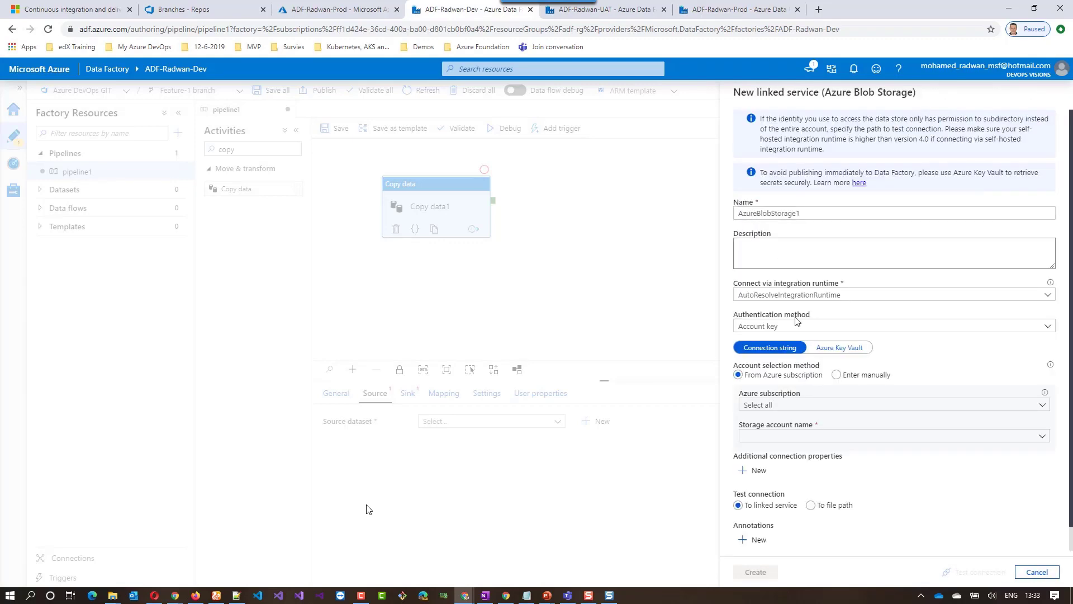
{"action": "left_click", "coordinate": [801, 405]}
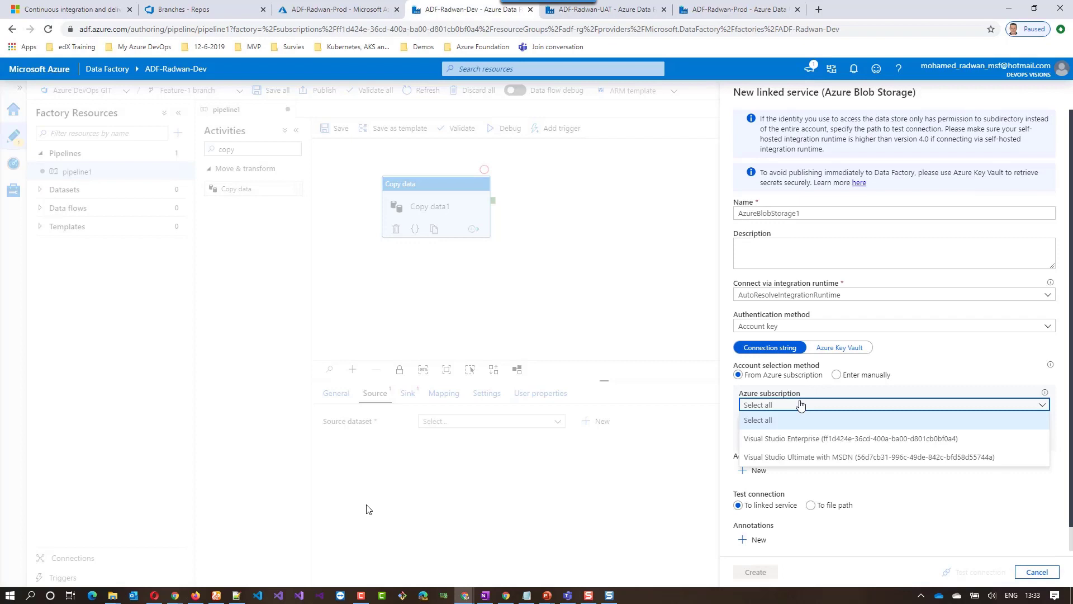
{"action": "left_click", "coordinate": [810, 439]}
{"action": "left_click", "coordinate": [812, 439]}
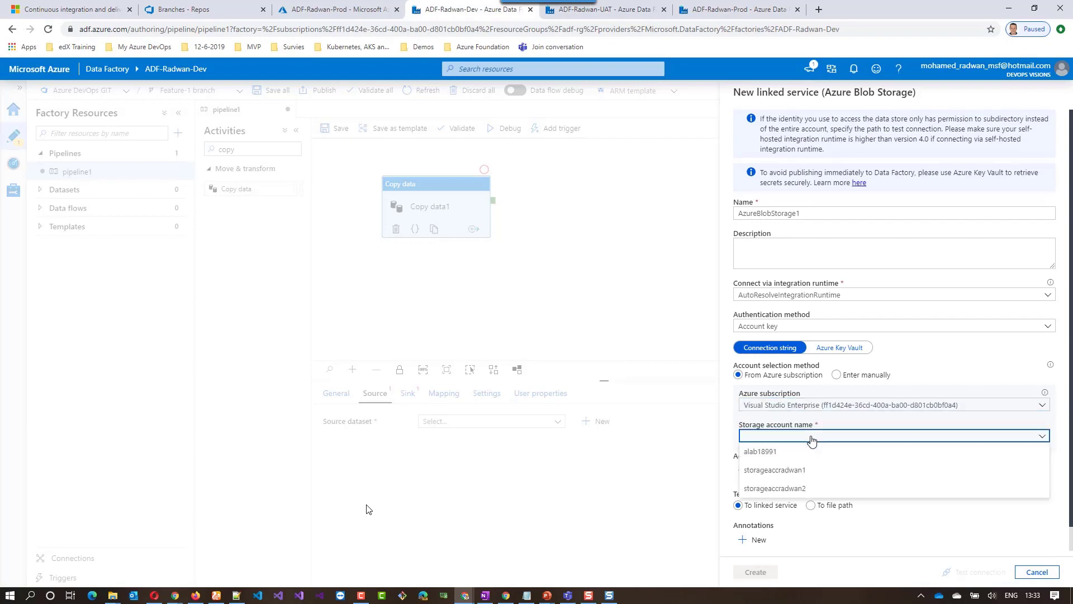
{"action": "left_click", "coordinate": [809, 473]}
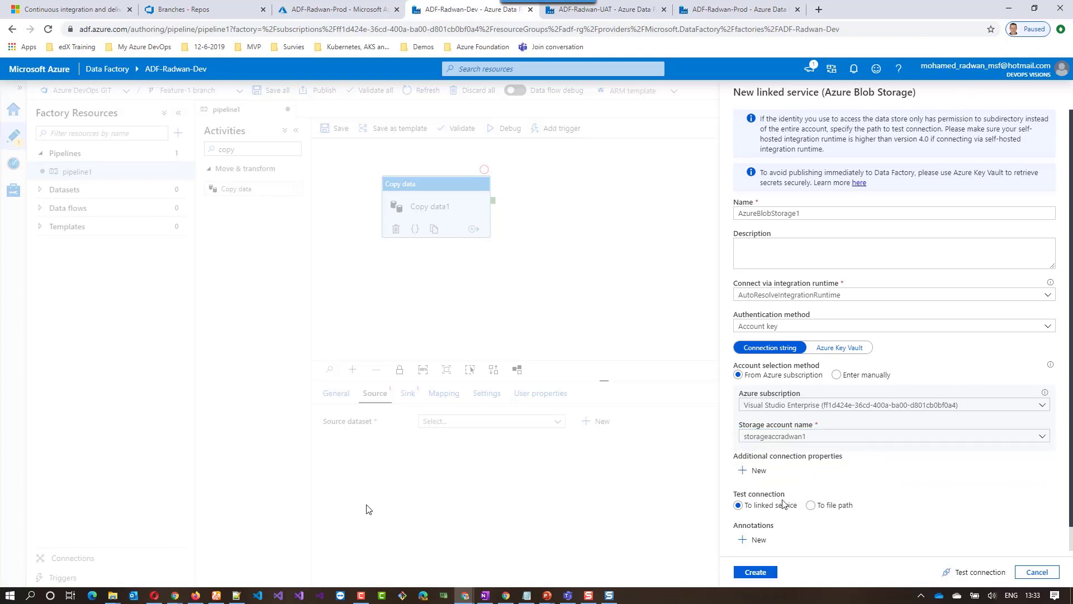
{"action": "left_click", "coordinate": [756, 572]}
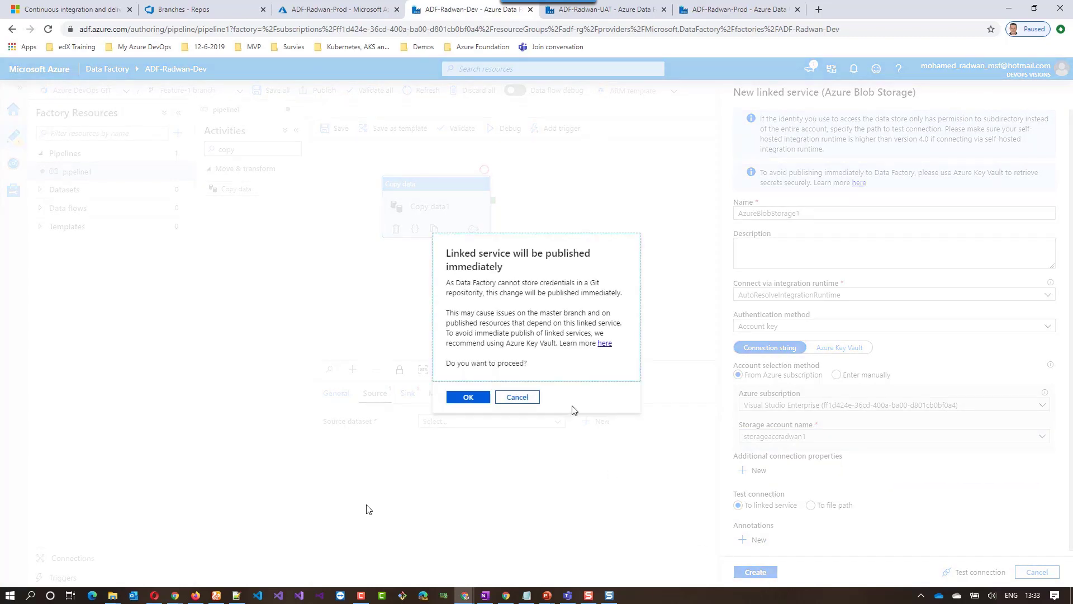
{"action": "left_click", "coordinate": [475, 401]}
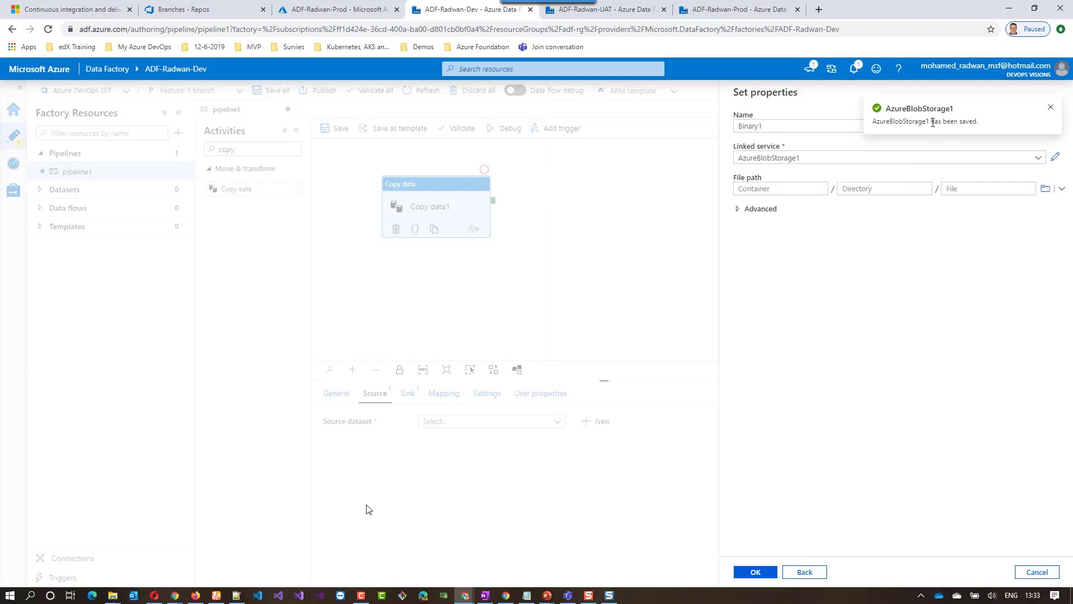
{"action": "left_click", "coordinate": [755, 572]}
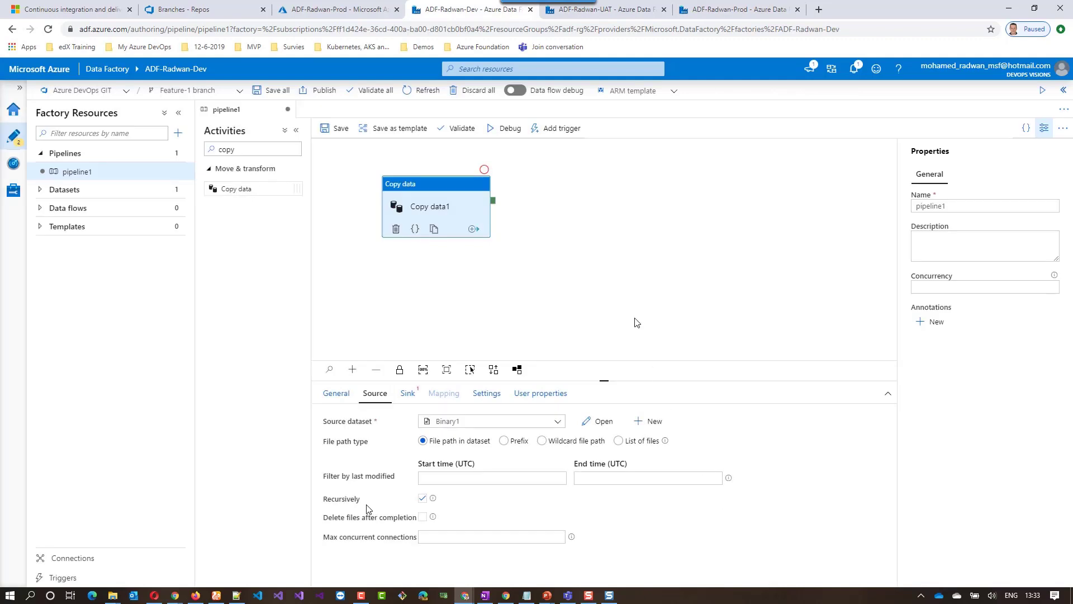
Step: Switch to ADF-Repo in Azure DevOps and examine AzureBlobStorage1.json in the linkedService folder of the Feature-1 branch
{"action": "left_click", "coordinate": [229, 12]}
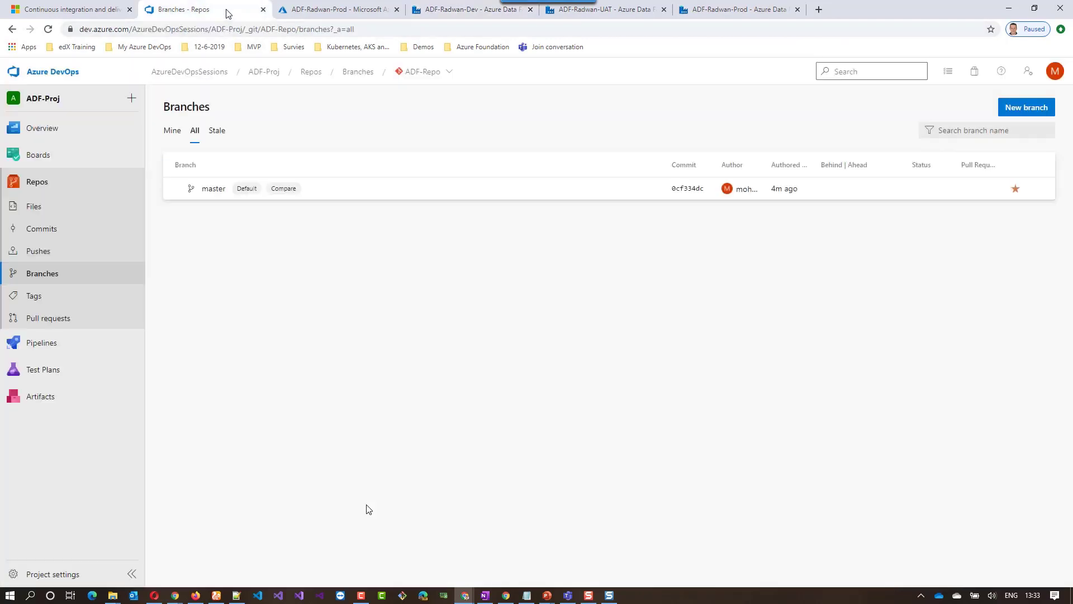
{"action": "left_click", "coordinate": [210, 190]}
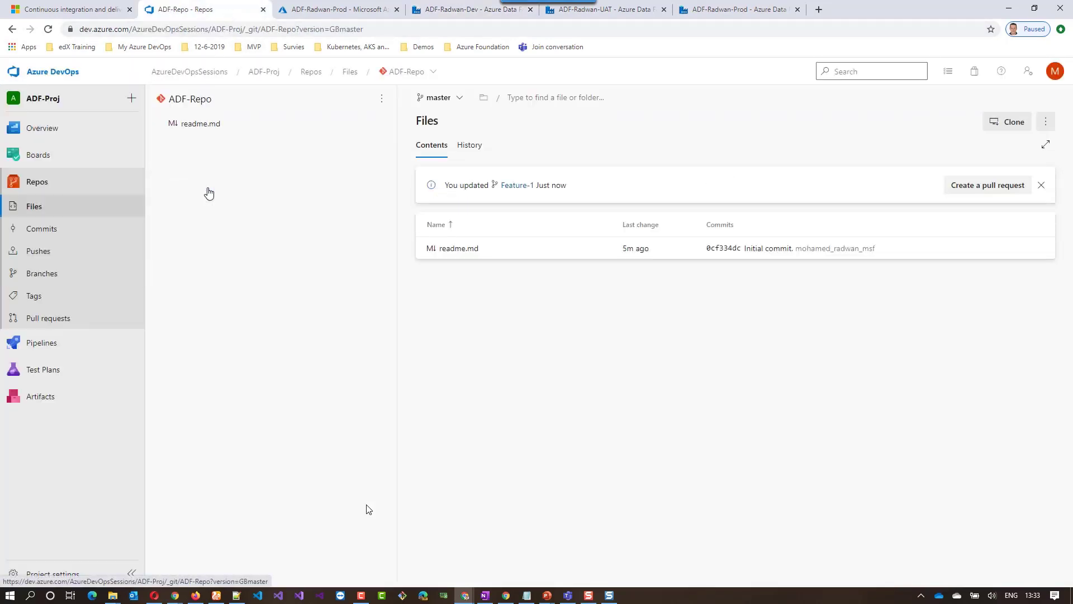
{"action": "left_click", "coordinate": [518, 186]}
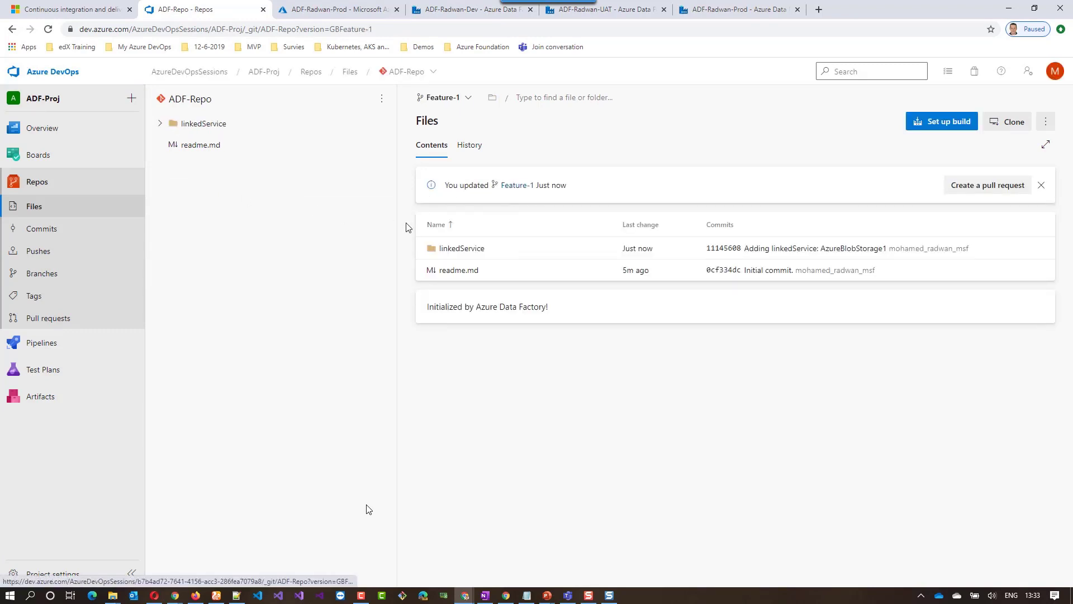
{"action": "left_click", "coordinate": [160, 124]}
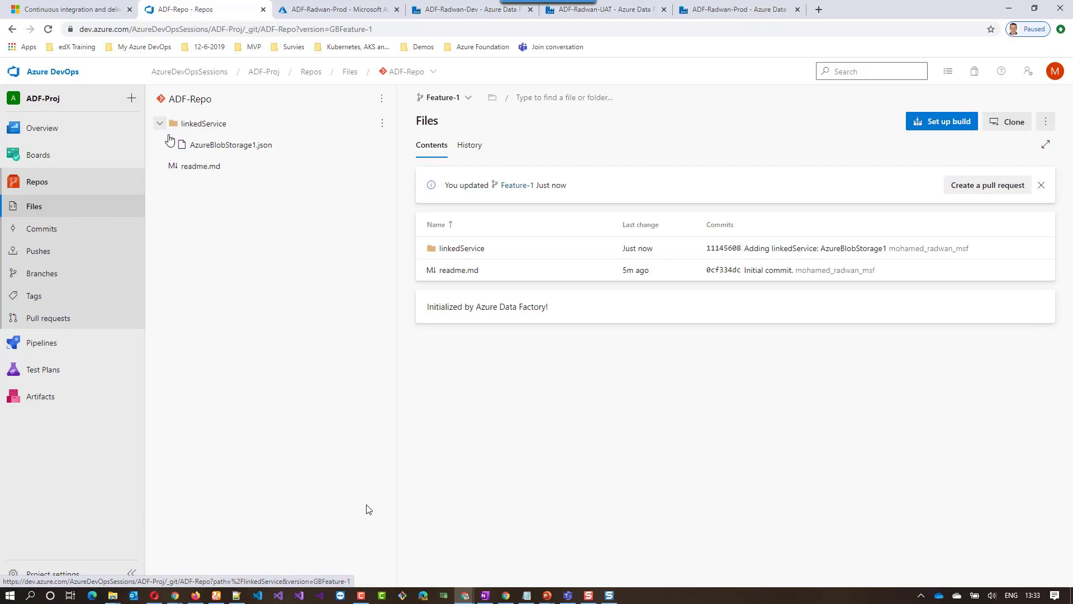
{"action": "left_click", "coordinate": [199, 150]}
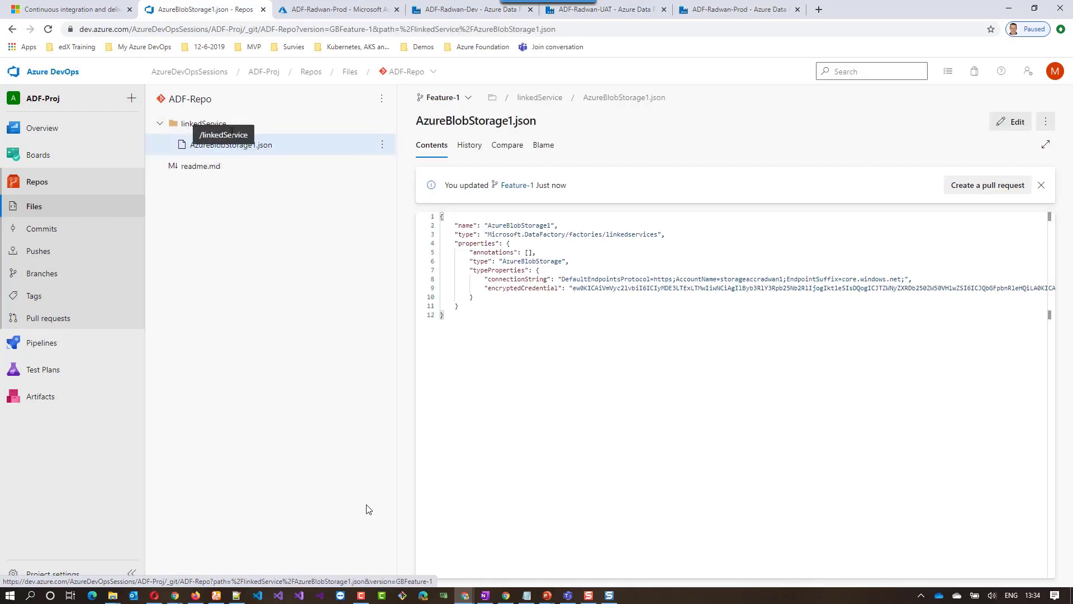
Step: Examine the partial ARM template in the adf_publish branch and switch the repository view back to Feature-1
{"action": "left_click", "coordinate": [469, 99]}
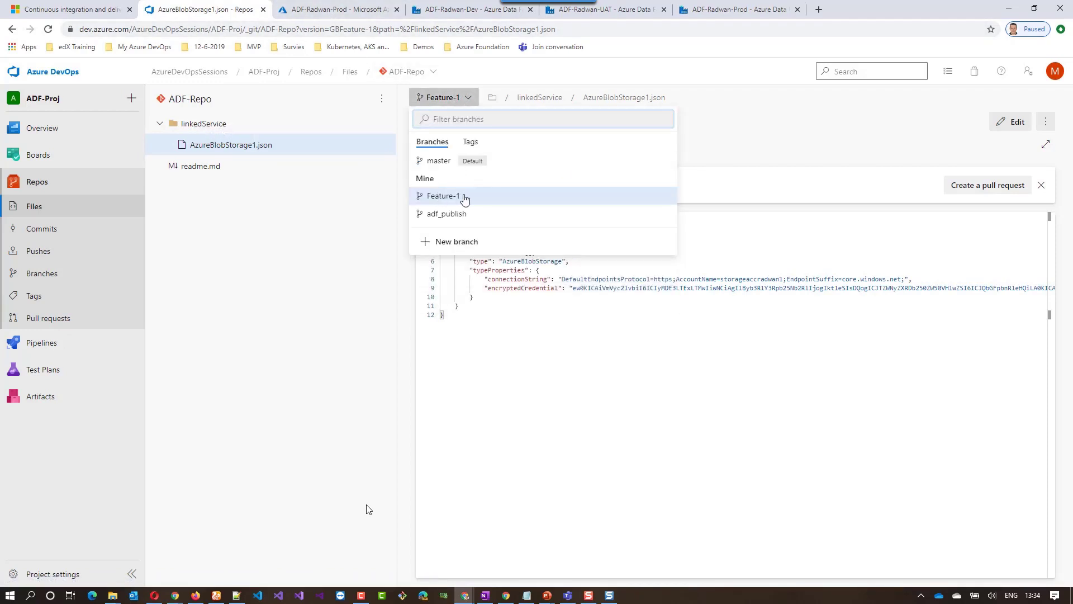
{"action": "left_click", "coordinate": [446, 215]}
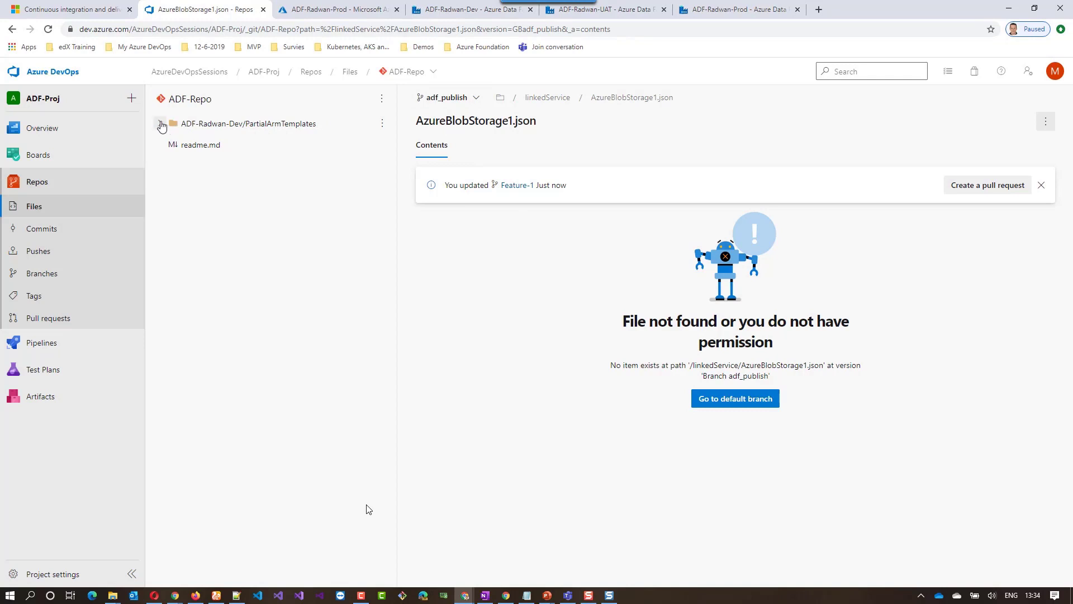
{"action": "left_click", "coordinate": [160, 124]}
{"action": "left_click", "coordinate": [207, 145]}
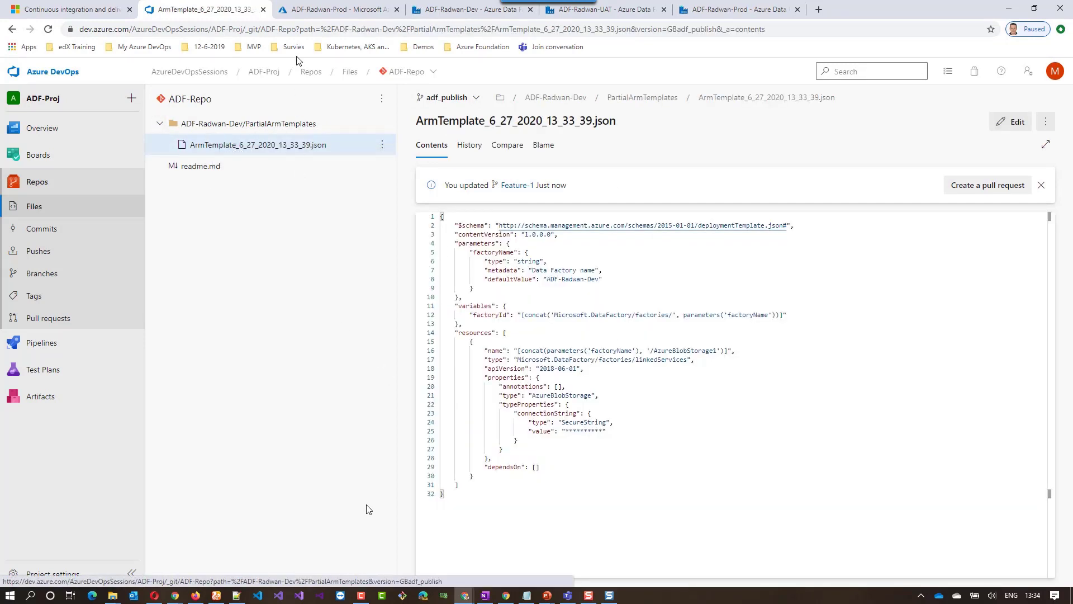
{"action": "left_click", "coordinate": [474, 99]}
{"action": "left_click", "coordinate": [451, 196]}
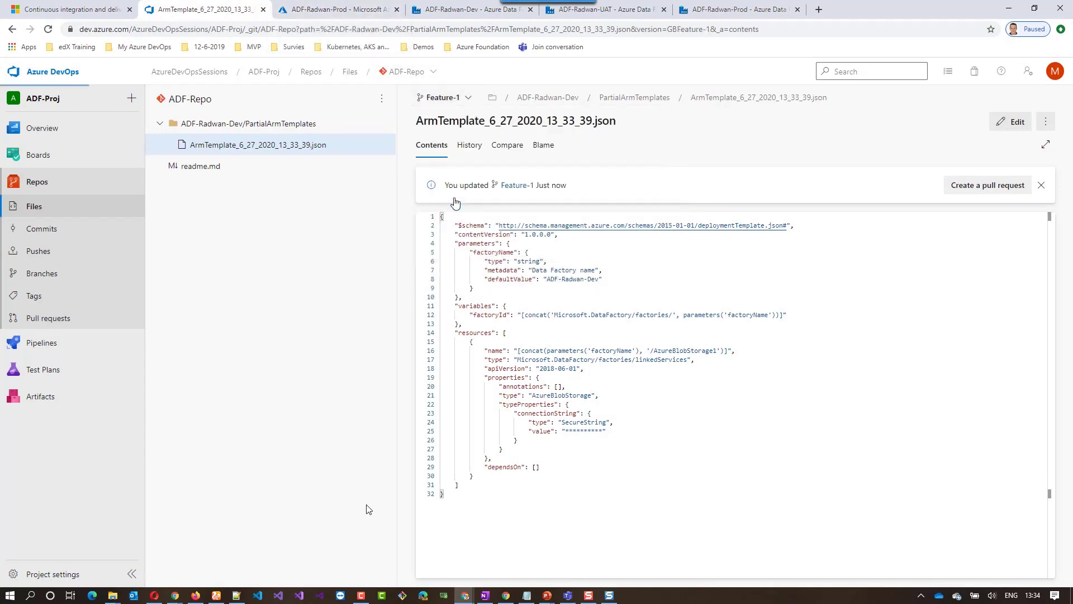
Step: Return to ADF-Radwan-Dev and set the source dataset's file path to the mysourcefile1 container
{"action": "left_click", "coordinate": [317, 7]}
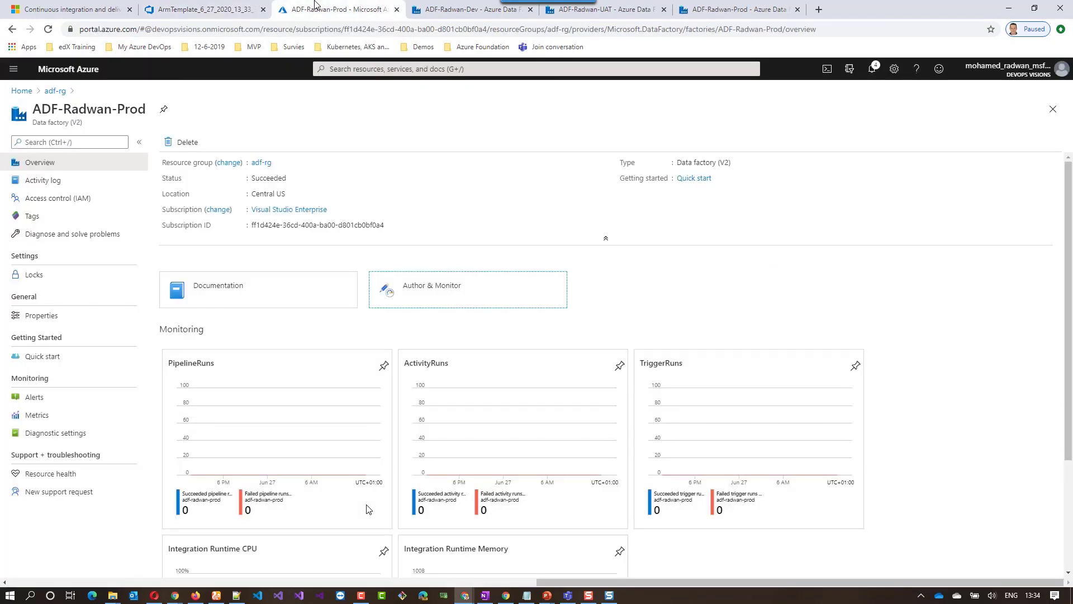
{"action": "left_click", "coordinate": [441, 9]}
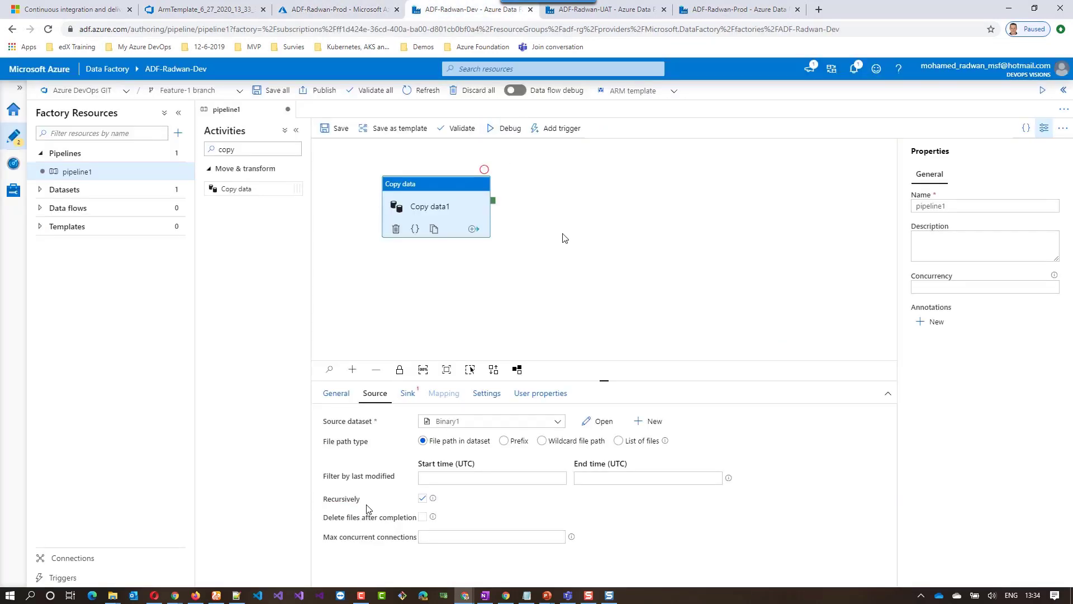
{"action": "left_click", "coordinate": [604, 422]}
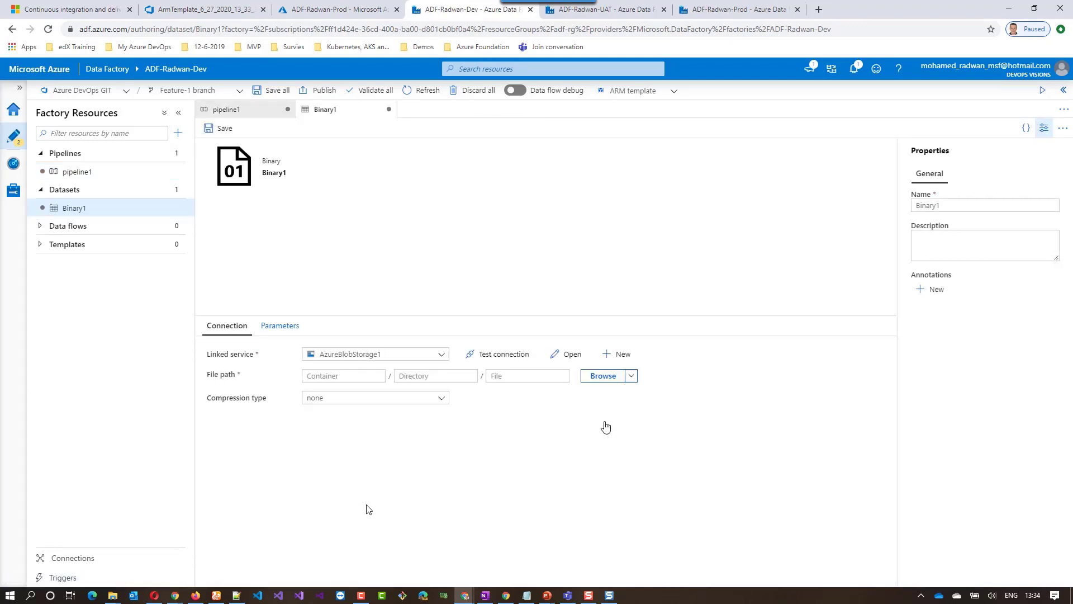
{"action": "left_click", "coordinate": [604, 378]}
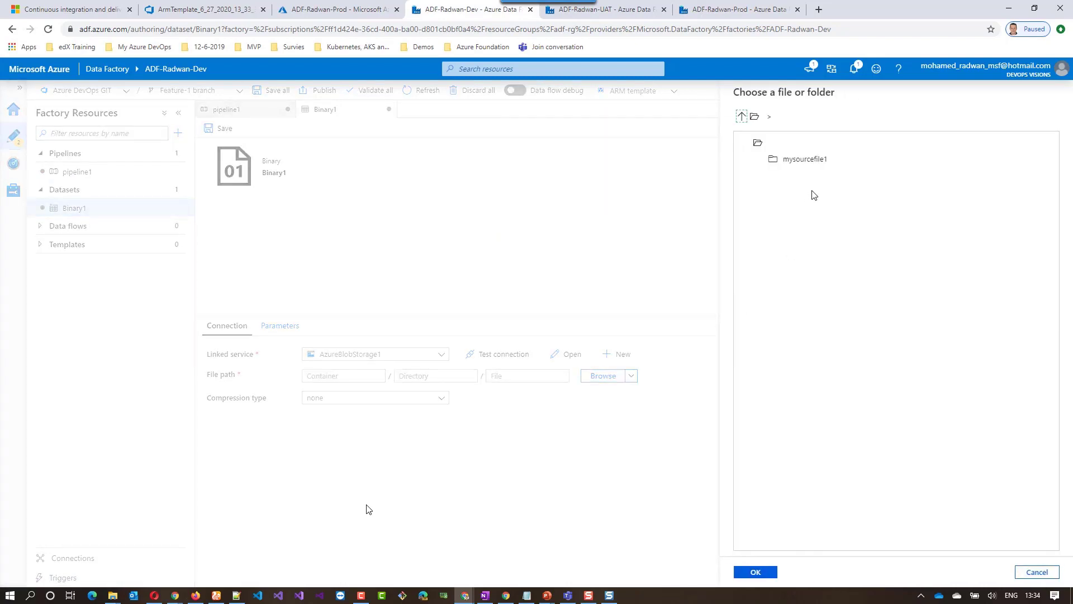
{"action": "double_click", "coordinate": [819, 160]}
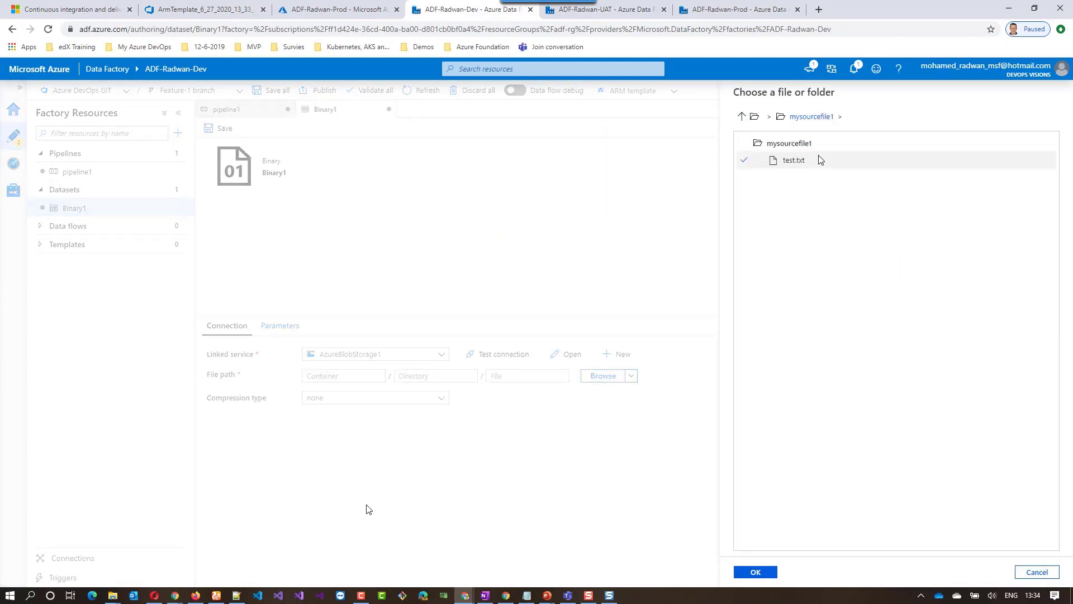
{"action": "left_click", "coordinate": [755, 572]}
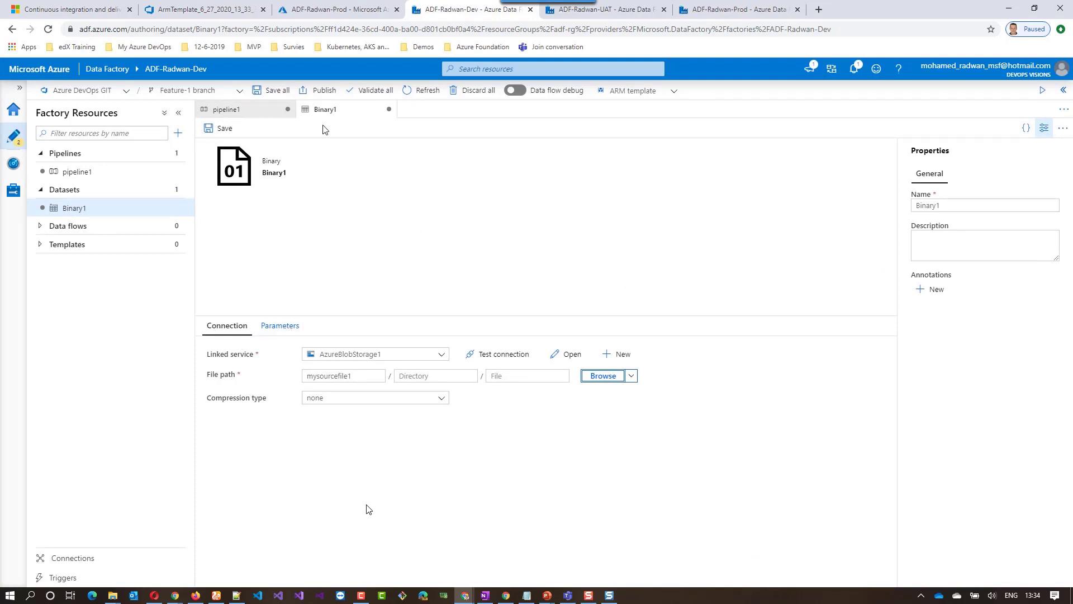
Step: Start a new sink dataset for pipeline1's Copy data activity, using Azure Blob Storage and the Binary format
{"action": "left_click", "coordinate": [264, 115]}
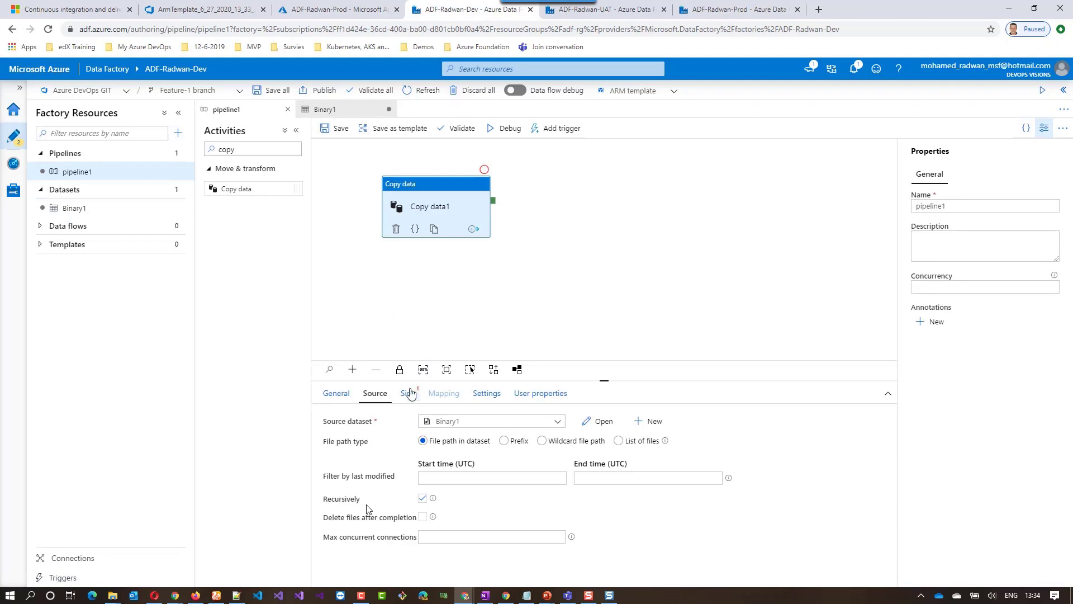
{"action": "left_click", "coordinate": [408, 393]}
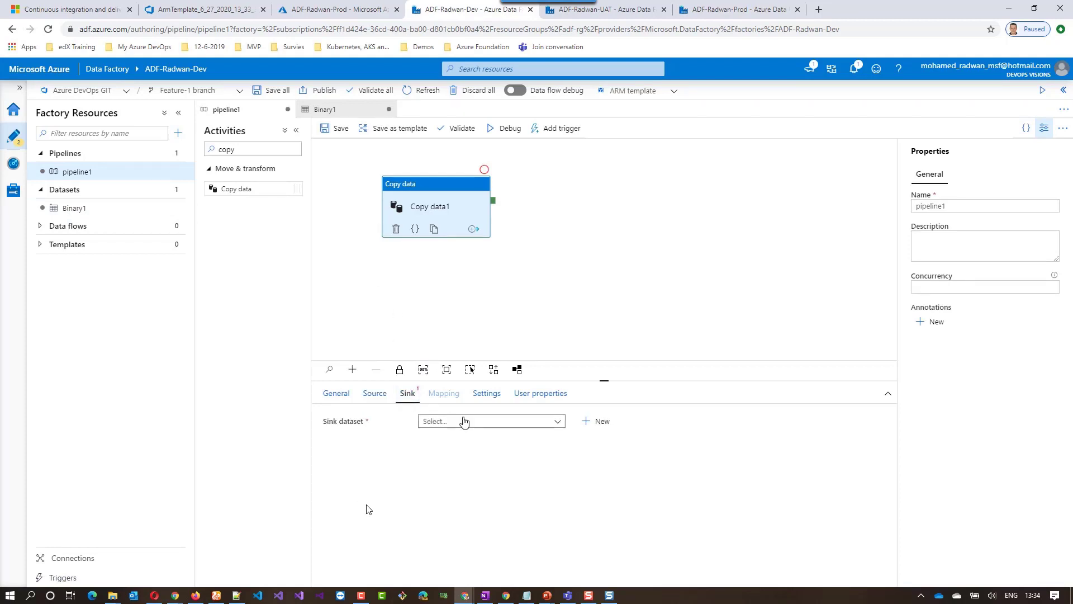
{"action": "left_click", "coordinate": [607, 425]}
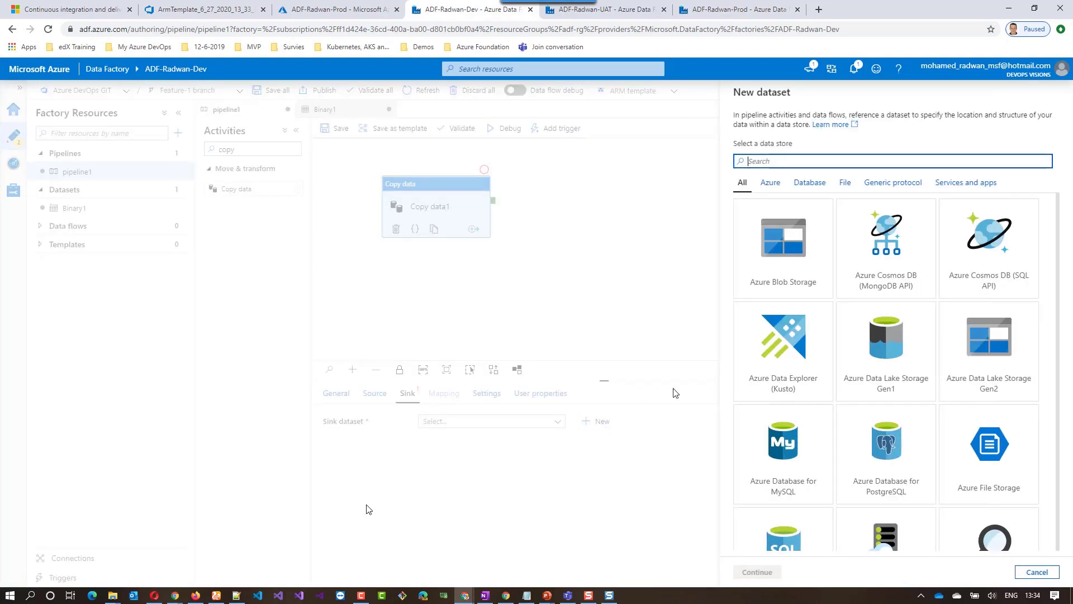
{"action": "left_click", "coordinate": [783, 249]}
{"action": "left_click", "coordinate": [759, 572]}
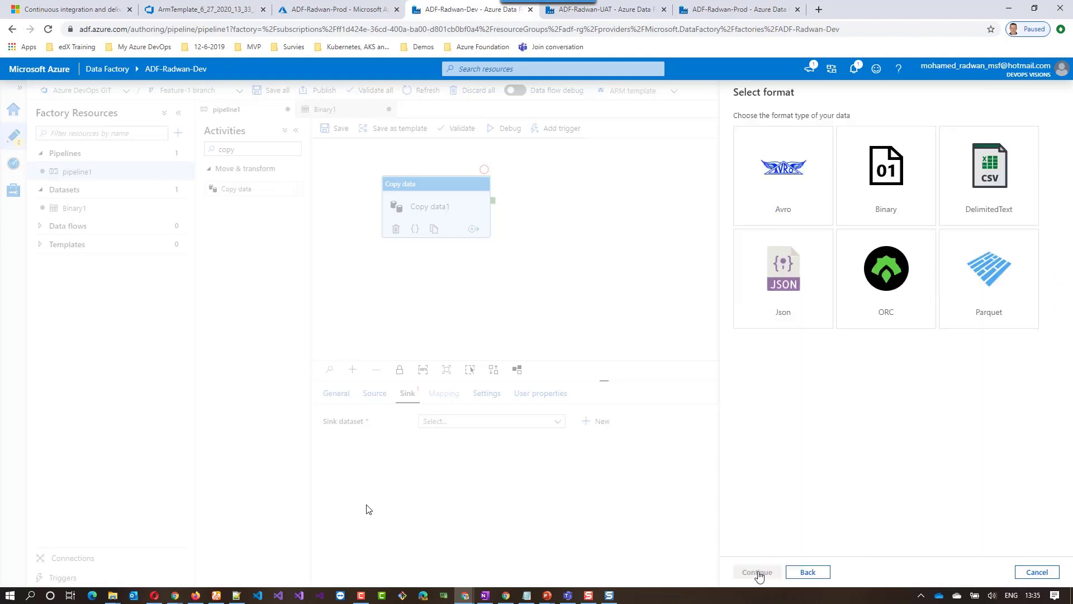
{"action": "left_click", "coordinate": [894, 203]}
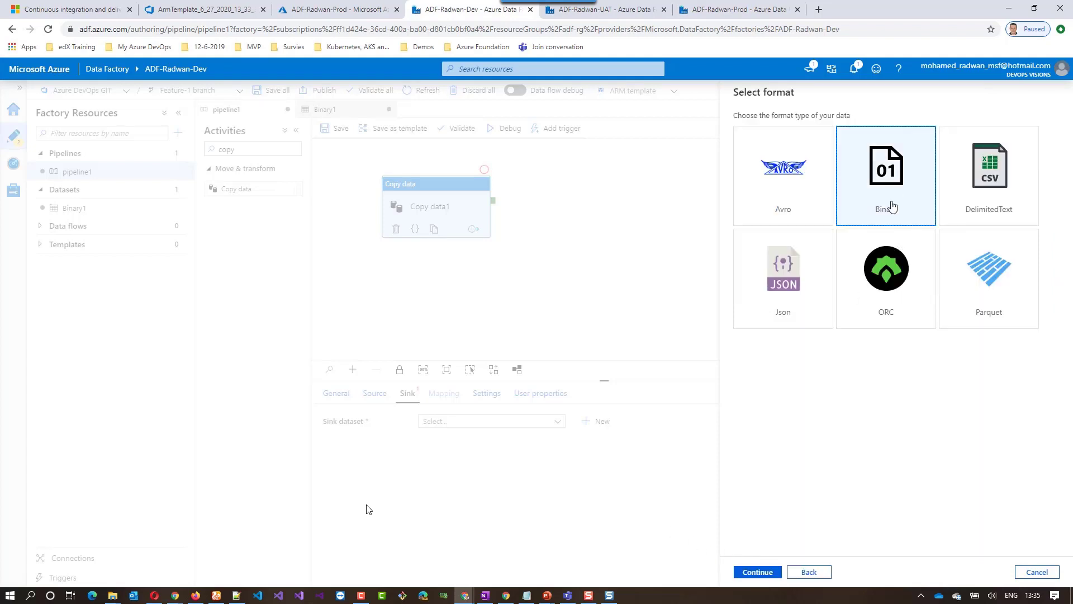
{"action": "left_click", "coordinate": [757, 573]}
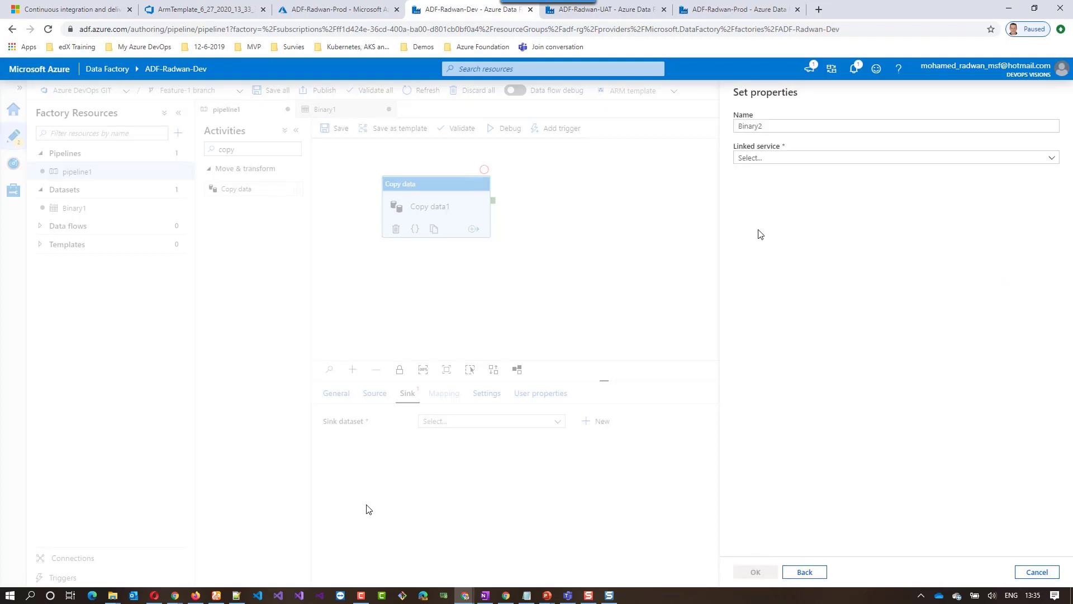
Step: Create a linked service to storageaccradwan2 in the Visual Studio Enterprise subscription, accept immediate publishing, and finish the sink dataset with it
{"action": "left_click", "coordinate": [779, 160]}
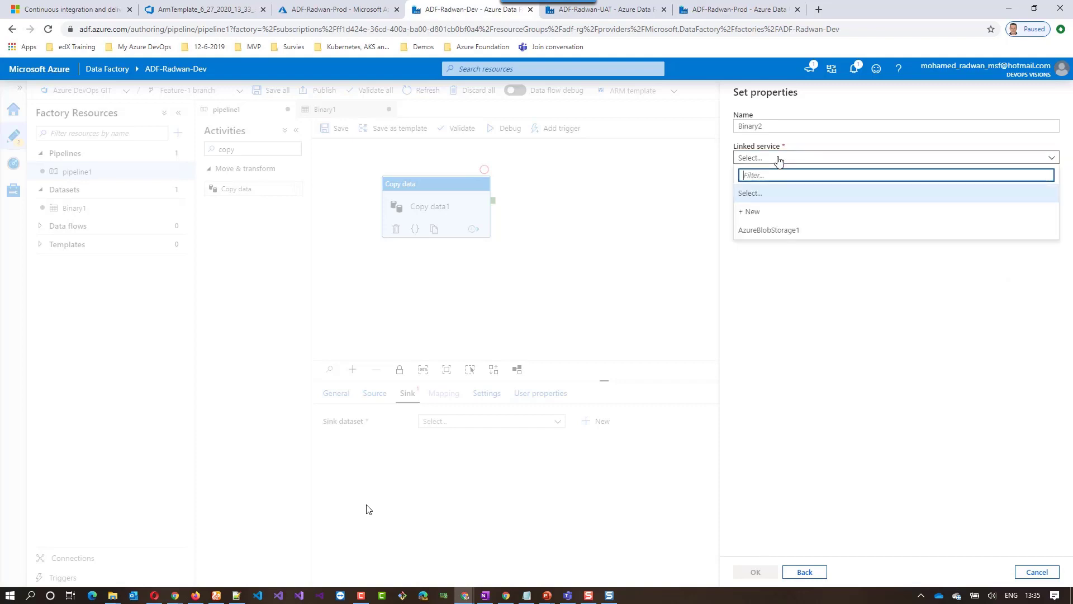
{"action": "left_click", "coordinate": [753, 214]}
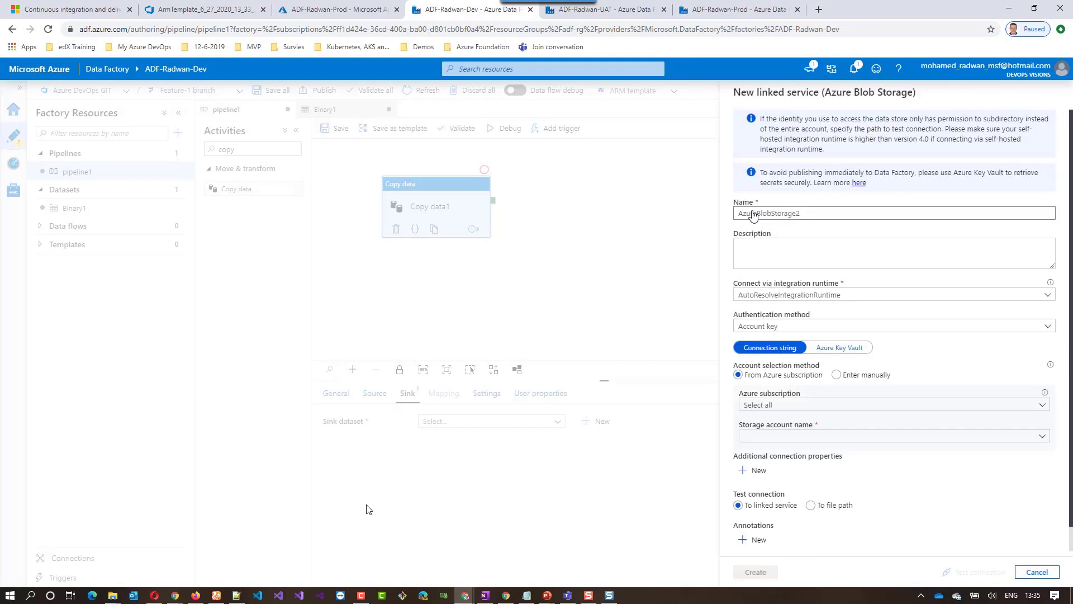
{"action": "left_click", "coordinate": [805, 406]}
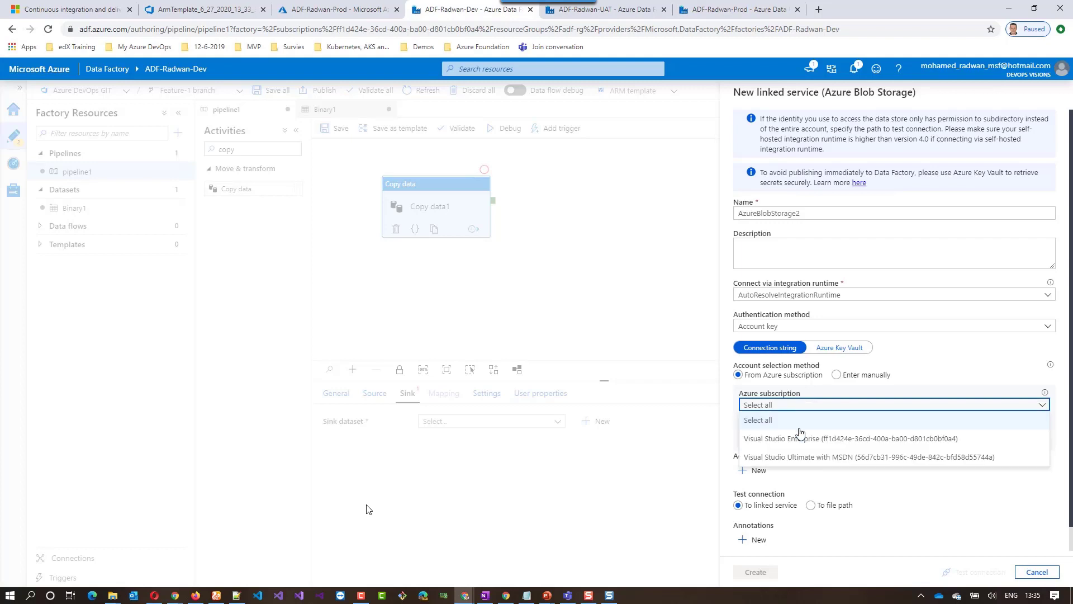
{"action": "left_click", "coordinate": [798, 439]}
{"action": "left_click", "coordinate": [798, 442]}
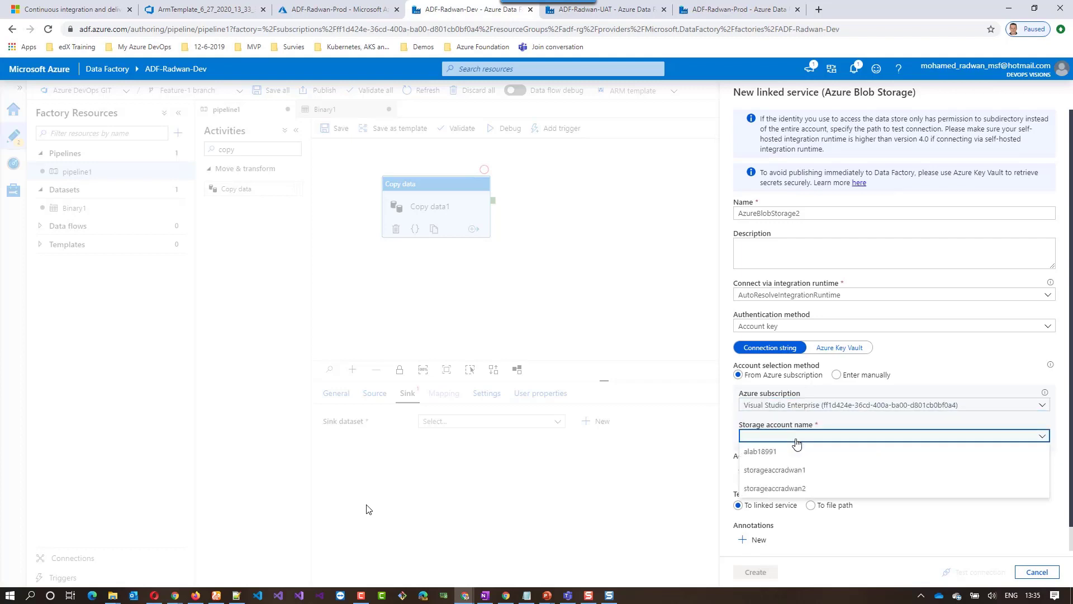
{"action": "left_click", "coordinate": [782, 488]}
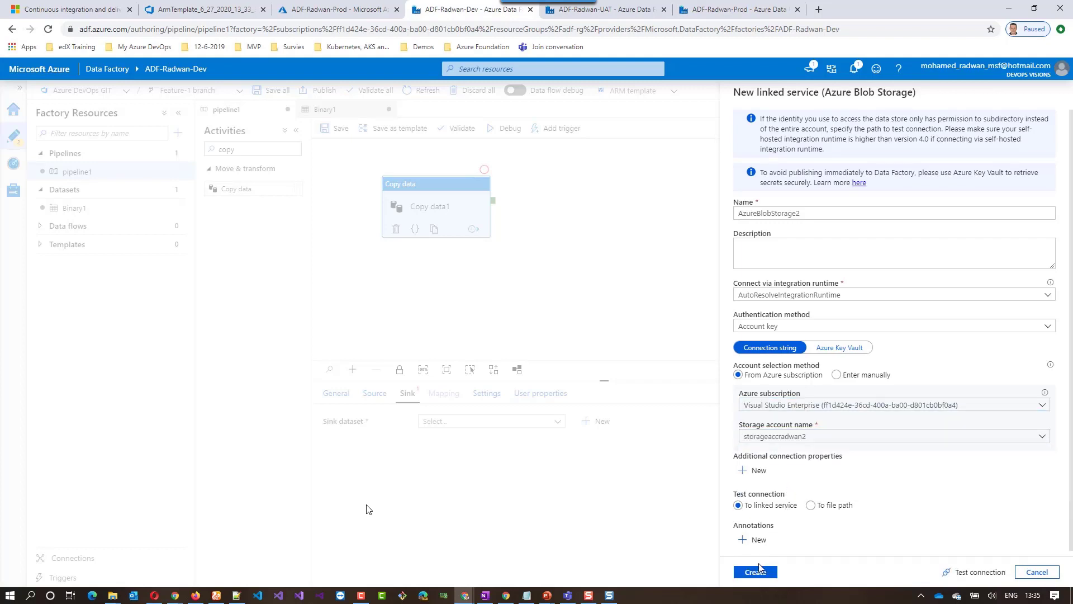
{"action": "left_click", "coordinate": [756, 570]}
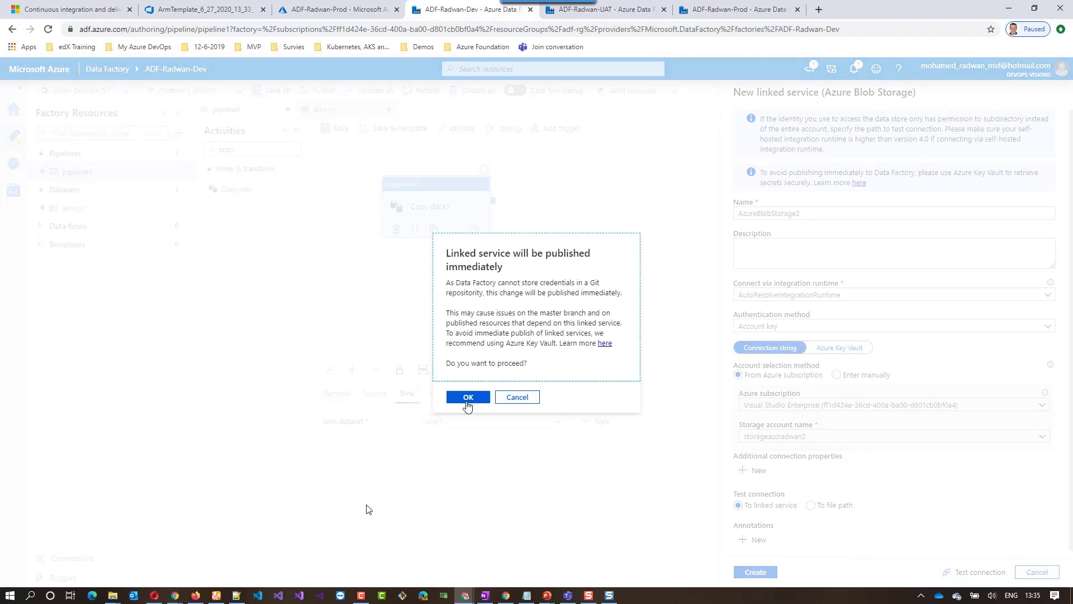
{"action": "left_click", "coordinate": [467, 397]}
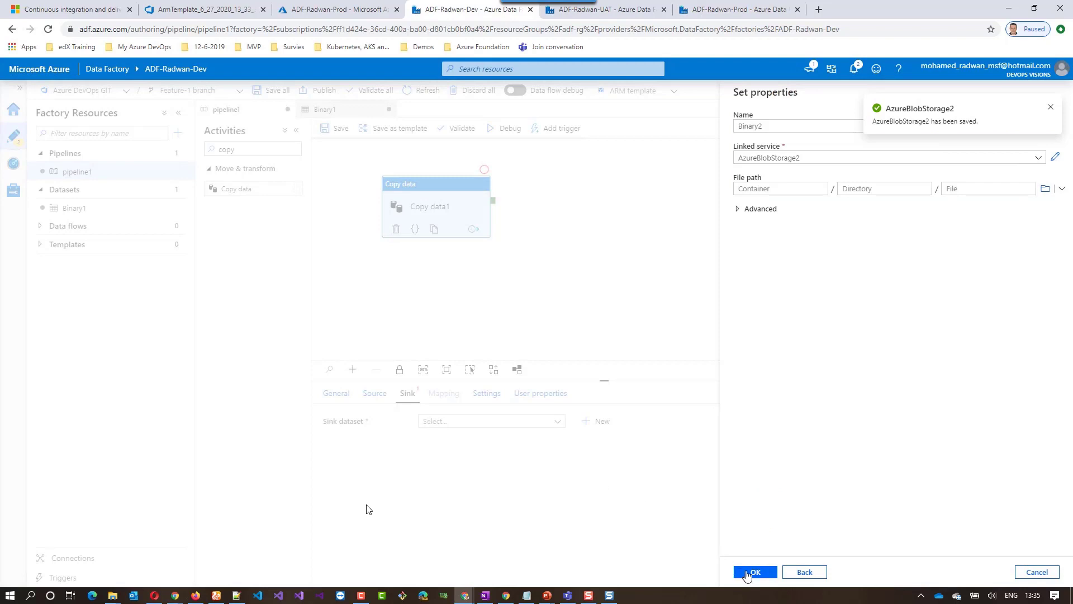
{"action": "left_click", "coordinate": [752, 572]}
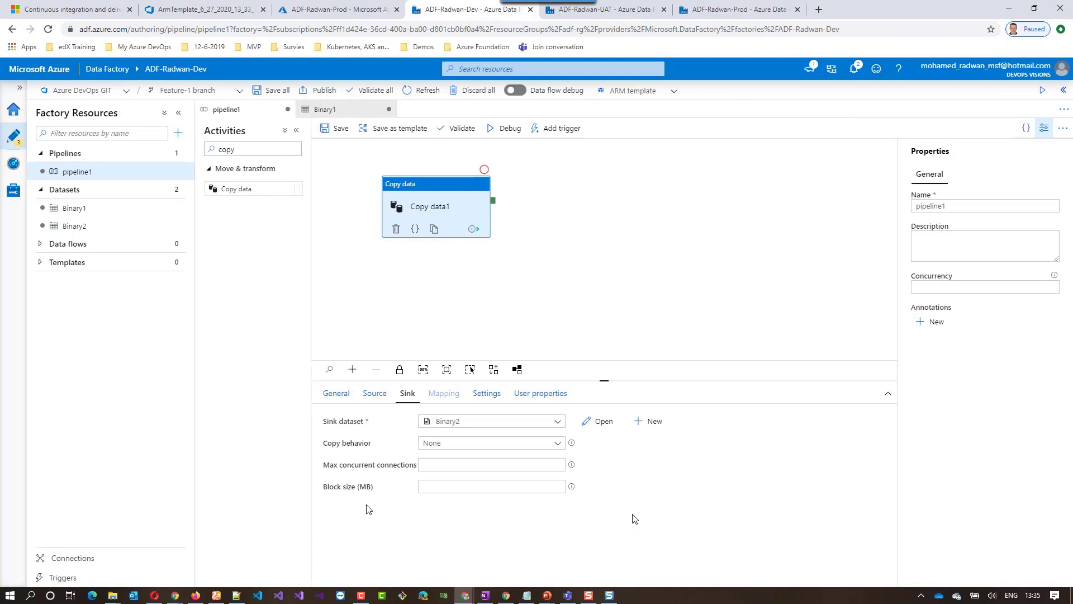
Step: Switch to ADF-Repo in Azure DevOps, refresh the Feature-1 branch and examine AzureBlobStorage2.json in the linkedService folder
{"action": "left_click", "coordinate": [213, 10]}
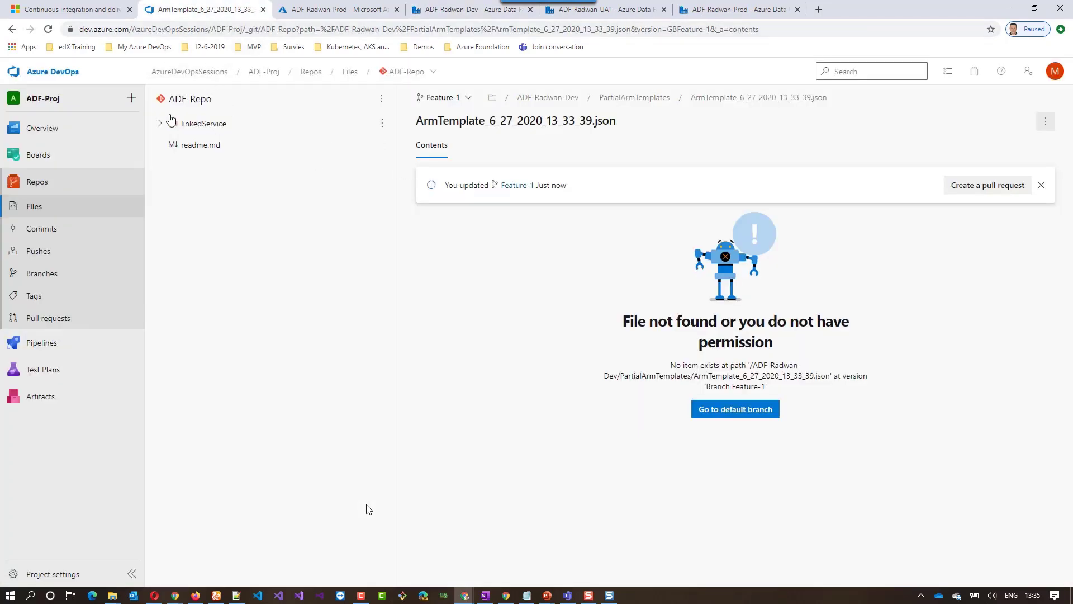
{"action": "left_click", "coordinate": [48, 29]}
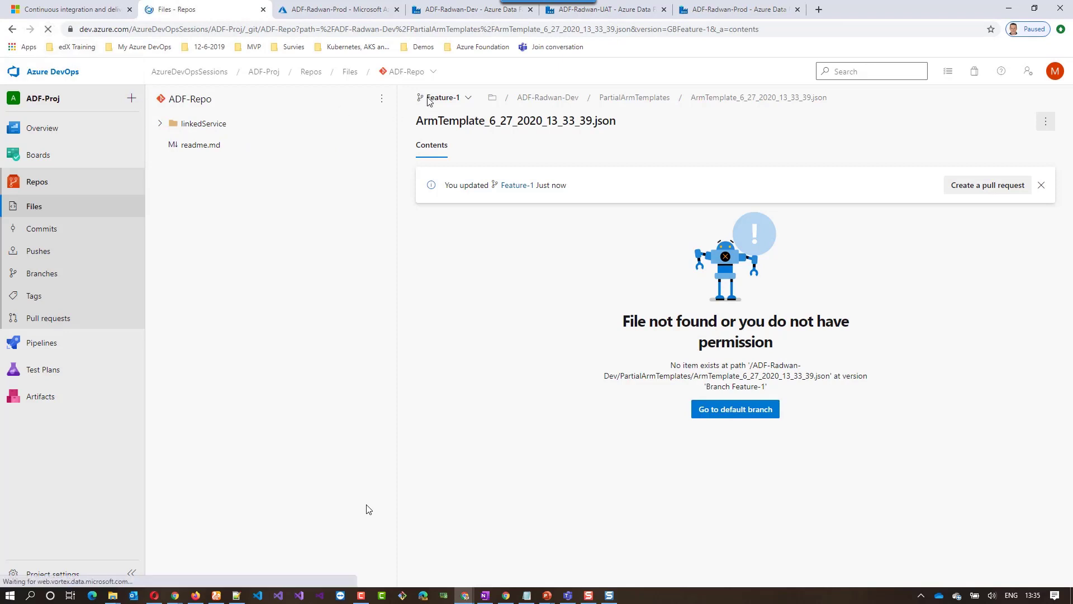
{"action": "left_click", "coordinate": [160, 124]}
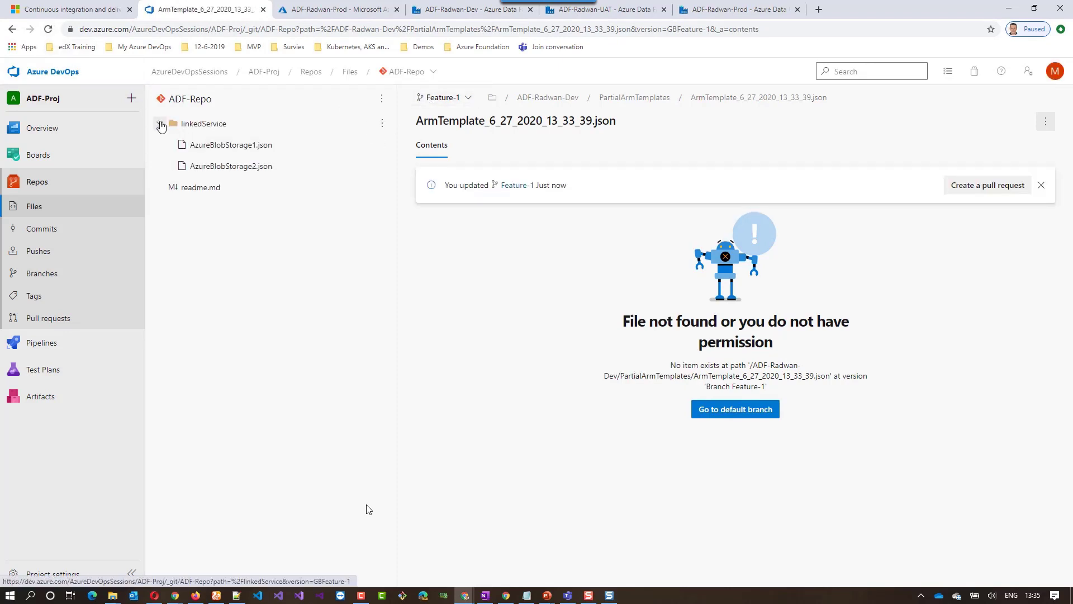
{"action": "left_click", "coordinate": [244, 145]}
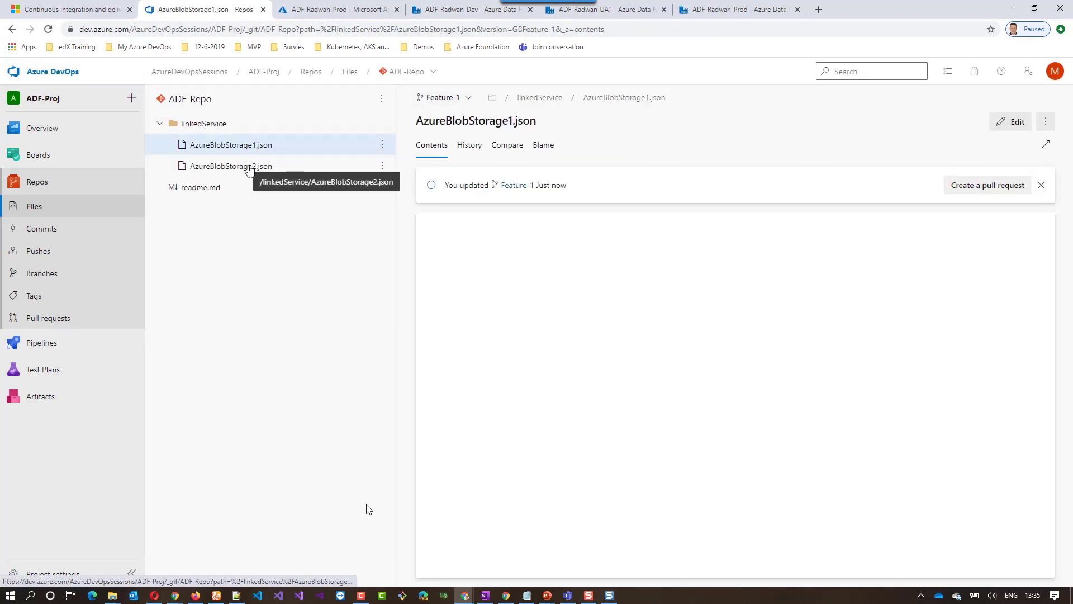
{"action": "left_click", "coordinate": [250, 171]}
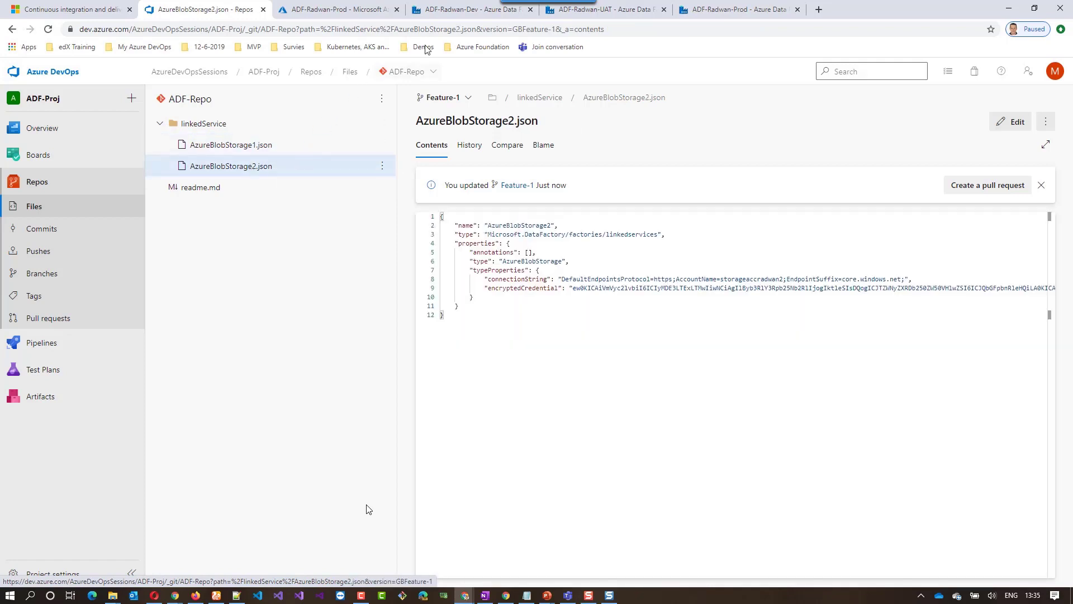
Step: Return to ADF-Radwan-Dev, open the Binary2 sink dataset and browse its storage account for a file path
{"action": "left_click", "coordinate": [450, 11]}
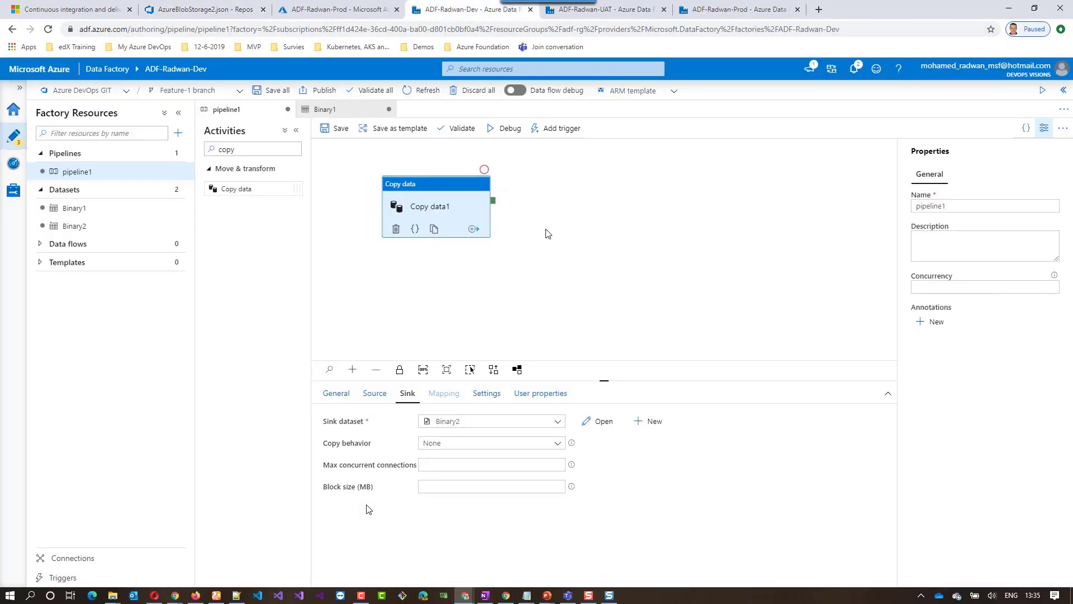
{"action": "left_click", "coordinate": [602, 420]}
{"action": "left_click", "coordinate": [604, 377]}
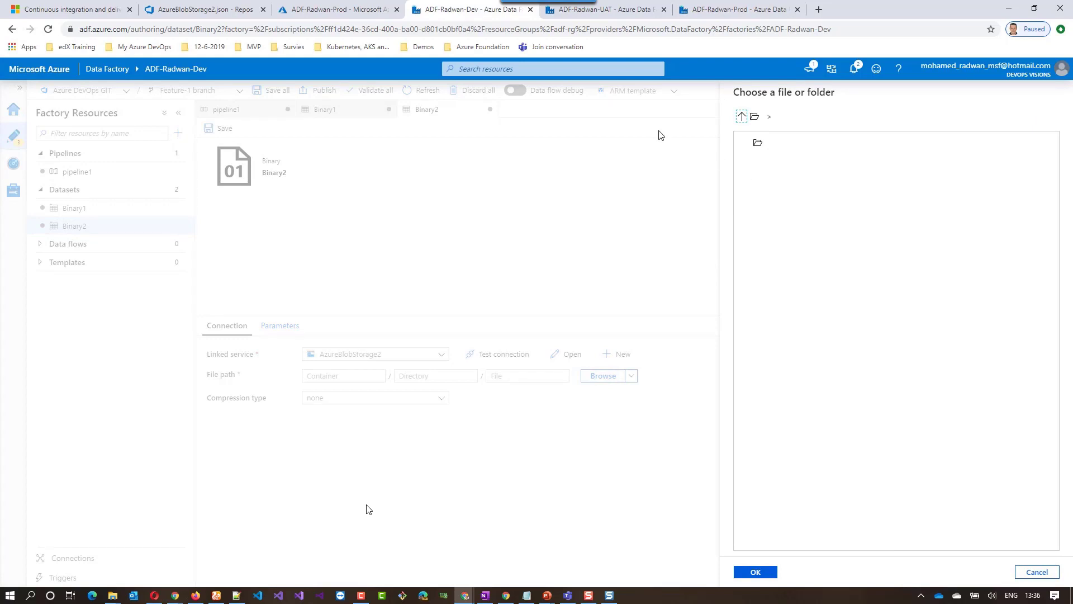
Step: Switch to the Azure portal and create a blob container named mydesfolder1 in the storageaccradwan2 account of resource group adf-rg
{"action": "left_click", "coordinate": [300, 8]}
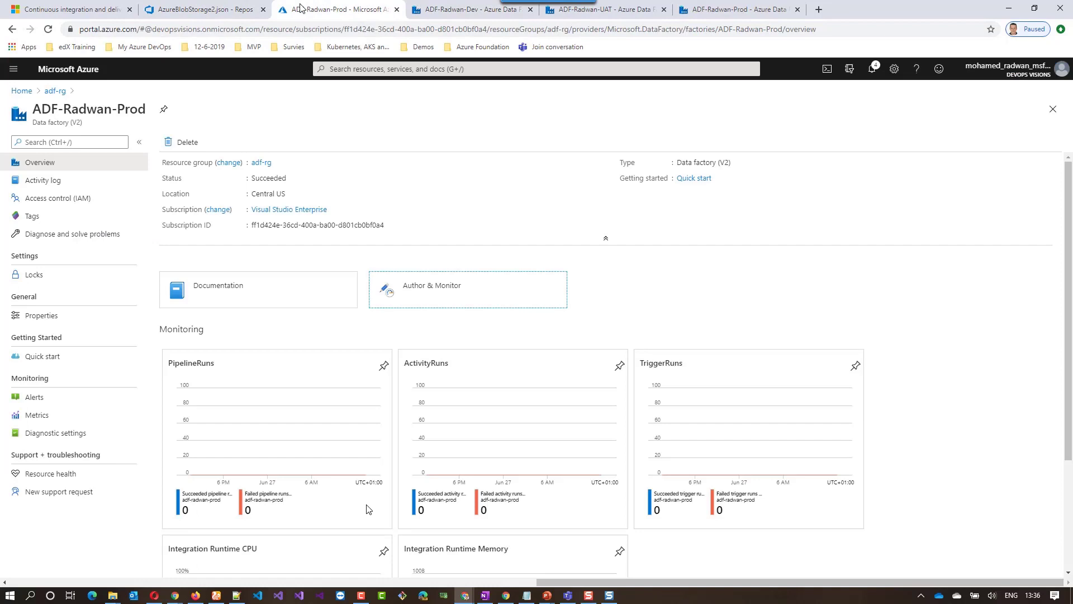
{"action": "left_click", "coordinate": [55, 91]}
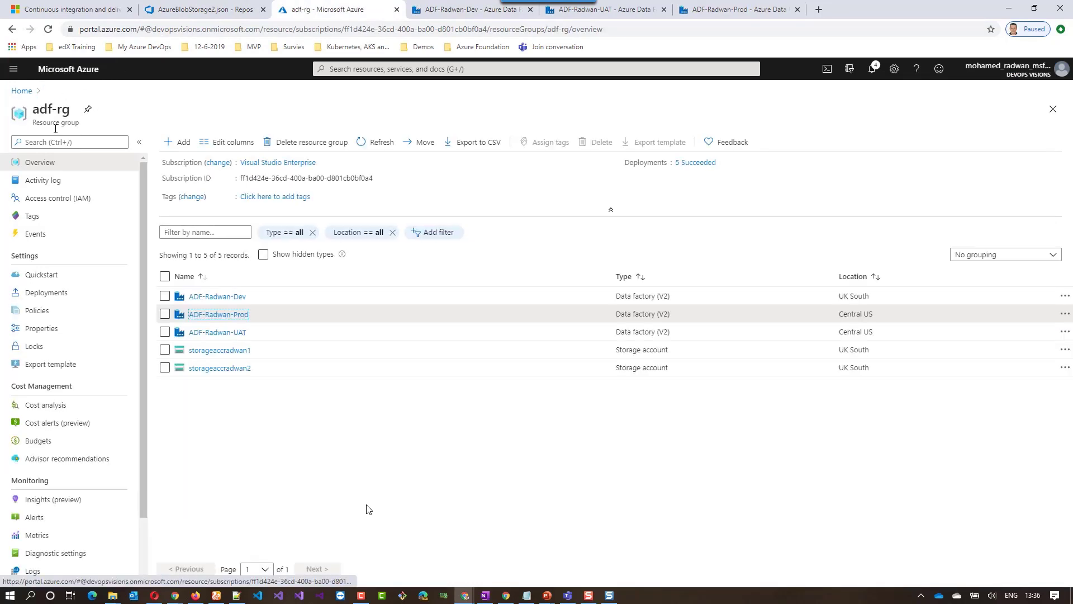
{"action": "left_click", "coordinate": [222, 369]}
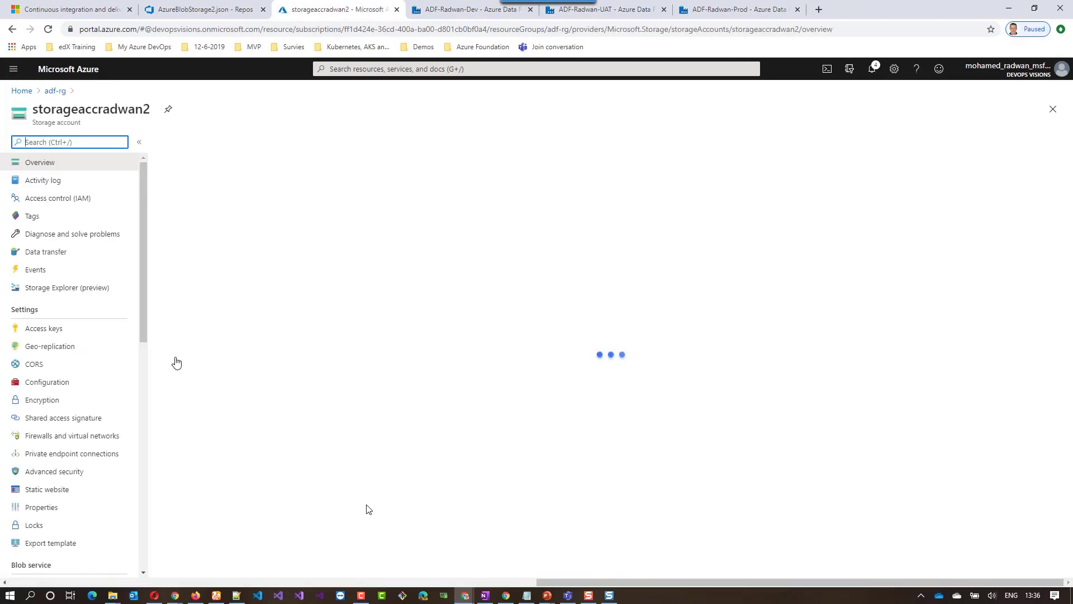
{"action": "left_click", "coordinate": [87, 288]}
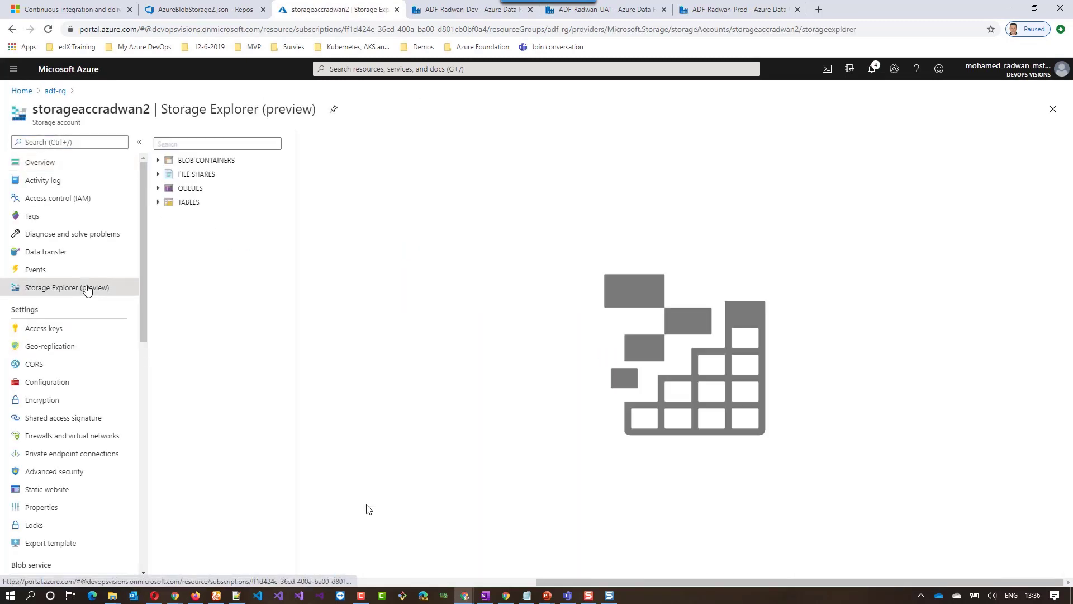
{"action": "left_click", "coordinate": [159, 162]}
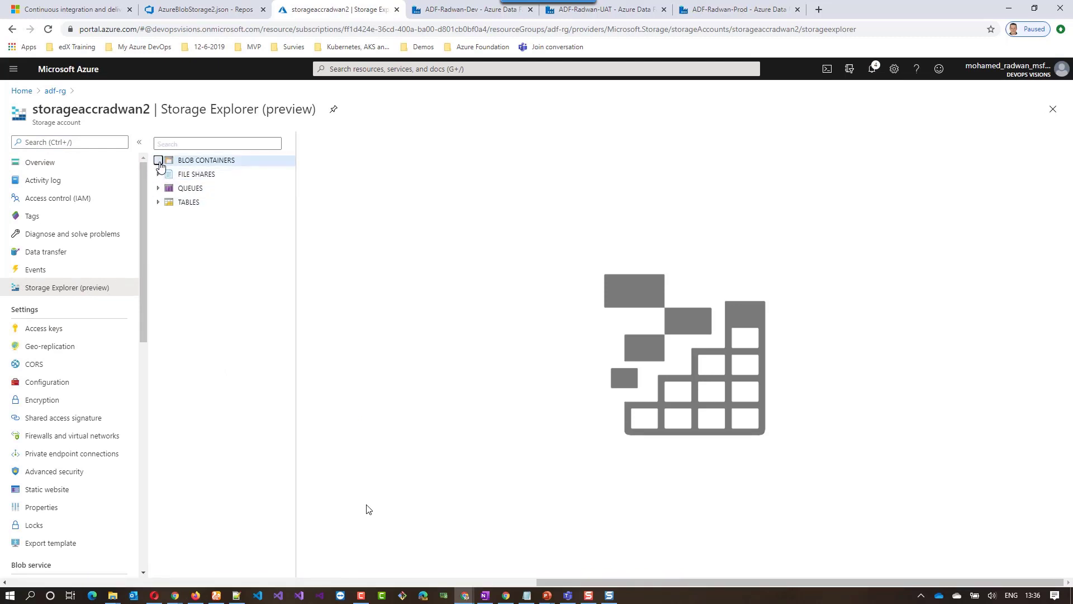
{"action": "right_click", "coordinate": [192, 163]}
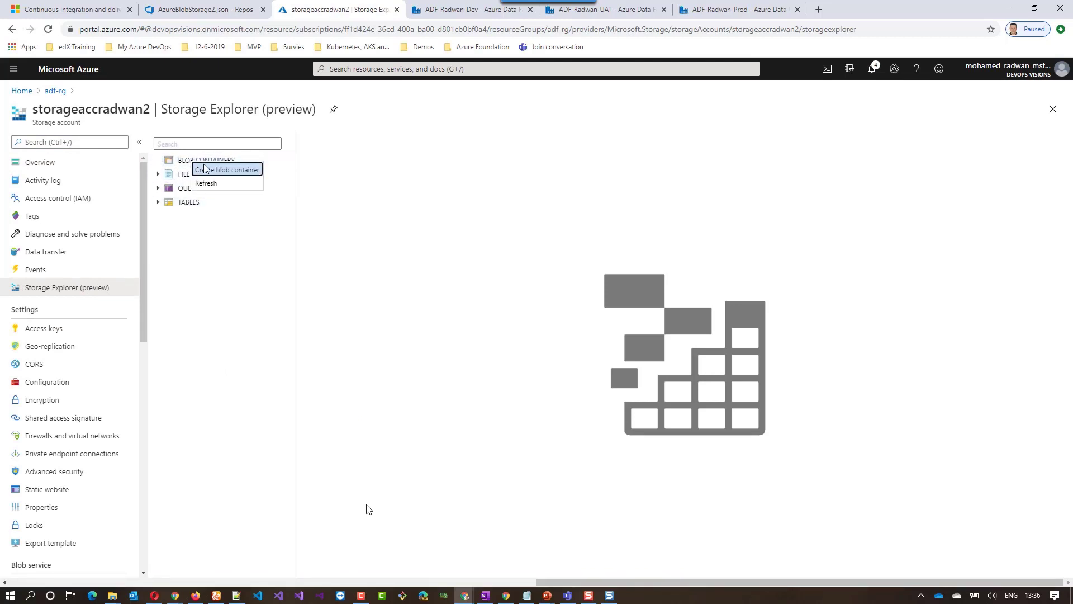
{"action": "left_click", "coordinate": [218, 170]}
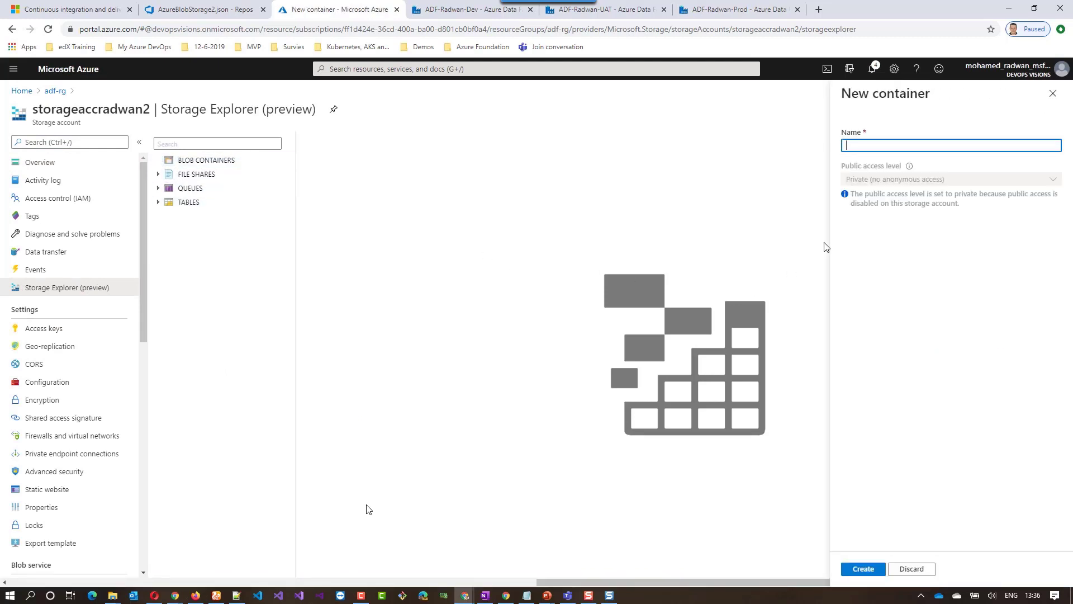
{"action": "type", "text": "mydesfolder1"}
{"action": "left_click", "coordinate": [863, 569]}
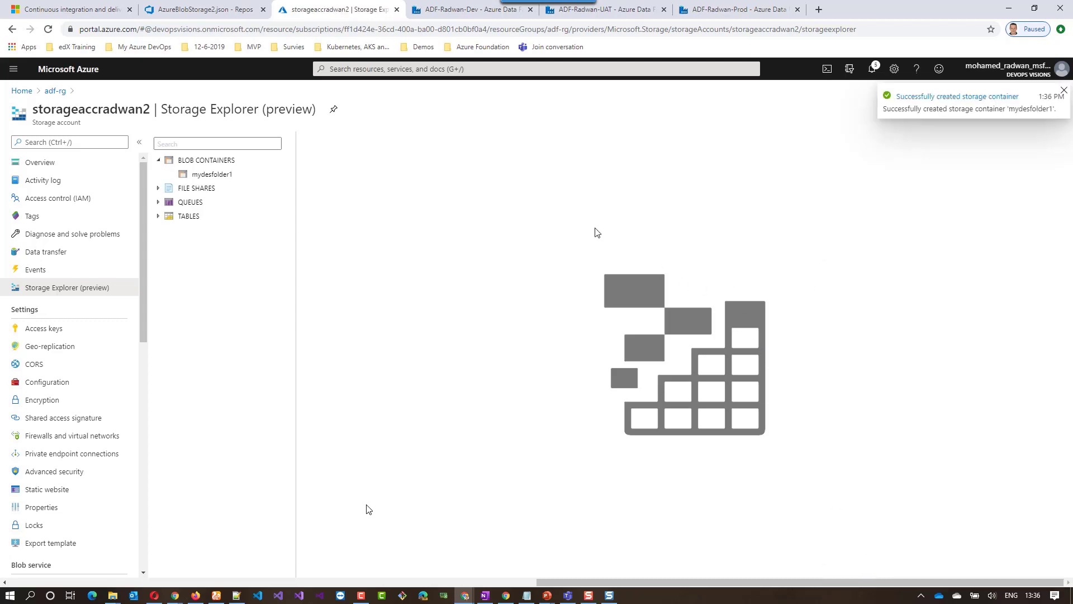
Step: Return to ADF-Radwan-Dev, set the Binary2 dataset's file path to the mydesfolder1 container and save all resources
{"action": "left_click", "coordinate": [452, 16]}
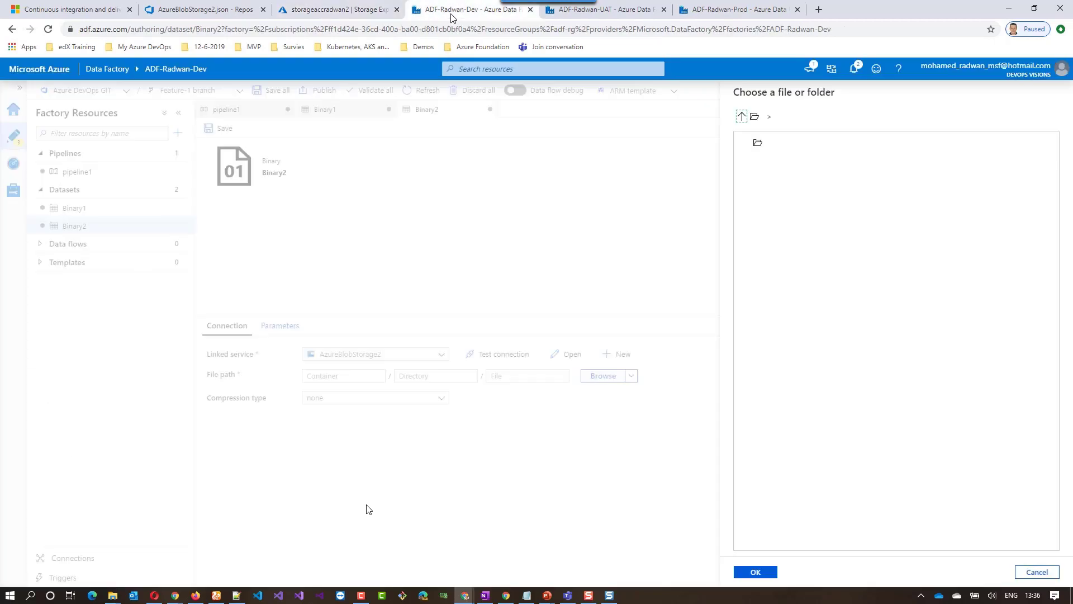
{"action": "left_click", "coordinate": [740, 119]}
{"action": "left_click", "coordinate": [796, 159]}
{"action": "left_click", "coordinate": [759, 573]}
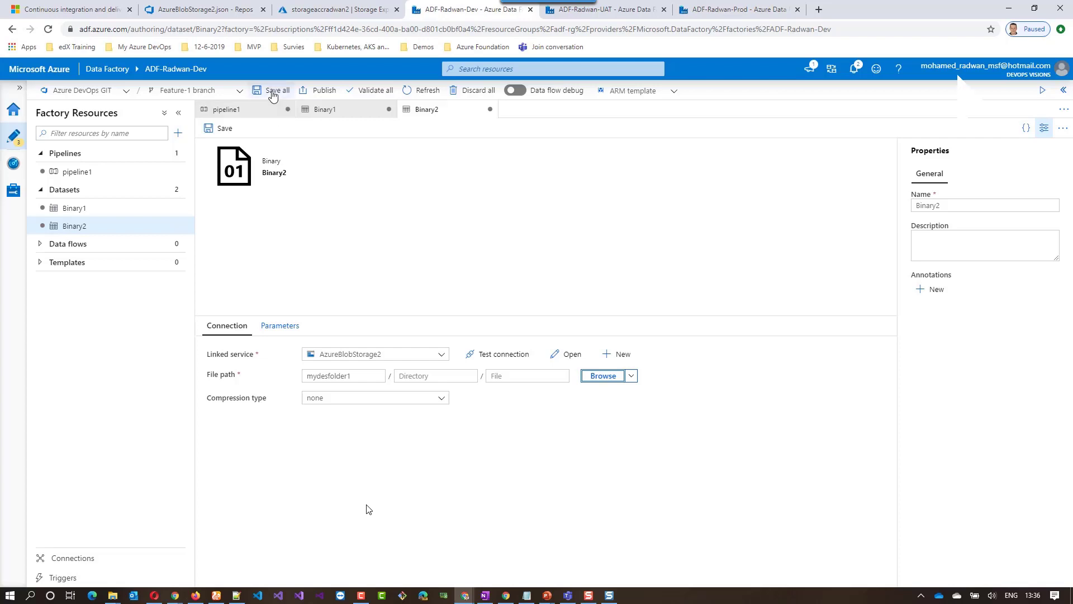
{"action": "left_click", "coordinate": [271, 90]}
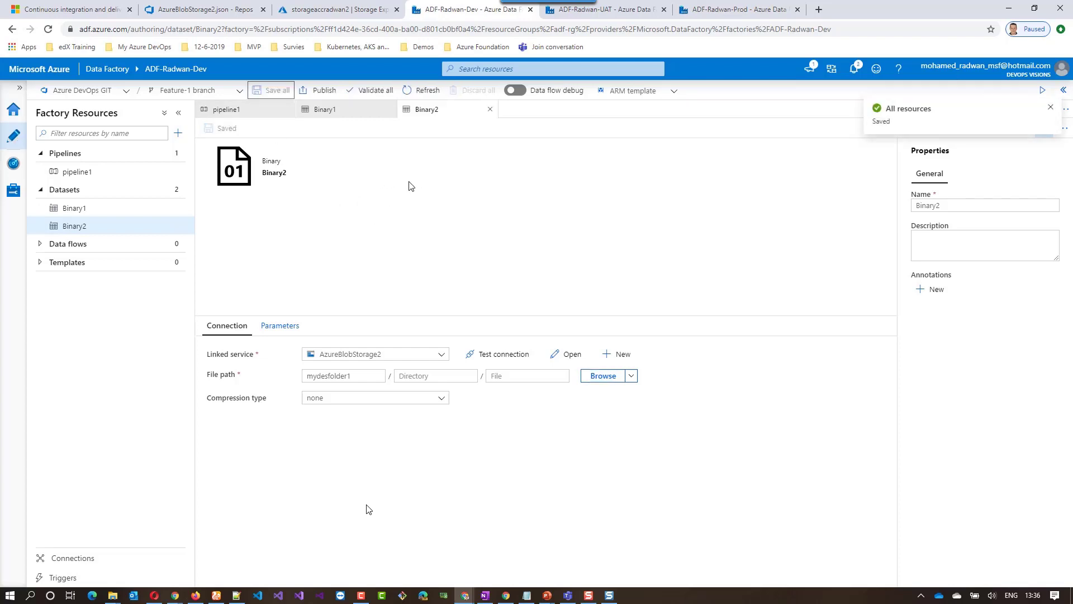
Step: Switch to ADF-Repo in Azure DevOps, refresh the Feature-1 branch and view the contents of the dataset folder
{"action": "left_click", "coordinate": [204, 10]}
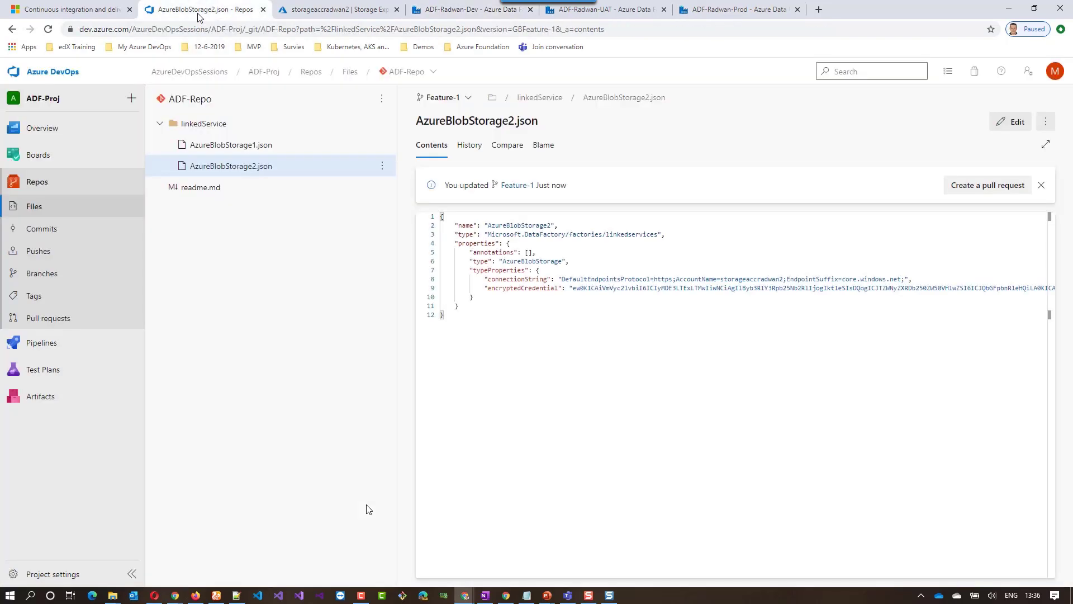
{"action": "left_click", "coordinate": [48, 29]}
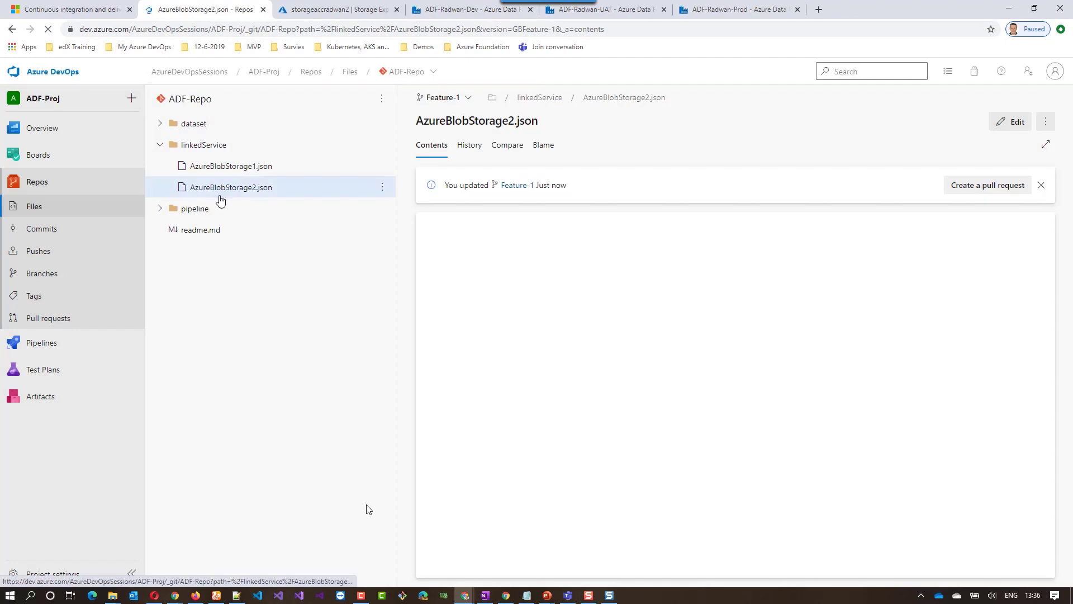
{"action": "left_click", "coordinate": [161, 147]}
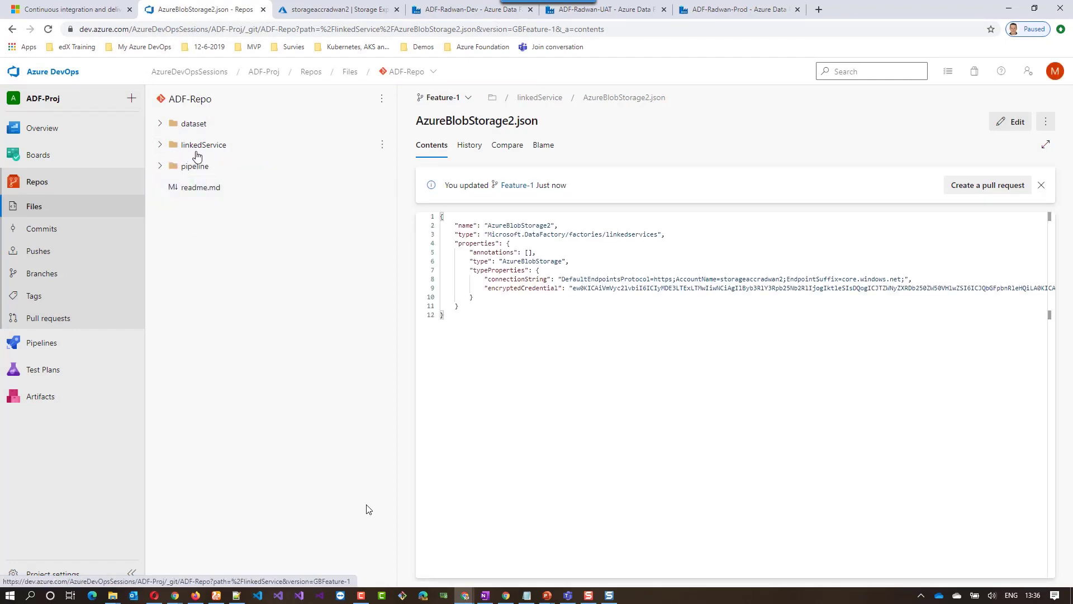
{"action": "left_click", "coordinate": [198, 128]}
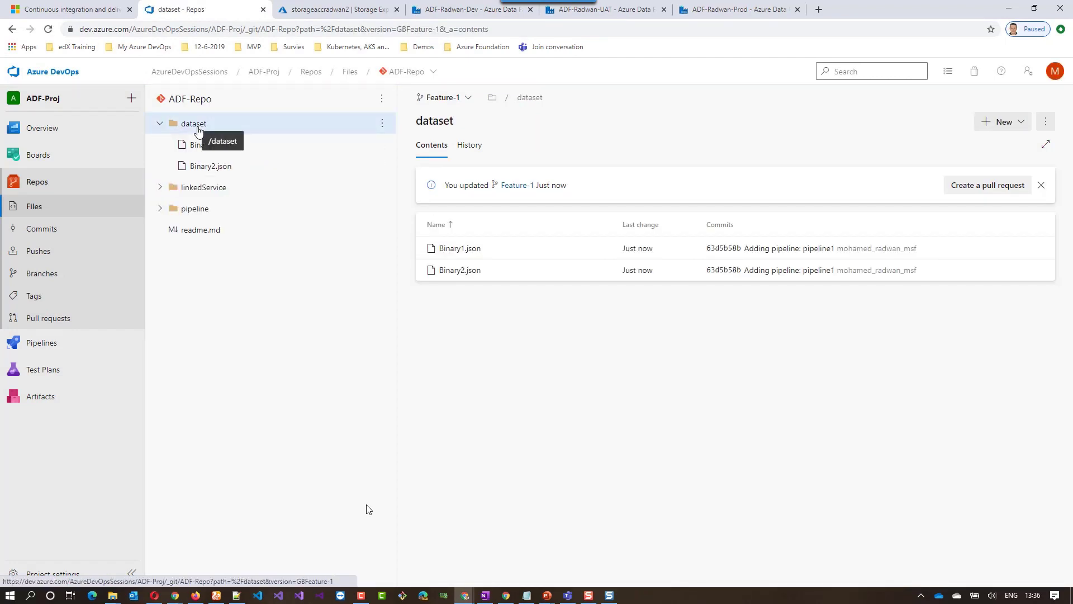
Step: Examine pipeline1.json in the pipeline folder of Feature-1 and go back to the dataset folder's file list
{"action": "left_click", "coordinate": [200, 212]}
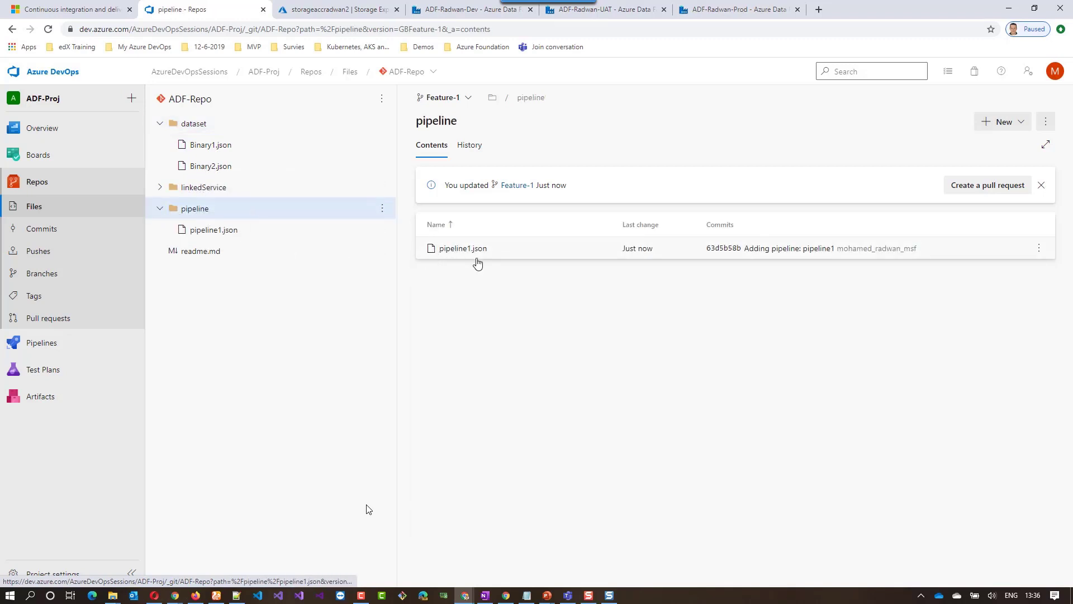
{"action": "left_click", "coordinate": [475, 254]}
{"action": "scroll", "coordinate": [629, 295], "scroll_direction": "down", "scroll_amount": 3}
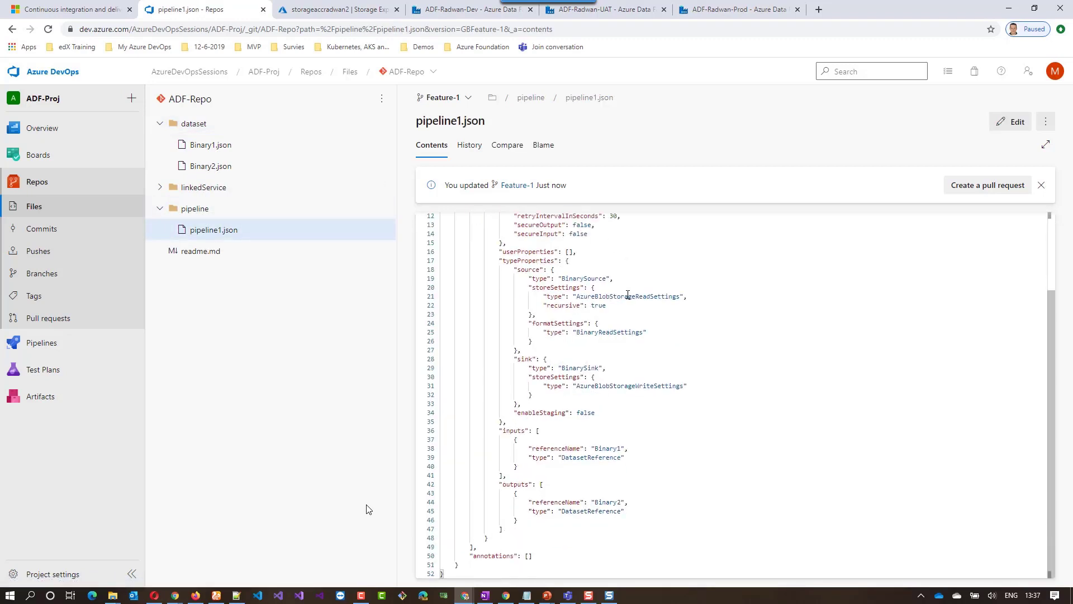
{"action": "scroll", "coordinate": [616, 314], "scroll_direction": "up", "scroll_amount": 3}
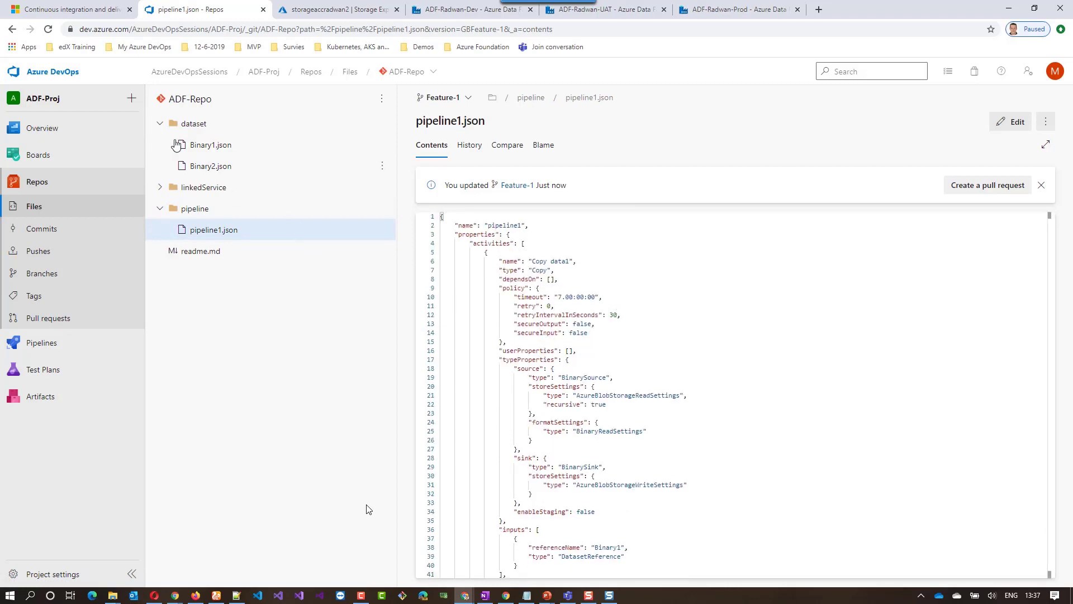
{"action": "left_click", "coordinate": [161, 123]}
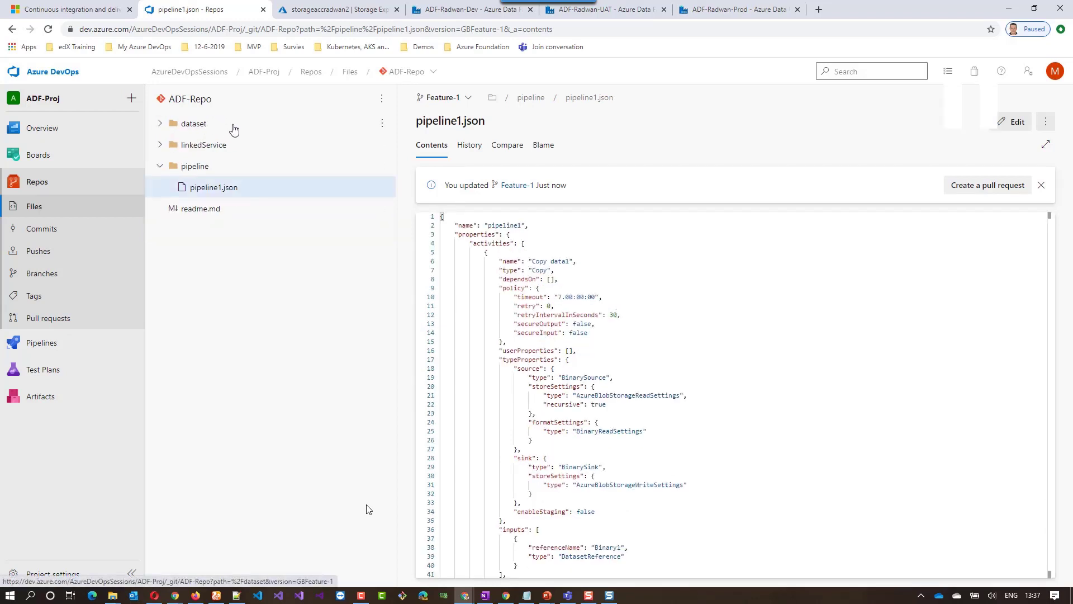
{"action": "left_click", "coordinate": [200, 130]}
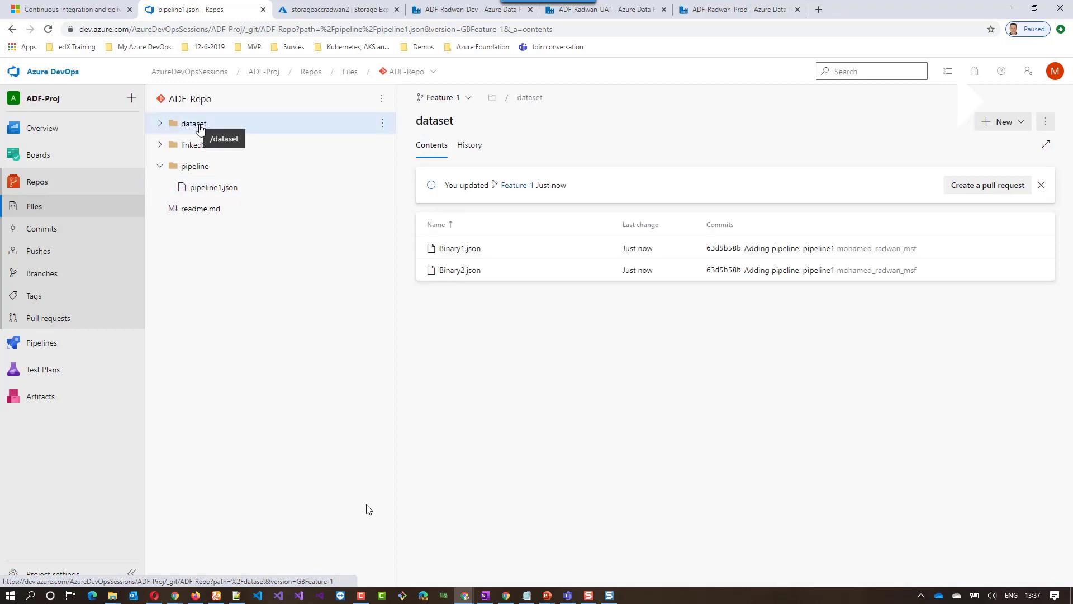
Step: Examine the JSON definitions of Binary1.json and Binary2.json in the dataset folder of Feature-1
{"action": "left_click", "coordinate": [484, 252]}
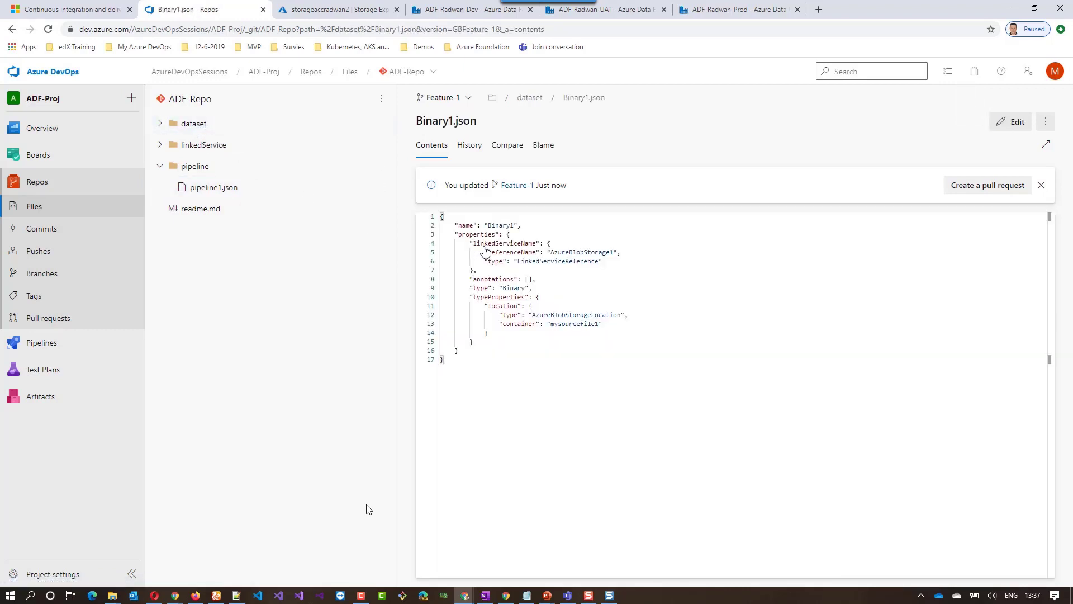
{"action": "left_click", "coordinate": [161, 123]}
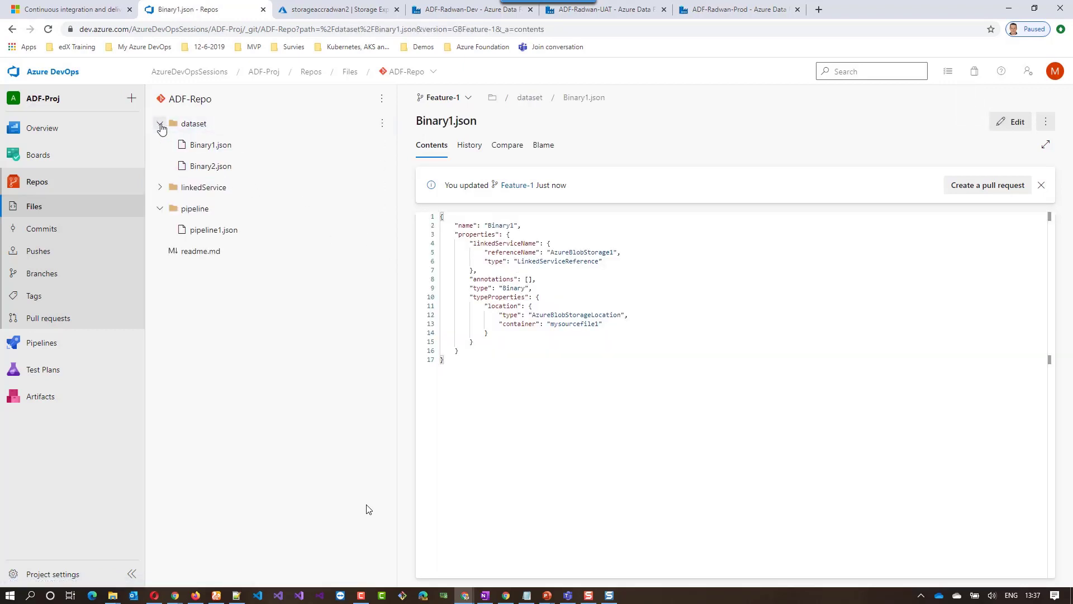
{"action": "left_click", "coordinate": [214, 166]}
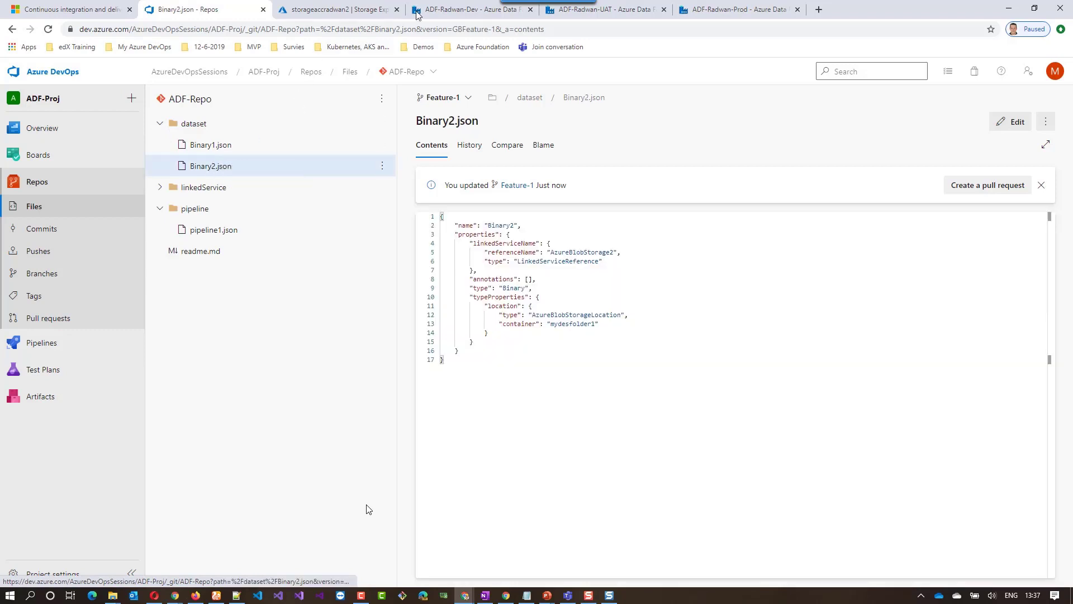
Step: Switch to ADF-Radwan-Dev in Data Factory and validate pipeline1
{"action": "left_click", "coordinate": [440, 9]}
{"action": "left_click", "coordinate": [249, 112]}
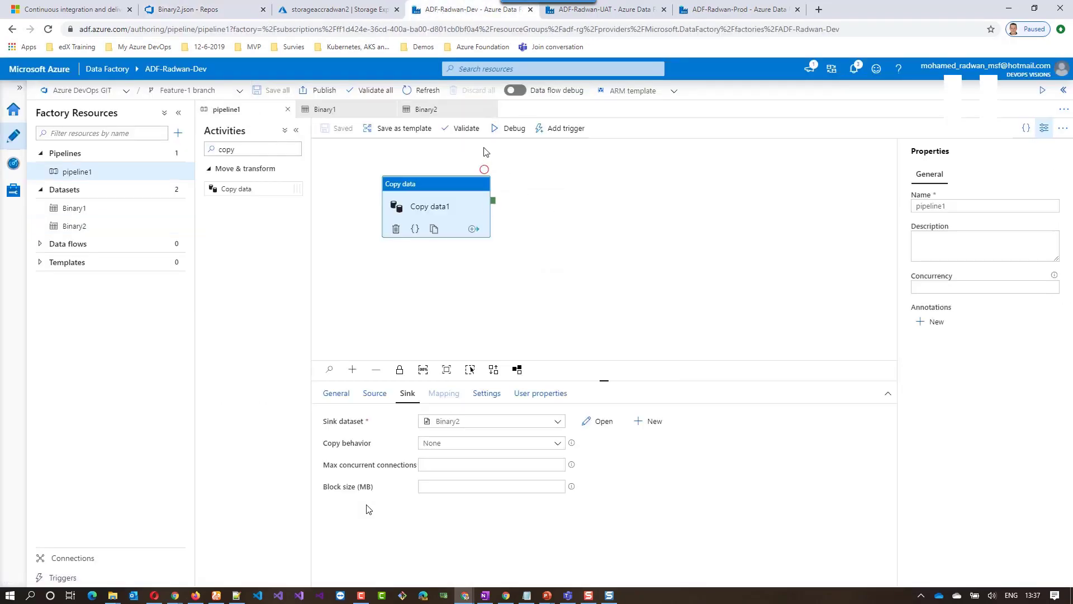
{"action": "left_click", "coordinate": [466, 130]}
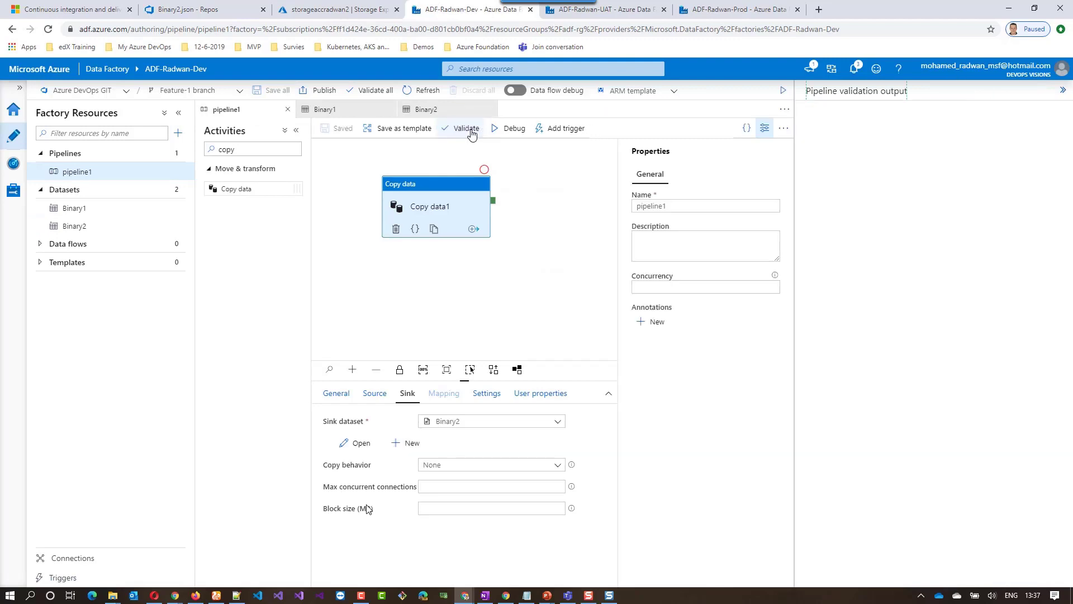
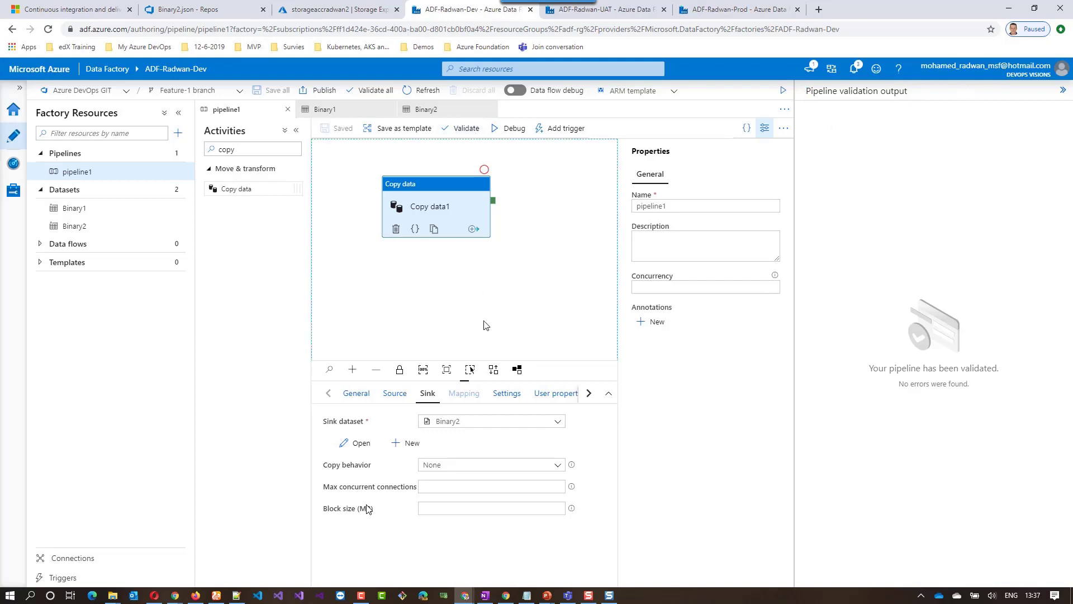
Step: Clear the sink dataset of the Copy data1 activity, validate pipeline1 and review the errors against its source and sink settings
{"action": "left_click", "coordinate": [559, 423]}
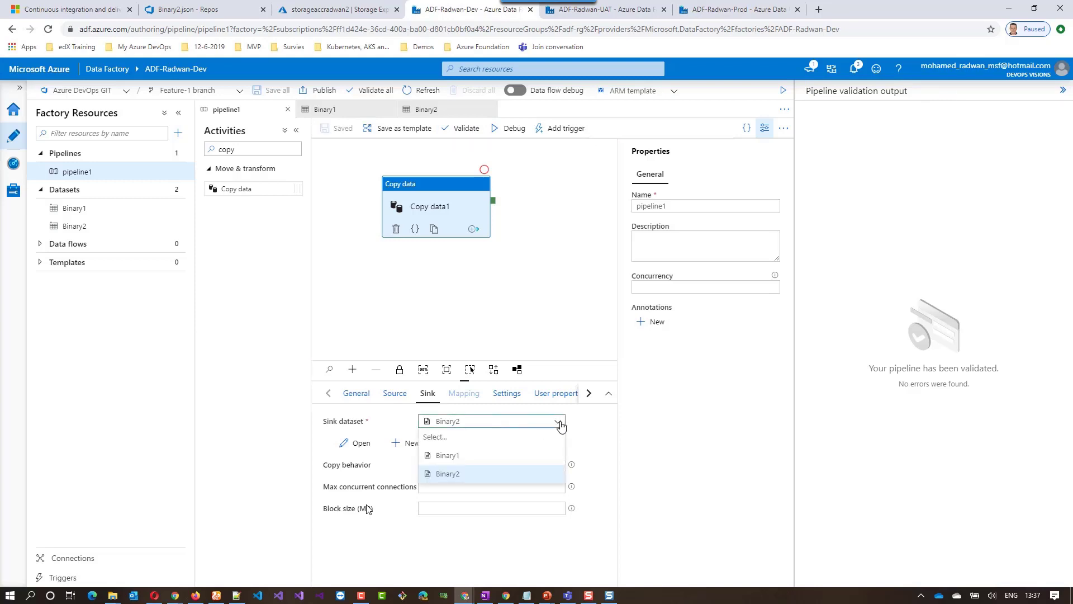
{"action": "left_click", "coordinate": [498, 437]}
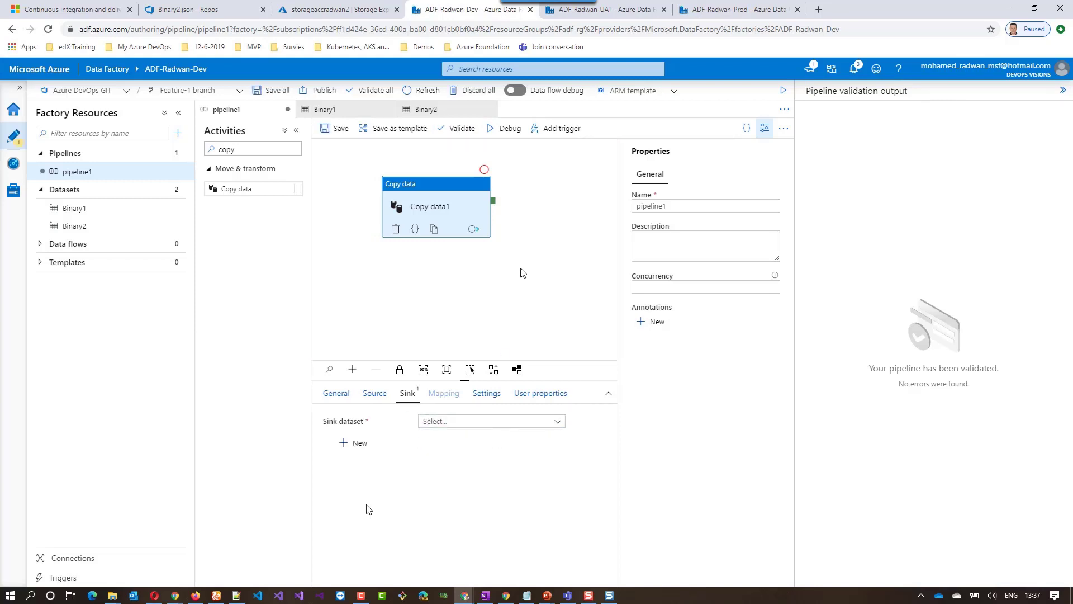
{"action": "left_click", "coordinate": [455, 128]}
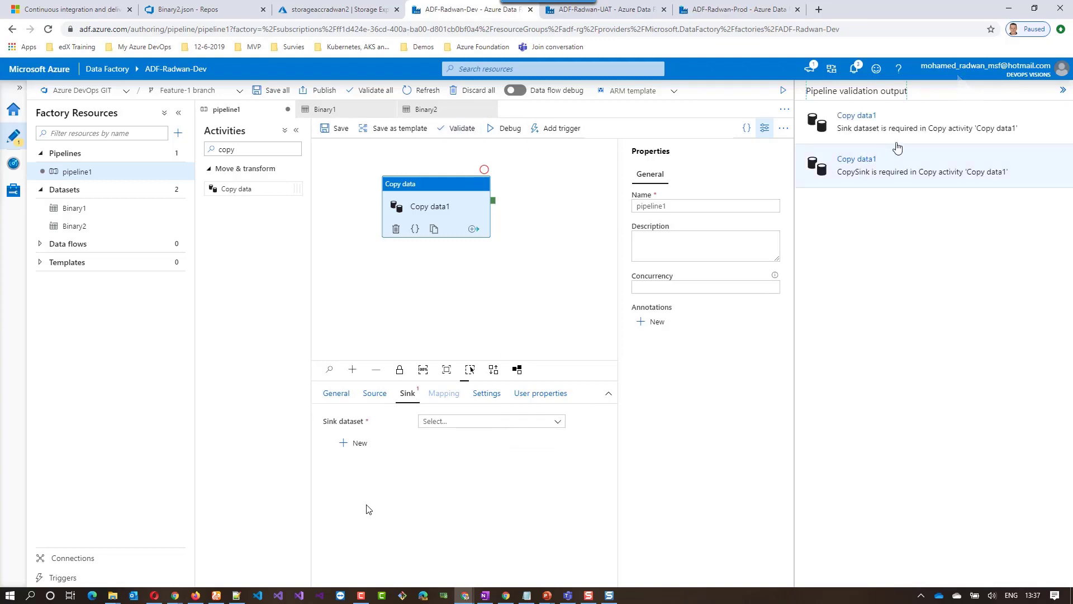
{"action": "left_click", "coordinate": [901, 122]}
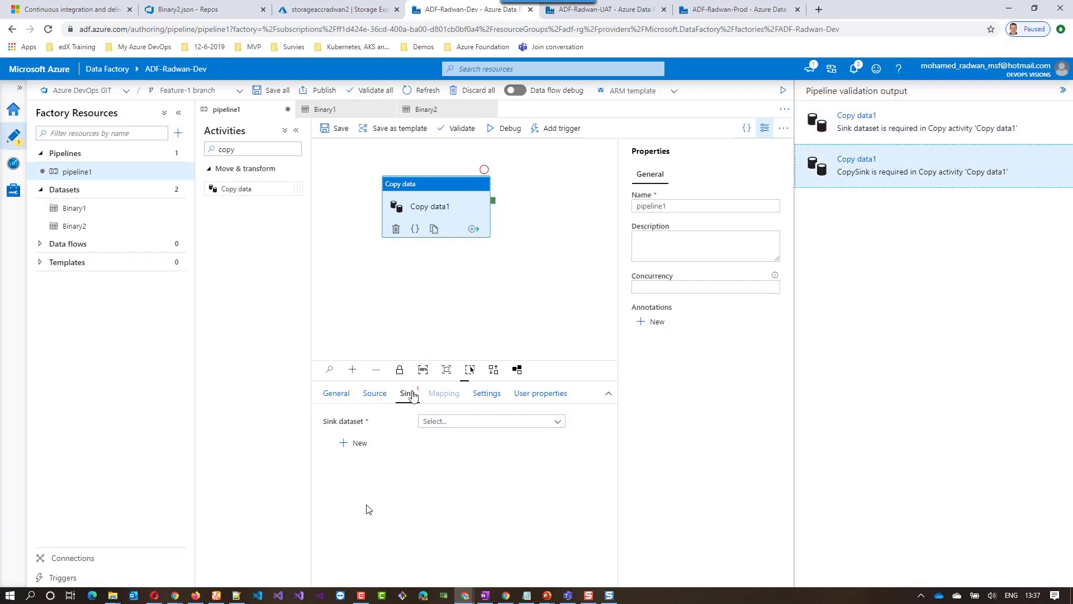
{"action": "left_click", "coordinate": [375, 393]}
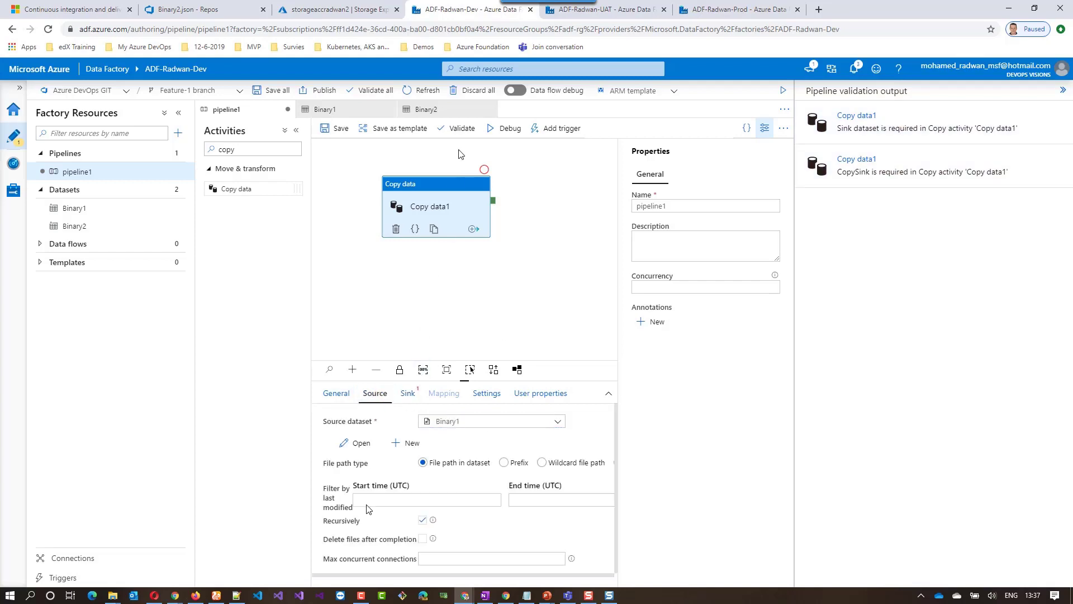
{"action": "left_click", "coordinate": [865, 129]}
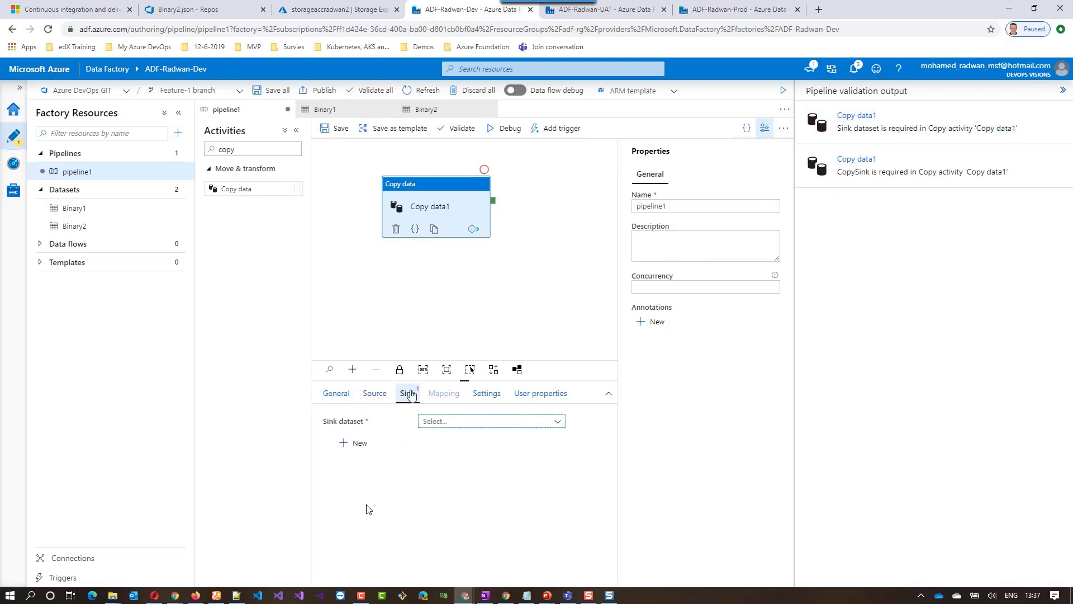
Step: Set the sink dataset of Copy data1 to Binary2 and validate the whole factory
{"action": "left_click", "coordinate": [447, 423]}
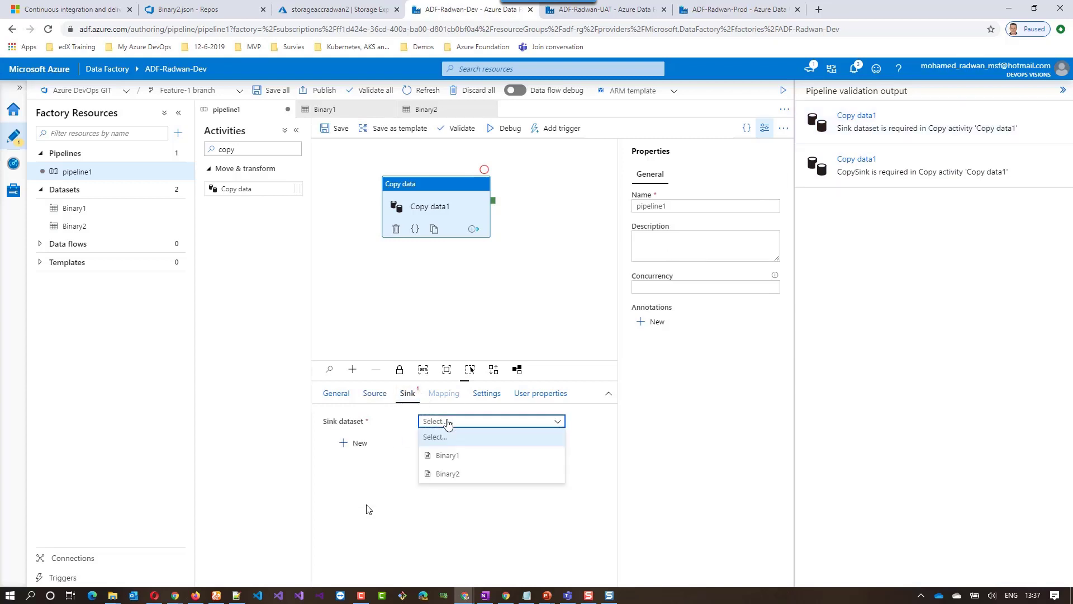
{"action": "left_click", "coordinate": [460, 479]}
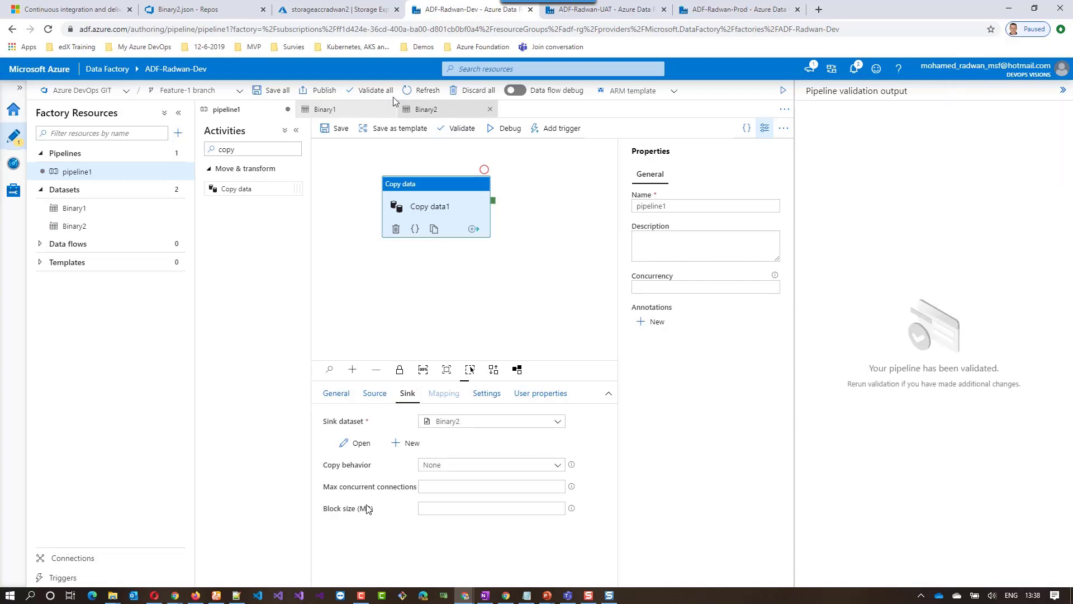
{"action": "left_click", "coordinate": [371, 90]}
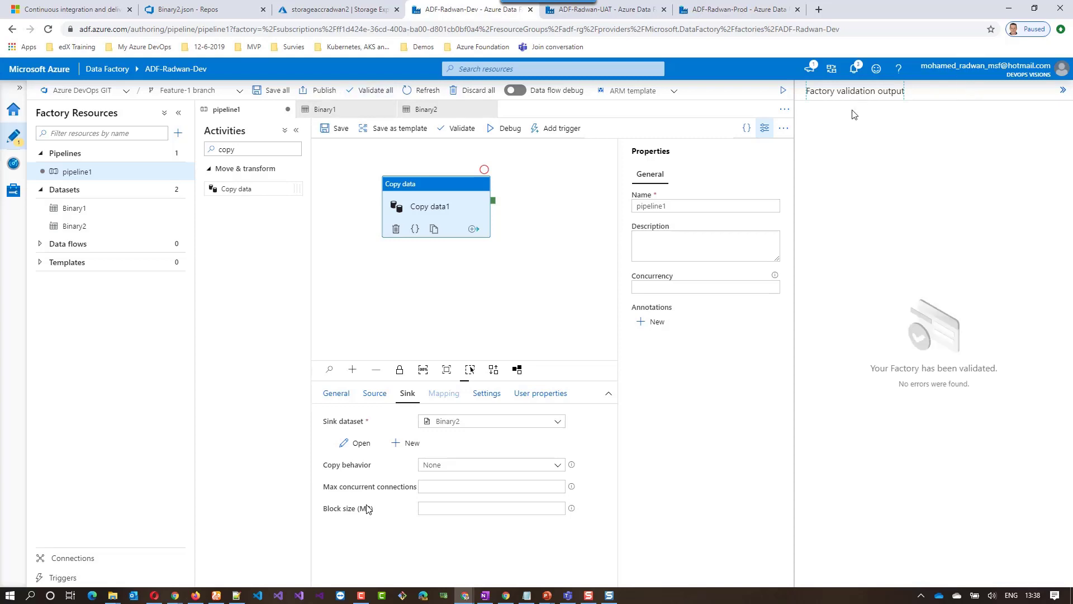
Step: Switch to storageaccradwan2 in the Azure portal, view the contents of the mydesfolder1 container and reload the page
{"action": "left_click", "coordinate": [317, 10]}
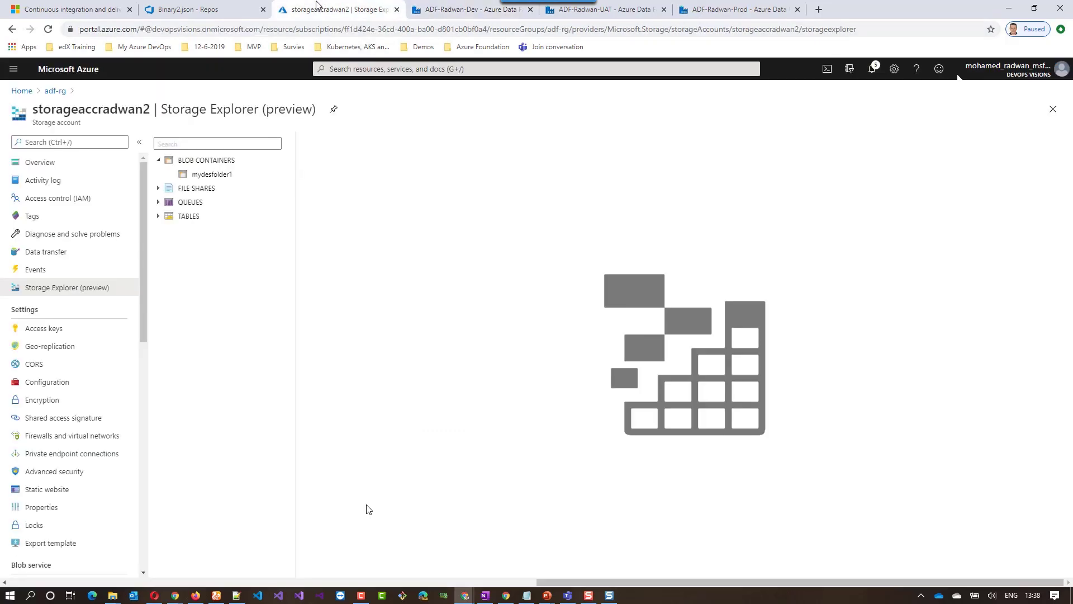
{"action": "left_click", "coordinate": [217, 174]}
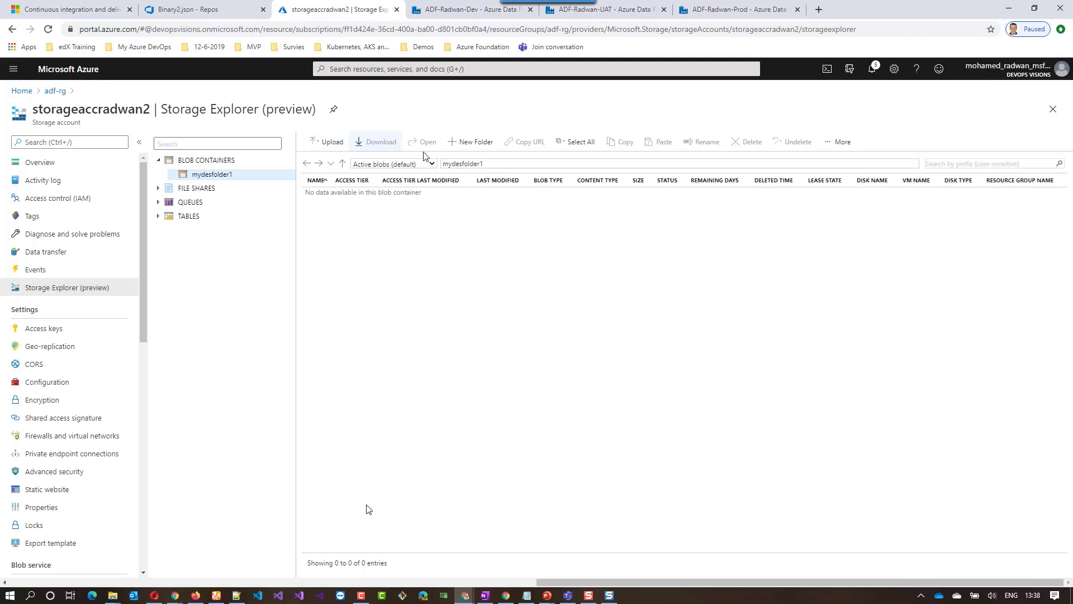
{"action": "left_click", "coordinate": [48, 29]}
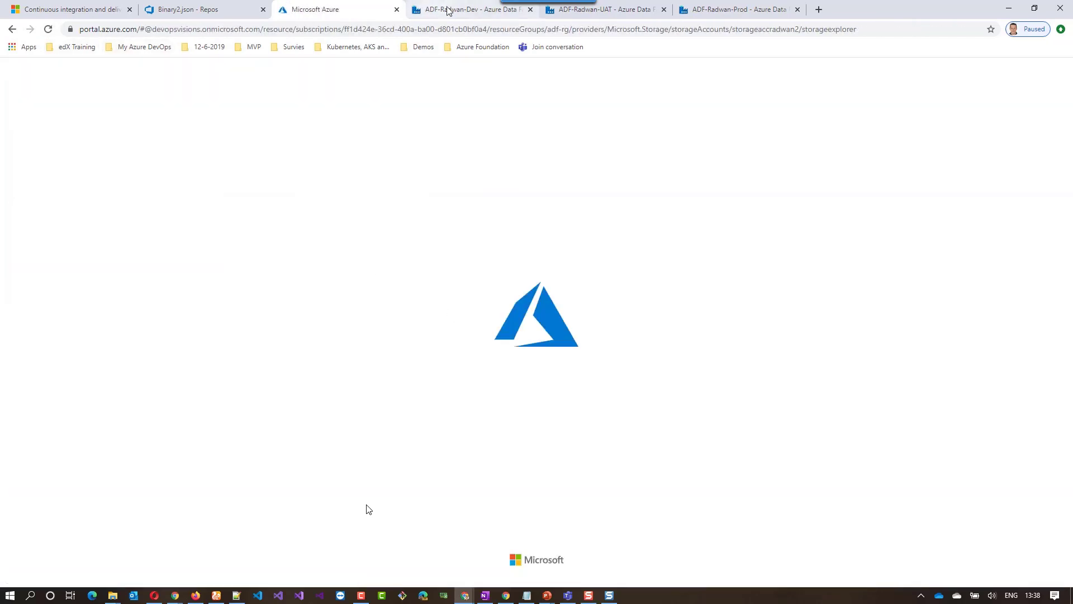
Step: Return to ADF-Radwan-Dev, run pipeline1 in debug mode and check the active debug runs, closing the validation output
{"action": "left_click", "coordinate": [448, 10]}
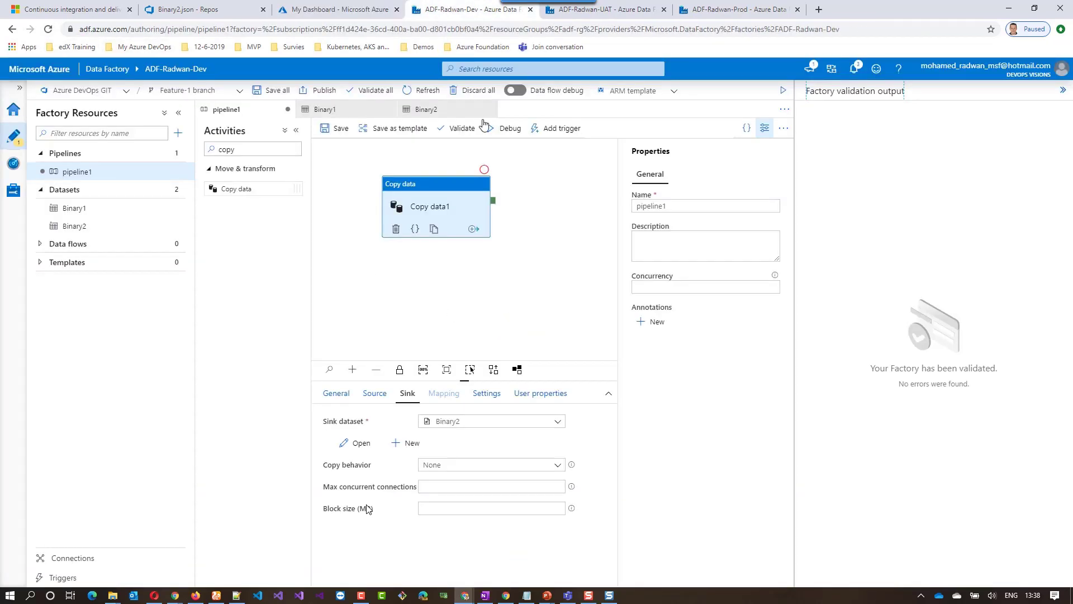
{"action": "left_click", "coordinate": [505, 130]}
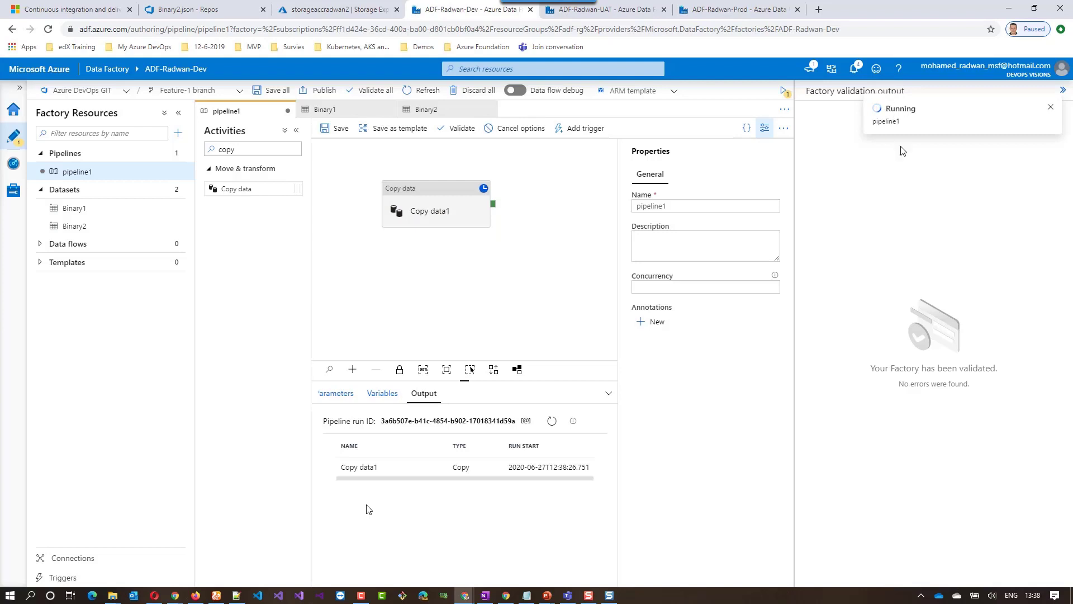
{"action": "left_click", "coordinate": [784, 91]}
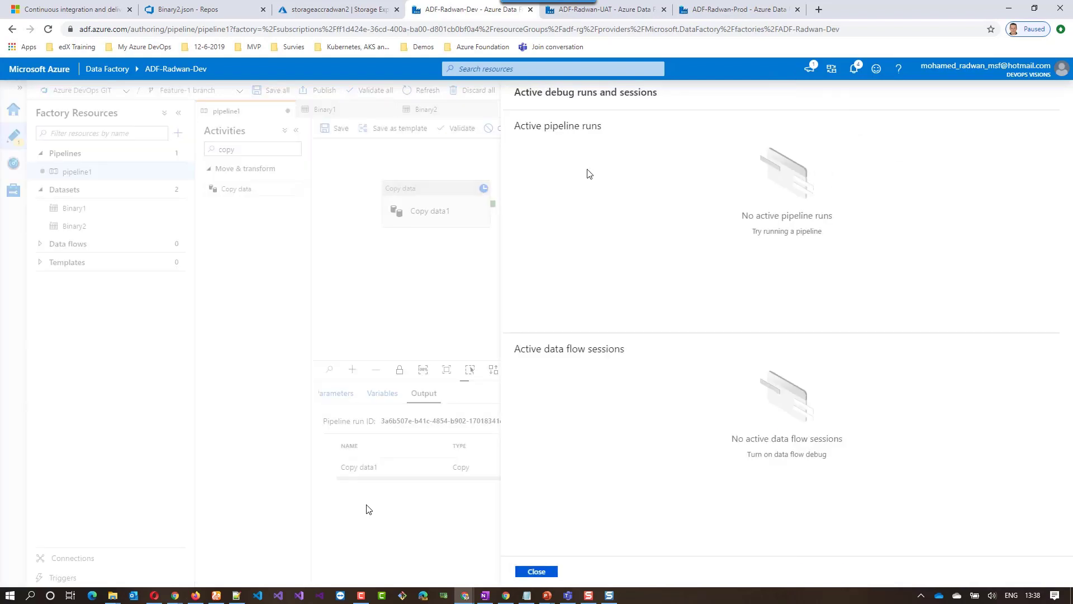
{"action": "left_click", "coordinate": [535, 570]}
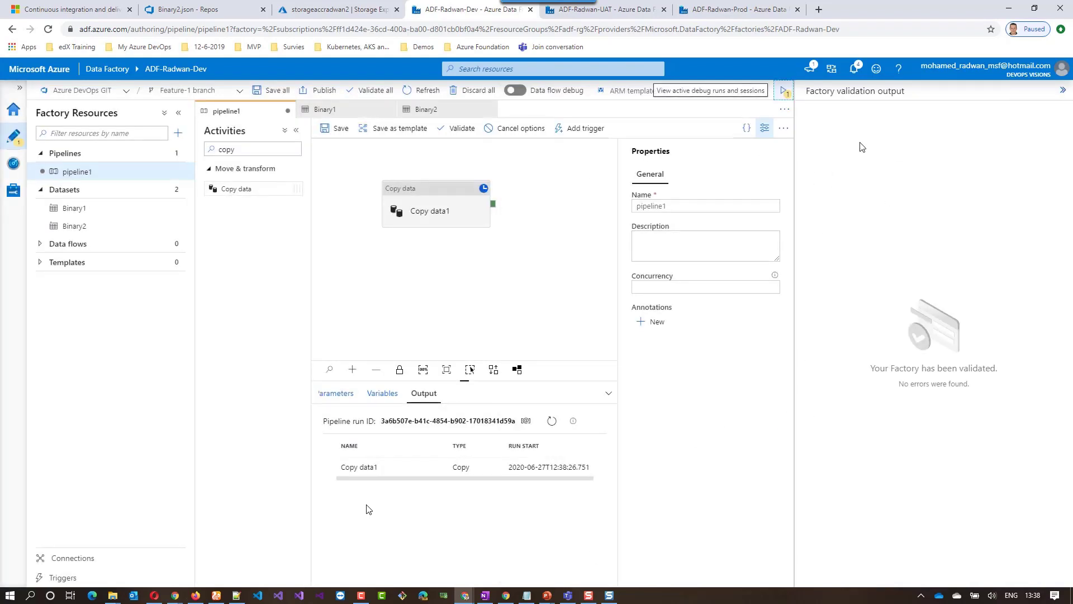
{"action": "left_click", "coordinate": [1064, 92]}
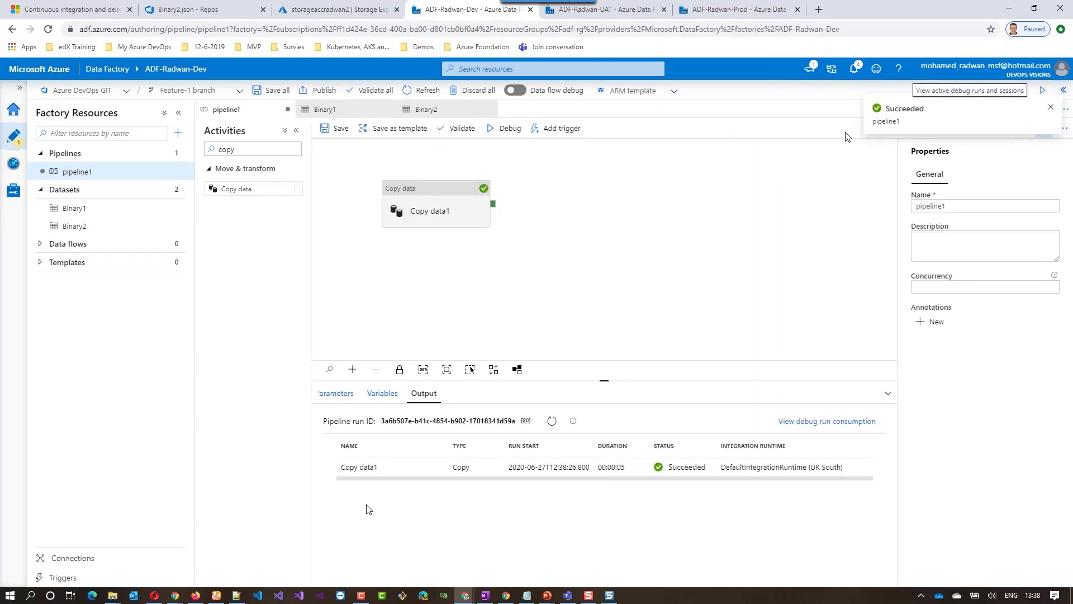
Step: Switch to storageaccradwan2 in the Azure portal, then download and open test.txt from the mydesfolder1 container to check its content
{"action": "left_click", "coordinate": [328, 16]}
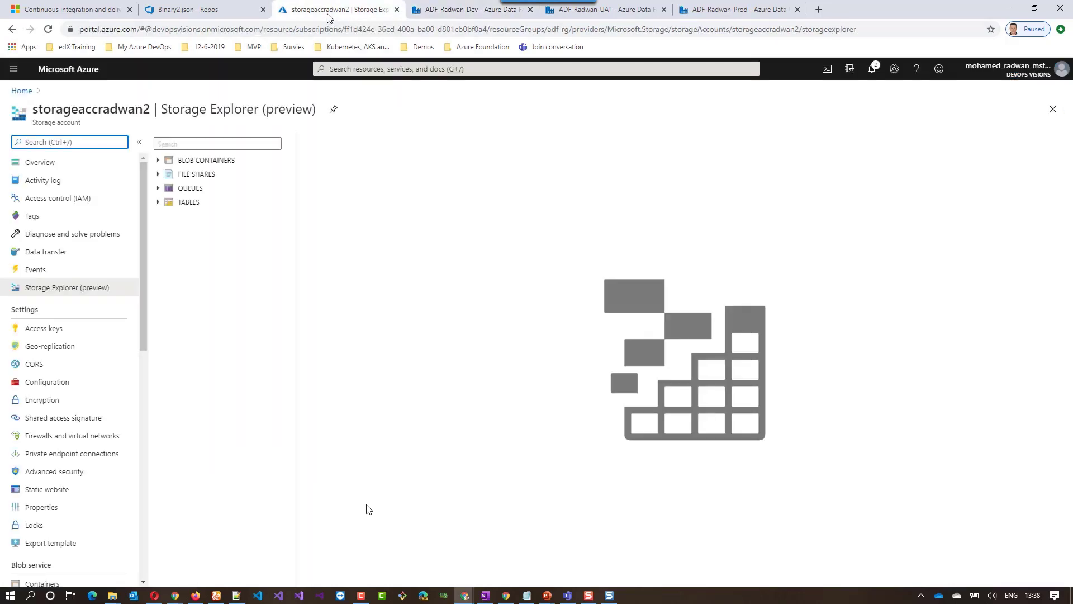
{"action": "double_click", "coordinate": [201, 161]}
{"action": "left_click", "coordinate": [200, 175]}
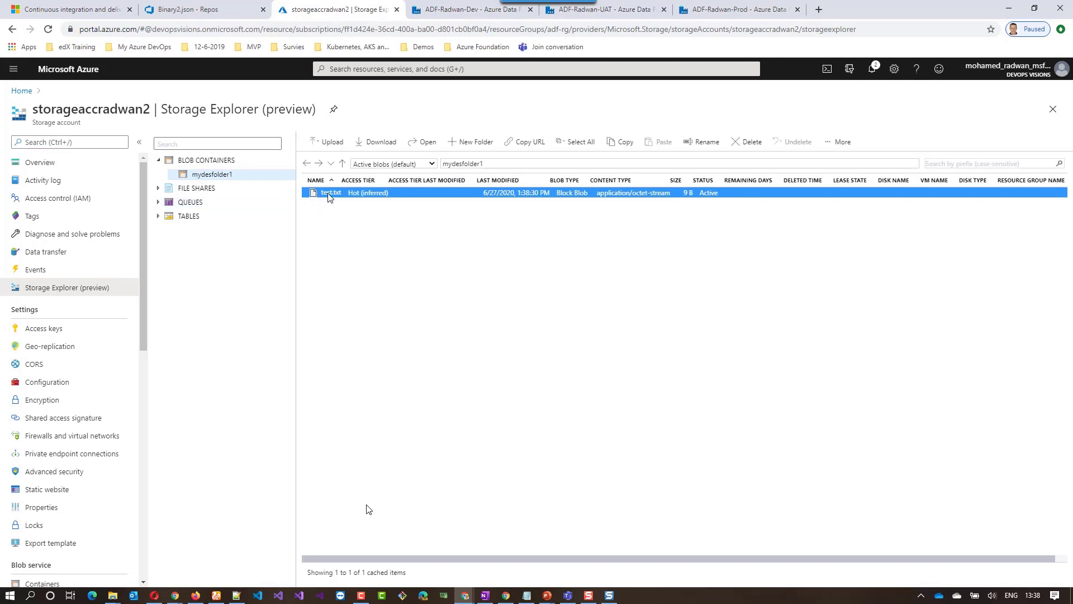
{"action": "double_click", "coordinate": [330, 193]}
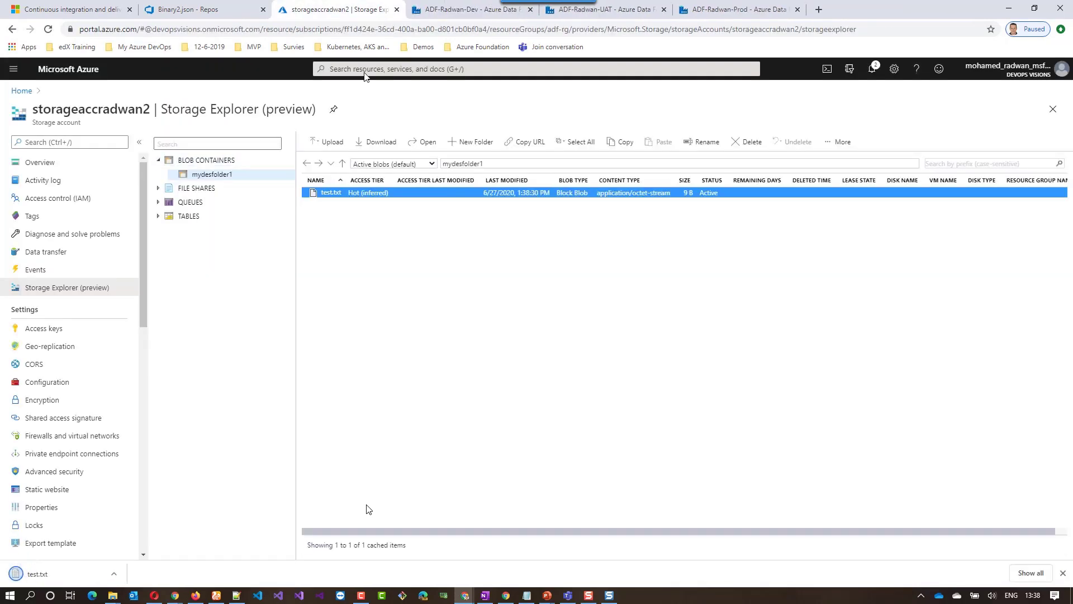
{"action": "left_click", "coordinate": [37, 574]}
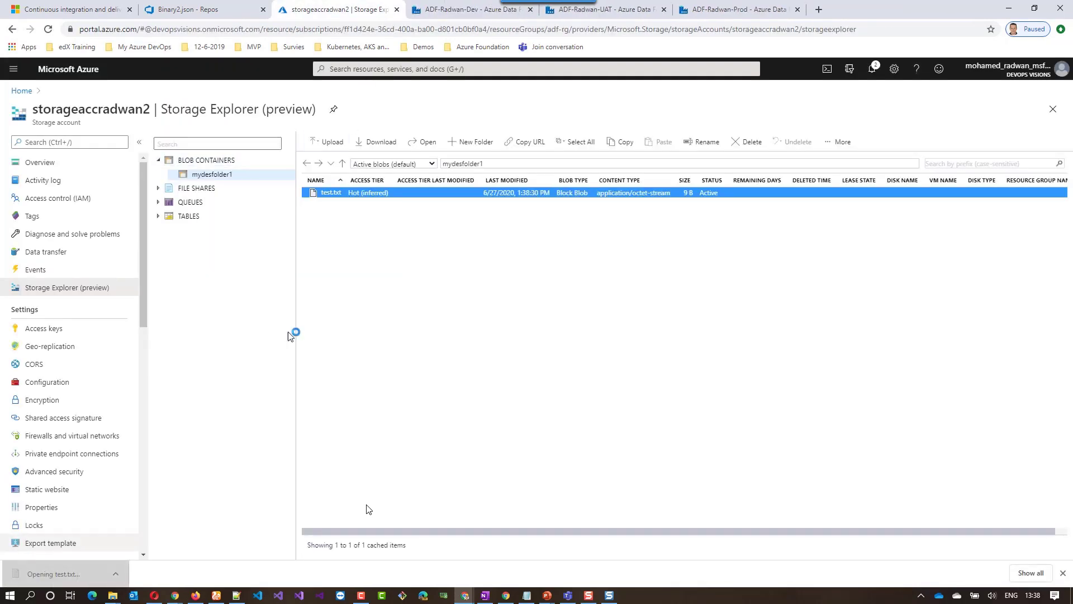
{"action": "left_click", "coordinate": [832, 318]}
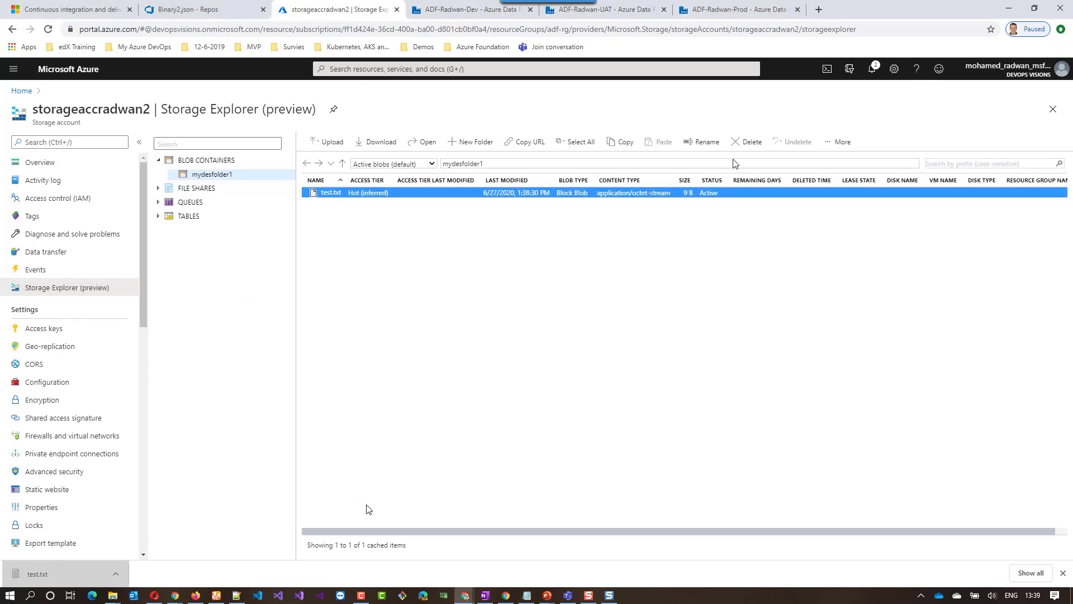
Step: Permanently delete test.txt from the mydesfolder1 container
{"action": "left_click", "coordinate": [748, 143]}
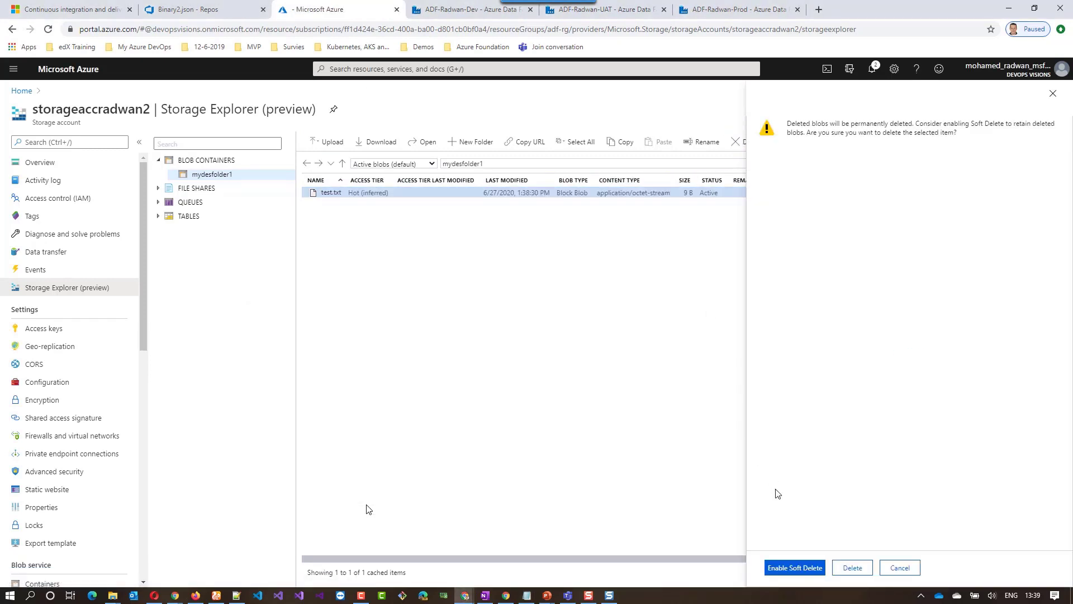
{"action": "left_click", "coordinate": [853, 569]}
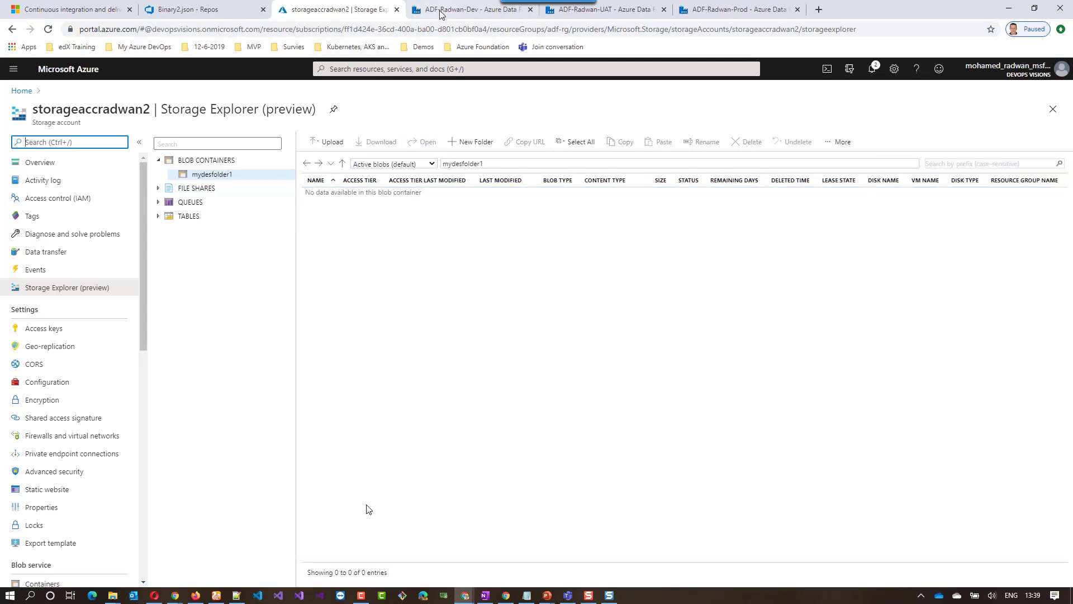
Step: Return to ADF-Radwan-Dev, validate pipeline1 again and save it to the Feature-1 branch
{"action": "key", "text": "ctrl+Tab"}
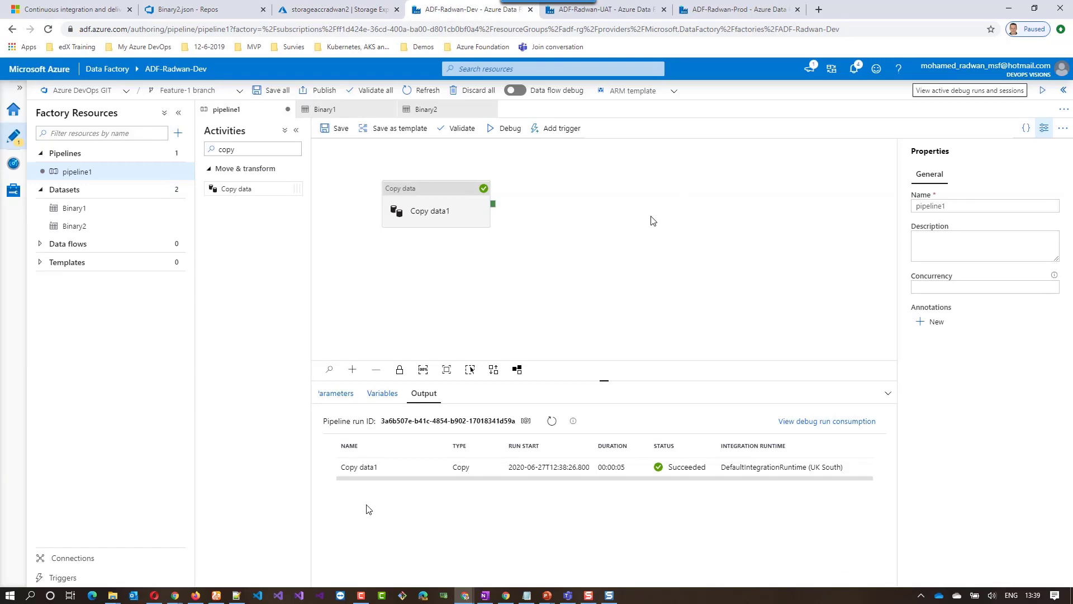
{"action": "left_click", "coordinate": [456, 128]}
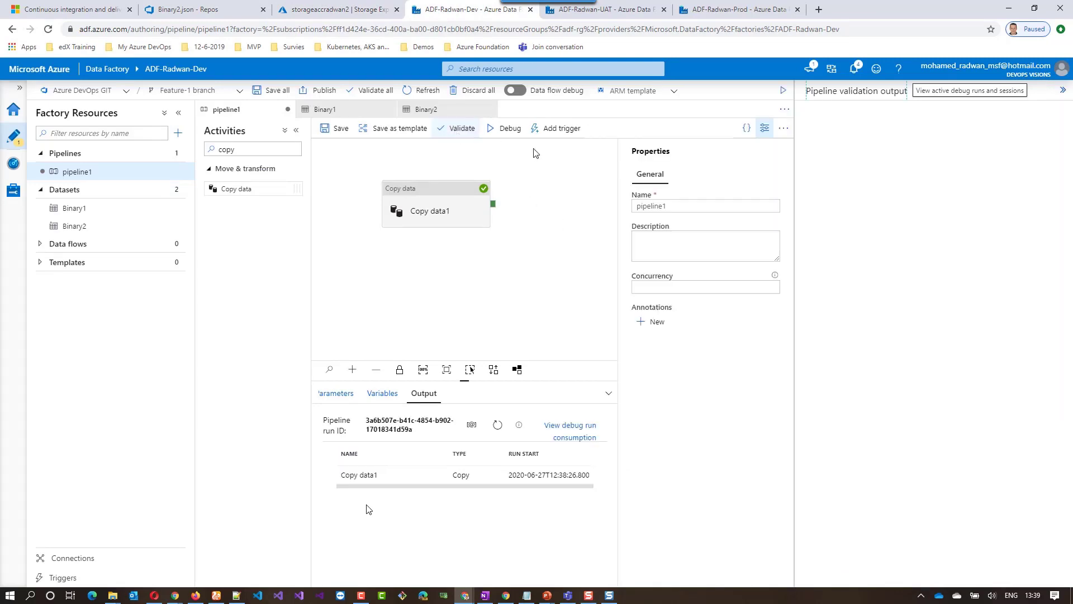
{"action": "left_click", "coordinate": [1063, 90]}
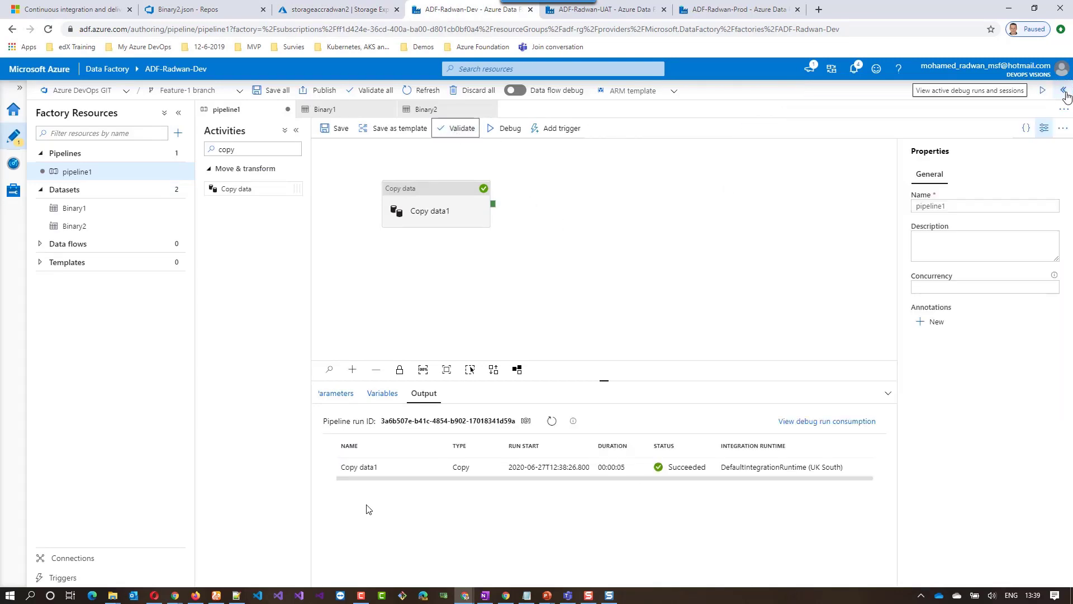
{"action": "left_click", "coordinate": [334, 129]}
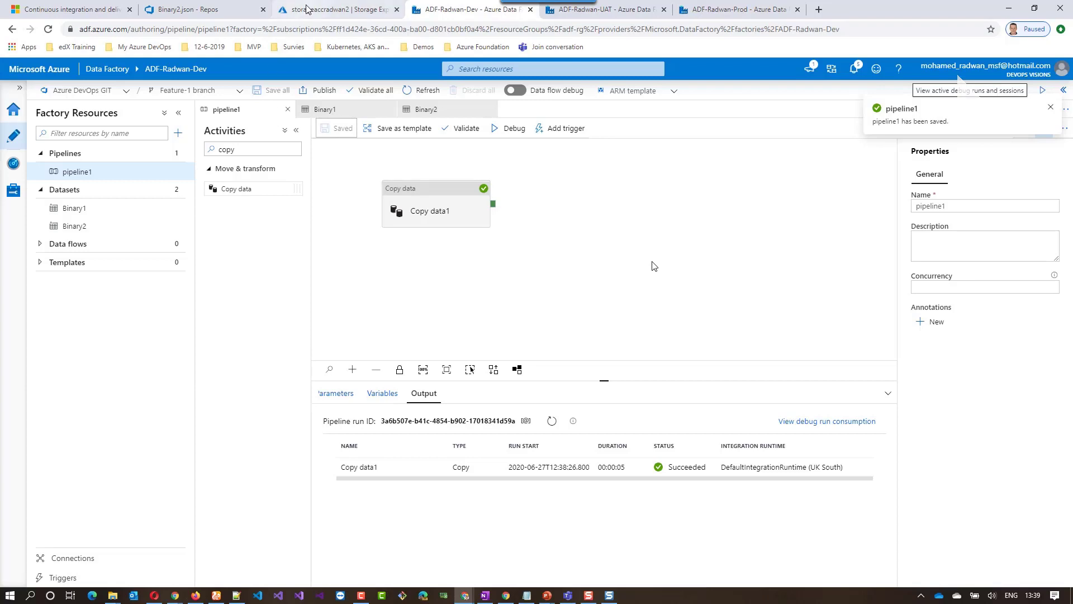
Step: Switch to ADF-Repo in Azure DevOps and view the files on the adf_publish branch
{"action": "left_click", "coordinate": [226, 8]}
{"action": "left_click", "coordinate": [469, 99]}
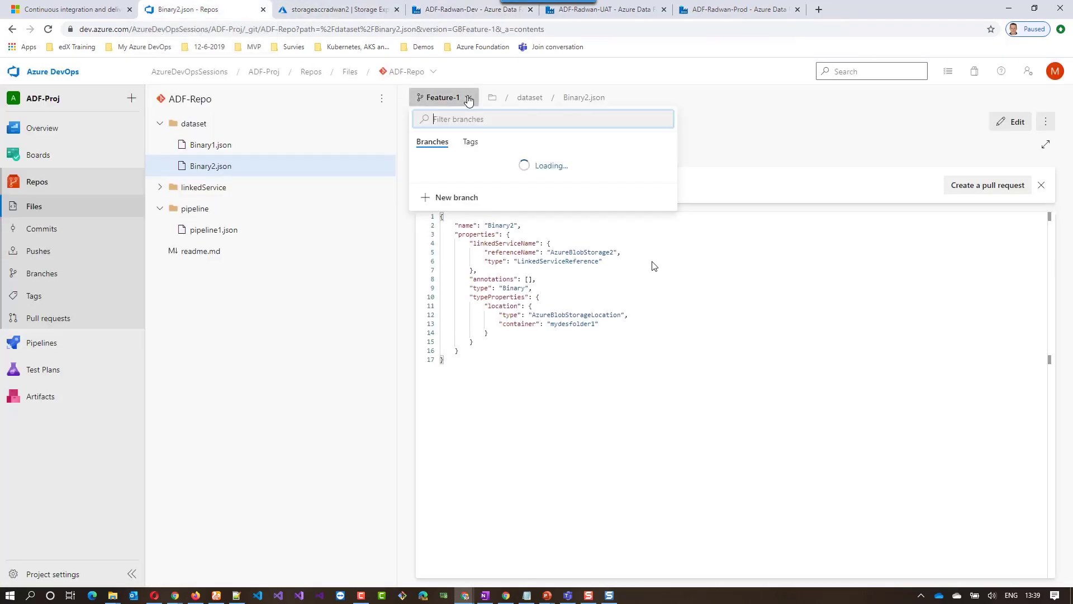
{"action": "left_click", "coordinate": [444, 214]}
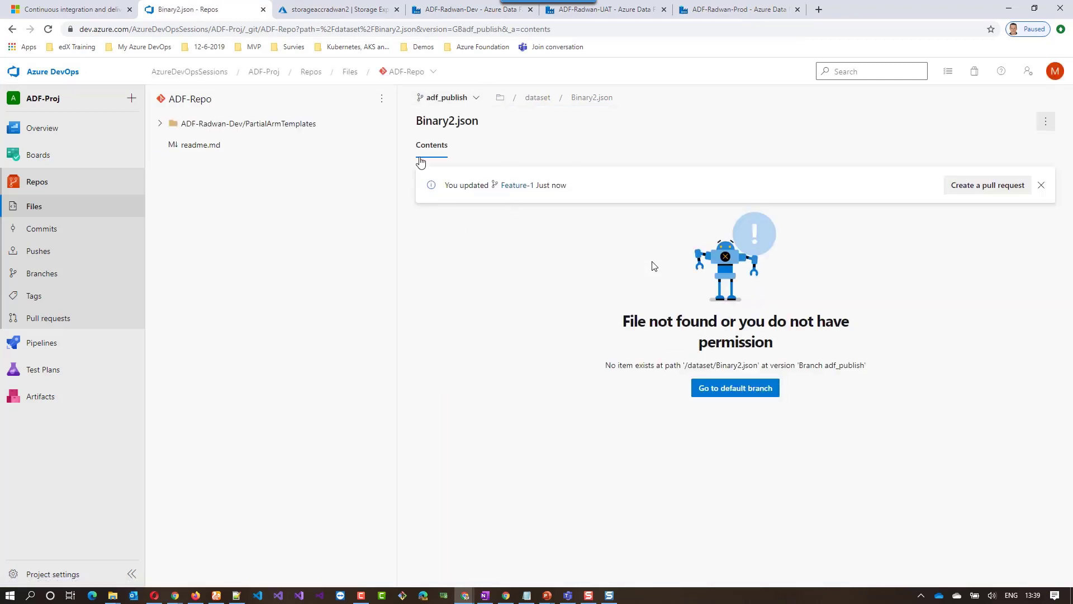
Step: Return to ADF-Radwan-Dev, try to publish from the Feature-1 branch, and look at the available branch options
{"action": "left_click", "coordinate": [439, 11]}
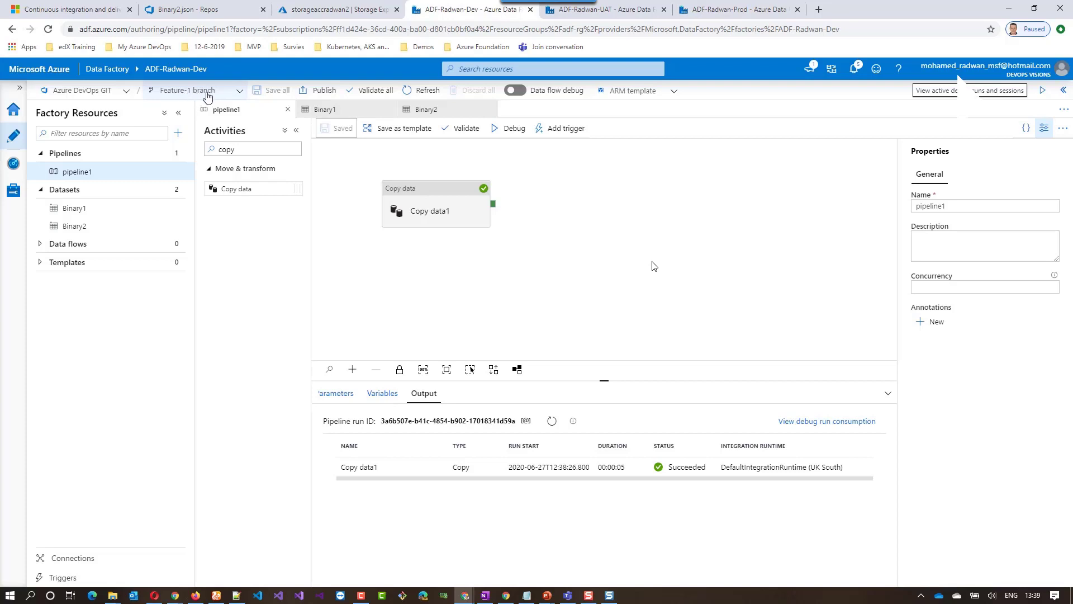
{"action": "left_click", "coordinate": [301, 95]}
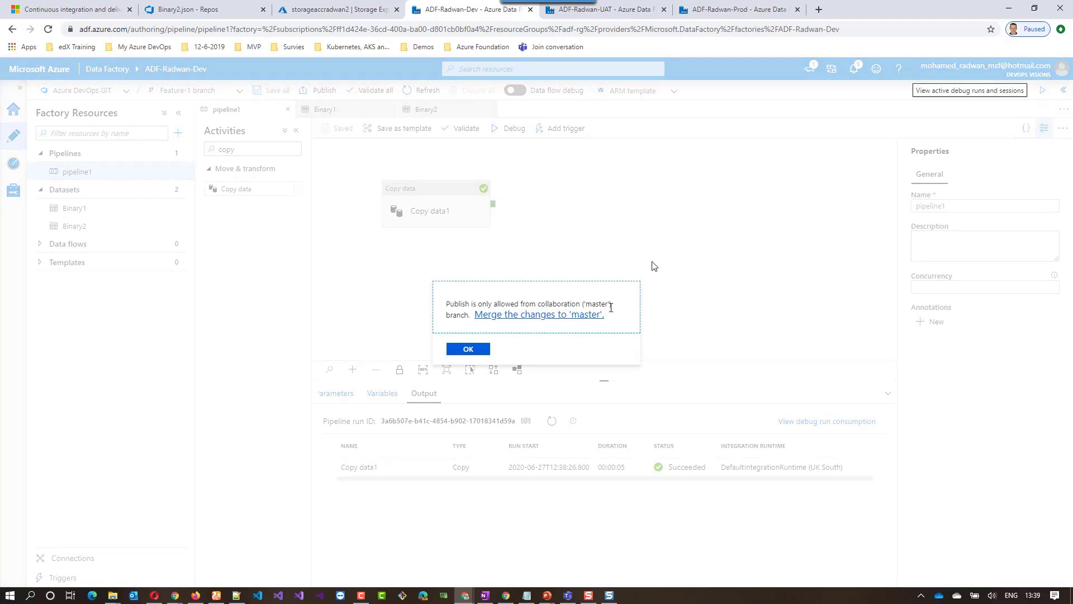
{"action": "left_click", "coordinate": [475, 350]}
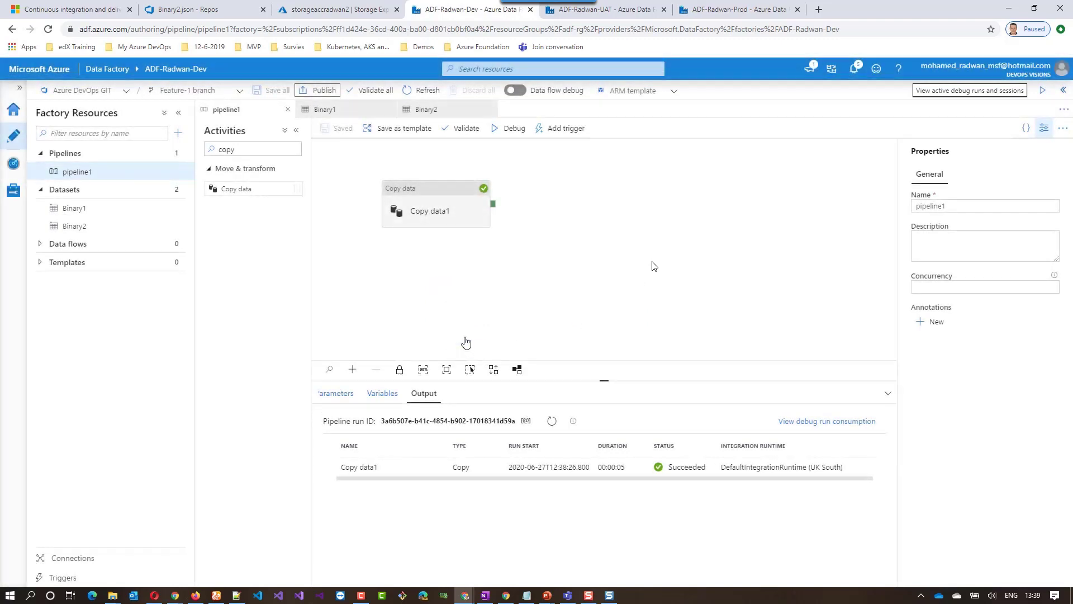
{"action": "left_click", "coordinate": [240, 95]}
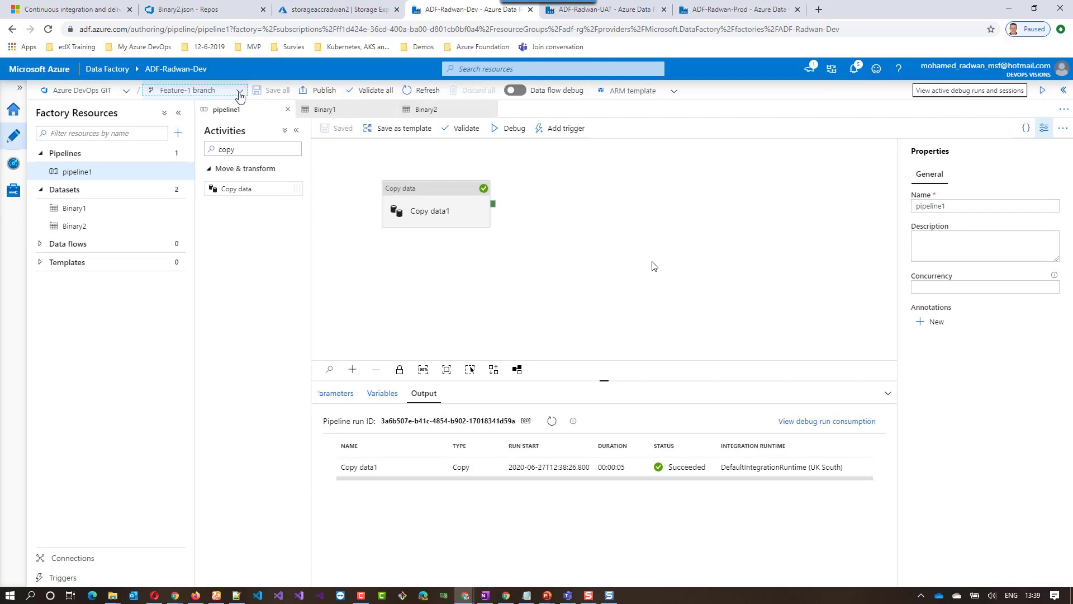
{"action": "left_click", "coordinate": [240, 95]}
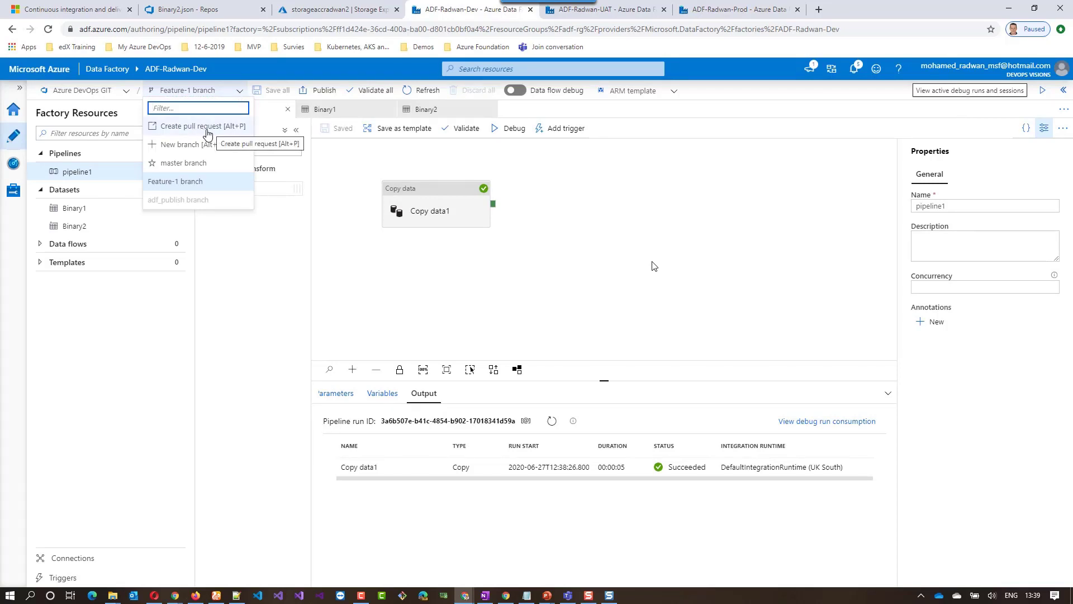
Step: In Azure DevOps, open ADF-Repo's Branches page and the adf_publish branch in separate browser tabs
{"action": "left_click", "coordinate": [224, 11]}
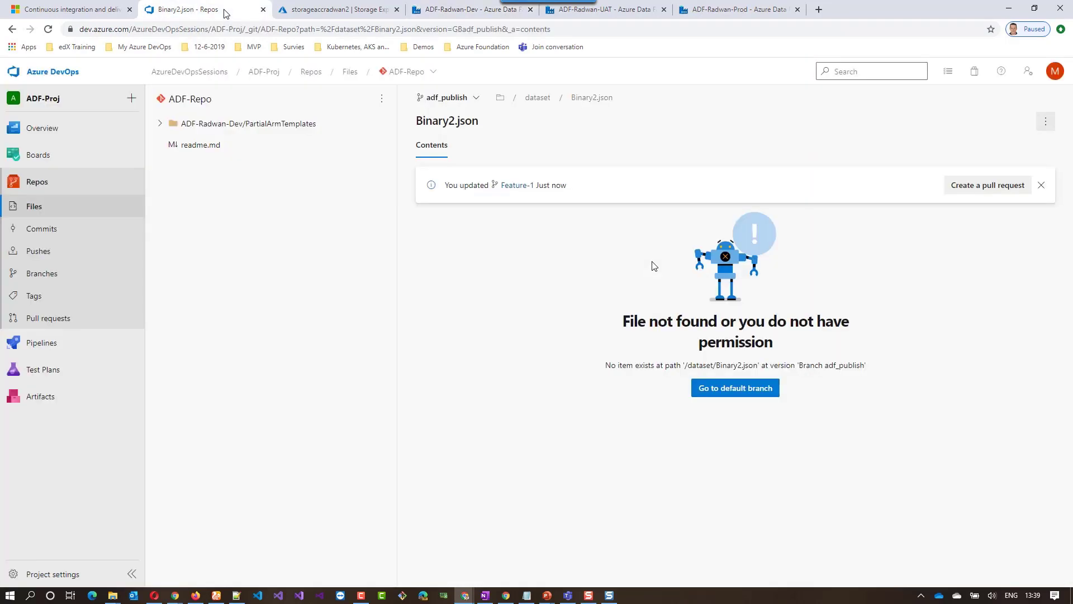
{"action": "right_click", "coordinate": [44, 275]}
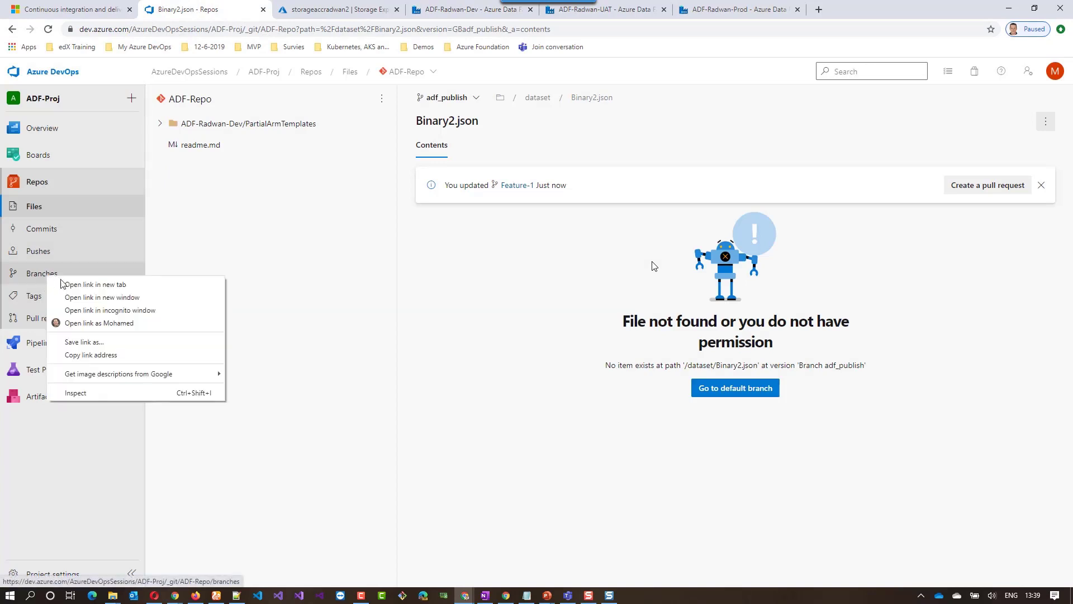
{"action": "left_click", "coordinate": [73, 283]}
{"action": "left_click", "coordinate": [304, 10]}
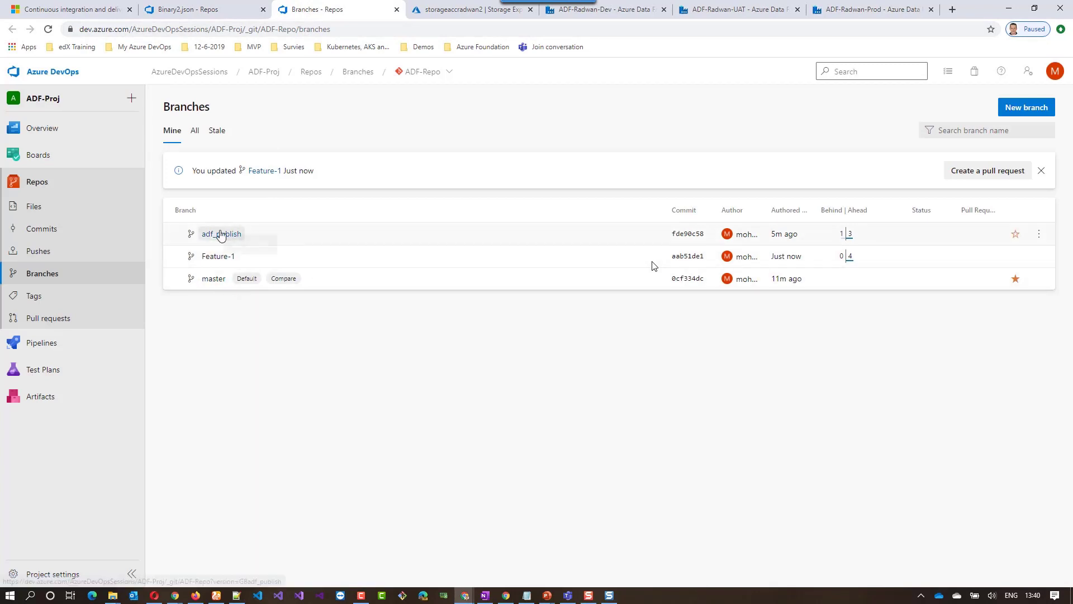
{"action": "right_click", "coordinate": [221, 234]}
{"action": "left_click", "coordinate": [245, 241]}
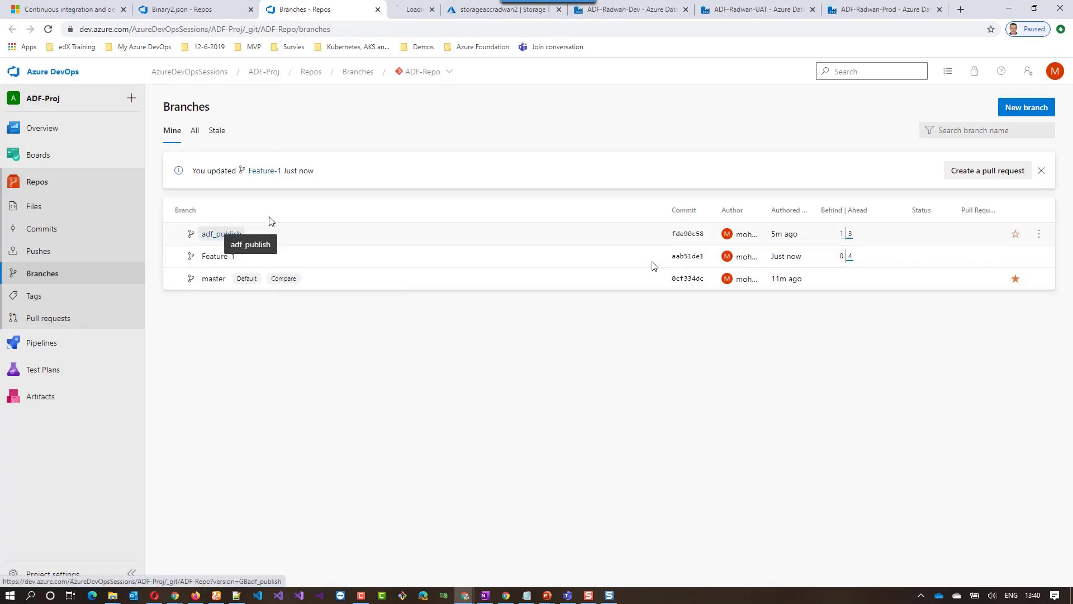
{"action": "left_click", "coordinate": [422, 9]}
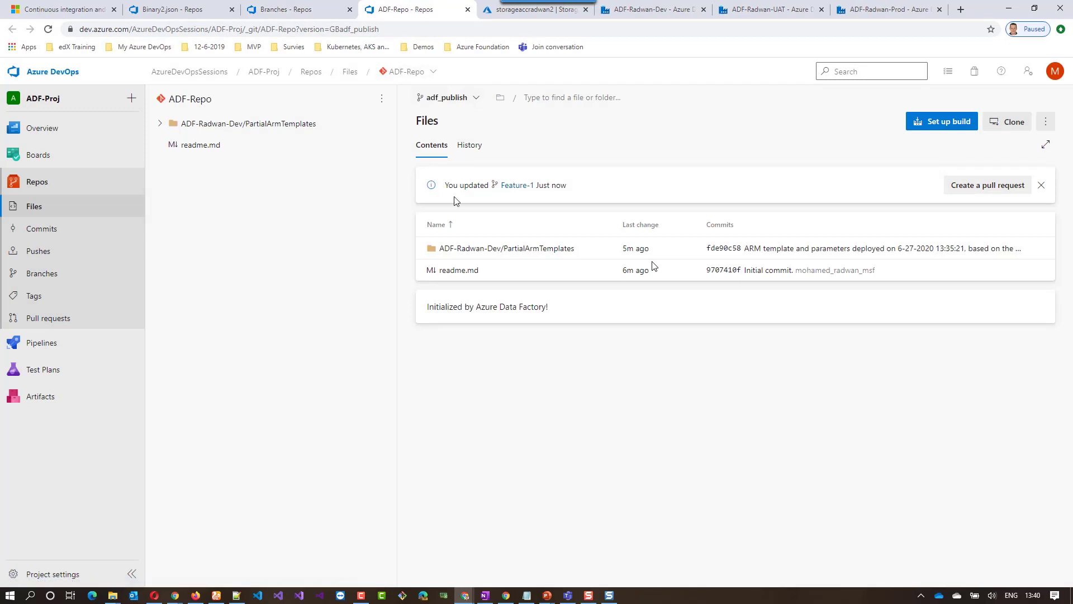
Step: Examine both ARM template JSON files in the ADF-Radwan-Dev/PartialArmTemplates folder, then collapse the folder
{"action": "left_click", "coordinate": [471, 248]}
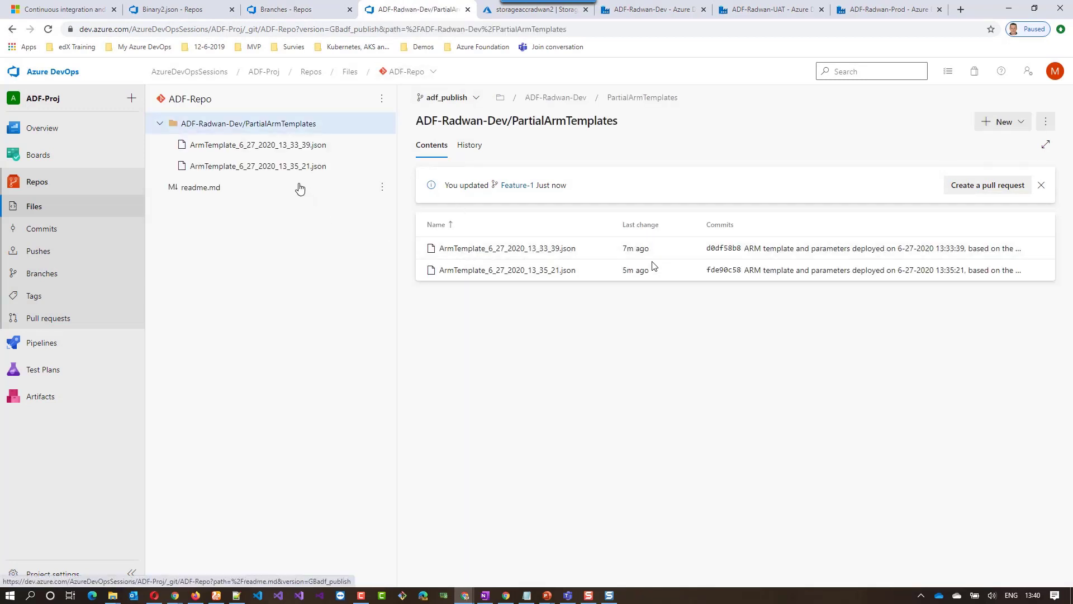
{"action": "left_click", "coordinate": [285, 154]}
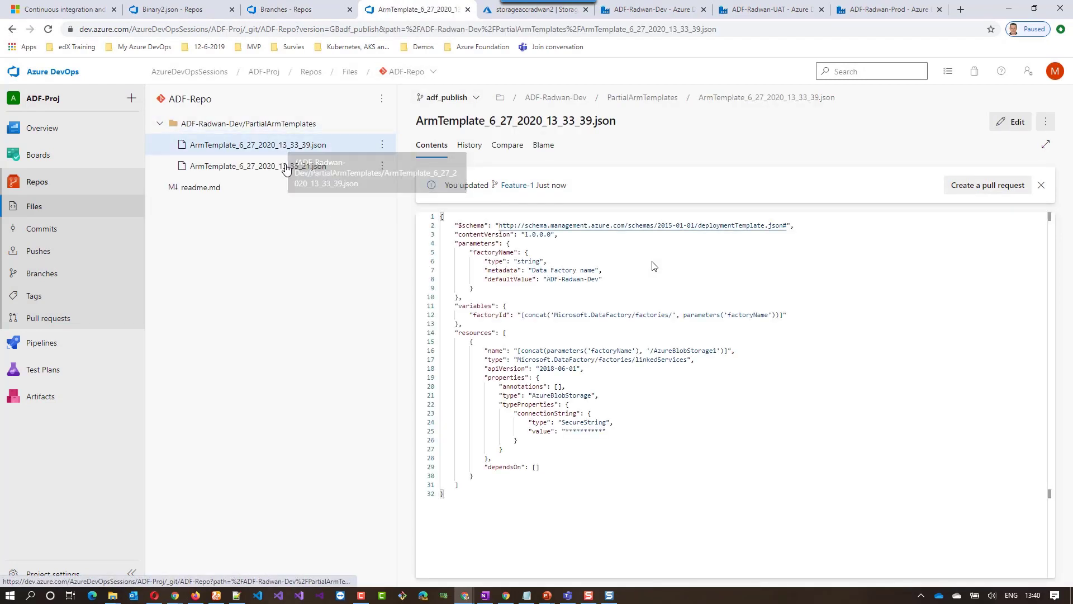
{"action": "left_click", "coordinate": [286, 167]}
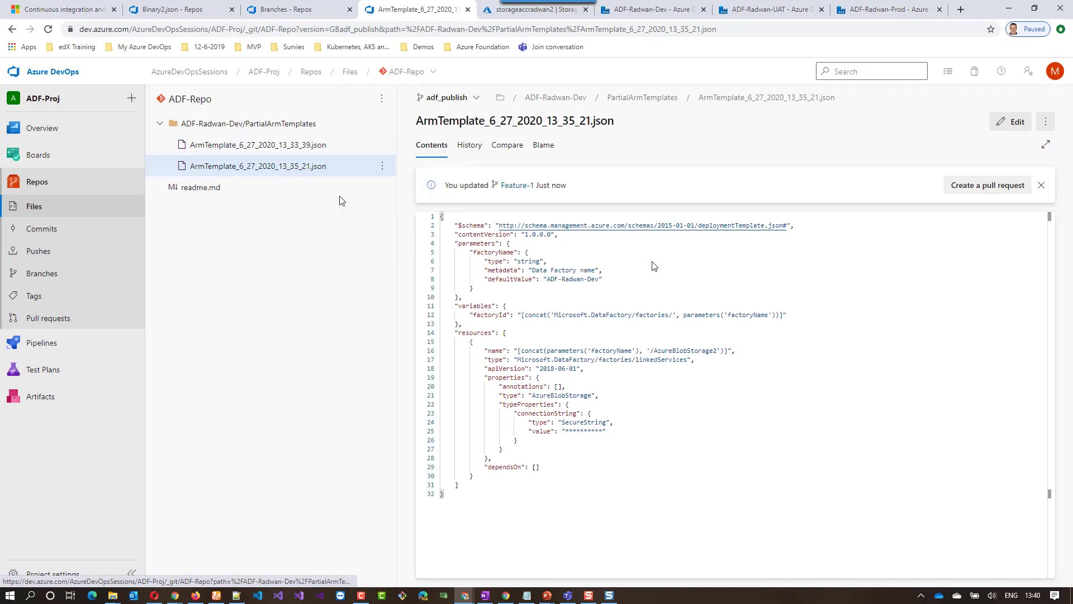
{"action": "left_click", "coordinate": [160, 123]}
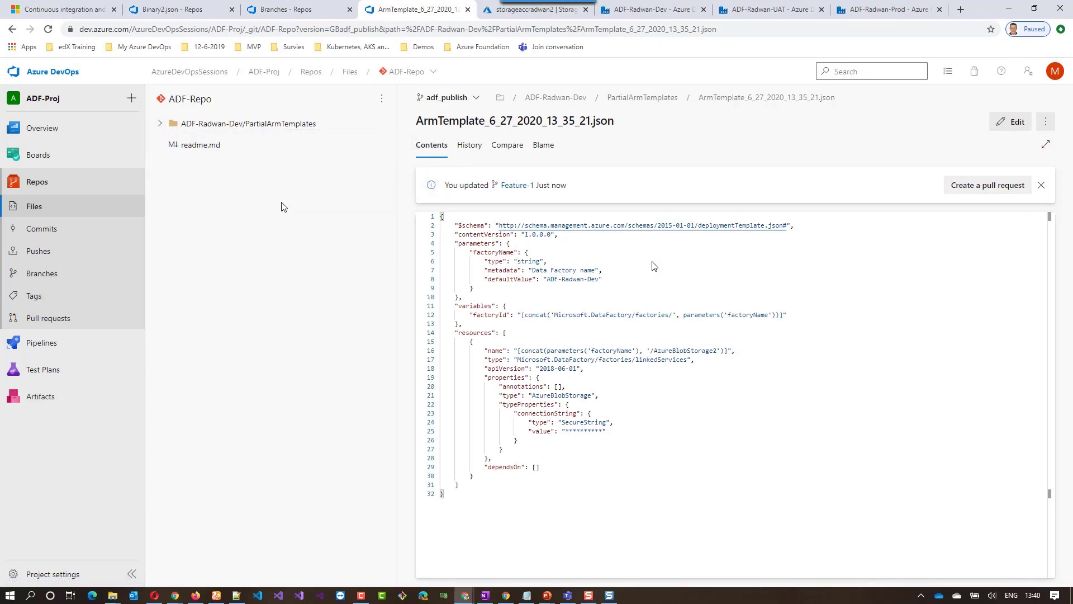
Step: From ADF-Radwan-Dev, create a pull request titled "Complete Feature-1" to merge Feature-1 into master
{"action": "left_click", "coordinate": [506, 16]}
{"action": "left_click", "coordinate": [622, 10]}
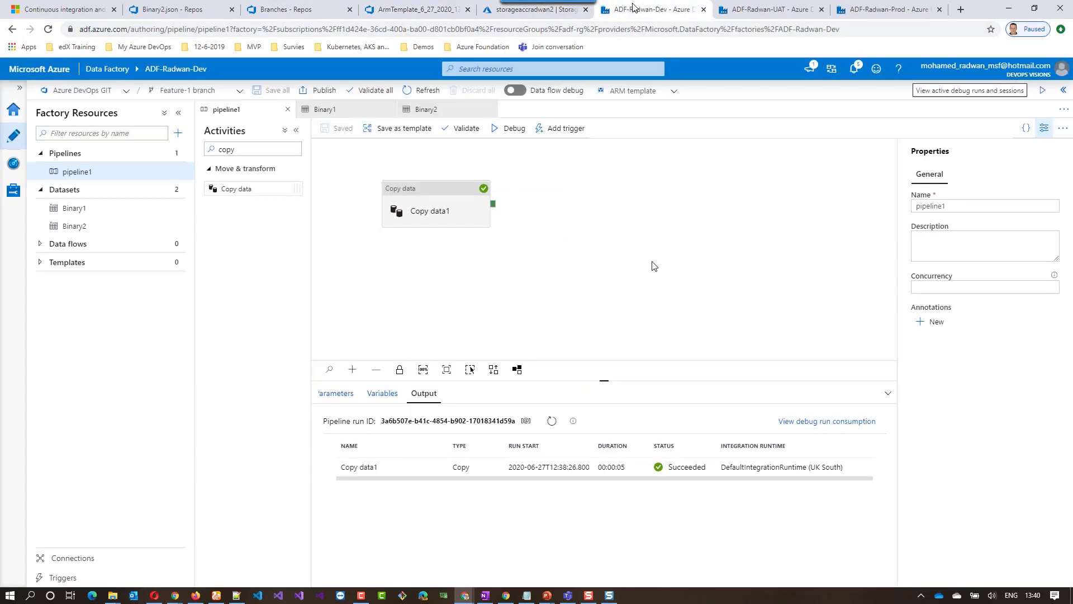
{"action": "left_click", "coordinate": [239, 92]}
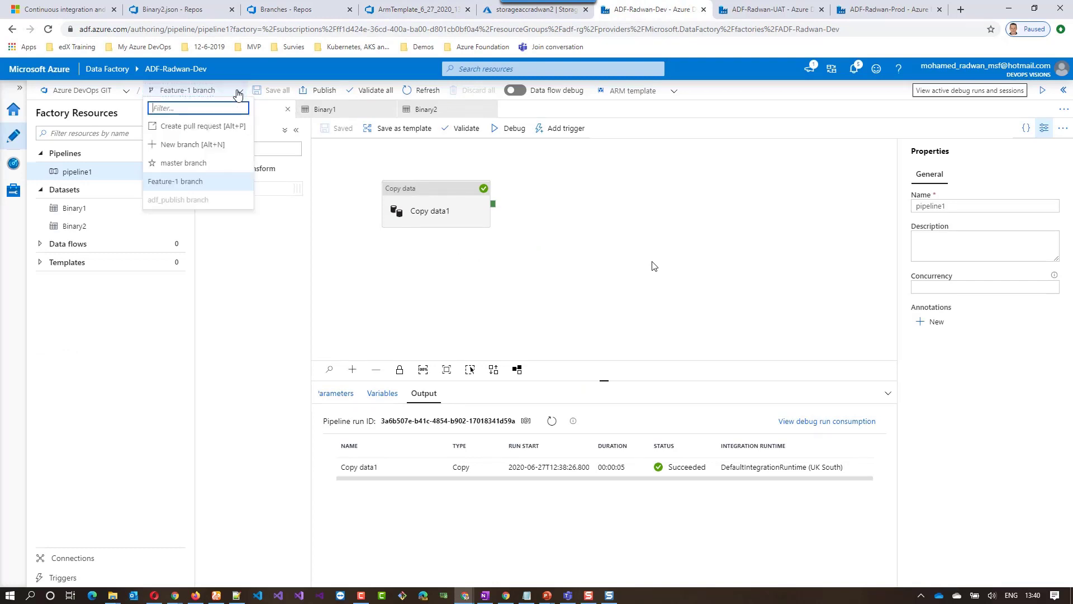
{"action": "left_click", "coordinate": [211, 127]}
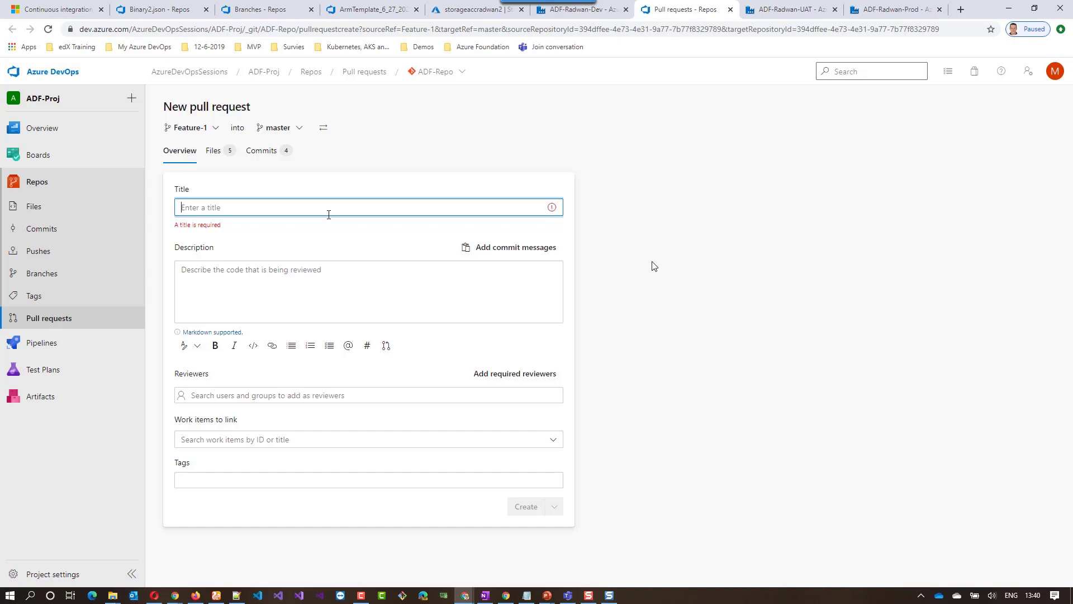
{"action": "type", "text": "Complete Feature-1"}
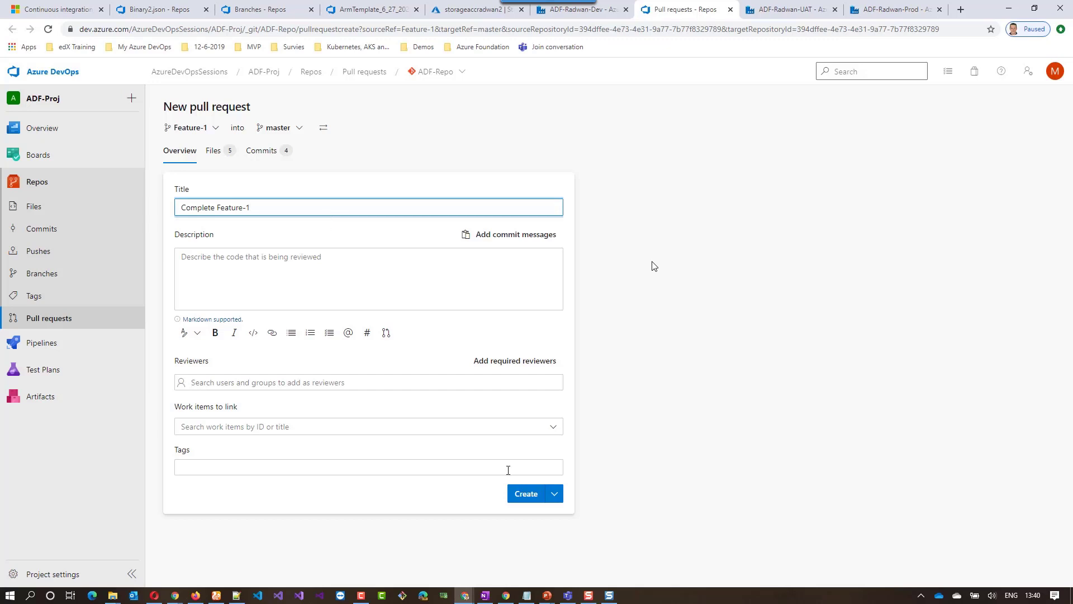
{"action": "left_click", "coordinate": [529, 494]}
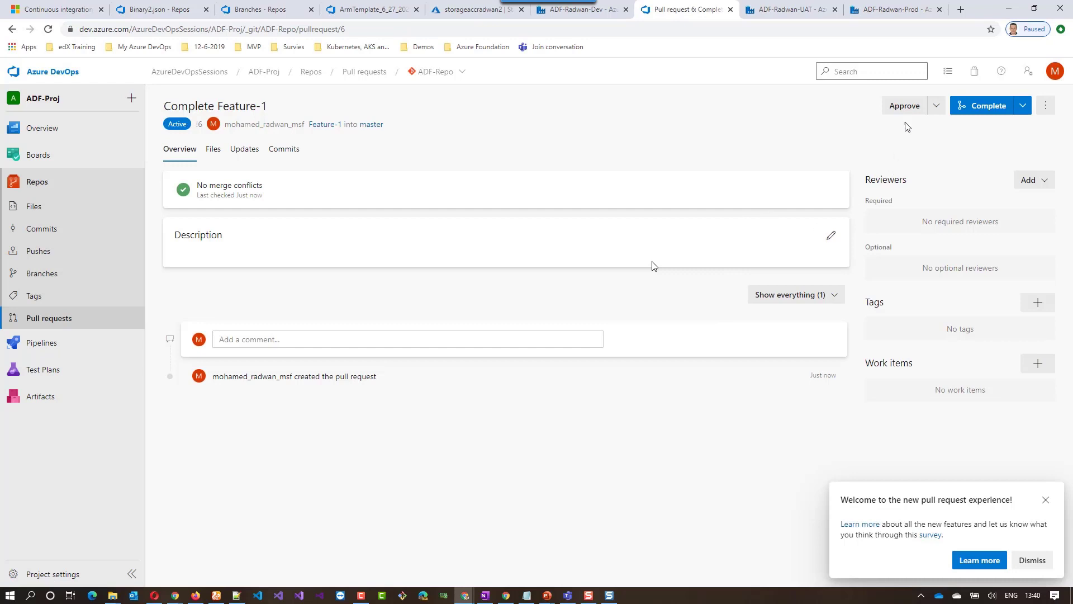
Step: Approve the pull request and complete its merge with the options to complete associated work items and delete Feature-1 turned off
{"action": "left_click", "coordinate": [905, 106]}
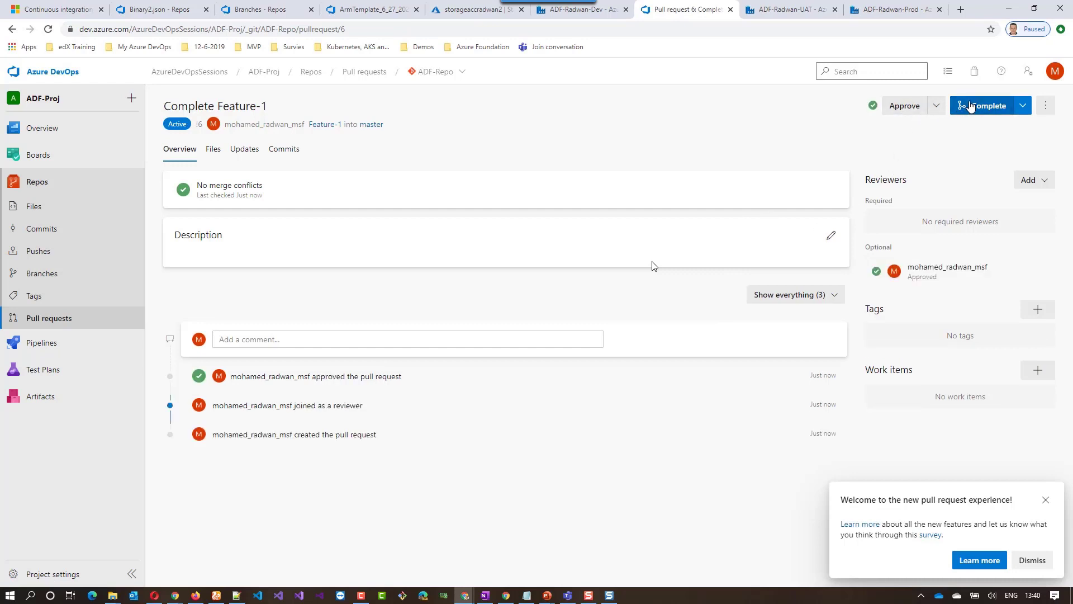
{"action": "left_click", "coordinate": [971, 106]}
{"action": "left_click", "coordinate": [814, 206]}
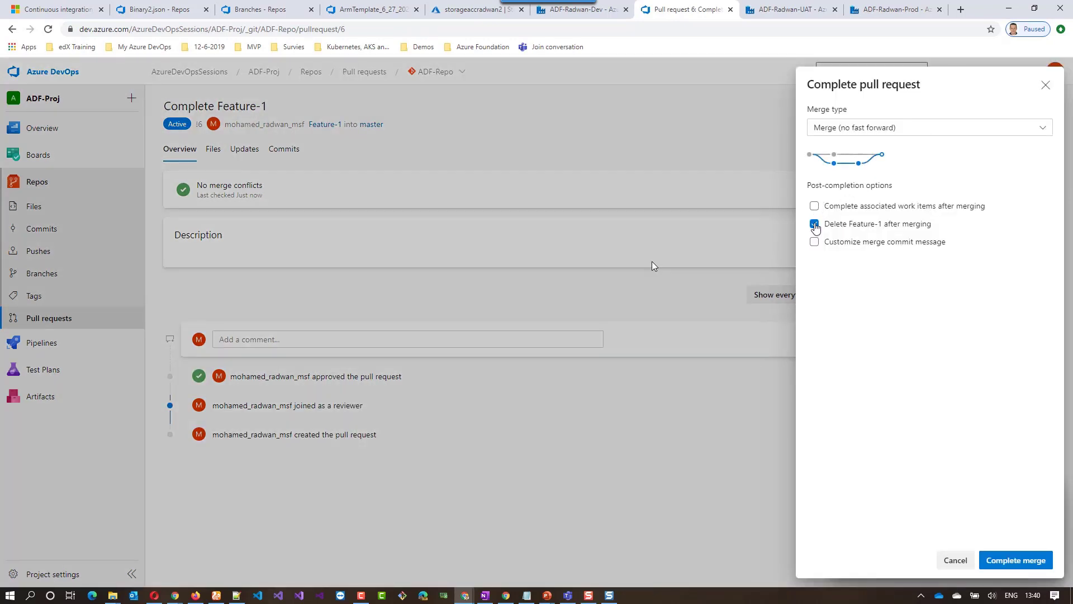
{"action": "left_click", "coordinate": [815, 224]}
{"action": "left_click", "coordinate": [998, 560]}
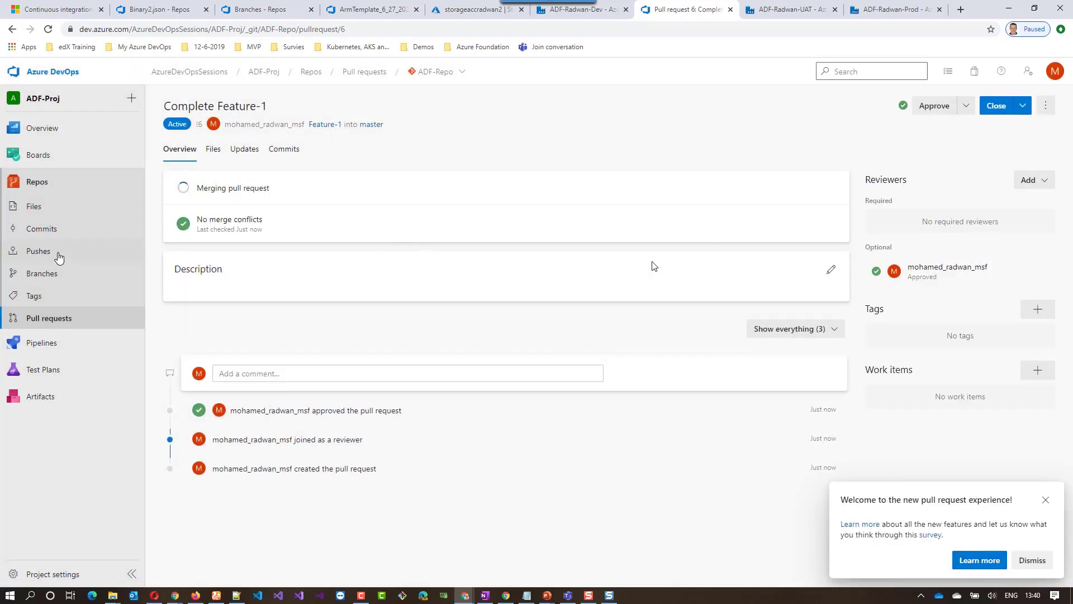
Step: Check the adf_publish branch's files and commit history, refreshing the page and expanding the PartialArmTemplates folder
{"action": "left_click", "coordinate": [55, 205]}
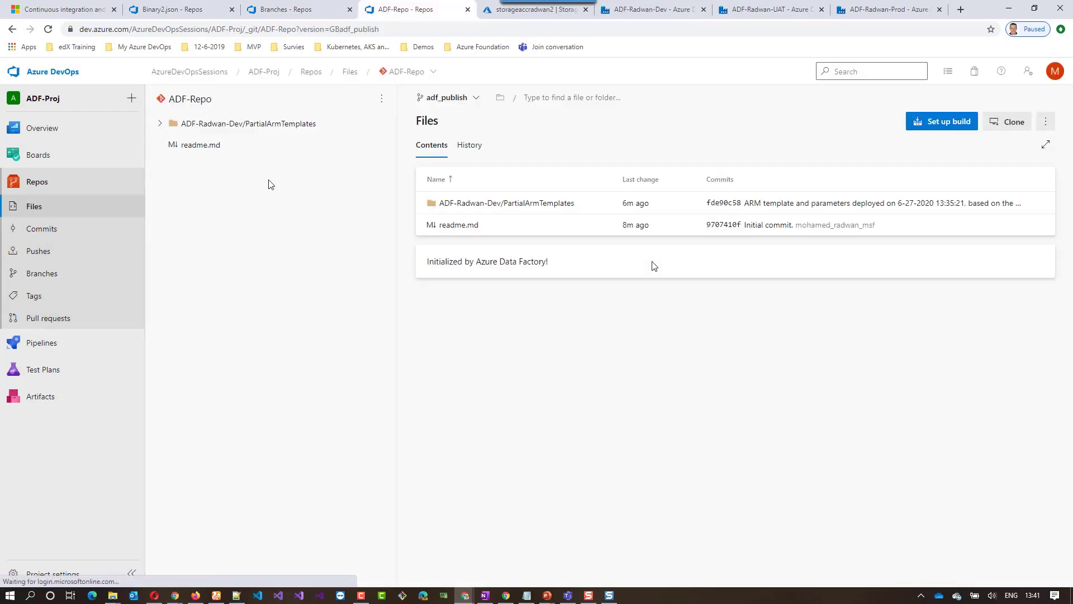
{"action": "left_click", "coordinate": [472, 150]}
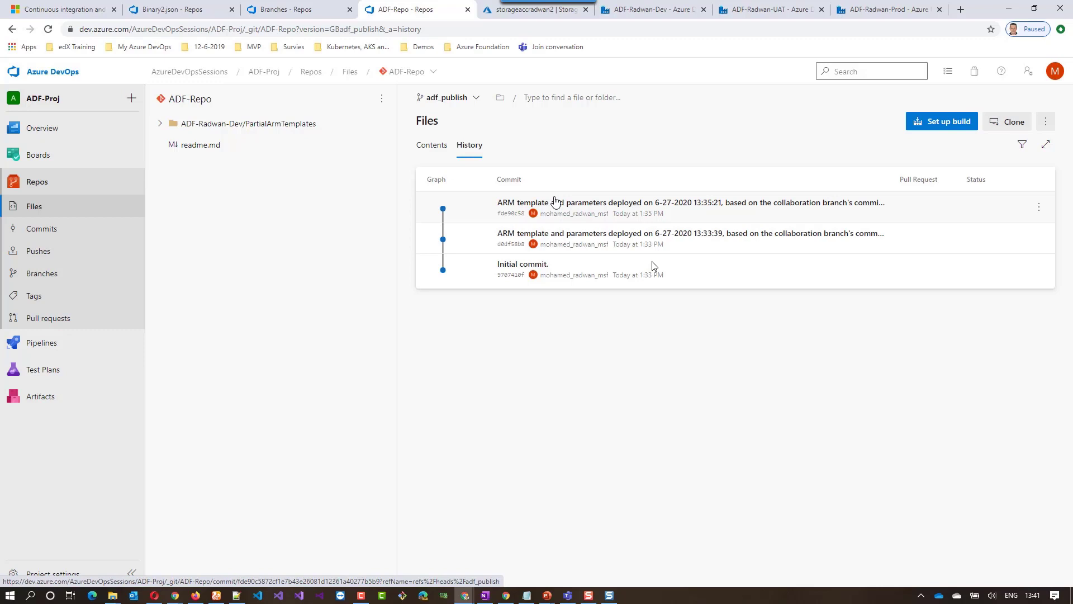
{"action": "left_click", "coordinate": [432, 144]}
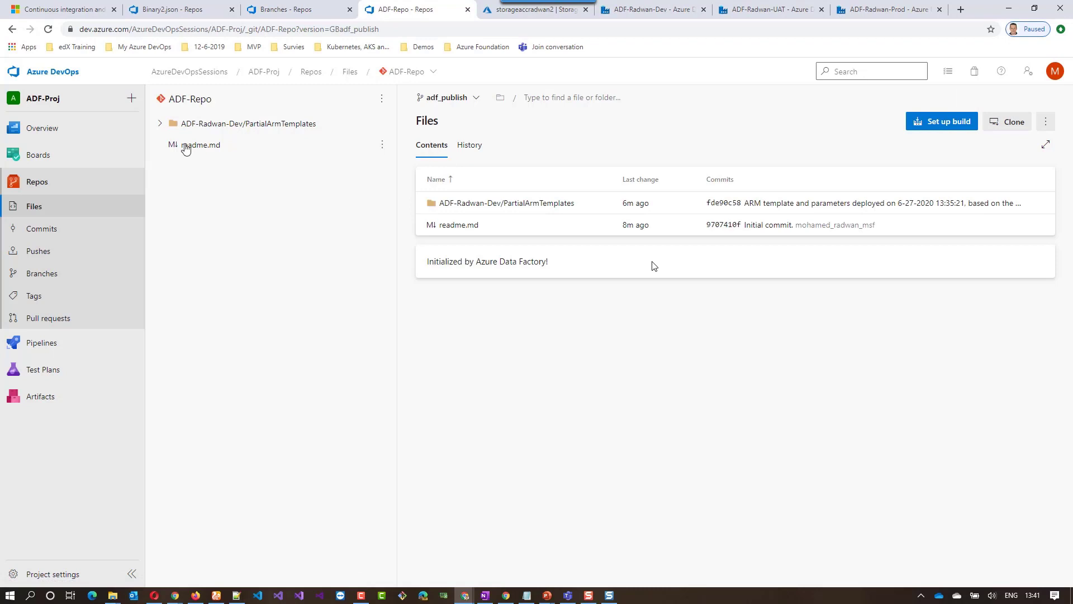
{"action": "left_click", "coordinate": [160, 123]}
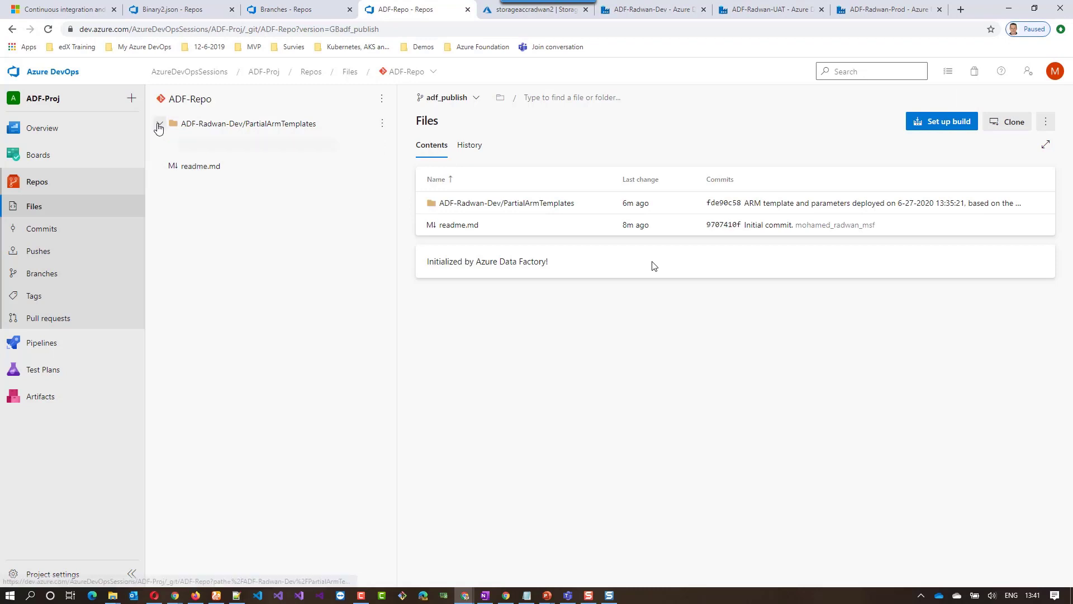
{"action": "left_click", "coordinate": [46, 28]}
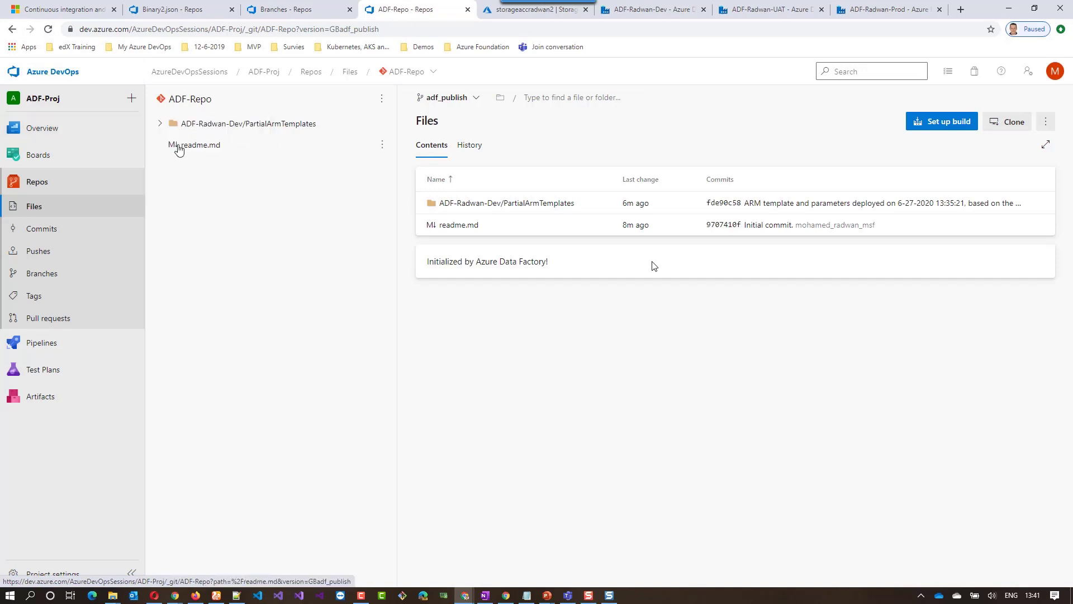
{"action": "left_click", "coordinate": [160, 124]}
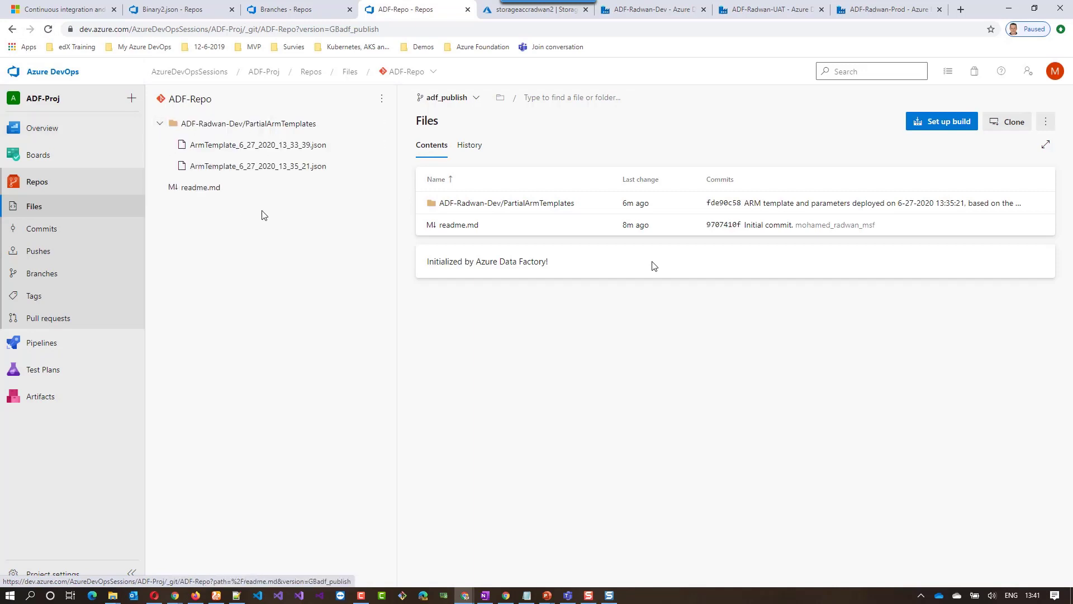
Step: Open the master branch's history and review the changed files in the "Merged PR 6: Complete Feature-1" commit
{"action": "left_click", "coordinate": [291, 15]}
{"action": "left_click", "coordinate": [213, 279]}
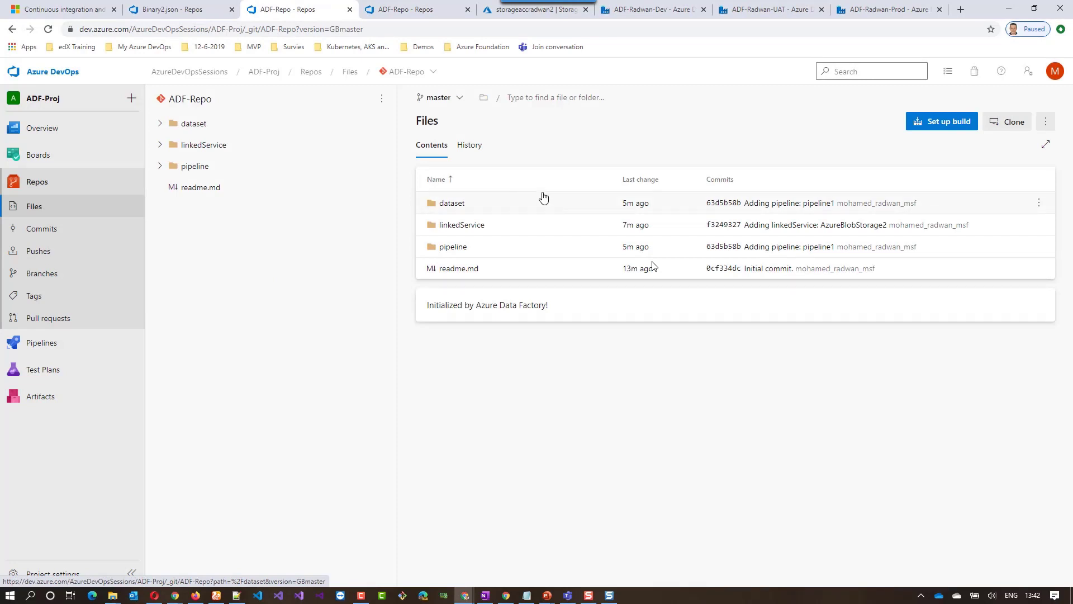
{"action": "left_click", "coordinate": [479, 148]}
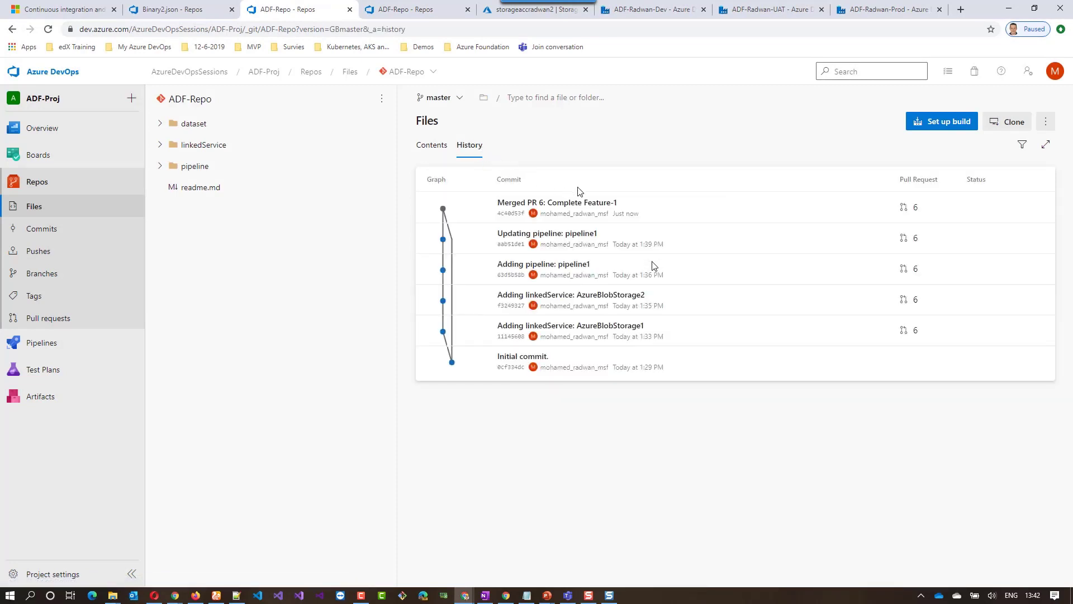
{"action": "left_click", "coordinate": [610, 204]}
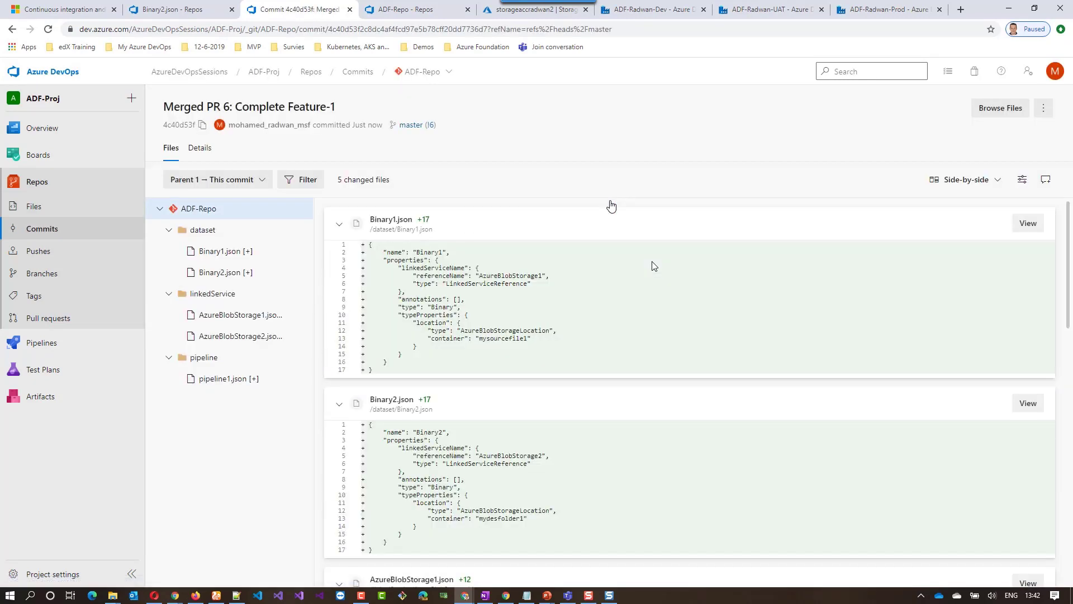
{"action": "scroll", "coordinate": [489, 285], "scroll_direction": "down", "scroll_amount": 12}
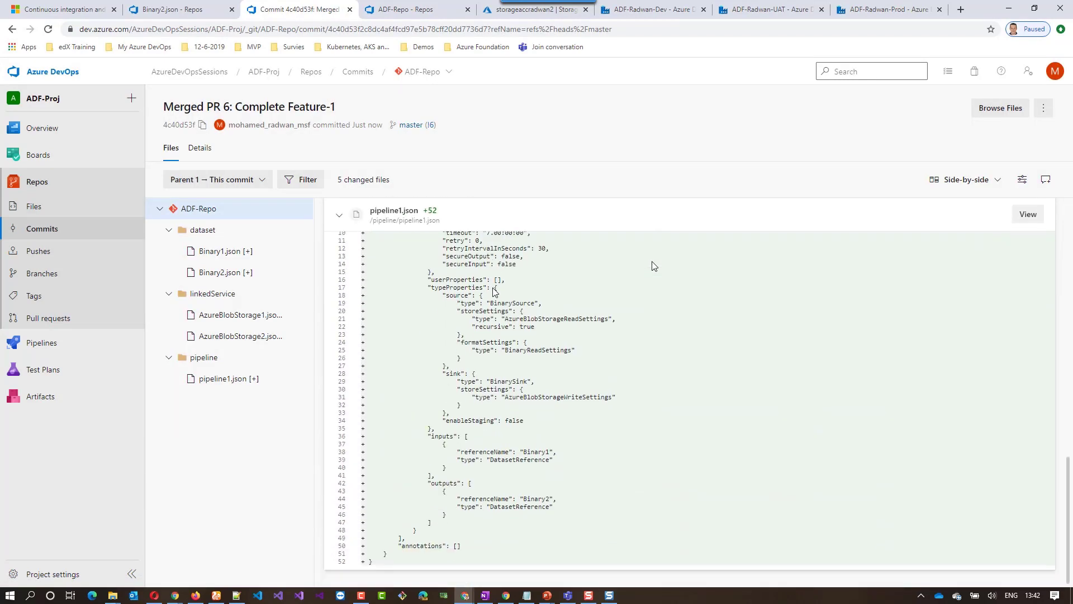
{"action": "scroll", "coordinate": [494, 287], "scroll_direction": "up", "scroll_amount": 15}
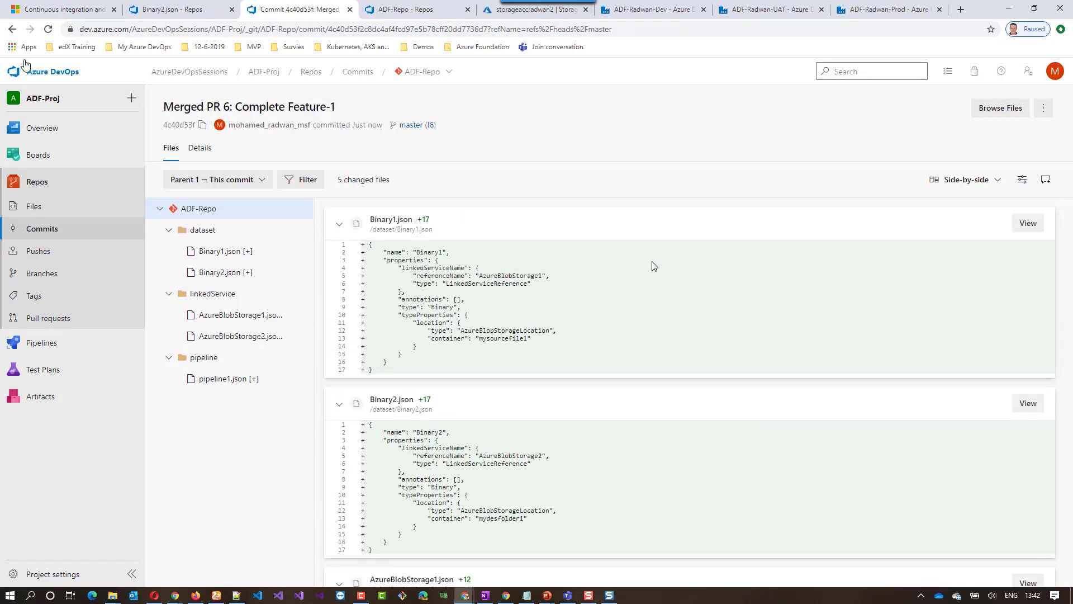
Step: In the ADF-Radwan-Dev data factory, switch the working branch to master and select pipeline1's Copy data1 activity
{"action": "left_click", "coordinate": [13, 30]}
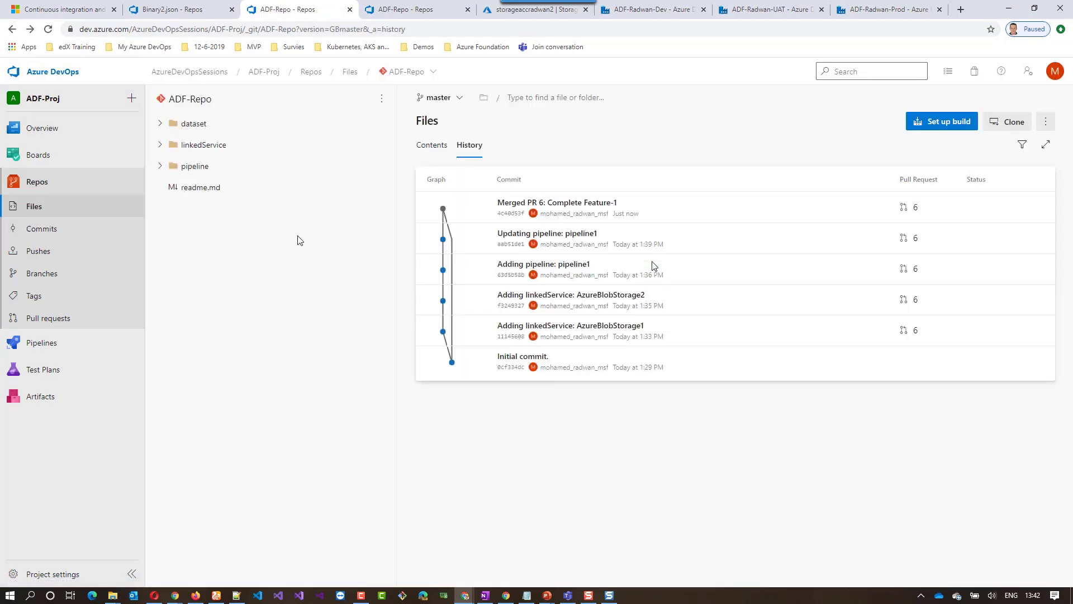
{"action": "left_click", "coordinate": [430, 11]}
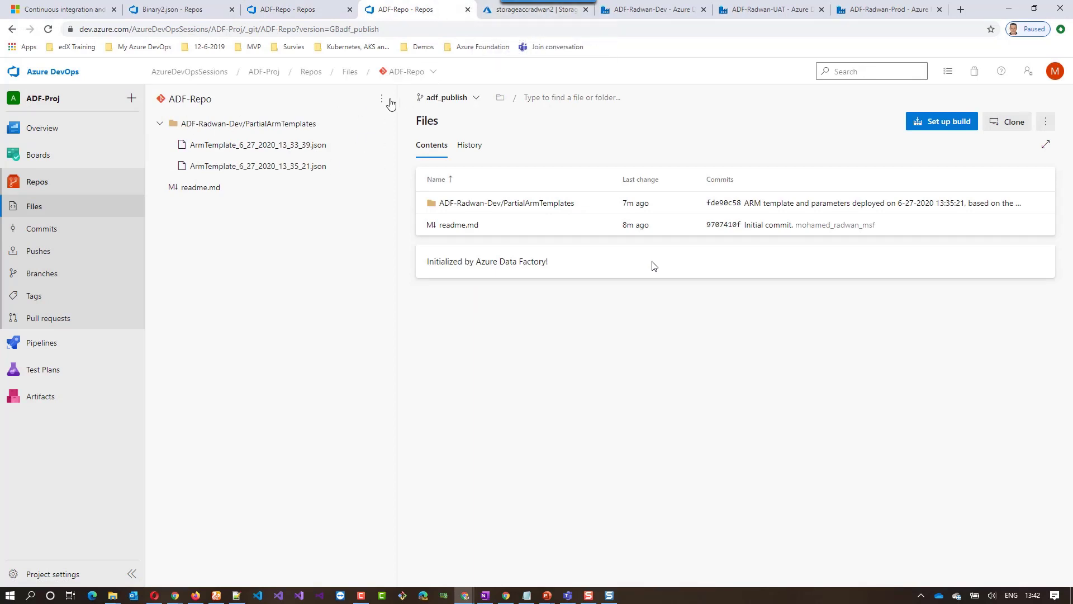
{"action": "left_click", "coordinate": [535, 15]}
{"action": "left_click", "coordinate": [640, 12]}
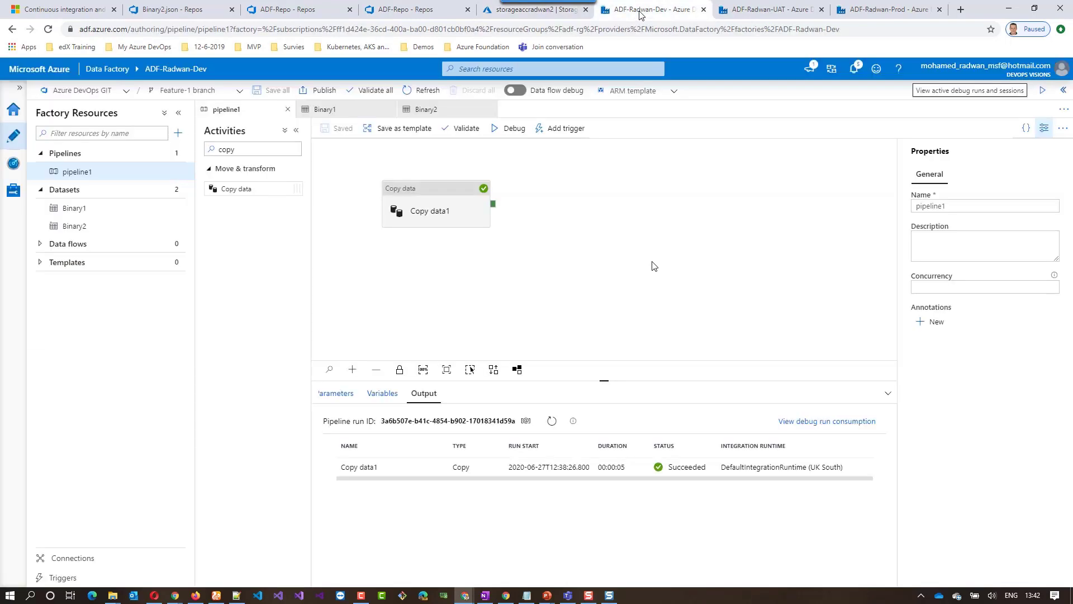
{"action": "left_click", "coordinate": [206, 95]}
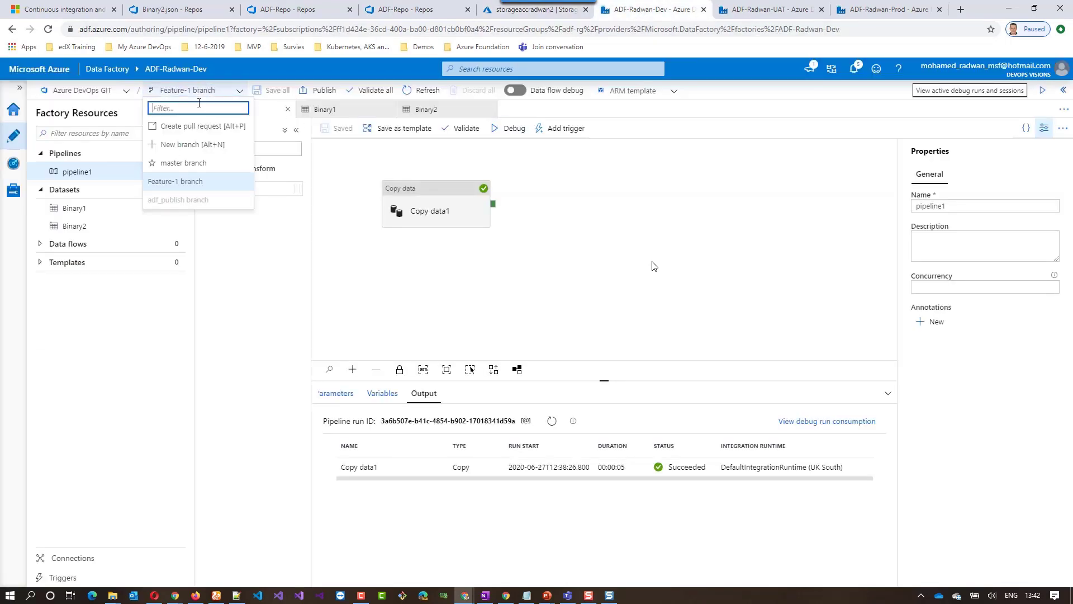
{"action": "left_click", "coordinate": [190, 163]}
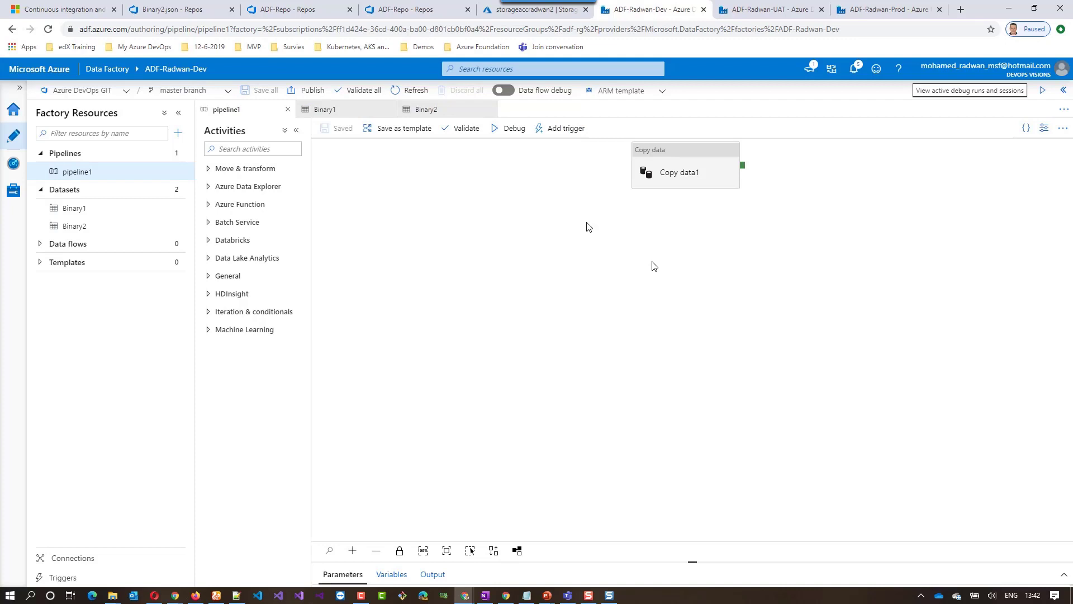
{"action": "left_click", "coordinate": [654, 150]}
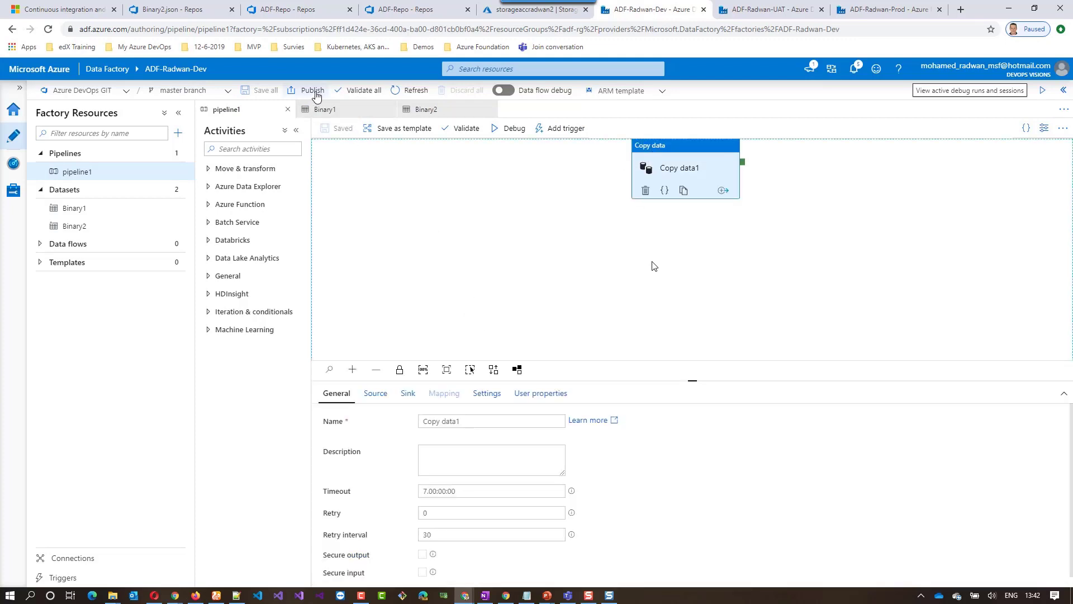
Step: Check the adf_publish branch's files, return to ADF-Radwan-Dev and publish master's pending changes to adf_publish
{"action": "left_click", "coordinate": [181, 10]}
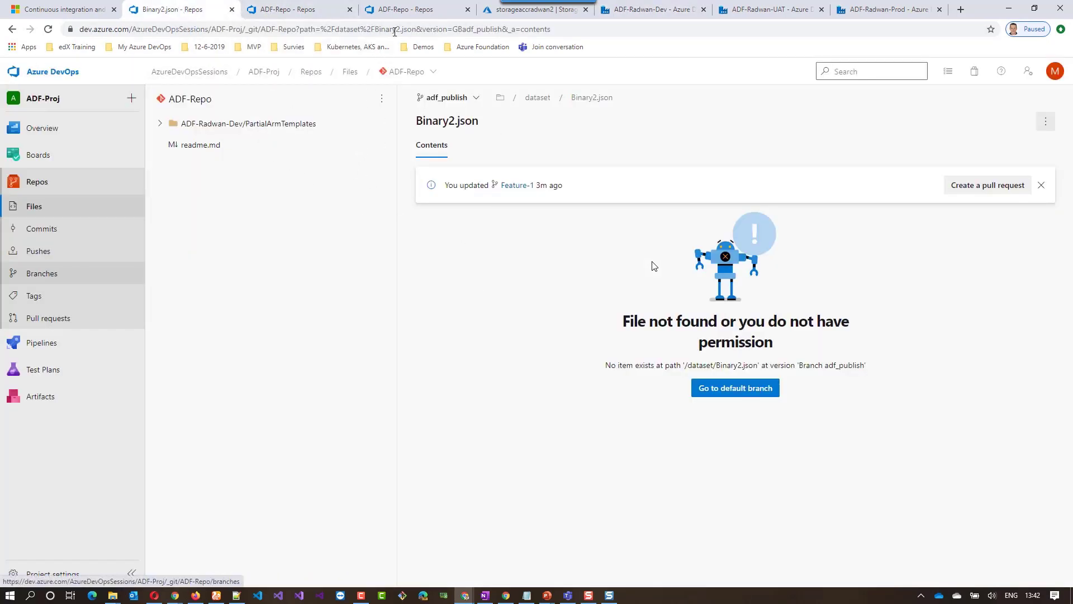
{"action": "left_click", "coordinate": [405, 10]}
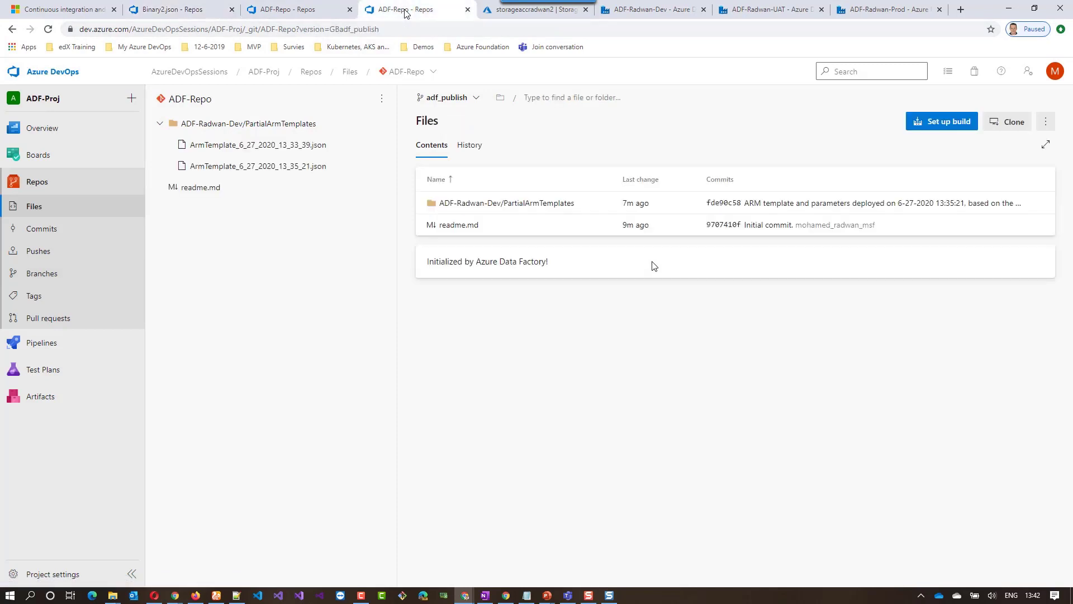
{"action": "left_click", "coordinate": [620, 10]}
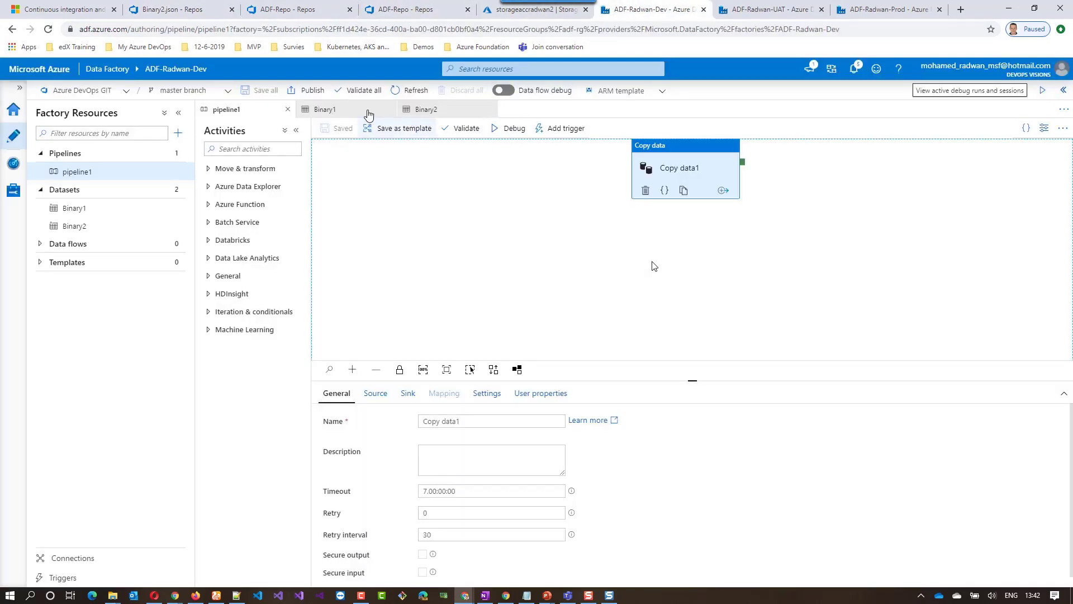
{"action": "left_click", "coordinate": [308, 91]}
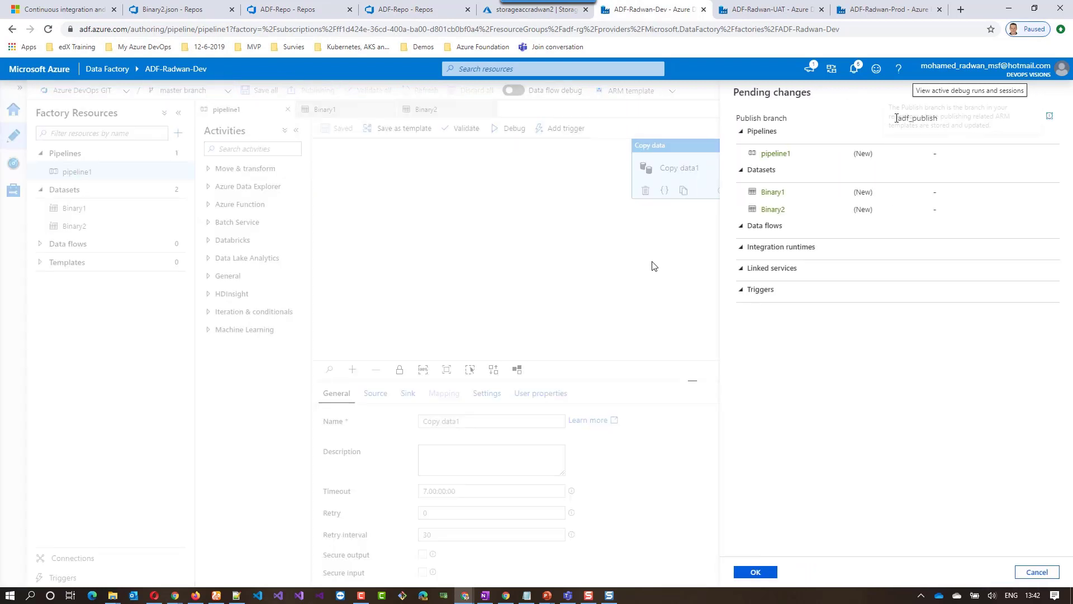
{"action": "left_click", "coordinate": [764, 570]}
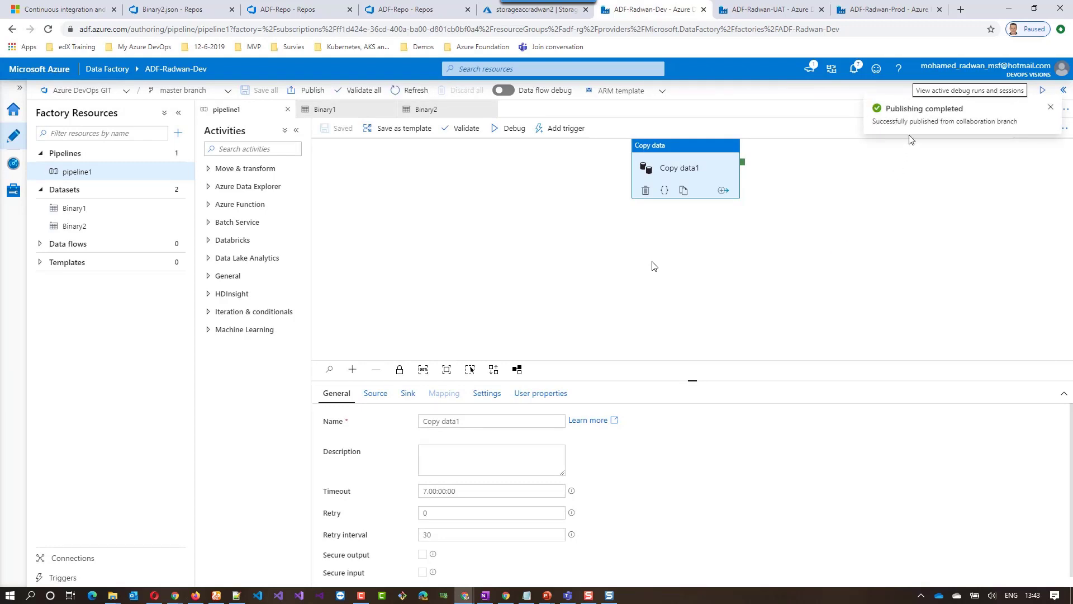
Step: Refresh adf_publish in Azure Repos and inspect the ADF-Radwan-Dev folder's ARM template, parameters file and linkedTemplates folder
{"action": "left_click", "coordinate": [302, 11]}
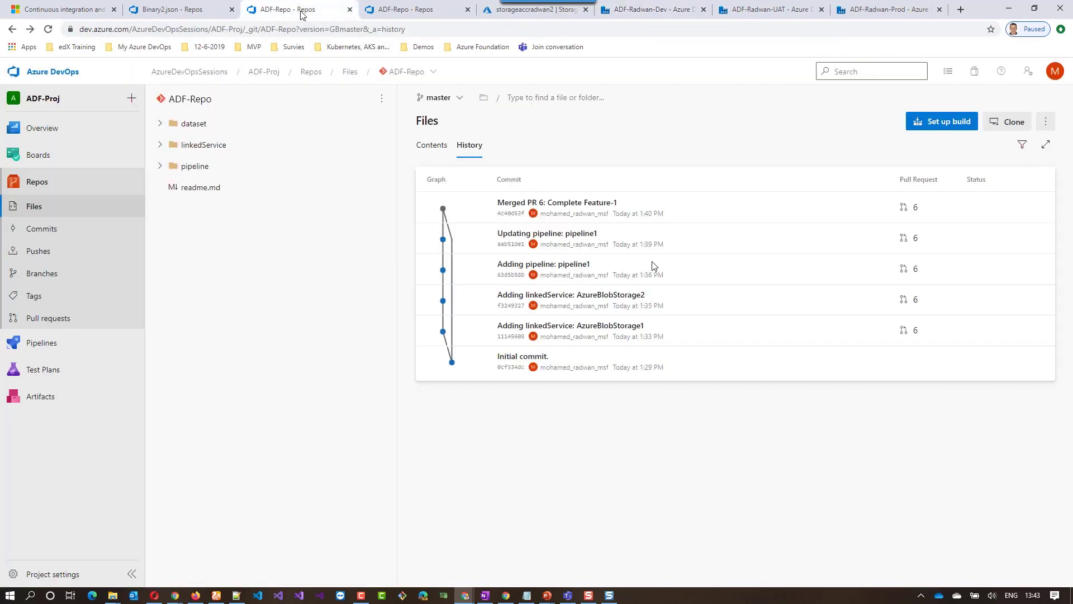
{"action": "left_click", "coordinate": [199, 12]}
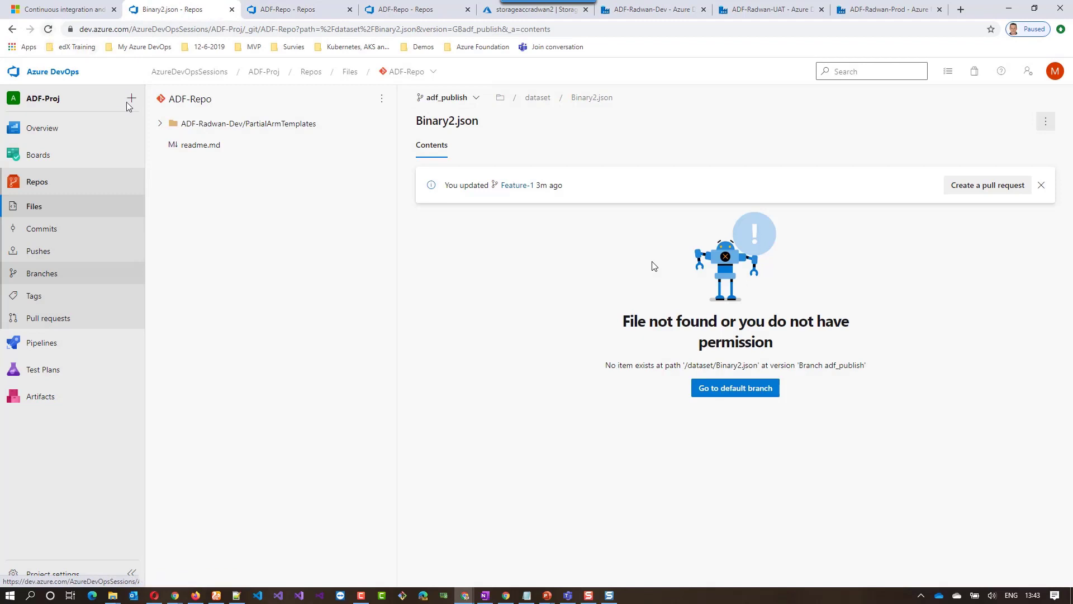
{"action": "left_click", "coordinate": [48, 33]}
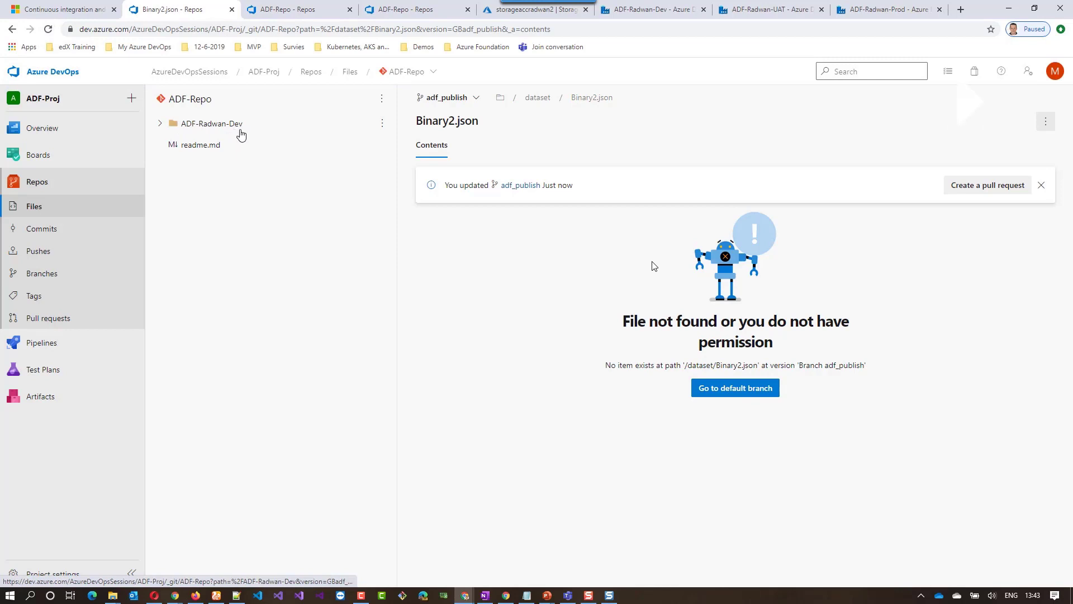
{"action": "left_click", "coordinate": [158, 125]}
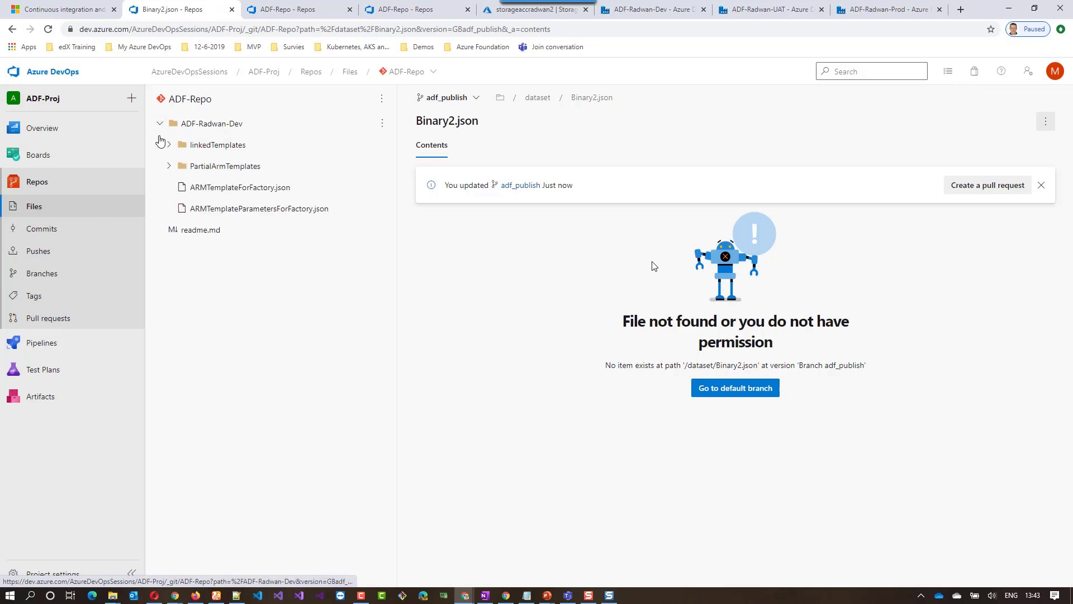
{"action": "left_click", "coordinate": [219, 190]}
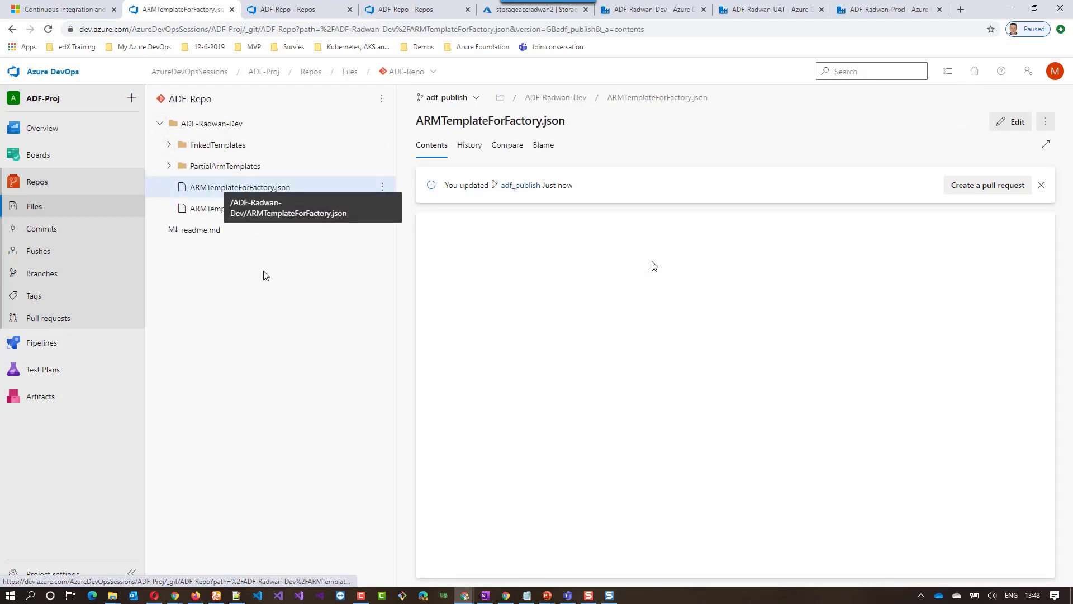
{"action": "left_click", "coordinate": [310, 212]}
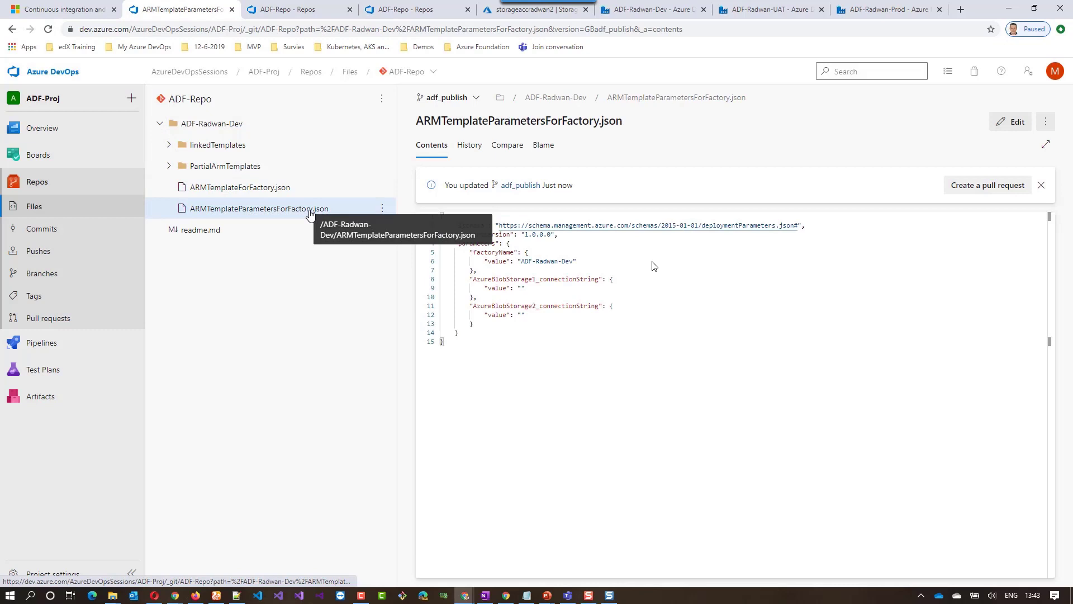
{"action": "left_click", "coordinate": [230, 146]}
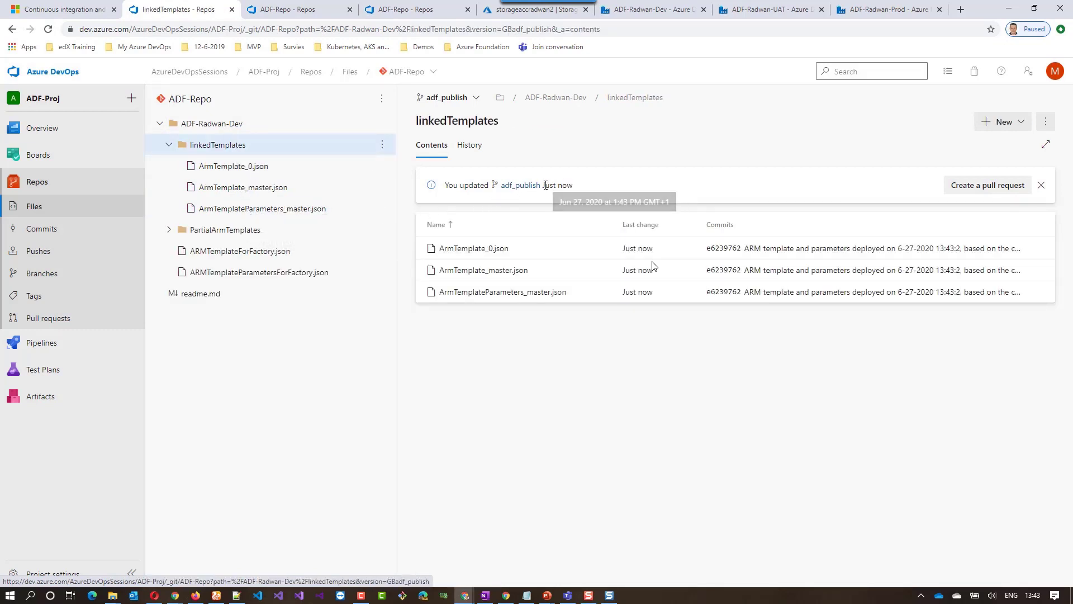
{"action": "left_click_drag", "start_coordinate": [543, 186], "coordinate": [577, 190]}
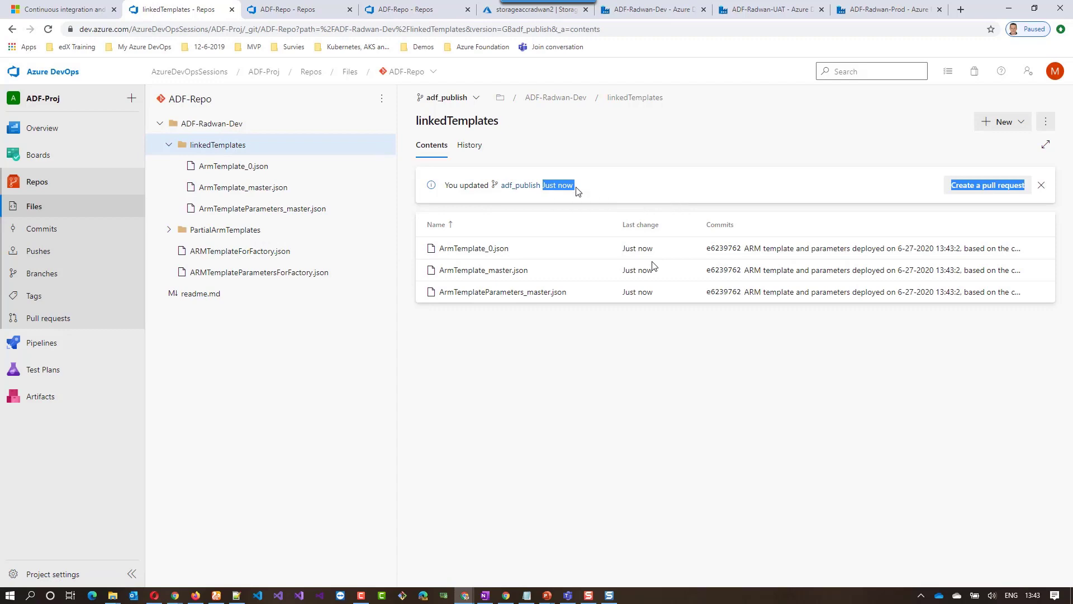
Step: Read through the resources in ARMTemplateForFactory.json and review the parameters in ARMTemplateParametersForFactory.json
{"action": "left_click", "coordinate": [297, 256]}
{"action": "scroll", "coordinate": [707, 322], "scroll_direction": "down", "scroll_amount": 3}
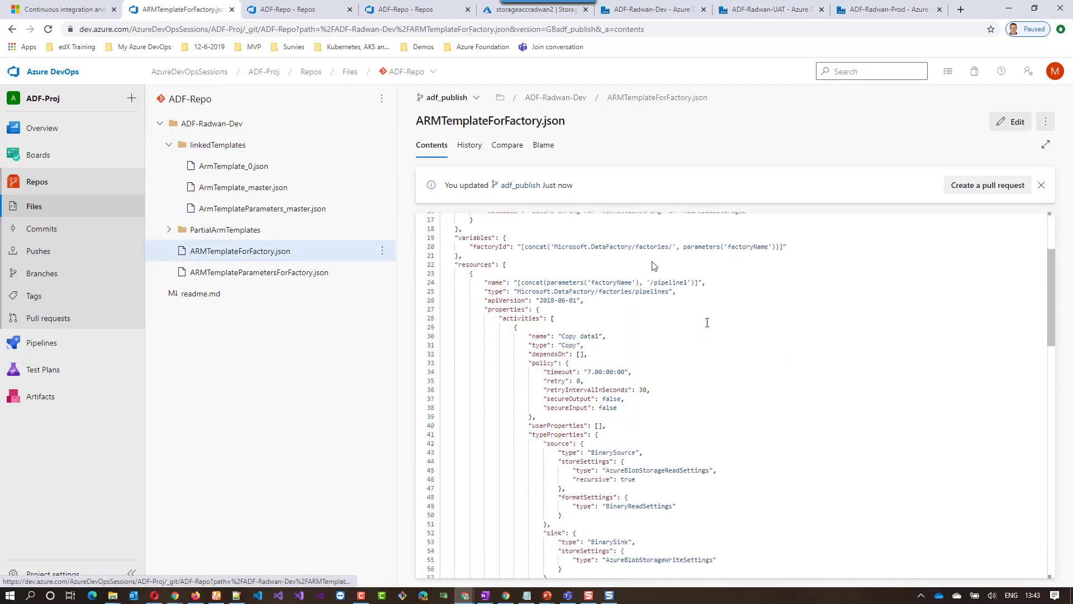
{"action": "scroll", "coordinate": [707, 322], "scroll_direction": "down", "scroll_amount": 15}
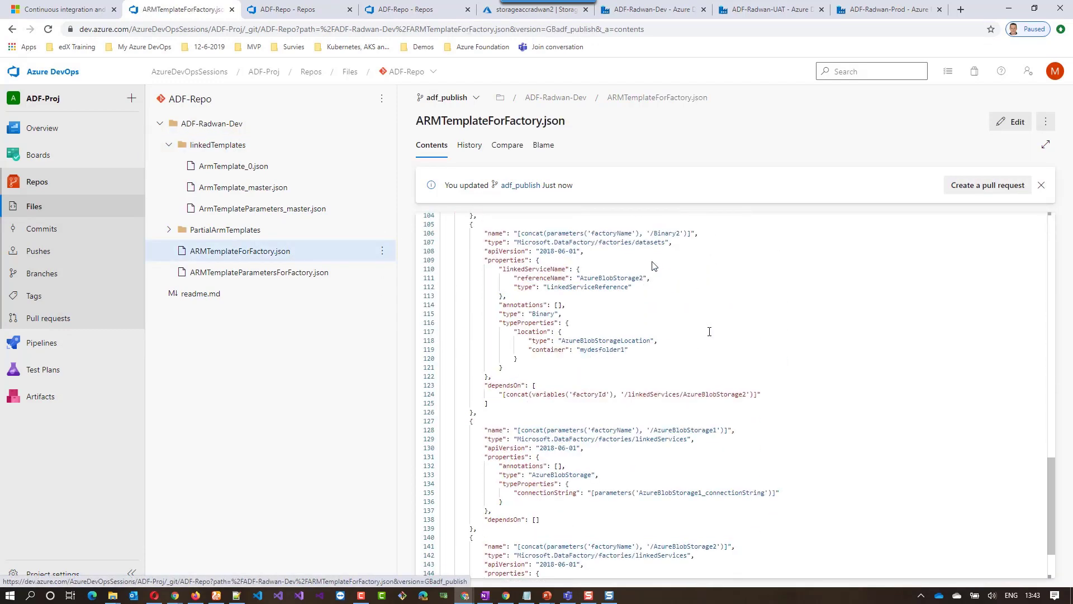
{"action": "scroll", "coordinate": [709, 331], "scroll_direction": "down", "scroll_amount": 5}
{"action": "left_click", "coordinate": [311, 277]}
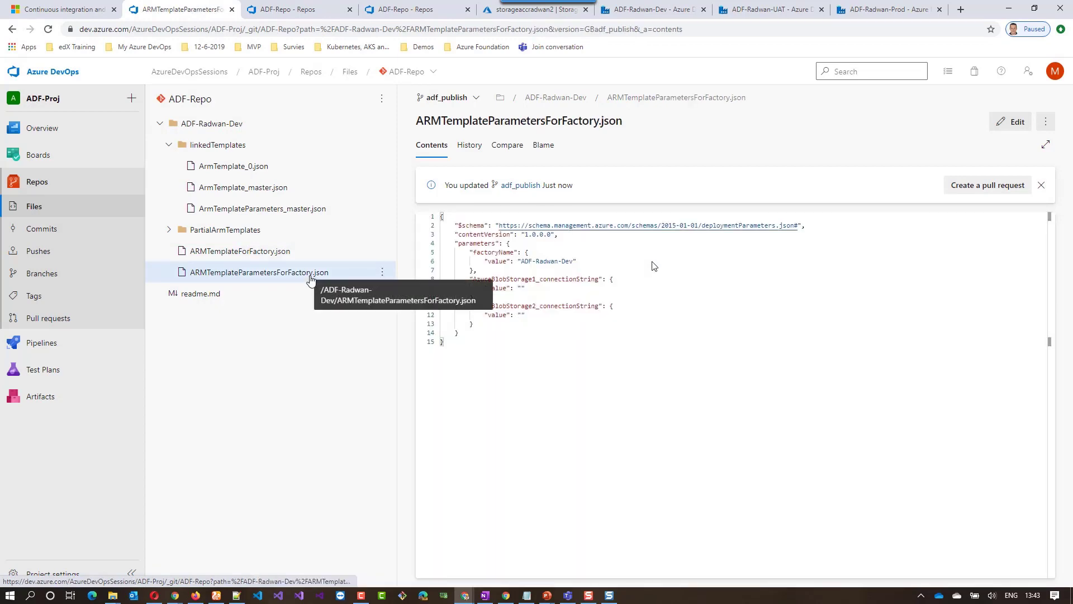
Step: Check the ADF-Radwan-Dev data factory and view the home page of ADF-Radwan-UAT
{"action": "left_click", "coordinate": [661, 13]}
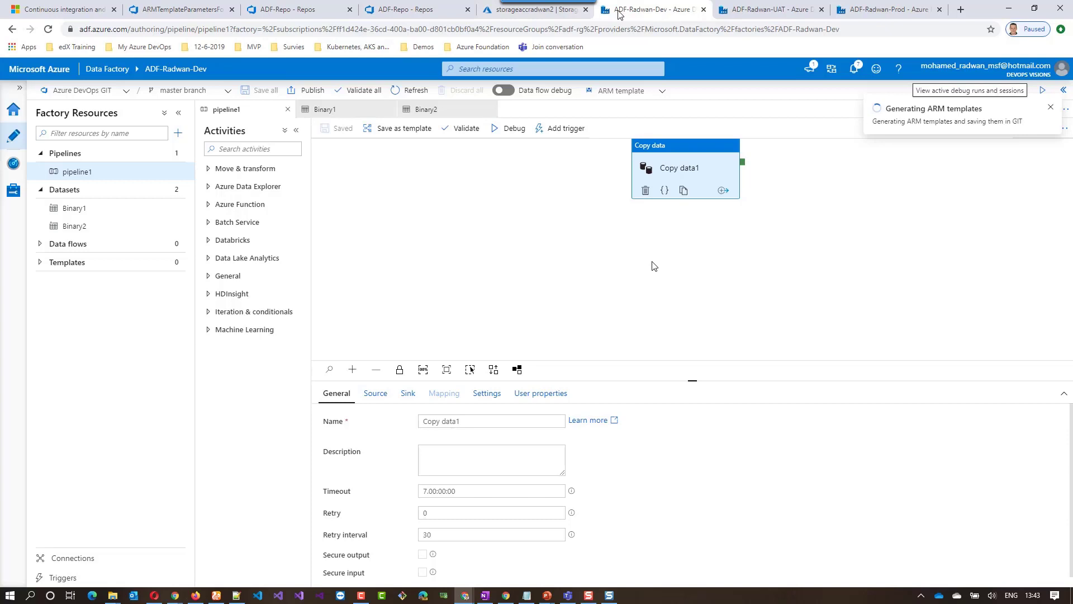
{"action": "left_click", "coordinate": [759, 11]}
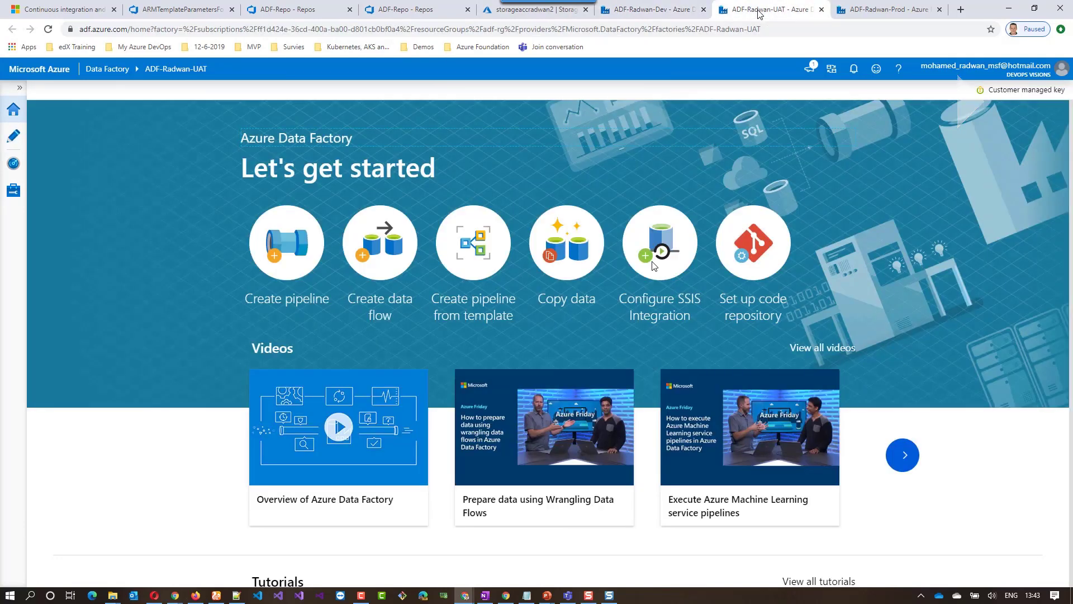
Step: Check the pipelines under the factory resources of the UAT data factory and of the Prod data factory
{"action": "left_click", "coordinate": [16, 141]}
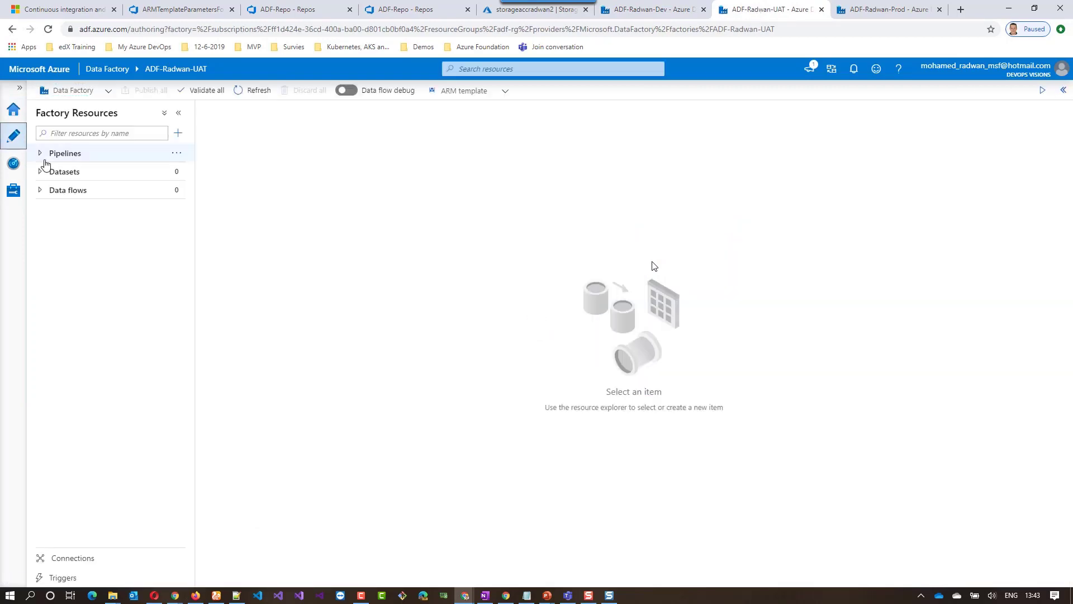
{"action": "left_click", "coordinate": [70, 158]}
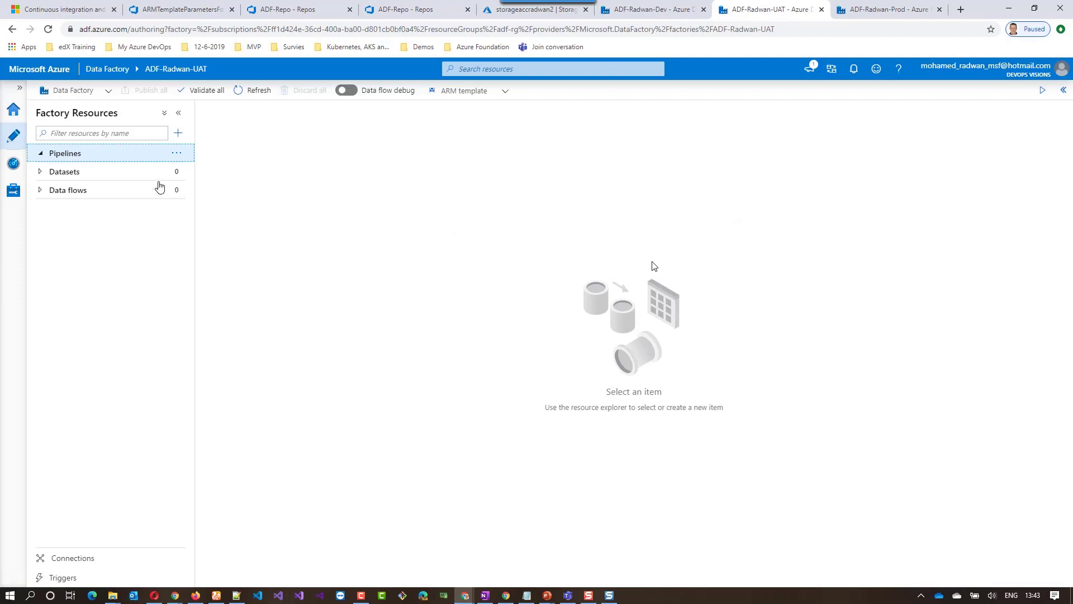
{"action": "left_click", "coordinate": [875, 10]}
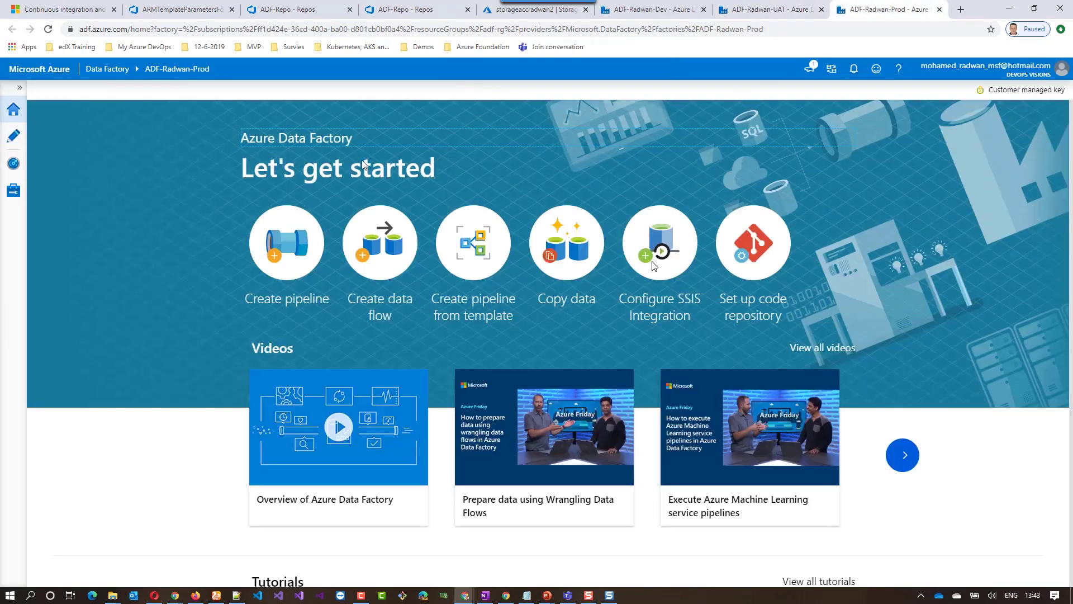
{"action": "left_click", "coordinate": [14, 145]}
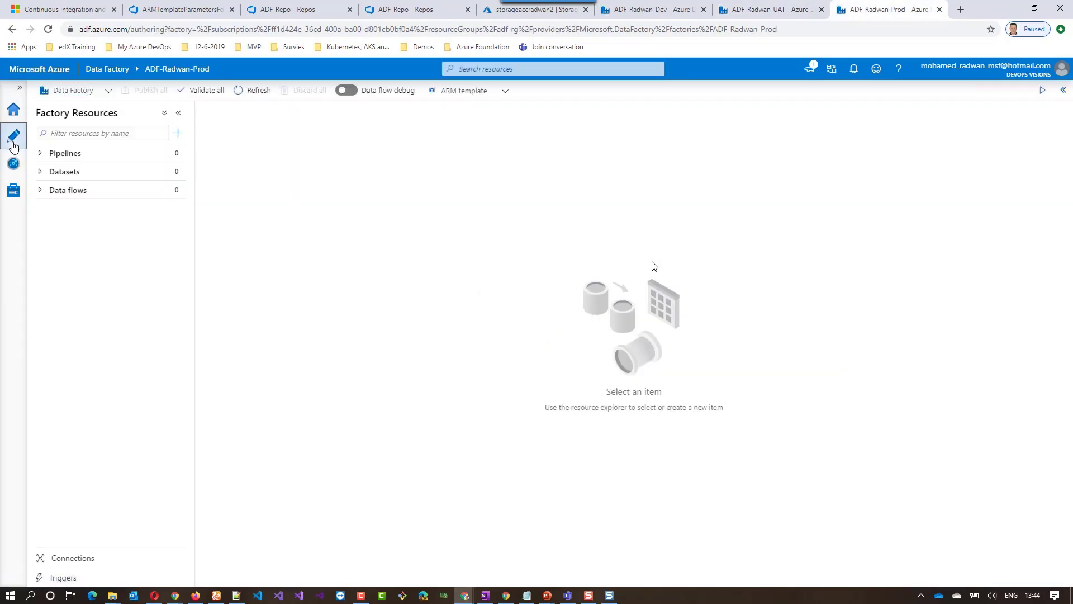
{"action": "left_click", "coordinate": [66, 159]}
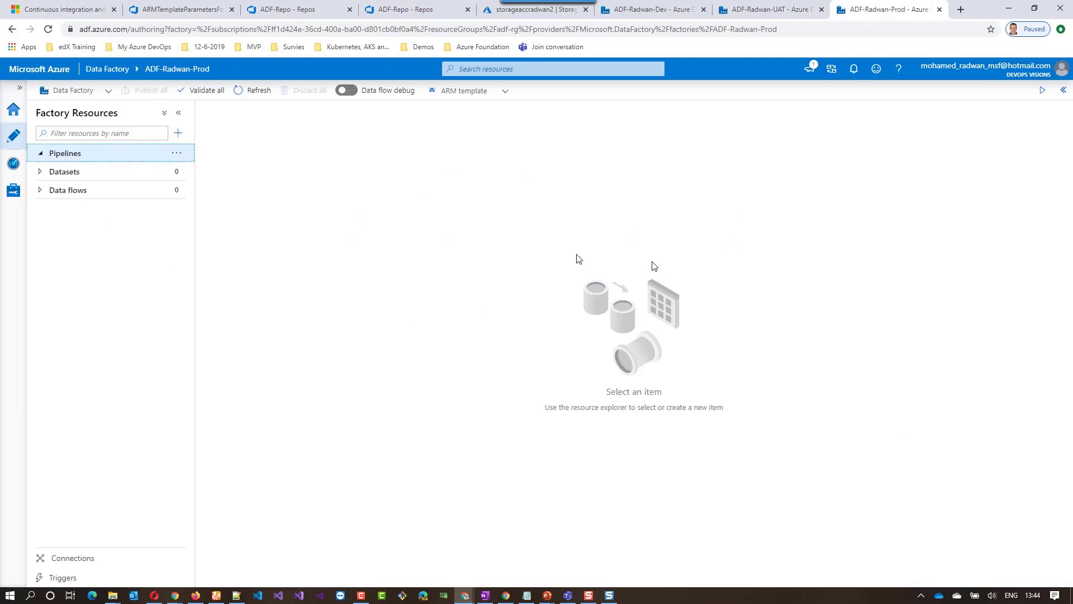
Step: Switch to the ADF-Repo files in Azure DevOps and create a new file named ci-cd.ps1 on the master branch
{"action": "left_click", "coordinate": [284, 11]}
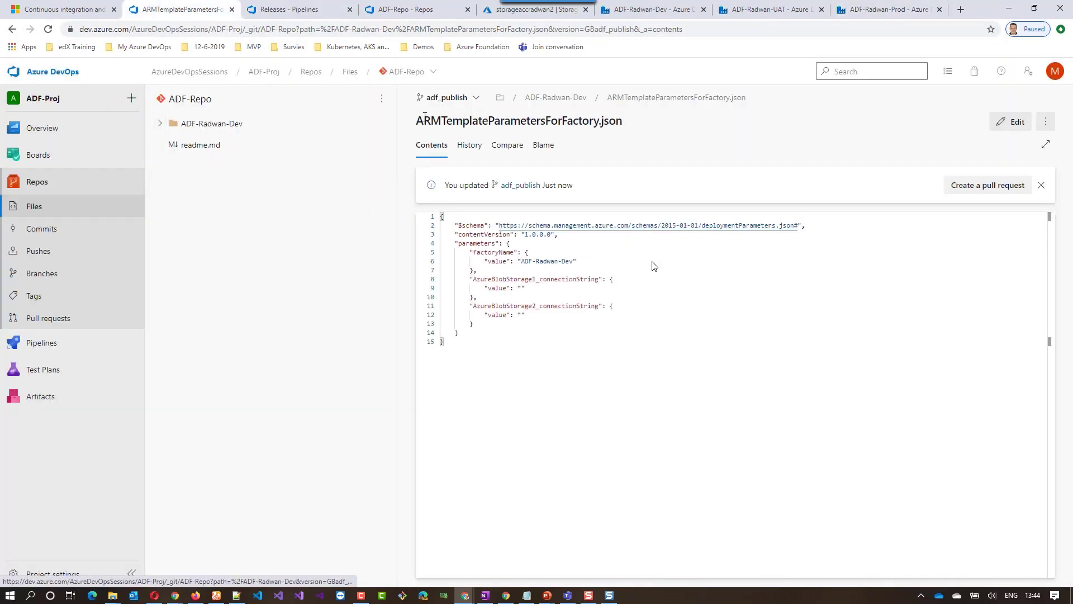
{"action": "left_click", "coordinate": [477, 99]}
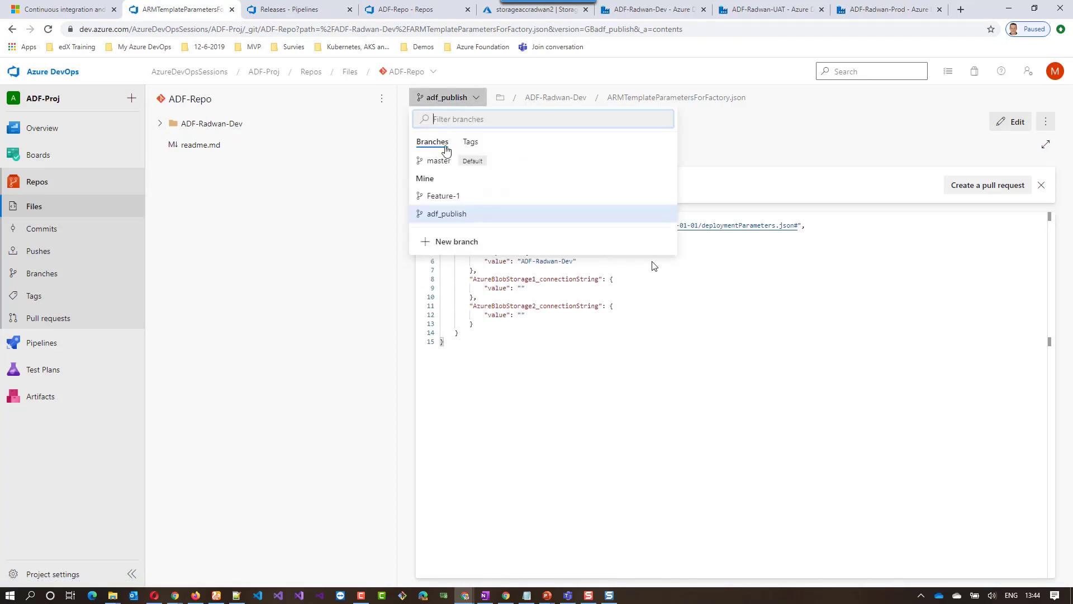
{"action": "left_click", "coordinate": [442, 162]}
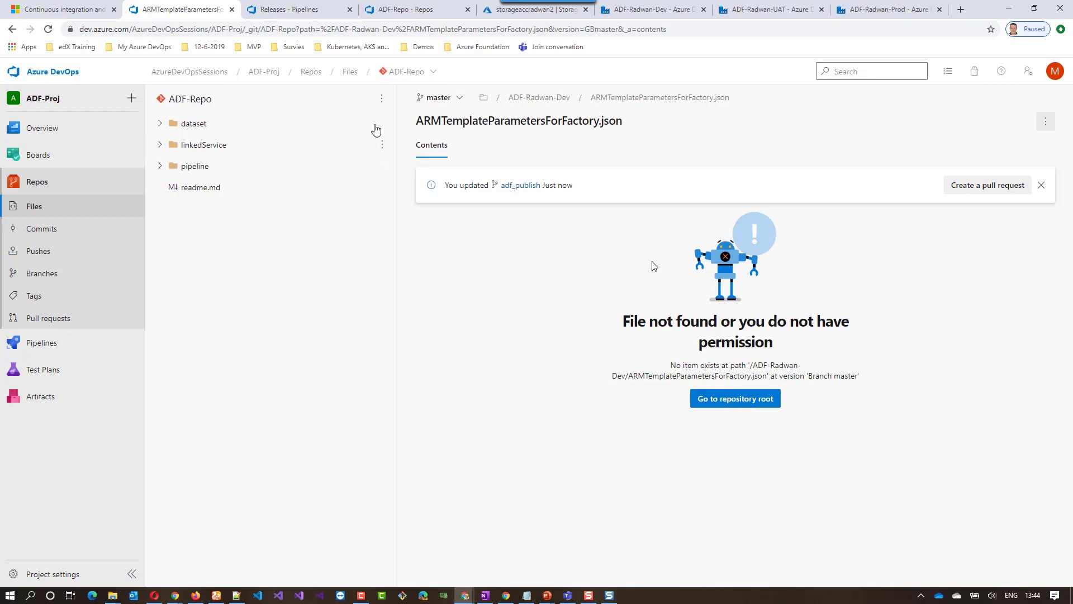
{"action": "left_click", "coordinate": [381, 98]}
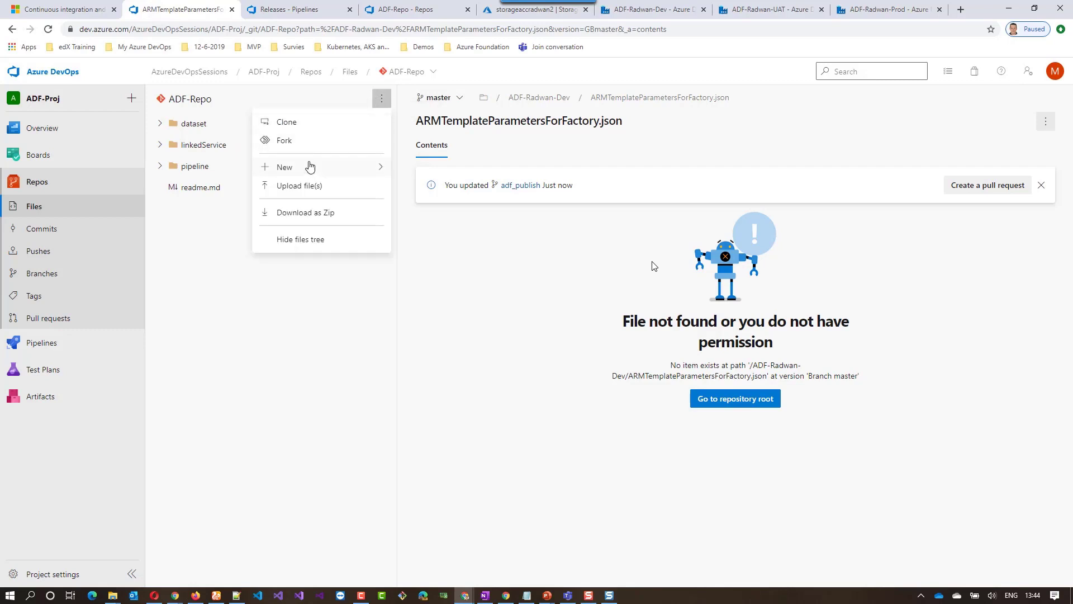
{"action": "left_click", "coordinate": [399, 168]}
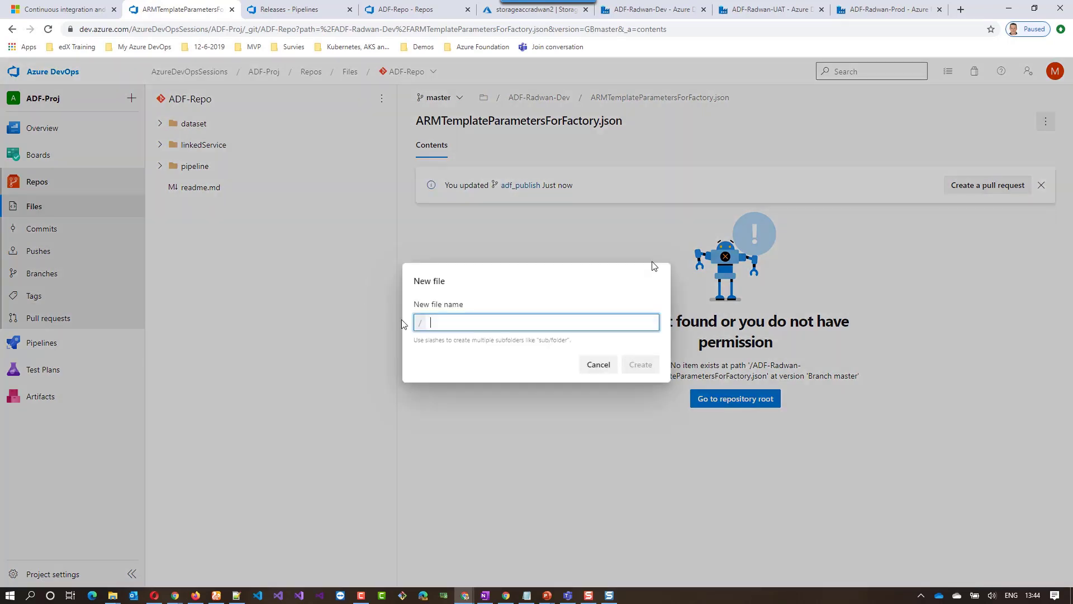
{"action": "type", "text": "c"}
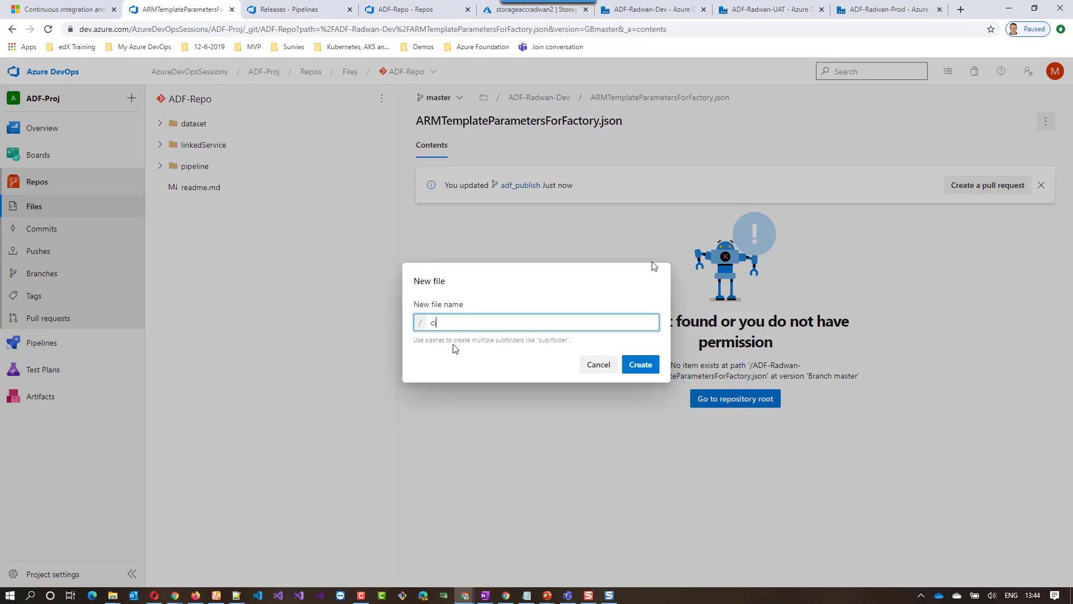
{"action": "type", "text": "i-cd.ps1"}
{"action": "left_click", "coordinate": [640, 364]}
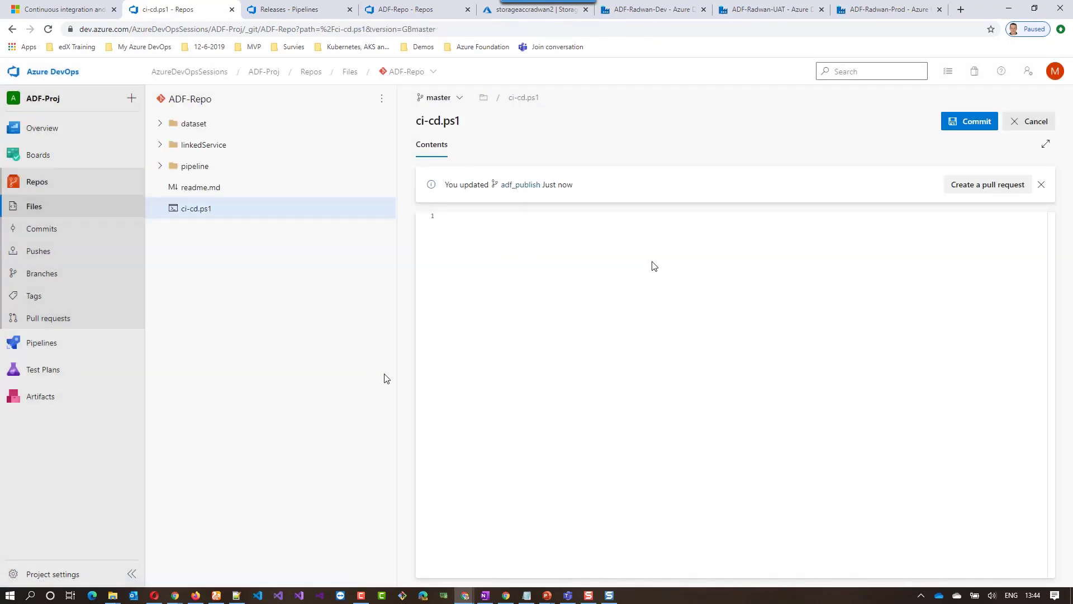
Step: Copy the sample pre- and post-deployment PowerShell script from the Data Factory continuous integration and delivery documentation
{"action": "left_click", "coordinate": [68, 8]}
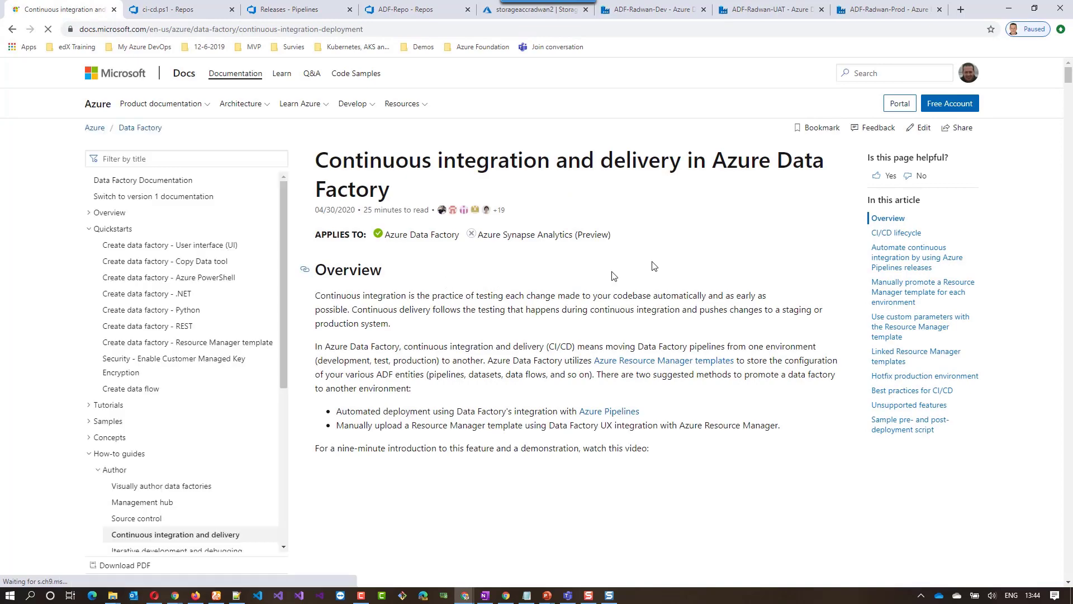
{"action": "scroll", "coordinate": [614, 276], "scroll_direction": "down", "scroll_amount": 4}
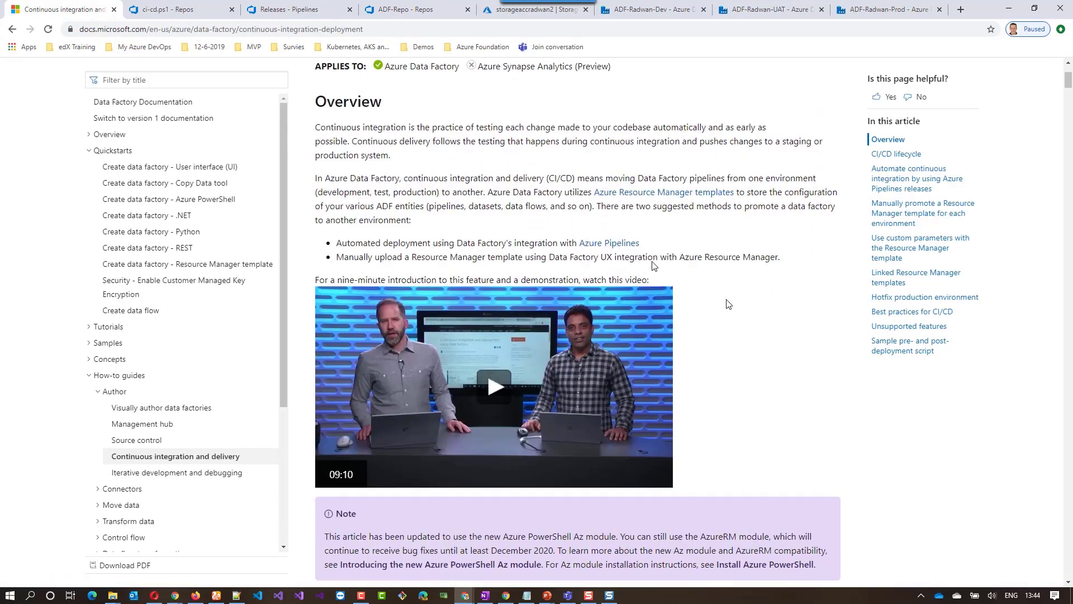
{"action": "scroll", "coordinate": [726, 302], "scroll_direction": "down", "scroll_amount": 12}
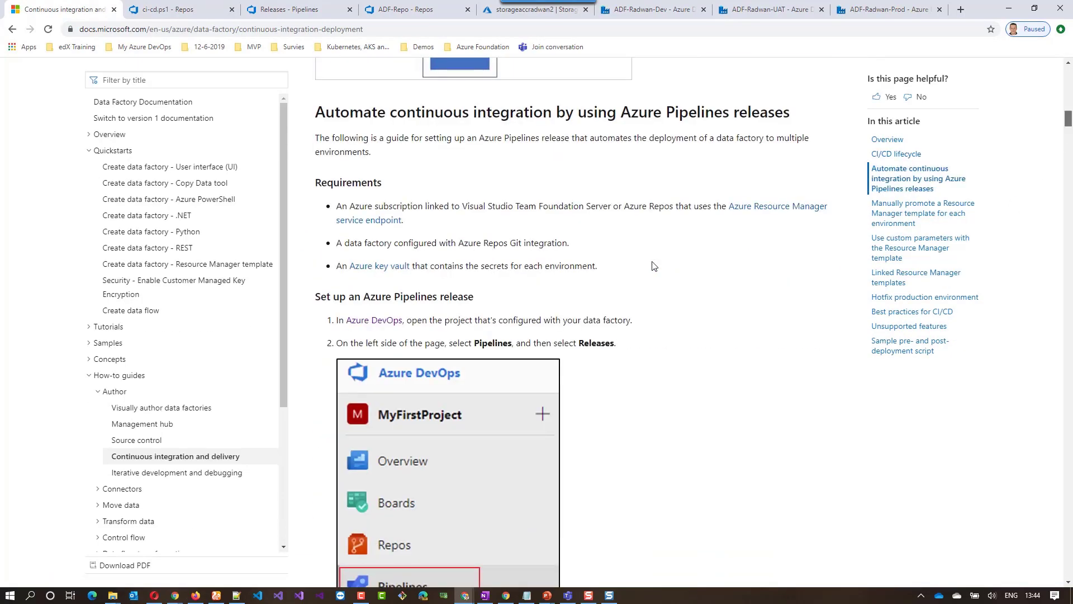
{"action": "left_click_drag", "start_coordinate": [1068, 120], "coordinate": [1069, 484]}
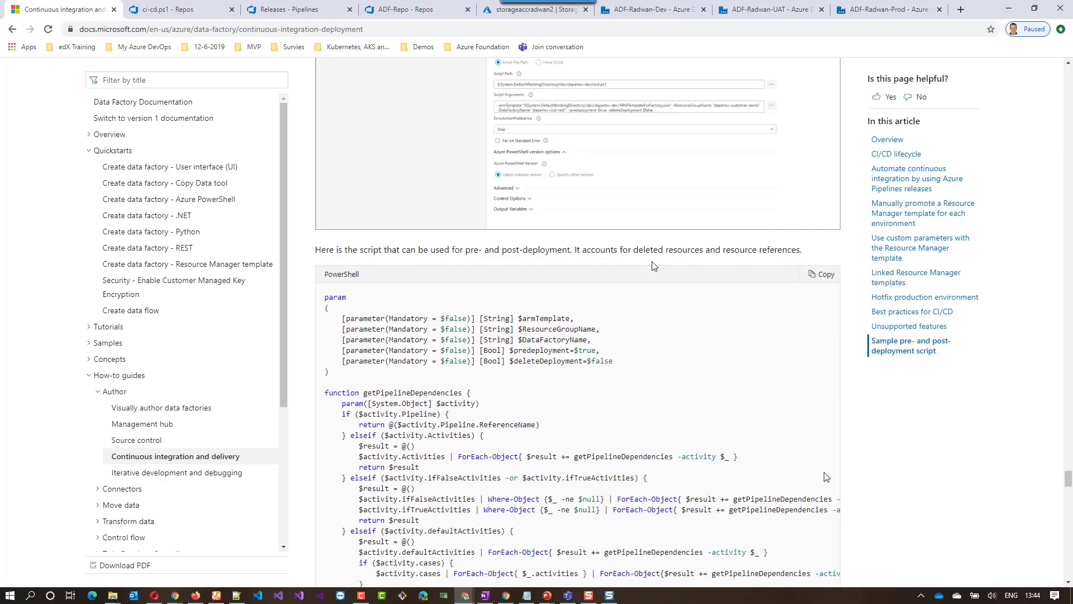
{"action": "left_click", "coordinate": [821, 274]}
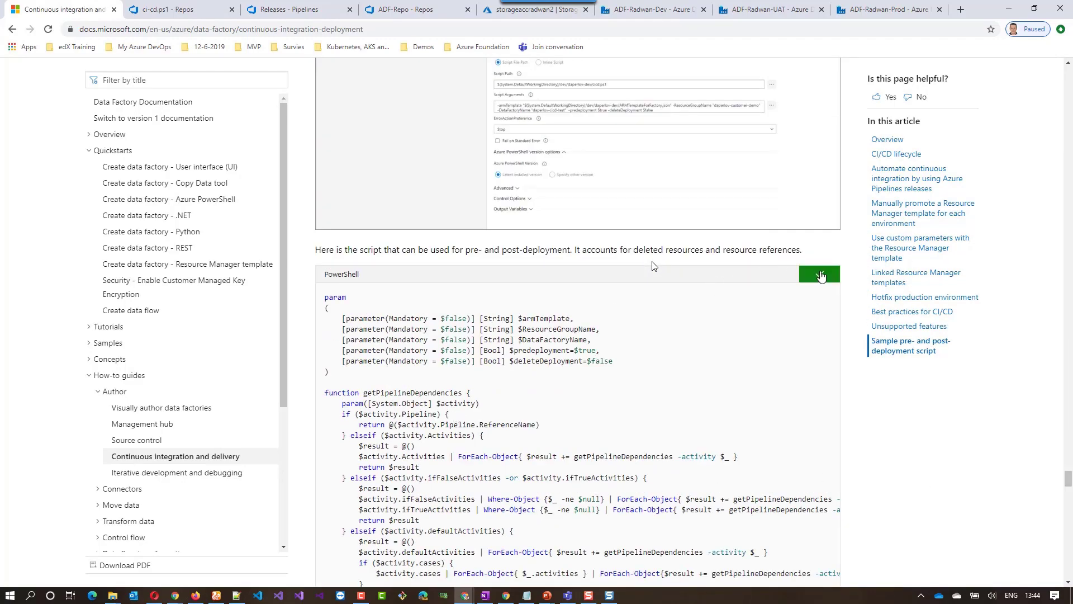
Step: Paste the copied script into ci-cd.ps1 in ADF-Repo and commit the file to the master branch
{"action": "left_click", "coordinate": [168, 9]}
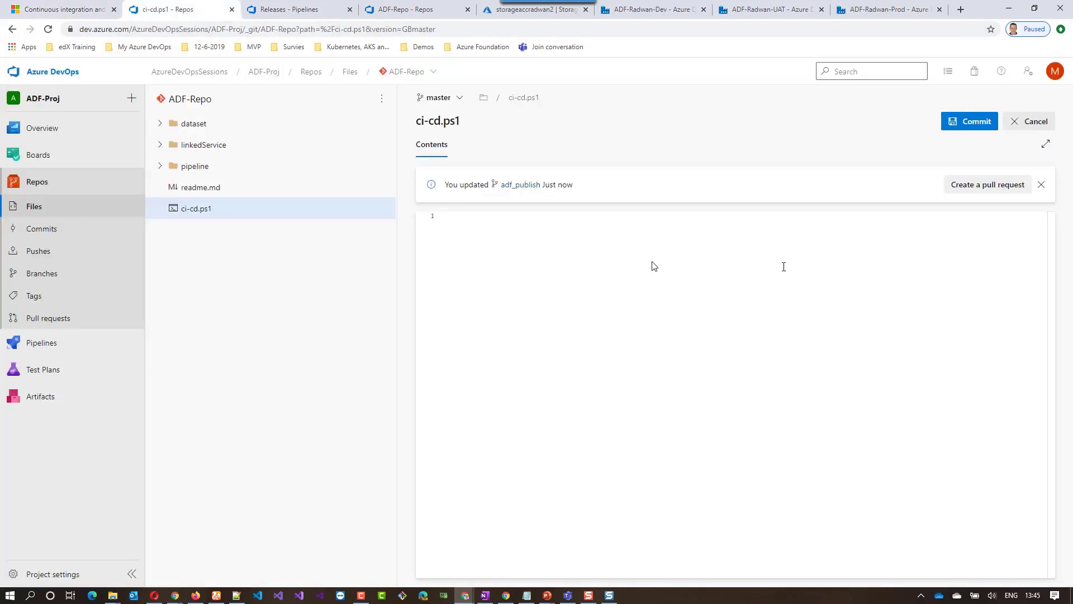
{"action": "key", "text": "ctrl+v"}
{"action": "scroll", "coordinate": [750, 302], "scroll_direction": "up", "scroll_amount": 20}
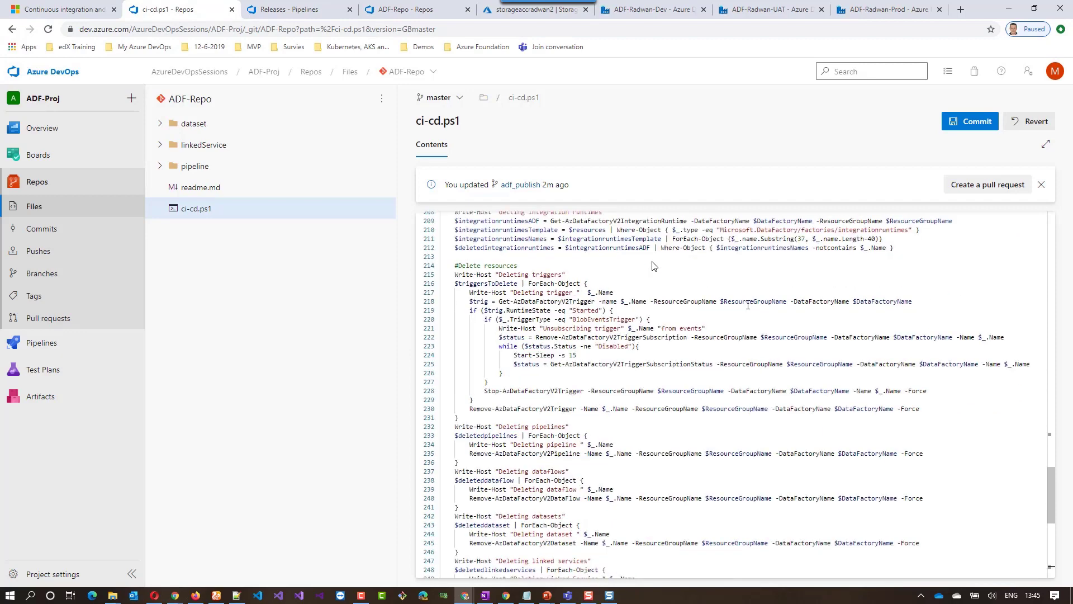
{"action": "left_click_drag", "start_coordinate": [1057, 379], "coordinate": [1050, 223]}
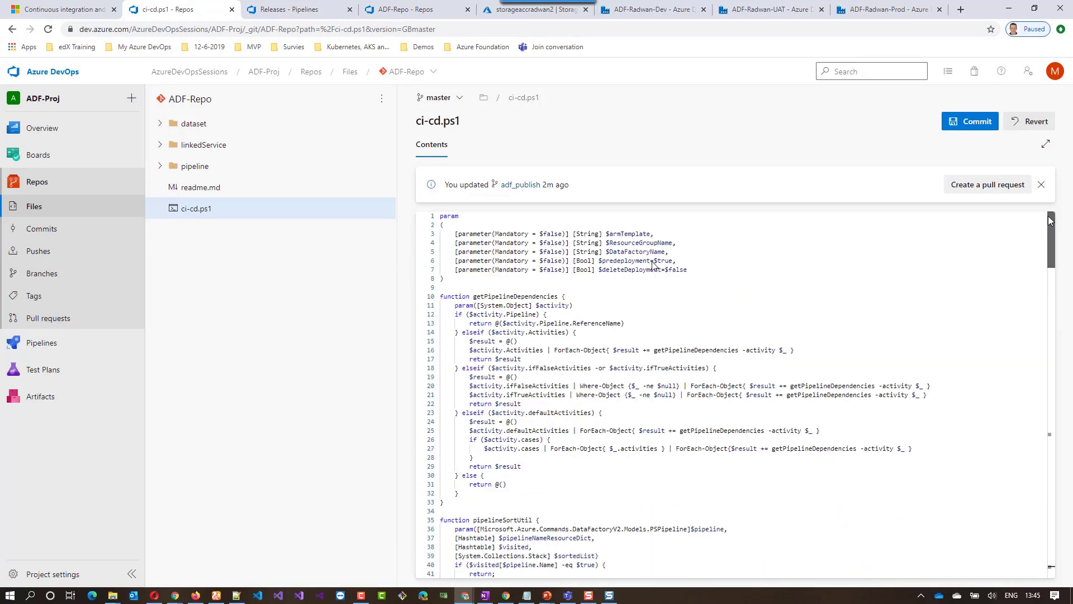
{"action": "left_click", "coordinate": [964, 121]}
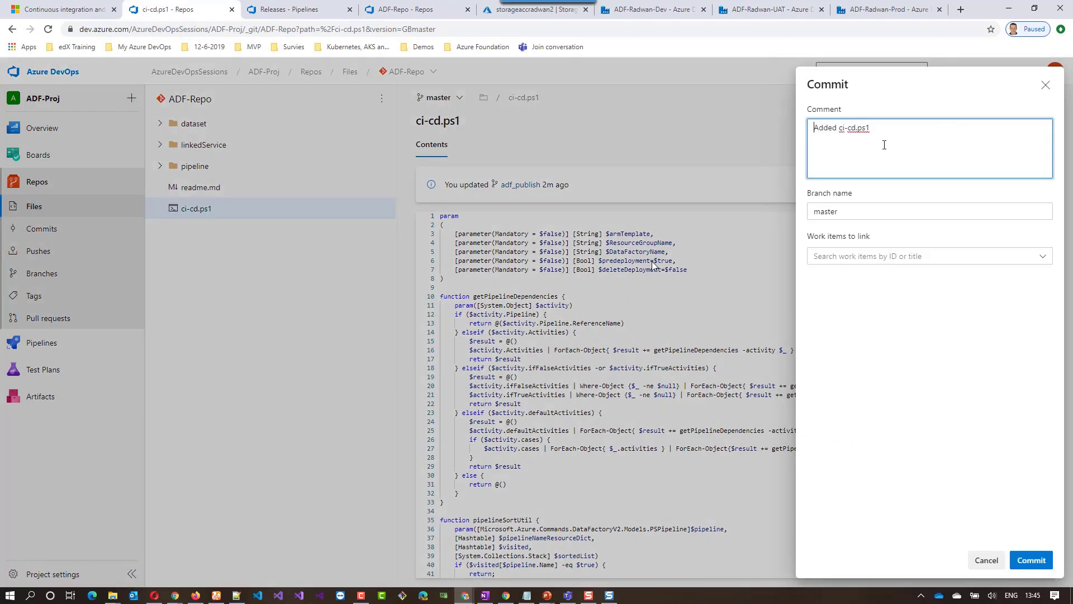
{"action": "left_click", "coordinate": [1028, 561]}
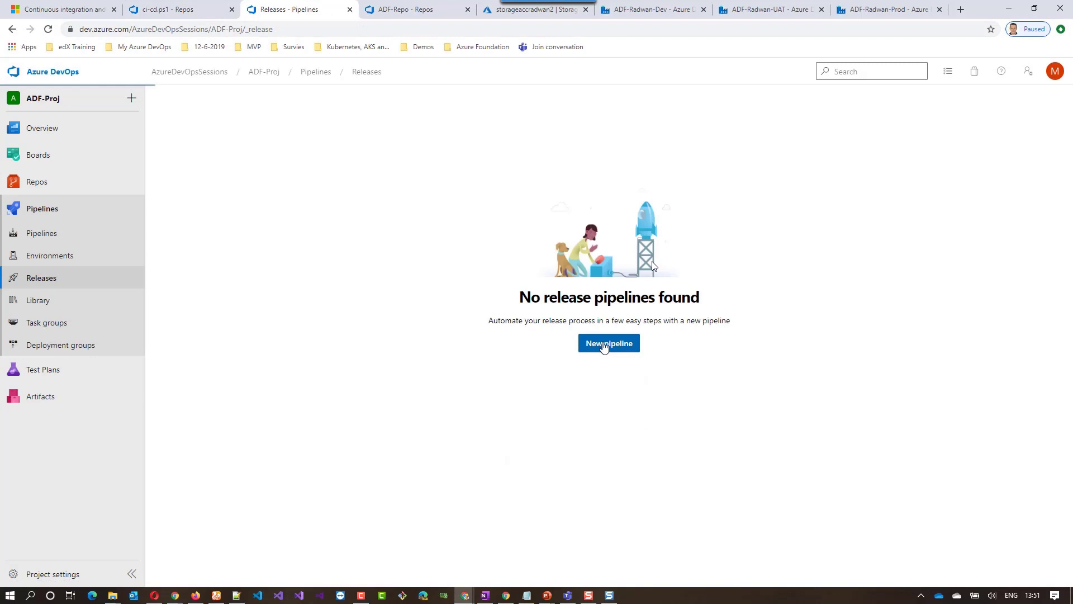
Step: Create a new release pipeline starting from an empty job and name its stage UAT
{"action": "left_click", "coordinate": [603, 343]}
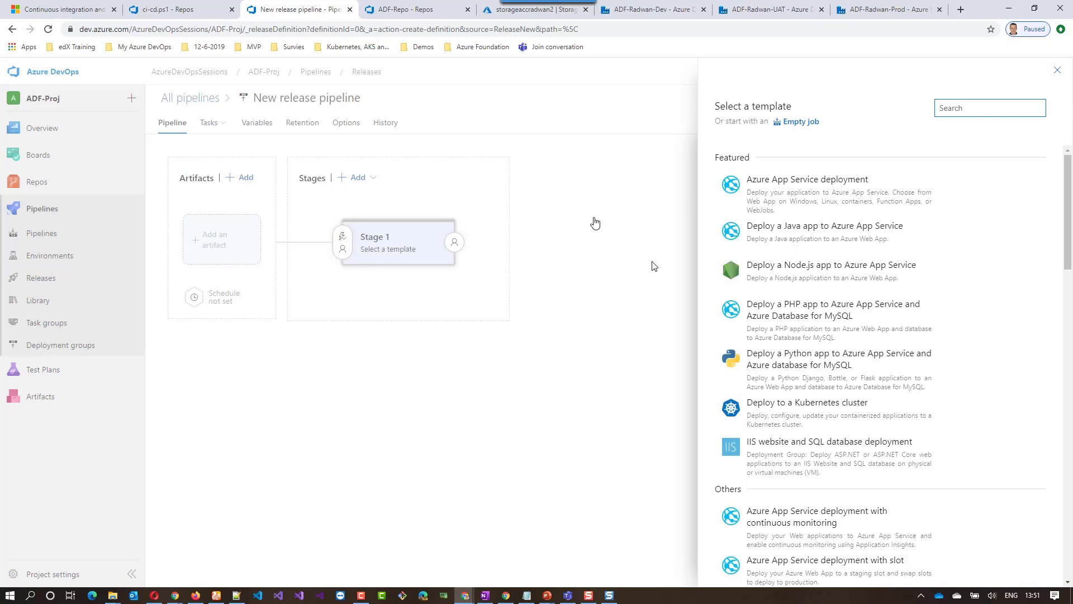
{"action": "left_click", "coordinate": [803, 121]}
{"action": "left_click", "coordinate": [762, 249]}
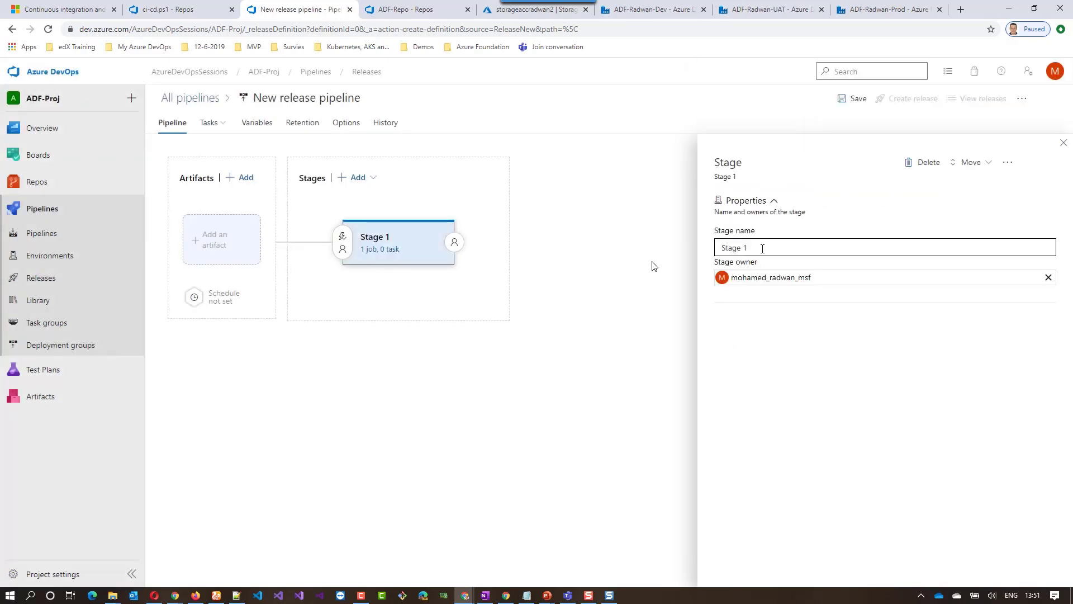
{"action": "type", "text": "UAT"}
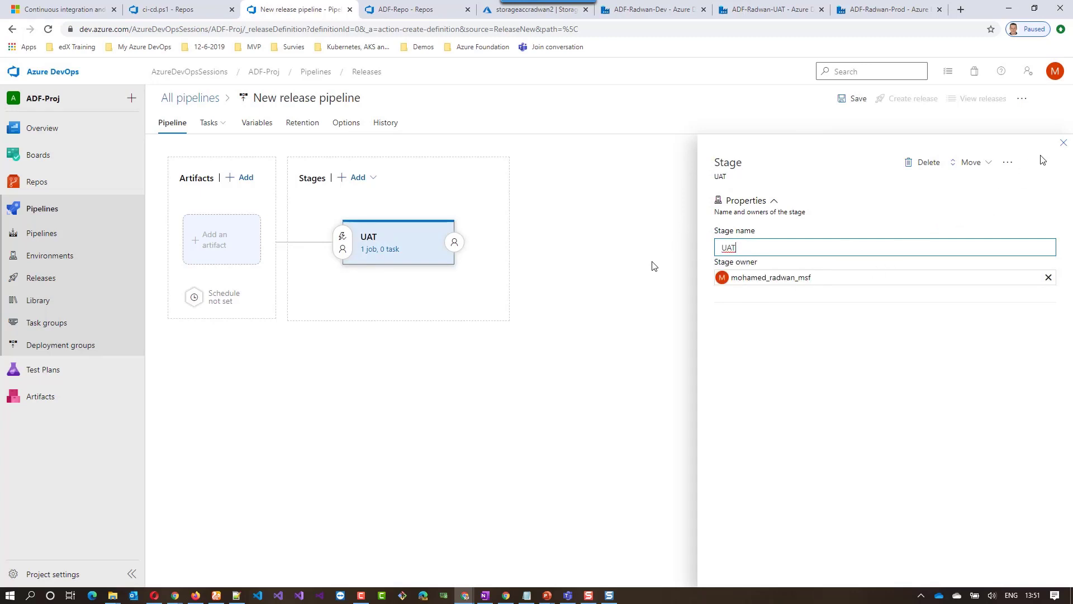
{"action": "left_click", "coordinate": [1063, 143]}
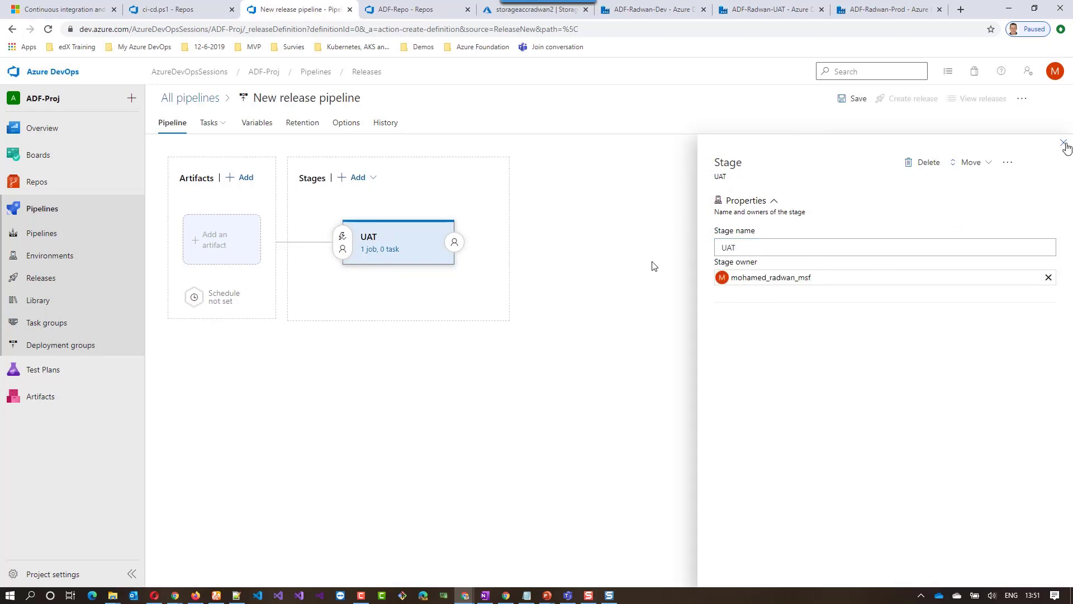
Step: Add an Azure Repos artifact from project ADF-Proj, repository ADF-Repo, default branch adf_publish, with the source alias _adf_publish_source
{"action": "left_click", "coordinate": [217, 245]}
{"action": "left_click", "coordinate": [825, 167]}
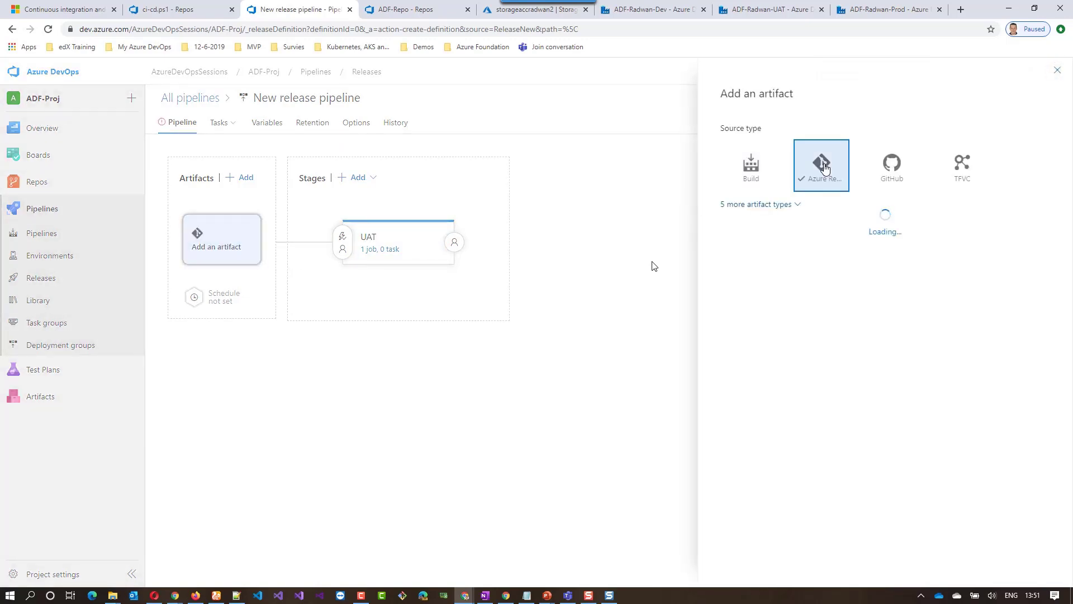
{"action": "left_click", "coordinate": [1043, 247]}
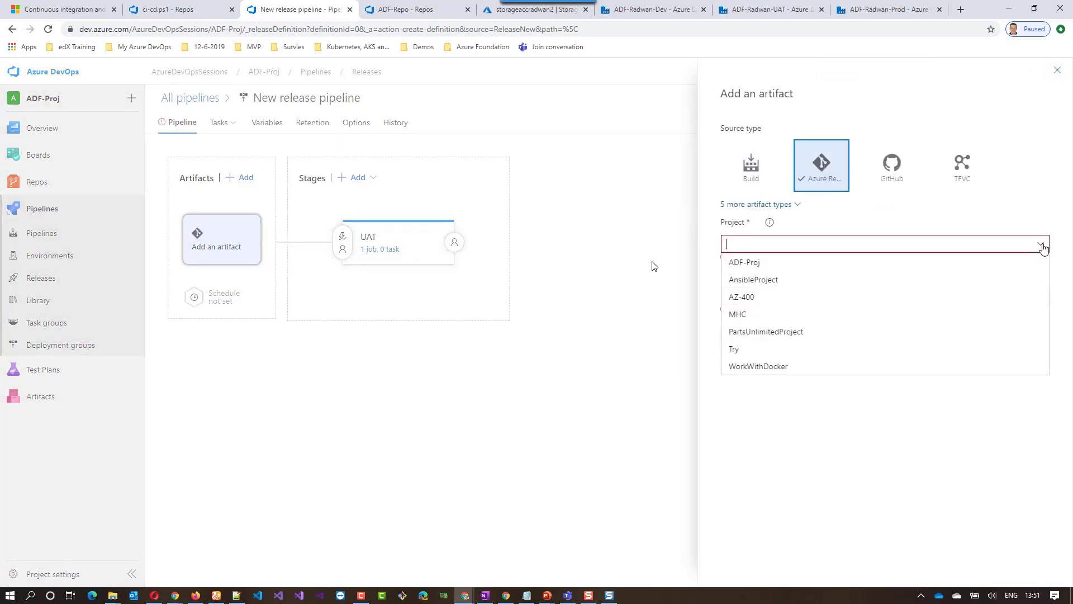
{"action": "left_click", "coordinate": [793, 263]}
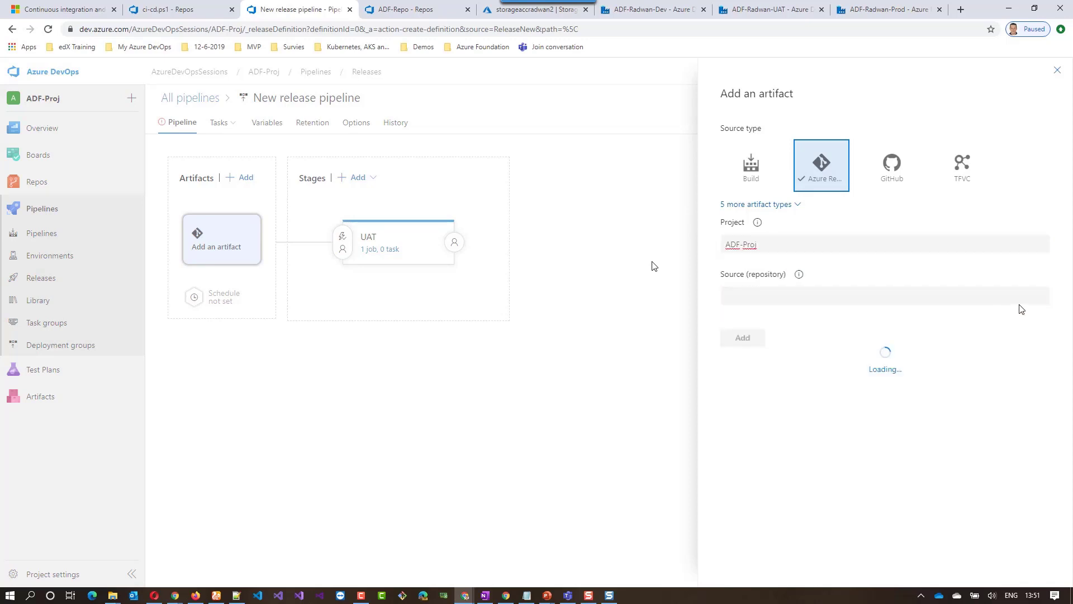
{"action": "left_click", "coordinate": [1040, 285]}
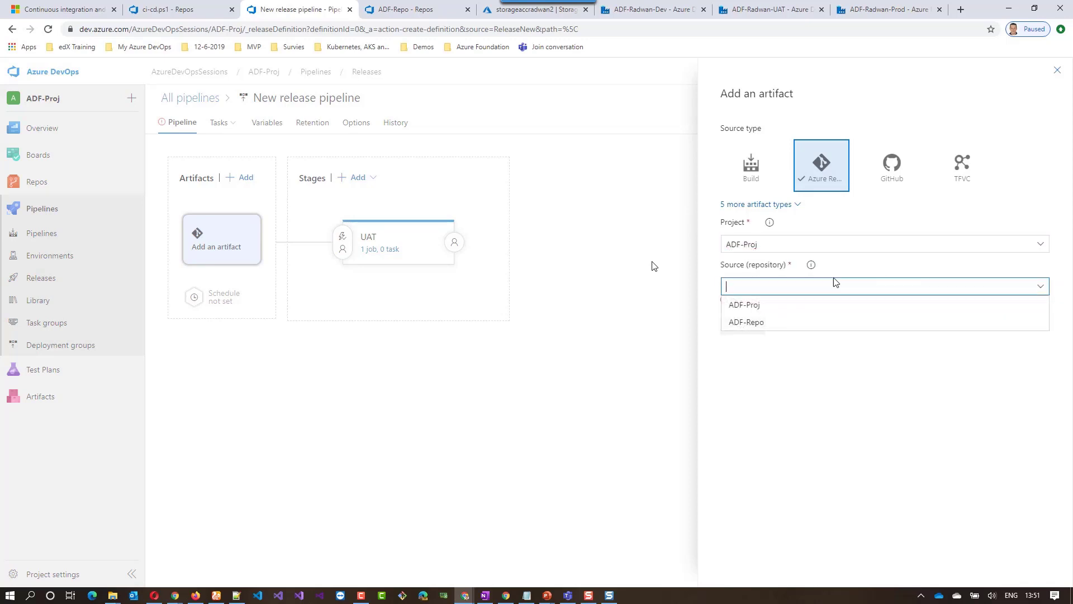
{"action": "left_click", "coordinate": [755, 322]}
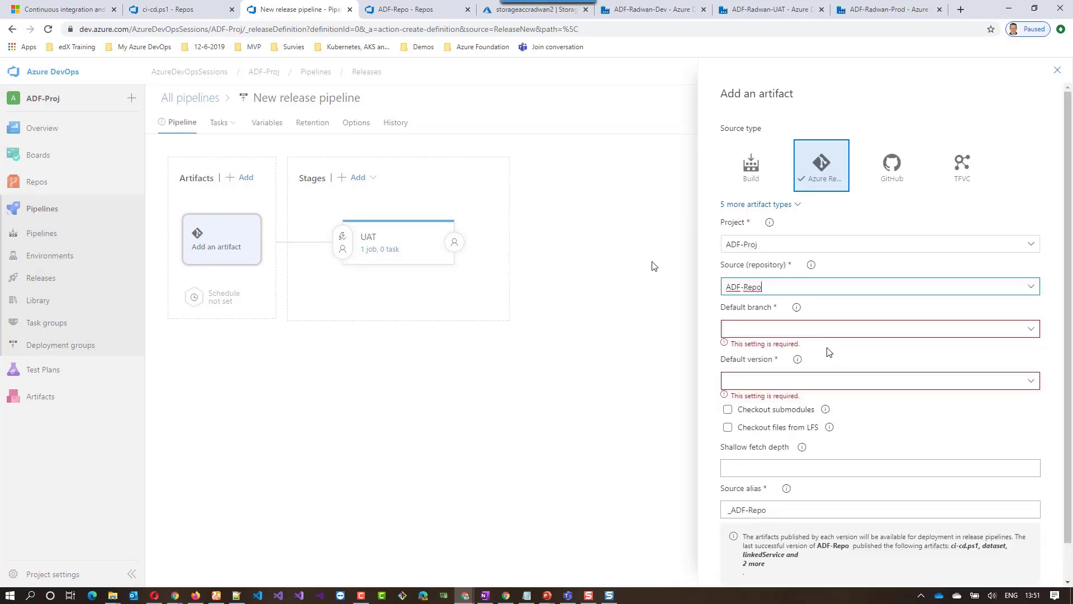
{"action": "left_click", "coordinate": [1030, 328]}
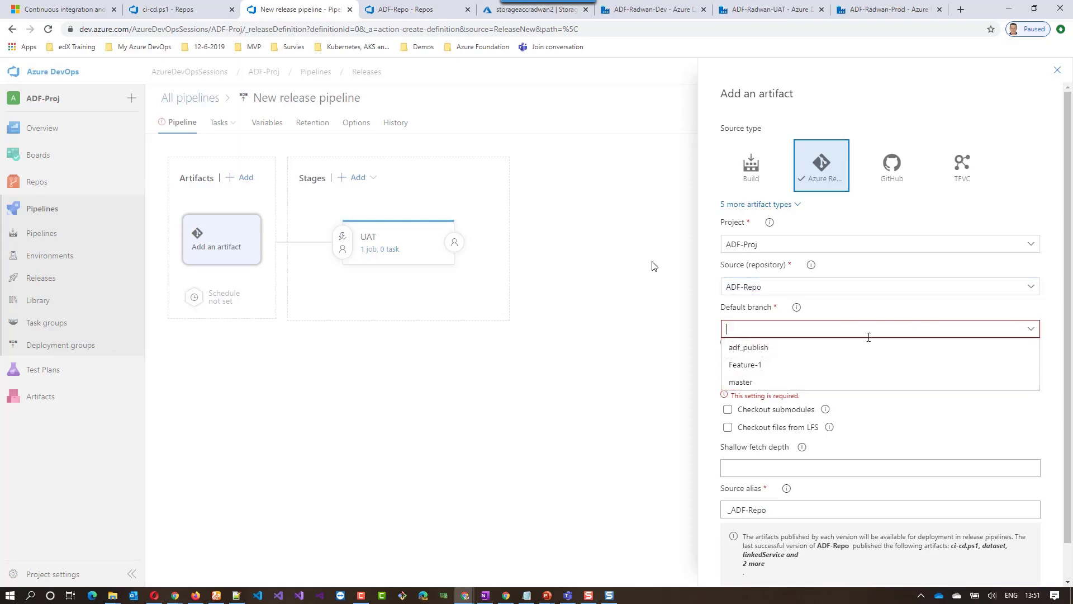
{"action": "left_click", "coordinate": [774, 348]}
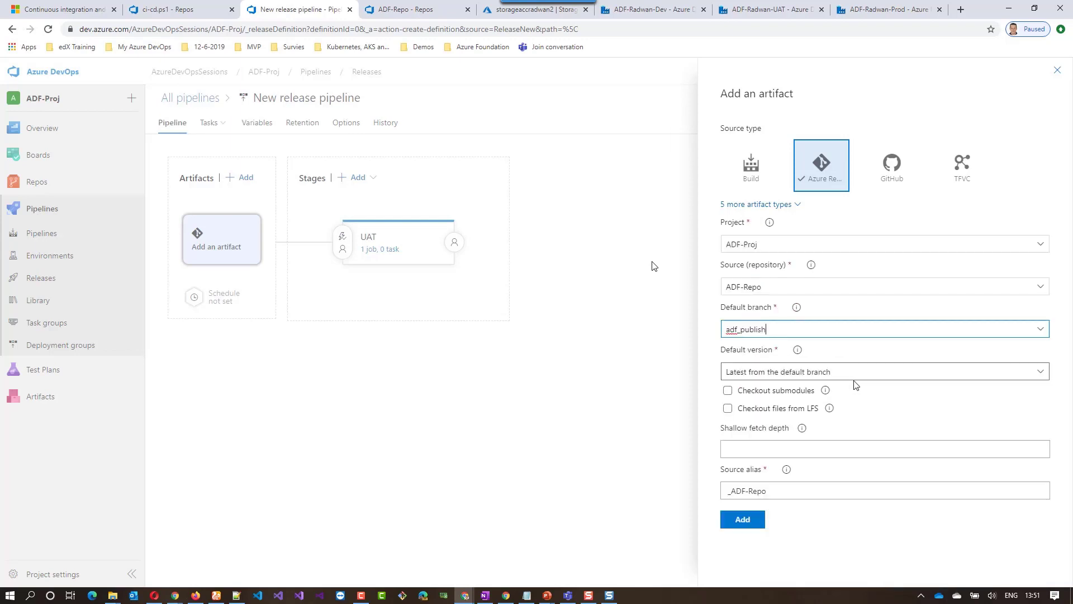
{"action": "left_click_drag", "start_coordinate": [773, 490], "coordinate": [703, 487]}
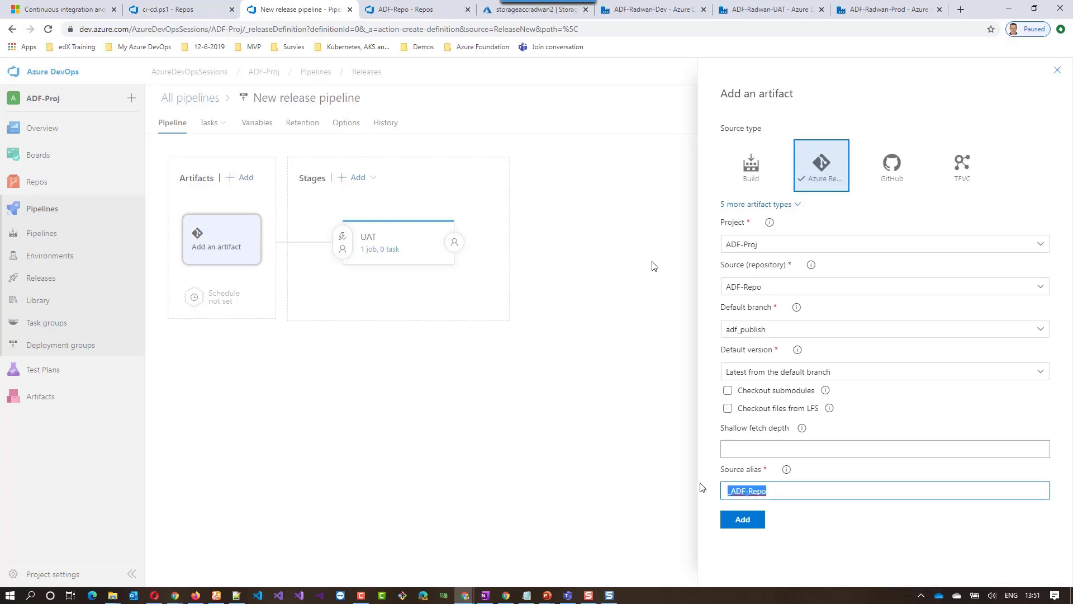
{"action": "type", "text": "_adf_publish_source"}
{"action": "left_click", "coordinate": [746, 519]}
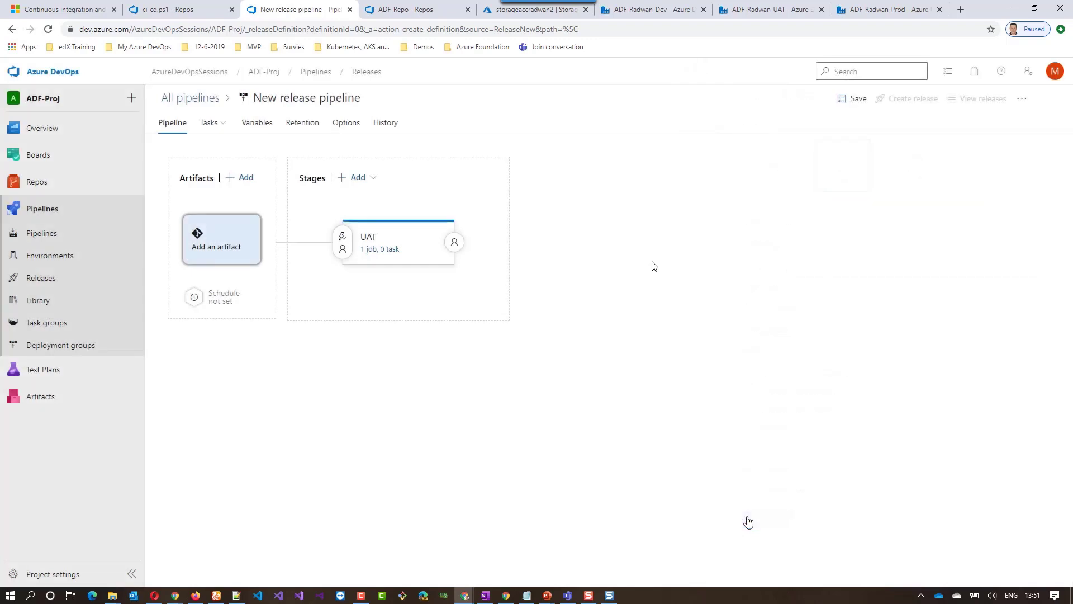
Step: Add an Azure Repos artifact from project ADF-Proj, repository ADF-Repo, default branch master, with the source alias _adf_master_source
{"action": "left_click", "coordinate": [247, 179]}
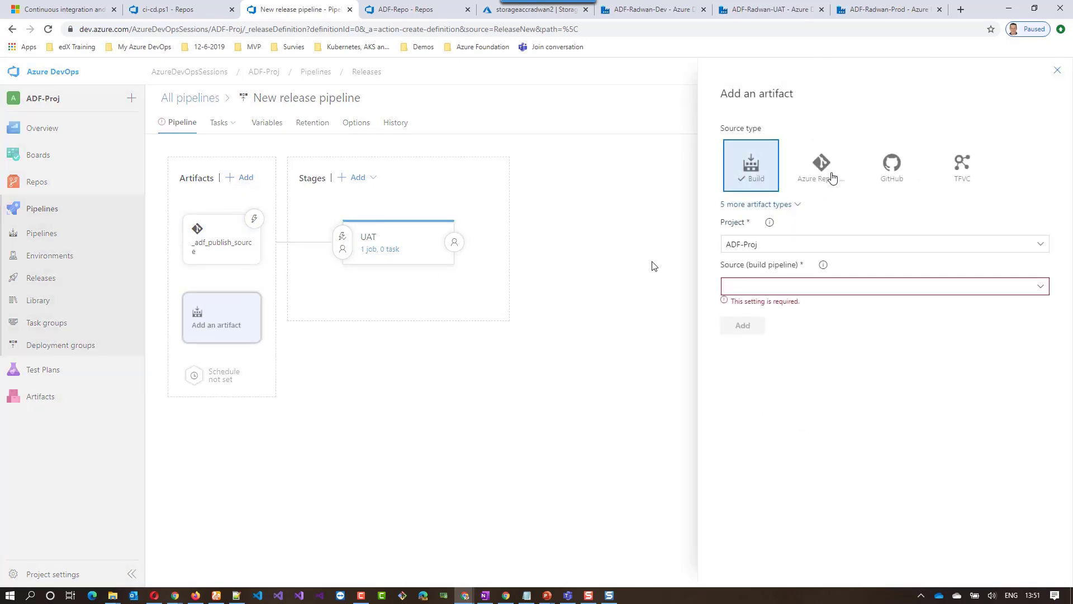
{"action": "left_click", "coordinate": [832, 177]}
{"action": "left_click", "coordinate": [1045, 248]}
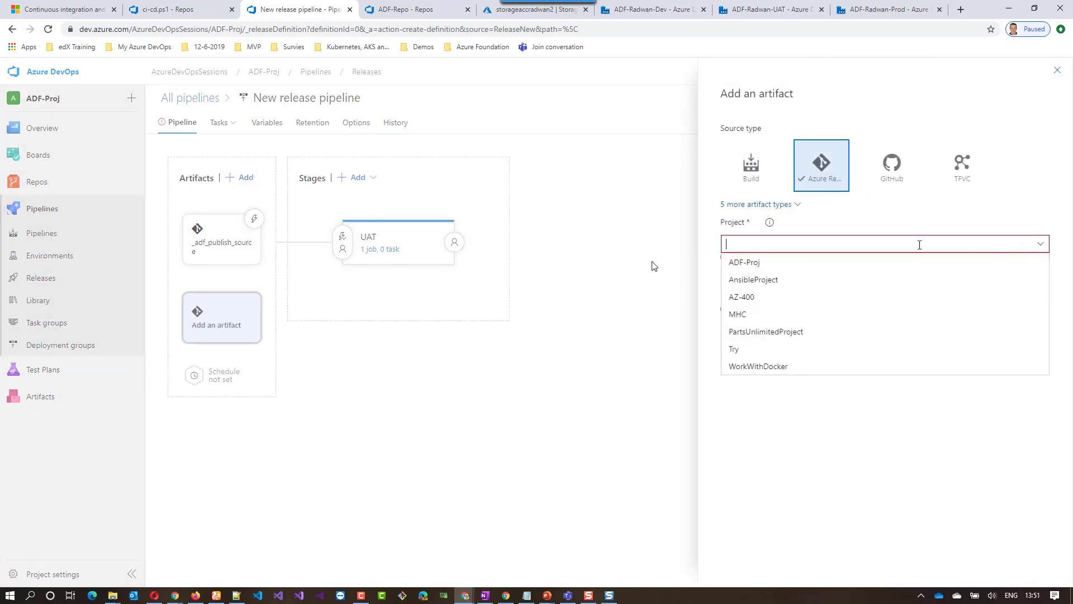
{"action": "left_click", "coordinate": [746, 263]}
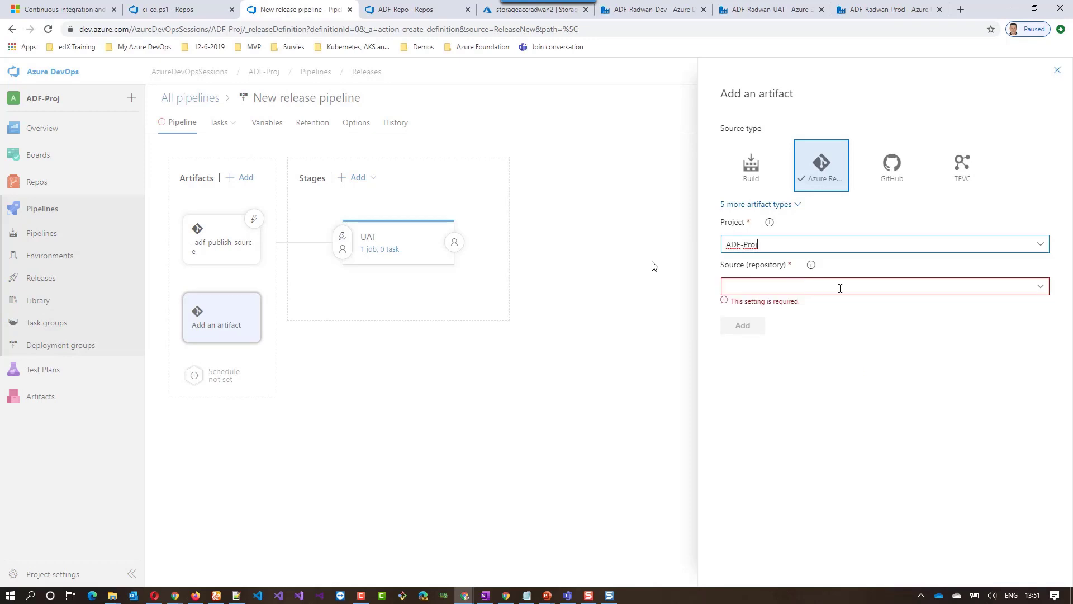
{"action": "left_click", "coordinate": [1043, 286]}
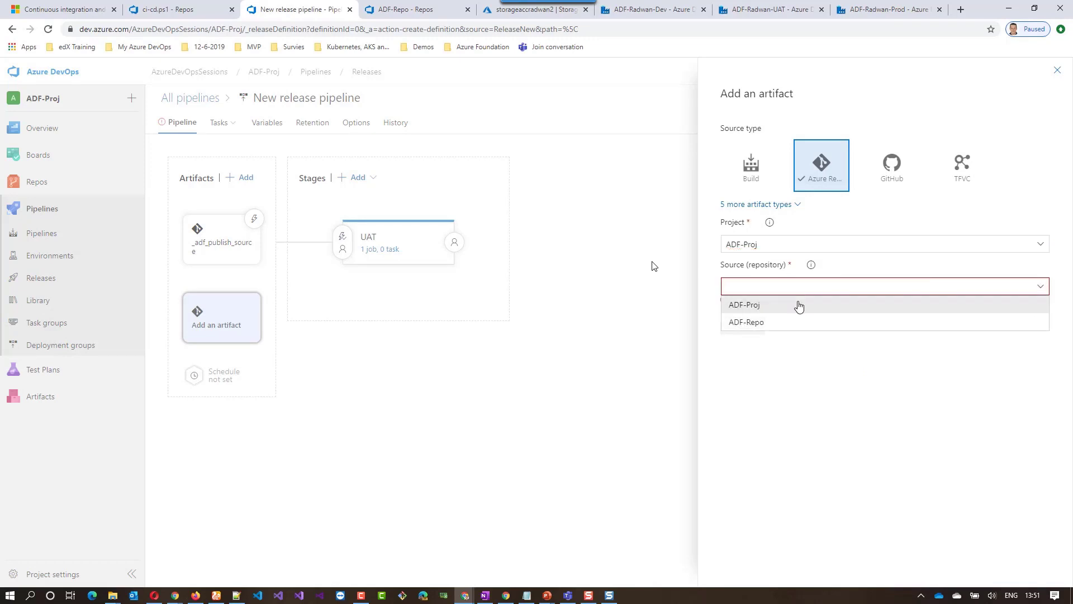
{"action": "left_click", "coordinate": [760, 323]}
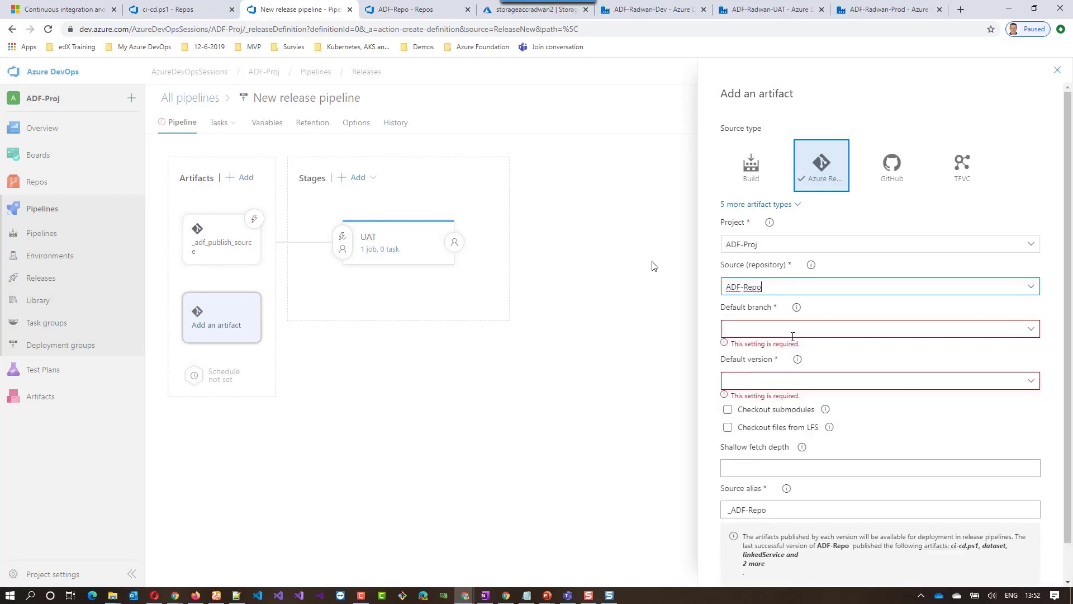
{"action": "left_click", "coordinate": [1034, 334]}
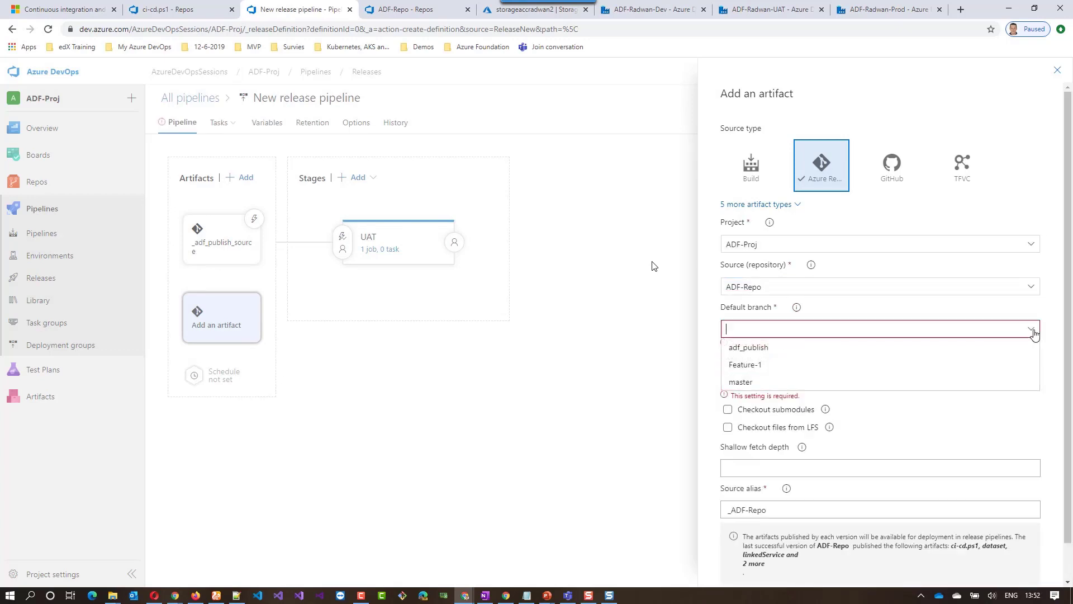
{"action": "left_click", "coordinate": [749, 381]}
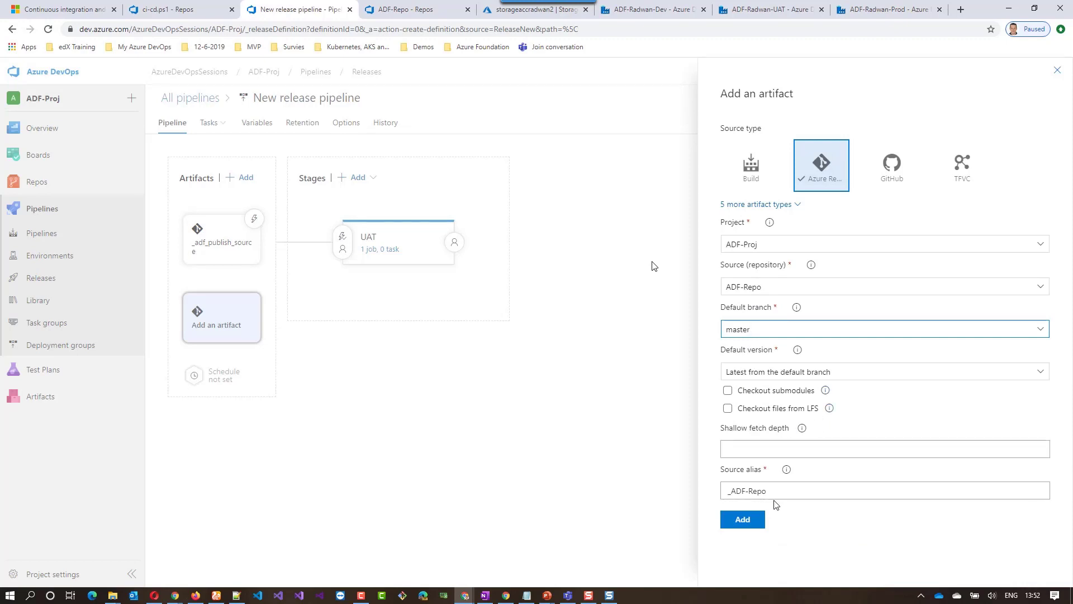
{"action": "left_click_drag", "start_coordinate": [777, 494], "coordinate": [673, 495]}
{"action": "type", "text": "_adf_master_source"}
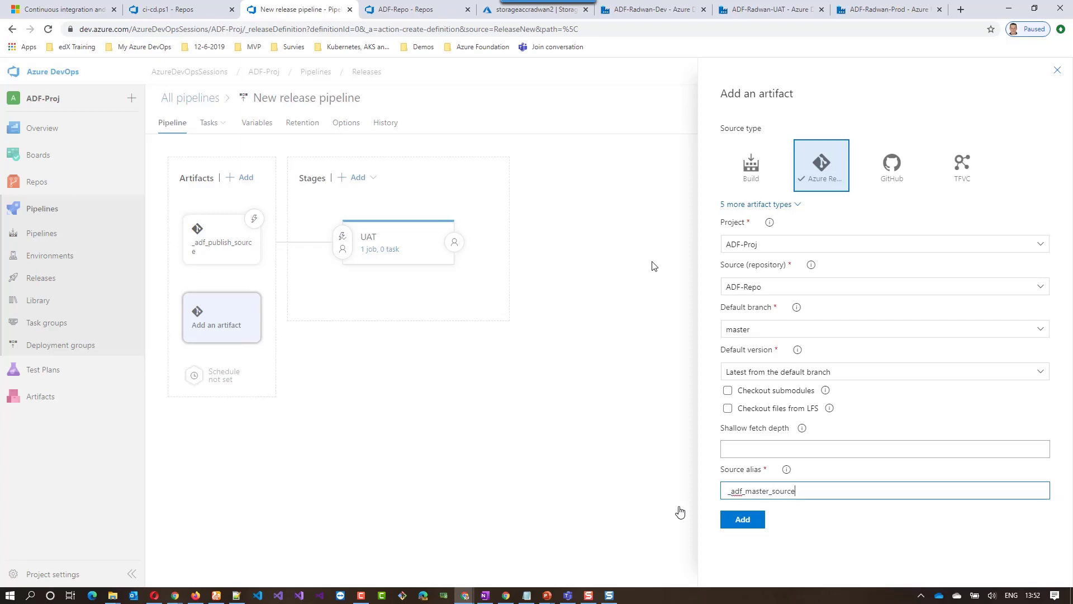
{"action": "left_click", "coordinate": [742, 519]}
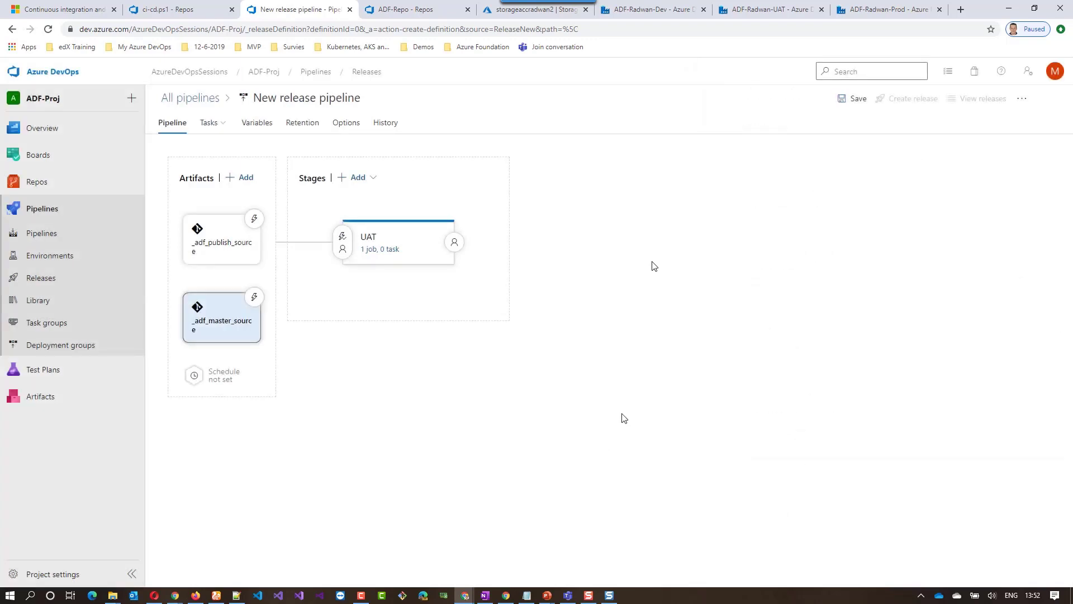
Step: Find the Azure PowerShell task and add it to the agent job of the UAT stage
{"action": "left_click", "coordinate": [391, 250]}
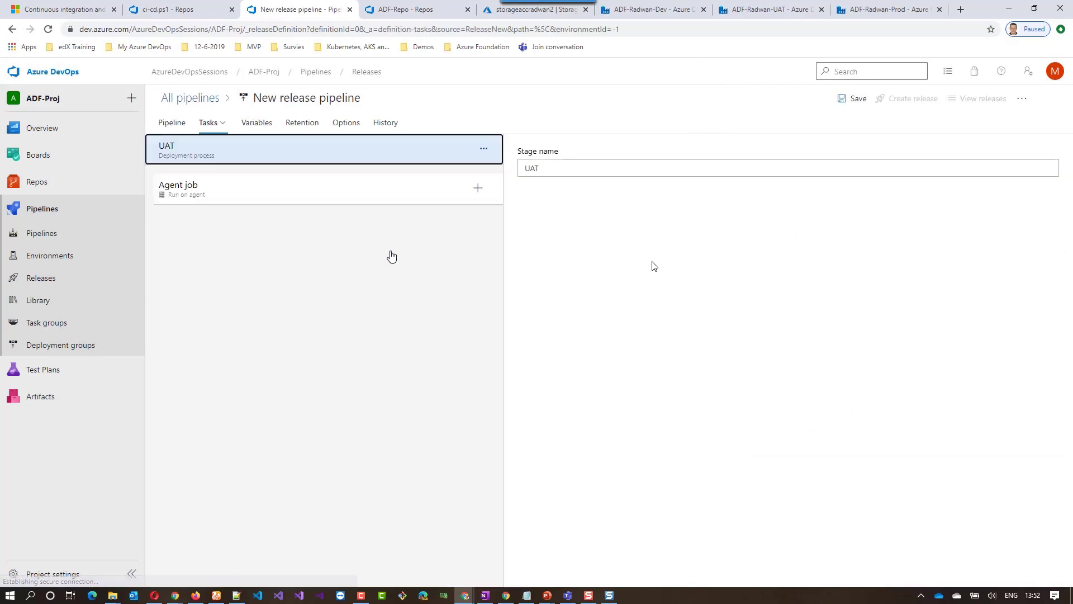
{"action": "left_click", "coordinate": [478, 188]}
{"action": "type", "text": "azu"}
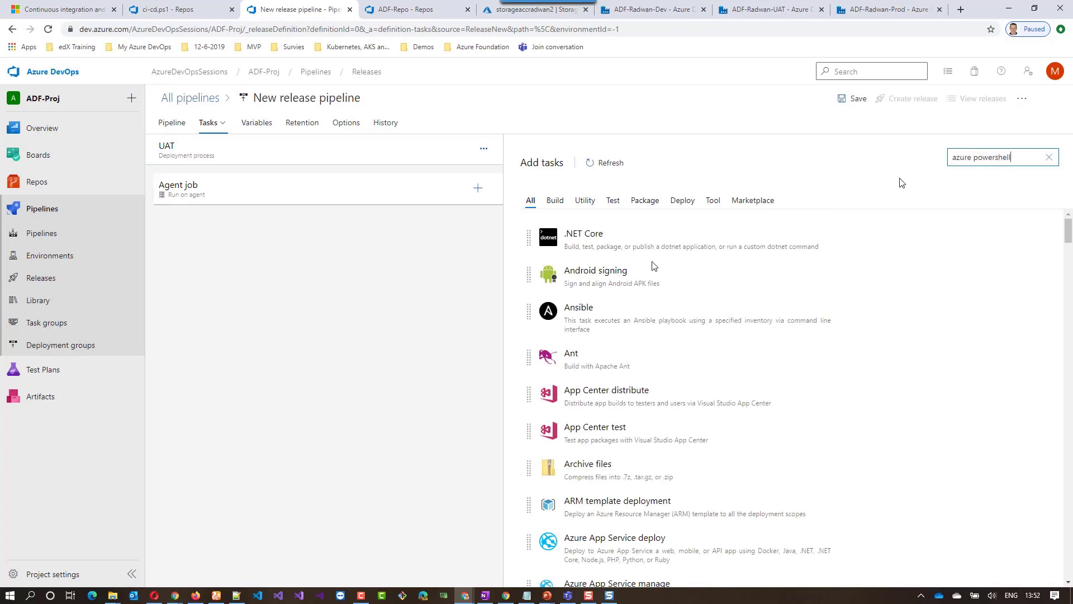
{"action": "type", "text": "re powershell"}
{"action": "mouse_move", "coordinate": [666, 211]}
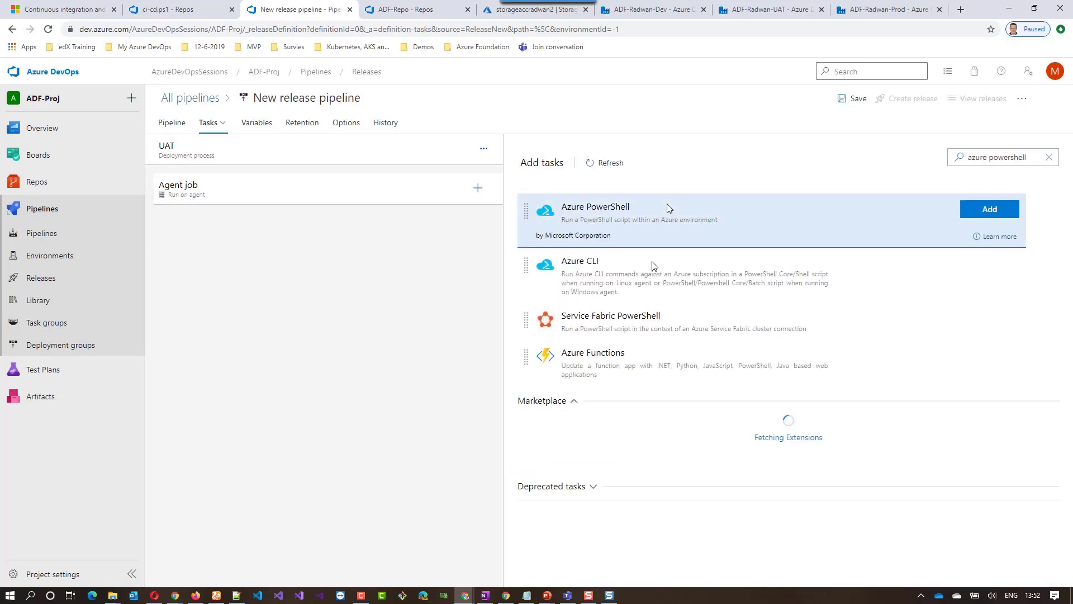
{"action": "left_click", "coordinate": [990, 209]}
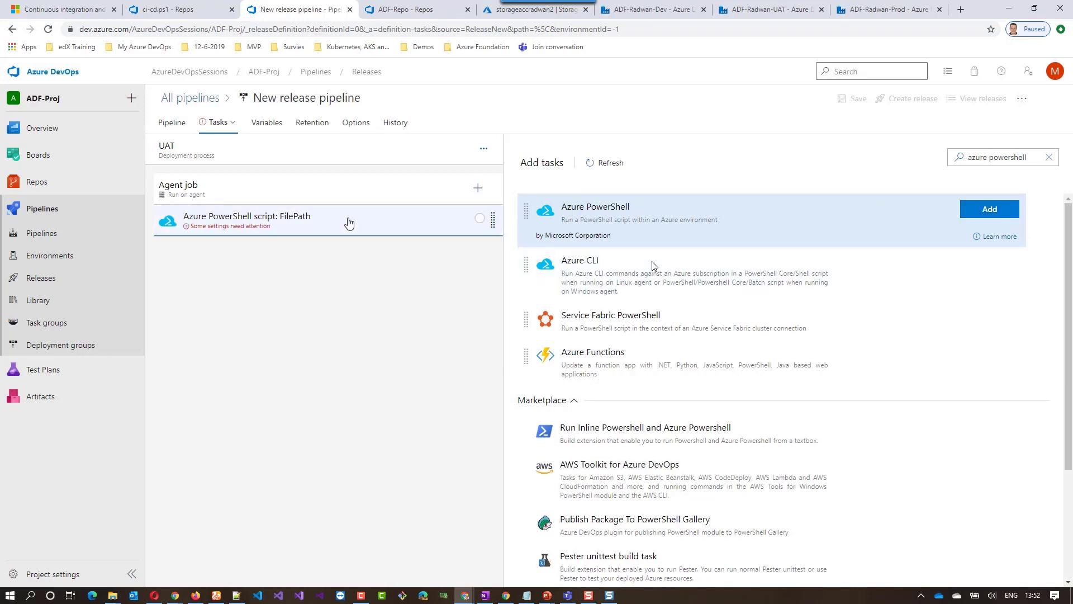
Step: Set the Azure PowerShell task's subscription to the available Visual Studio Enterprise service connection
{"action": "left_click", "coordinate": [348, 222]}
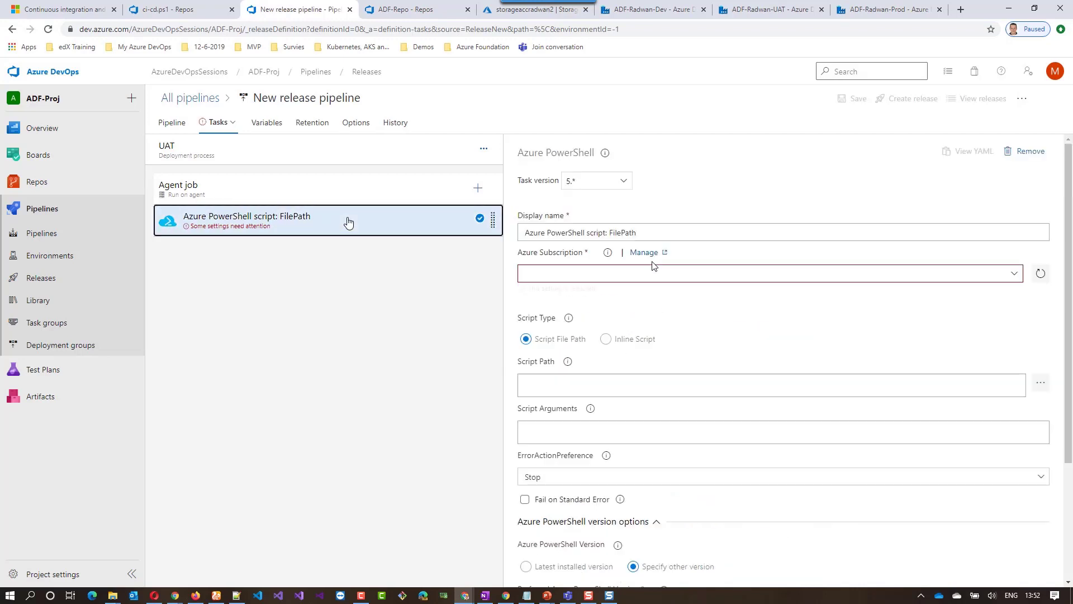
{"action": "left_click", "coordinate": [1014, 273]}
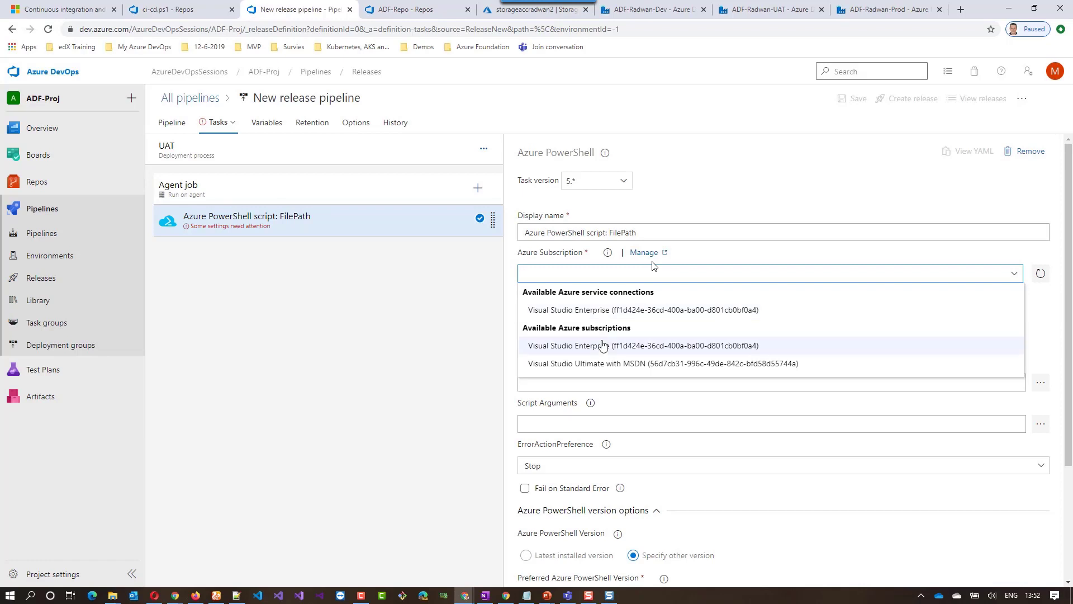
{"action": "left_click", "coordinate": [611, 309]}
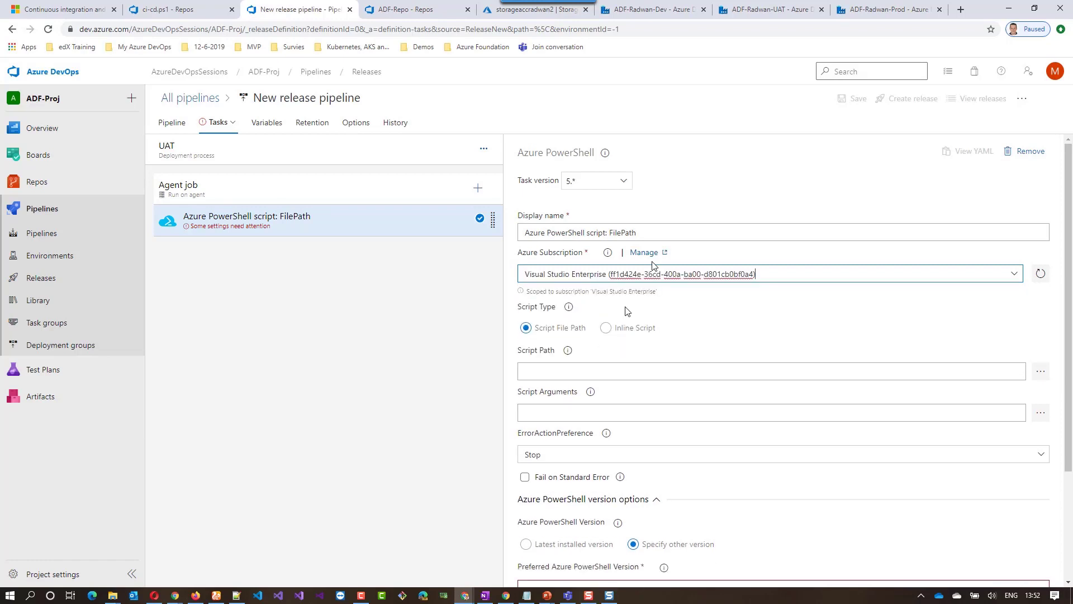
Step: Set the task's script path to ci-cd.ps1 from the linked artifact _adf_master_source
{"action": "left_click", "coordinate": [1040, 372]}
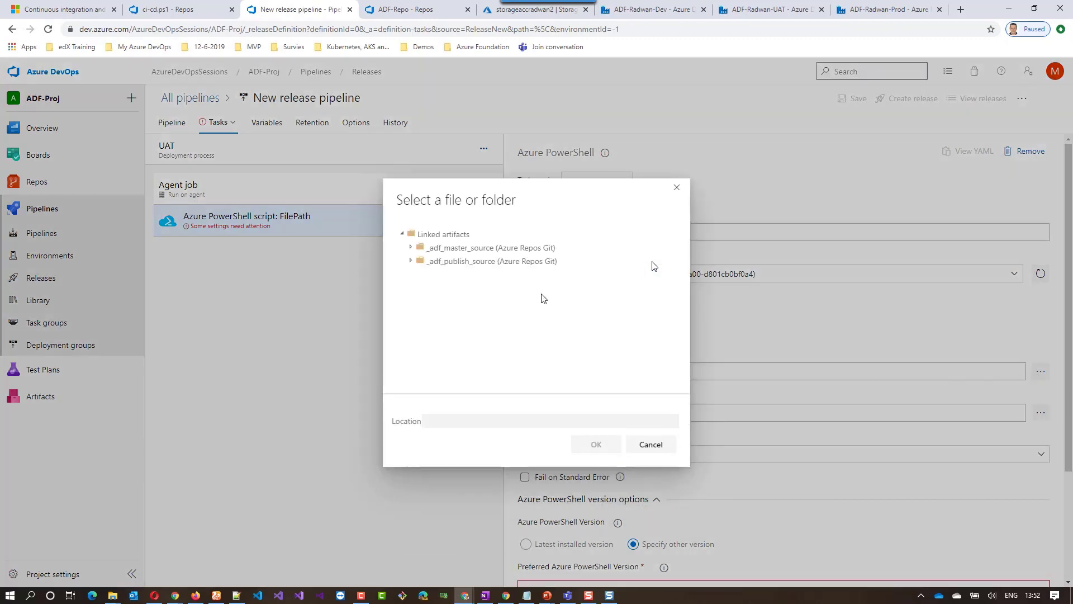
{"action": "left_click", "coordinate": [411, 261]}
{"action": "left_click", "coordinate": [421, 274]}
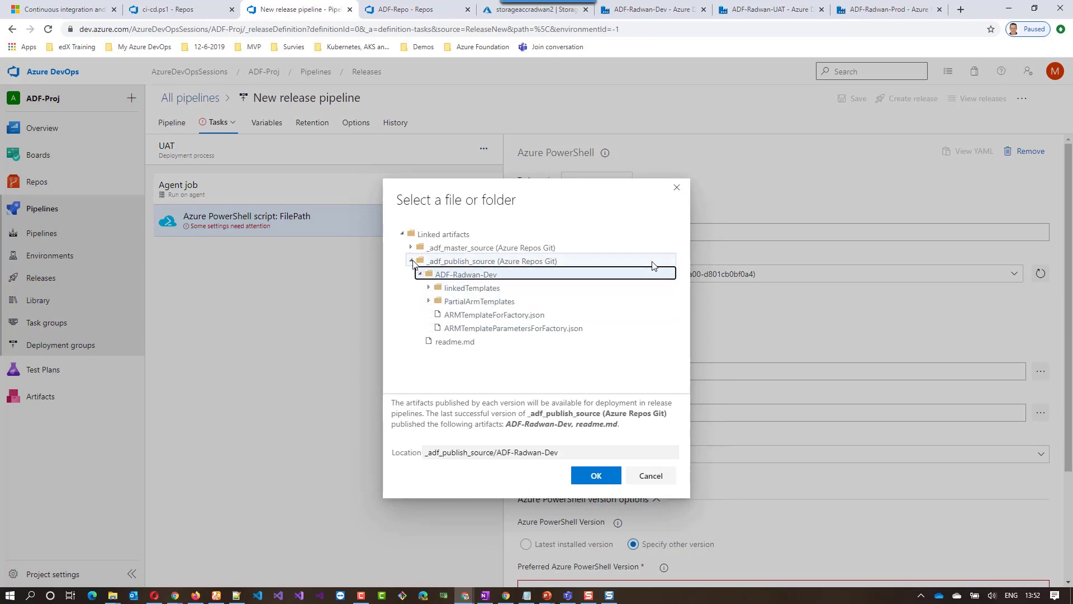
{"action": "left_click", "coordinate": [413, 261]}
{"action": "left_click", "coordinate": [415, 247]}
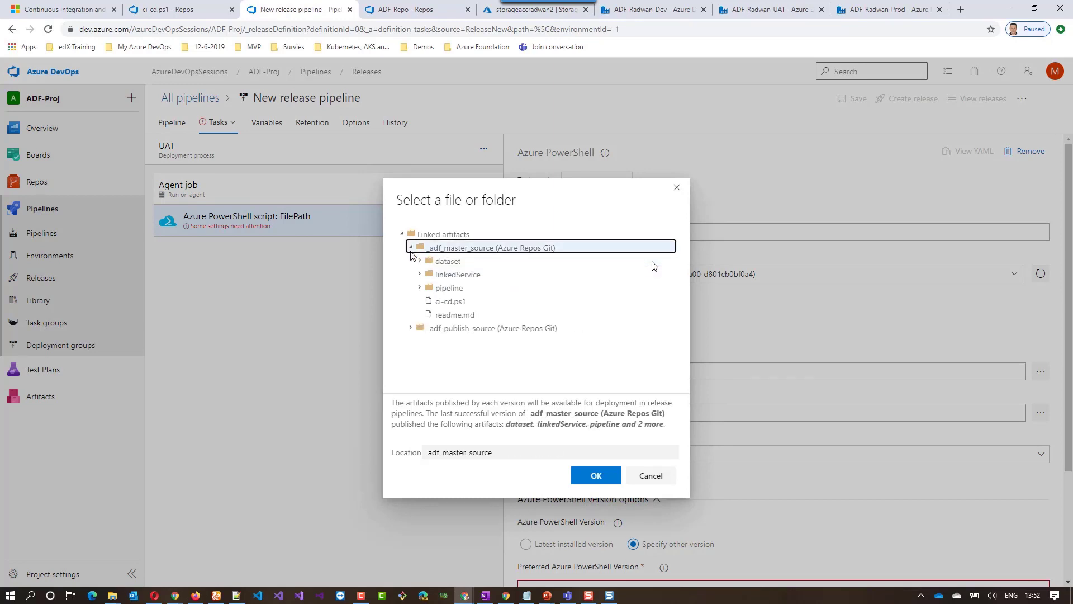
{"action": "left_click", "coordinate": [444, 302]}
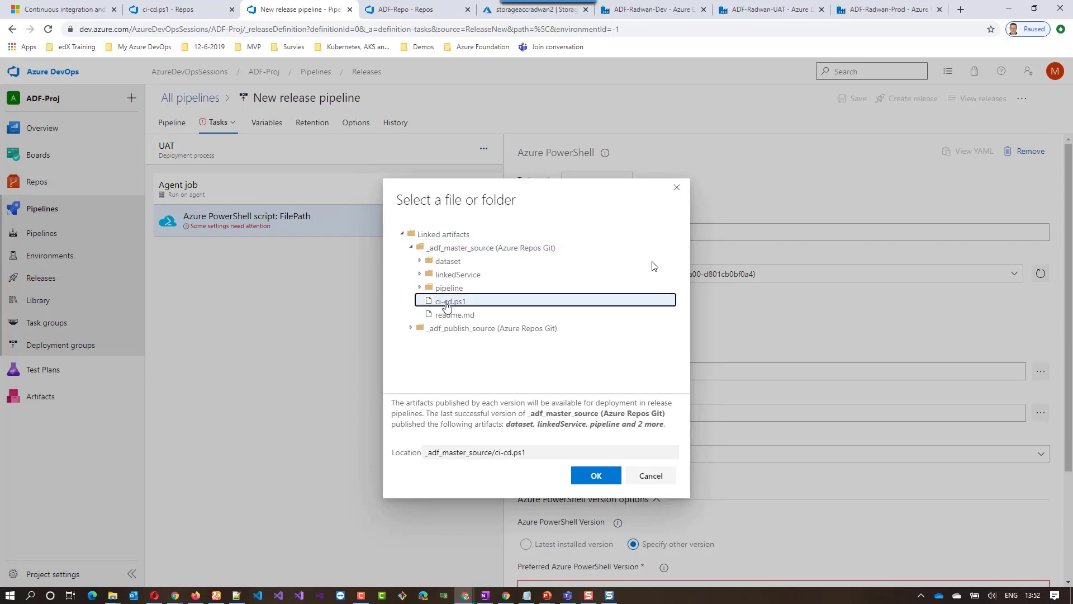
{"action": "left_click", "coordinate": [595, 476]}
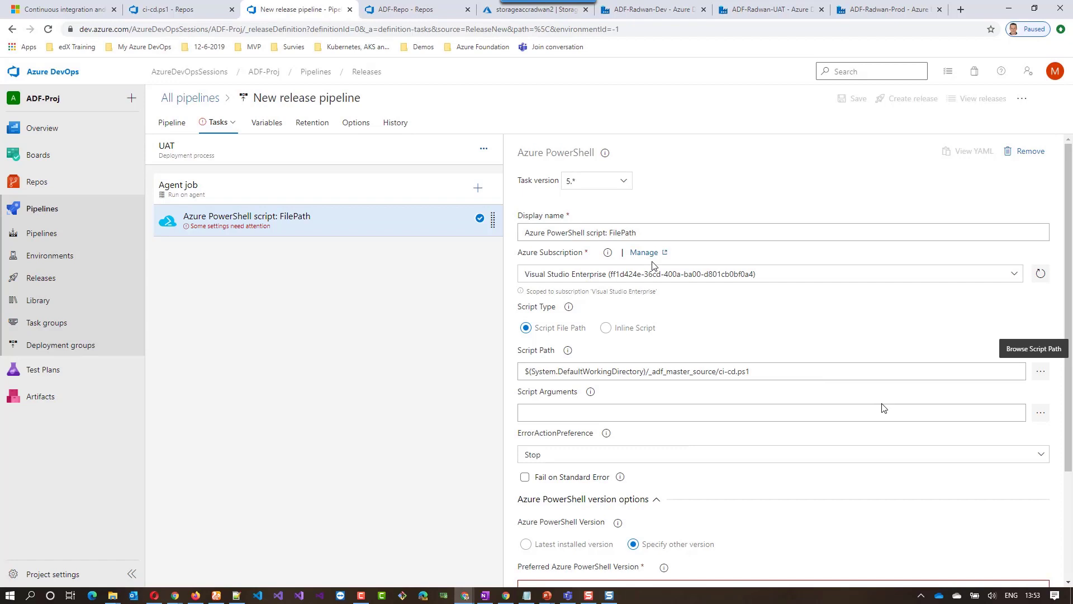
Step: Switch to the Commands notes in Notepad and duplicate the Stop trigger argument line in the empty area below the other commands
{"action": "scroll", "coordinate": [883, 408], "scroll_direction": "down", "scroll_amount": 1}
{"action": "left_click", "coordinate": [741, 356]}
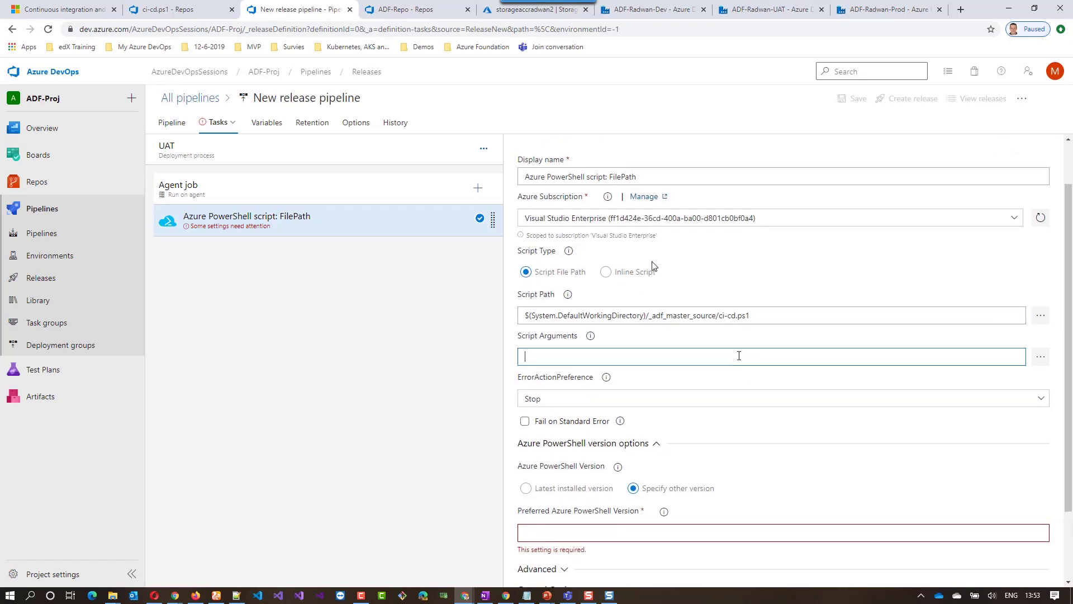
{"action": "left_click", "coordinate": [529, 592]}
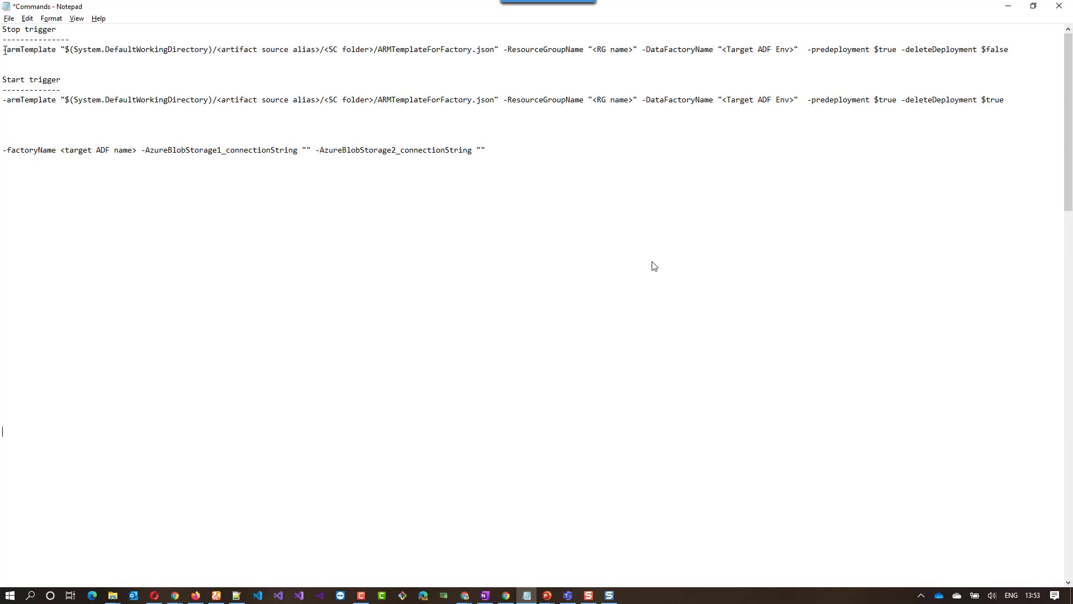
{"action": "left_click_drag", "start_coordinate": [4, 50], "coordinate": [1015, 48]}
{"action": "key", "text": "ctrl+c"}
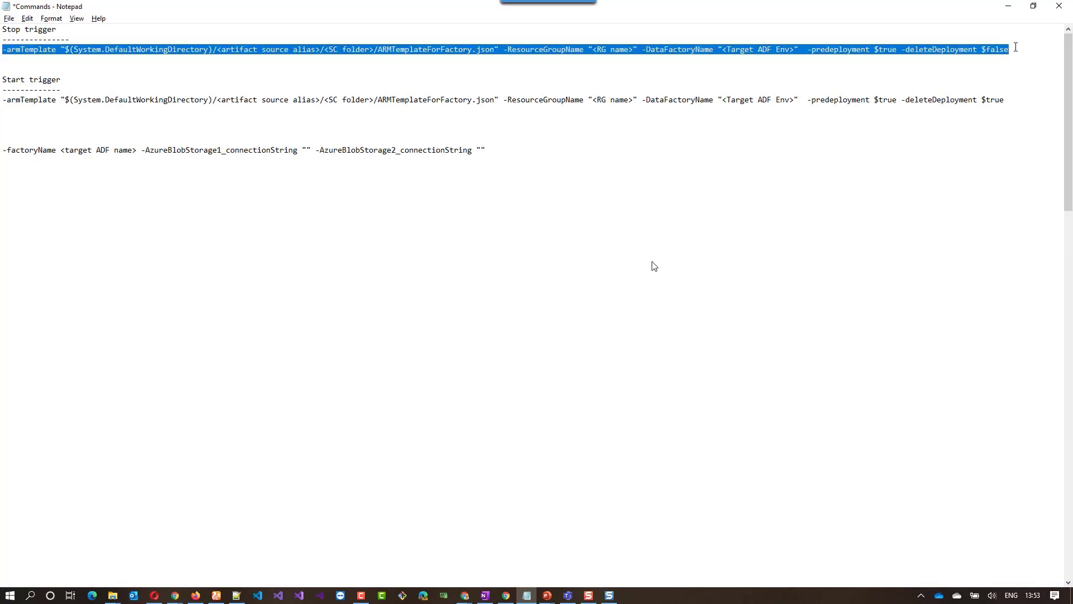
{"action": "left_click", "coordinate": [368, 217]}
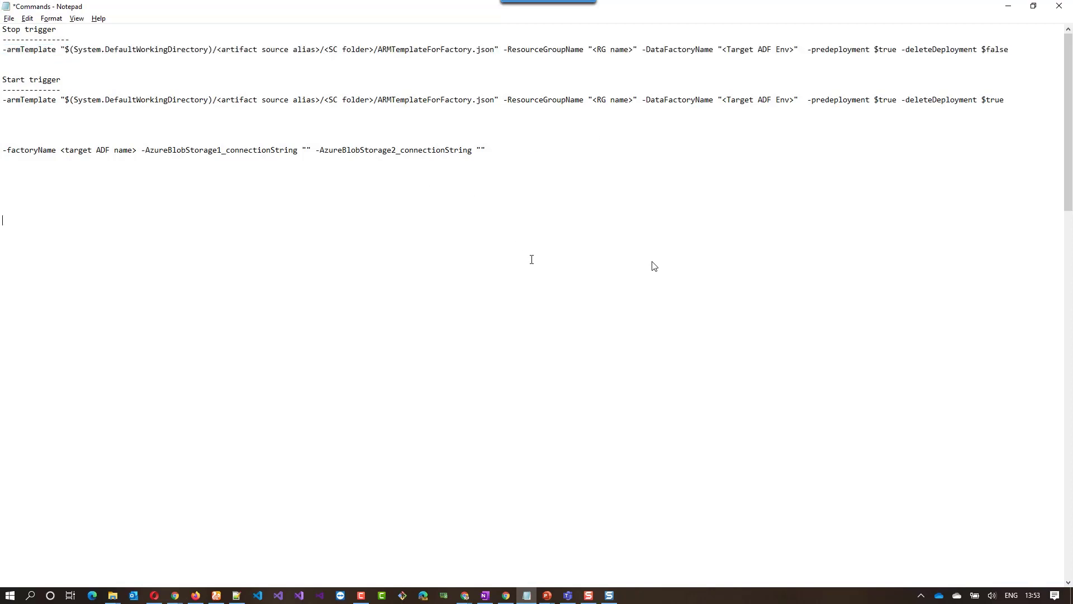
{"action": "key", "text": "ctrl+v"}
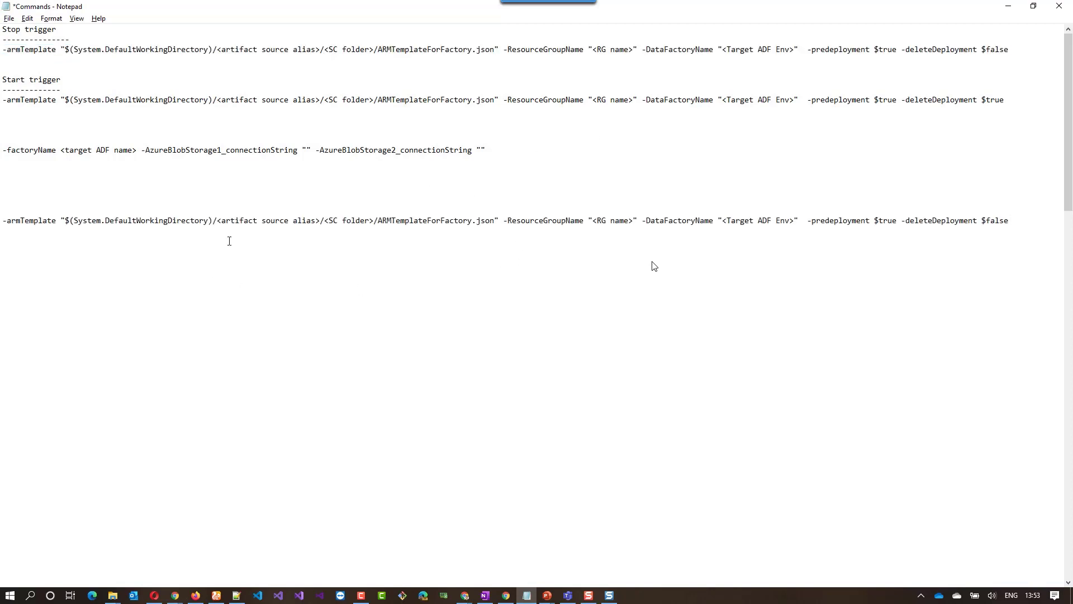
Step: Replace the <artifact source alias> placeholder in the duplicated argument line with _adf_publish_source
{"action": "left_click_drag", "start_coordinate": [321, 222], "coordinate": [219, 225]}
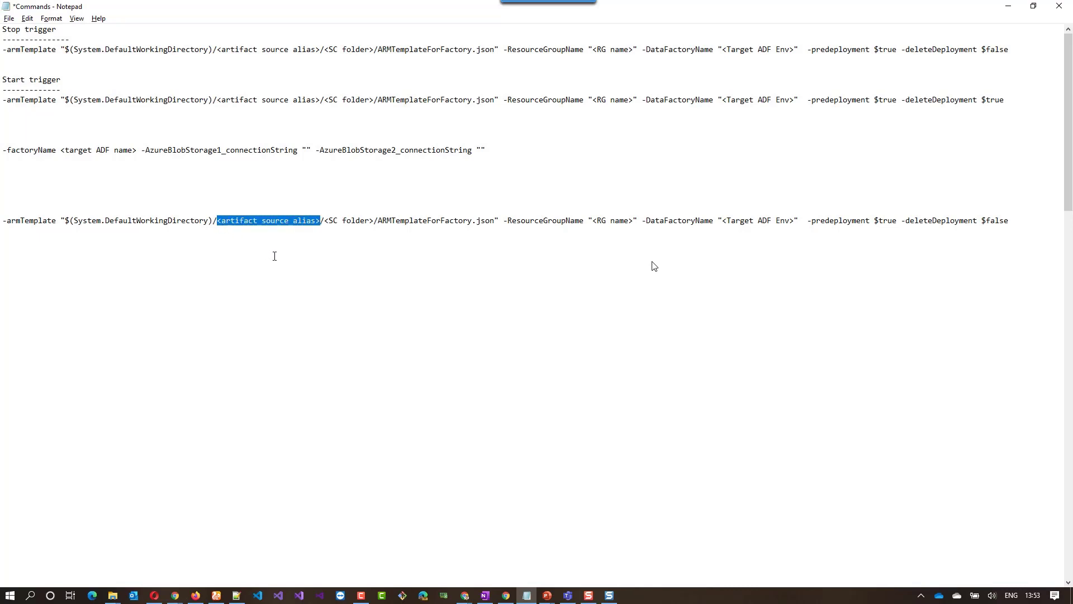
{"action": "type", "text": "_adf_"}
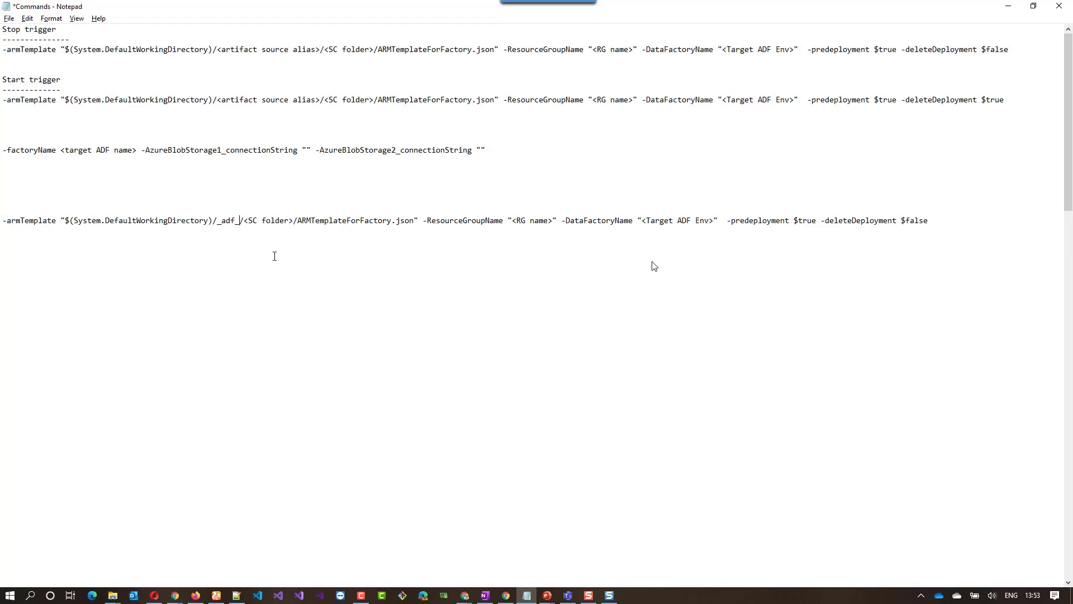
{"action": "type", "text": "publish_"}
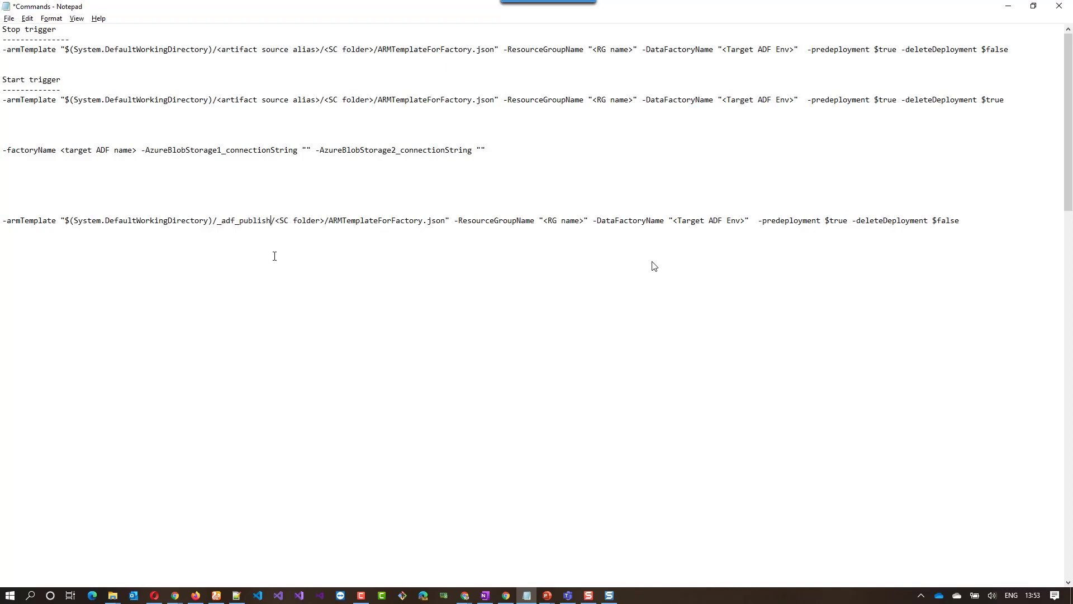
{"action": "type", "text": "source"}
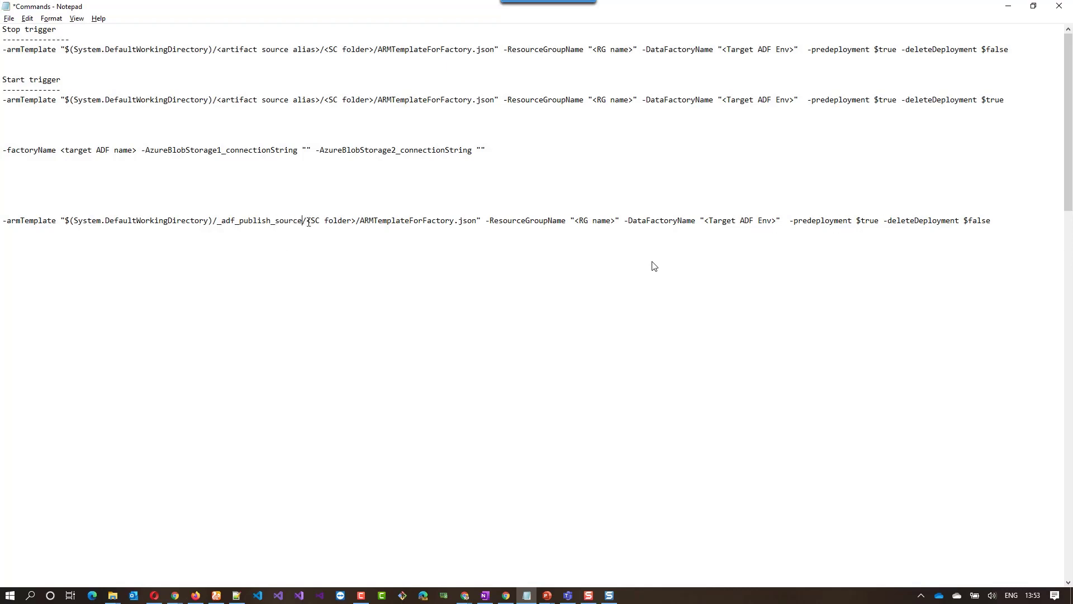
Step: Select the <SC folder> placeholder in the notes, and open the ADF-Radwan-Dev folder on ADF-Repo's adf_publish branch in the browser
{"action": "left_click_drag", "start_coordinate": [306, 222], "coordinate": [356, 221]}
{"action": "left_click", "coordinate": [1007, 7]}
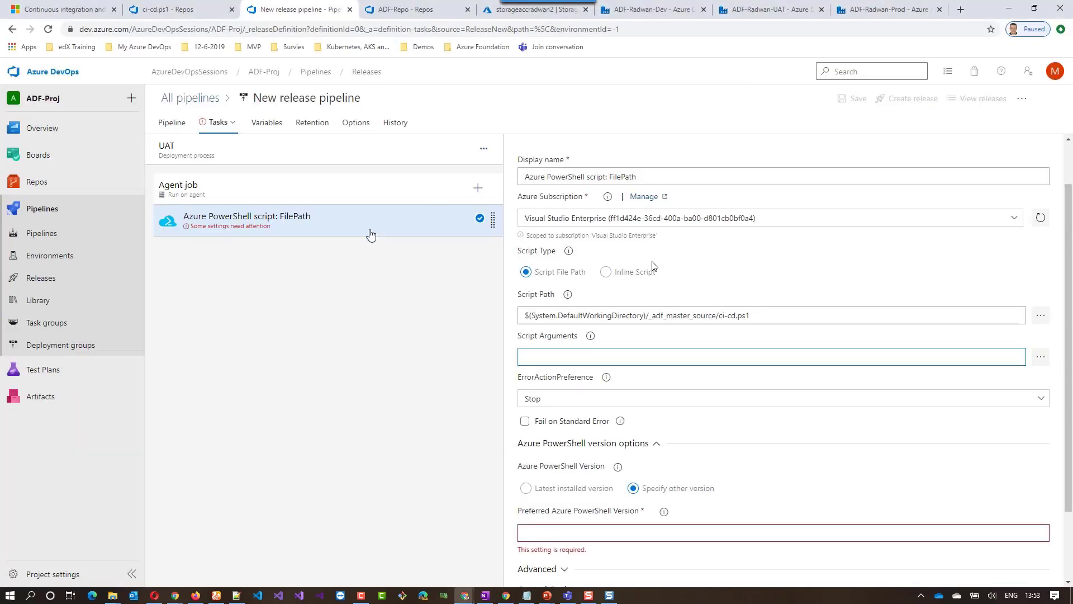
{"action": "left_click", "coordinate": [190, 11]}
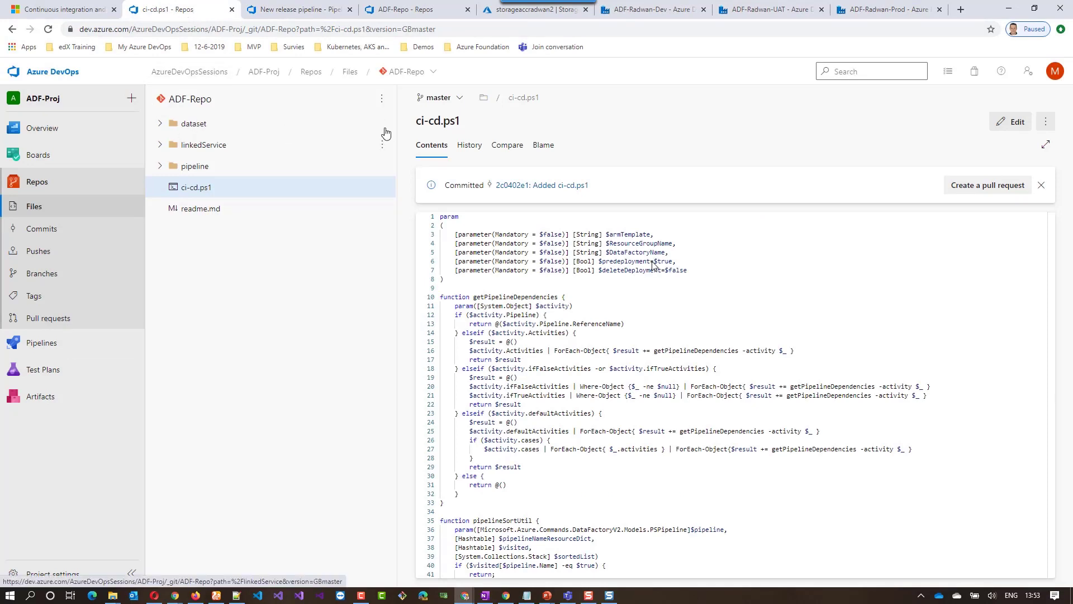
{"action": "left_click", "coordinate": [458, 99]}
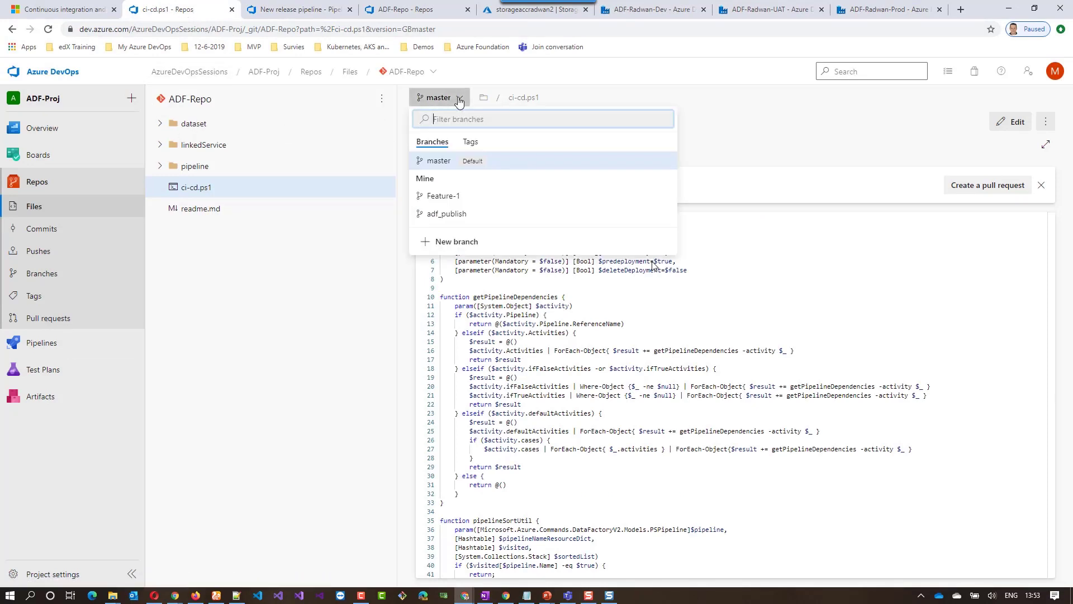
{"action": "left_click", "coordinate": [447, 214]}
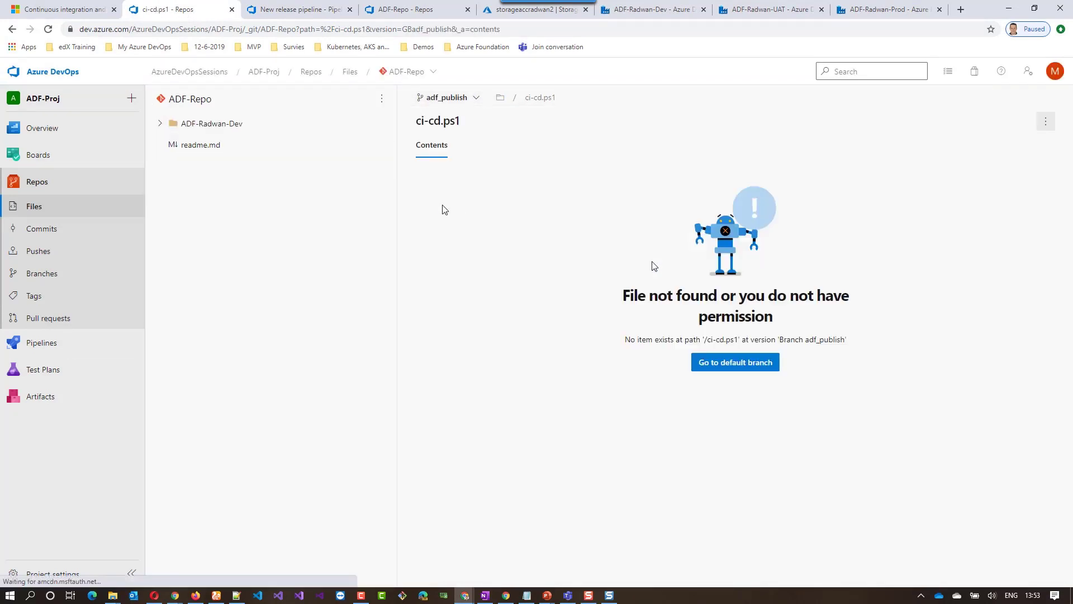
{"action": "left_click", "coordinate": [260, 125]}
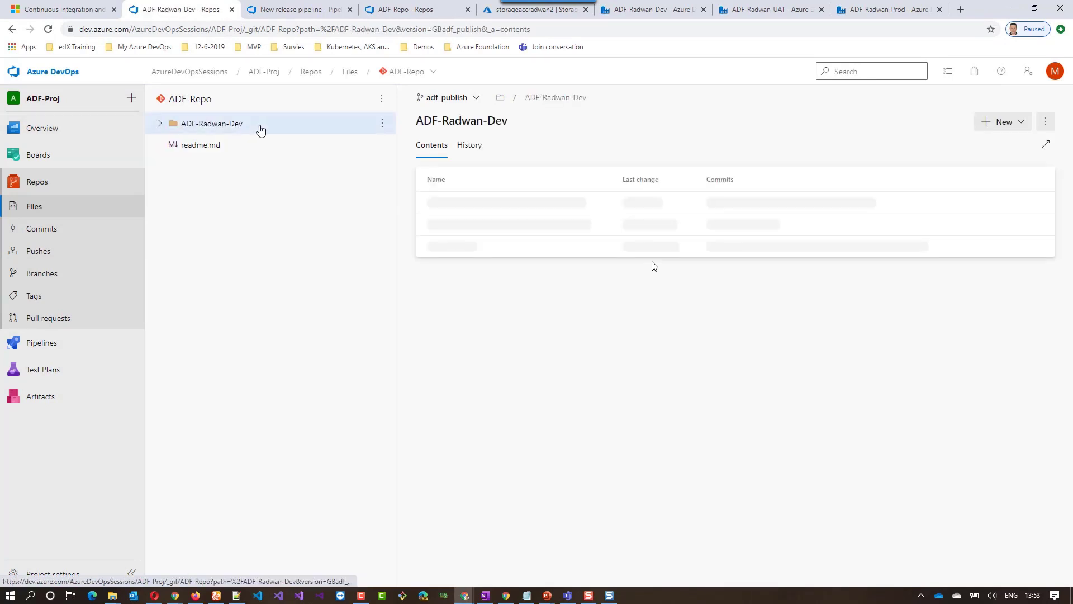
Step: Copy the folder name ADF-Radwan-Dev and replace the <SC folder> placeholder with it in the duplicated argument line in Notepad
{"action": "left_click_drag", "start_coordinate": [418, 120], "coordinate": [502, 119]}
{"action": "right_click", "coordinate": [502, 119]}
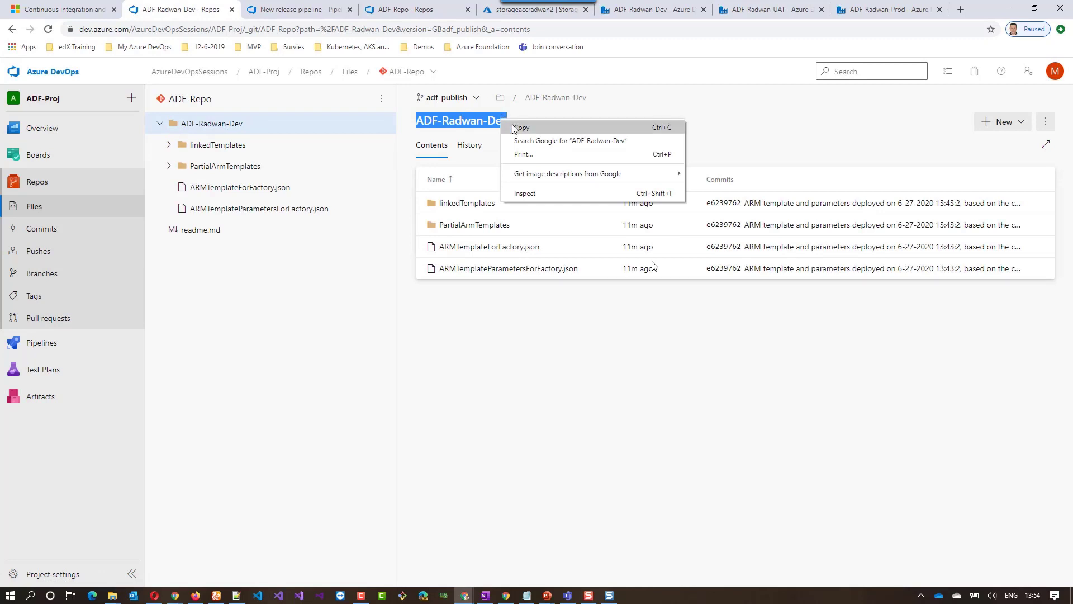
{"action": "left_click", "coordinate": [512, 125]}
{"action": "left_click", "coordinate": [1009, 8]}
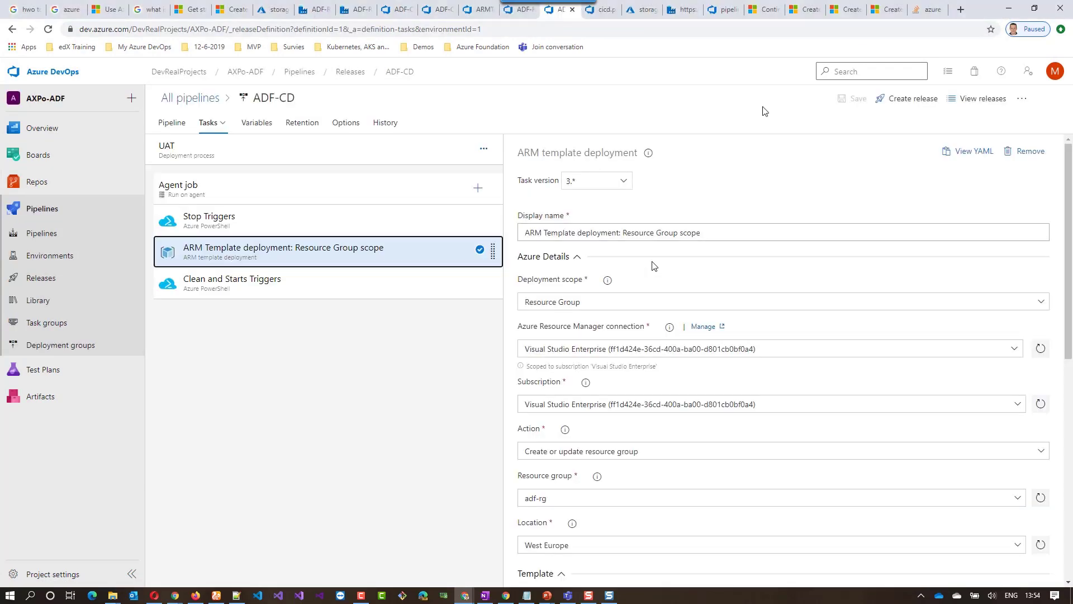
{"action": "left_click", "coordinate": [526, 595]}
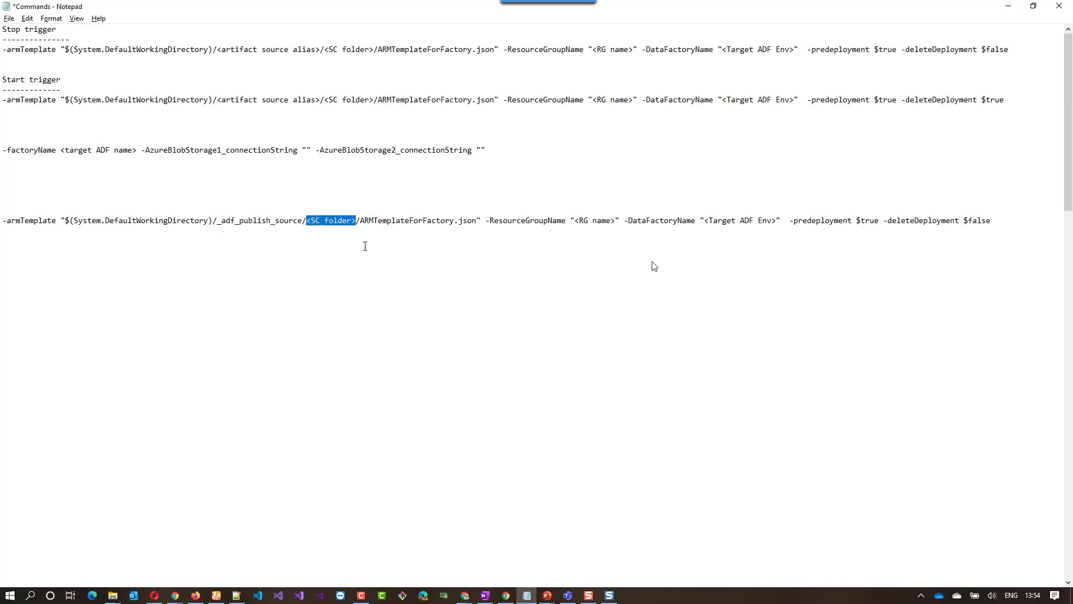
{"action": "key", "text": "ctrl+v"}
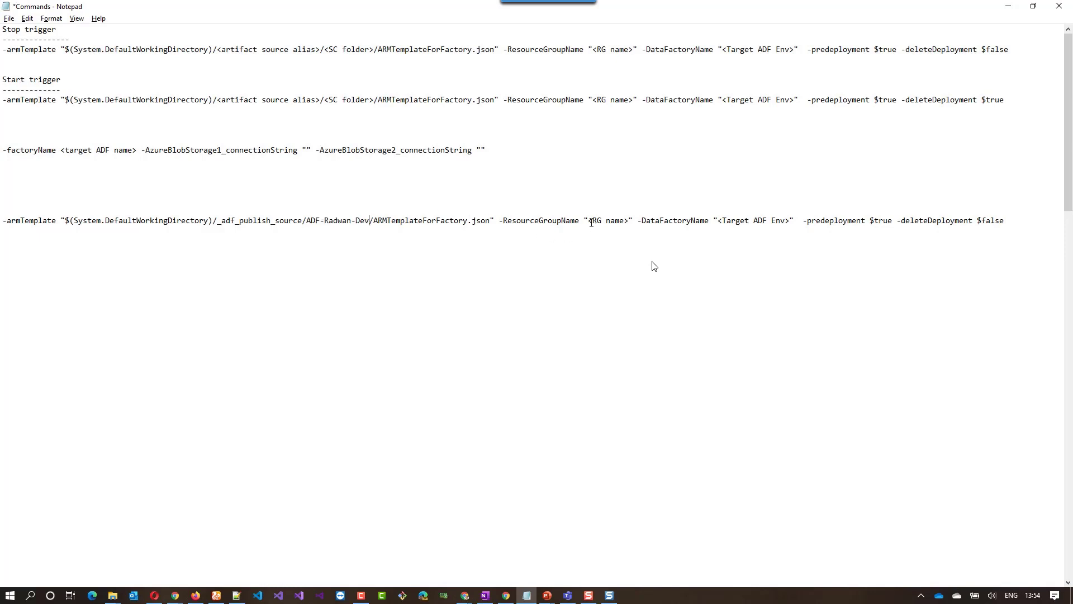
Step: Replace the <RG name> placeholder in the duplicated argument line with adf-rg
{"action": "left_click_drag", "start_coordinate": [591, 222], "coordinate": [627, 221]}
{"action": "type", "text": "ad"}
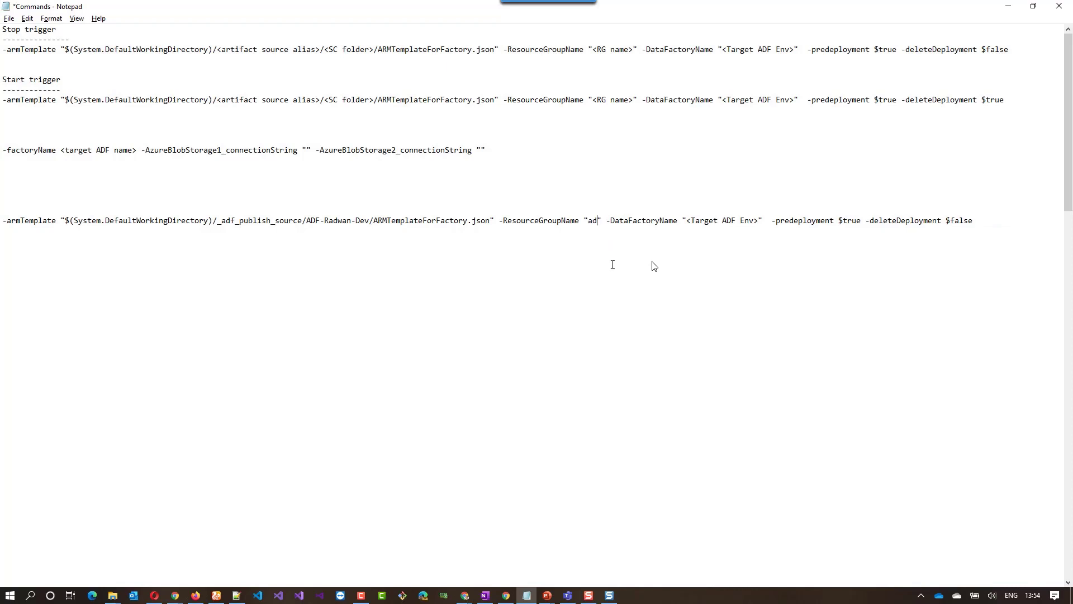
{"action": "type", "text": "f-rg"}
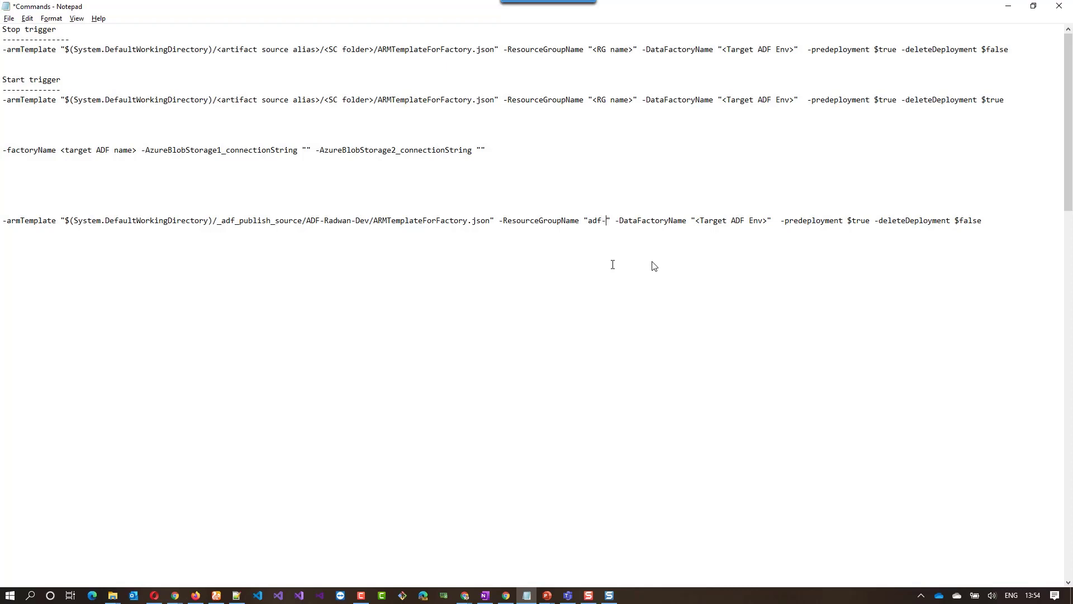
Step: Switch to the Azure portal in the browser and open the adf-rg resource group from the recent resources
{"action": "left_click", "coordinate": [1008, 6]}
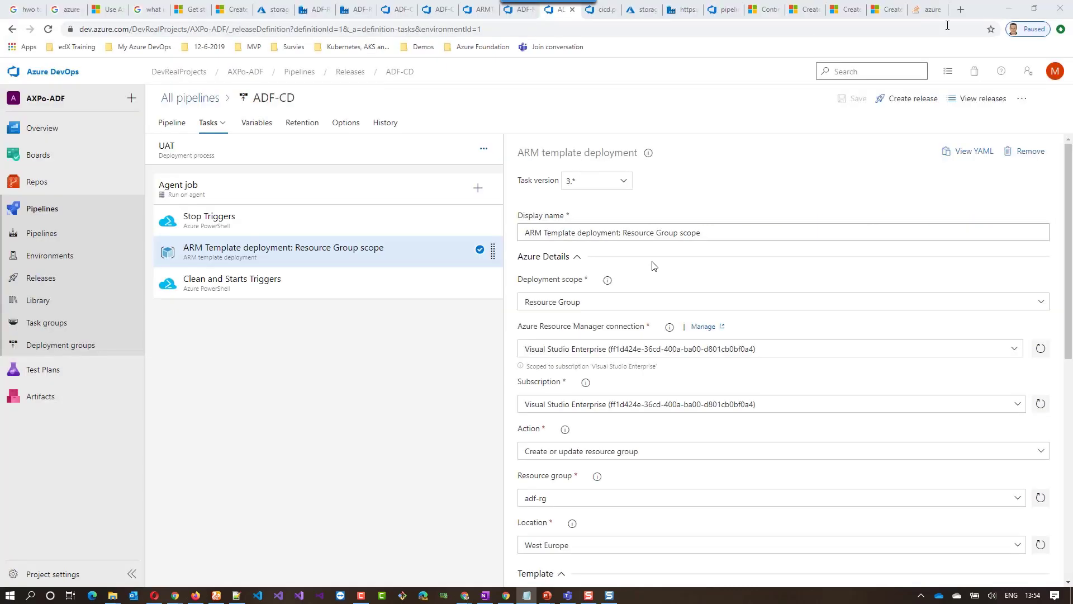
{"action": "left_click", "coordinate": [273, 11]}
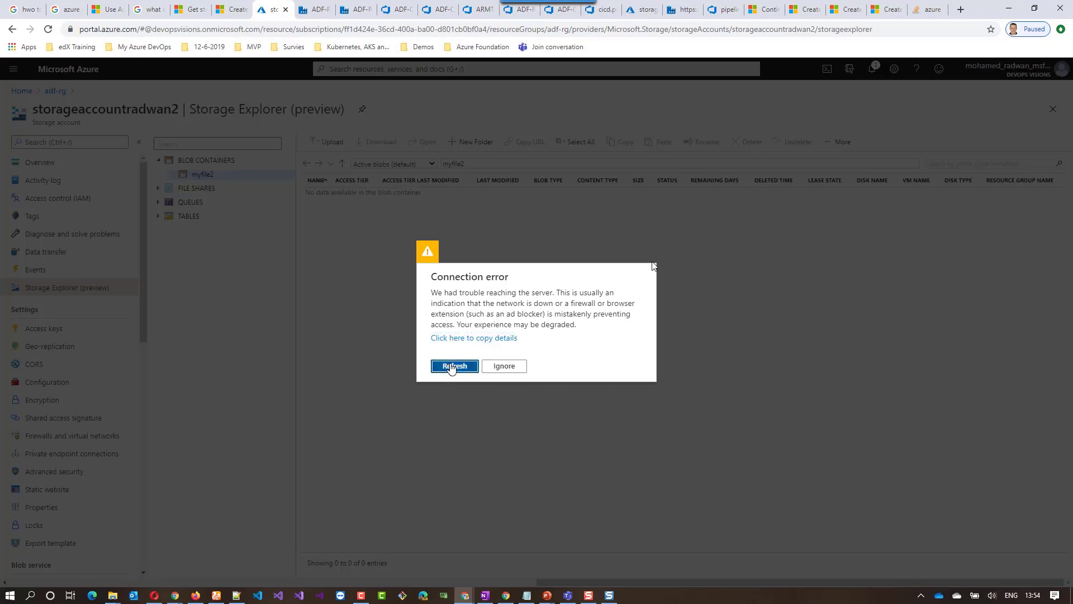
{"action": "left_click", "coordinate": [449, 366]}
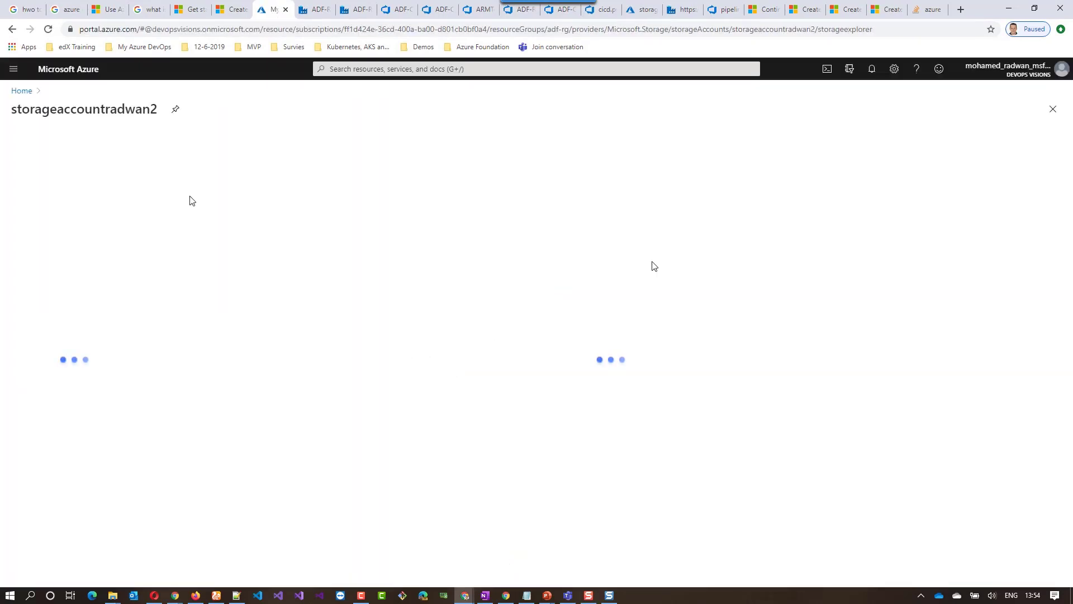
{"action": "left_click", "coordinate": [21, 92]}
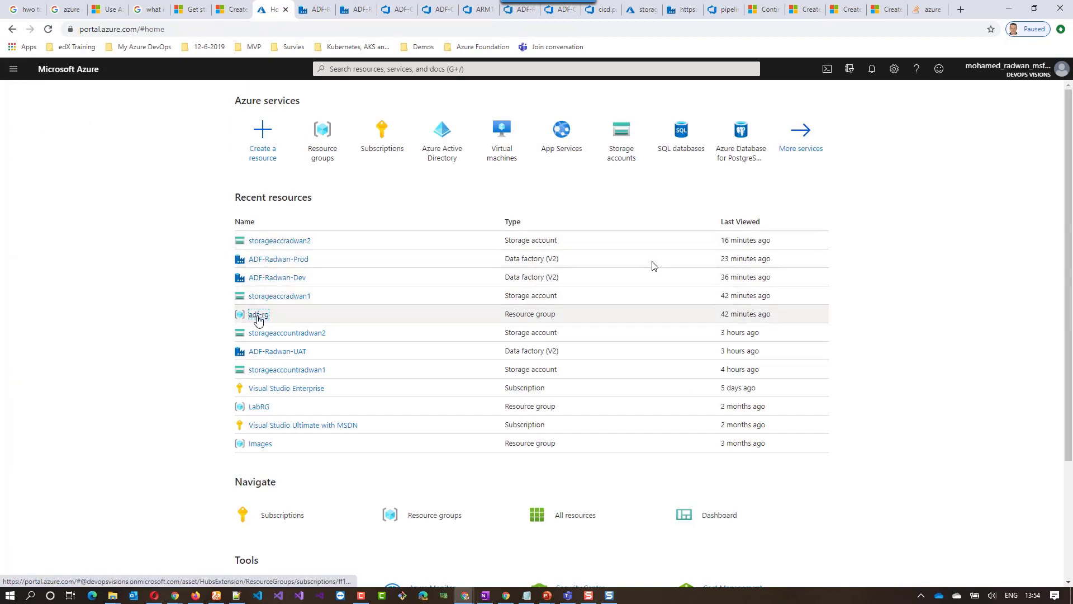
{"action": "left_click", "coordinate": [262, 314]}
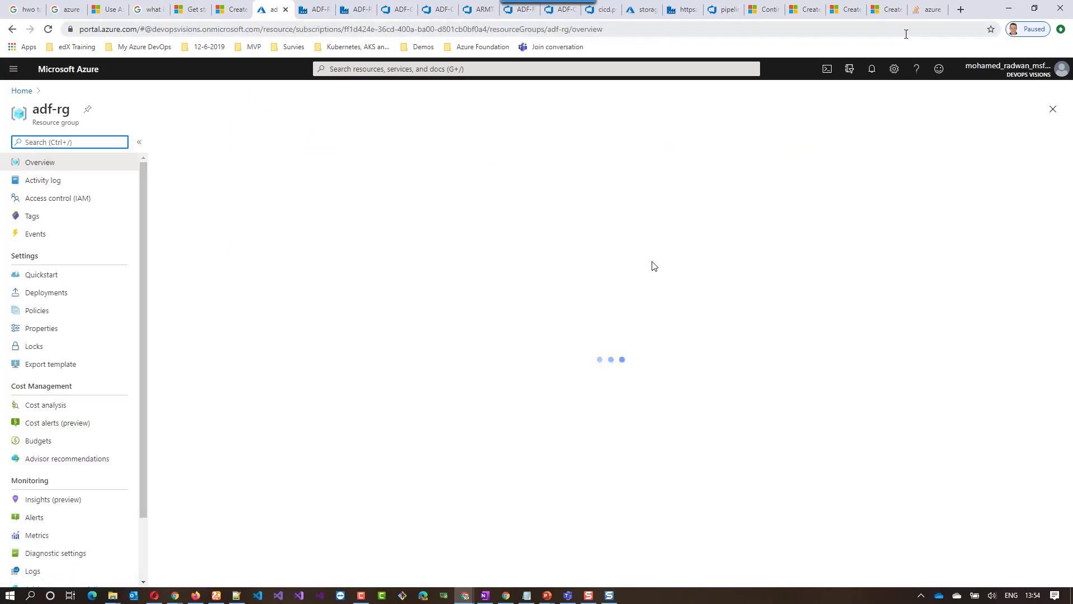
{"action": "left_click", "coordinate": [1008, 8]}
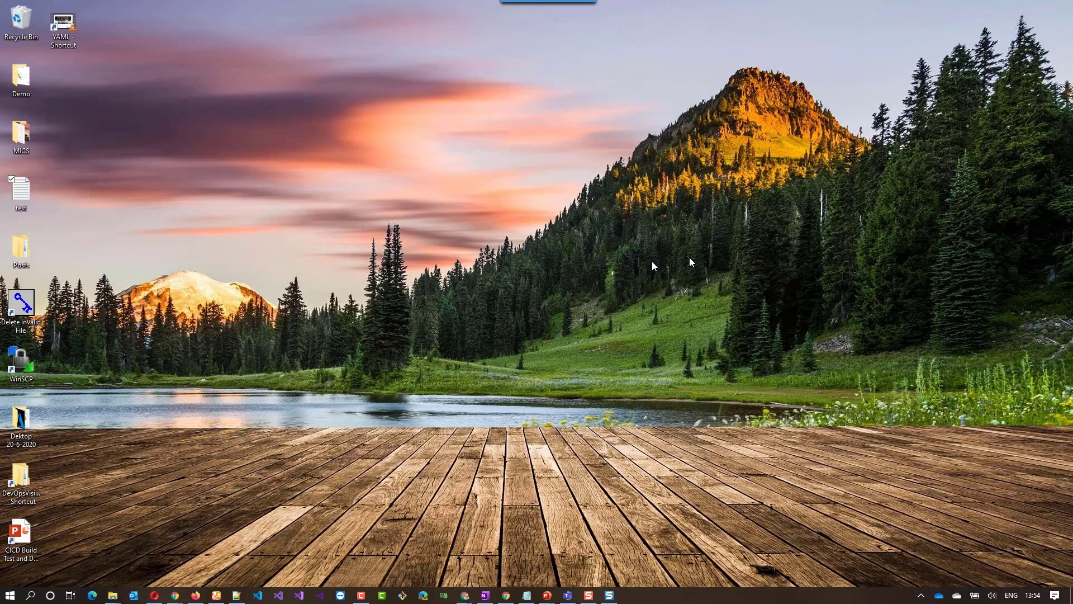
Step: Replace the <Target ADF Env> placeholder in the duplicated argument line with the data factory name ADF-Radwan-UAT, copied from the adf-rg resource group
{"action": "left_click", "coordinate": [527, 595]}
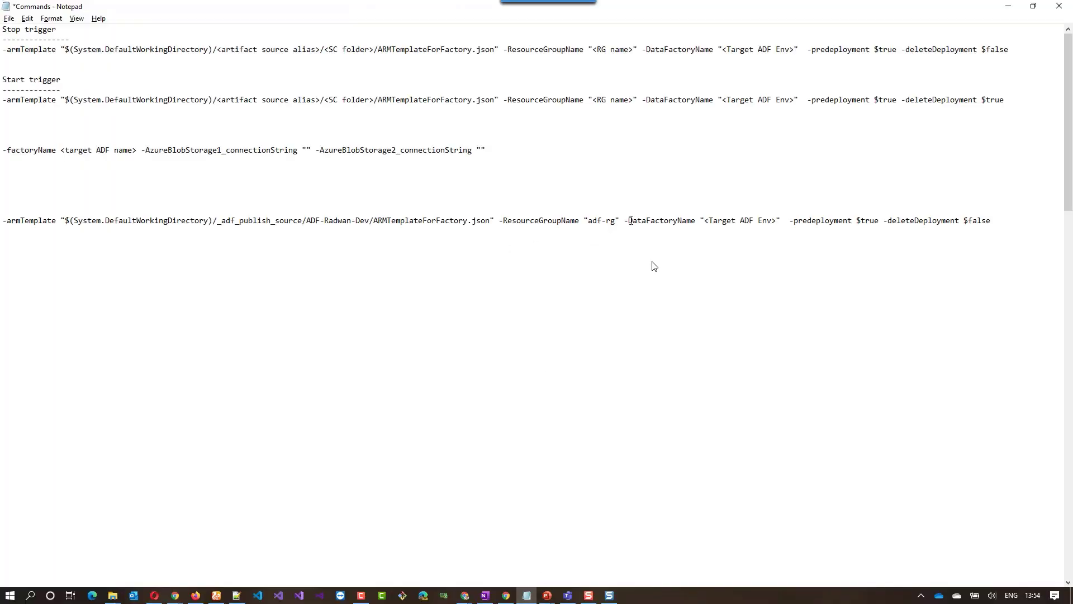
{"action": "left_click_drag", "start_coordinate": [705, 223], "coordinate": [776, 218]}
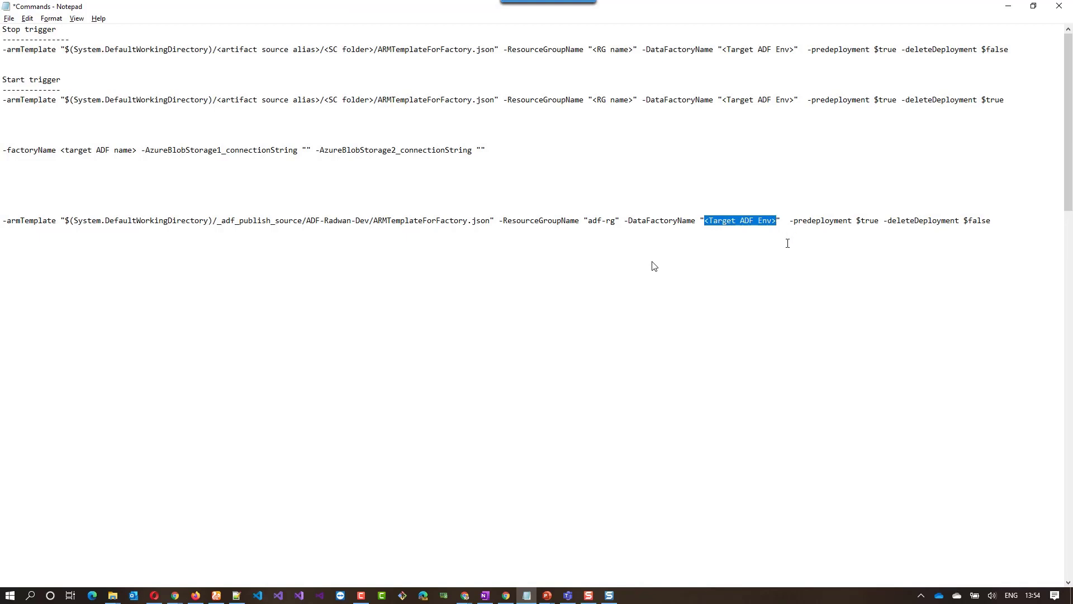
{"action": "key", "text": "Delete"}
{"action": "key", "text": "alt+Tab"}
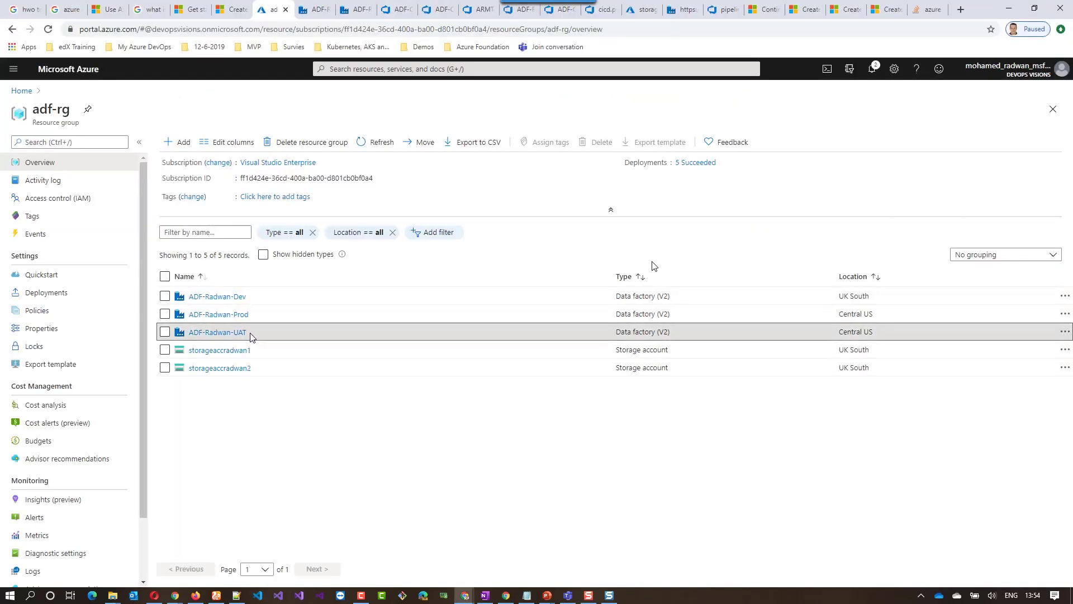
{"action": "left_click_drag", "start_coordinate": [250, 333], "coordinate": [188, 332]}
{"action": "right_click", "coordinate": [197, 334]}
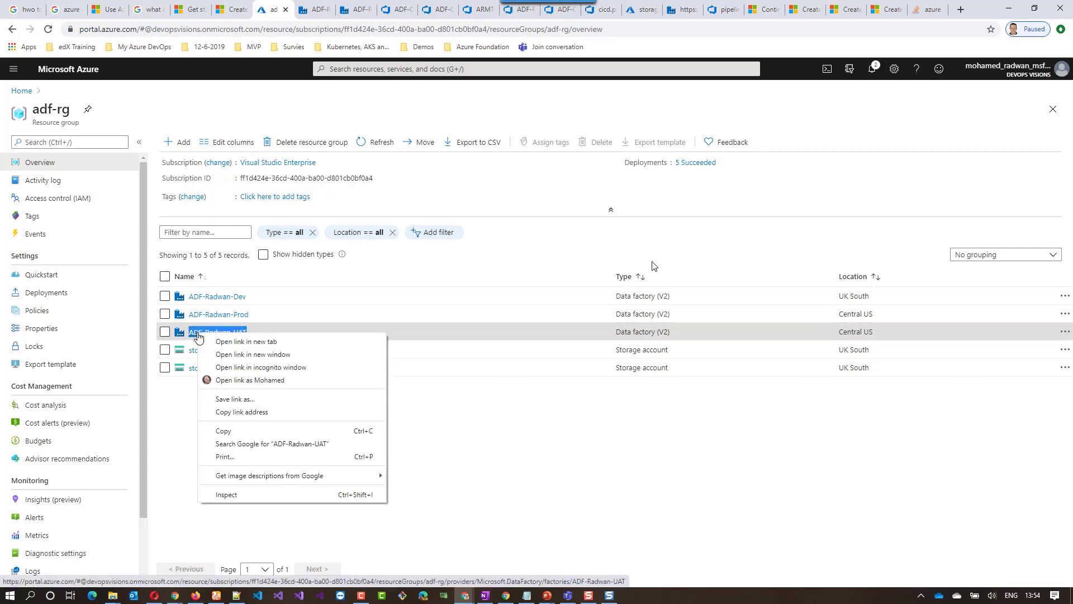
{"action": "left_click", "coordinate": [223, 432]}
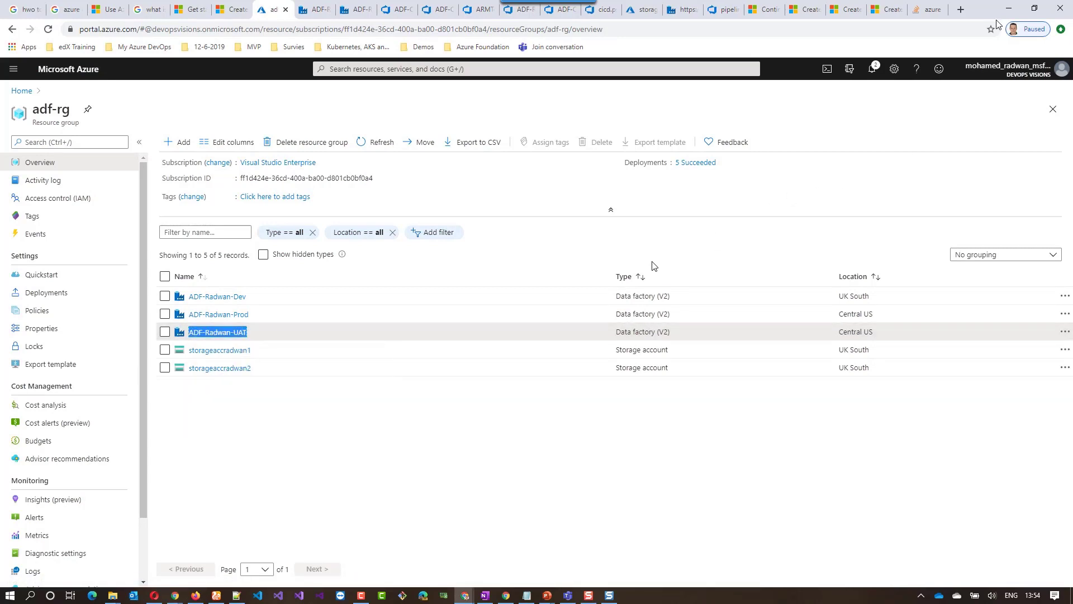
{"action": "key", "text": "alt+Tab"}
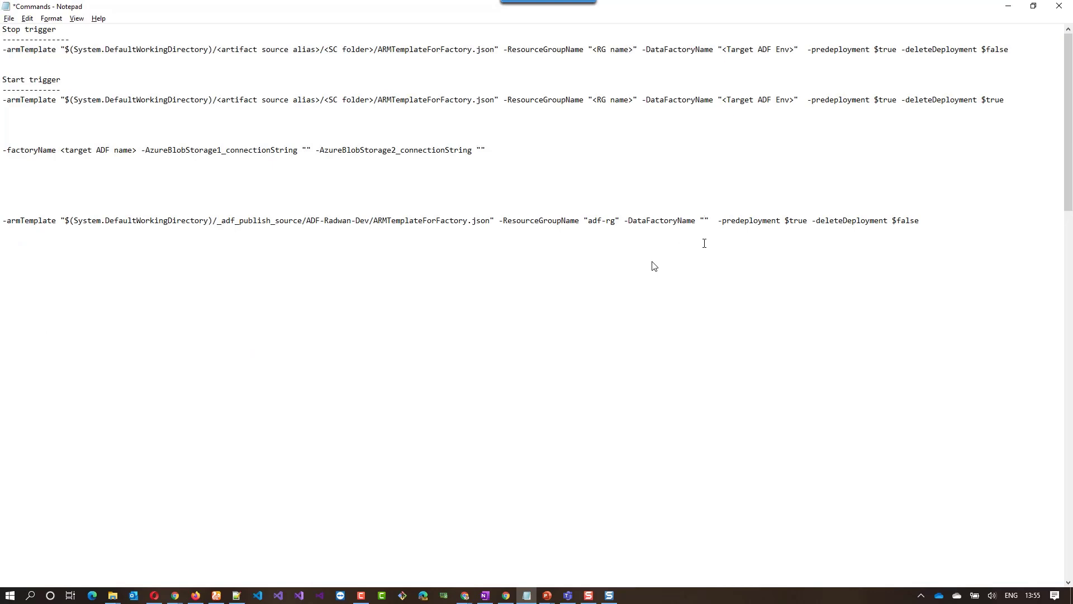
{"action": "key", "text": "ctrl+v"}
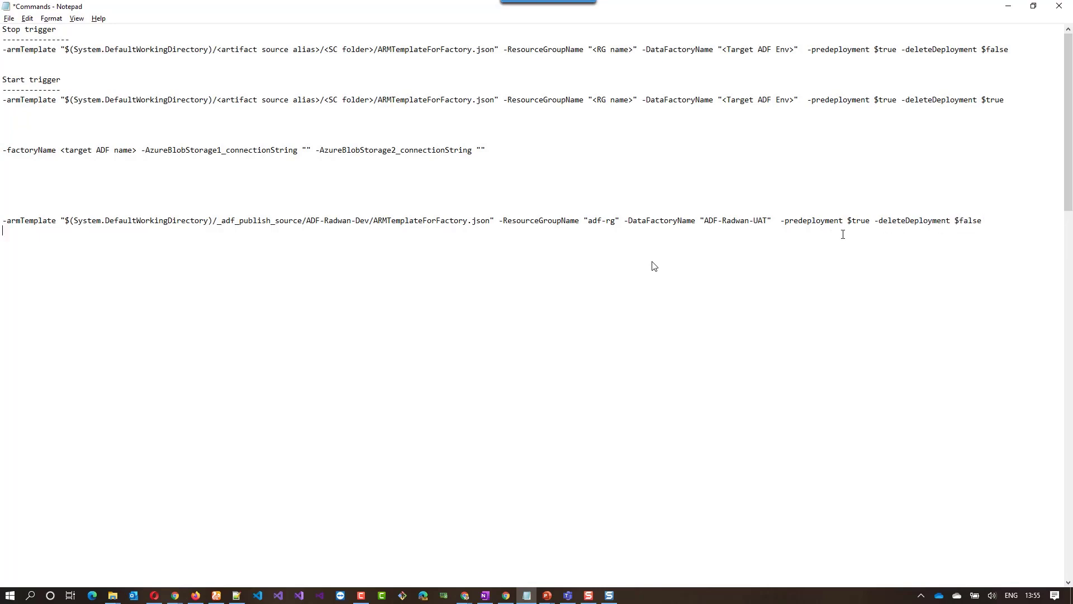
Step: Copy the completed argument line from Notepad into the Azure PowerShell task's script arguments in the release pipeline
{"action": "left_click_drag", "start_coordinate": [982, 221], "coordinate": [2, 211]}
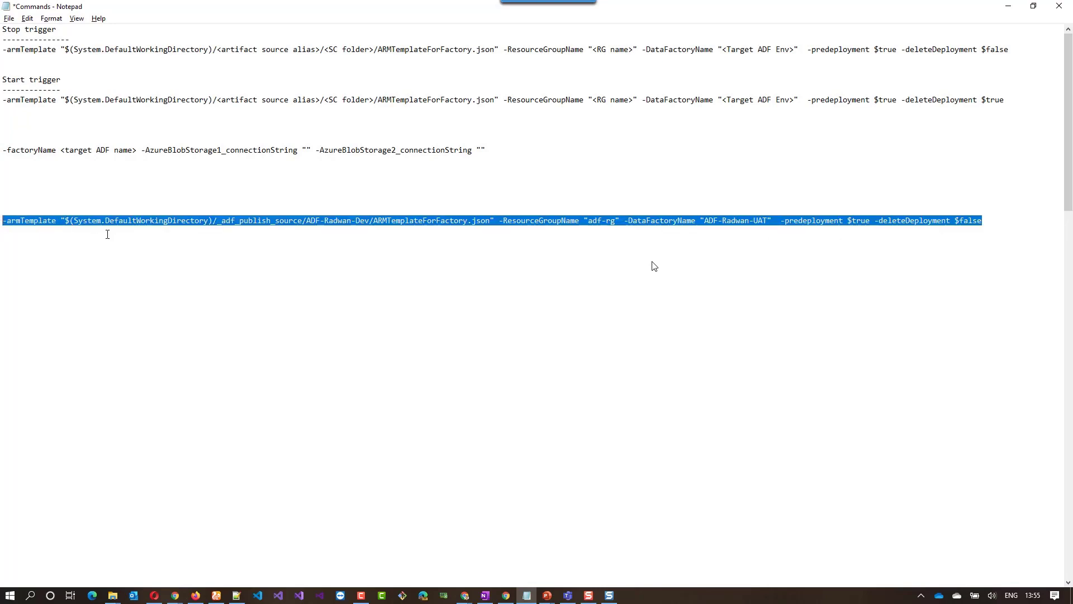
{"action": "left_click", "coordinate": [1008, 6]}
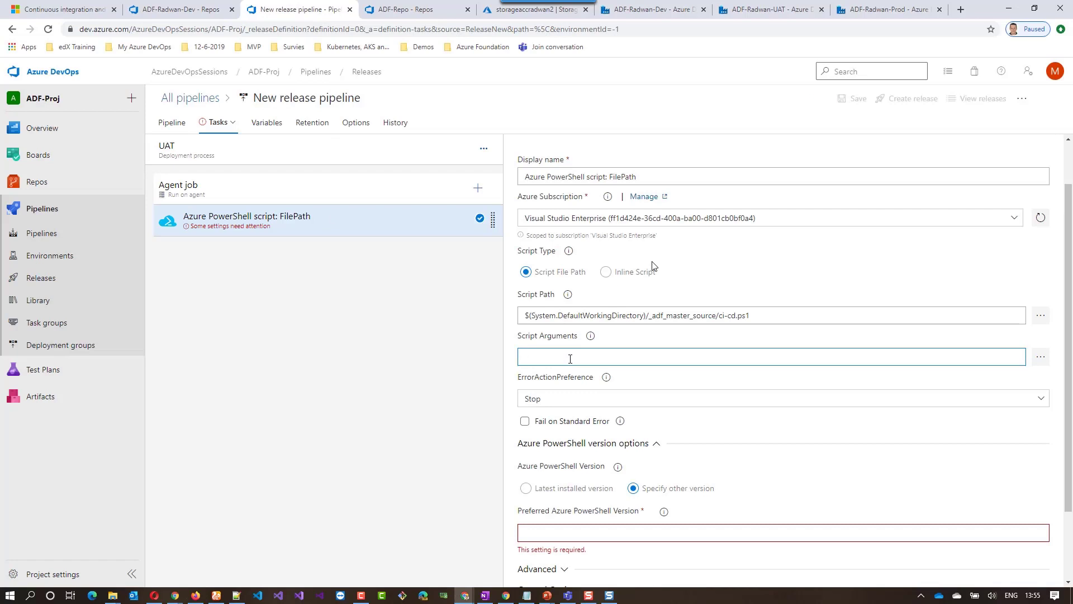
{"action": "key", "text": "ctrl+v"}
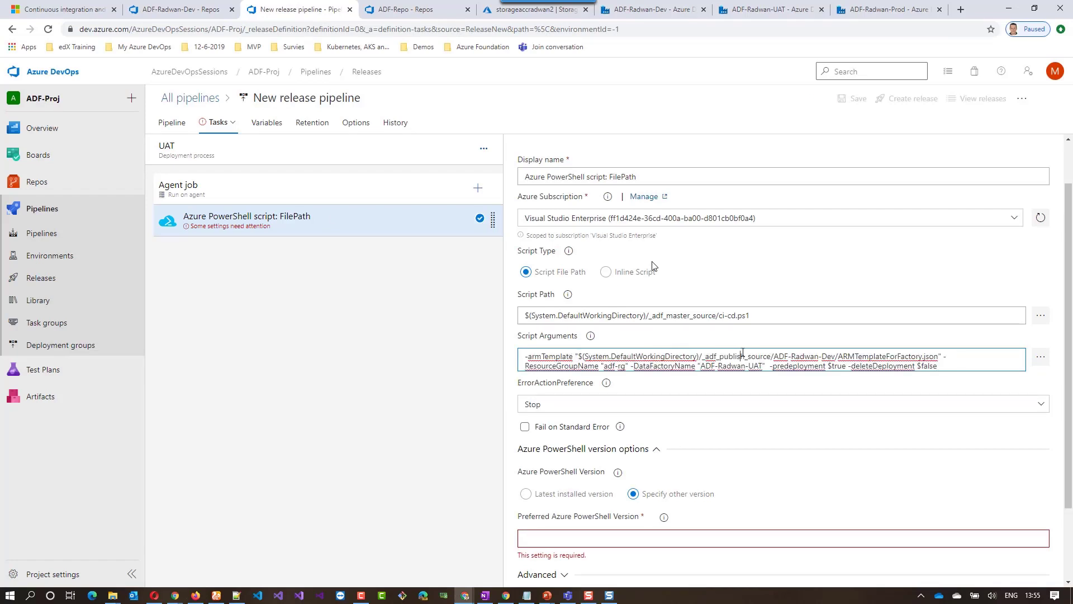
{"action": "left_click_drag", "start_coordinate": [741, 356], "coordinate": [745, 356]}
Step: Review each name and value of the task's script arguments in the Script Arguments editor, and close it without changes
{"action": "scroll", "coordinate": [990, 359], "scroll_direction": "up", "scroll_amount": 1}
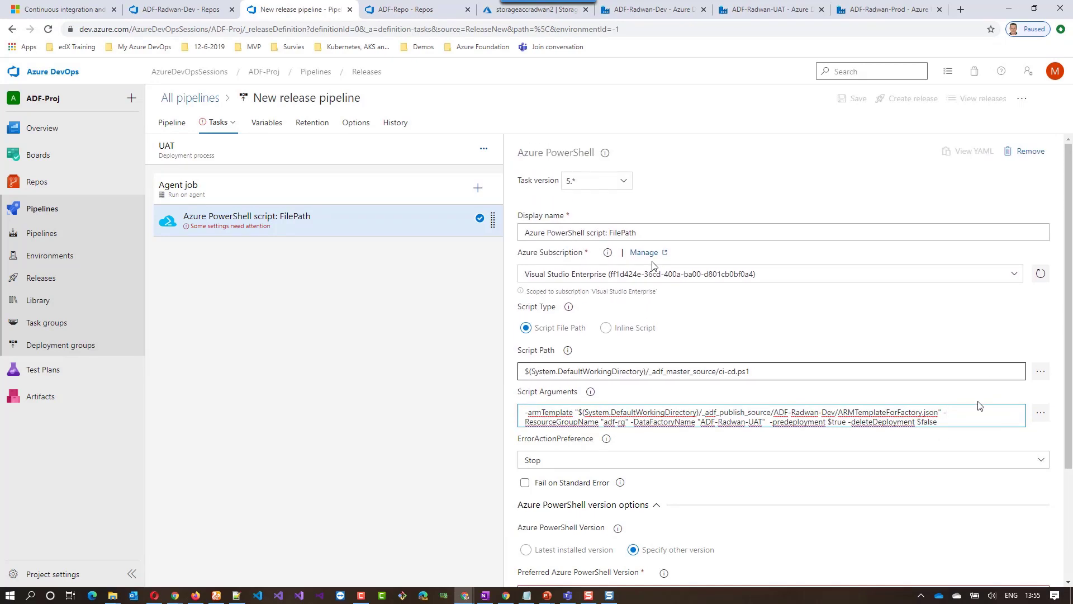
{"action": "left_click", "coordinate": [1038, 418]}
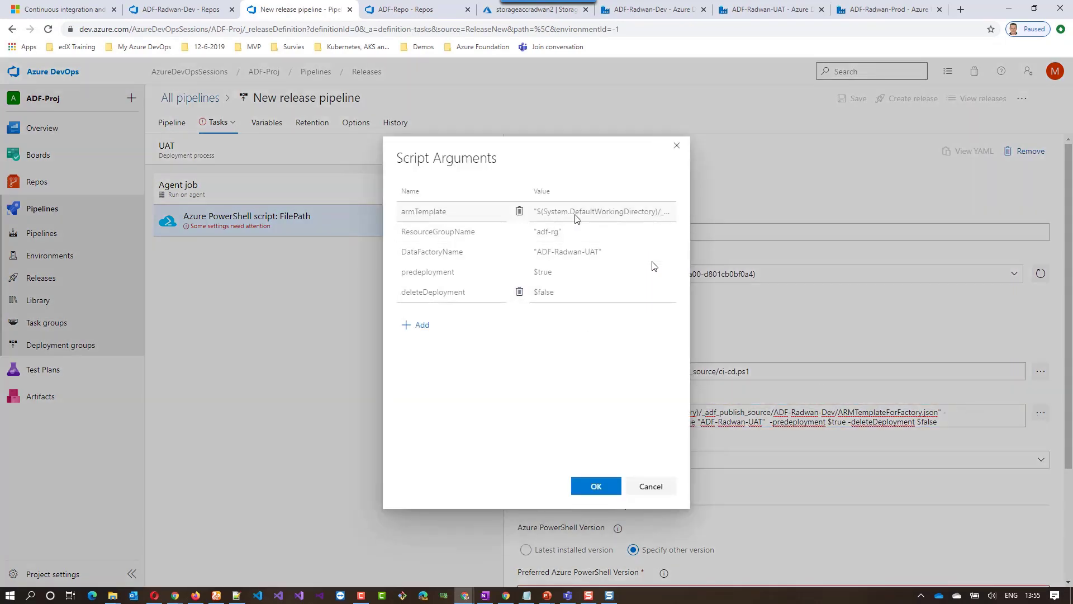
{"action": "left_click", "coordinate": [576, 217]}
{"action": "left_click", "coordinate": [575, 234]}
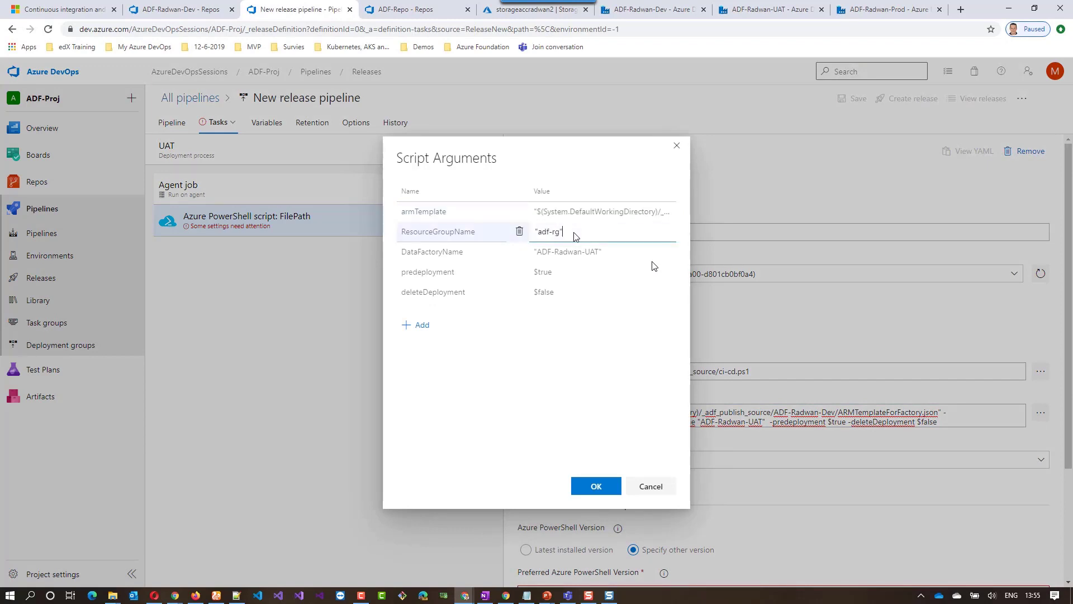
{"action": "left_click", "coordinate": [578, 257]}
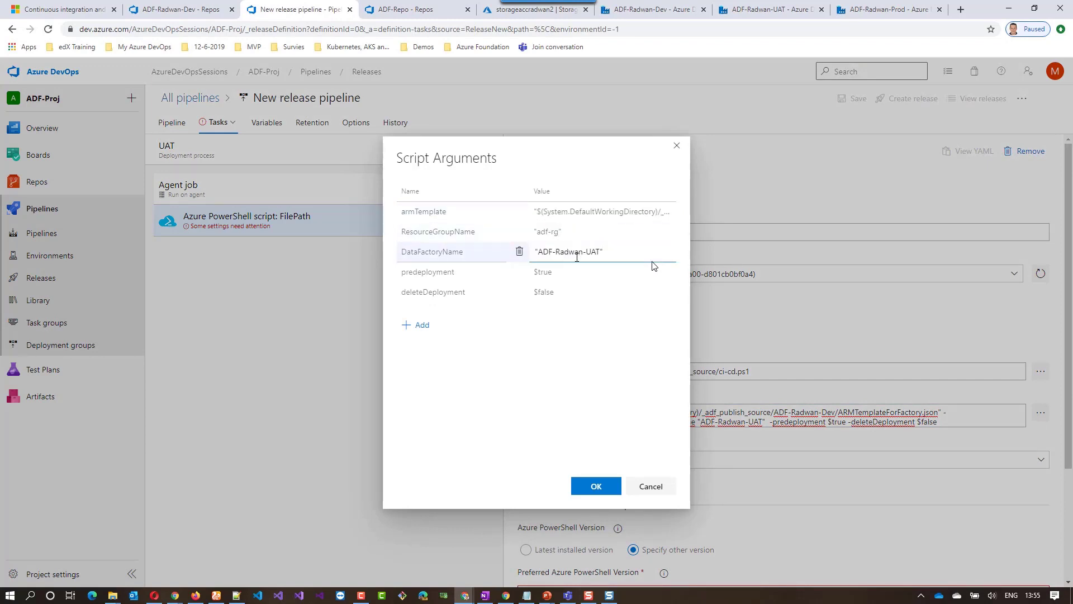
{"action": "left_click", "coordinate": [576, 272]}
{"action": "left_click", "coordinate": [573, 293]}
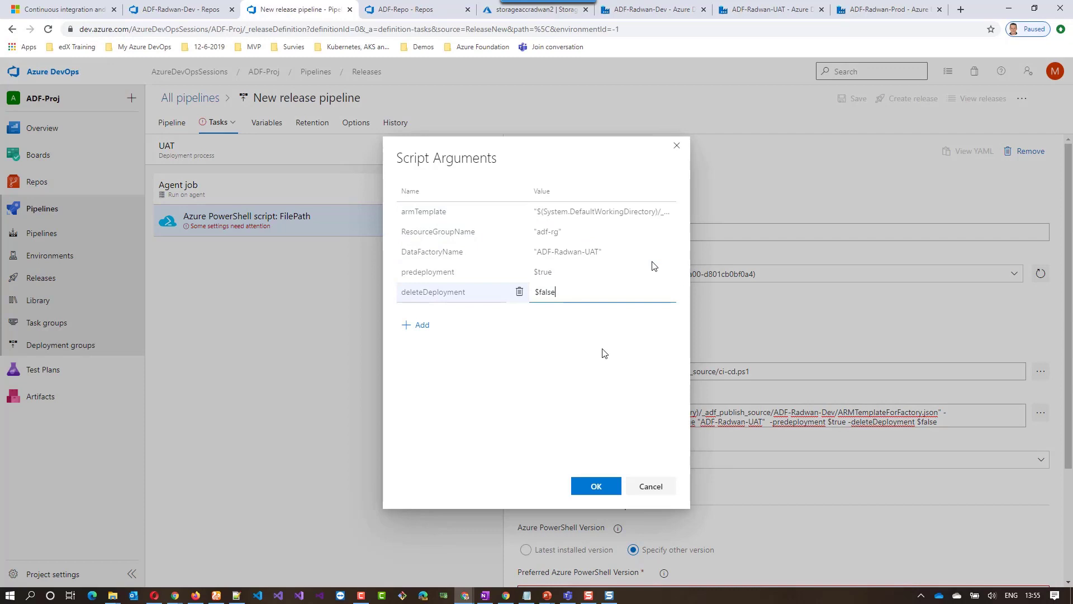
{"action": "left_click", "coordinate": [650, 487]}
Step: Set the task's Azure PowerShell version to Latest installed version
{"action": "scroll", "coordinate": [659, 463], "scroll_direction": "down", "scroll_amount": 2}
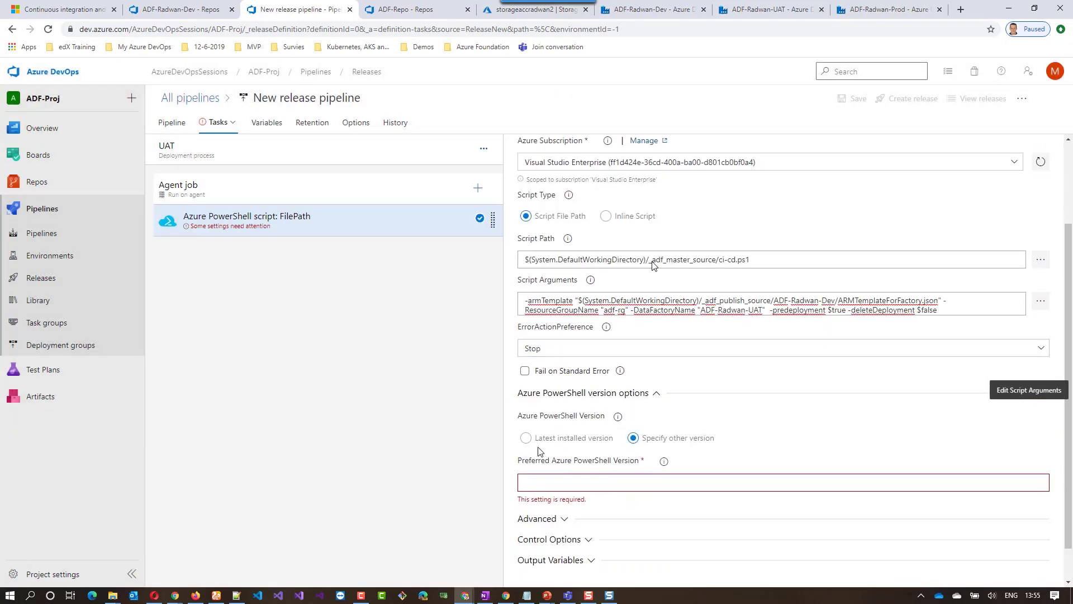
{"action": "left_click", "coordinate": [526, 438]}
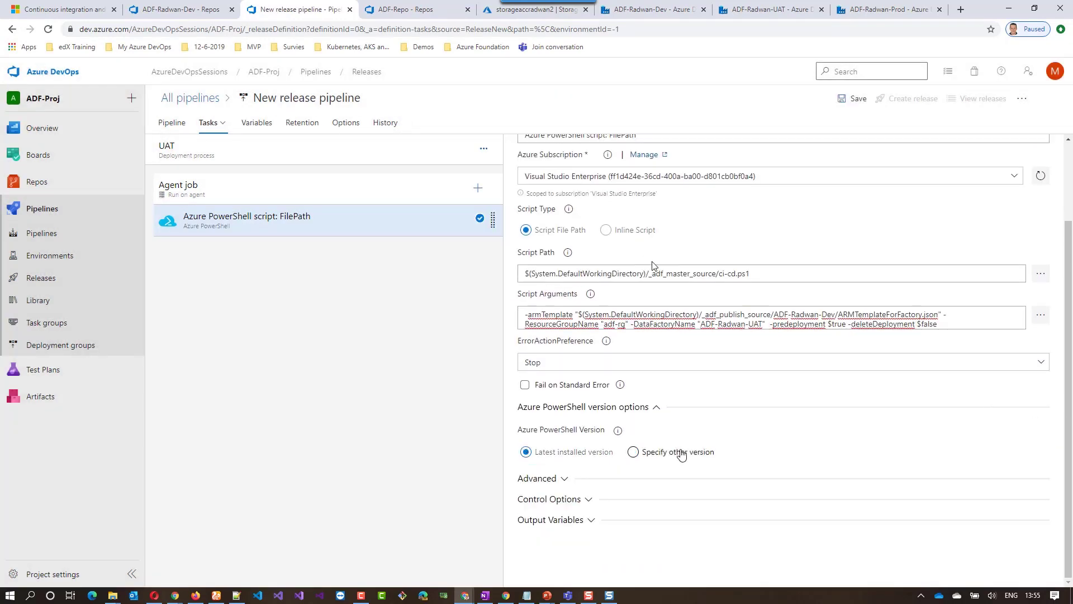
{"action": "scroll", "coordinate": [701, 249], "scroll_direction": "up", "scroll_amount": 1}
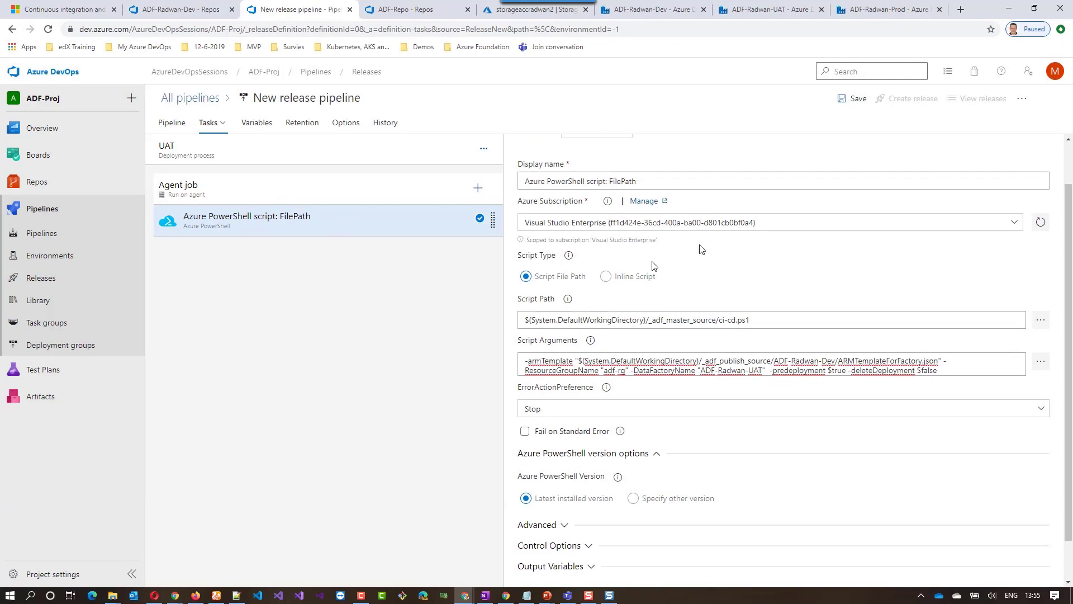
Step: Rename the Azure PowerShell task's display name to Stop Triggers
{"action": "scroll", "coordinate": [701, 249], "scroll_direction": "up", "scroll_amount": 1}
{"action": "left_click_drag", "start_coordinate": [649, 233], "coordinate": [520, 227]}
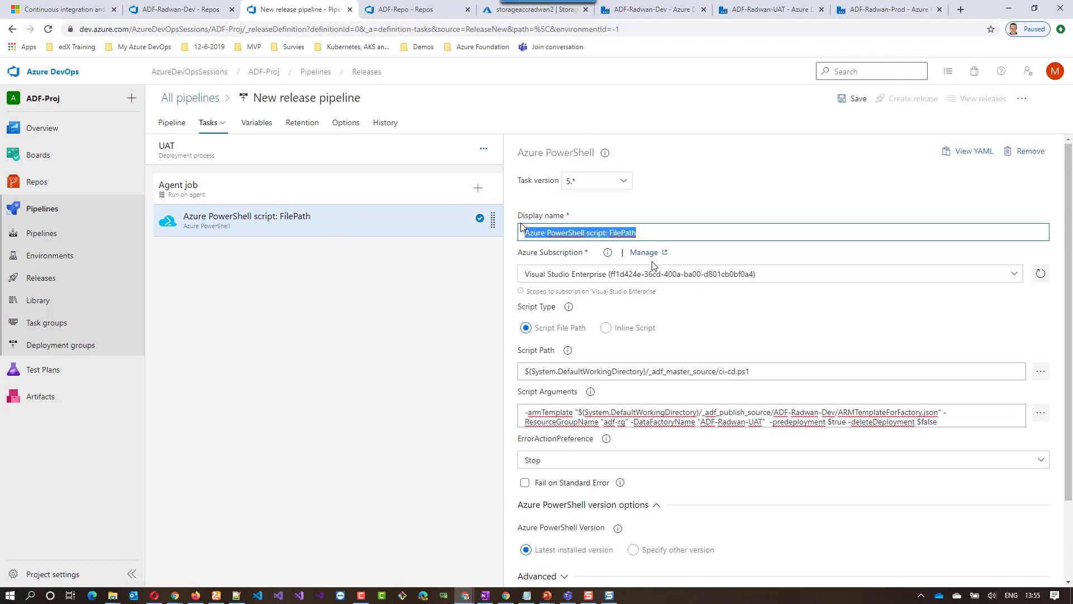
{"action": "type", "text": "Stop"}
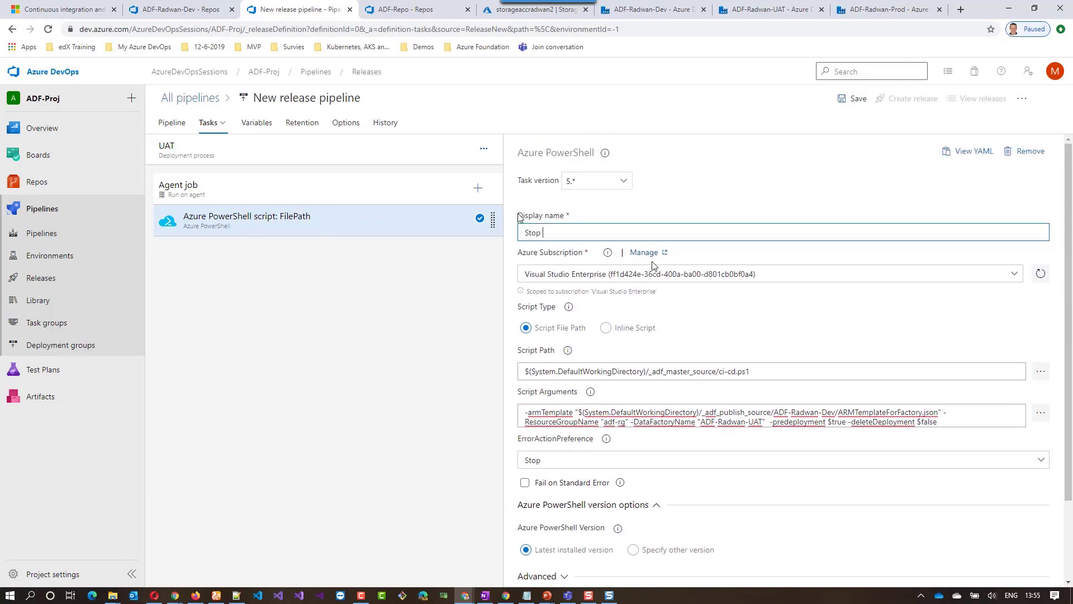
{"action": "type", "text": " Triggers"}
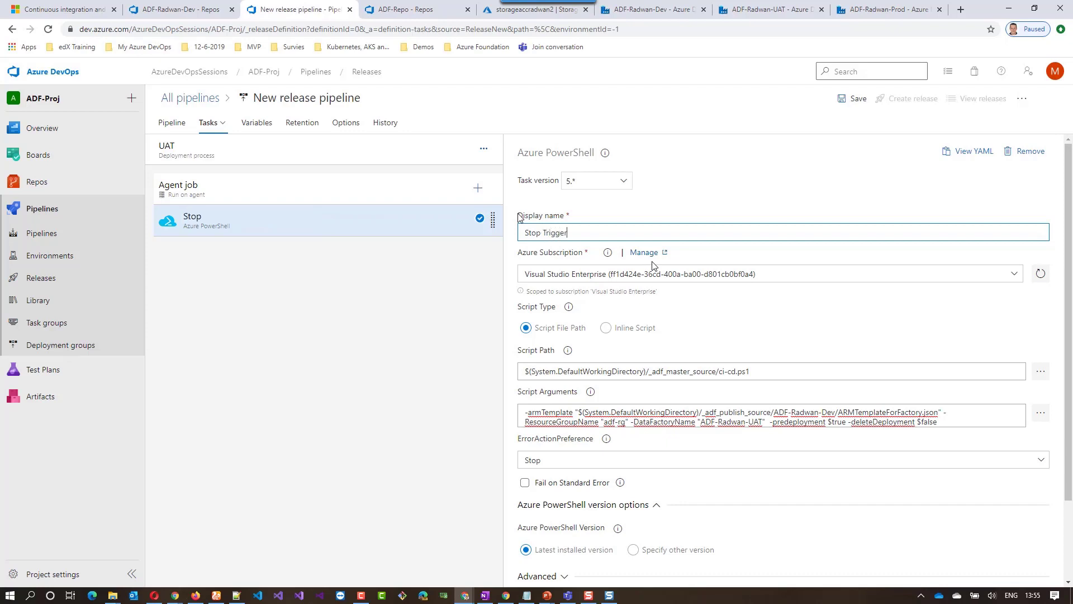
{"action": "left_click", "coordinate": [440, 261]}
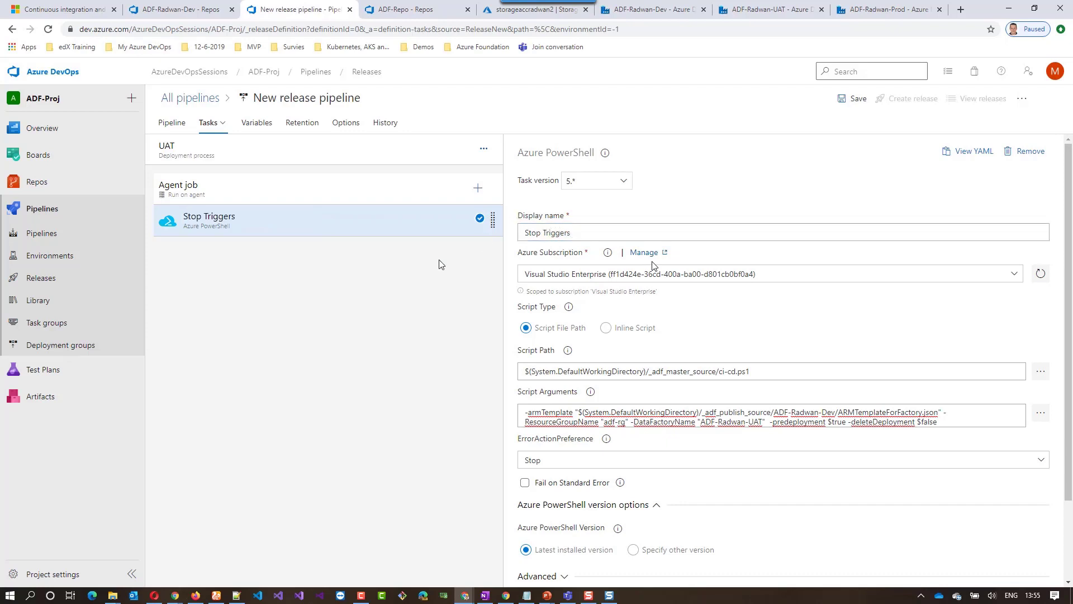
Step: Clone the Stop Triggers task and rename the original task Clean Resources and Start Triggers
{"action": "right_click", "coordinate": [414, 226]}
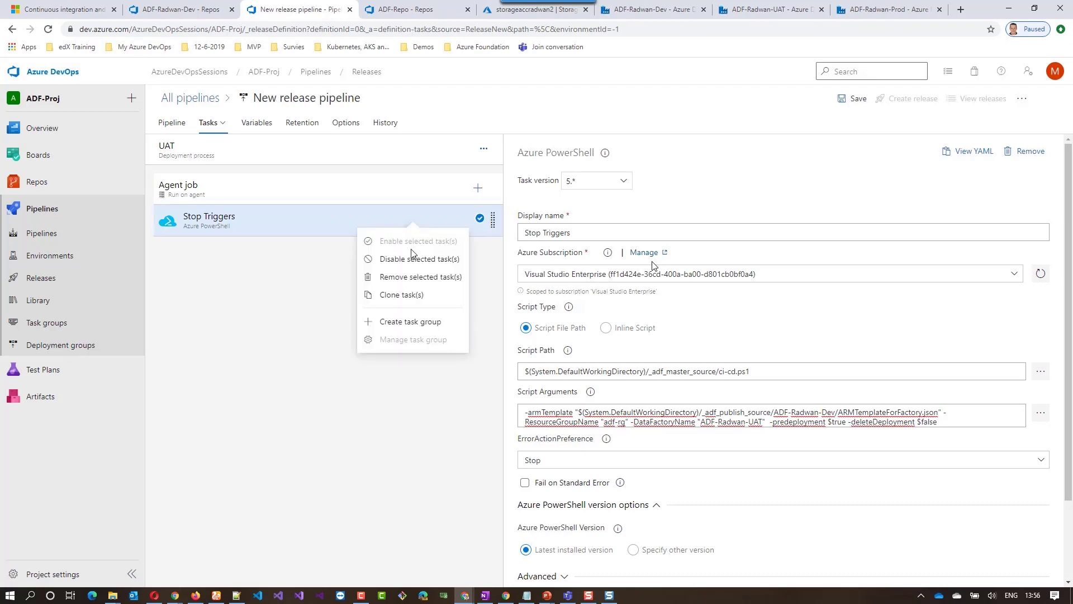
{"action": "left_click", "coordinate": [407, 294]}
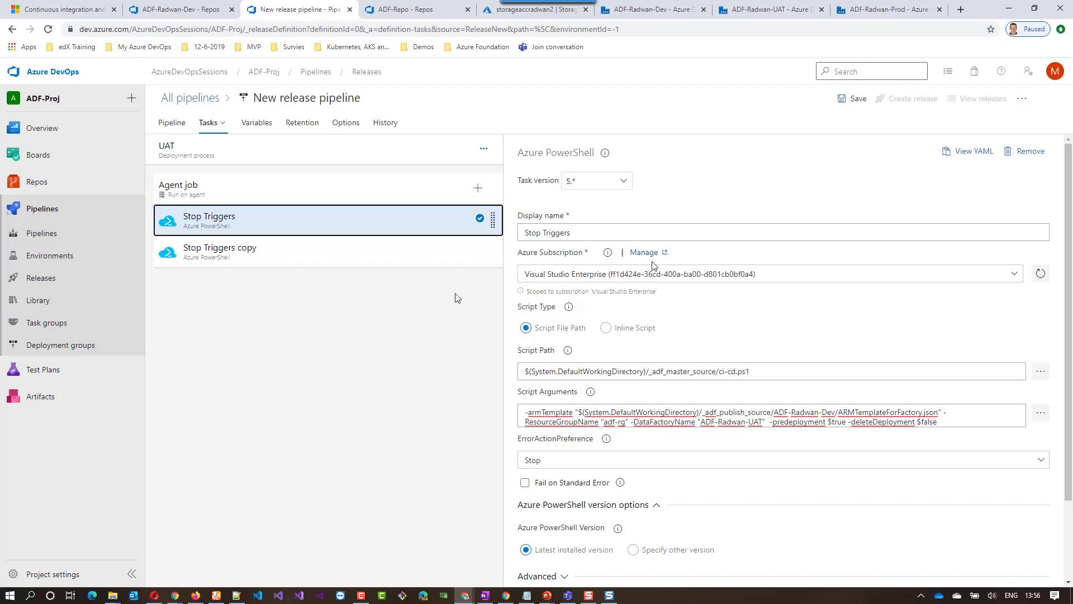
{"action": "left_click", "coordinate": [603, 231]}
{"action": "key", "text": "ctrl+a"}
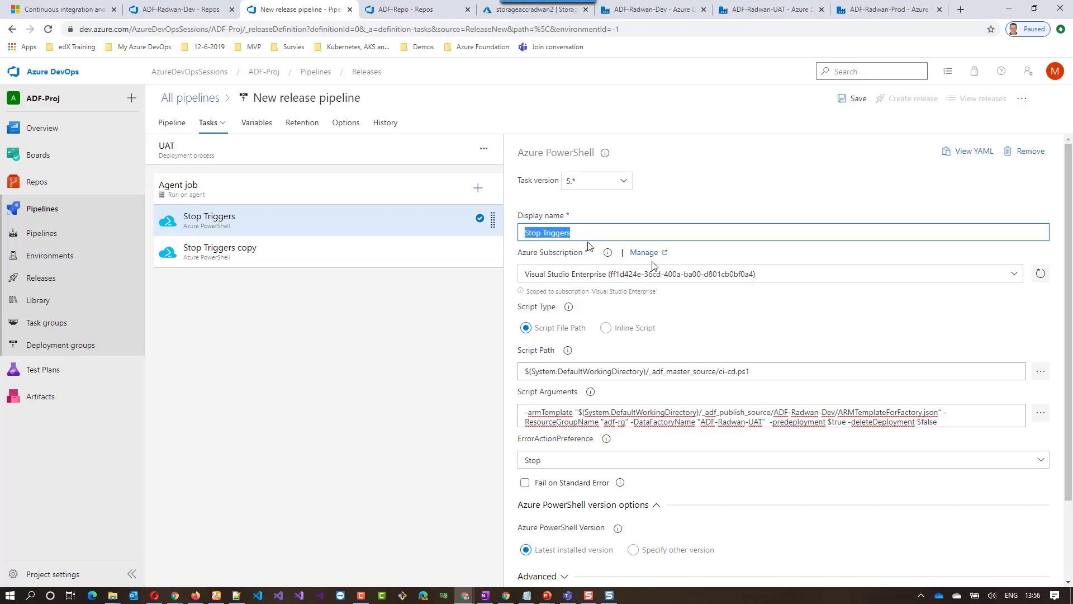
{"action": "type", "text": "Clean Re"}
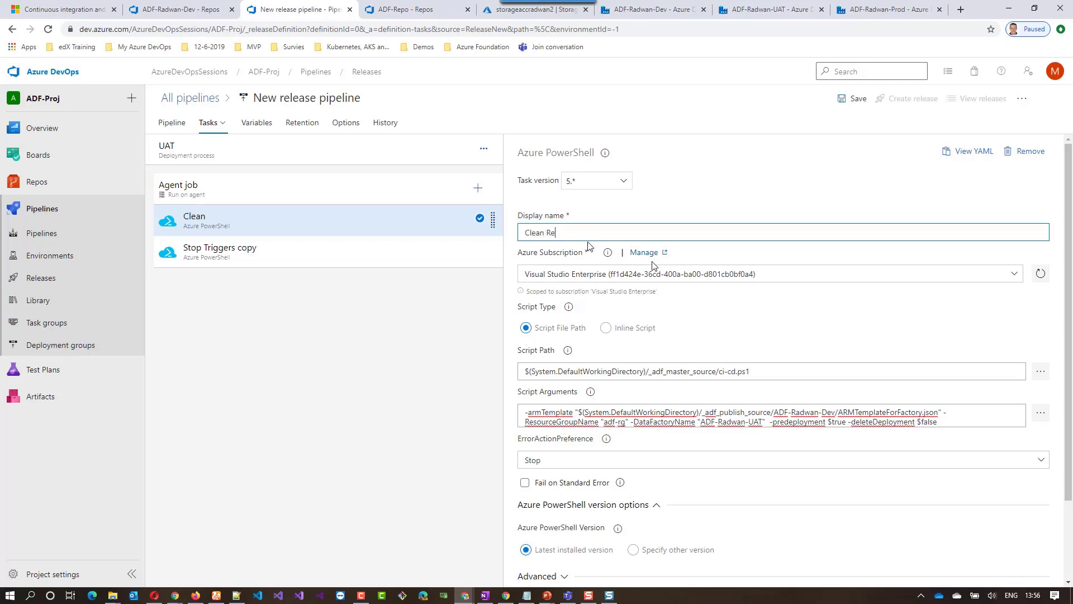
{"action": "type", "text": "sources and Start Triggers"}
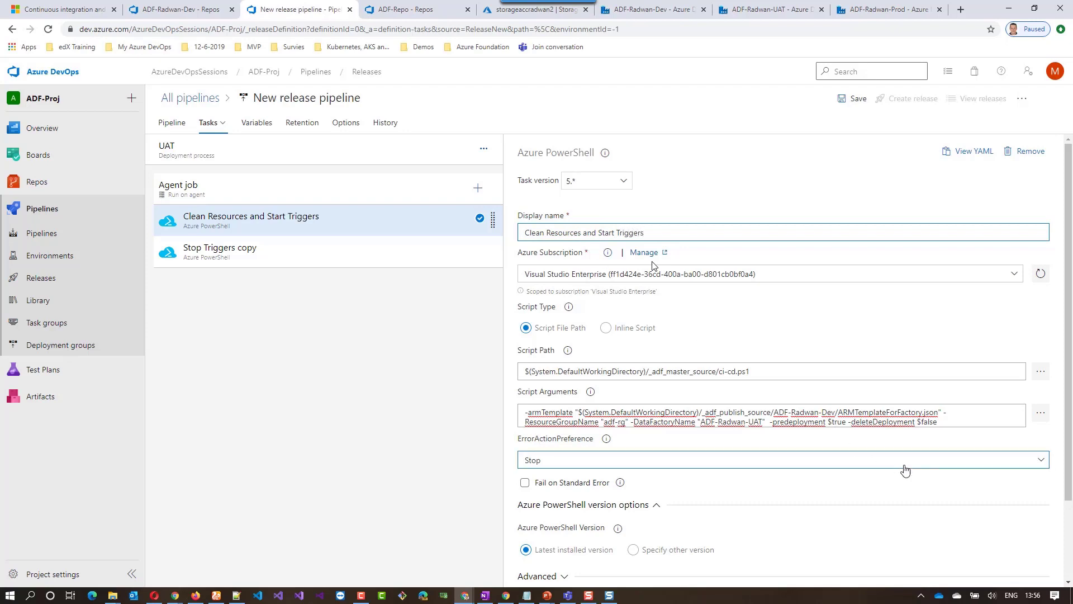
Step: Set -deleteDeployment to $true in the script arguments of the Clean Resources and Start Triggers task
{"action": "left_click", "coordinate": [923, 423]}
{"action": "left_click_drag", "start_coordinate": [923, 423], "coordinate": [943, 426]}
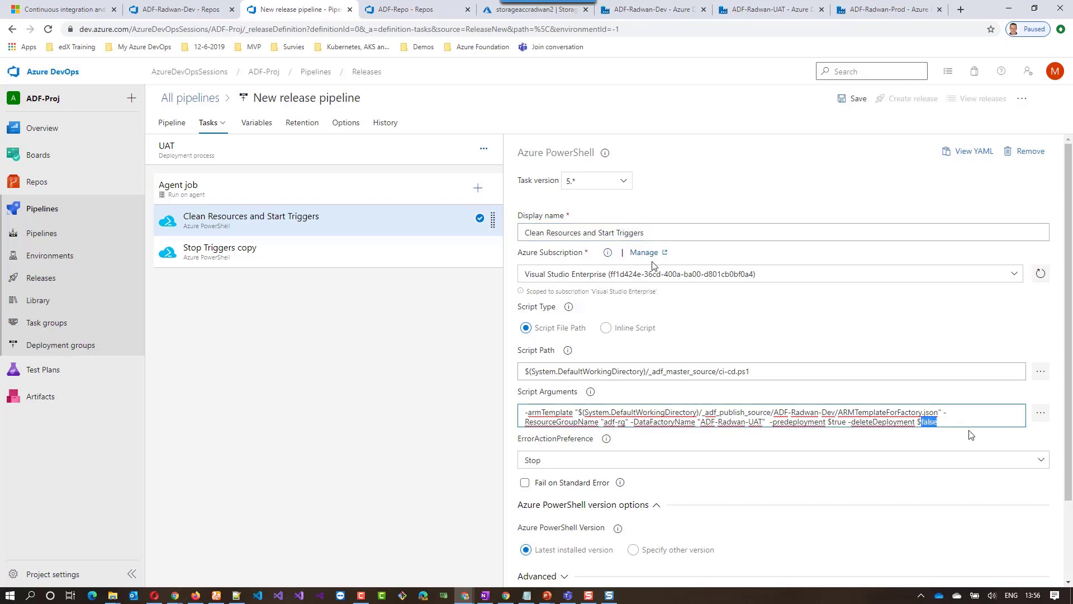
{"action": "type", "text": "tru"}
{"action": "left_click", "coordinate": [379, 333]}
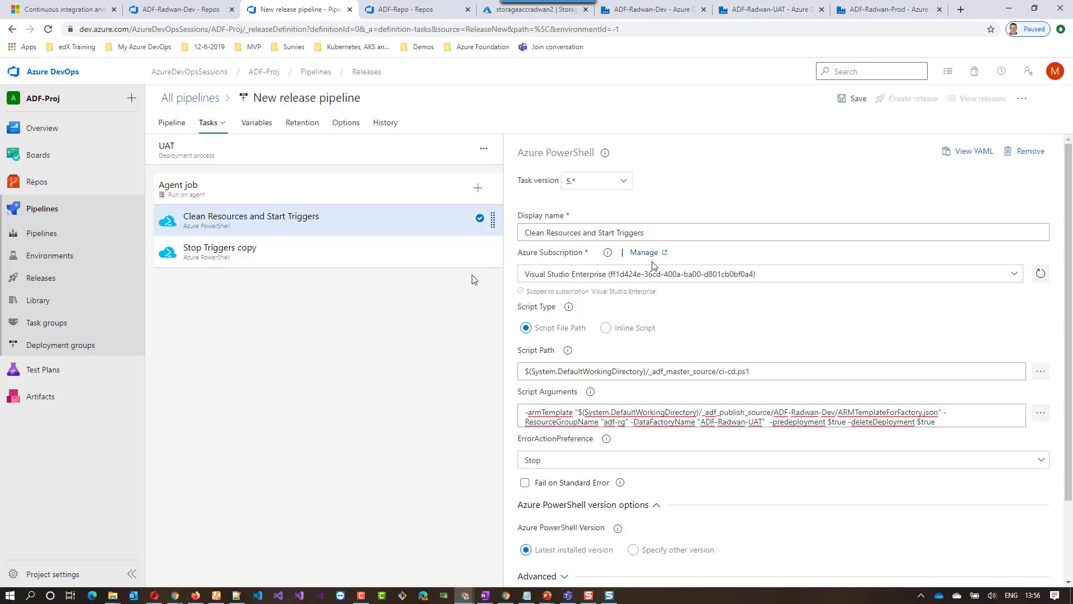
Step: Find the ARM template deployment task by searching for arm, and add it to the UAT agent job
{"action": "left_click", "coordinate": [478, 188]}
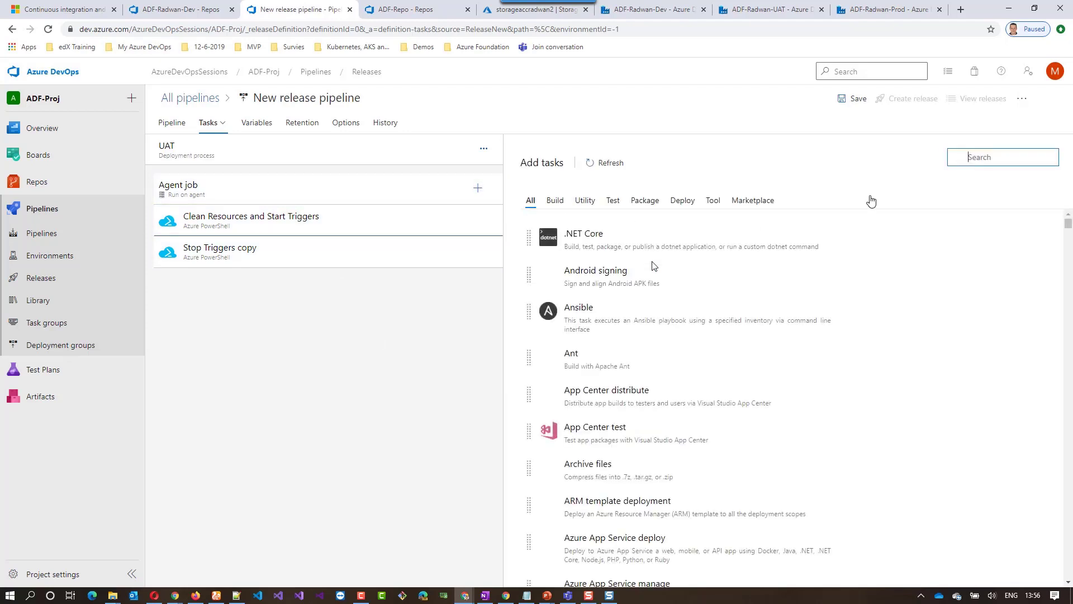
{"action": "type", "text": "arm"}
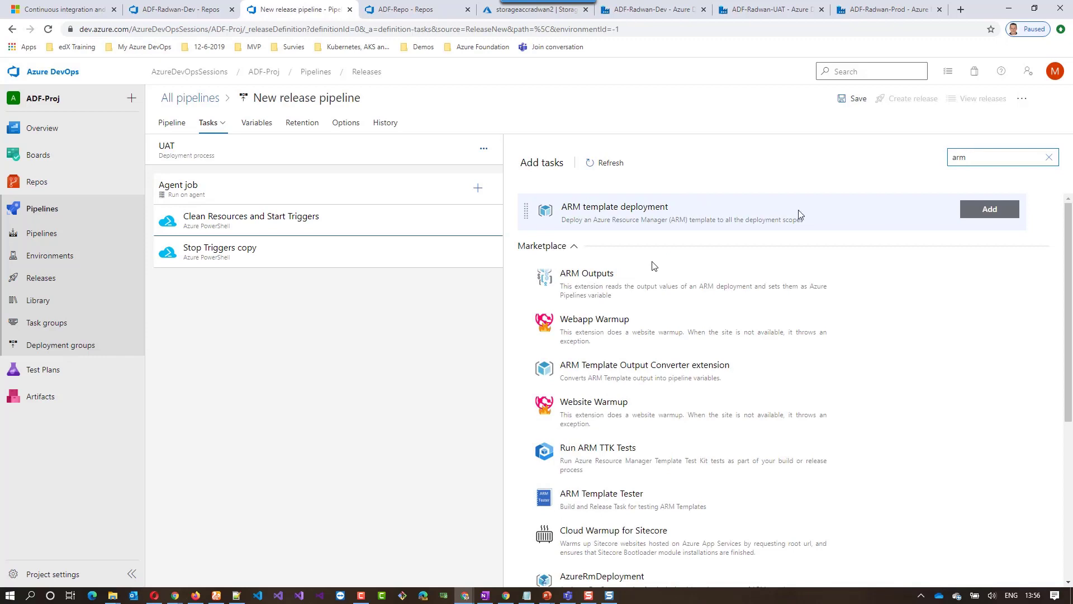
{"action": "left_click", "coordinate": [989, 209]}
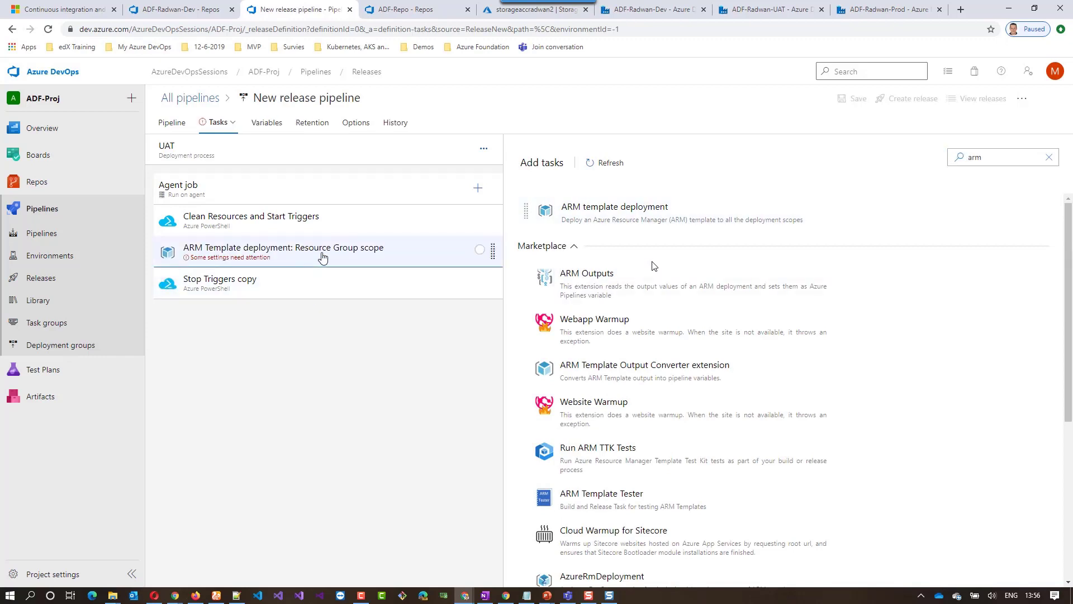
Step: Set the ARM template deployment task's Azure Resource Manager connection and subscription to Visual Studio Enterprise
{"action": "left_click", "coordinate": [323, 255]}
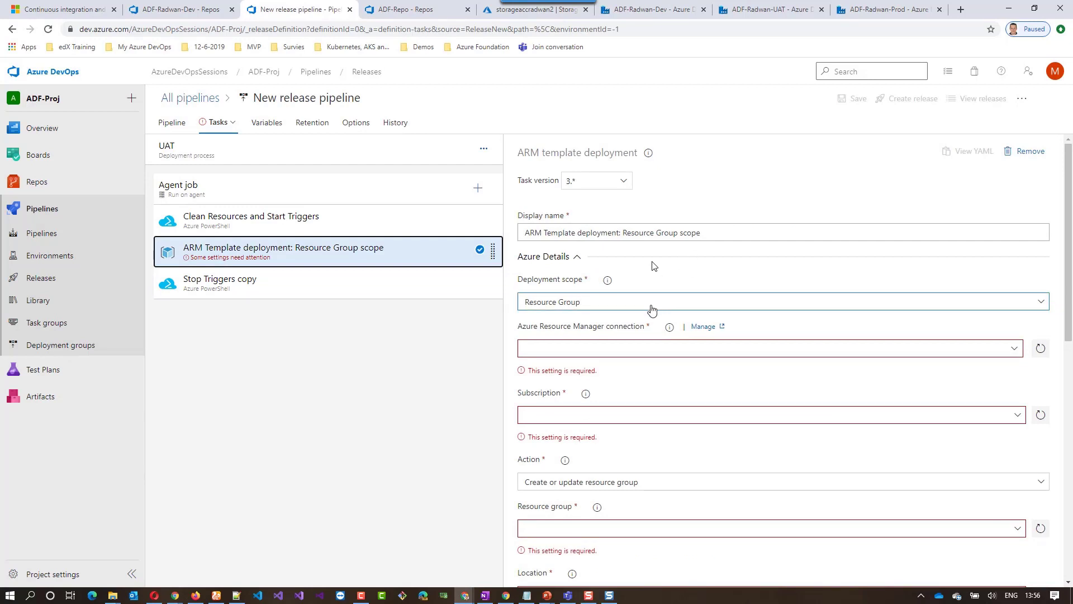
{"action": "left_click", "coordinate": [1014, 351]}
{"action": "left_click", "coordinate": [622, 386]}
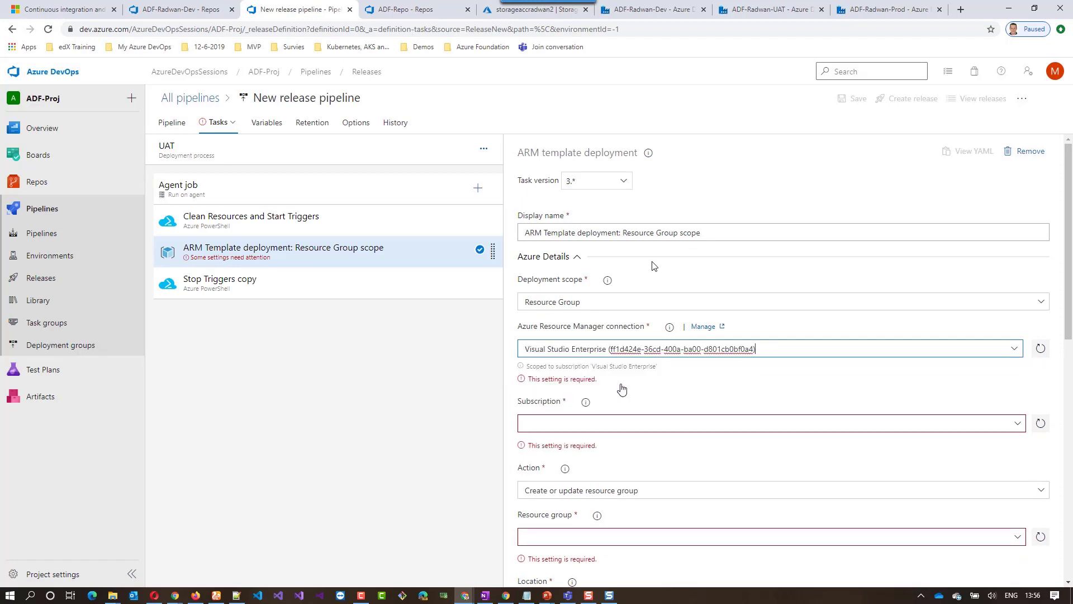
{"action": "left_click", "coordinate": [702, 403]}
{"action": "left_click", "coordinate": [702, 402]}
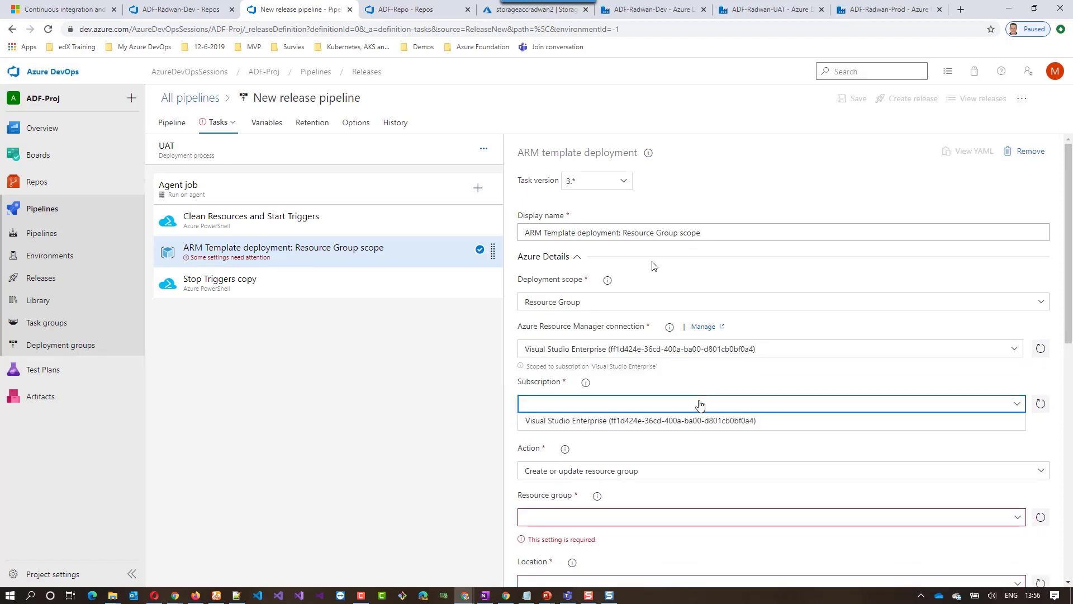
{"action": "left_click", "coordinate": [702, 402]}
{"action": "left_click", "coordinate": [702, 403]}
{"action": "left_click", "coordinate": [649, 420]}
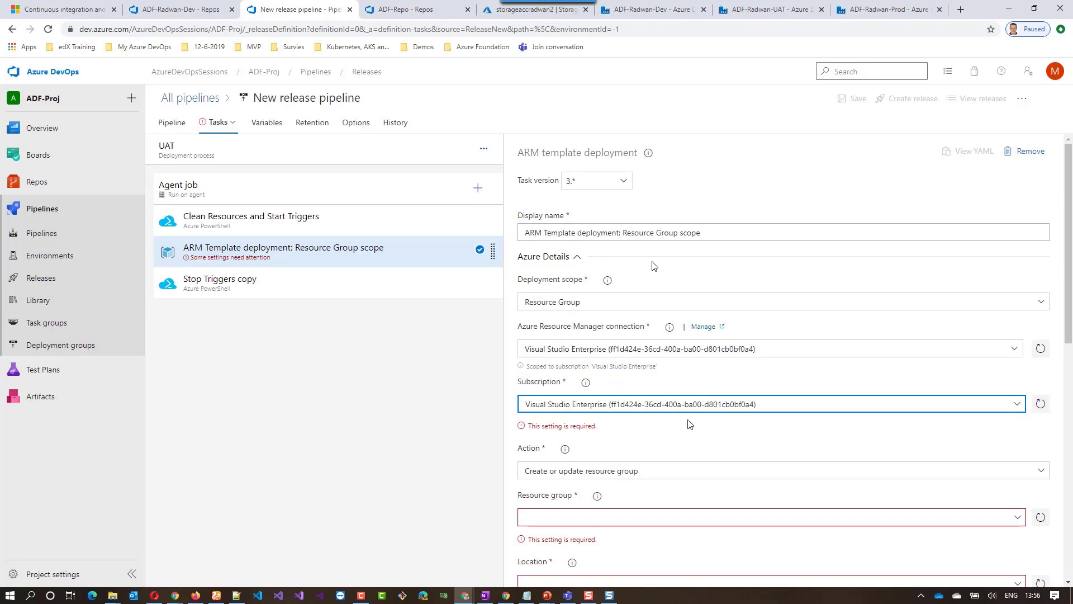
Step: Set the ARM deployment task's resource group to adf-rg and its location to UK South
{"action": "scroll", "coordinate": [710, 419], "scroll_direction": "down", "scroll_amount": 2}
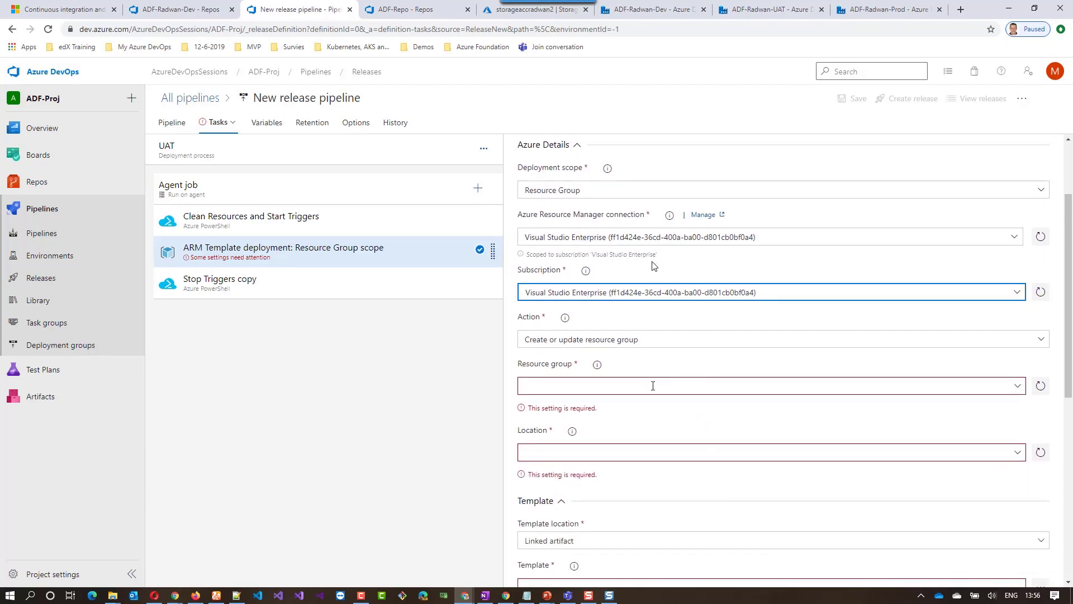
{"action": "left_click", "coordinate": [993, 385]}
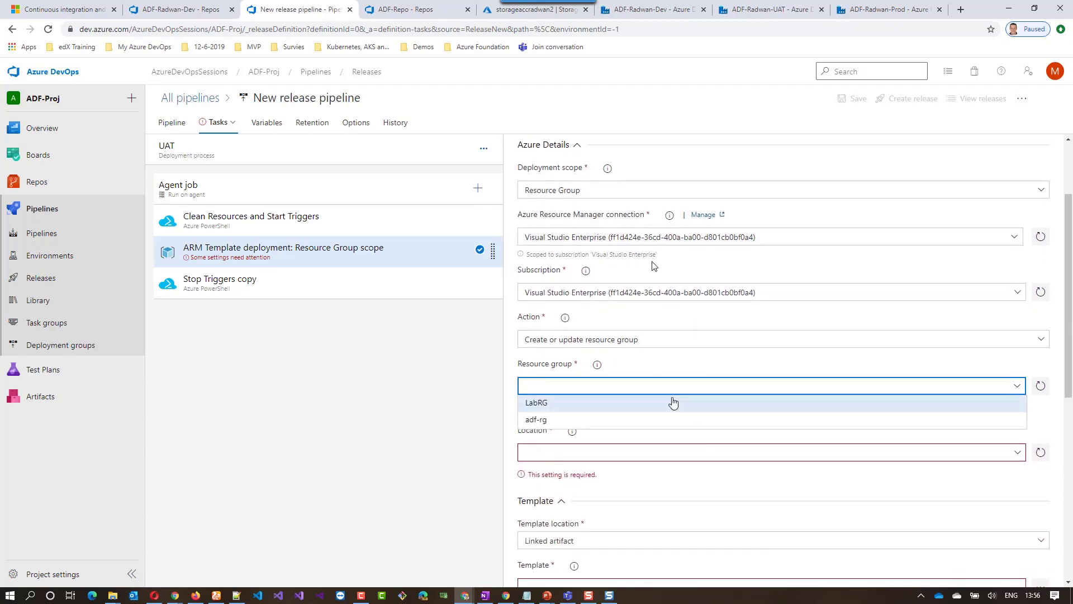
{"action": "left_click", "coordinate": [559, 419]}
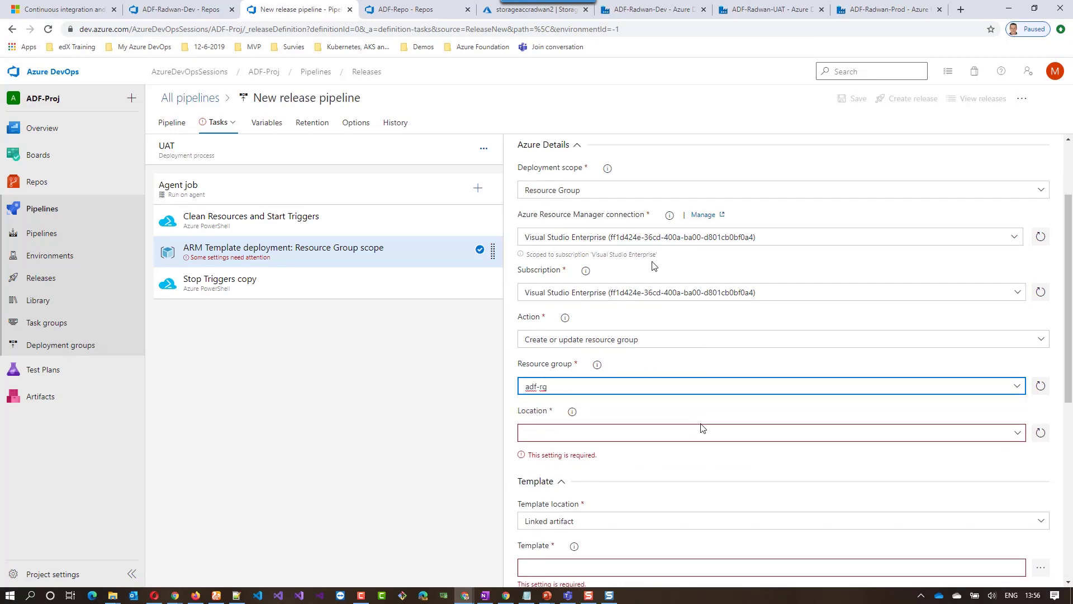
{"action": "scroll", "coordinate": [703, 428], "scroll_direction": "down", "scroll_amount": 1}
{"action": "left_click", "coordinate": [635, 375]}
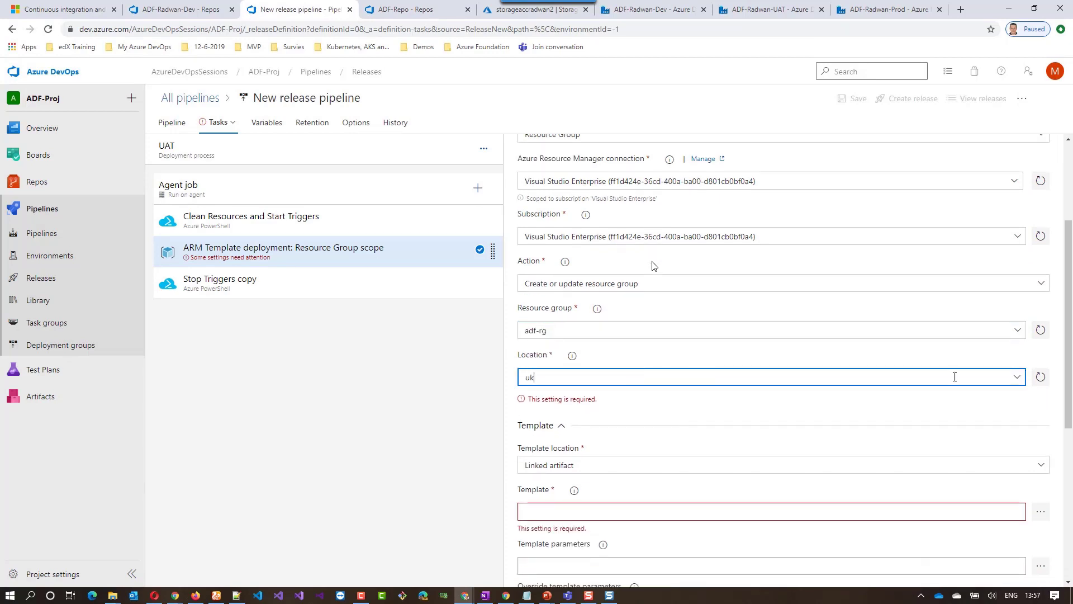
{"action": "left_click", "coordinate": [1015, 378]}
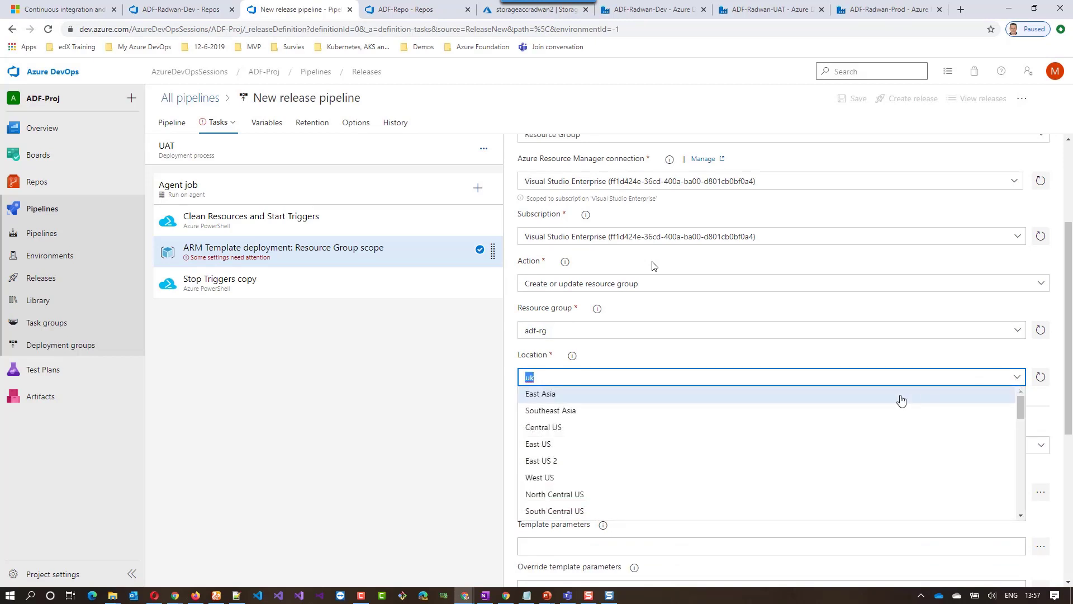
{"action": "type", "text": "uk"}
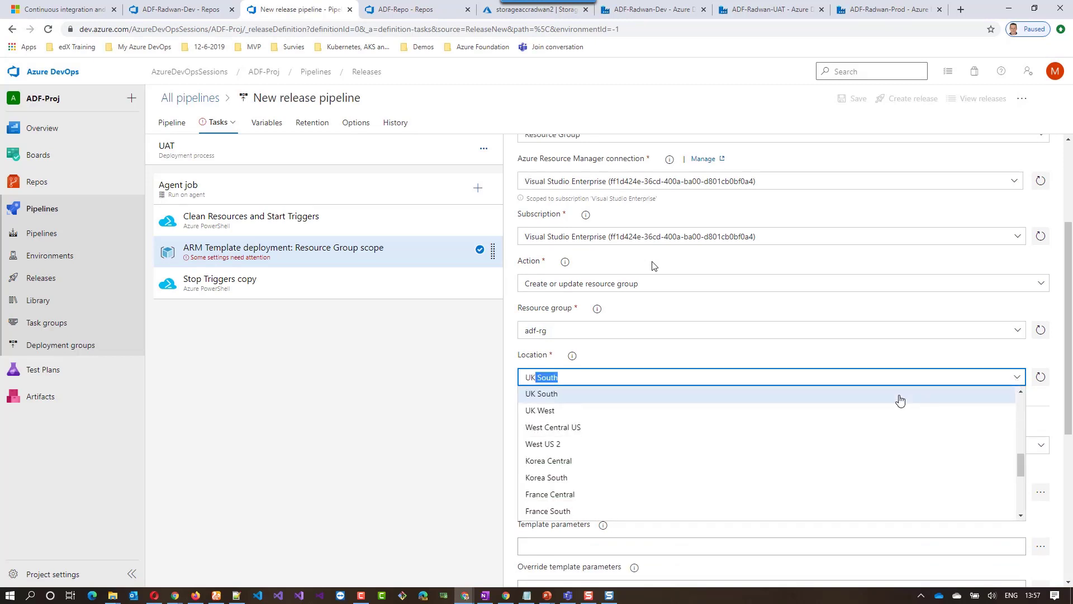
{"action": "left_click", "coordinate": [549, 394]}
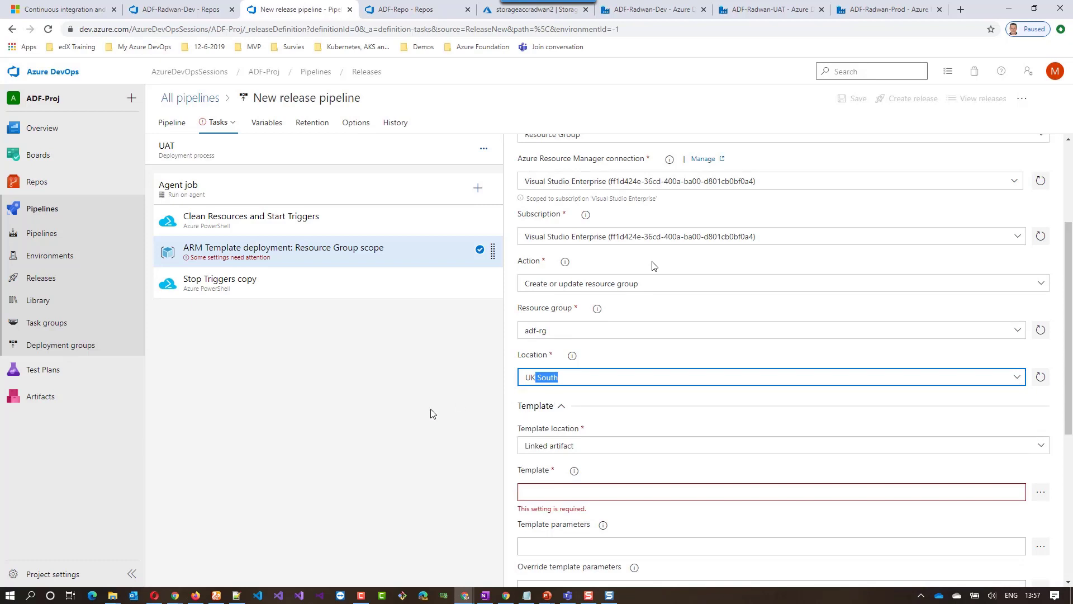
Step: Set the task's template to ARMTemplateForFactory.json from the ADF-Radwan-Dev folder of the _adf_publish_source artifact
{"action": "scroll", "coordinate": [955, 478], "scroll_direction": "down", "scroll_amount": 2}
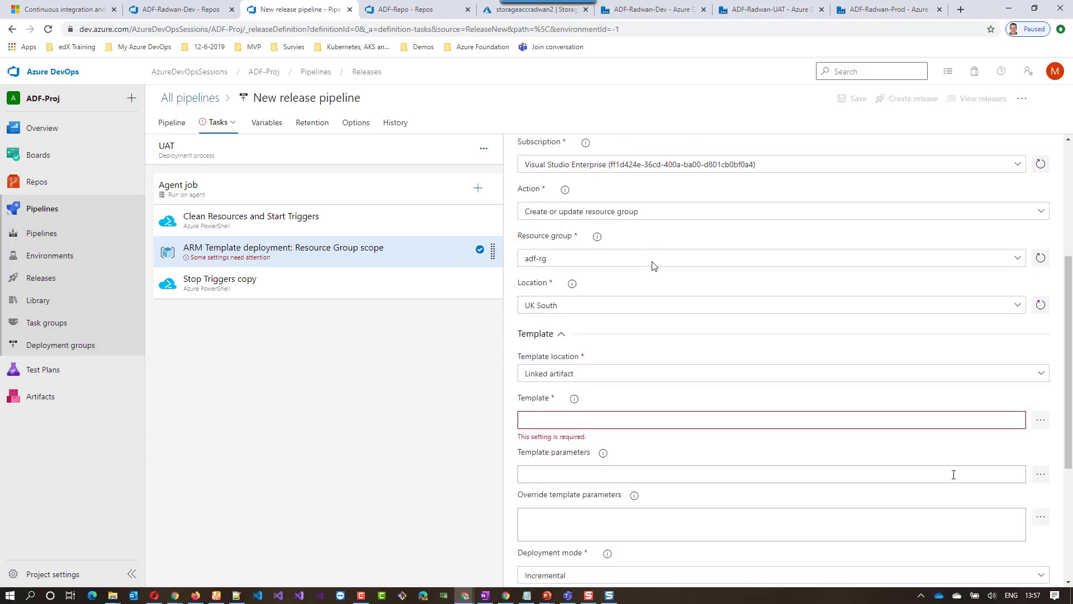
{"action": "left_click", "coordinate": [1040, 380]}
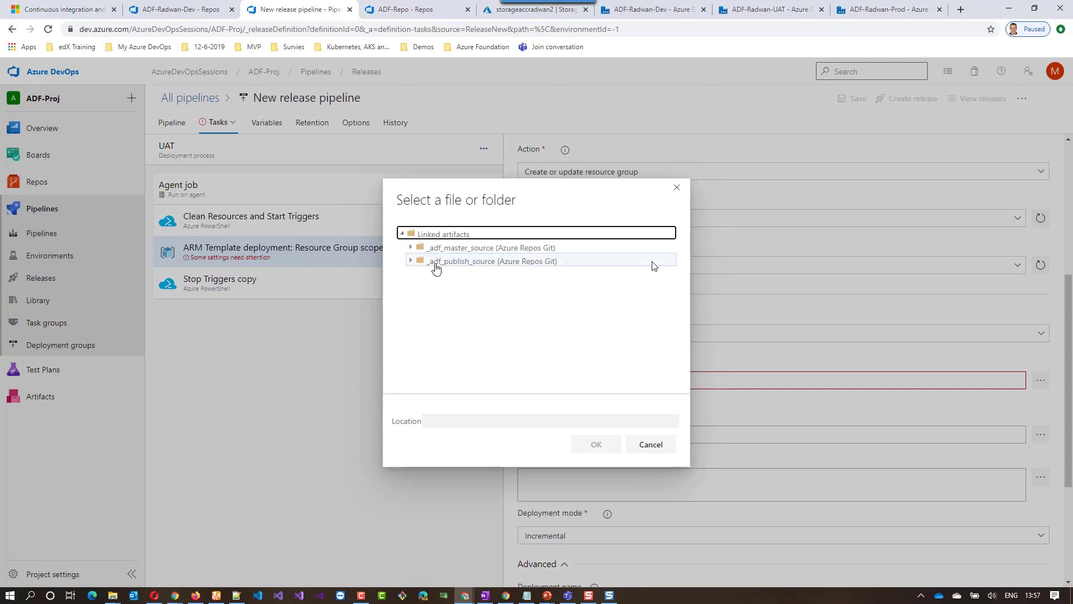
{"action": "left_click", "coordinate": [411, 261]}
{"action": "left_click", "coordinate": [420, 274]}
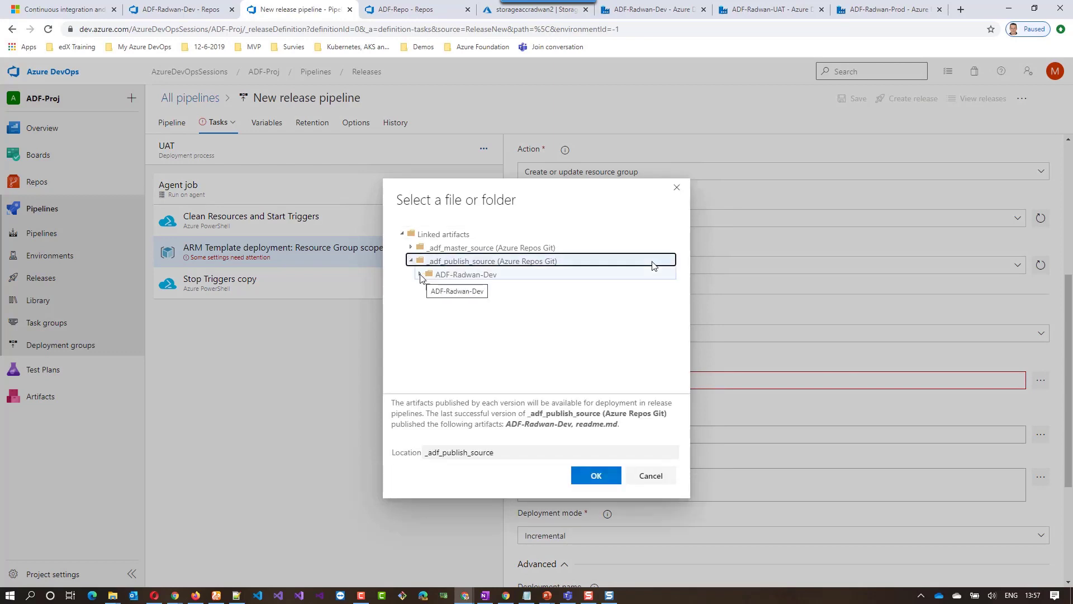
{"action": "left_click", "coordinate": [494, 316]}
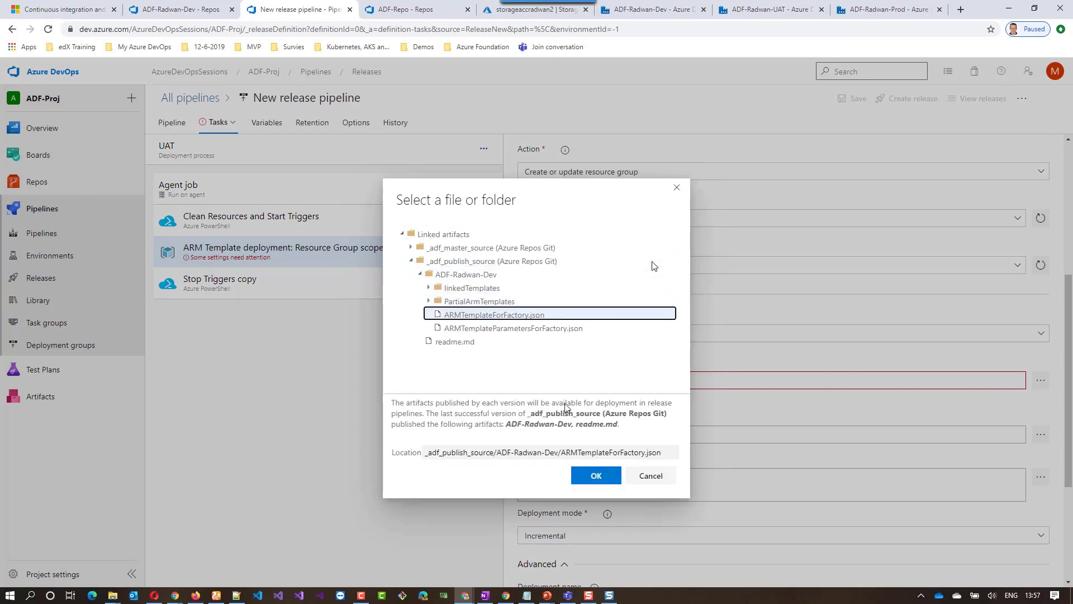
{"action": "left_click", "coordinate": [595, 476]}
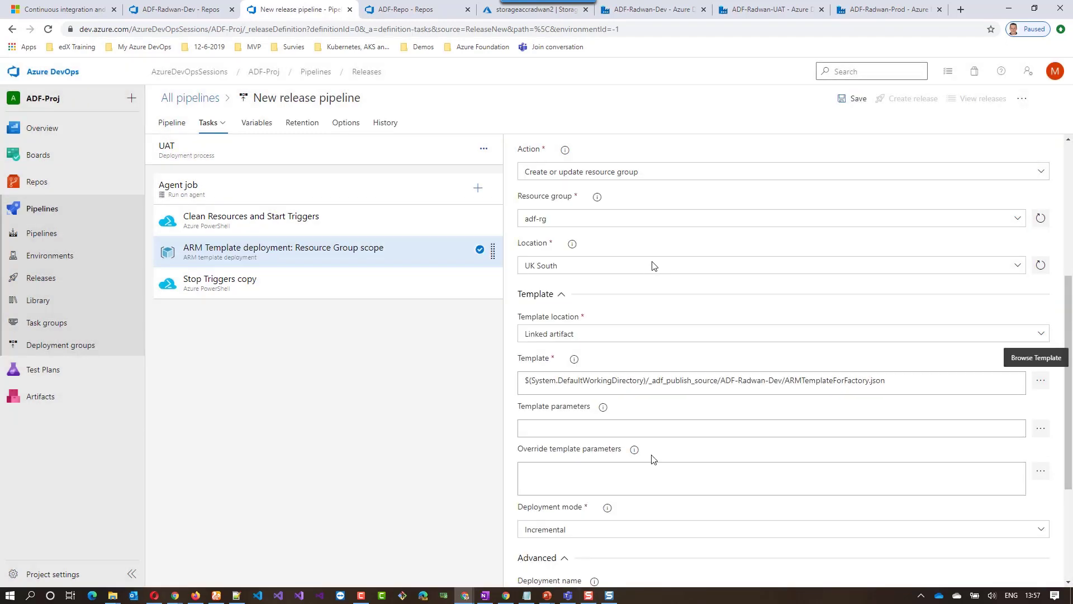
Step: Set the template parameters file to ARMTemplateParametersForFactory.json from the ADF-Radwan-Dev folder of the _adf_publish_source artifact
{"action": "left_click", "coordinate": [625, 424]}
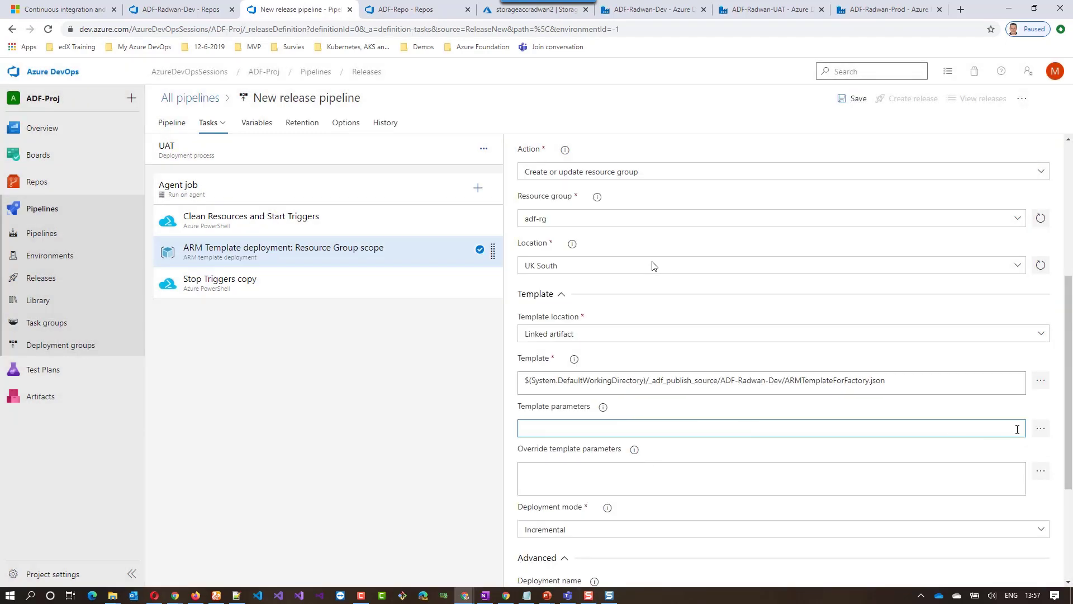
{"action": "left_click", "coordinate": [1040, 428]}
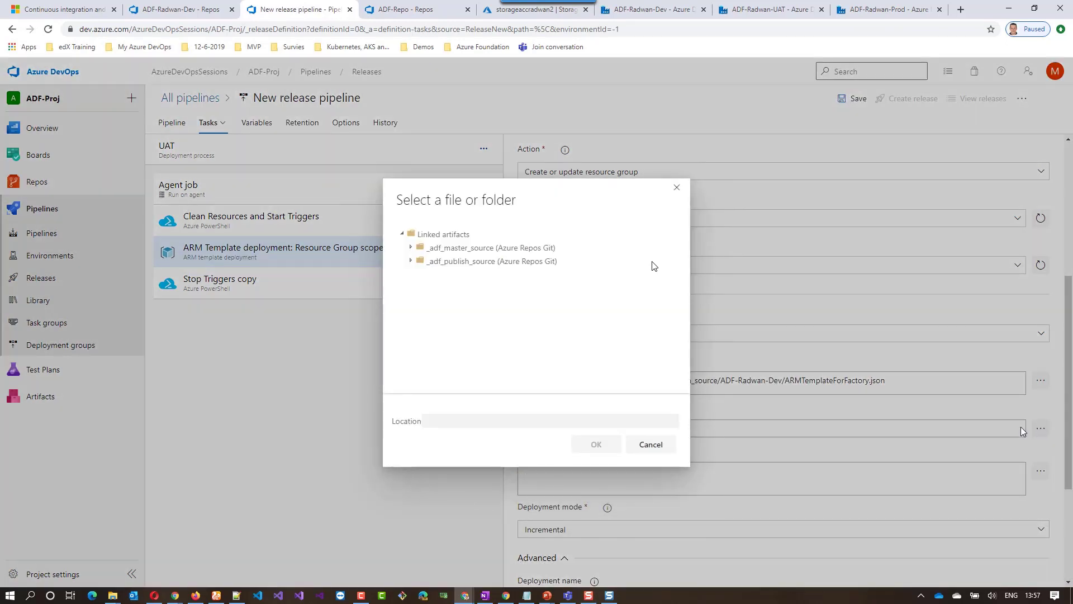
{"action": "left_click", "coordinate": [411, 261]}
{"action": "left_click", "coordinate": [419, 274]}
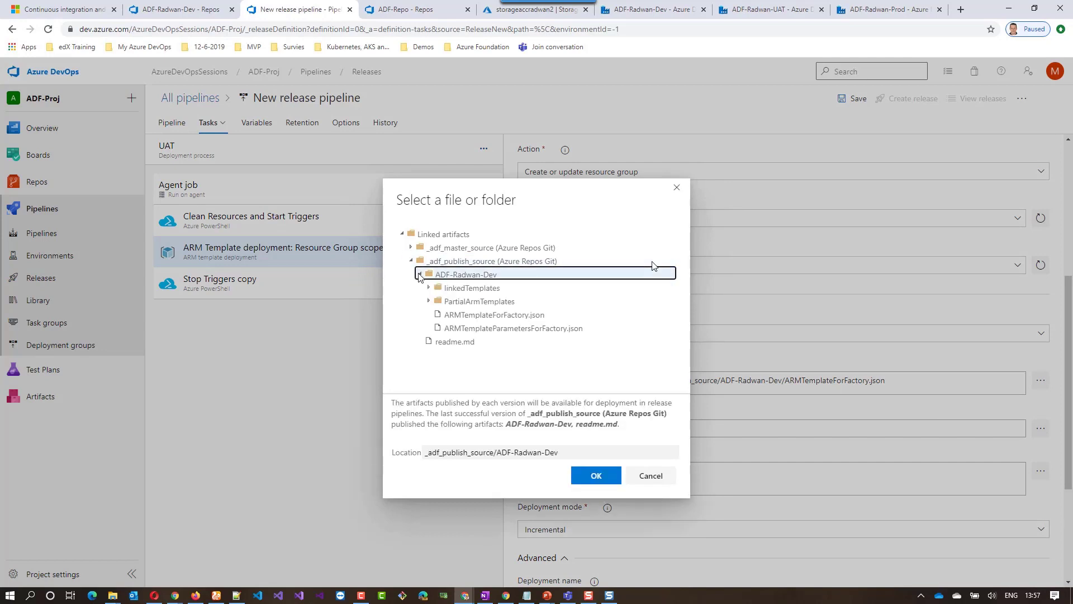
{"action": "left_click", "coordinate": [511, 329]}
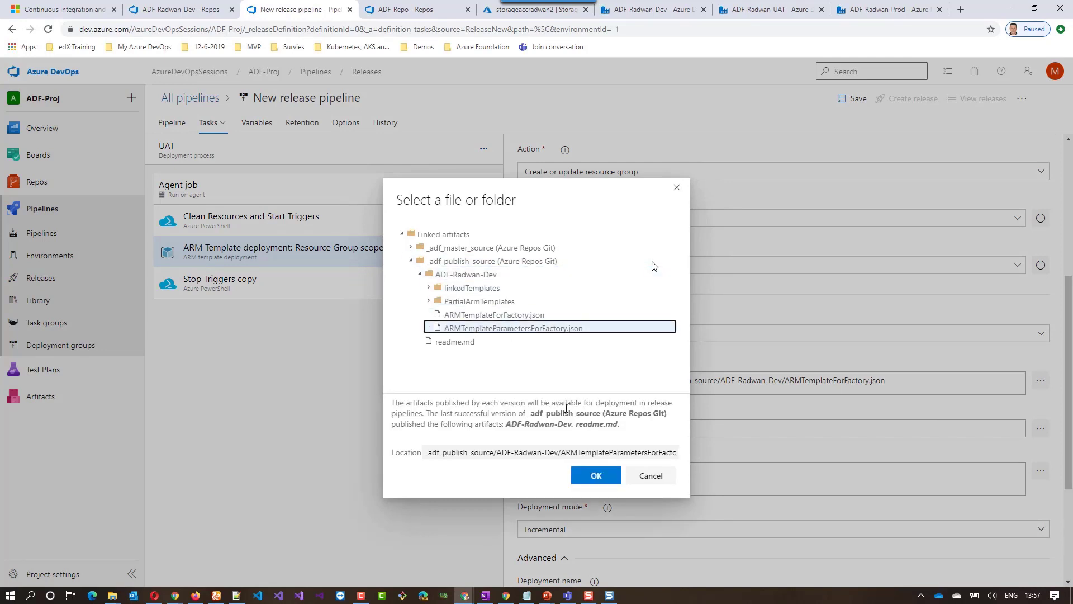
{"action": "left_click", "coordinate": [601, 479]}
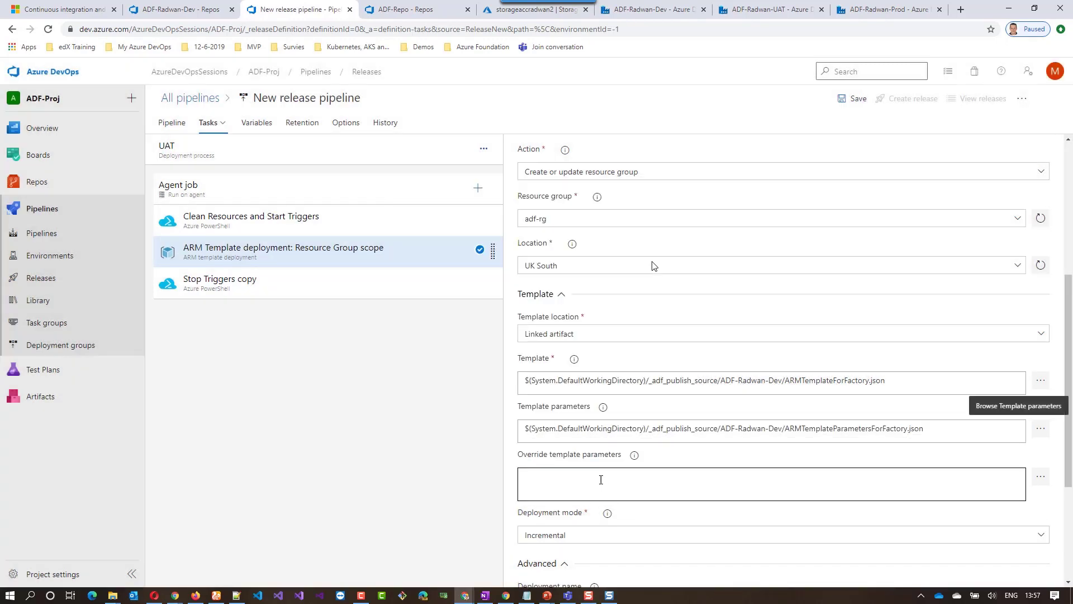
Step: Switch to the Commands file in Notepad and start a new line with -factoryName below the sample override parameters line
{"action": "left_click", "coordinate": [573, 471]}
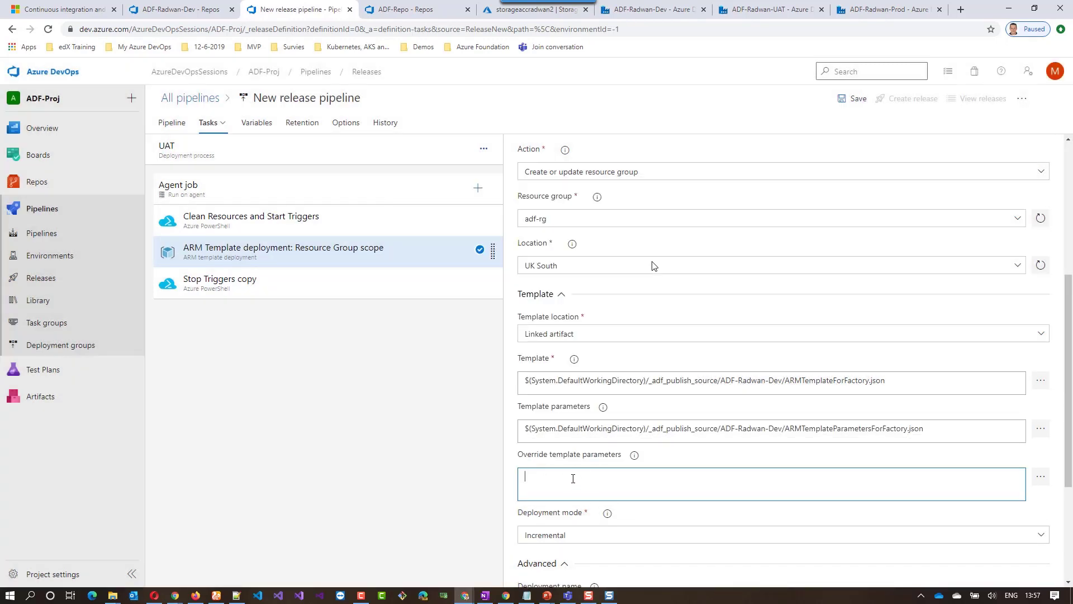
{"action": "scroll", "coordinate": [643, 485], "scroll_direction": "down", "scroll_amount": 1}
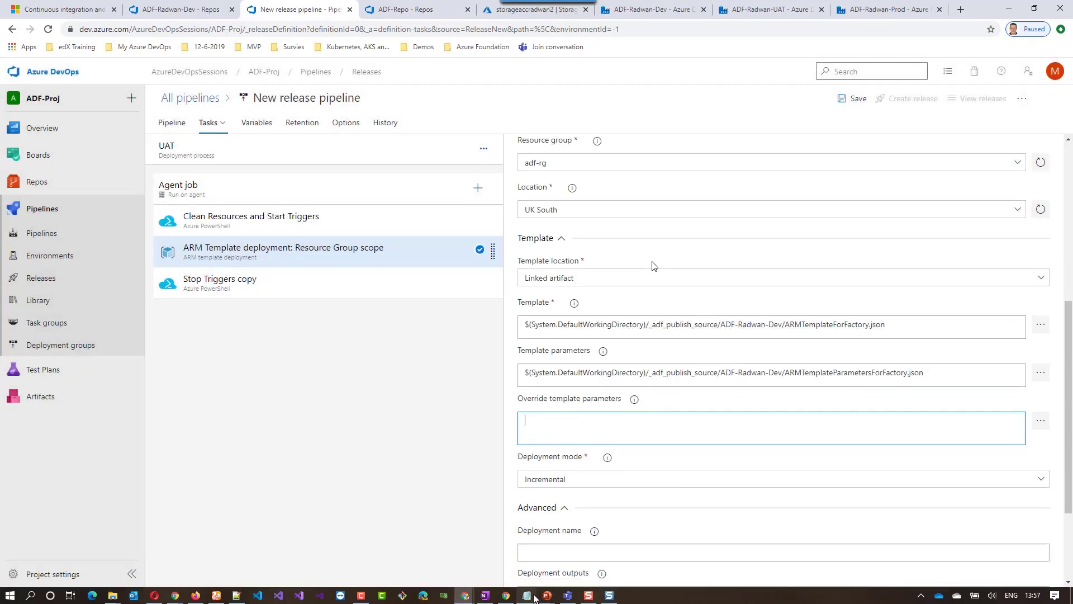
{"action": "left_click", "coordinate": [527, 596]}
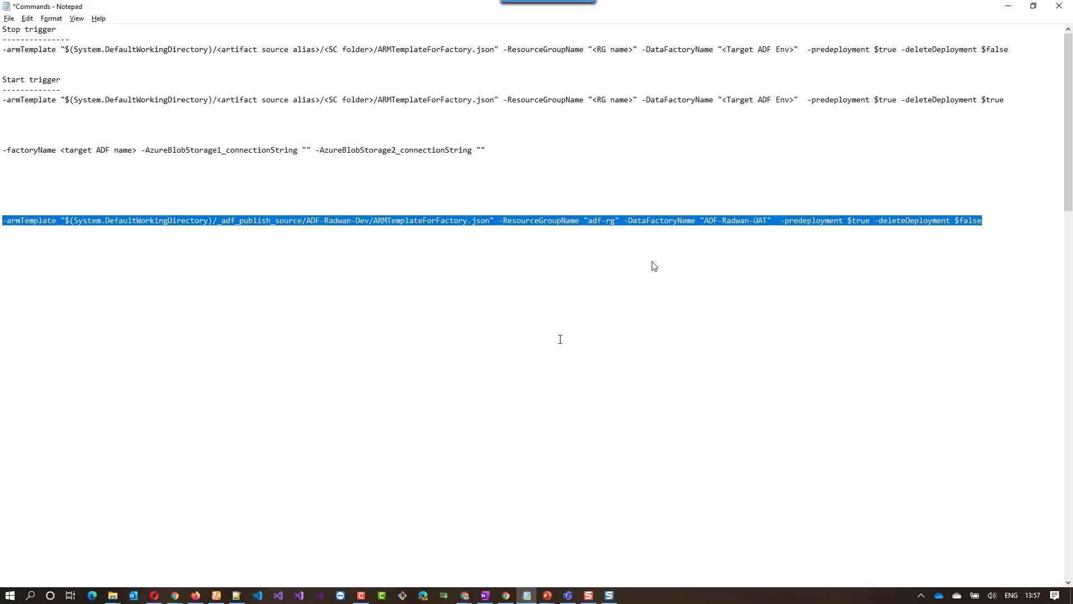
{"action": "left_click", "coordinate": [263, 341]}
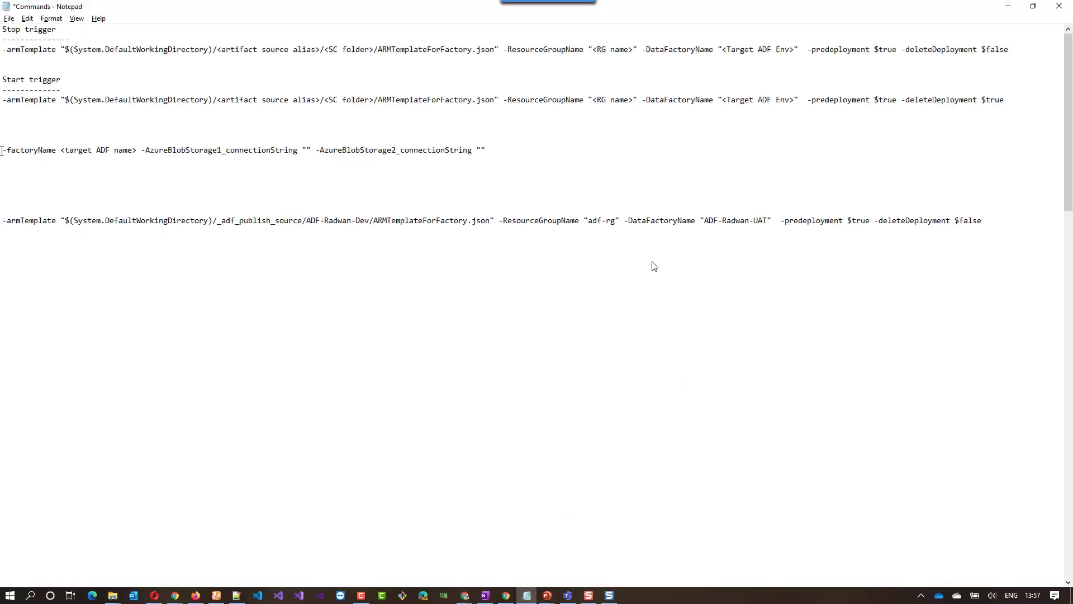
{"action": "left_click_drag", "start_coordinate": [66, 150], "coordinate": [245, 147]}
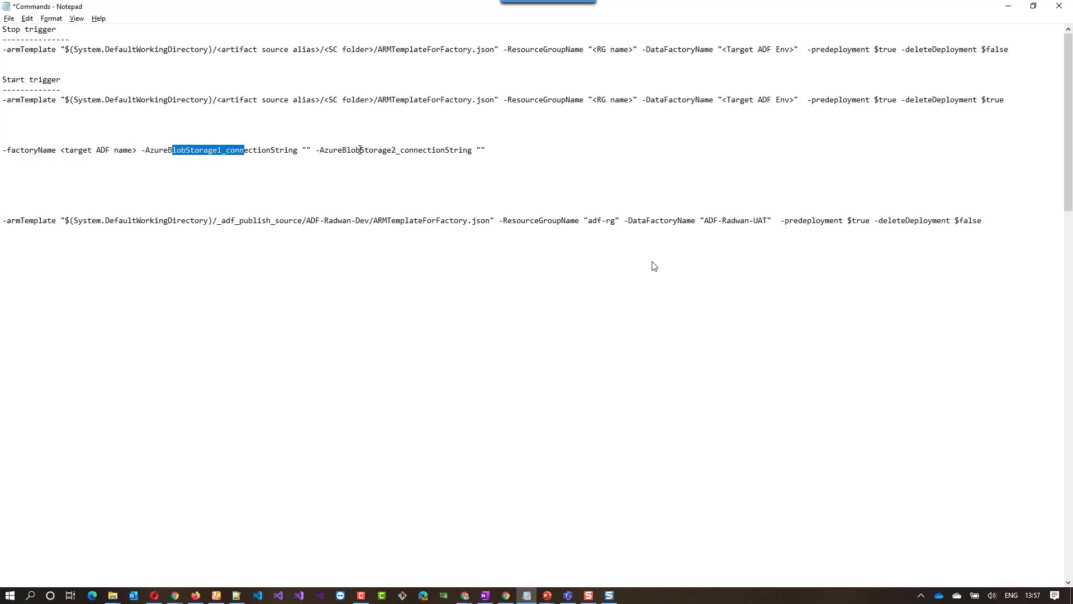
{"action": "left_click_drag", "start_coordinate": [2, 150], "coordinate": [53, 150]}
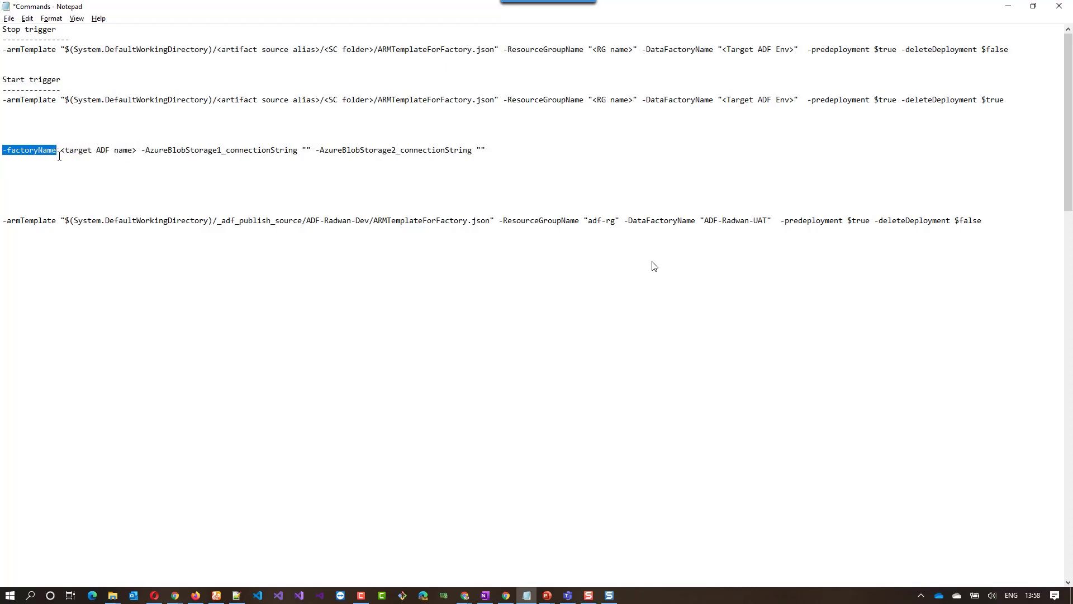
{"action": "left_click", "coordinate": [68, 171]}
{"action": "type", "text": "-factoryName"}
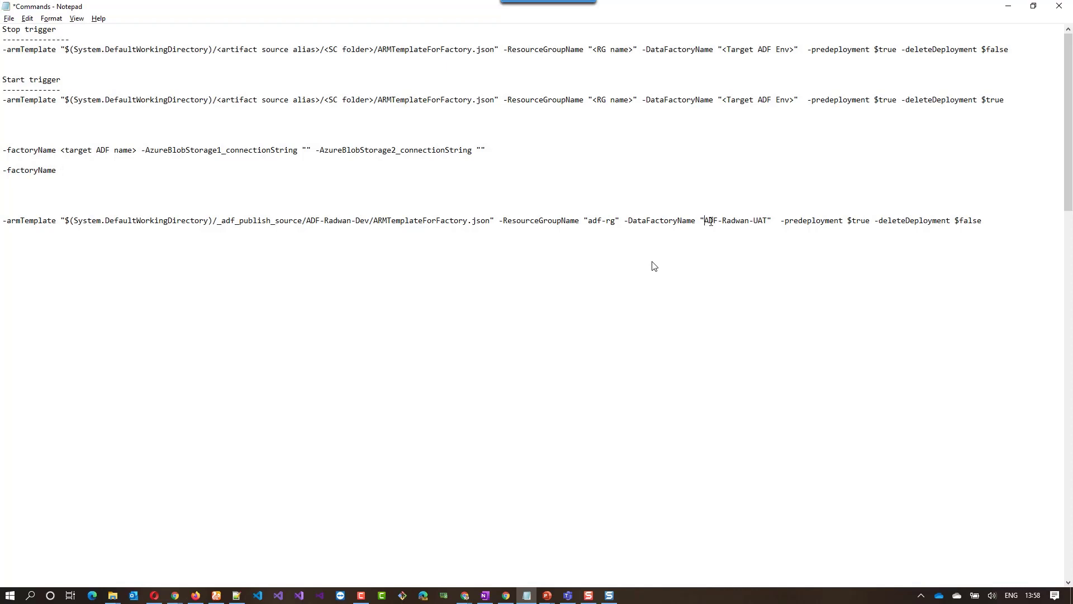
Step: Give the new -factoryName parameter the quoted value "ADF-Radwan-UAT", reused from the -DataFactoryName argument
{"action": "left_click_drag", "start_coordinate": [705, 220], "coordinate": [764, 223]}
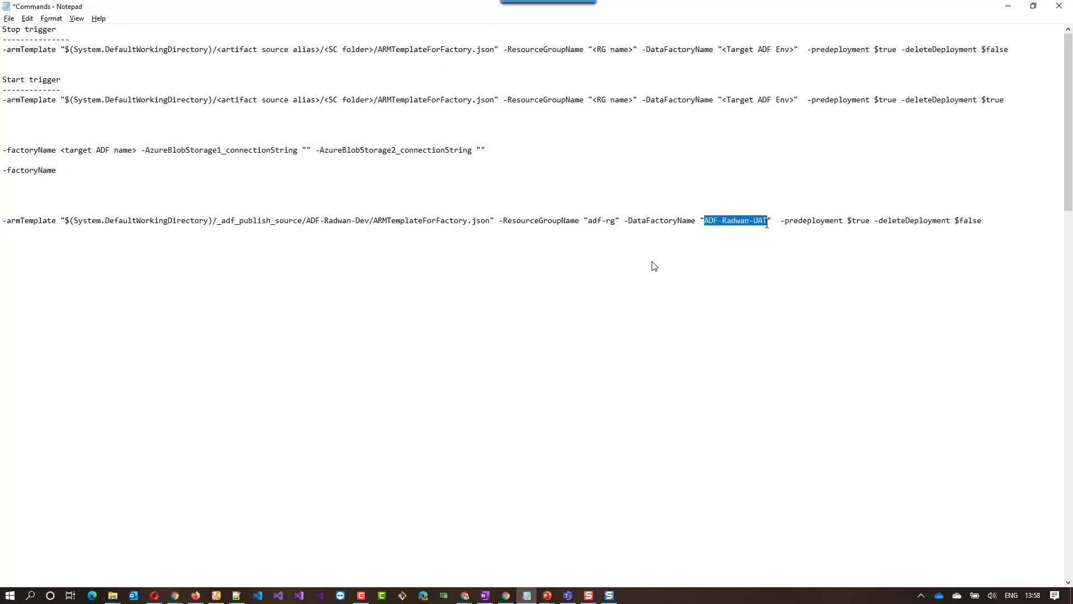
{"action": "left_click", "coordinate": [124, 170]}
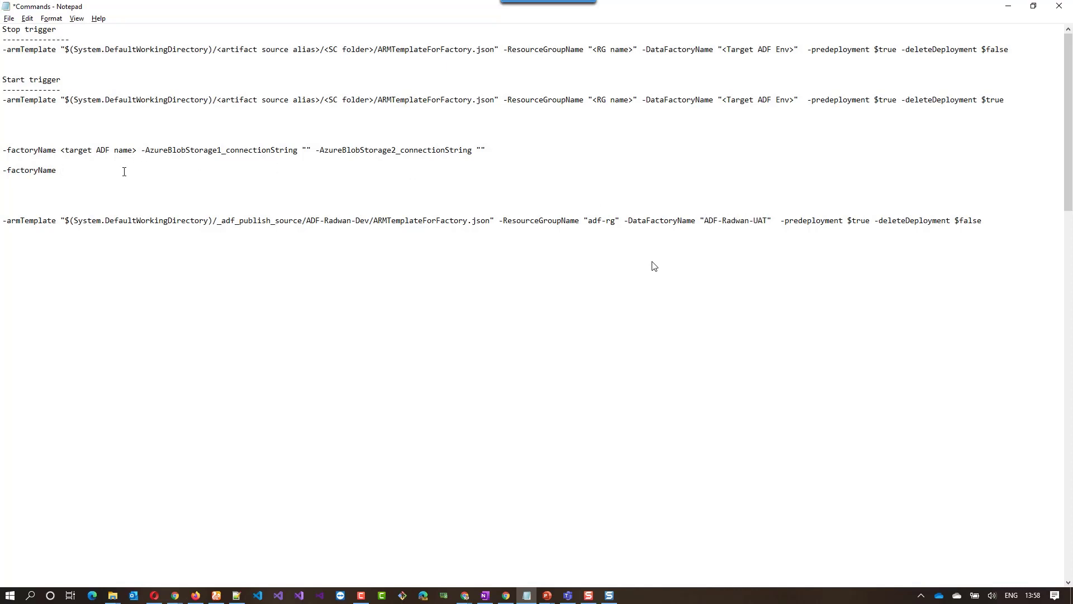
{"action": "type", "text": "ADF-Radwan-UAT"}
{"action": "type", "text": "\""}
Step: Append -AzureBlobStorage1_connectionString "" to the override line in Notepad, copying the parameter name from ARMTemplateParametersForFactory.json in the adf_publish branch
{"action": "left_click", "coordinate": [1008, 6]}
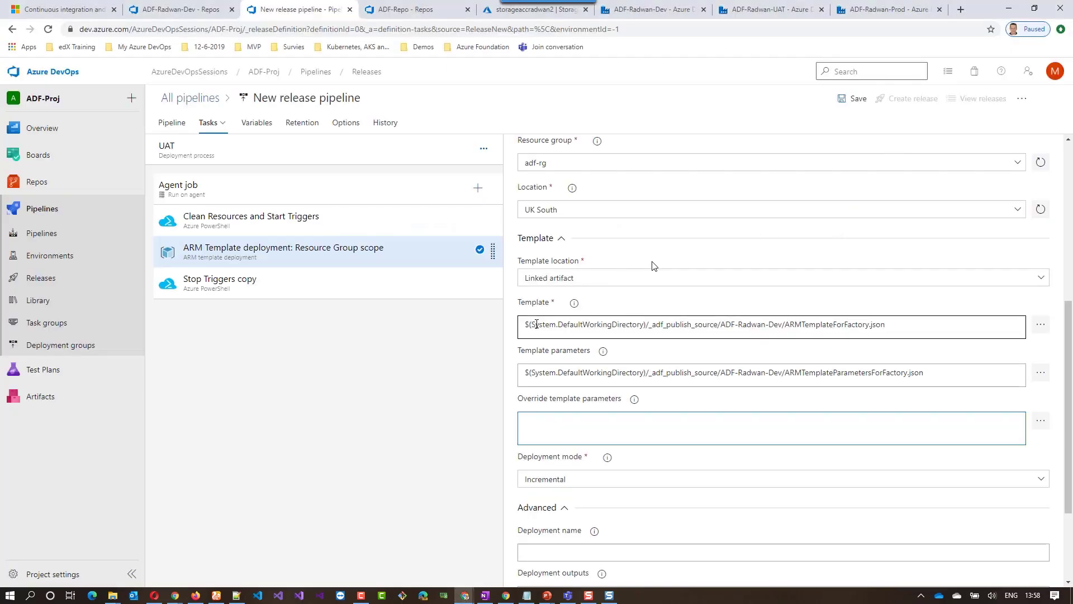
{"action": "left_click", "coordinate": [188, 10]}
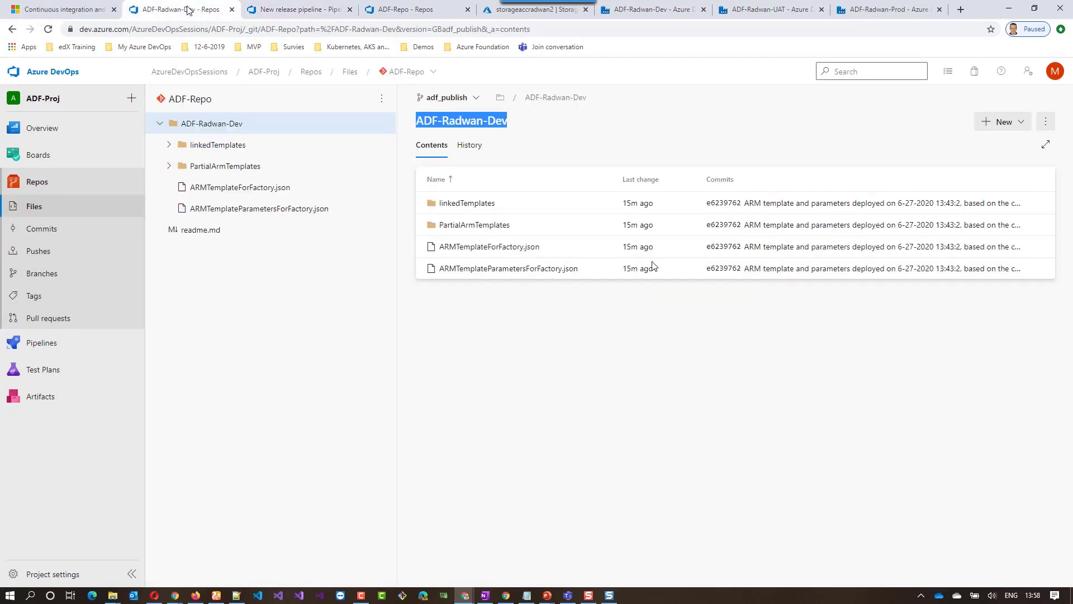
{"action": "left_click", "coordinate": [253, 192]}
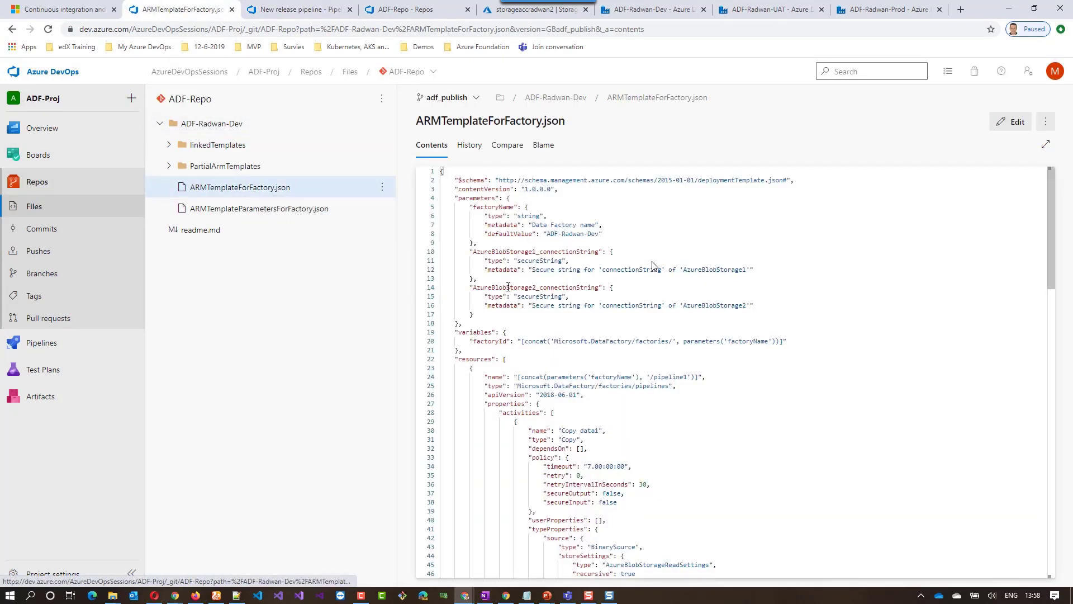
{"action": "double_click", "coordinate": [576, 252]}
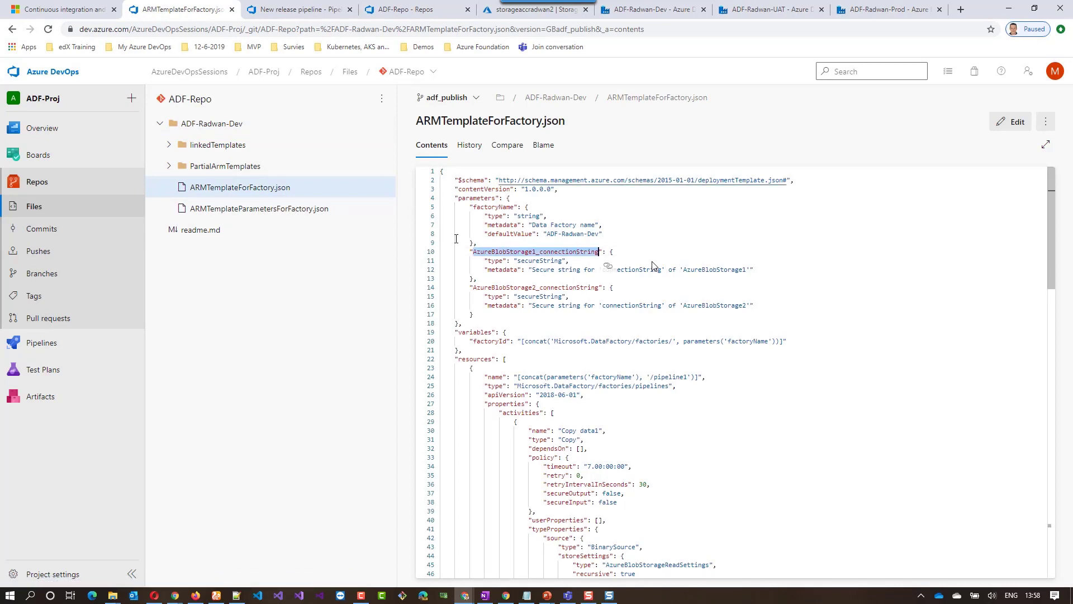
{"action": "left_click", "coordinate": [283, 211]}
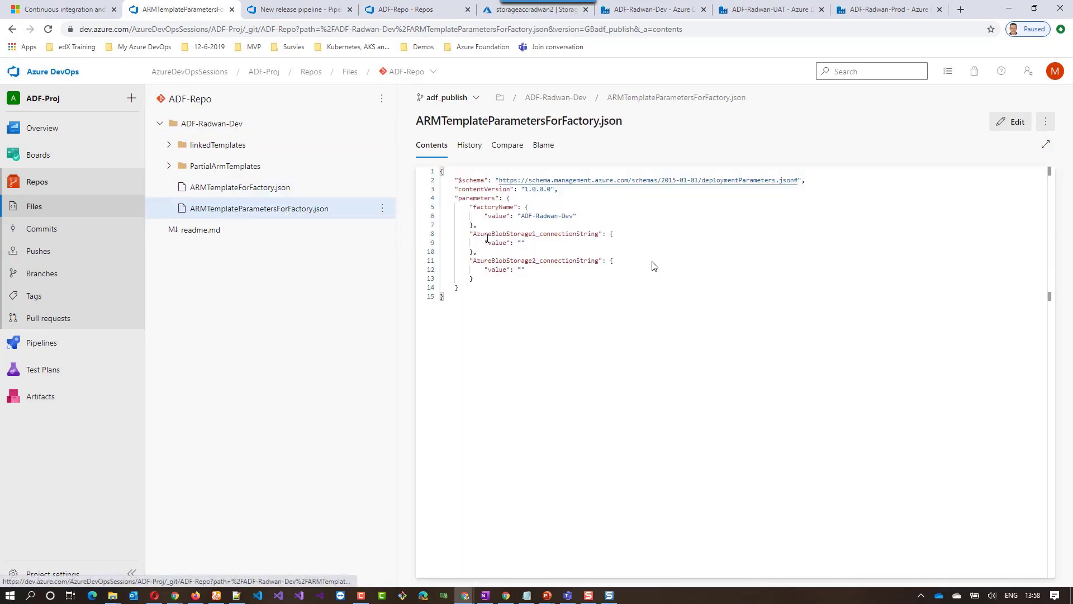
{"action": "left_click_drag", "start_coordinate": [473, 234], "coordinate": [600, 235]}
{"action": "key", "text": "ctrl+c"}
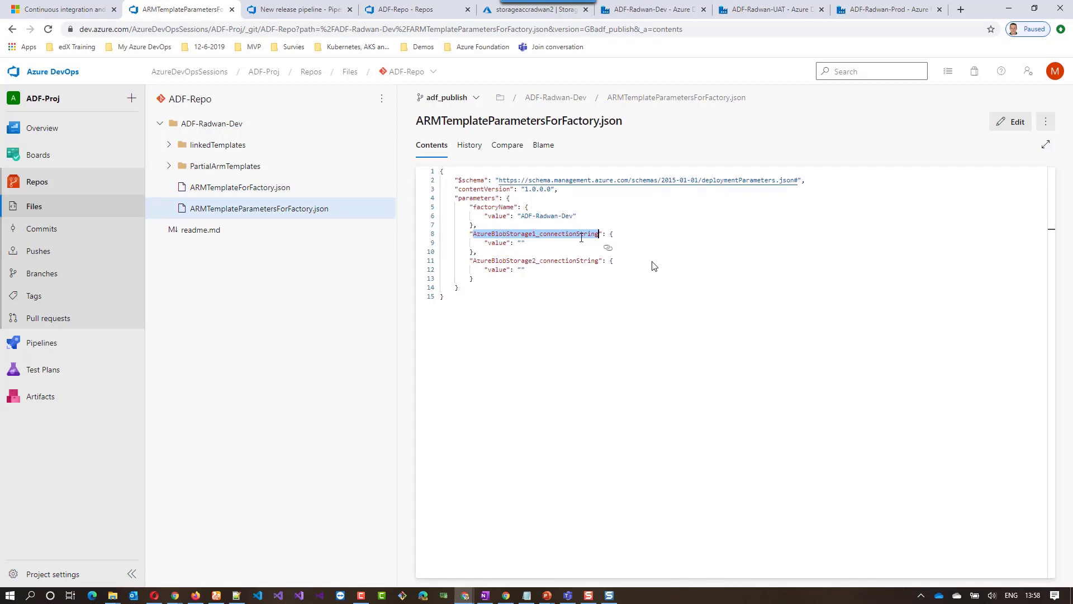
{"action": "left_click", "coordinate": [526, 595]}
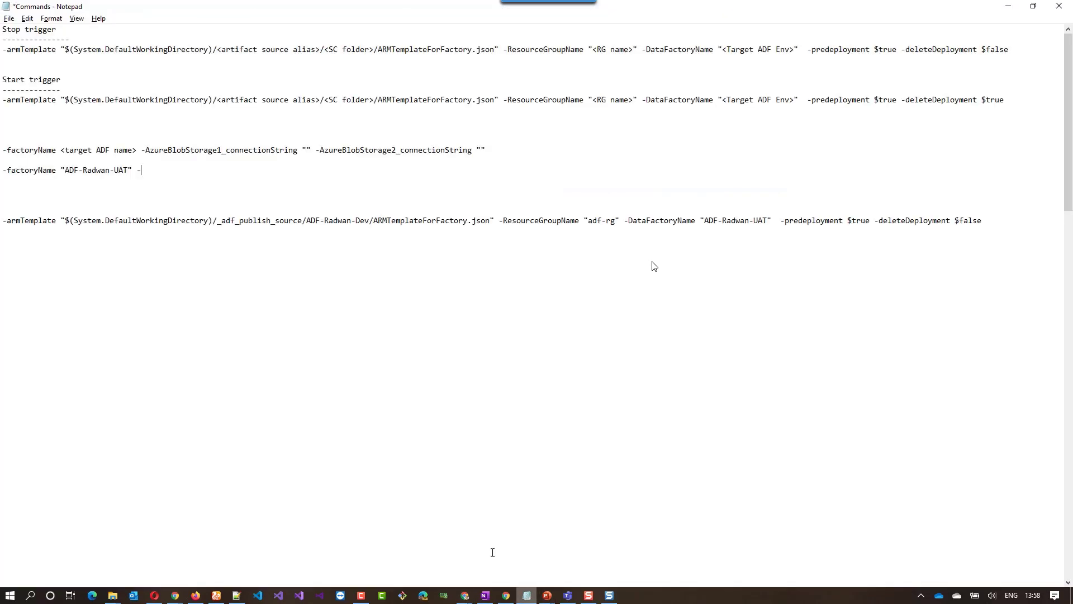
{"action": "key", "text": "ctrl+v"}
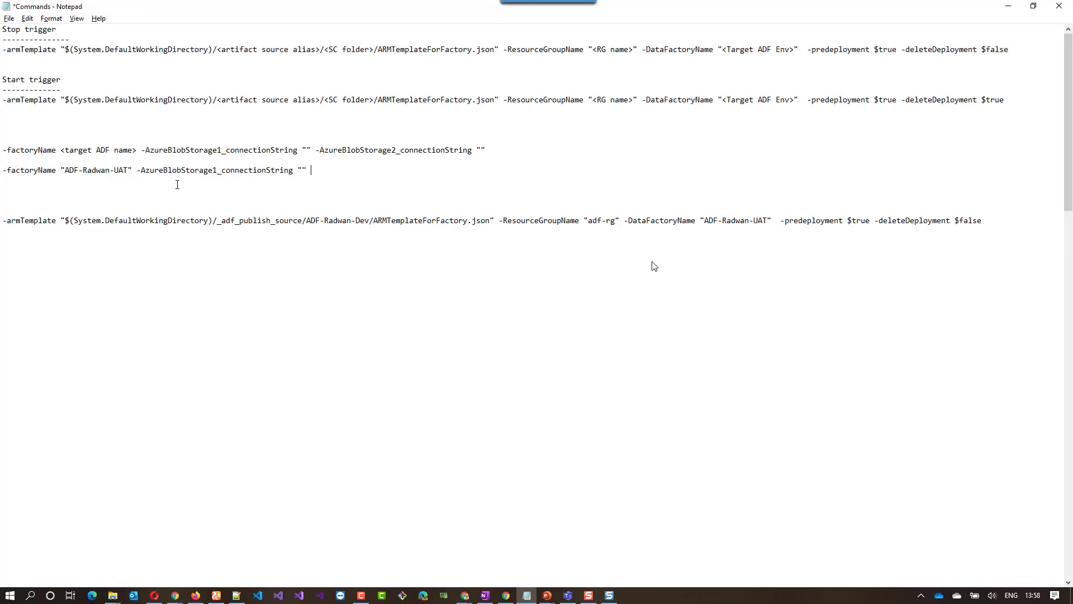
Step: Append -AzureBlobStorage2_connectionString "" to the Notepad override line, copying the parameter name from ARMTemplateParametersForFactory.json
{"action": "key", "text": "alt+Tab"}
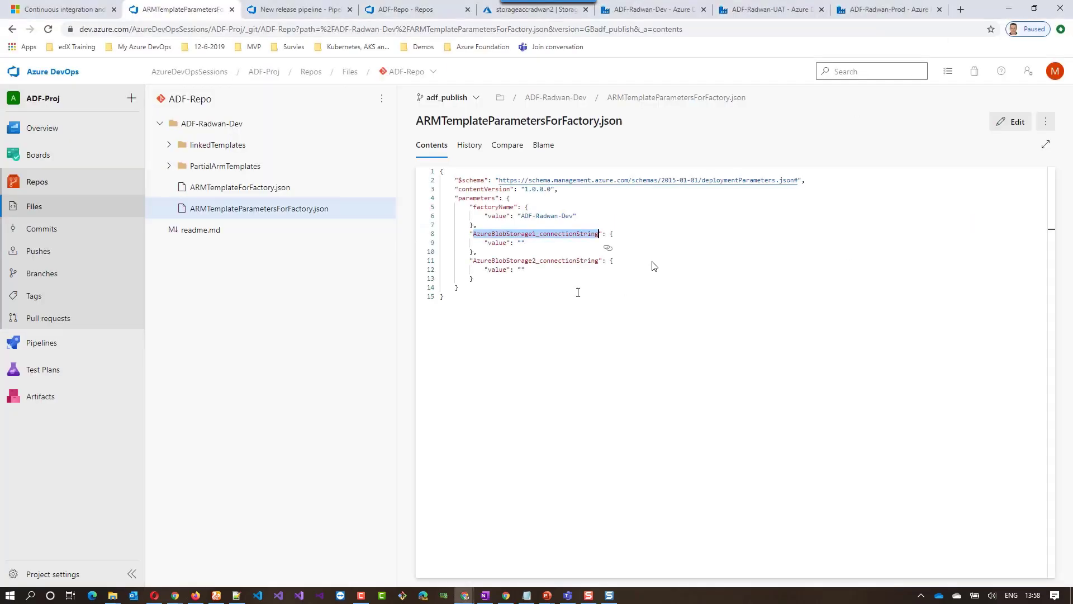
{"action": "left_click_drag", "start_coordinate": [474, 260], "coordinate": [600, 262]}
{"action": "key", "text": "ctrl+c"}
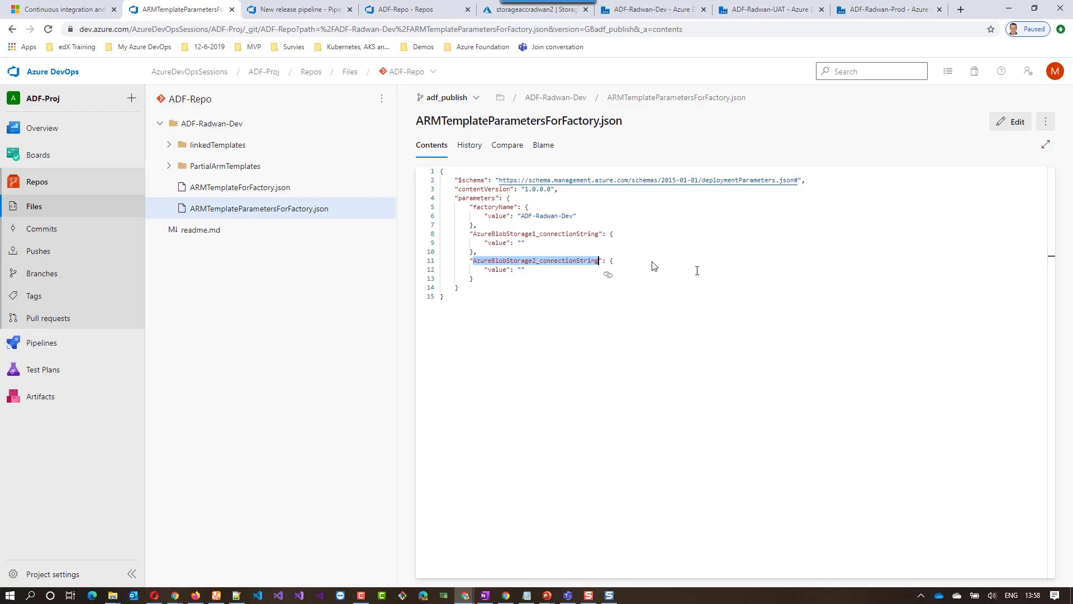
{"action": "key", "text": "alt+Tab"}
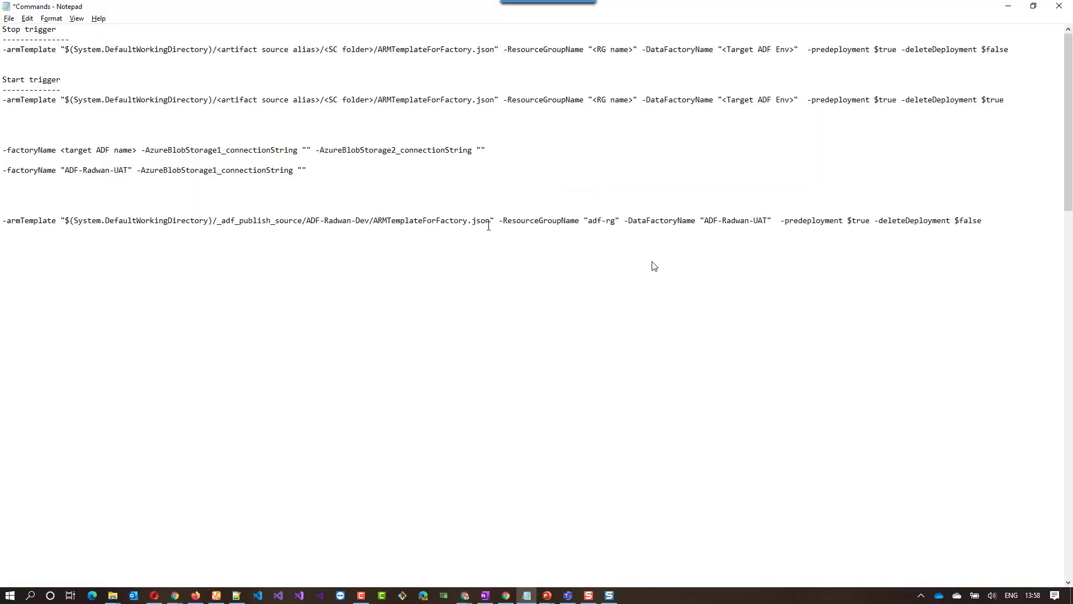
{"action": "key", "text": "ctrl"}
{"action": "key", "text": "ctrl+v"}
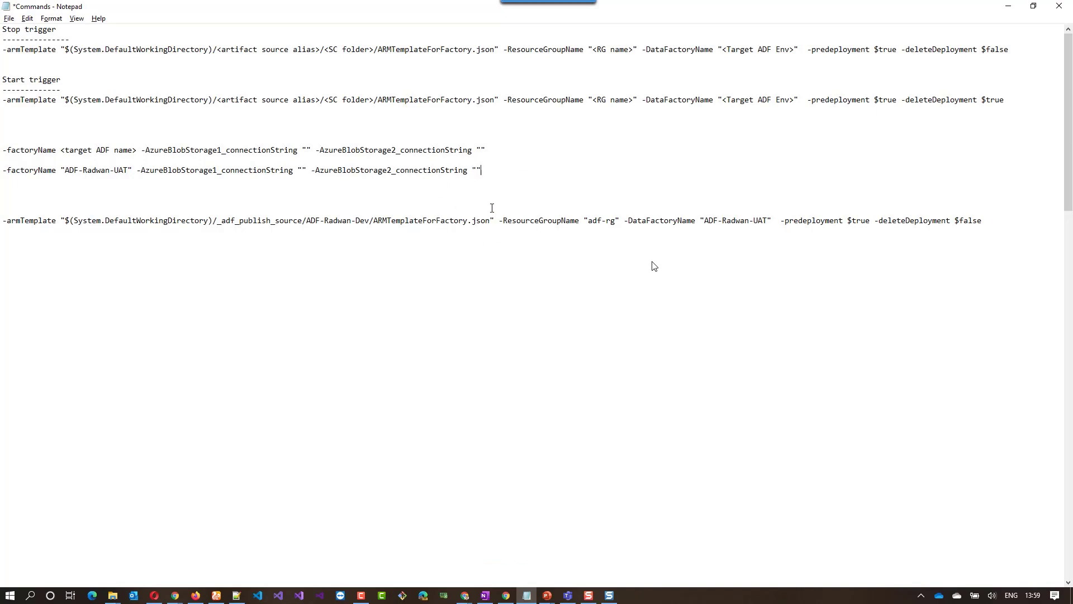
Step: In the Azure portal, open storageaccradwan1 and storageaccradwan2 from the adf-rg resource group in separate browser tabs and show storageaccradwan1
{"action": "key", "text": "alt+Tab"}
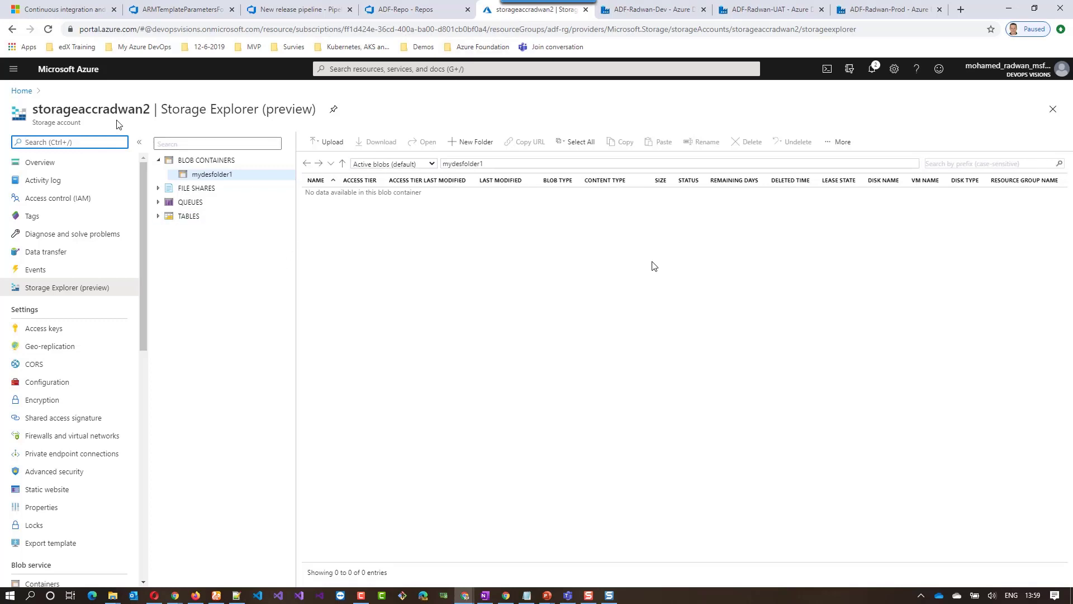
{"action": "left_click", "coordinate": [28, 92]}
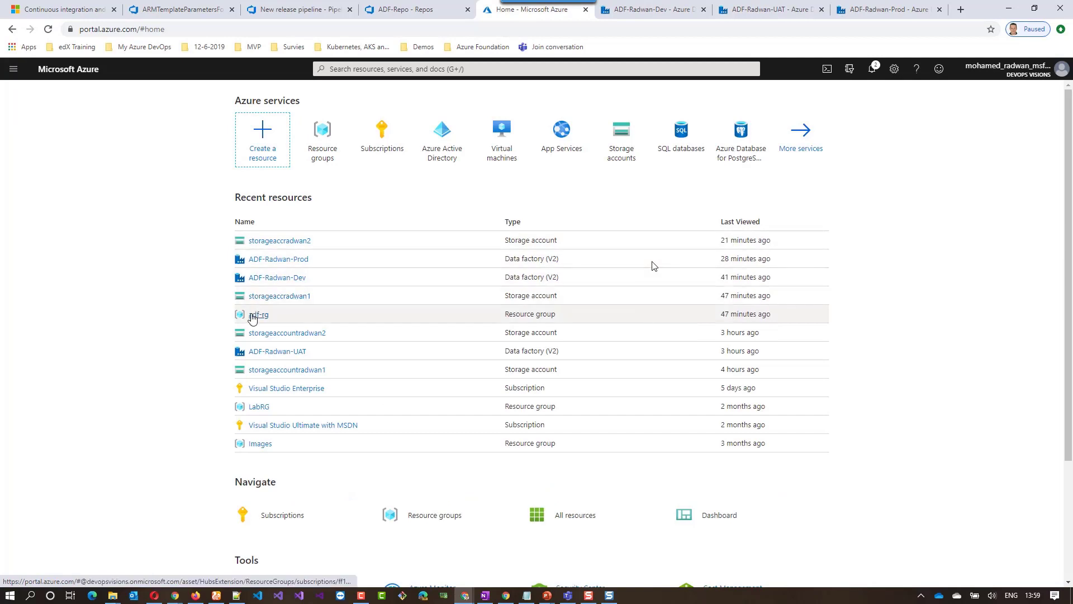
{"action": "left_click", "coordinate": [256, 314]}
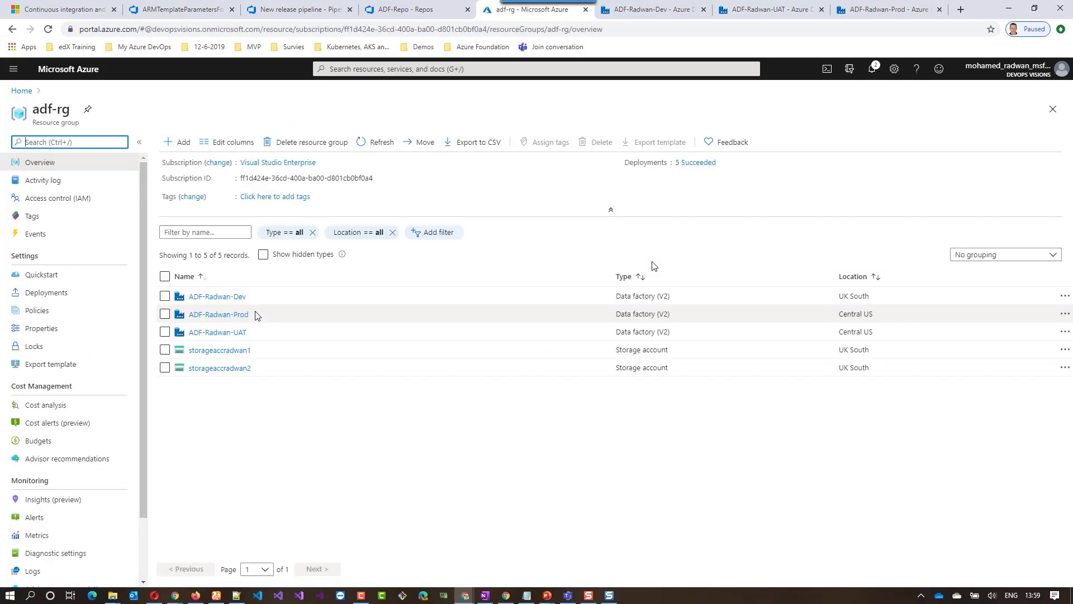
{"action": "right_click", "coordinate": [228, 350]}
{"action": "left_click", "coordinate": [240, 358]}
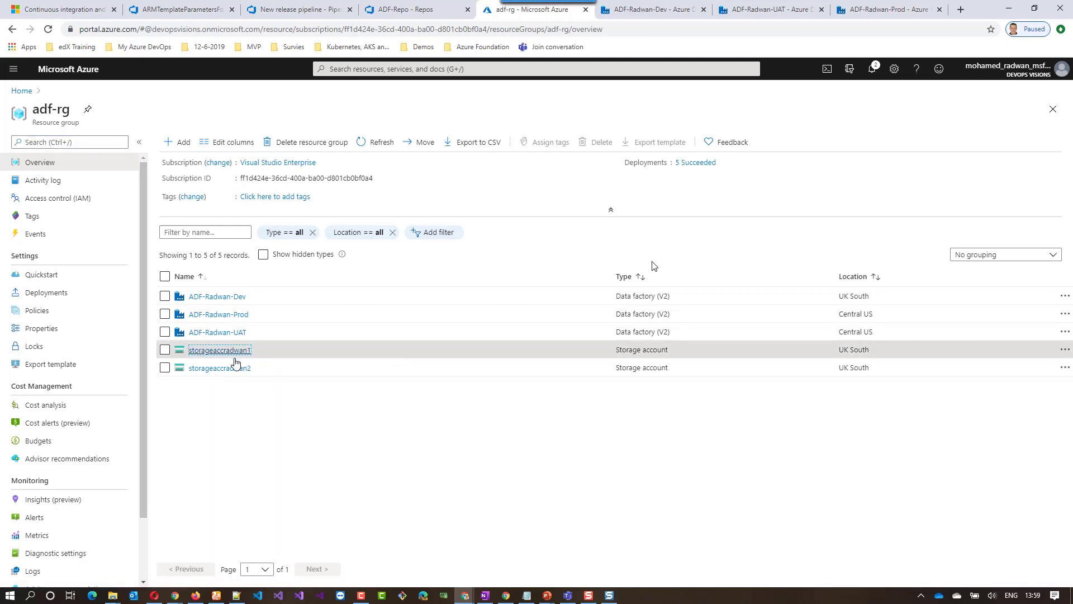
{"action": "right_click", "coordinate": [229, 370]}
{"action": "left_click", "coordinate": [241, 378]}
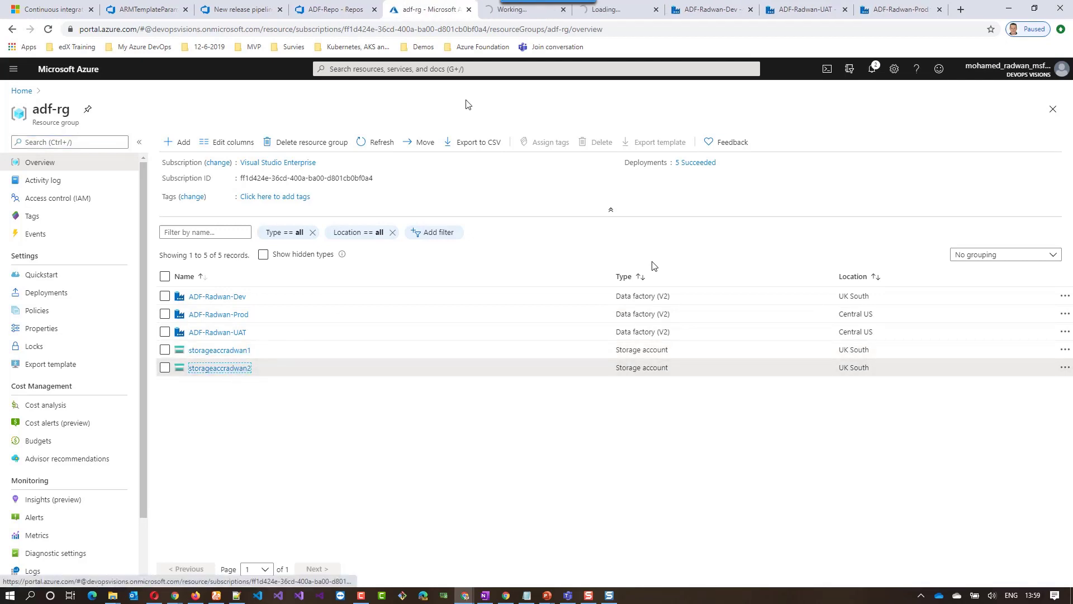
{"action": "left_click", "coordinate": [507, 16]}
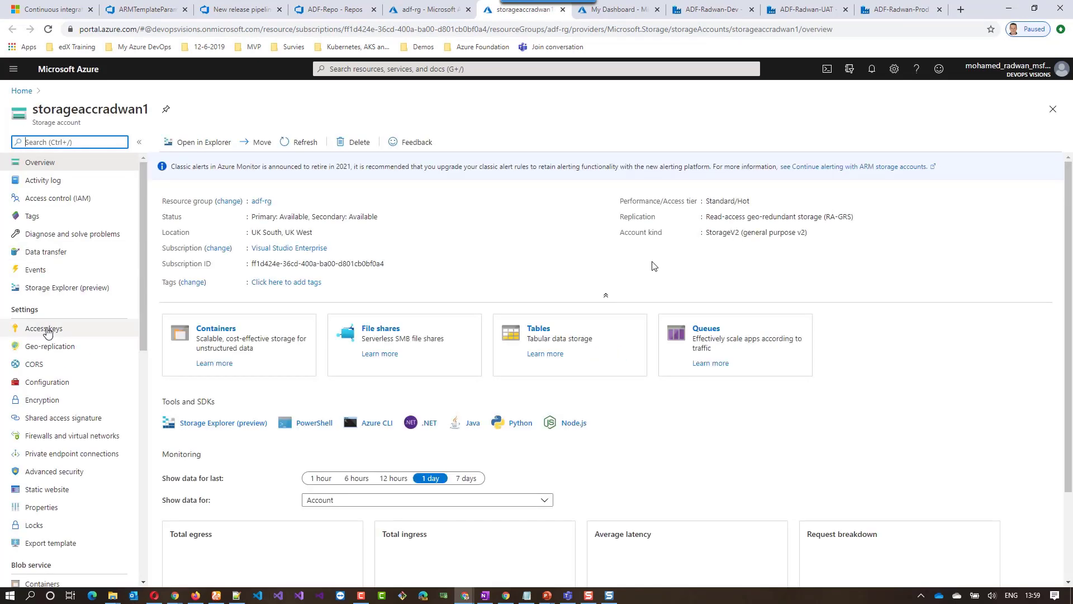
Step: Generate a shared access signature and connection string for storageaccradwan1, allowing the Service, Container and Object resource types
{"action": "left_click", "coordinate": [47, 330]}
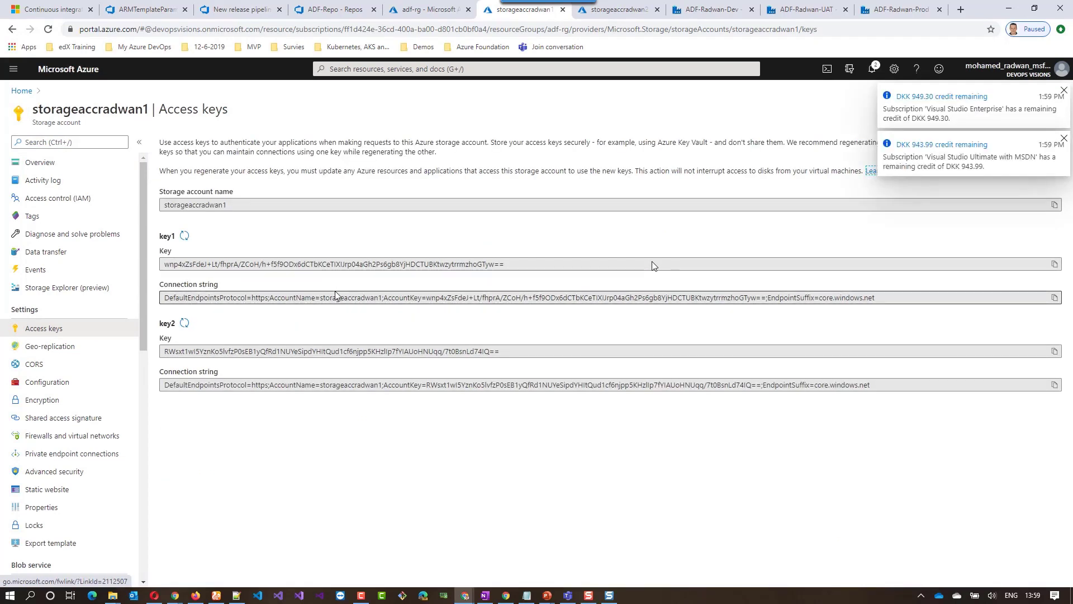
{"action": "left_click", "coordinate": [60, 419]}
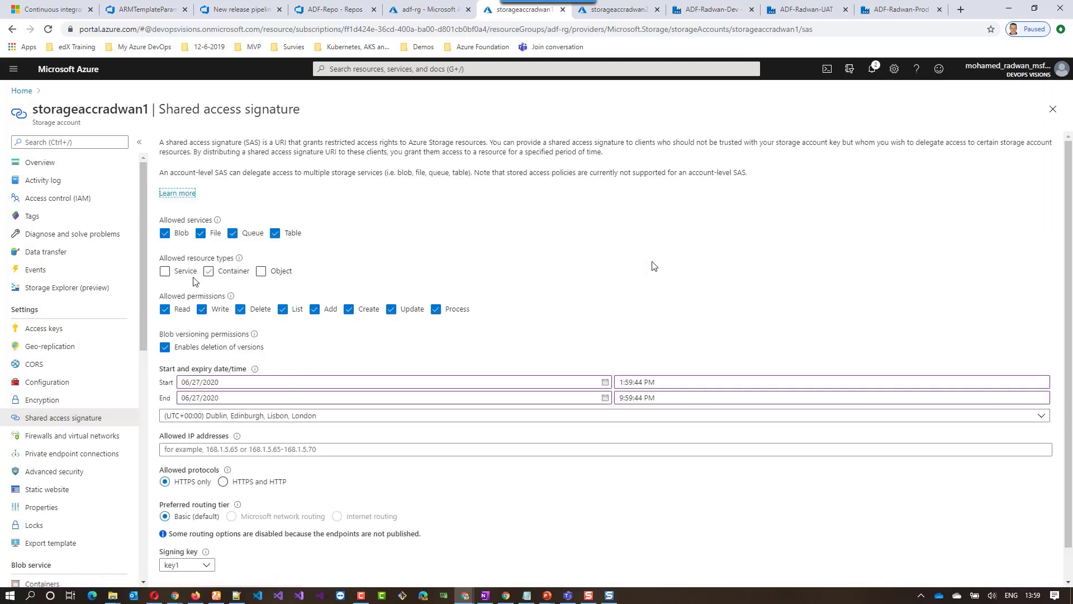
{"action": "left_click", "coordinate": [165, 272]}
{"action": "left_click", "coordinate": [209, 272]}
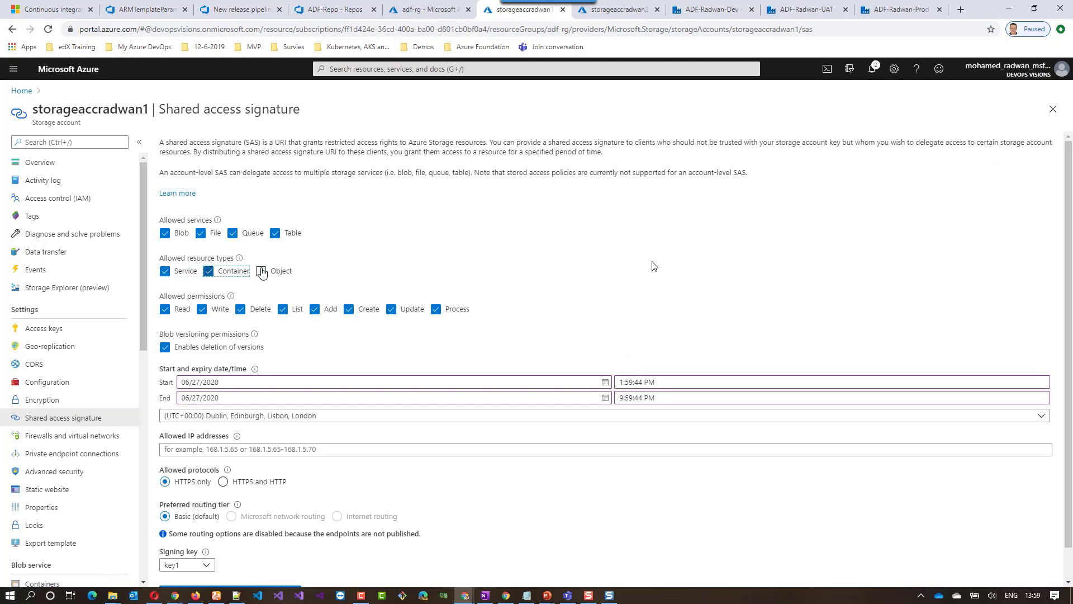
{"action": "left_click", "coordinate": [262, 271]}
{"action": "scroll", "coordinate": [392, 381], "scroll_direction": "down", "scroll_amount": 1}
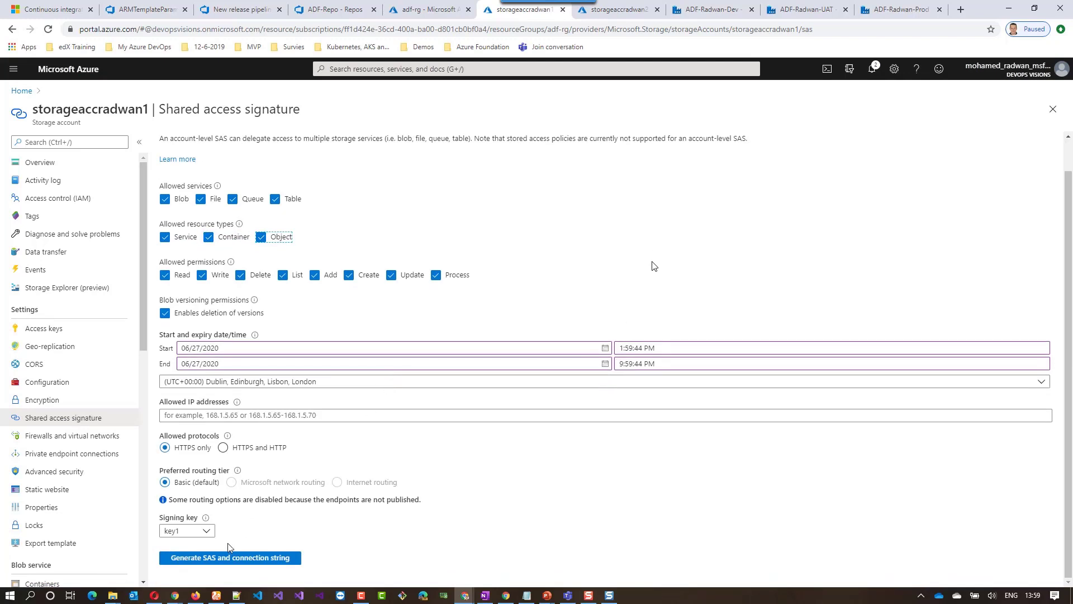
{"action": "left_click", "coordinate": [248, 558]}
{"action": "scroll", "coordinate": [335, 532], "scroll_direction": "down", "scroll_amount": 4}
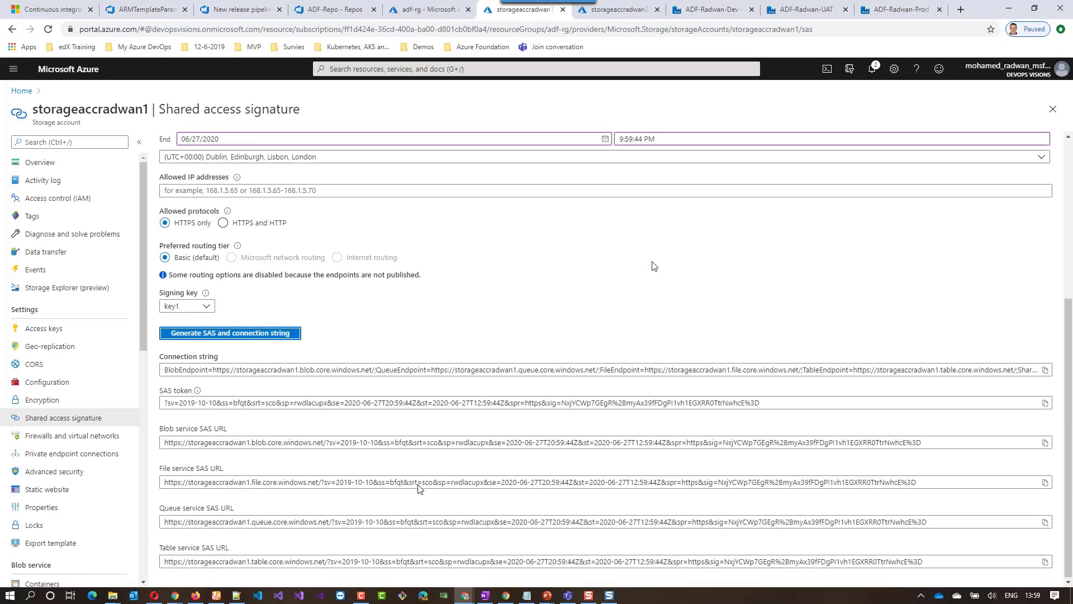
{"action": "scroll", "coordinate": [291, 503], "scroll_direction": "up", "scroll_amount": 5}
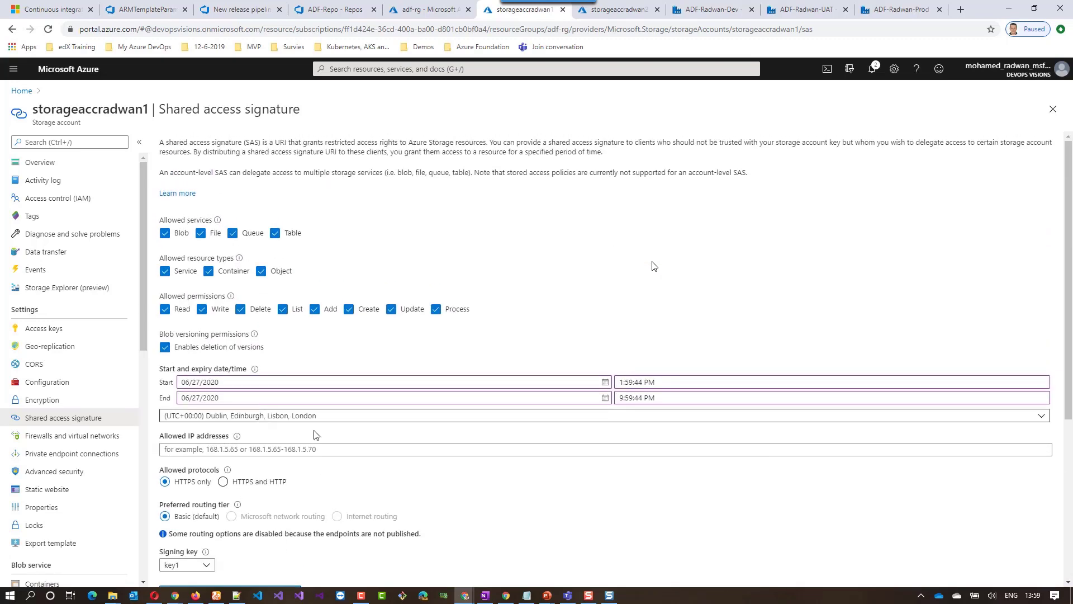
Step: Copy the key1 connection string from the access keys of storageaccradwan1
{"action": "left_click", "coordinate": [68, 331]}
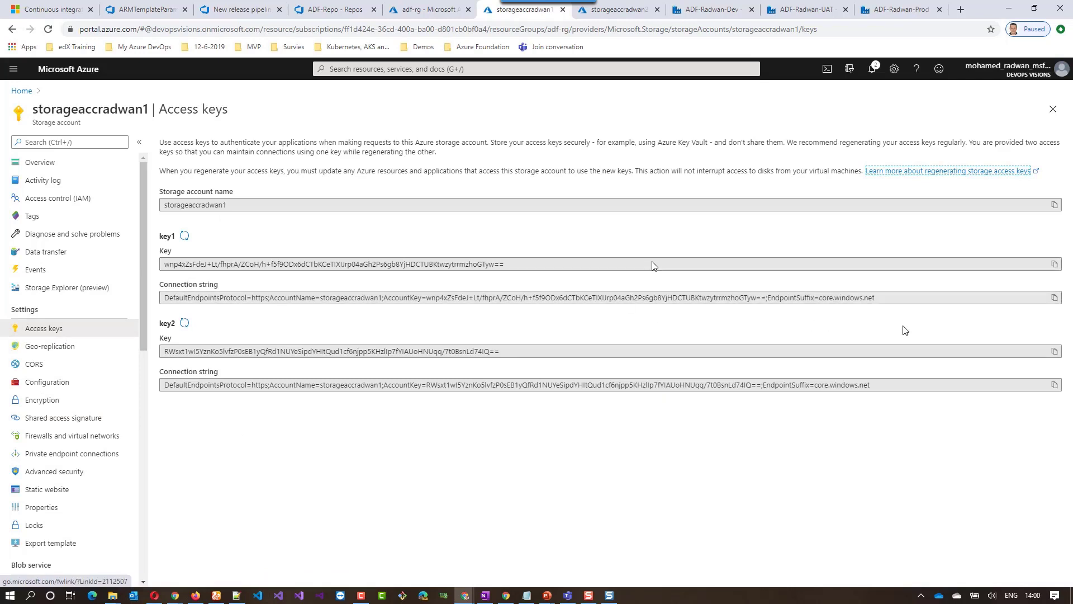
{"action": "left_click", "coordinate": [1054, 297]}
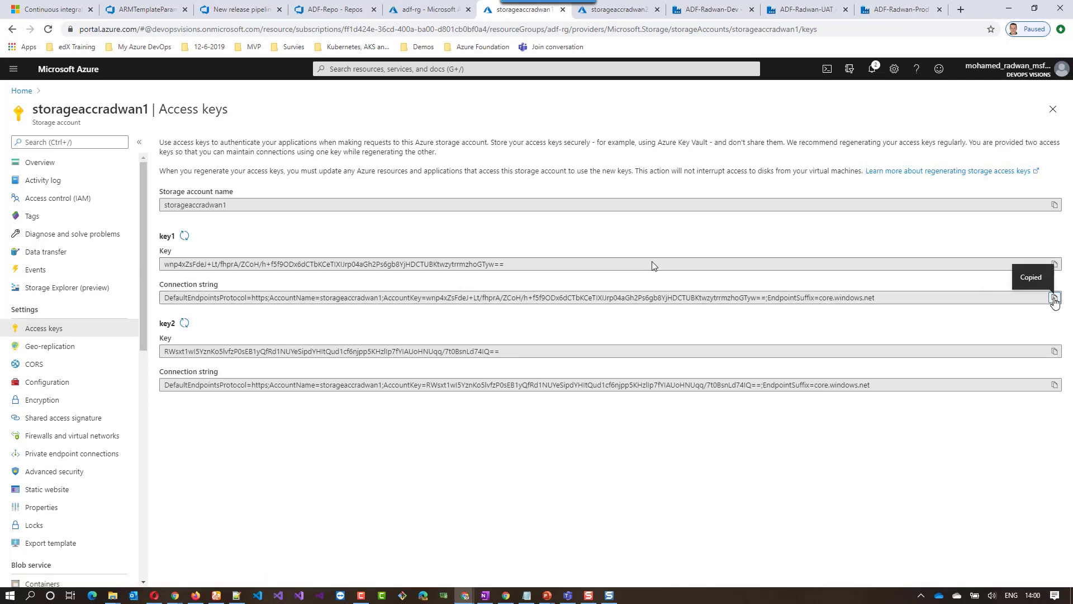
Step: Fill the AzureBlobStorage1 and AzureBlobStorage2 connection strings in the Notepad -factoryName "ADF-Radwan-UAT" line with the key1 connection strings of storageaccradwan1 and storageaccradwan2
{"action": "left_click", "coordinate": [527, 595]}
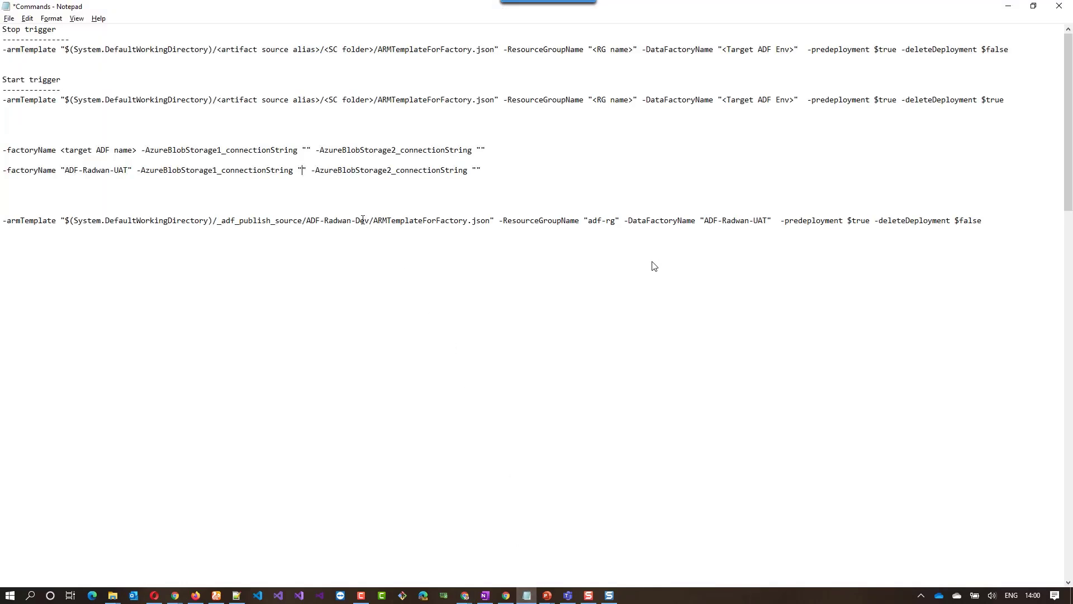
{"action": "key", "text": "ctrl+v"}
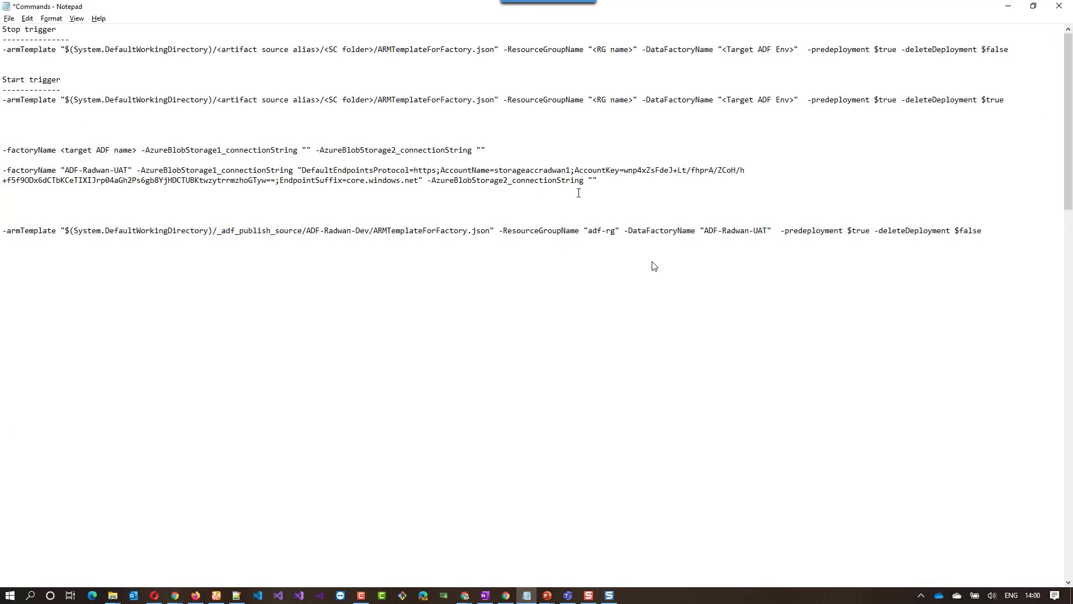
{"action": "left_click", "coordinate": [1008, 6]}
{"action": "left_click", "coordinate": [615, 11]}
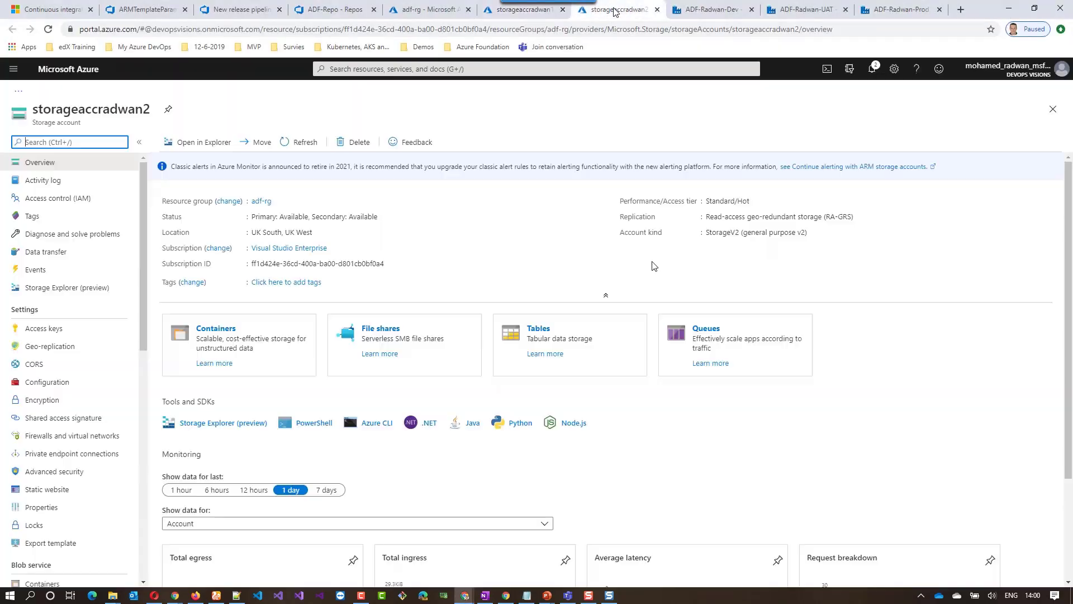
{"action": "left_click", "coordinate": [58, 328]}
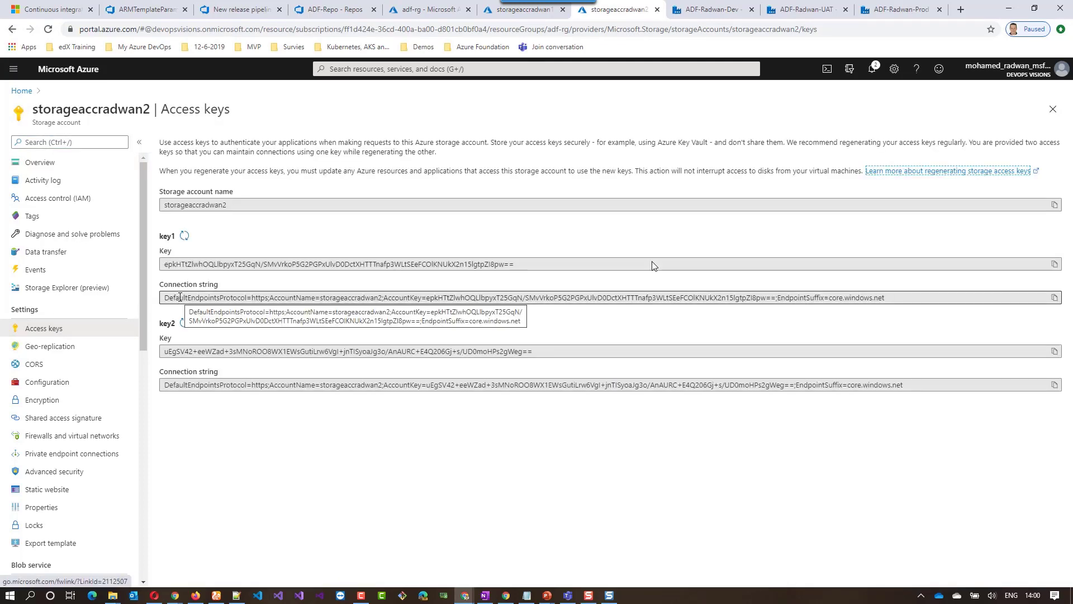
{"action": "left_click", "coordinate": [1055, 298]}
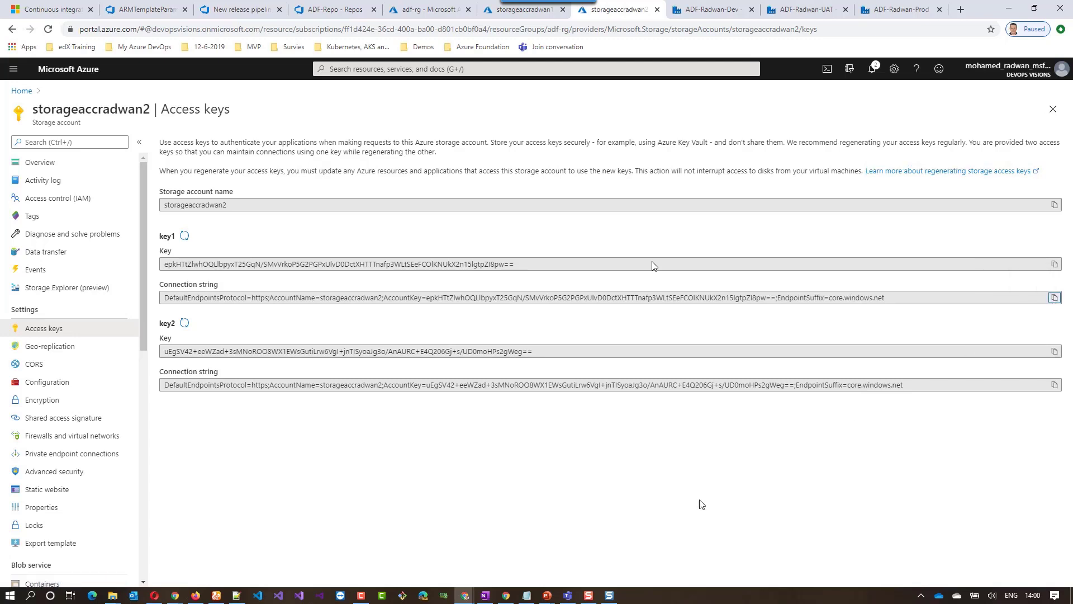
{"action": "key", "text": "alt+Tab"}
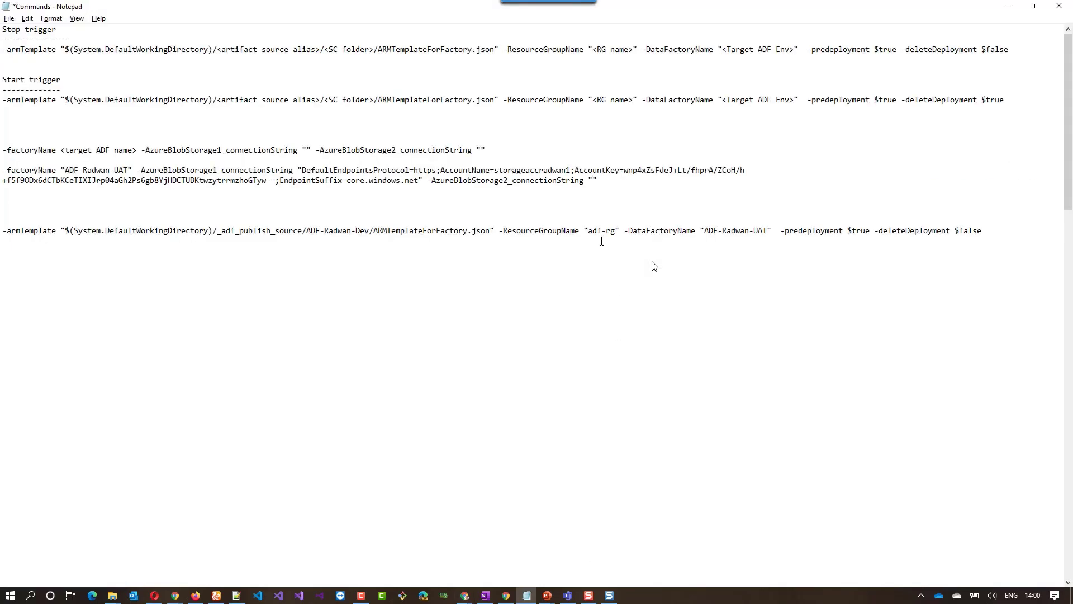
{"action": "key", "text": "ctrl+v"}
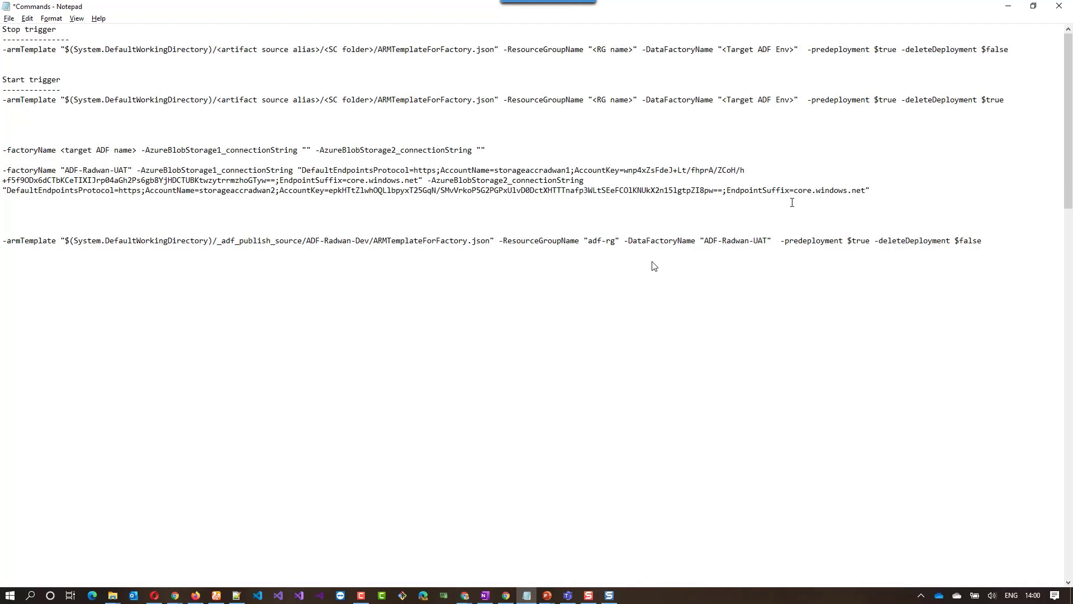
Step: Copy the completed override line with its connection strings from Notepad into the ARM deployment task's Override template parameters
{"action": "left_click_drag", "start_coordinate": [876, 190], "coordinate": [4, 155]}
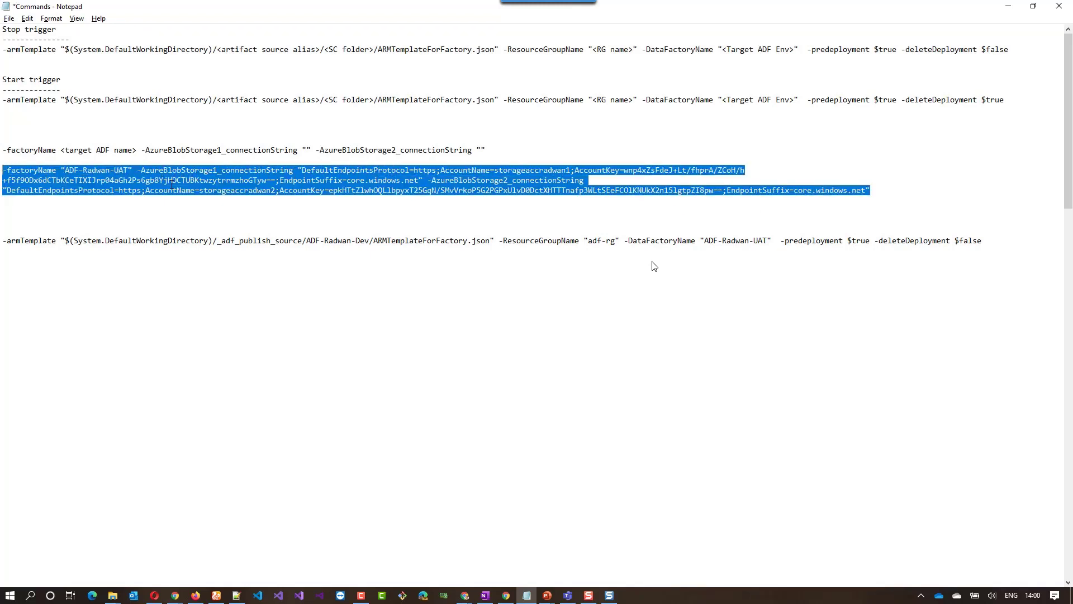
{"action": "left_click", "coordinate": [1003, 14]}
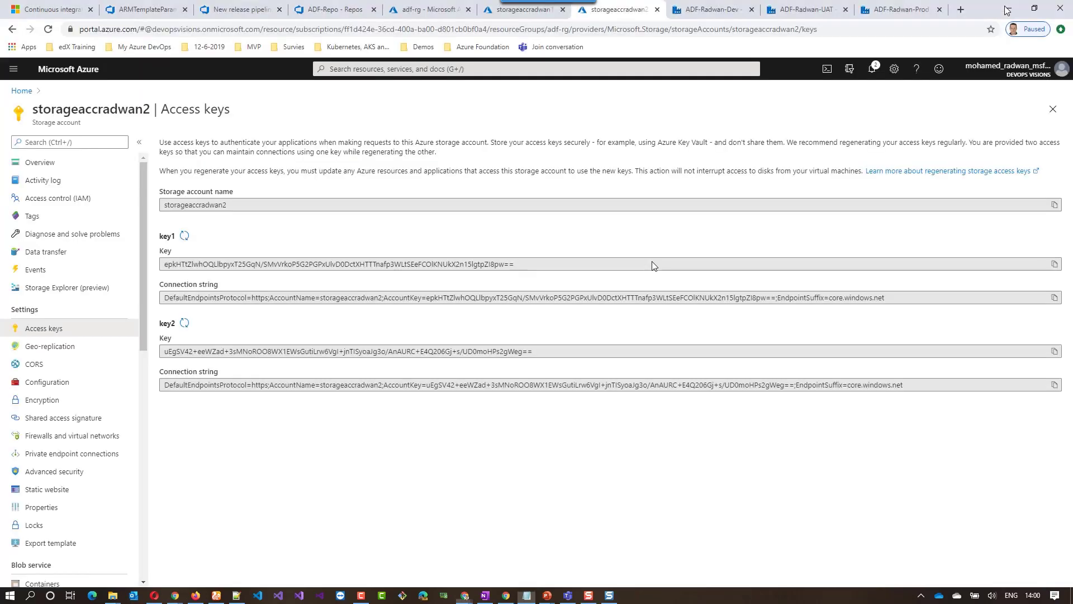
{"action": "left_click", "coordinate": [417, 12]}
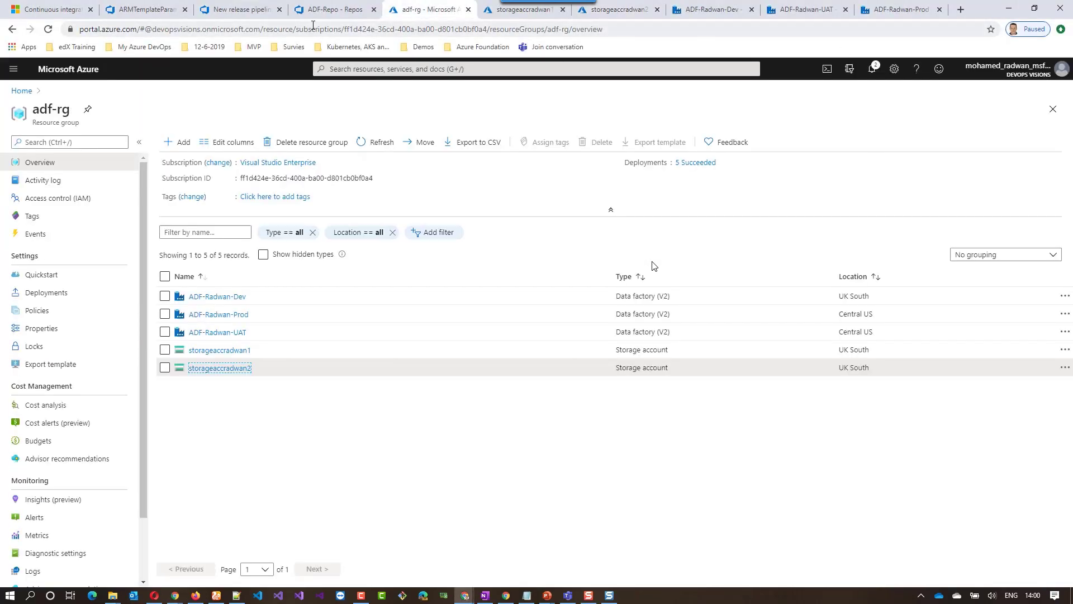
{"action": "left_click", "coordinate": [330, 10]}
{"action": "left_click", "coordinate": [248, 15]}
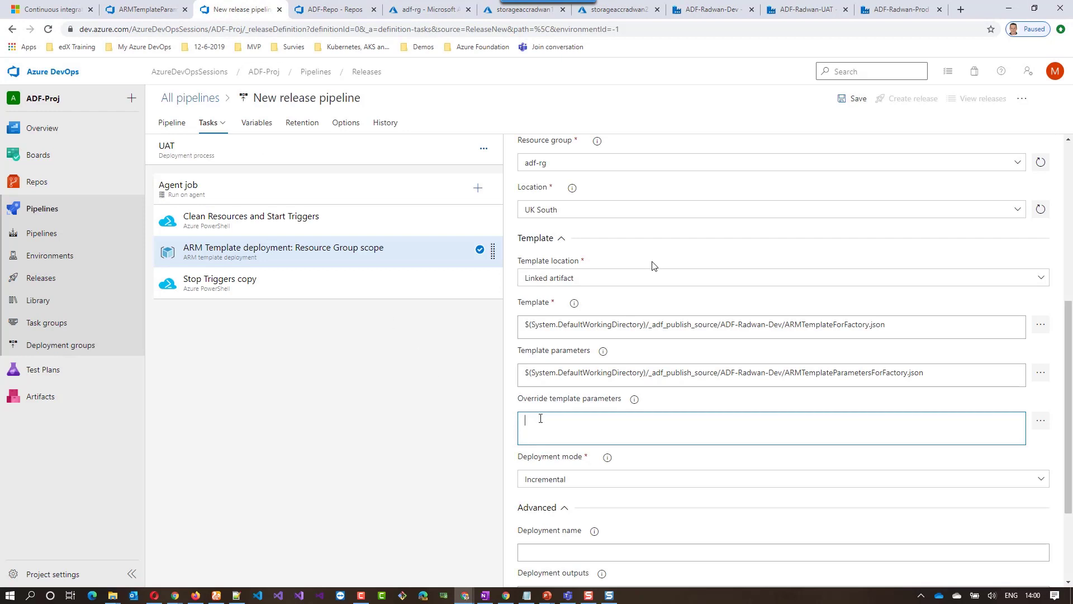
{"action": "key", "text": "ctrl+v"}
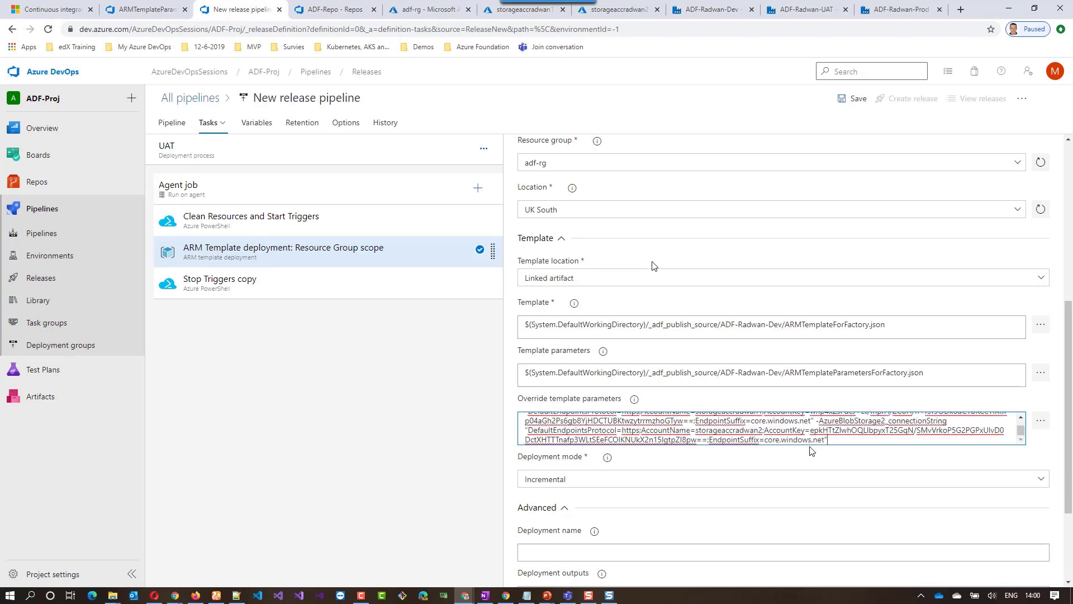
Step: Rename the release pipeline to ADF-CD and save it in the root folder
{"action": "scroll", "coordinate": [808, 447], "scroll_direction": "down", "scroll_amount": 3}
{"action": "scroll", "coordinate": [808, 448], "scroll_direction": "up", "scroll_amount": 8}
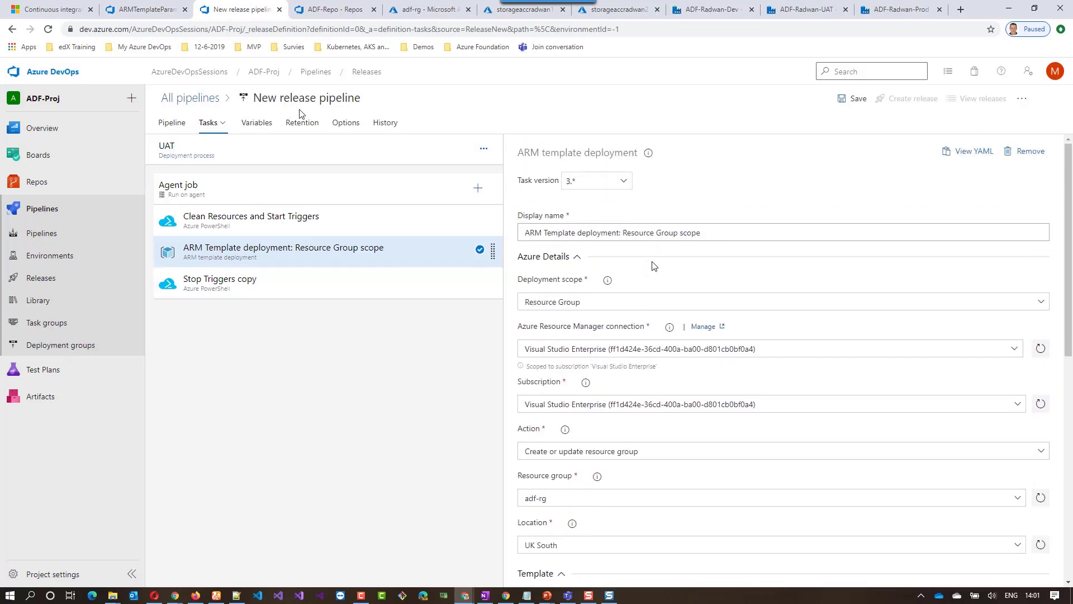
{"action": "left_click", "coordinate": [323, 98]}
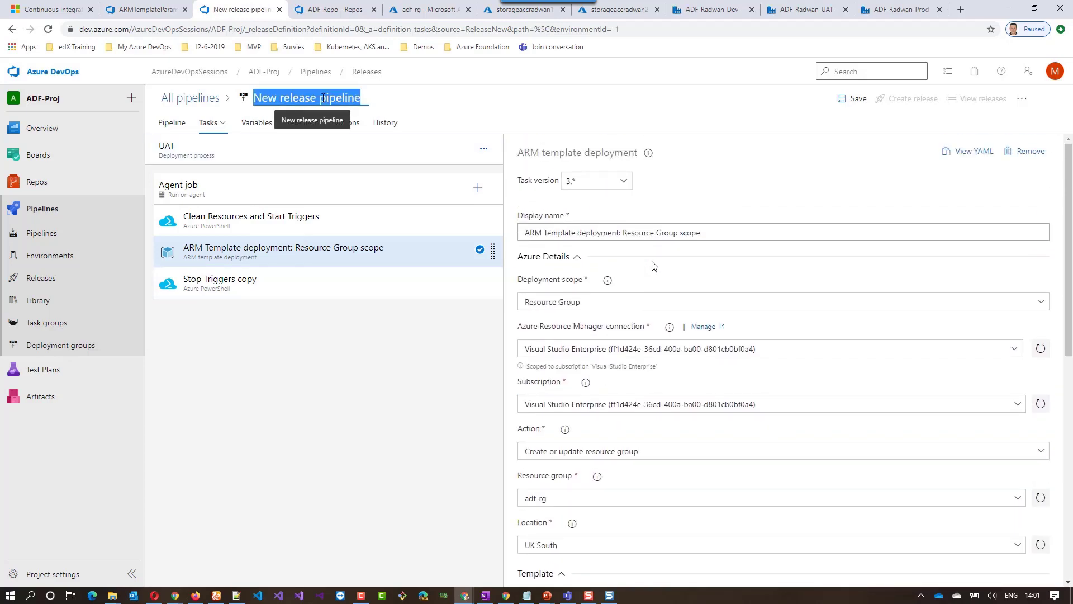
{"action": "type", "text": "ADF-CD"}
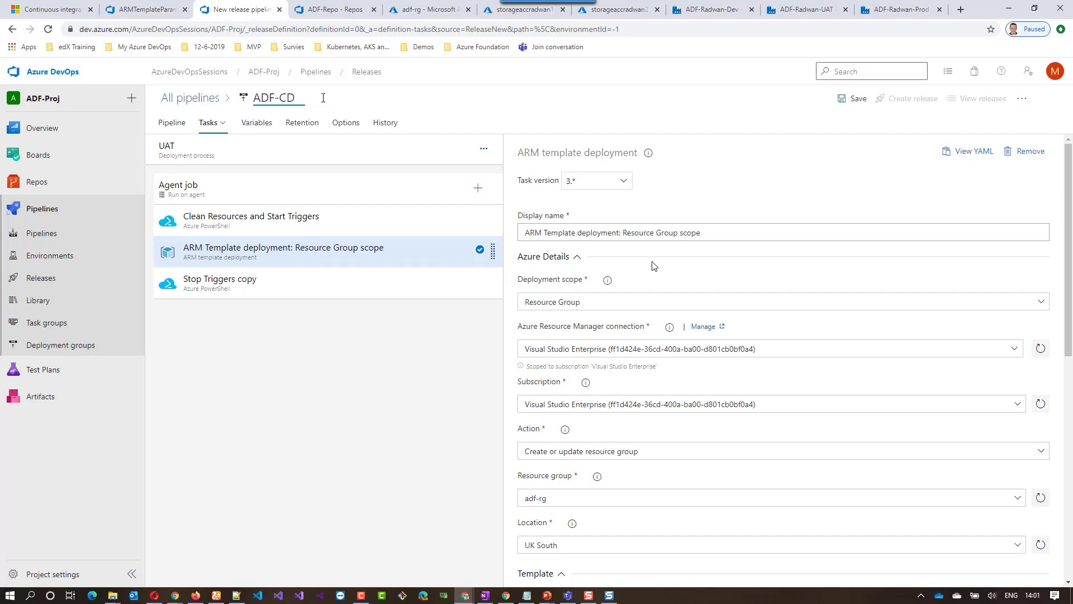
{"action": "left_click", "coordinate": [854, 99]}
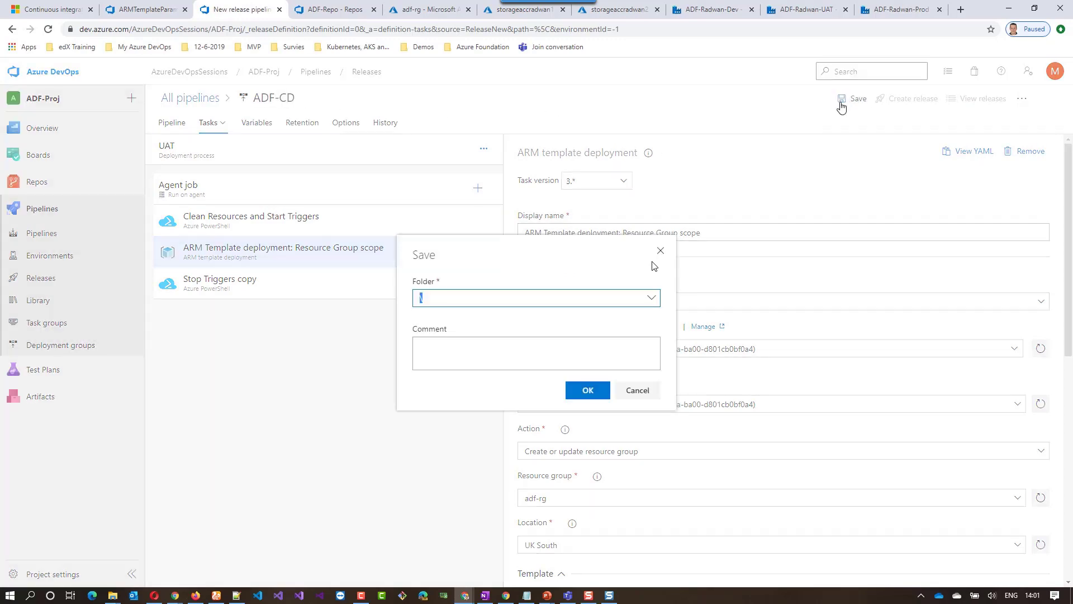
{"action": "left_click", "coordinate": [578, 394]}
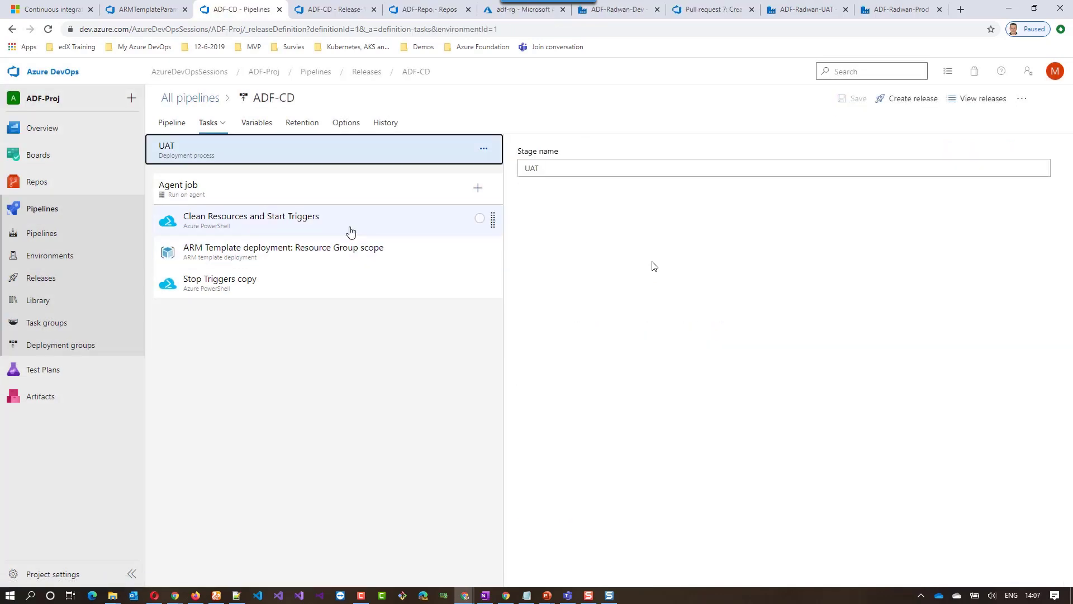
Step: Reorder the UAT tasks to Stop Triggers copy, ARM Template deployment, Clean Resources and Start Triggers, and save the pipeline
{"action": "left_click", "coordinate": [358, 234]}
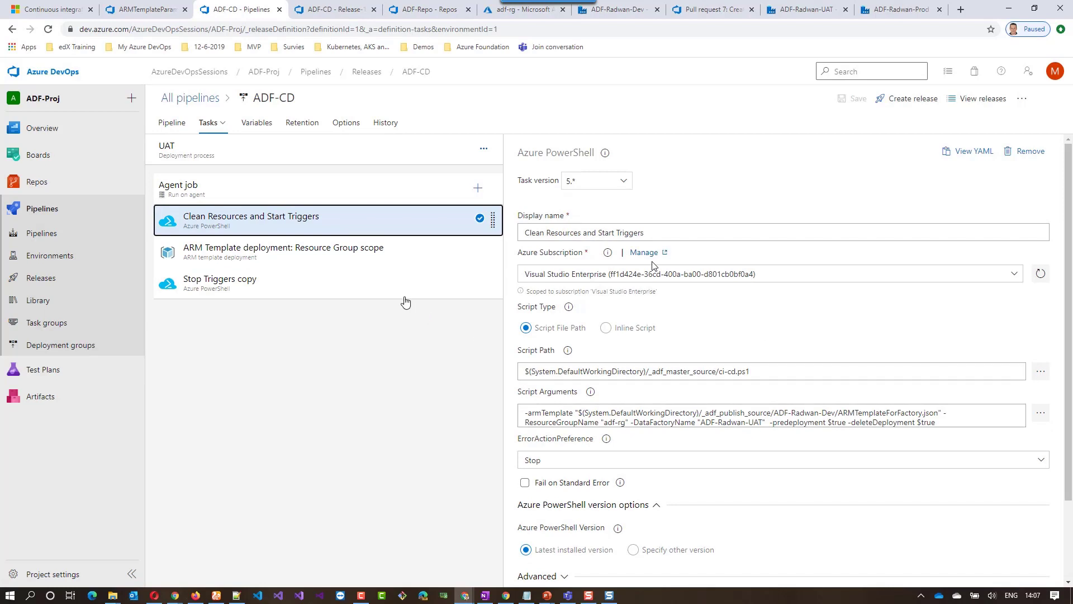
{"action": "left_click_drag", "start_coordinate": [398, 282], "coordinate": [403, 221]}
{"action": "left_click", "coordinate": [375, 245]}
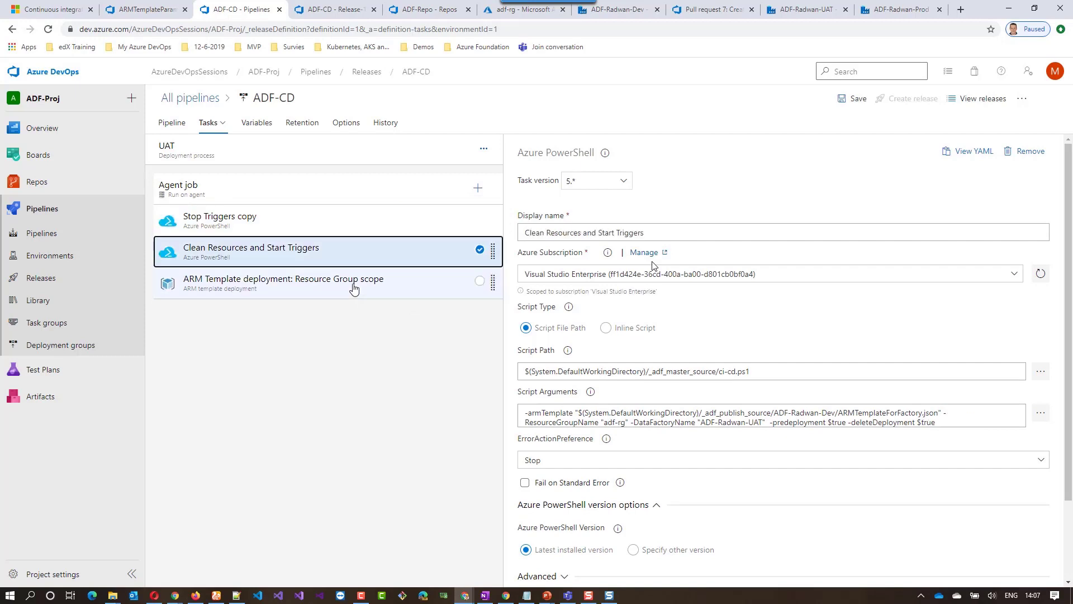
{"action": "left_click_drag", "start_coordinate": [353, 284], "coordinate": [363, 257]}
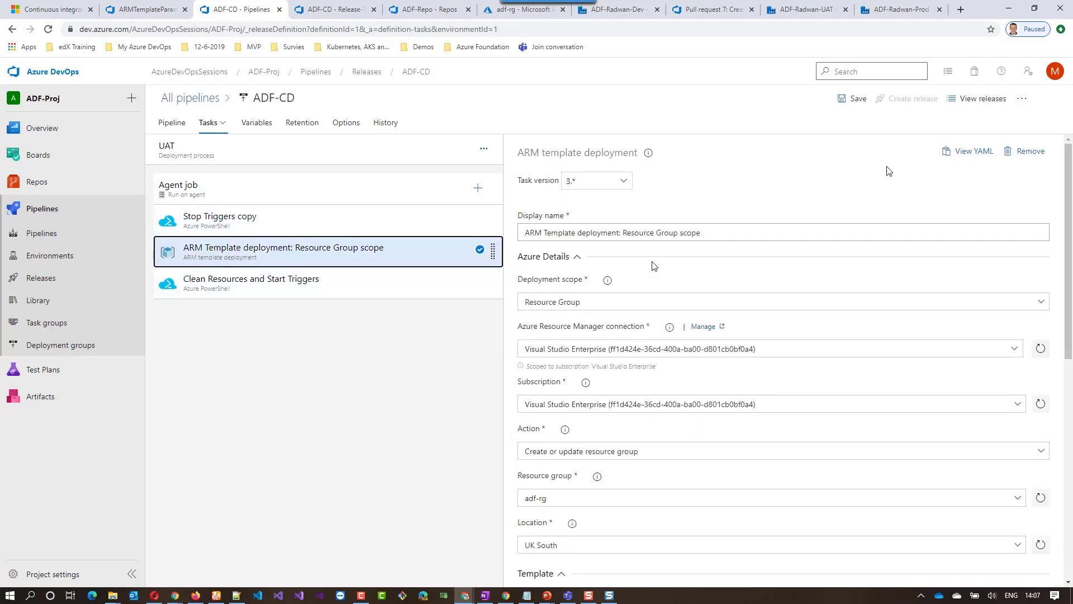
{"action": "left_click", "coordinate": [853, 98]}
{"action": "left_click", "coordinate": [584, 368]}
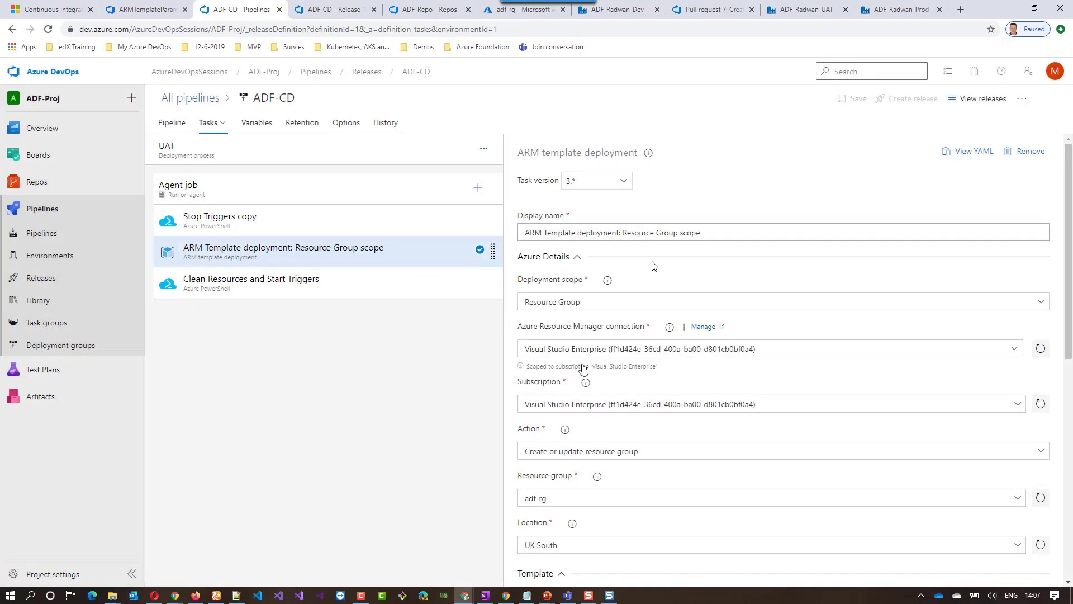
Step: Open the ADF-CD release pipeline for editing and show the _adf_publish_source artifact's settings
{"action": "left_click", "coordinate": [81, 279]}
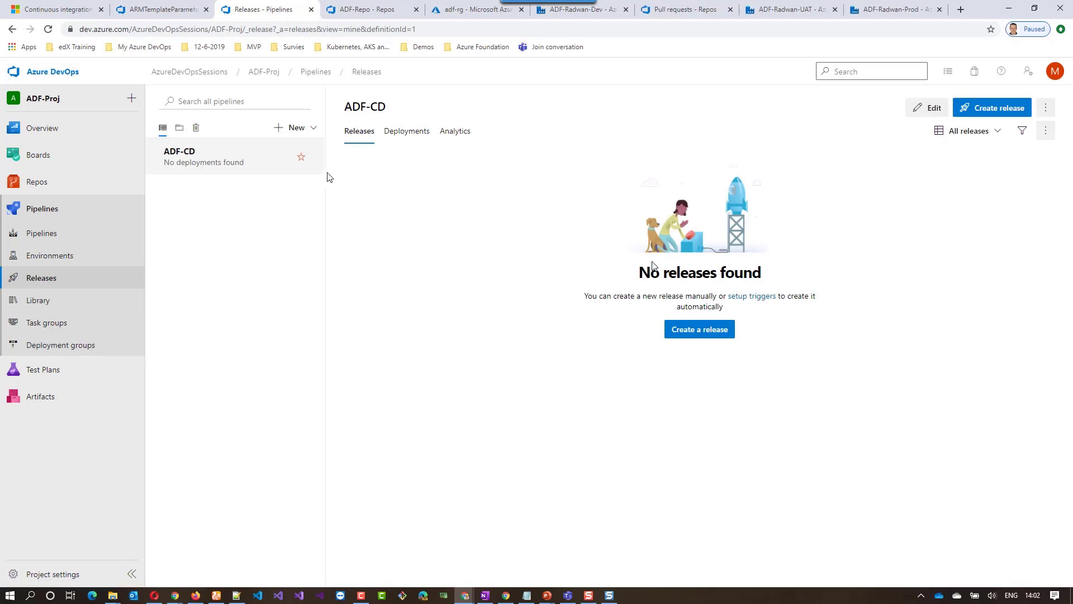
{"action": "left_click", "coordinate": [934, 110]}
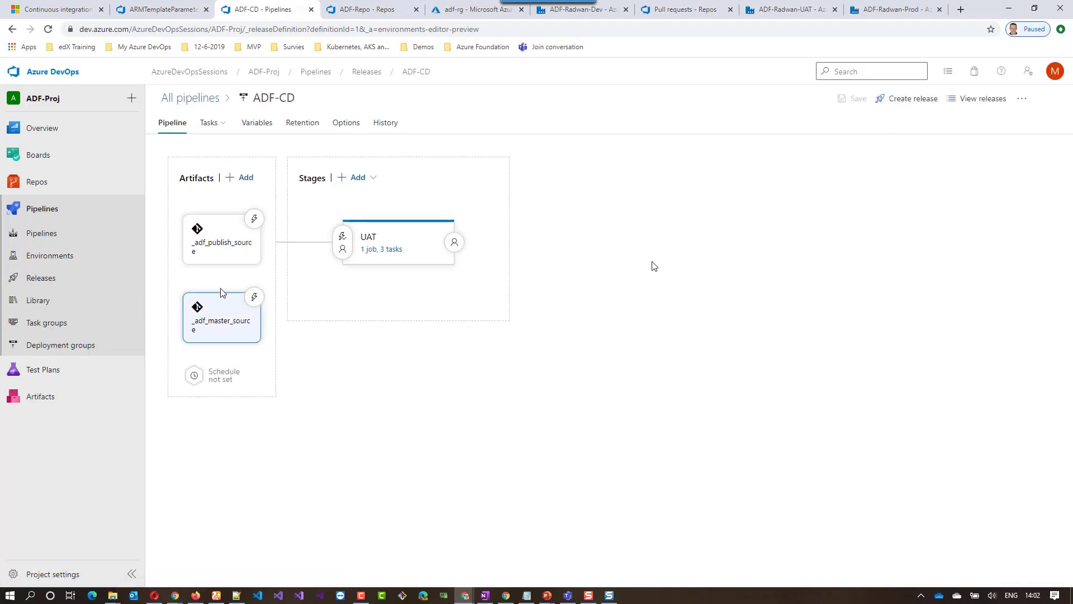
{"action": "left_click", "coordinate": [226, 242]}
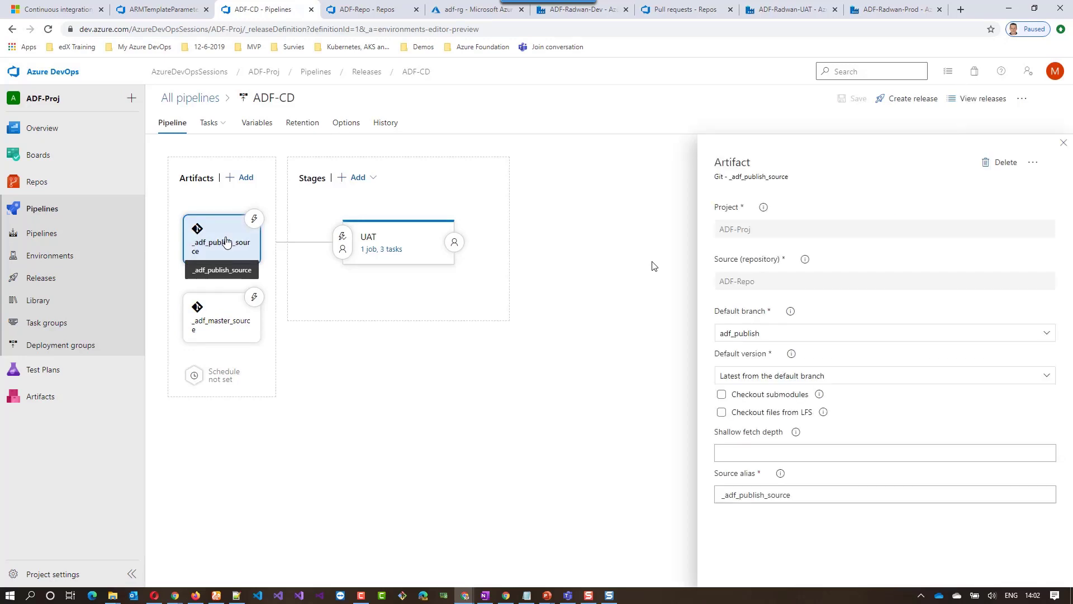
Step: Enable the continuous deployment trigger on _adf_publish_source with an Include filter for the adf_publish branch, and save the pipeline
{"action": "left_click", "coordinate": [254, 218]}
{"action": "left_click", "coordinate": [724, 200]}
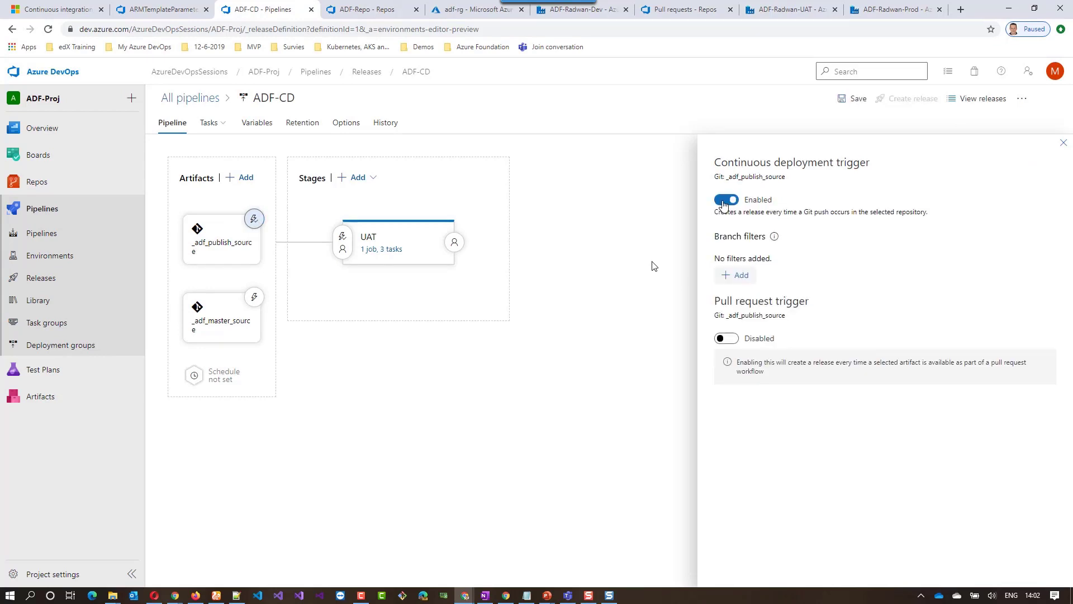
{"action": "left_click", "coordinate": [735, 274]}
{"action": "left_click", "coordinate": [904, 281]}
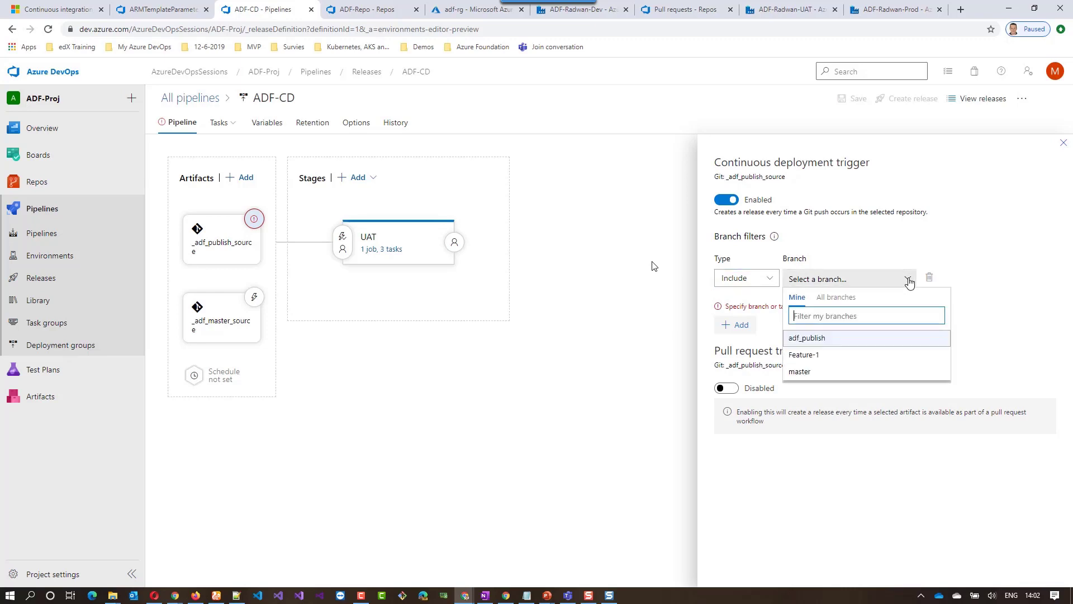
{"action": "left_click", "coordinate": [817, 344]}
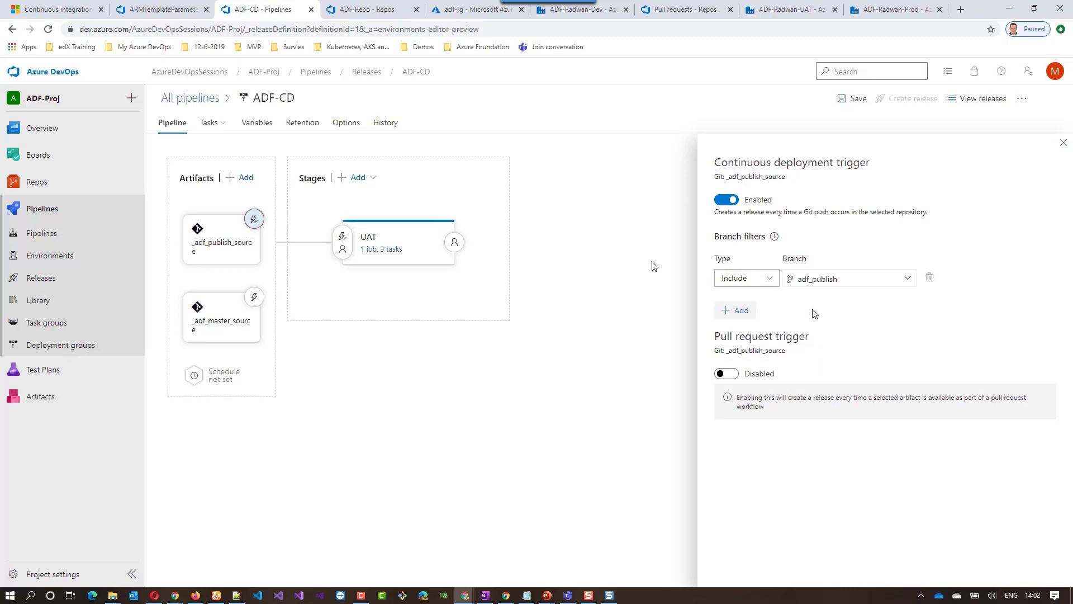
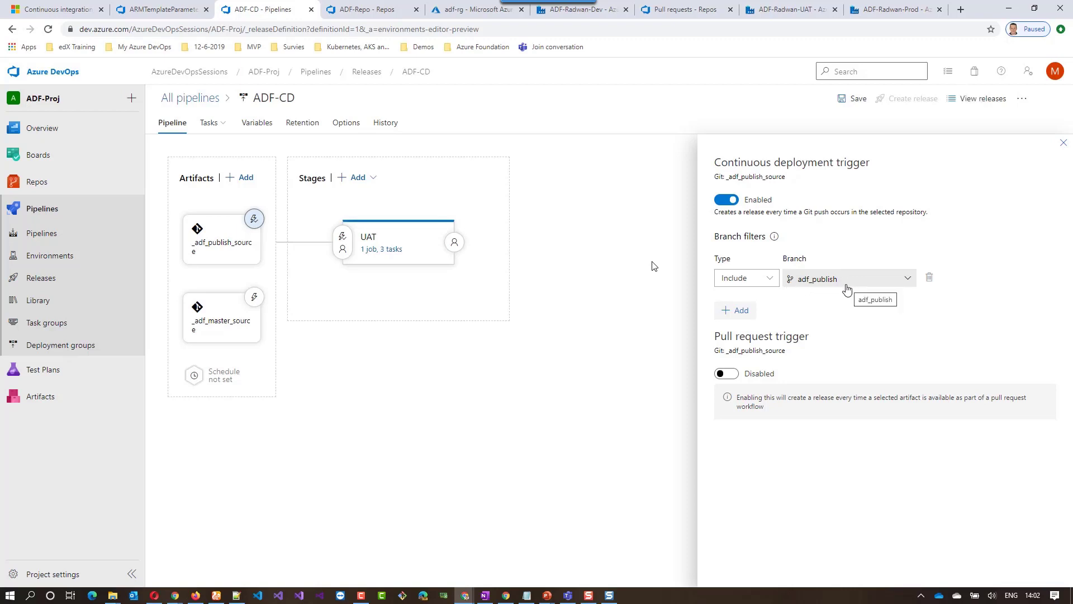
{"action": "left_click", "coordinate": [841, 100]}
{"action": "left_click", "coordinate": [587, 370]}
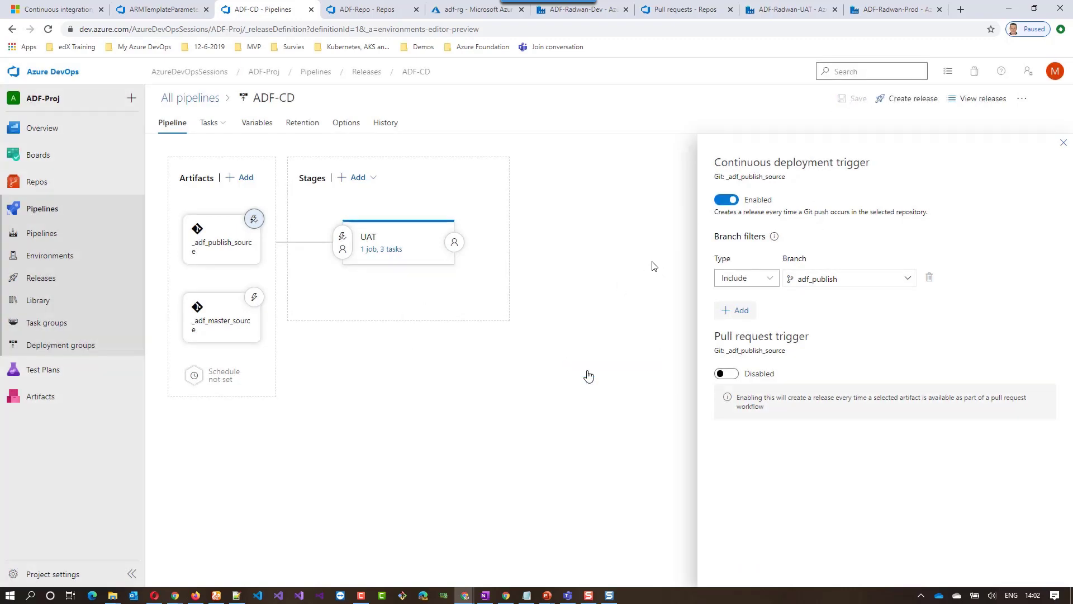
{"action": "left_click", "coordinate": [1063, 143]}
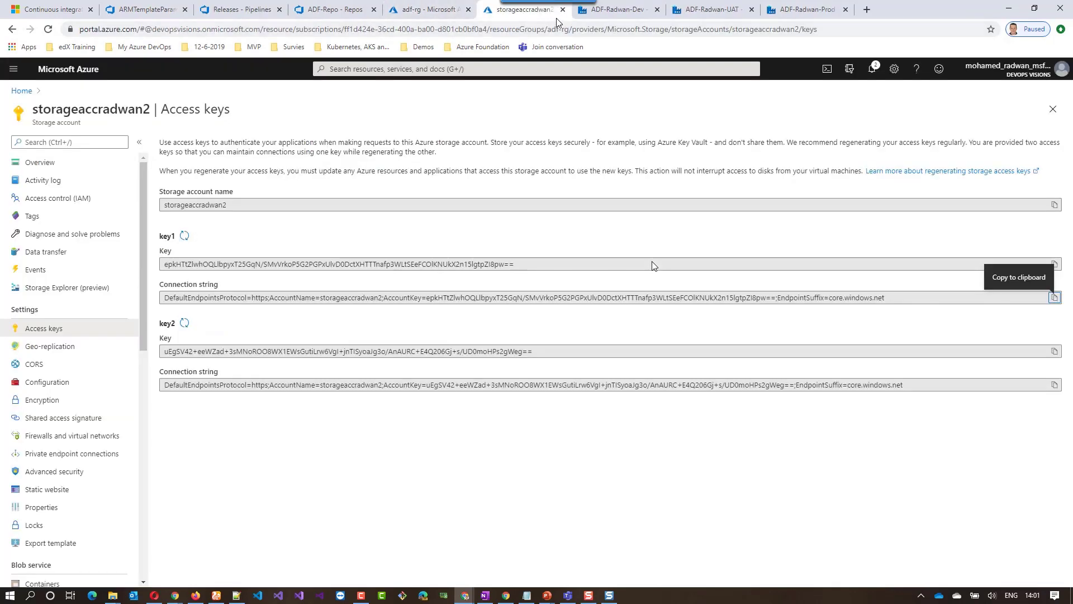
Step: Close the storageaccradwan2 page and examine the factory resources of ADF-Radwan-UAT and ADF-Radwan-Prod
{"action": "left_click", "coordinate": [563, 10]}
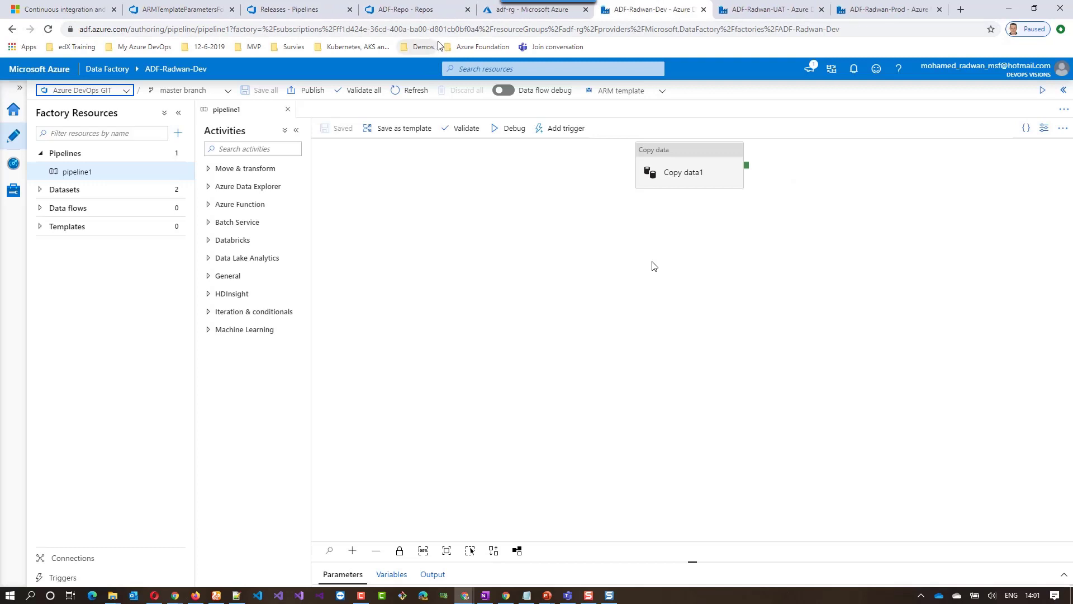
{"action": "left_click", "coordinate": [755, 12]}
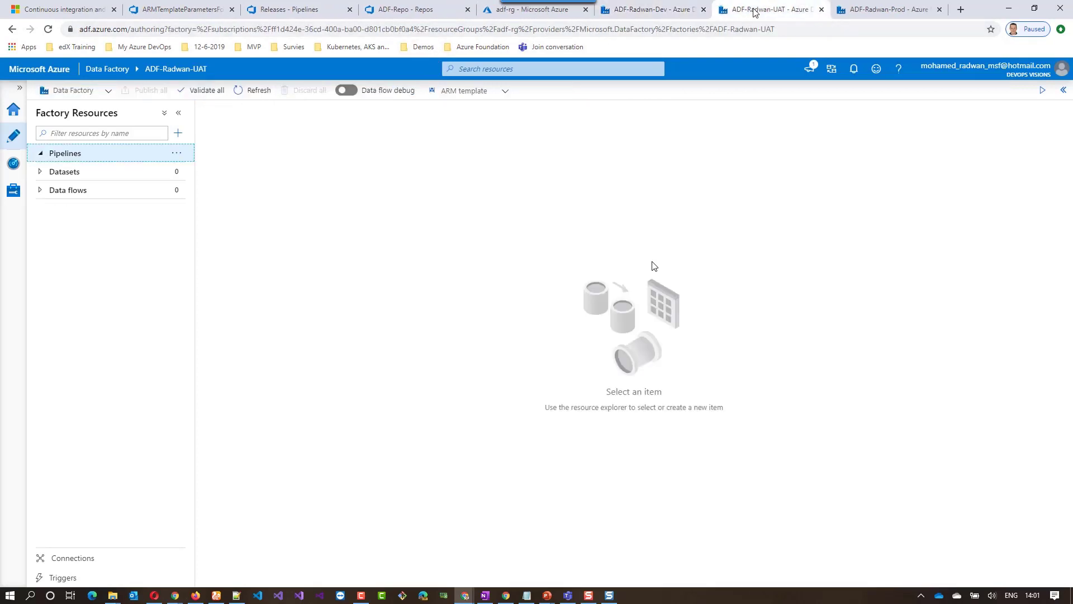
{"action": "left_click", "coordinate": [855, 12]}
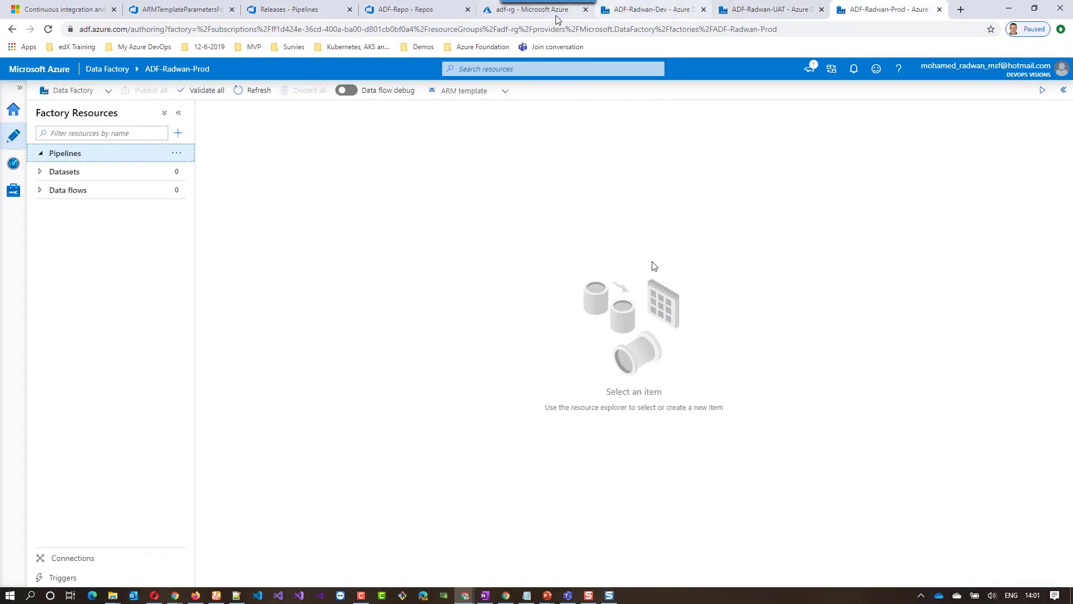
Step: Switch ADF-Radwan-Dev from the master branch to the Feature-1 branch
{"action": "left_click", "coordinate": [651, 10]}
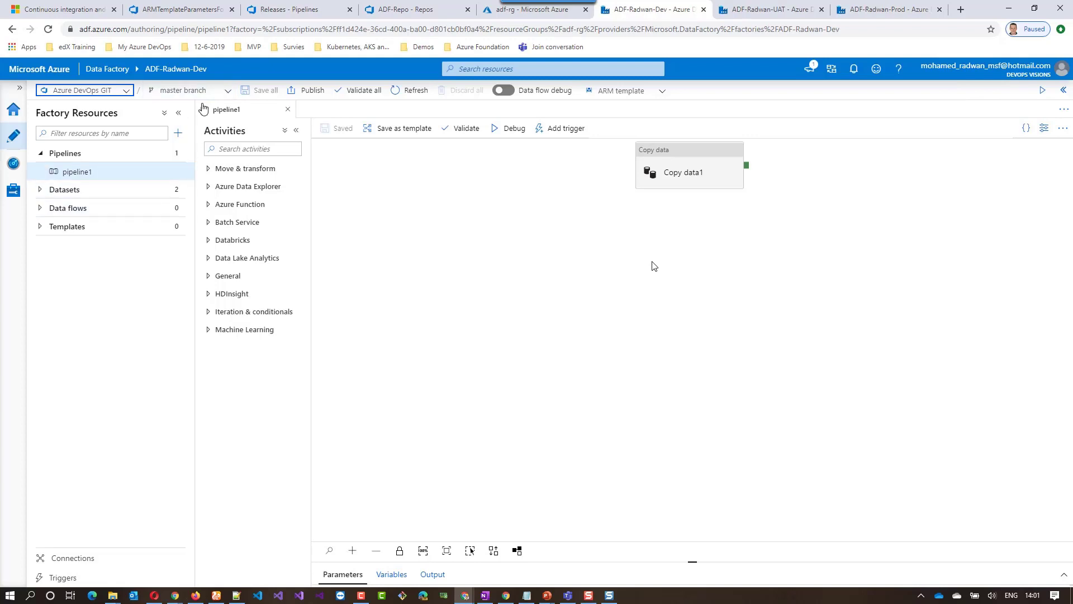
{"action": "left_click", "coordinate": [227, 93]}
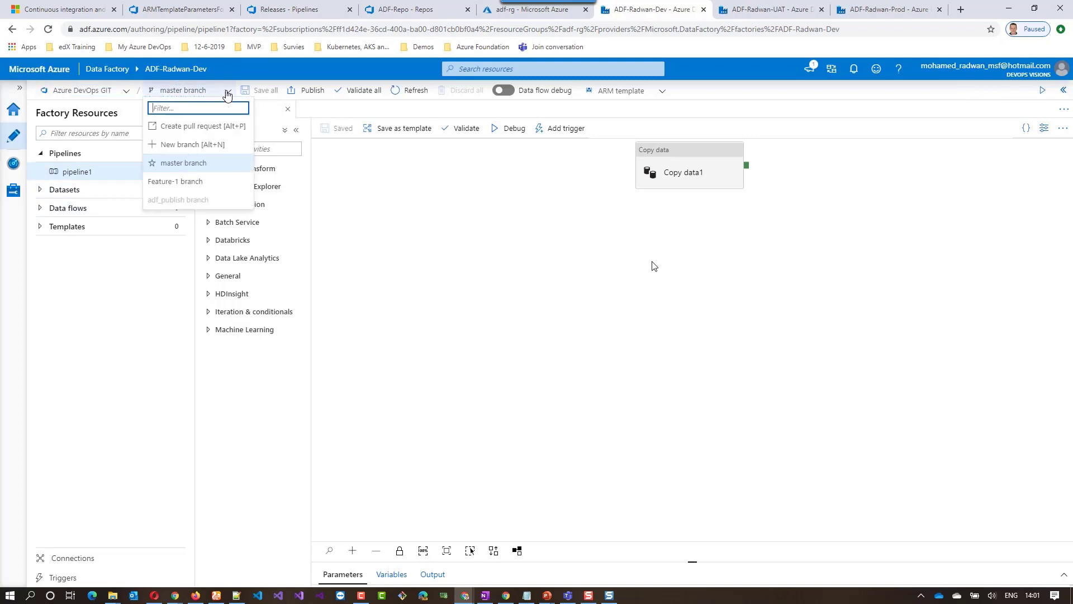
{"action": "left_click", "coordinate": [188, 186]}
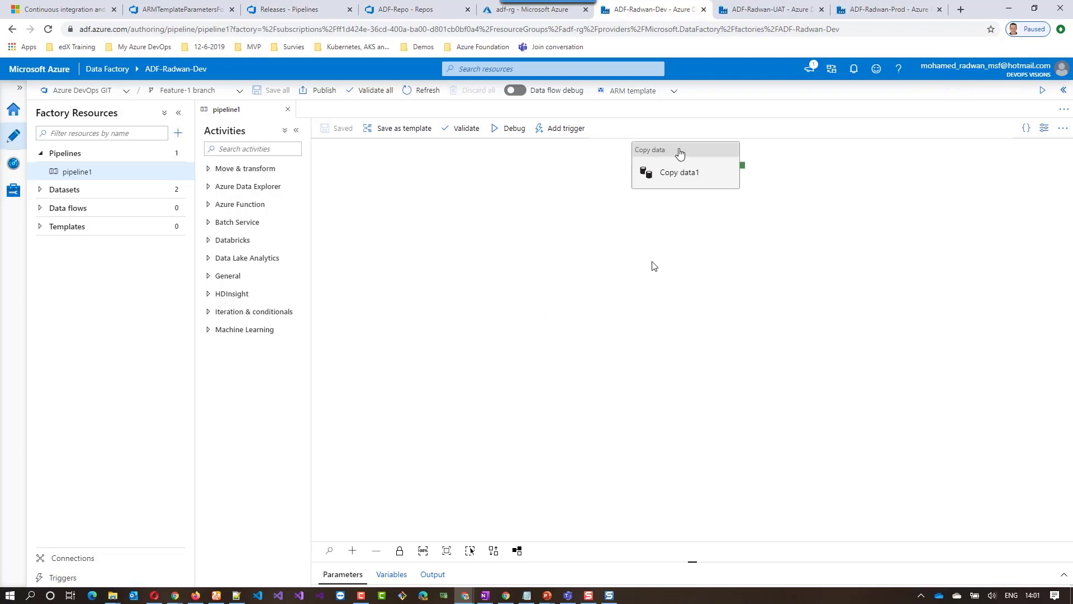
Step: Rename pipeline1's copy activity to "Copy data1 update 1" and save the pipeline
{"action": "left_click", "coordinate": [680, 151]}
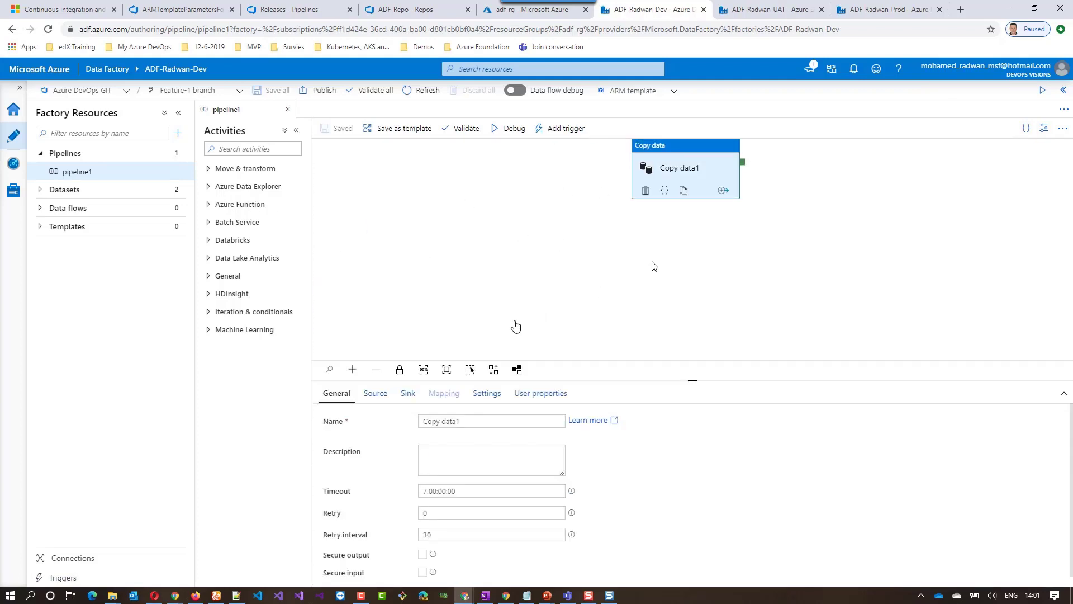
{"action": "left_click", "coordinate": [378, 398]}
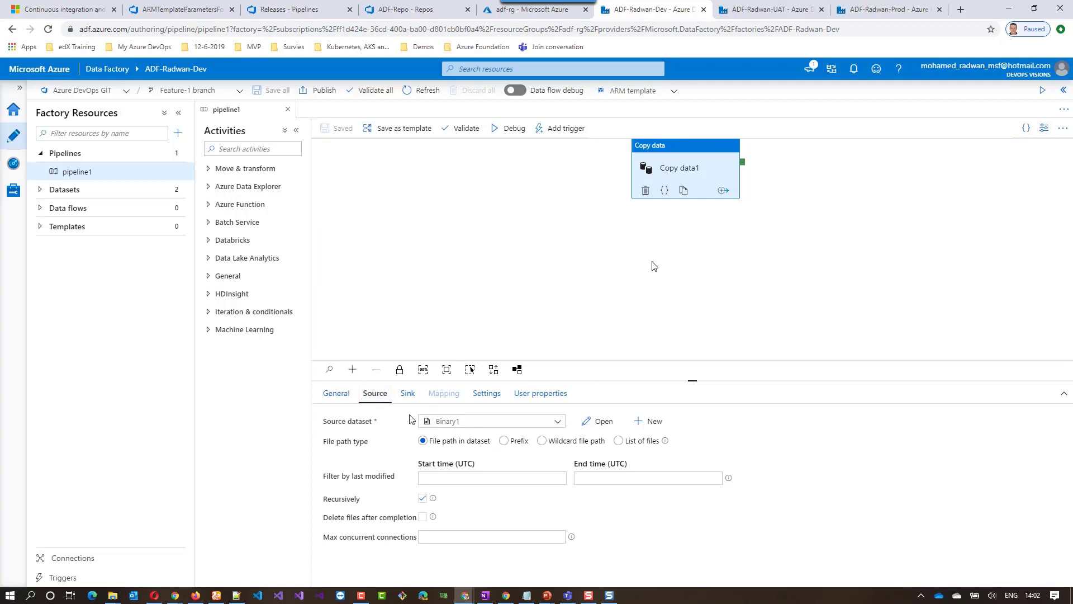
{"action": "left_click", "coordinate": [336, 394]}
{"action": "left_click", "coordinate": [484, 422]}
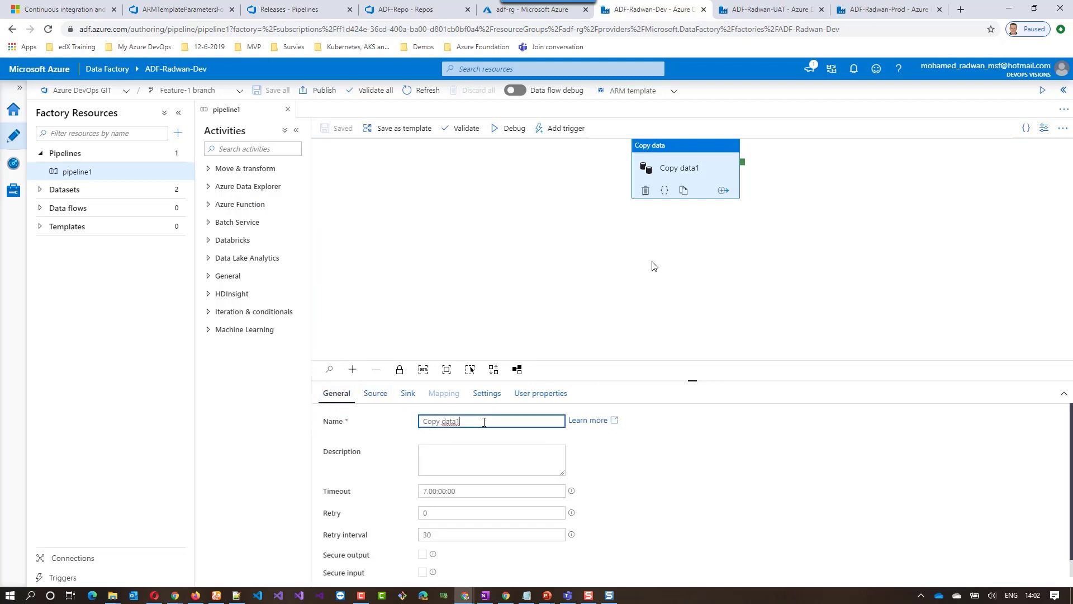
{"action": "type", "text": "update 1"}
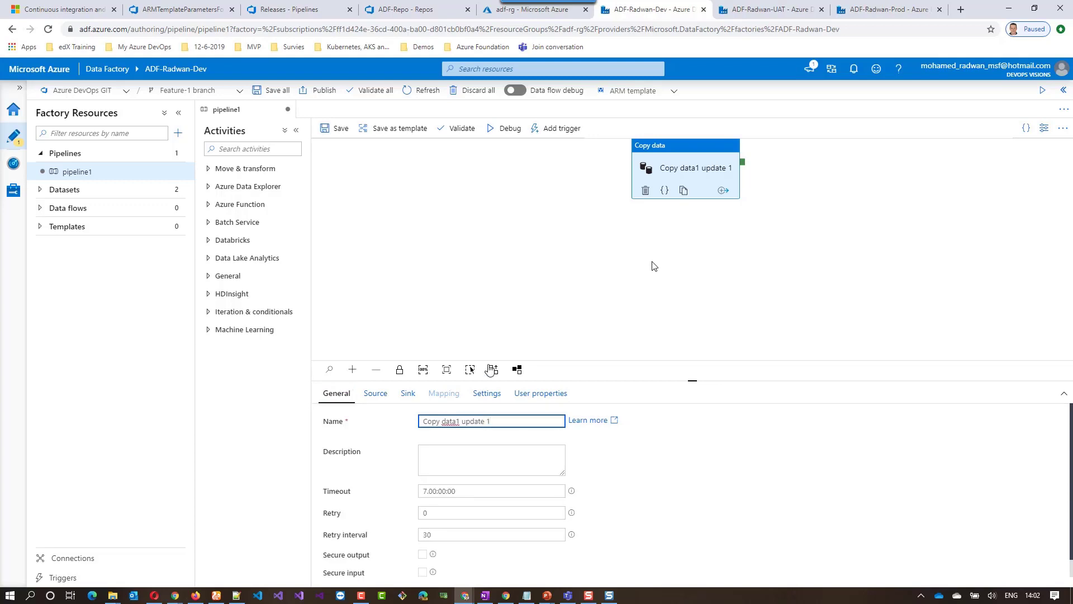
{"action": "left_click", "coordinate": [335, 128]}
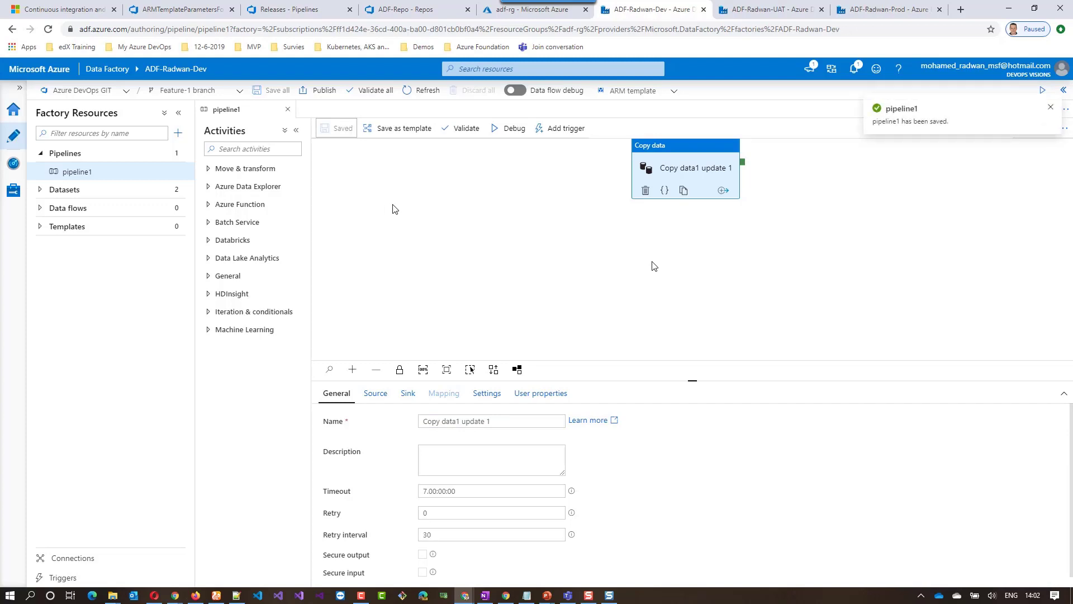
Step: Create a pull request from Feature-1 into master with the title "Create new feature"
{"action": "left_click", "coordinate": [239, 91]}
{"action": "left_click", "coordinate": [209, 129]}
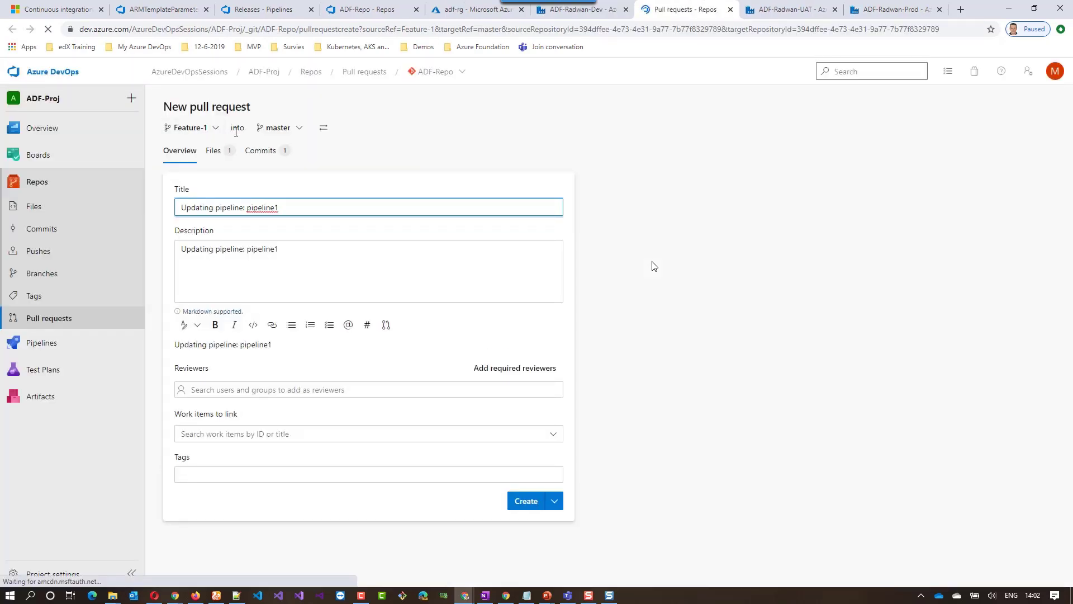
{"action": "left_click_drag", "start_coordinate": [291, 208], "coordinate": [175, 212]}
{"action": "type", "text": "Create new feature"}
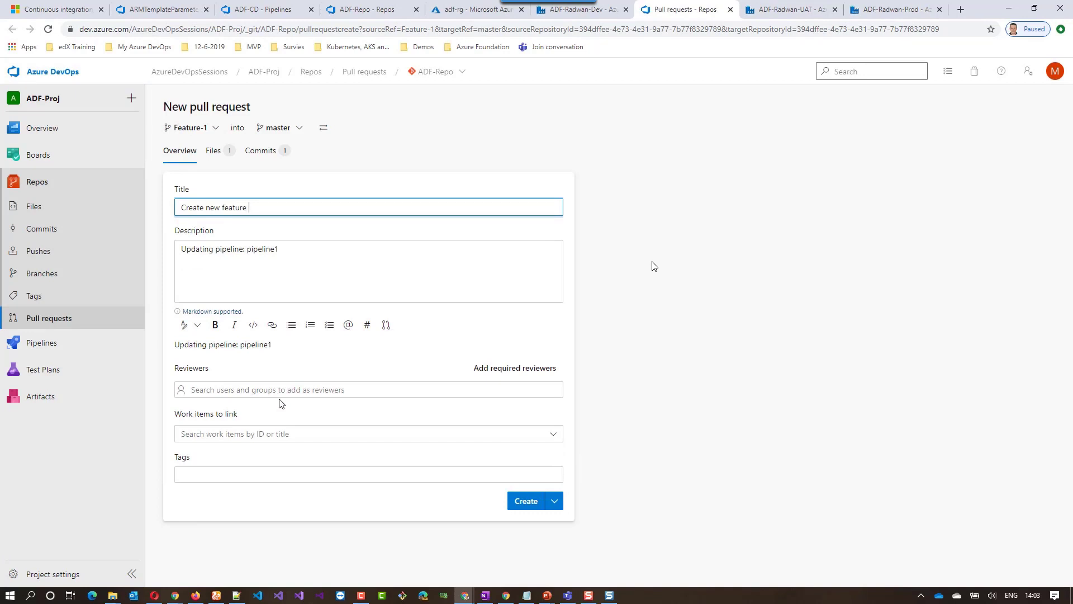
{"action": "left_click", "coordinate": [520, 503]}
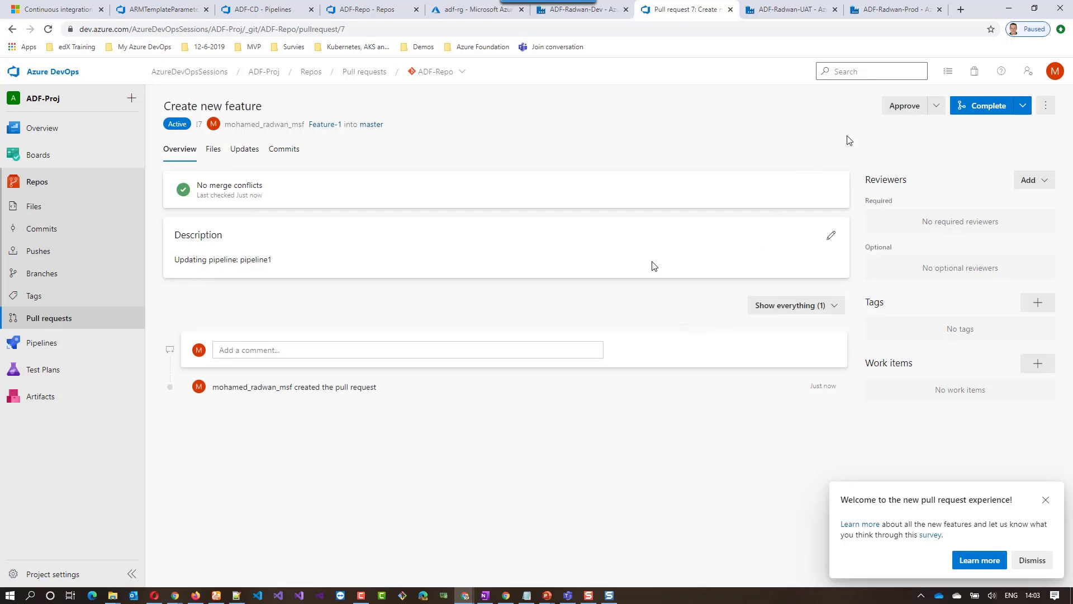
Step: Approve the "Create new feature" pull request and complete its merge into master with the default merge options
{"action": "left_click", "coordinate": [896, 110]}
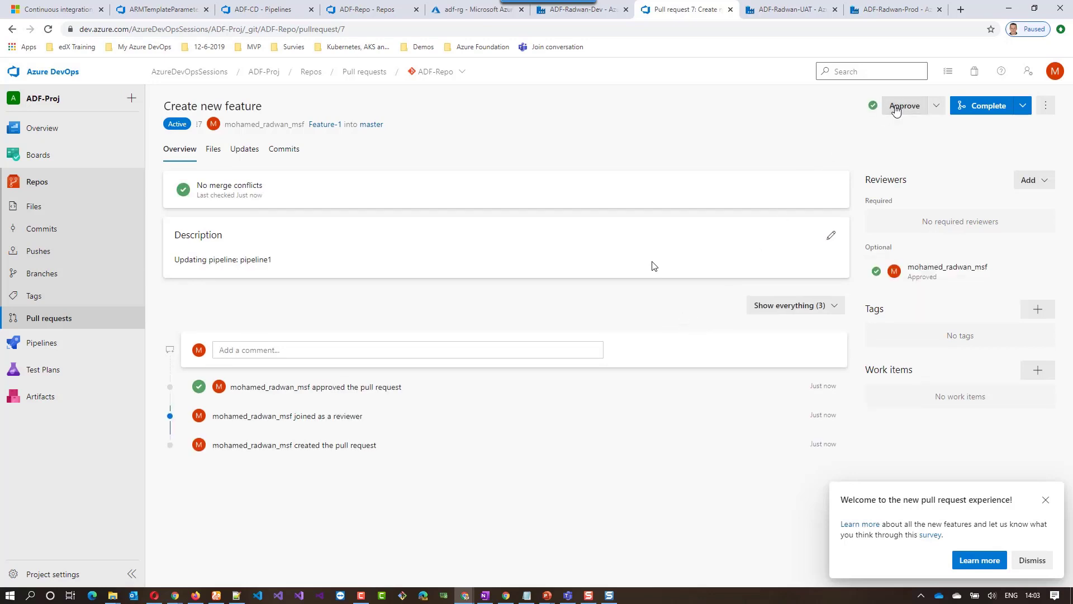
{"action": "left_click", "coordinate": [970, 108]}
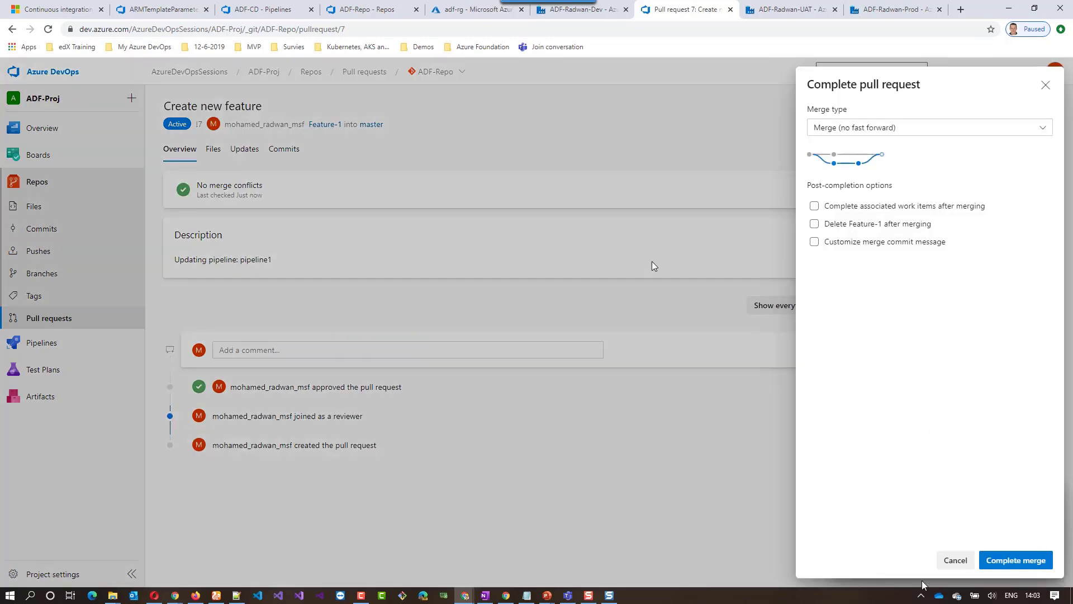
{"action": "left_click", "coordinate": [1017, 560]}
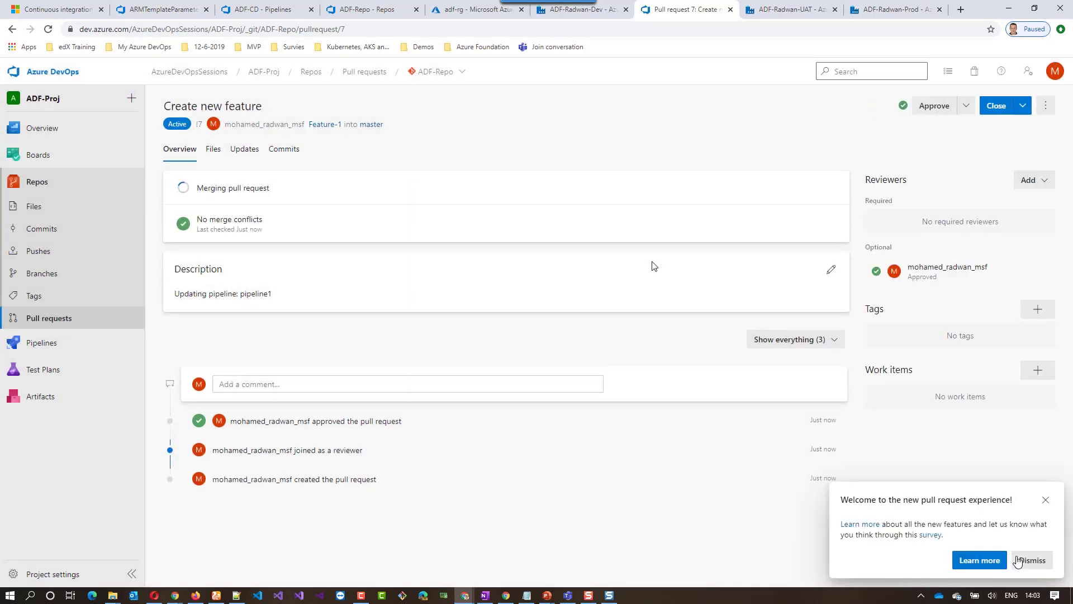
Step: Switch ADF-Radwan-Dev to the master branch and check the name of pipeline1's copy activity
{"action": "left_click", "coordinate": [619, 15]}
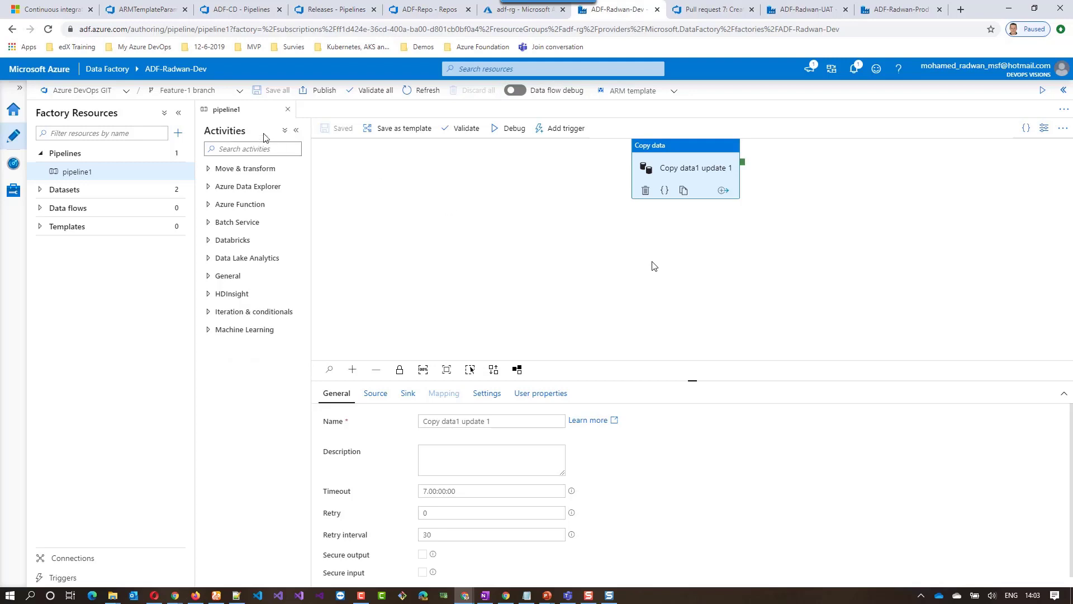
{"action": "left_click", "coordinate": [239, 91]}
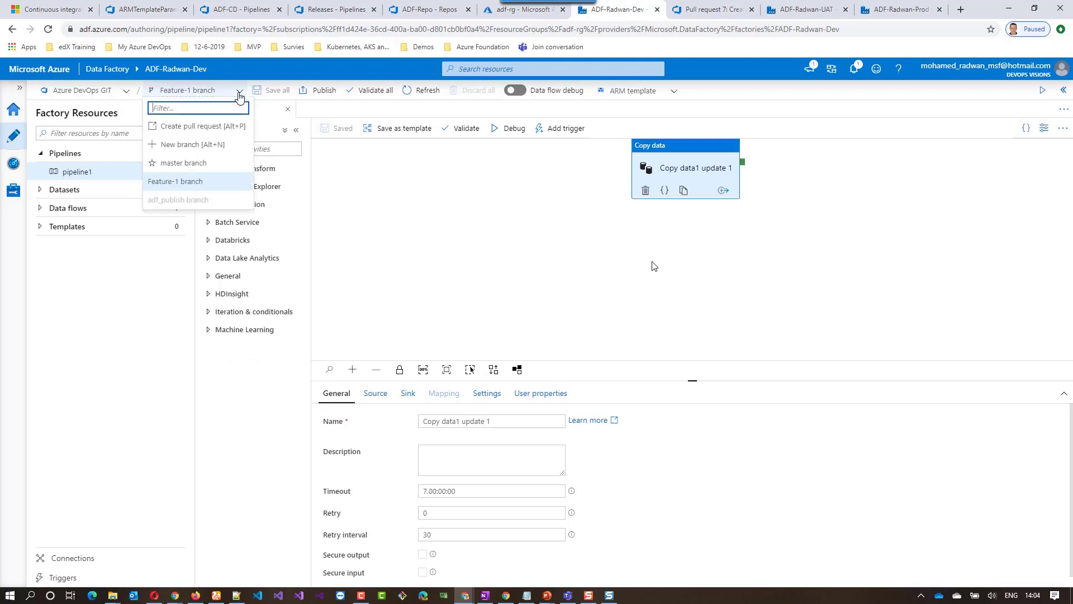
{"action": "left_click", "coordinate": [192, 163]}
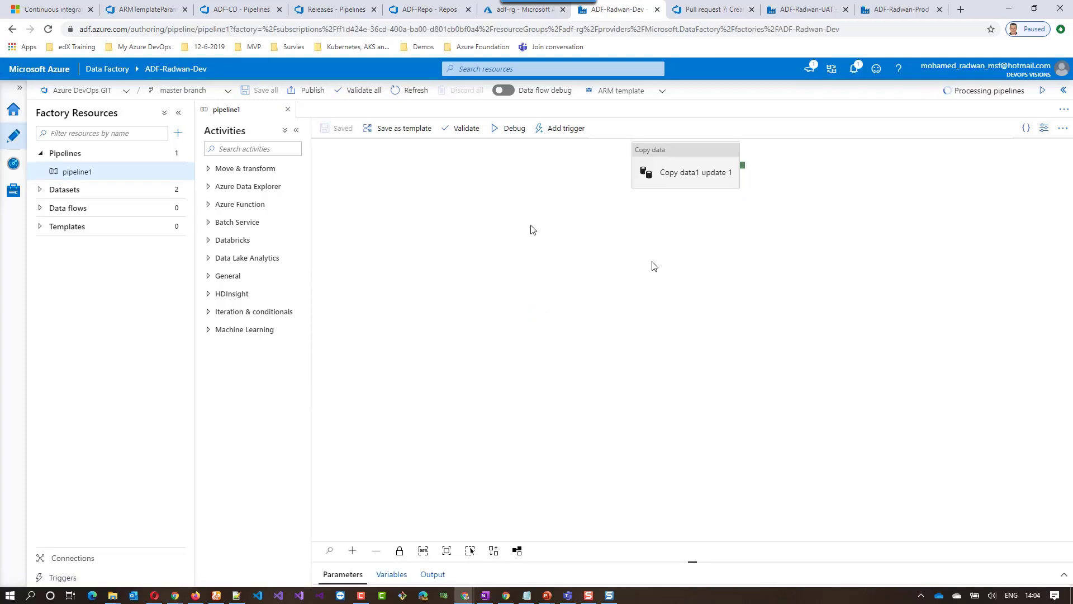
{"action": "left_click", "coordinate": [674, 160]}
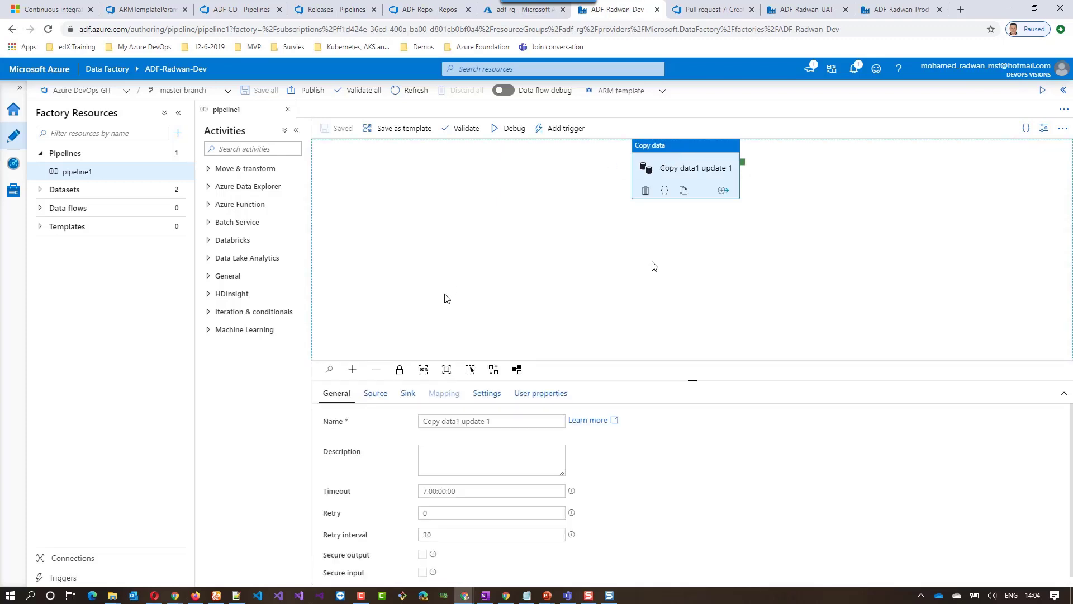
{"action": "left_click_drag", "start_coordinate": [460, 422], "coordinate": [505, 427]}
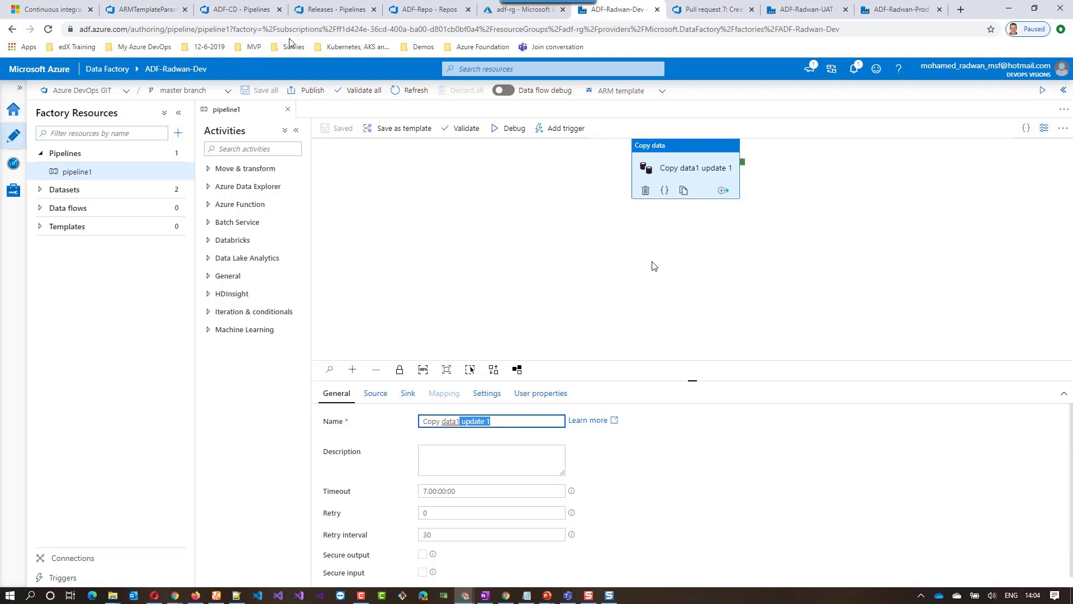
Step: Refresh the adf_publish branch files in ADF-Repo and check when they were last changed
{"action": "left_click", "coordinate": [420, 11]}
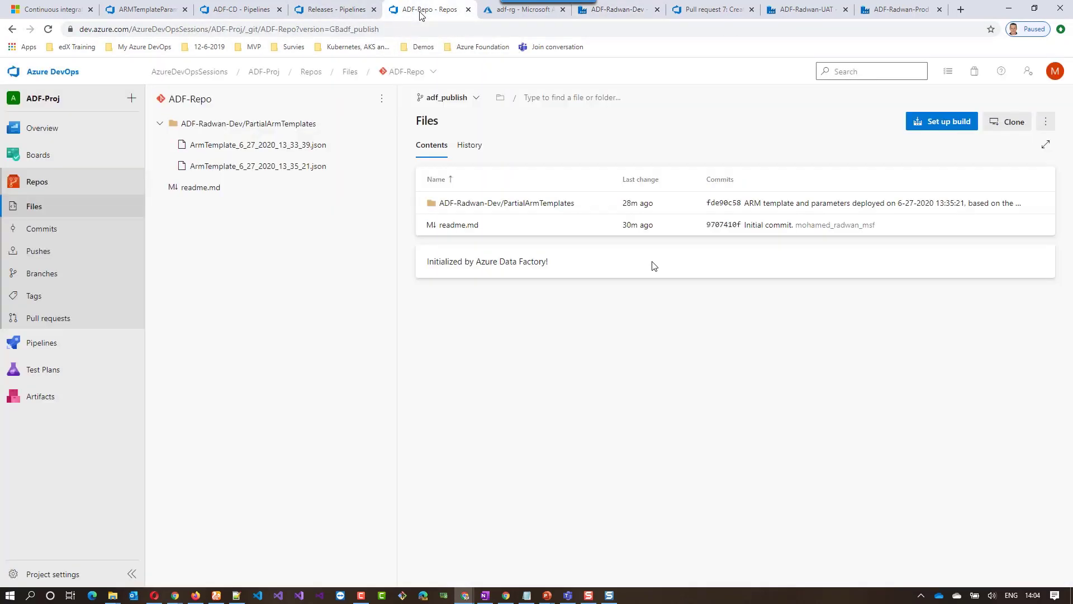
{"action": "left_click", "coordinate": [467, 102]}
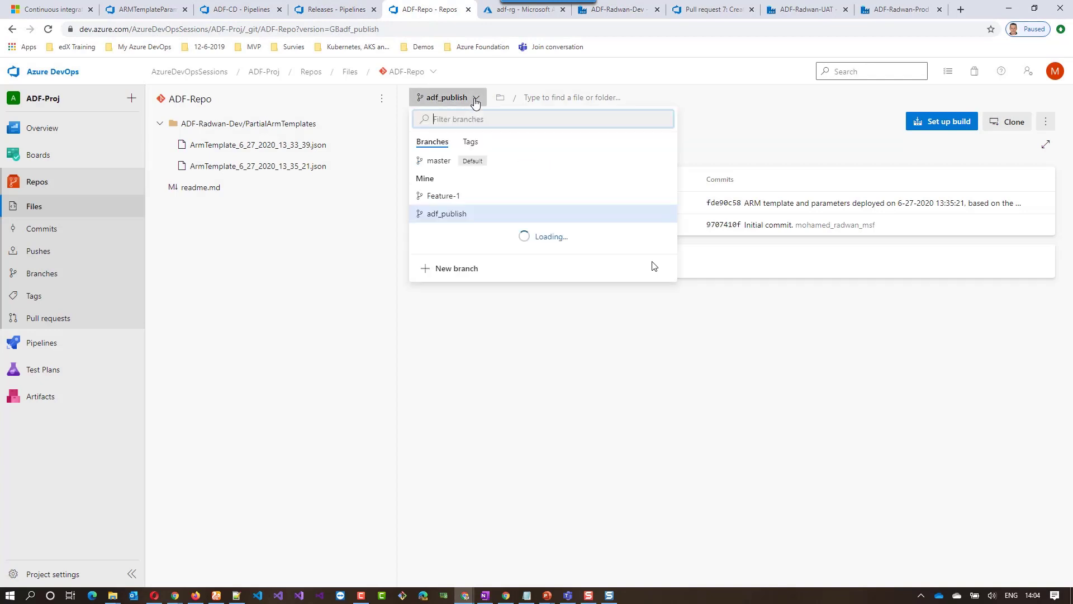
{"action": "left_click", "coordinate": [467, 103]}
{"action": "left_click", "coordinate": [48, 30]}
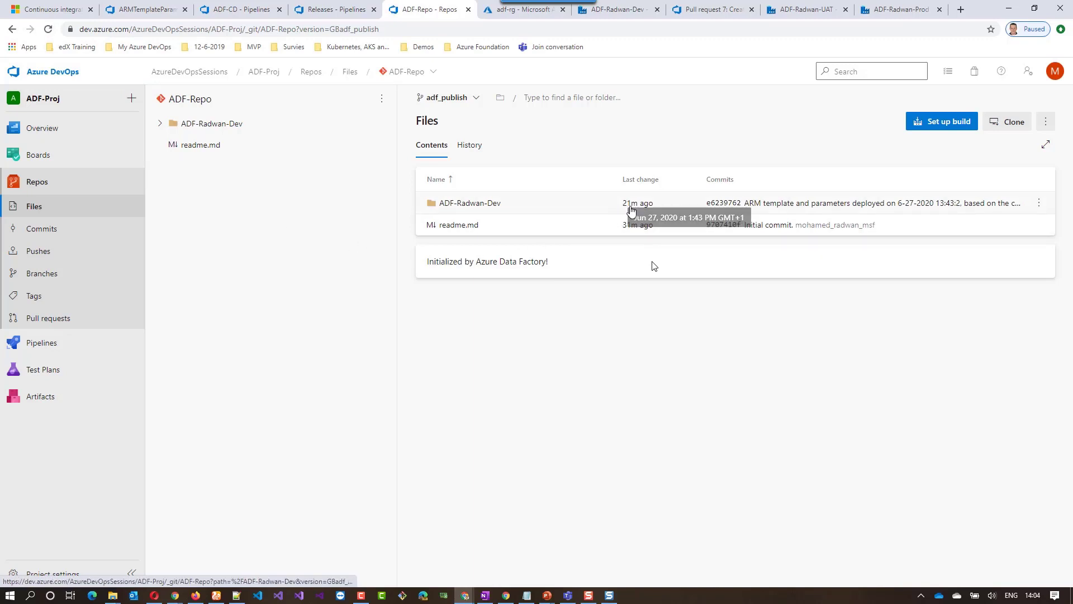
Step: Examine the "Create new feature" merge commit in the master branch history, and show the commit history of adf_publish
{"action": "left_click", "coordinate": [470, 98]}
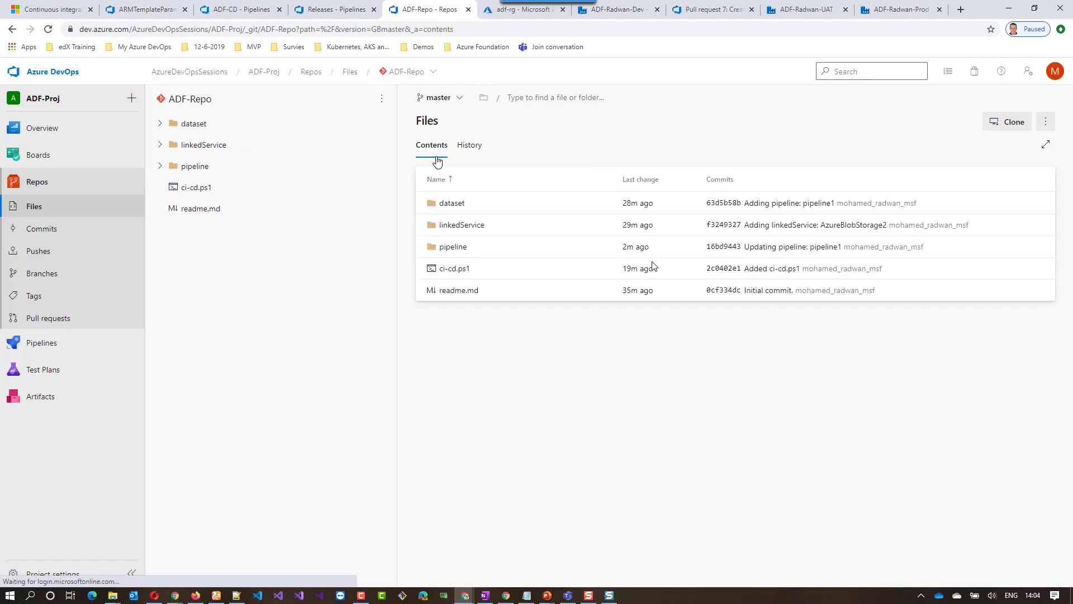
{"action": "left_click", "coordinate": [473, 148]}
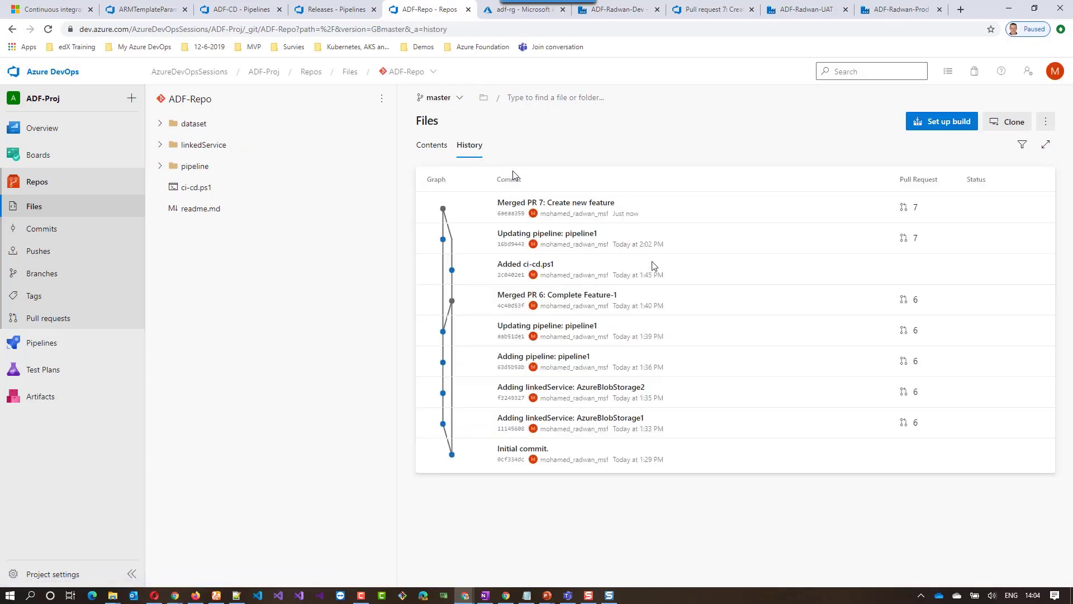
{"action": "left_click", "coordinate": [585, 208]}
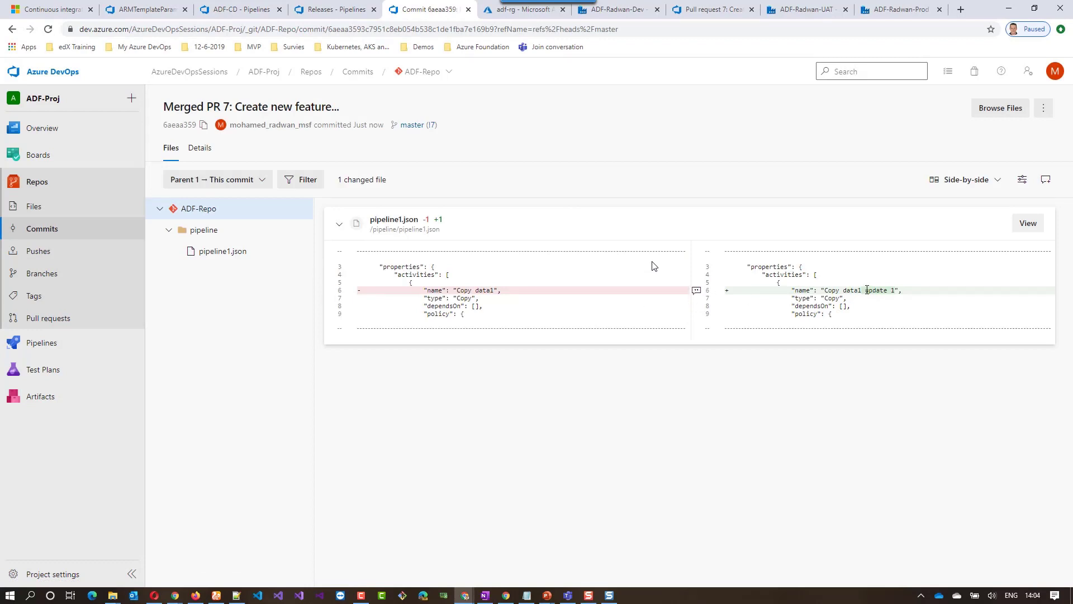
{"action": "left_click_drag", "start_coordinate": [865, 290], "coordinate": [902, 290]}
{"action": "left_click", "coordinate": [12, 30]}
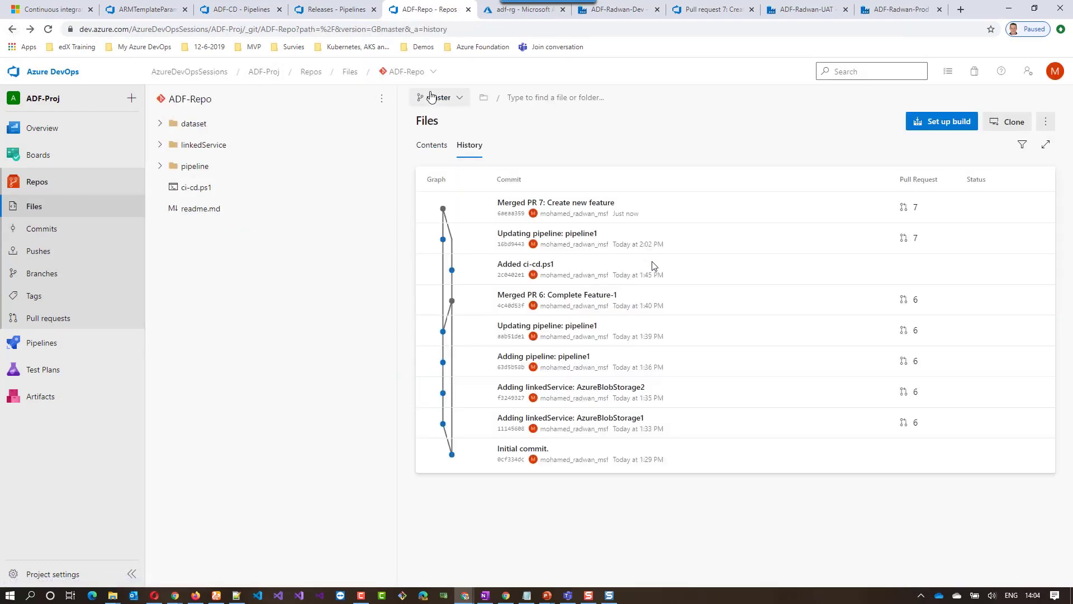
{"action": "left_click", "coordinate": [456, 99]}
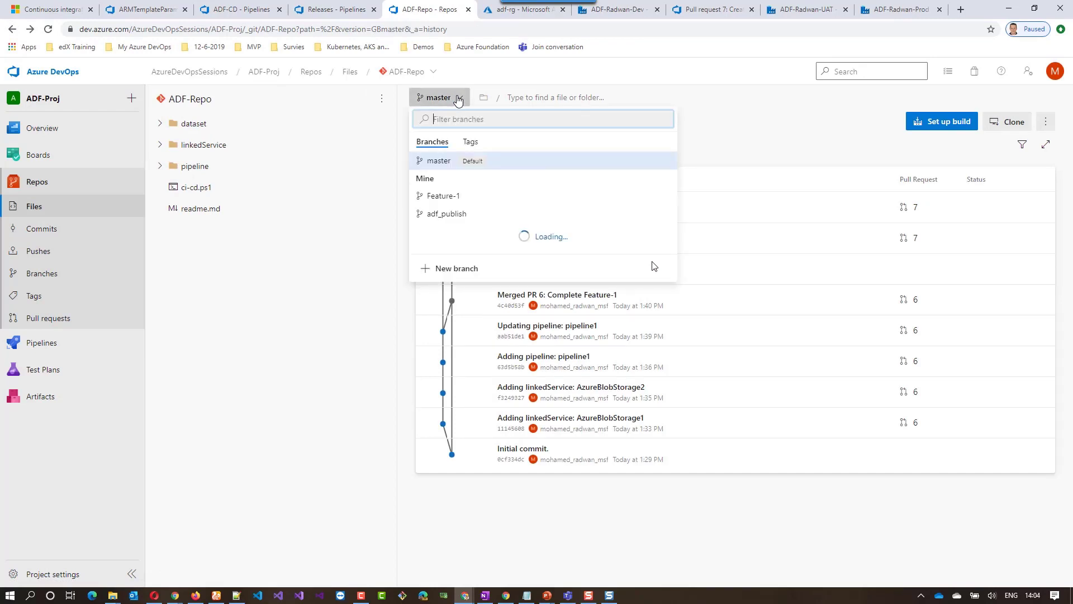
{"action": "left_click", "coordinate": [447, 214]}
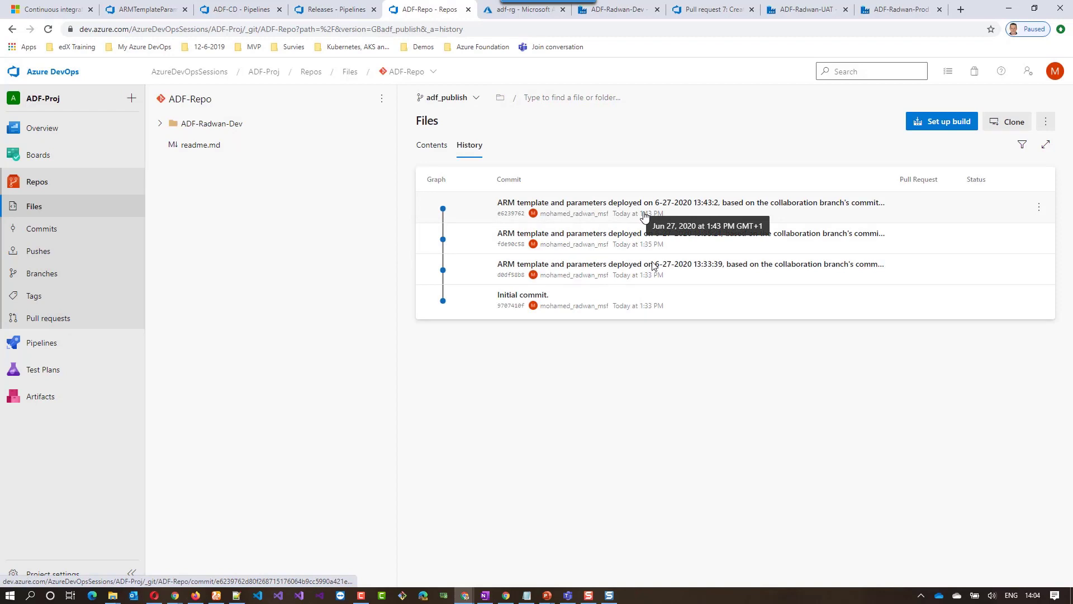
Step: Publish the pending pipeline1 change from the master branch of ADF-Radwan-Dev
{"action": "left_click", "coordinate": [620, 9]}
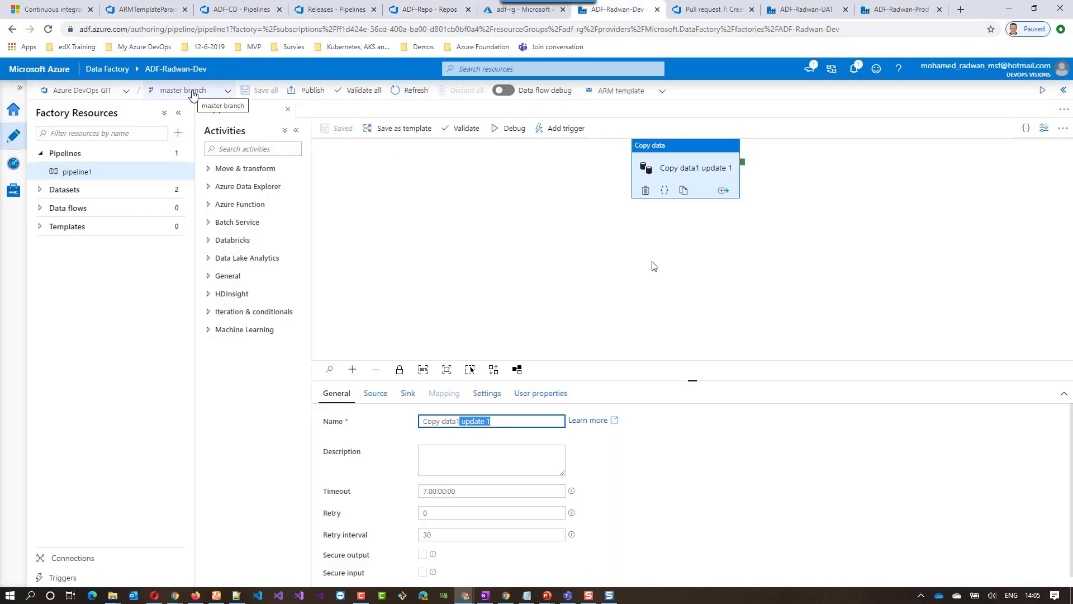
{"action": "left_click", "coordinate": [310, 92]}
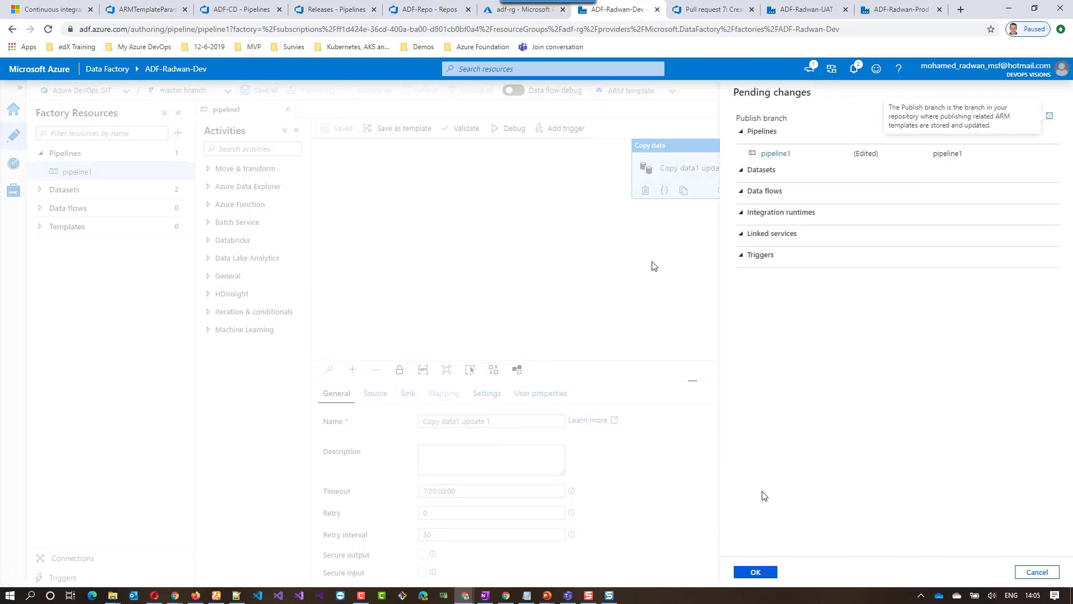
{"action": "left_click", "coordinate": [756, 571]}
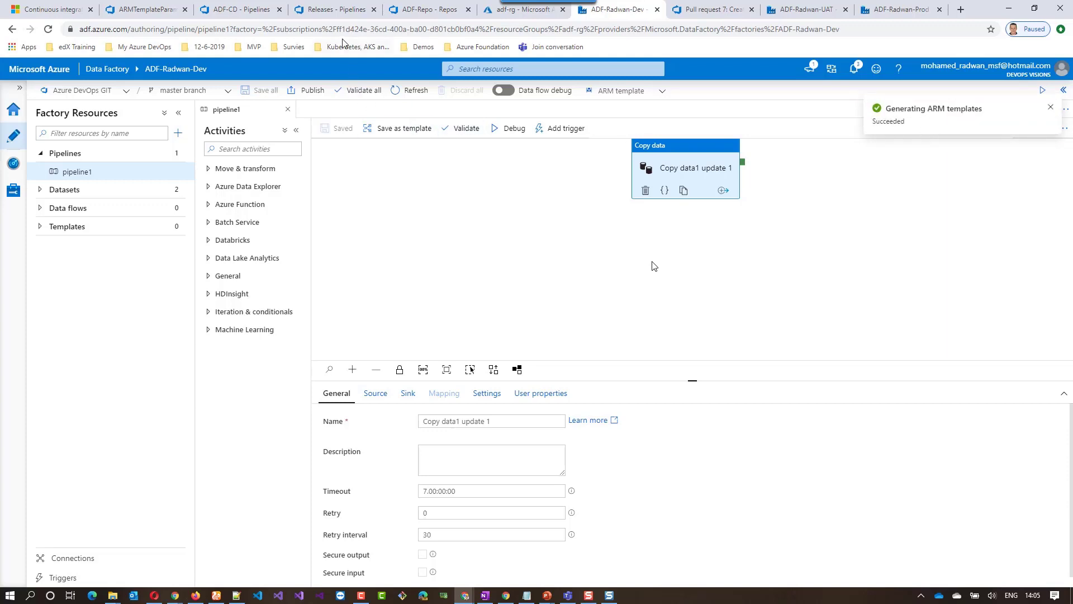
Step: Refresh the adf_publish commit history in ADF-Repo, and open the UAT stage logs of ADF-CD's Release-1
{"action": "left_click", "coordinate": [423, 10]}
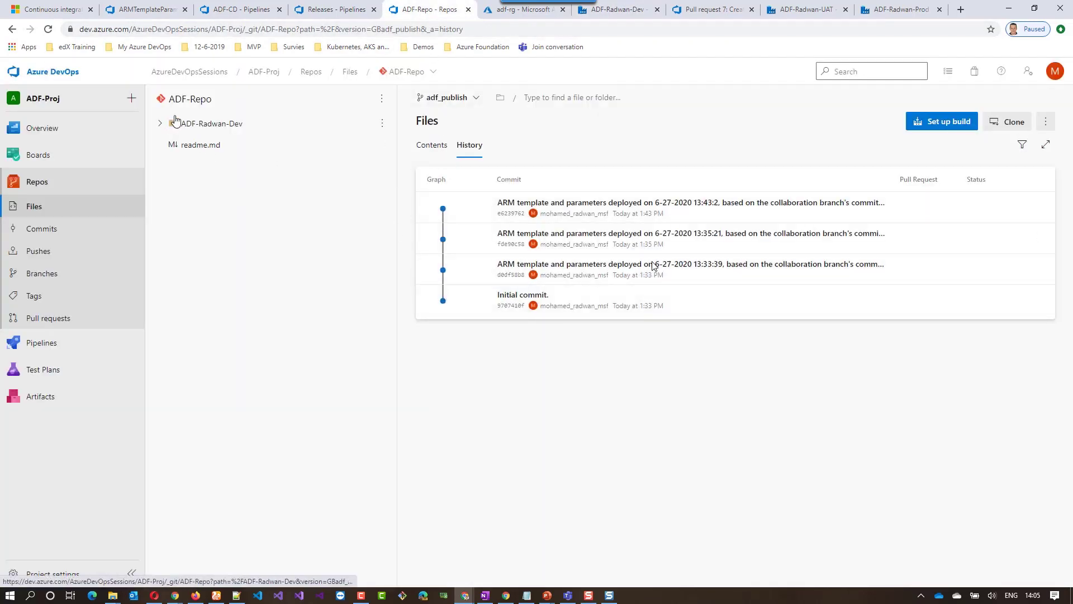
{"action": "left_click", "coordinate": [48, 29]}
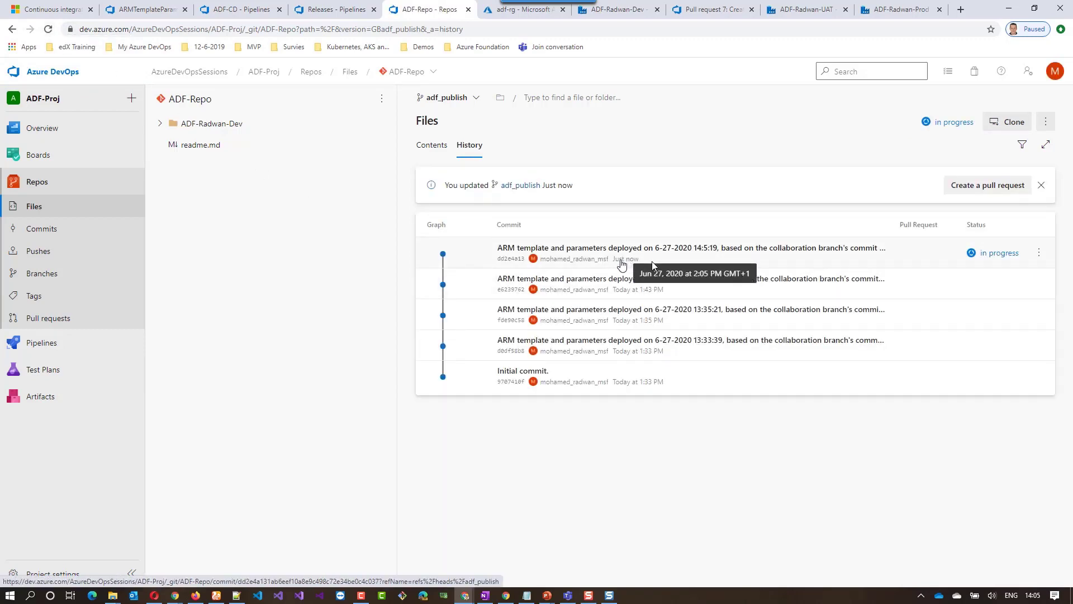
{"action": "left_click", "coordinate": [331, 13]}
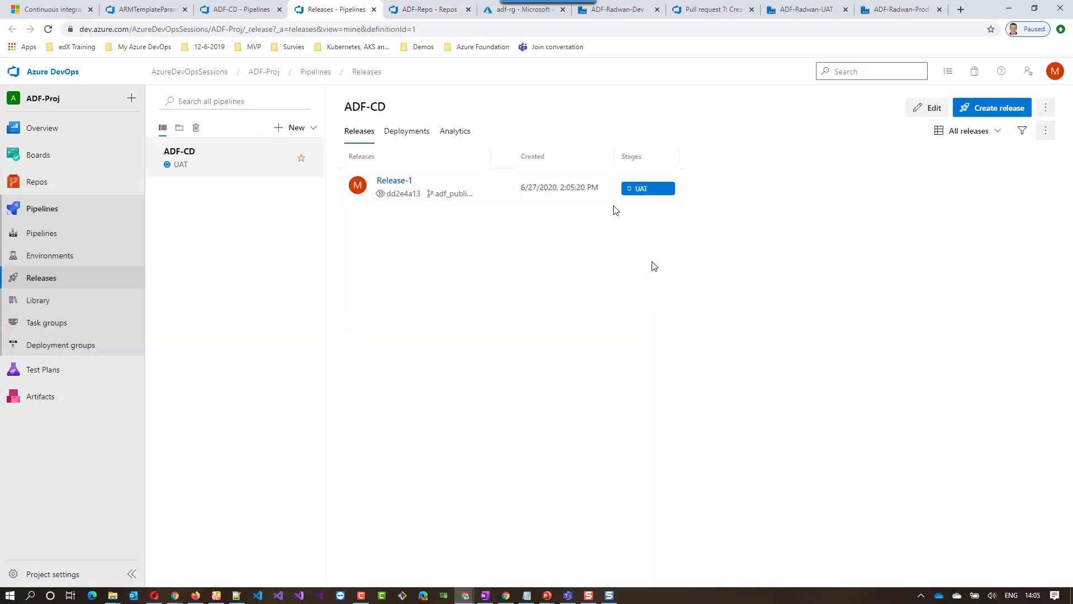
{"action": "left_click", "coordinate": [631, 191]}
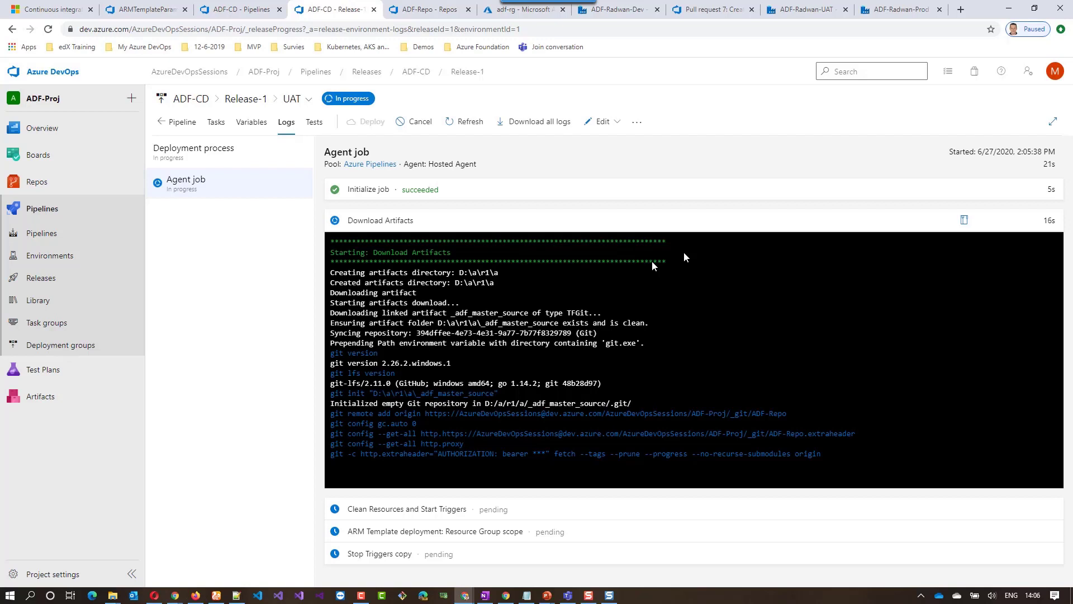
Step: Examine the file changes of the latest adf_publish commit in ADF-Repo, and return to the release logs of ADF-CD
{"action": "left_click", "coordinate": [428, 10]}
{"action": "left_click", "coordinate": [617, 248]}
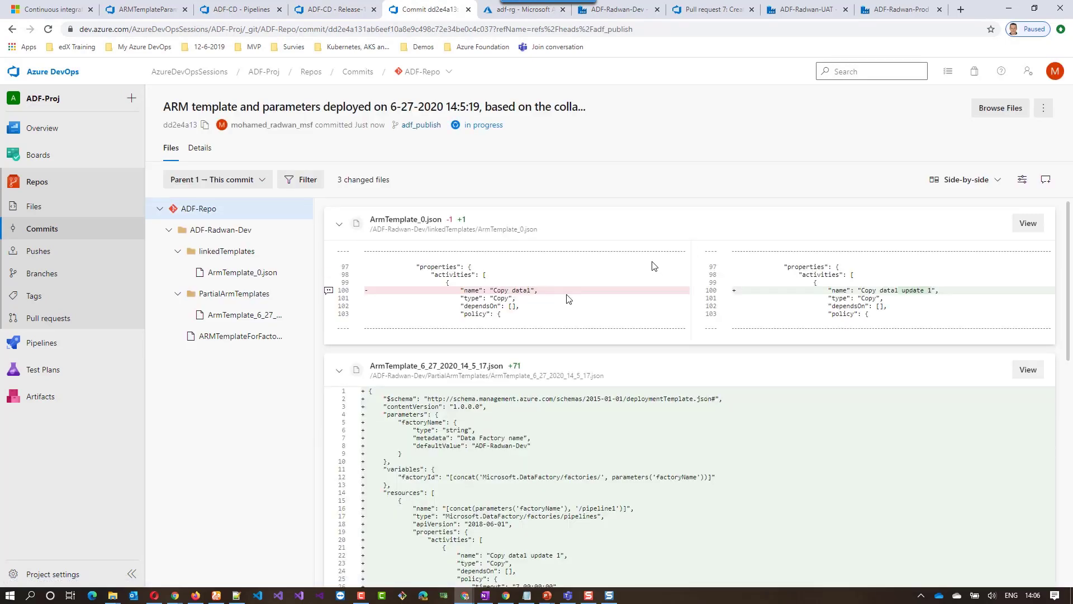
{"action": "left_click_drag", "start_coordinate": [905, 290], "coordinate": [925, 290]}
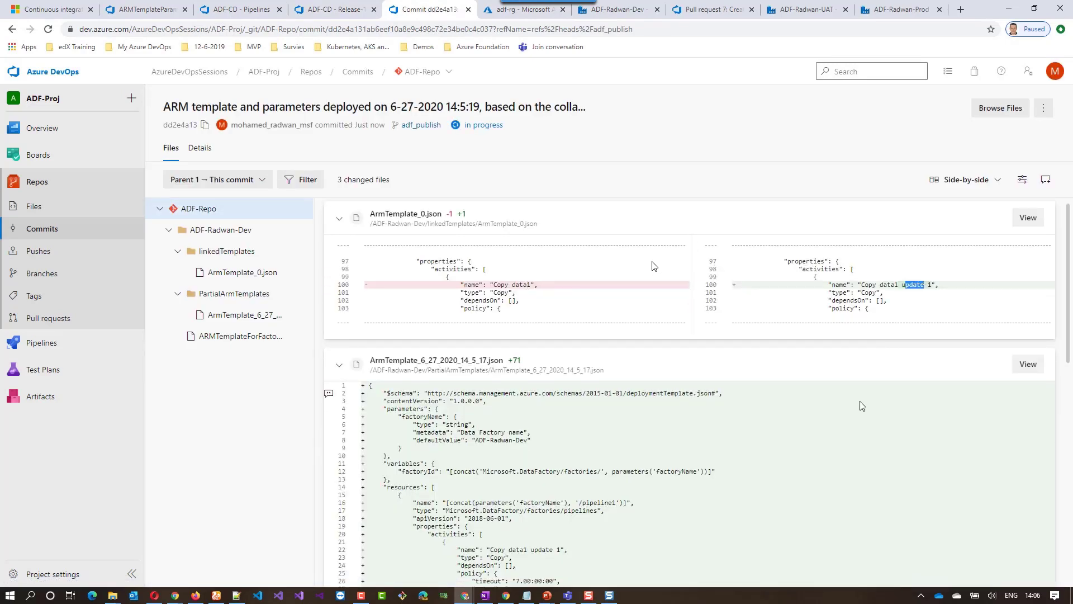
{"action": "scroll", "coordinate": [861, 398], "scroll_direction": "down", "scroll_amount": 3}
{"action": "scroll", "coordinate": [853, 397], "scroll_direction": "up", "scroll_amount": 3}
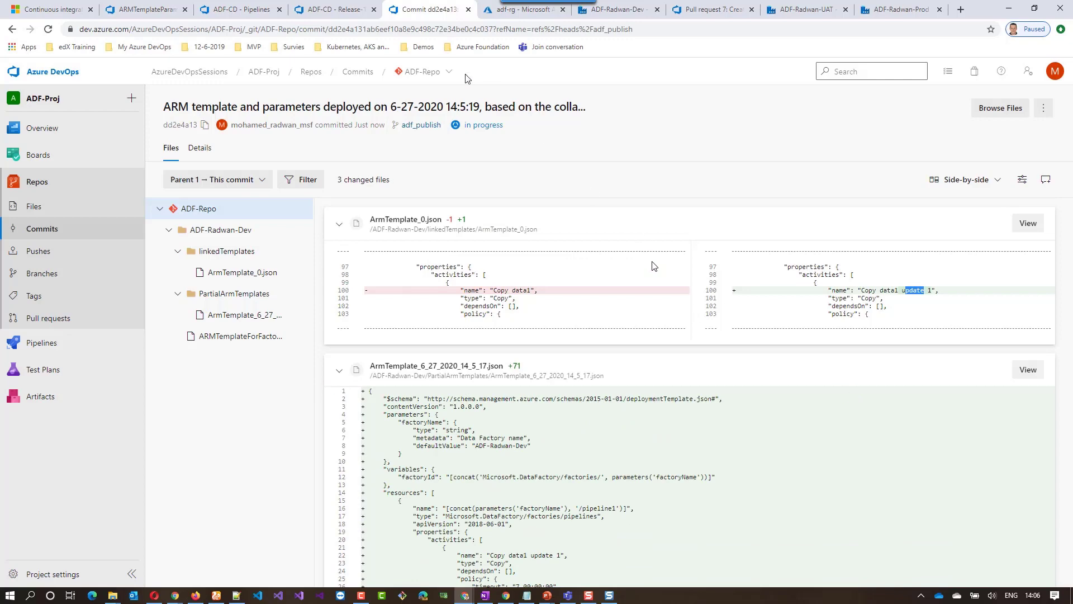
{"action": "left_click", "coordinate": [12, 29]}
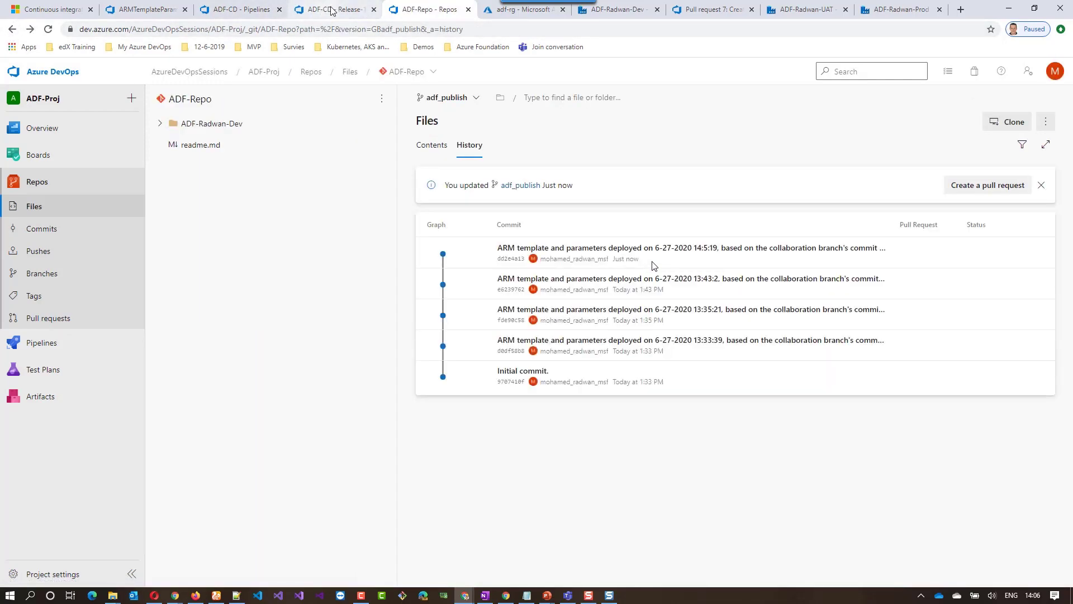
{"action": "left_click", "coordinate": [331, 10]}
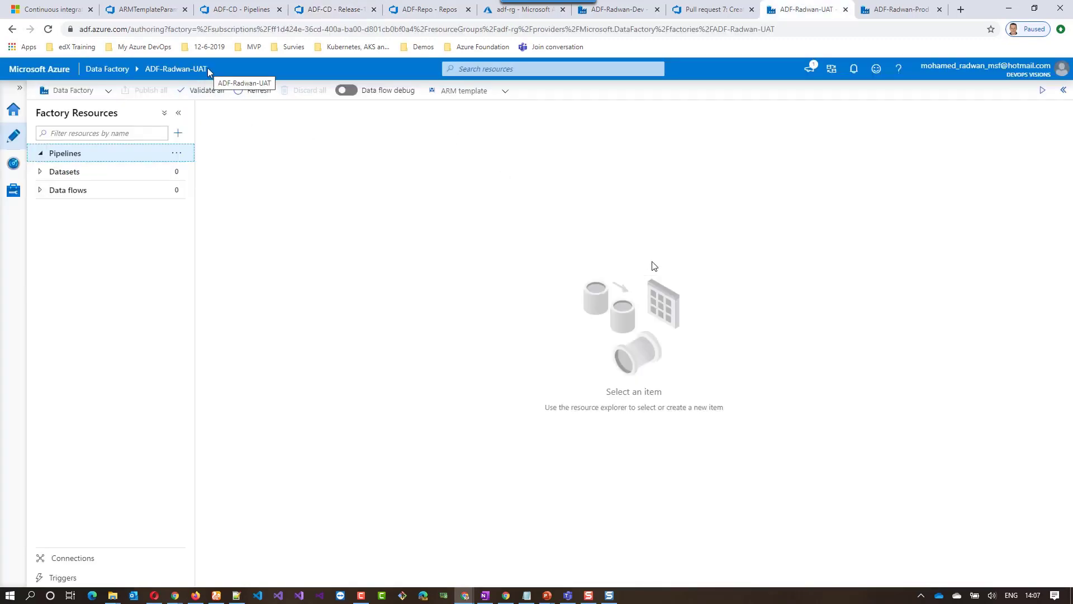
Step: Reload the ADF-Radwan-UAT data factory and inspect pipeline1's copy activity and the Binary1 and Binary2 datasets
{"action": "left_click", "coordinate": [48, 29]}
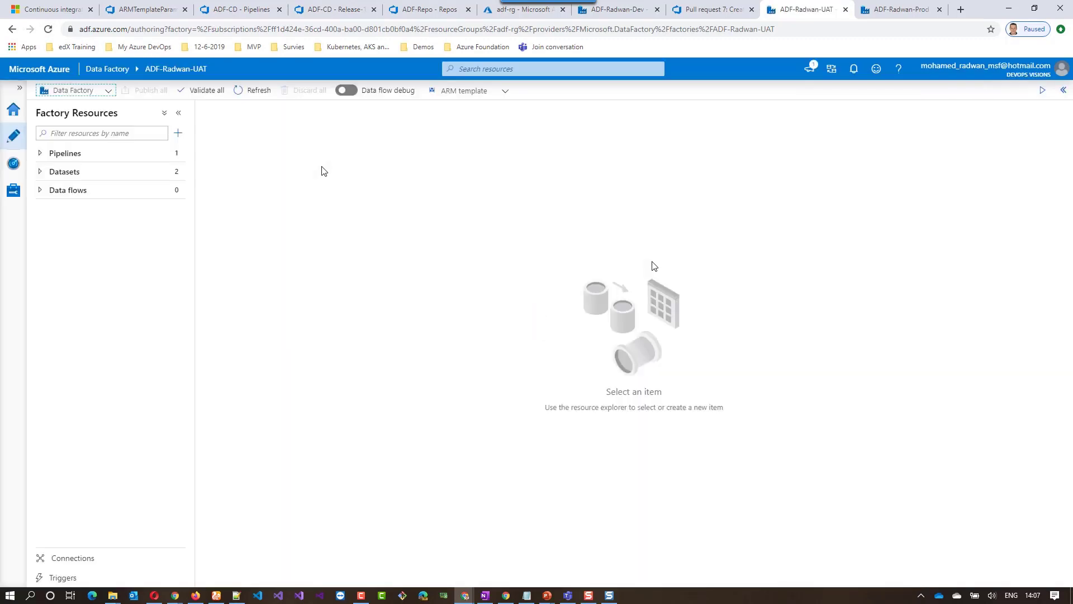
{"action": "left_click", "coordinate": [39, 154]}
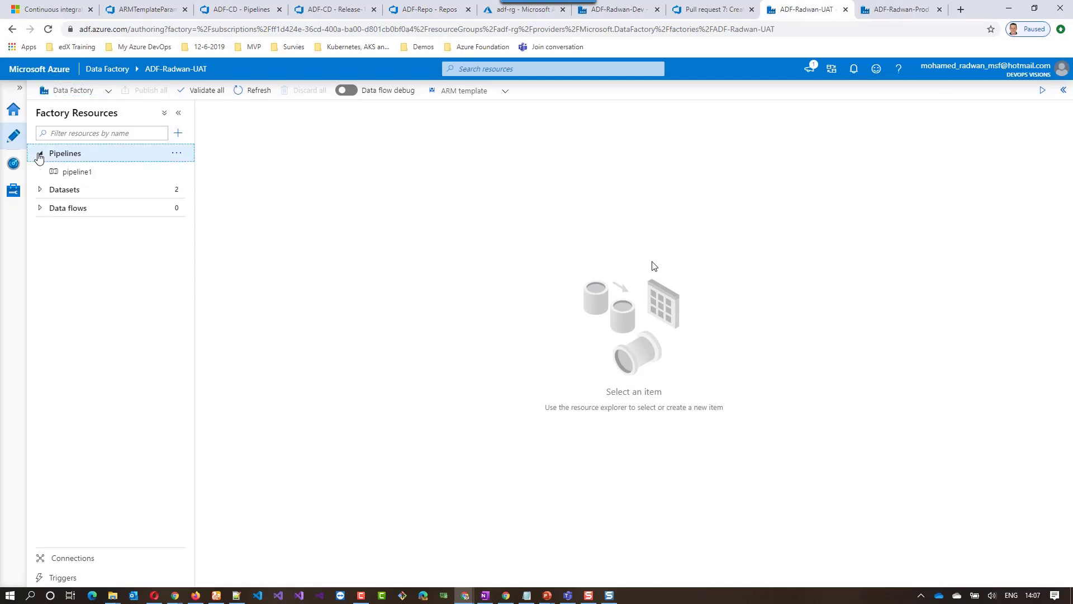
{"action": "left_click", "coordinate": [80, 176]}
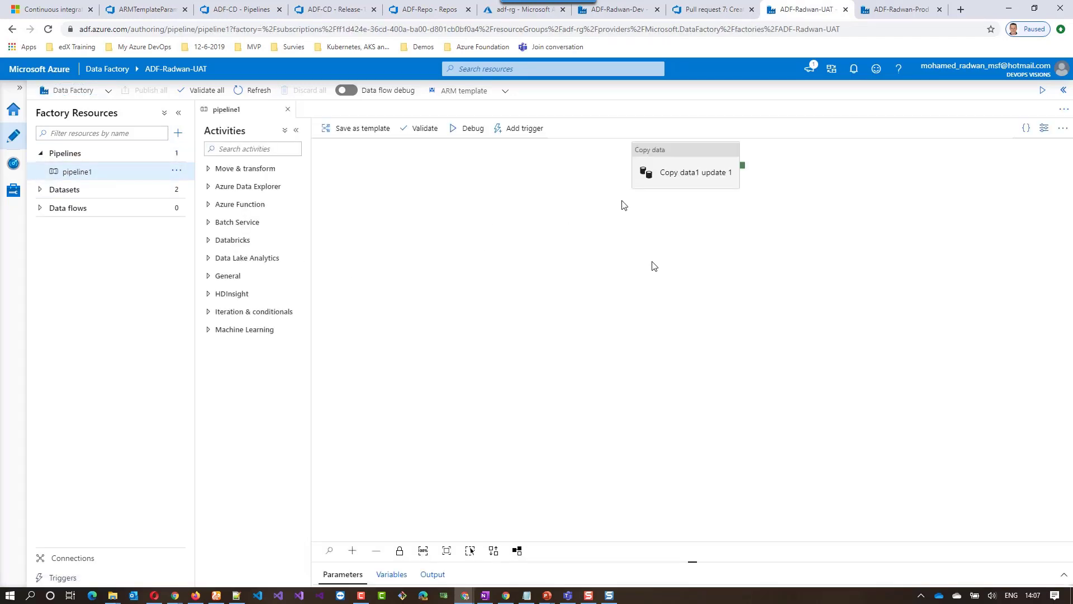
{"action": "left_click", "coordinate": [682, 162]}
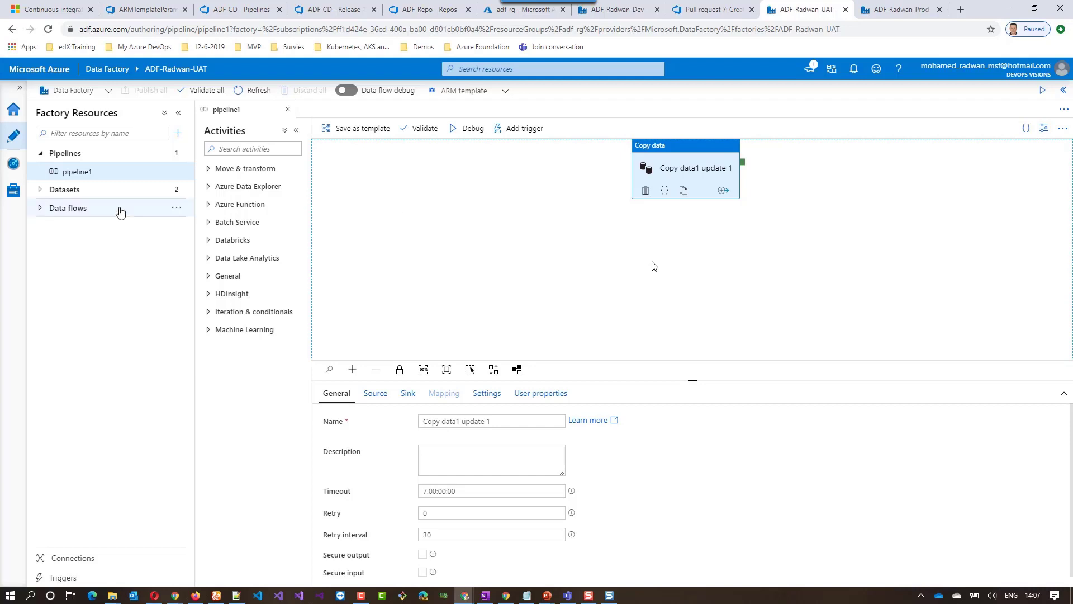
{"action": "left_click", "coordinate": [97, 191]}
{"action": "left_click", "coordinate": [90, 209]}
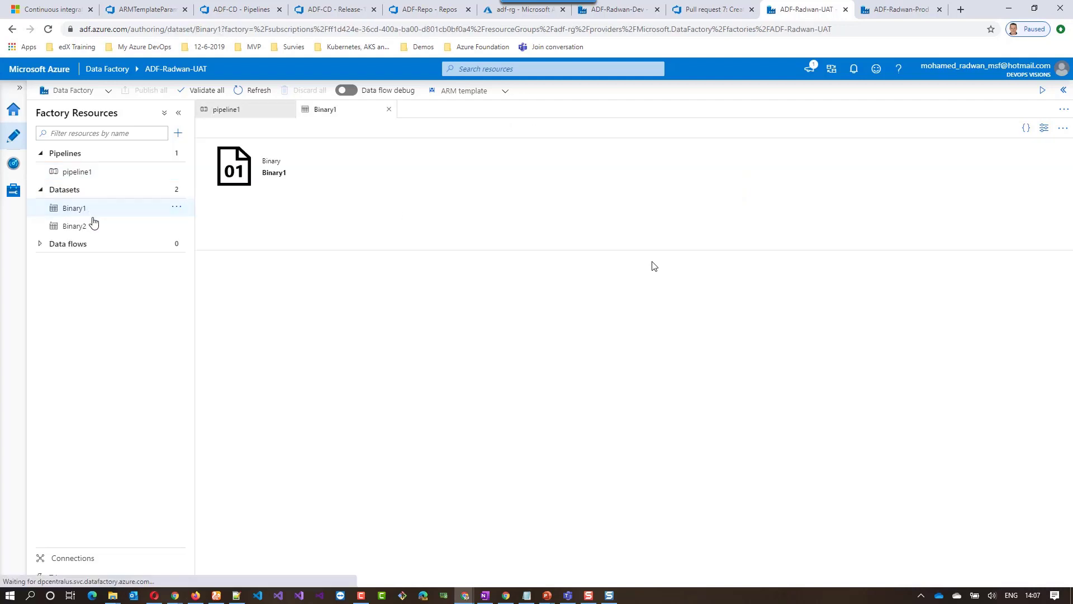
{"action": "left_click", "coordinate": [93, 223]}
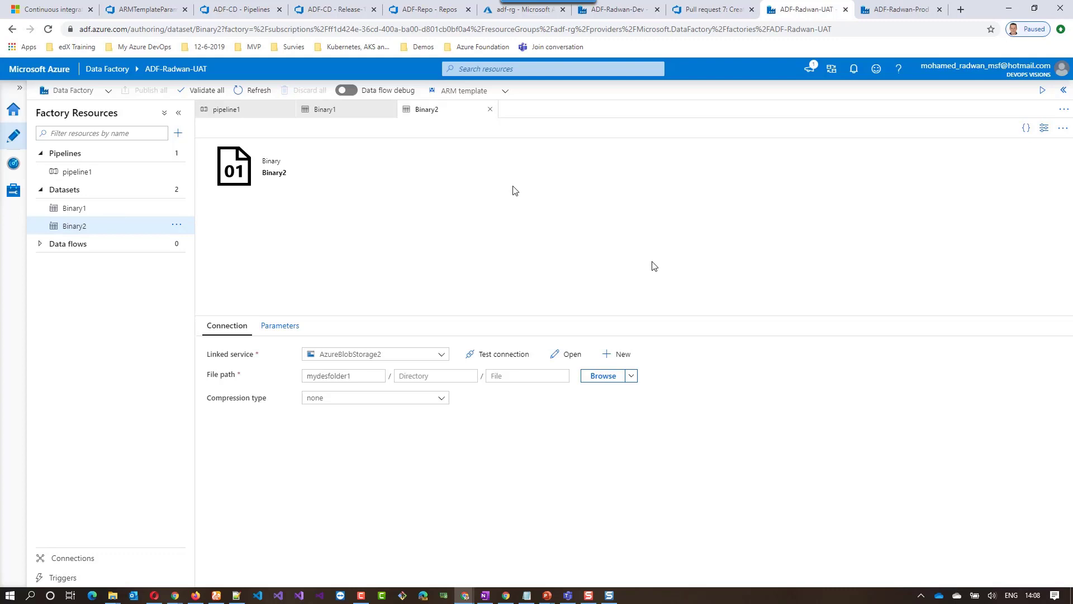
Step: Clone the UAT stage in the ADF-CD release pipeline and name the copy Prod
{"action": "left_click", "coordinate": [321, 10]}
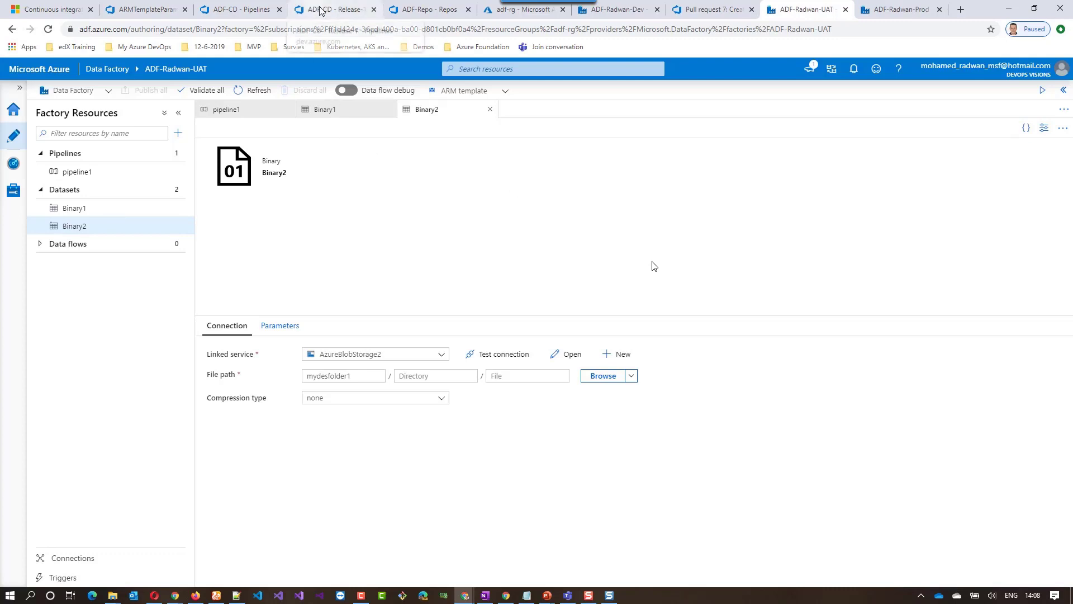
{"action": "left_click", "coordinate": [261, 11]}
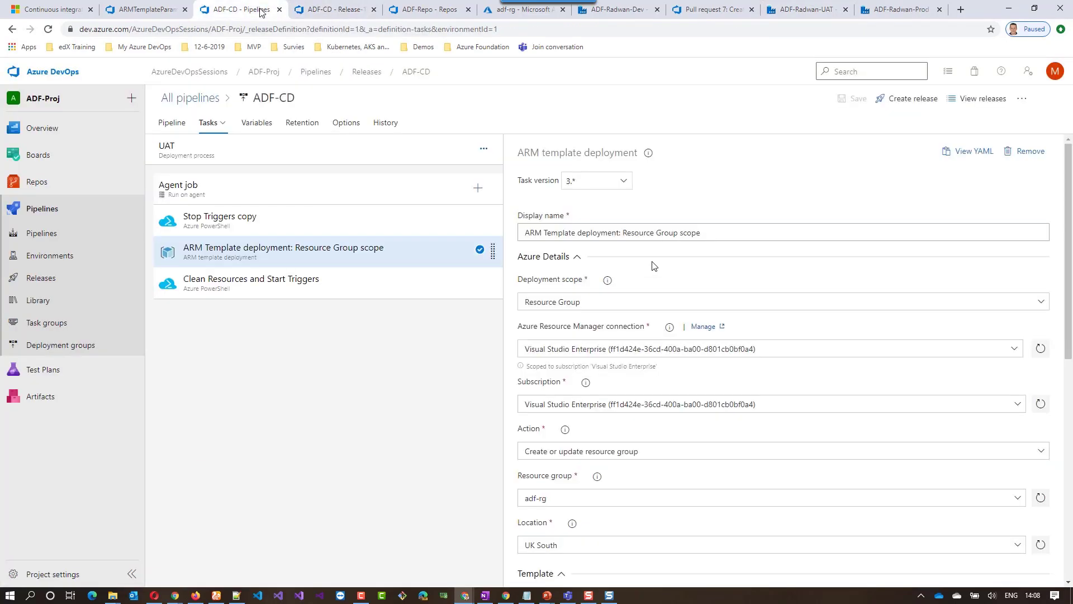
{"action": "left_click", "coordinate": [178, 126]}
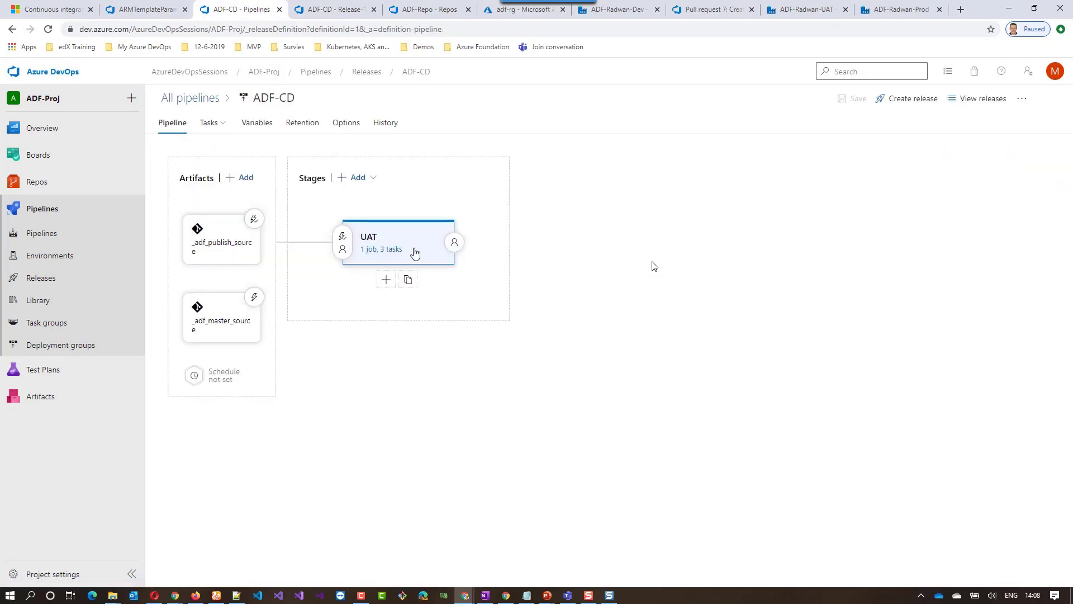
{"action": "left_click", "coordinate": [417, 282]}
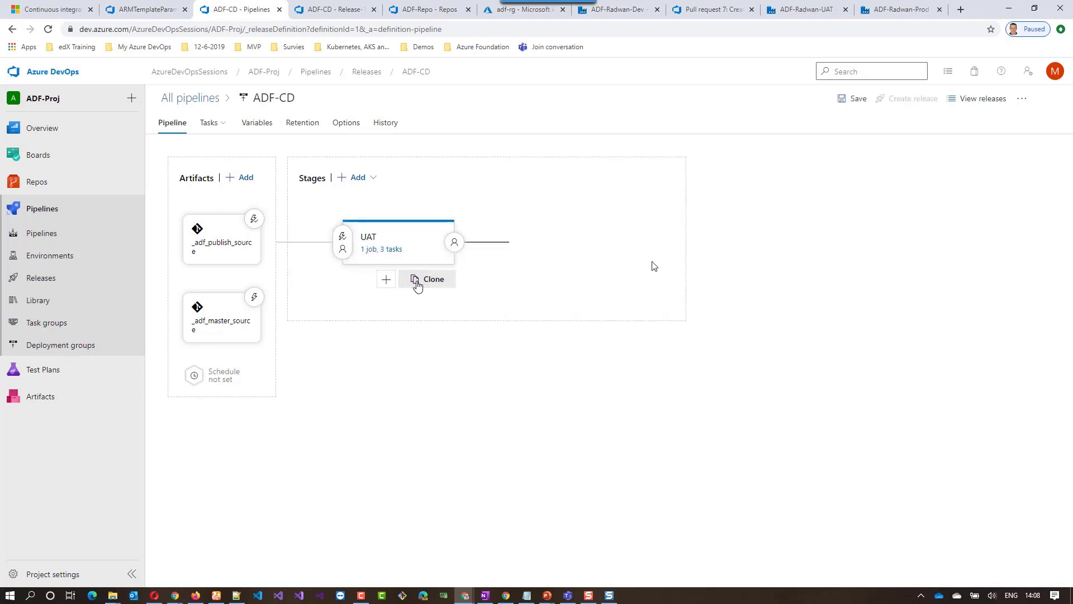
{"action": "left_click", "coordinate": [581, 240]}
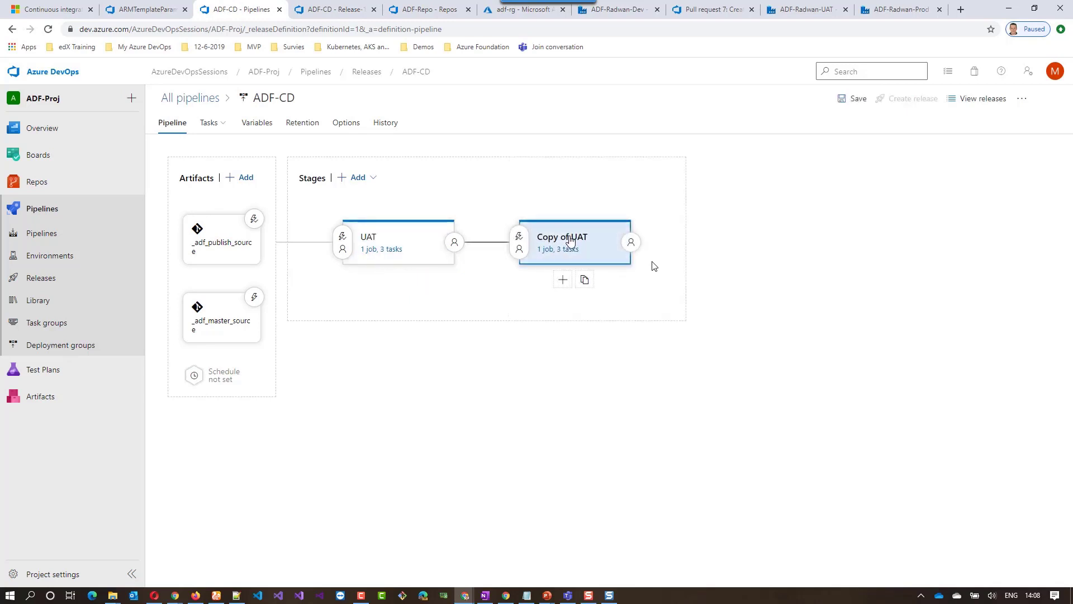
{"action": "double_click", "coordinate": [787, 246]}
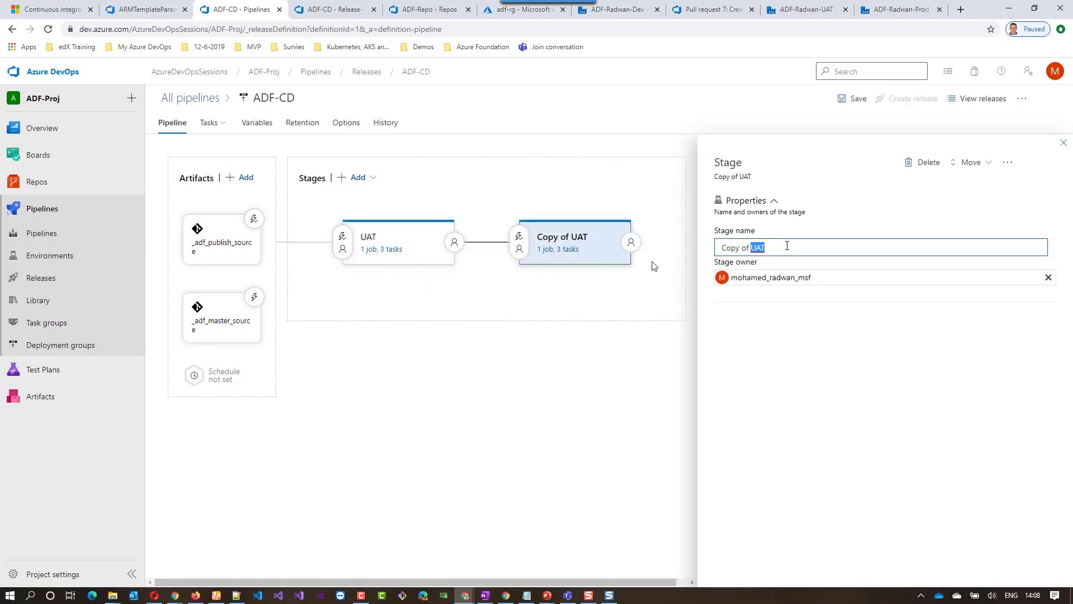
{"action": "key", "text": "ctrl+a"}
{"action": "type", "text": "Prod"}
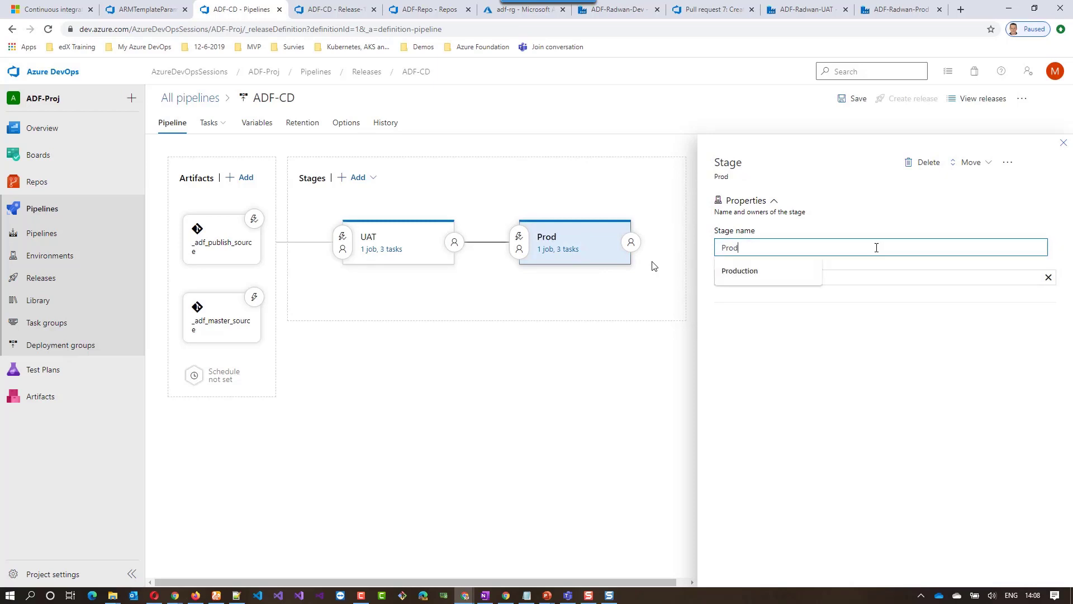
{"action": "left_click", "coordinate": [1063, 142]}
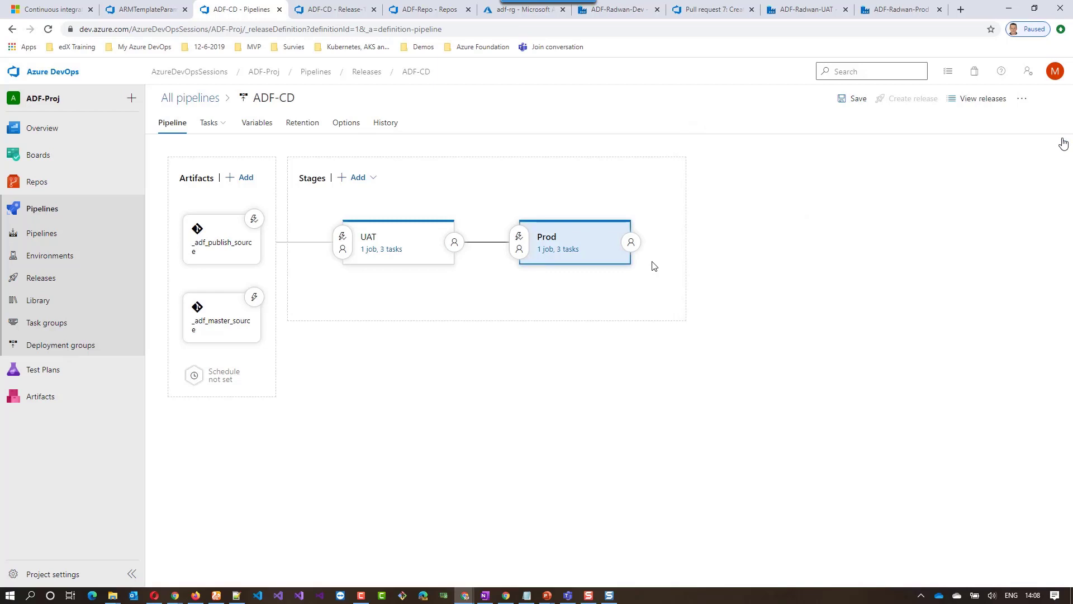
Step: Set the DataFactoryName argument to "ADF-Radwan-Prod" in the Prod stage's Stop Triggers copy task
{"action": "left_click", "coordinate": [550, 246]}
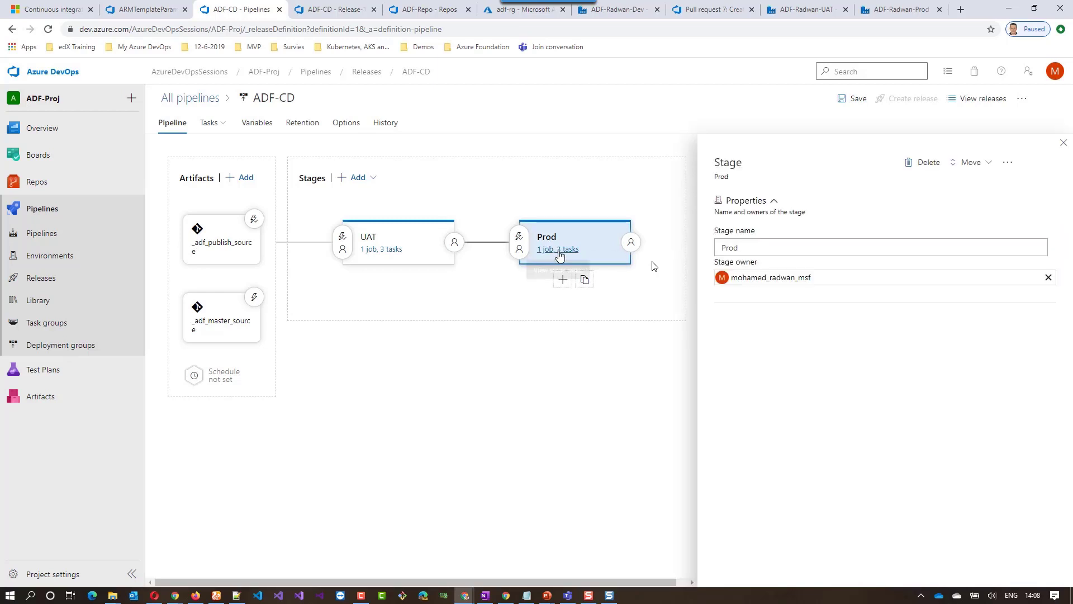
{"action": "left_click", "coordinate": [561, 250]}
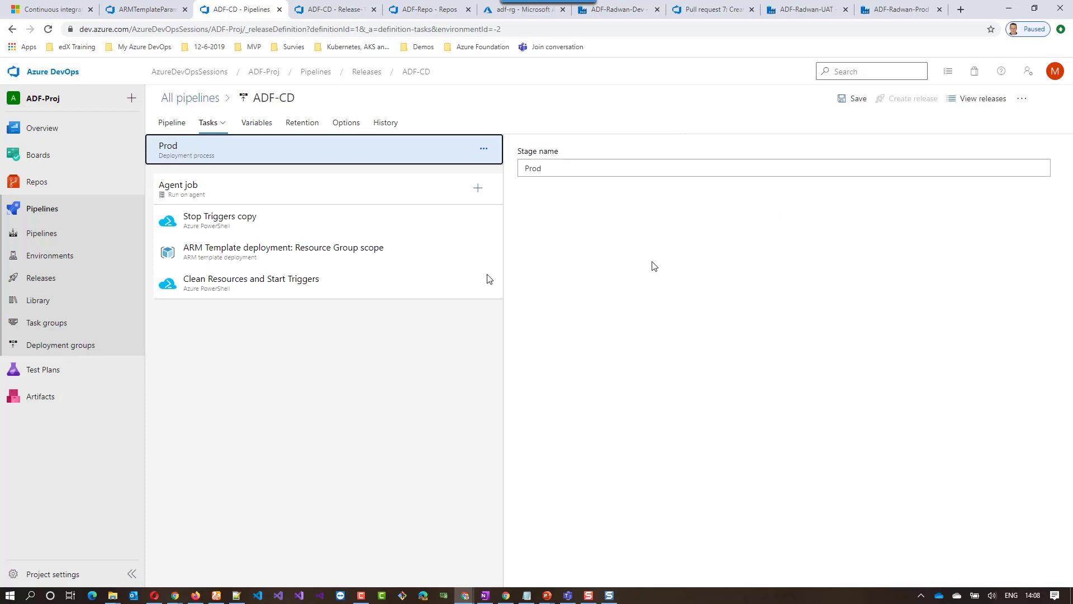
{"action": "left_click", "coordinate": [339, 234]}
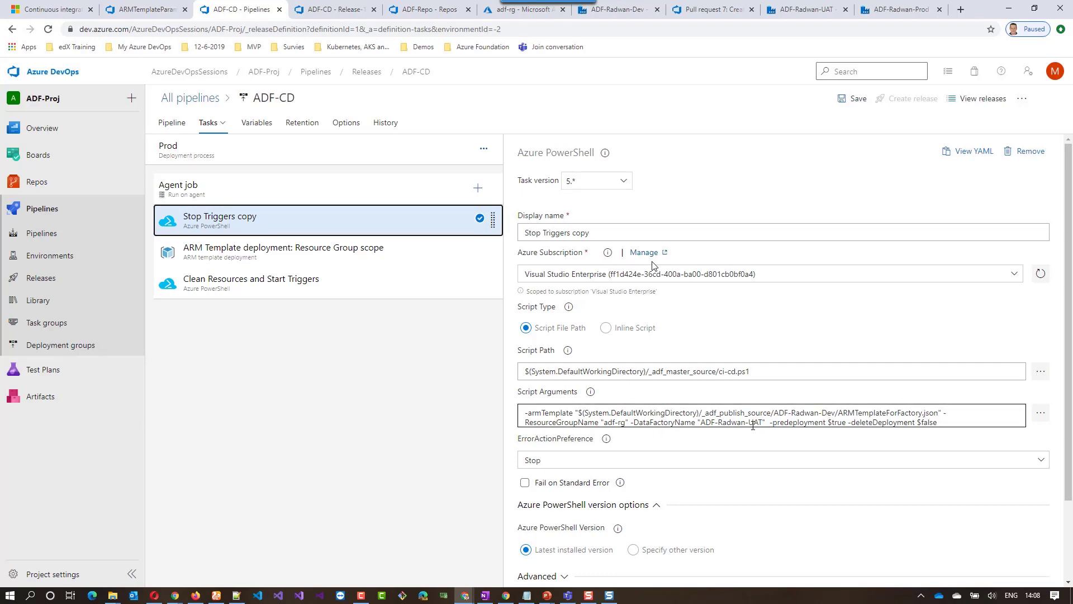
{"action": "left_click_drag", "start_coordinate": [749, 423], "coordinate": [761, 424]}
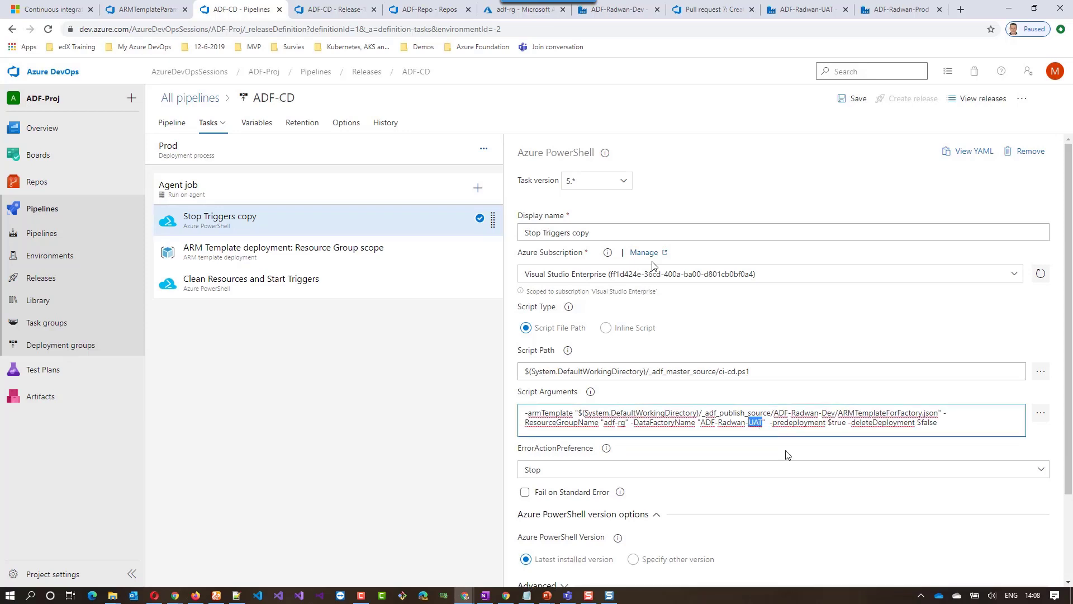
{"action": "type", "text": "p"}
{"action": "key", "text": "BackSpace"}
{"action": "type", "text": "Pro"}
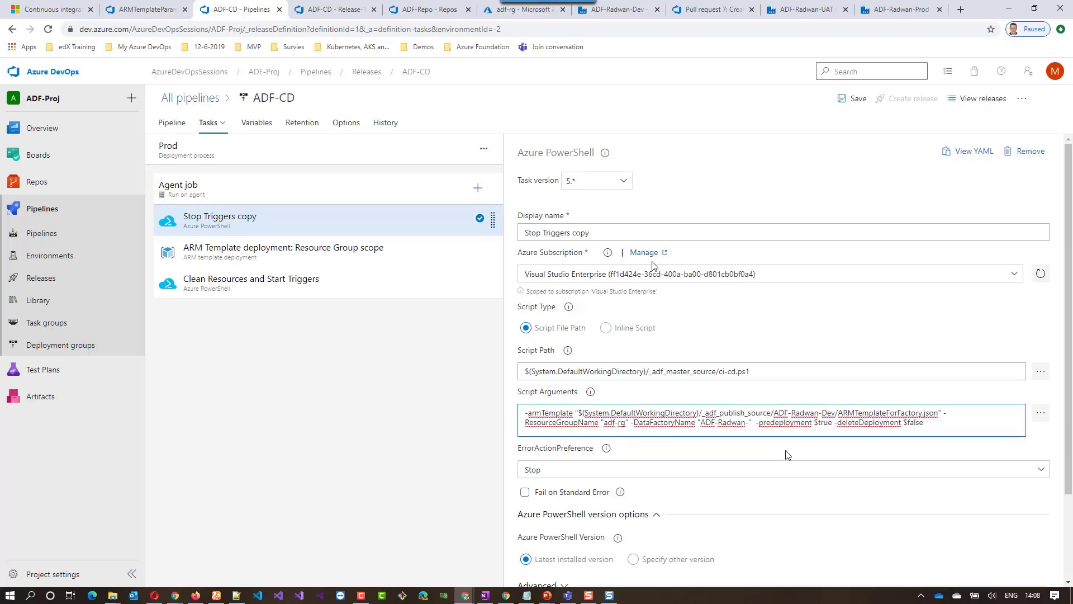
{"action": "type", "text": "d"}
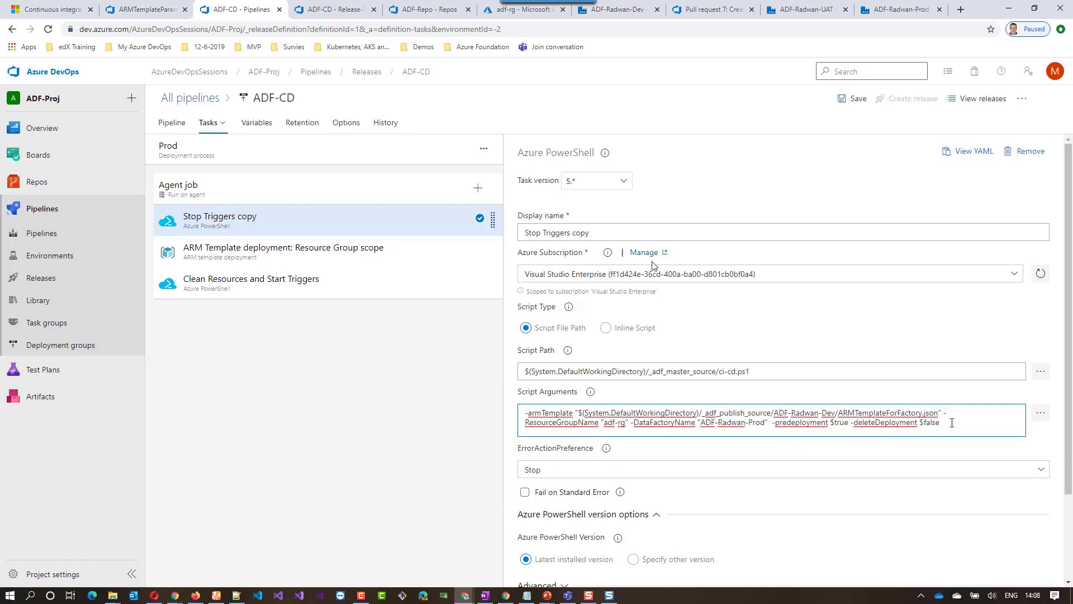
Step: Set factoryName to "ADF-Radwan-Prod" in the override template parameters of the Prod stage's ARM template deployment task
{"action": "left_click", "coordinate": [386, 252]}
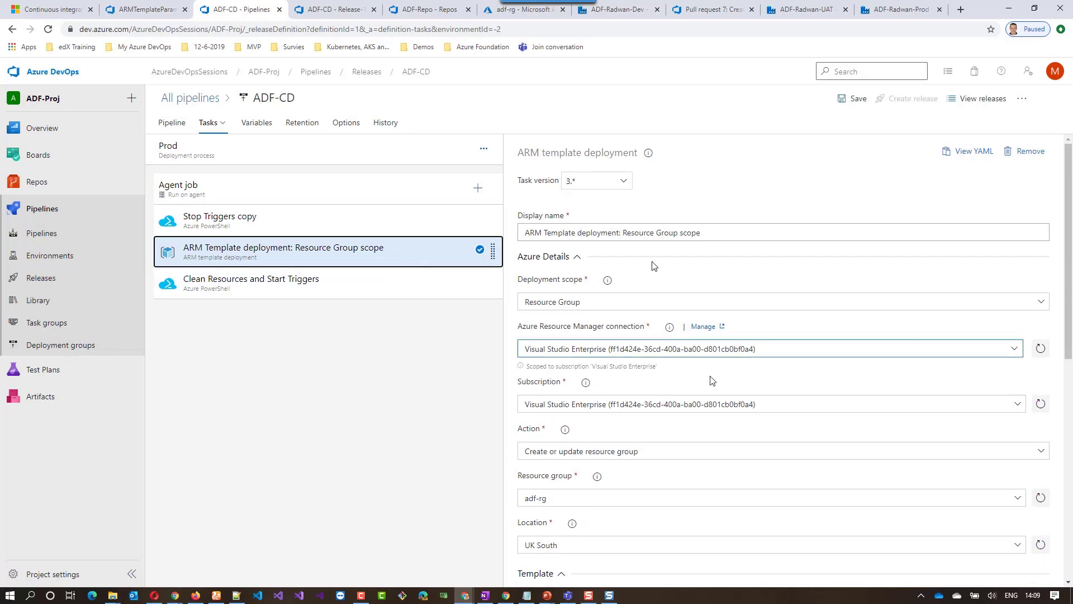
{"action": "scroll", "coordinate": [767, 391], "scroll_direction": "down", "scroll_amount": 2}
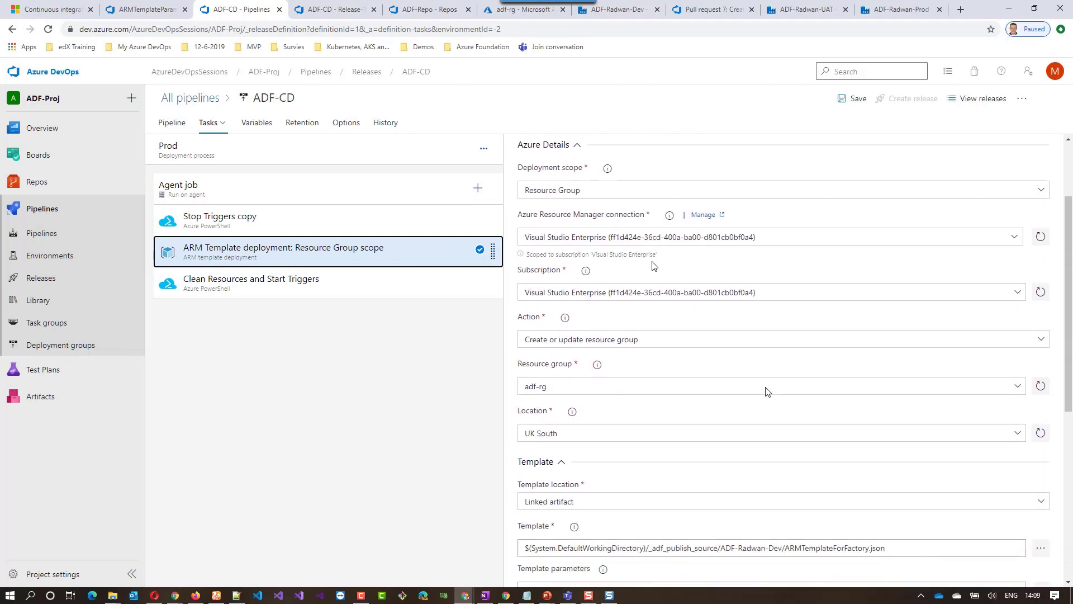
{"action": "scroll", "coordinate": [767, 391], "scroll_direction": "down", "scroll_amount": 3}
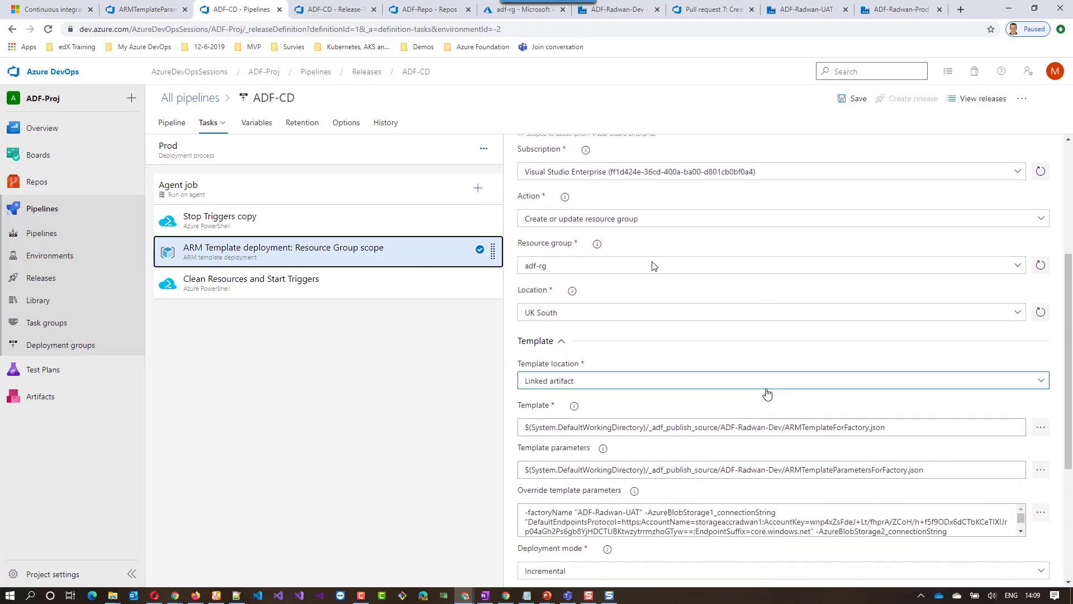
{"action": "left_click", "coordinate": [629, 465]}
{"action": "left_click_drag", "start_coordinate": [626, 465], "coordinate": [636, 465]}
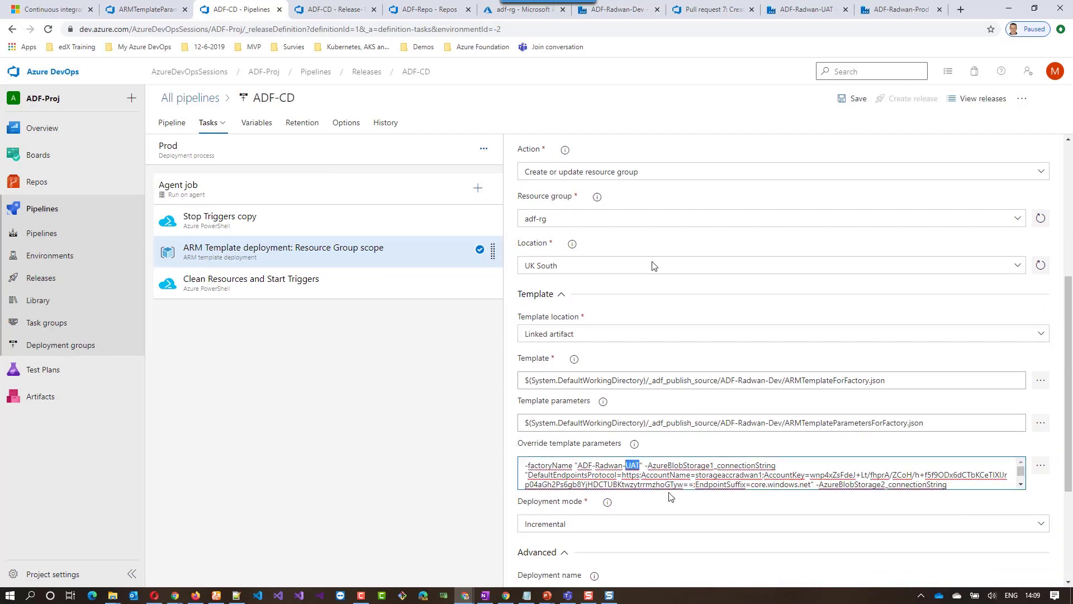
{"action": "type", "text": "Prod"}
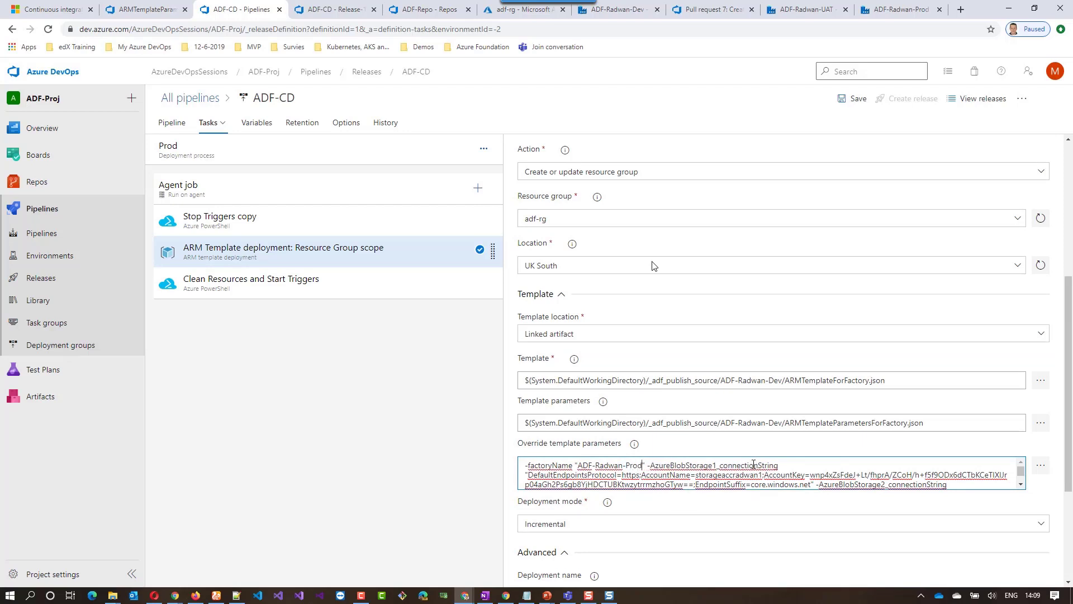
Step: Set the DataFactoryName script argument to "ADF-Radwan-Prod" in the Prod stage's Clean Resources and Start Triggers task
{"action": "left_click", "coordinate": [424, 288]}
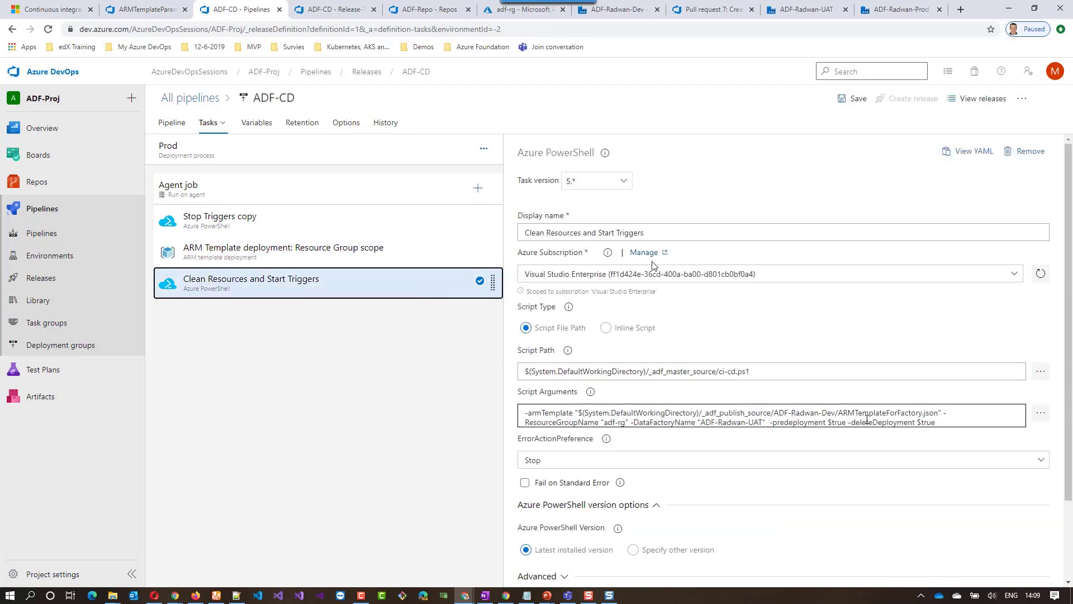
{"action": "left_click", "coordinate": [823, 413]}
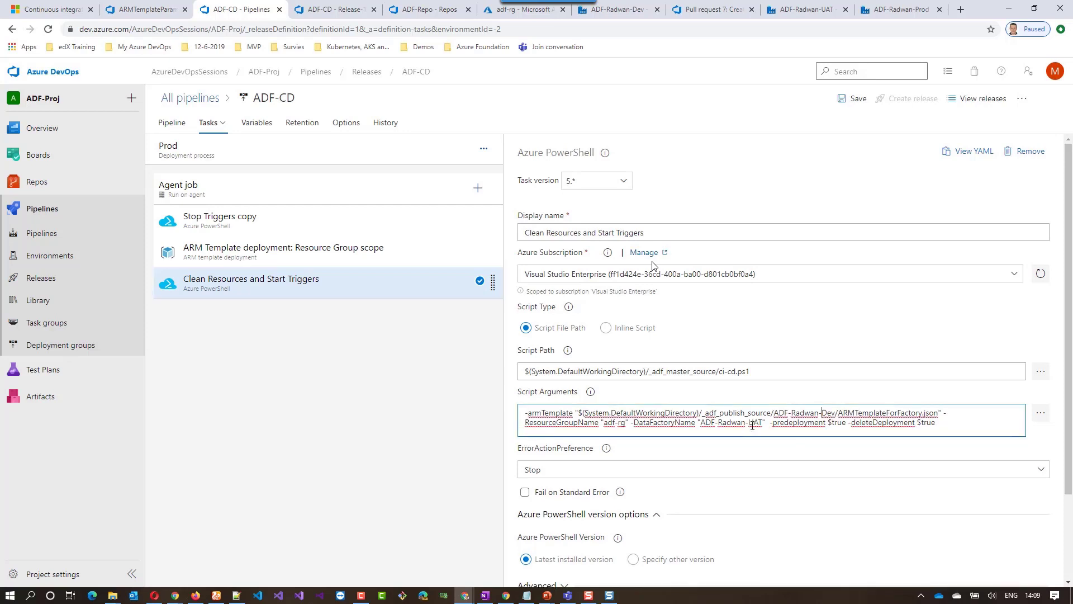
{"action": "left_click_drag", "start_coordinate": [749, 423], "coordinate": [761, 423]}
{"action": "type", "text": "Prod"}
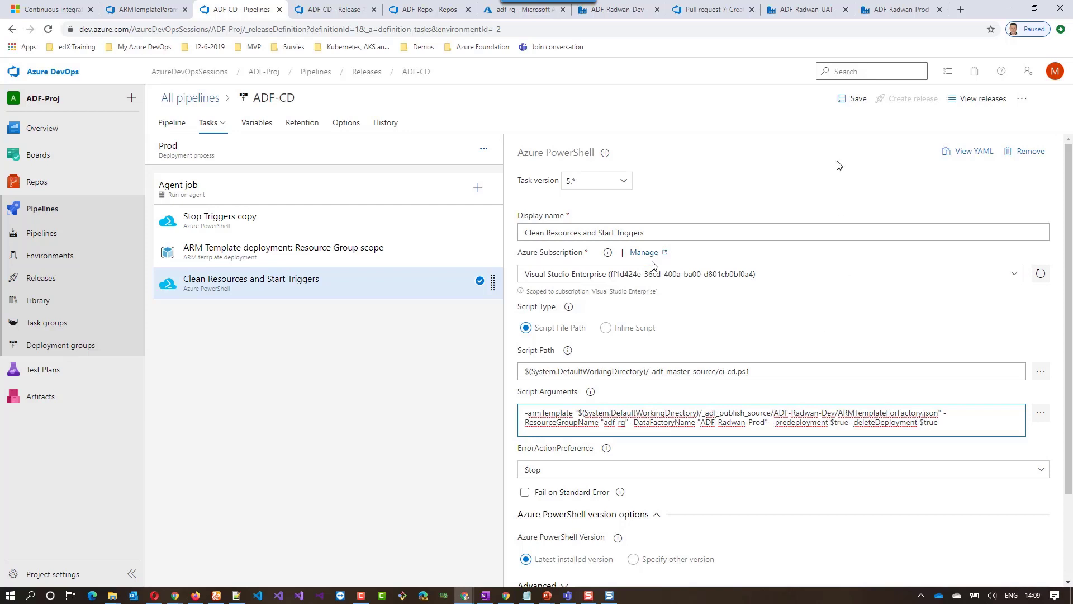
Step: Save the ADF-CD release pipeline, and switch to the ADF-Radwan-Prod data factory
{"action": "left_click", "coordinate": [844, 103]}
{"action": "left_click", "coordinate": [587, 367]}
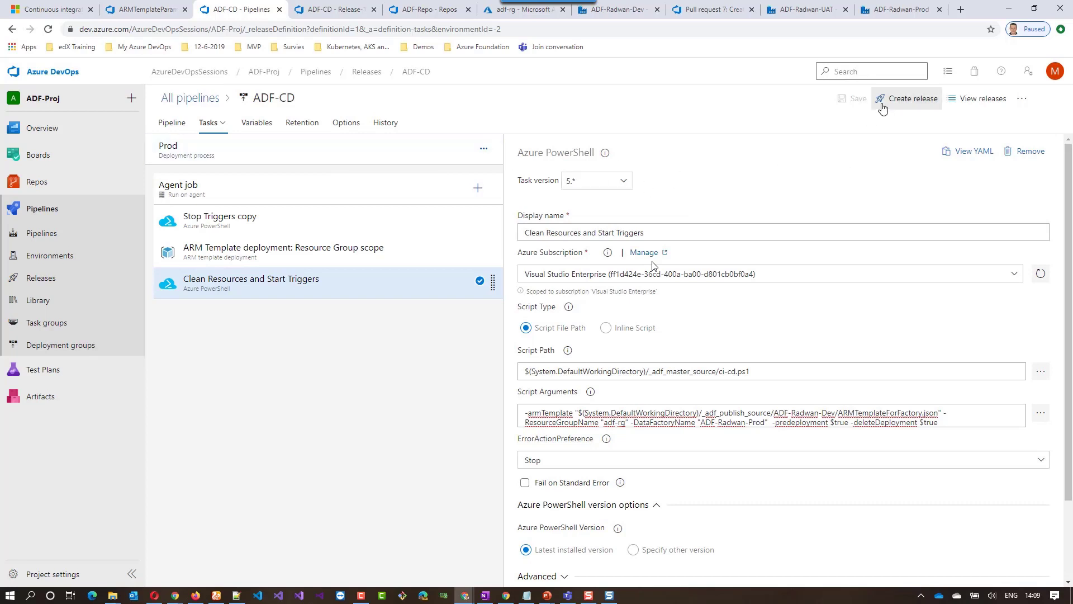
{"action": "left_click", "coordinate": [894, 9]}
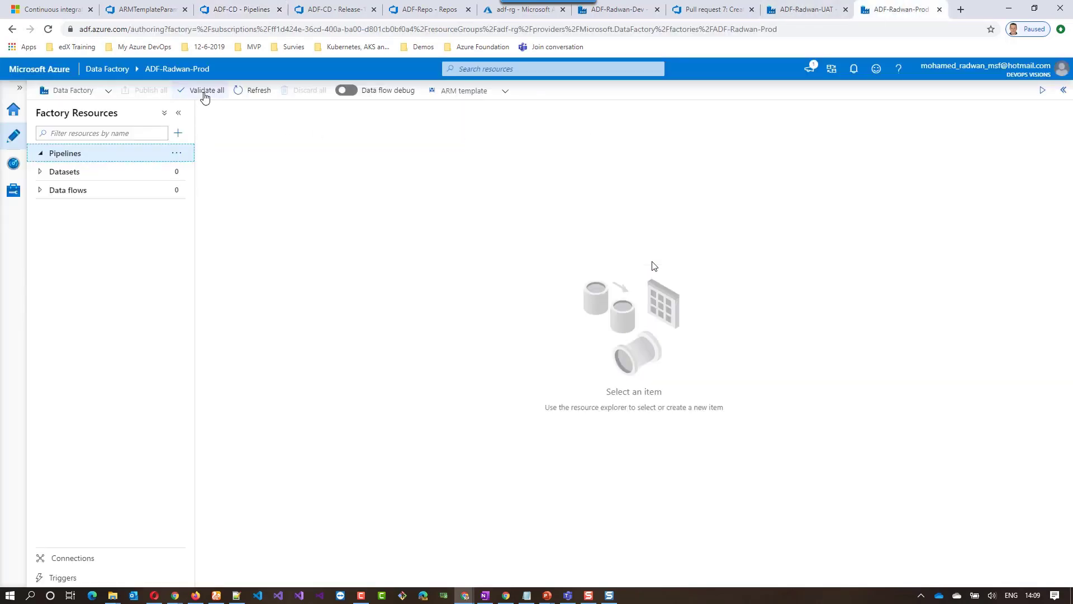
Step: Reload the ADF-Radwan-Prod data factory, and create a new release from the ADF-CD pipeline with its latest artifact versions
{"action": "left_click_drag", "start_coordinate": [194, 71], "coordinate": [209, 72]}
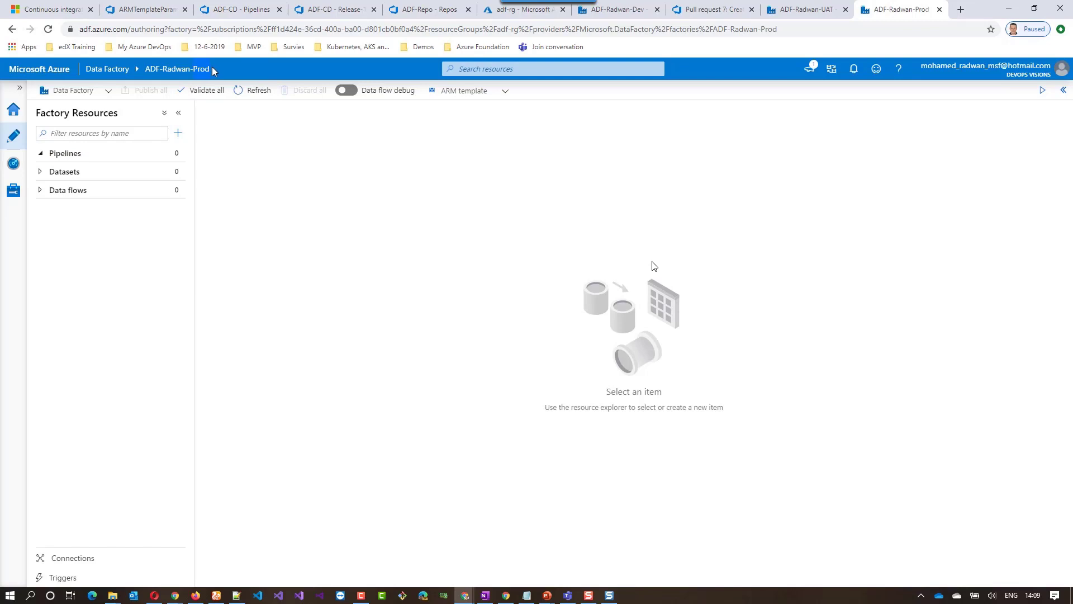
{"action": "key", "text": "F5"}
{"action": "left_click", "coordinate": [428, 9]}
{"action": "left_click", "coordinate": [268, 9]}
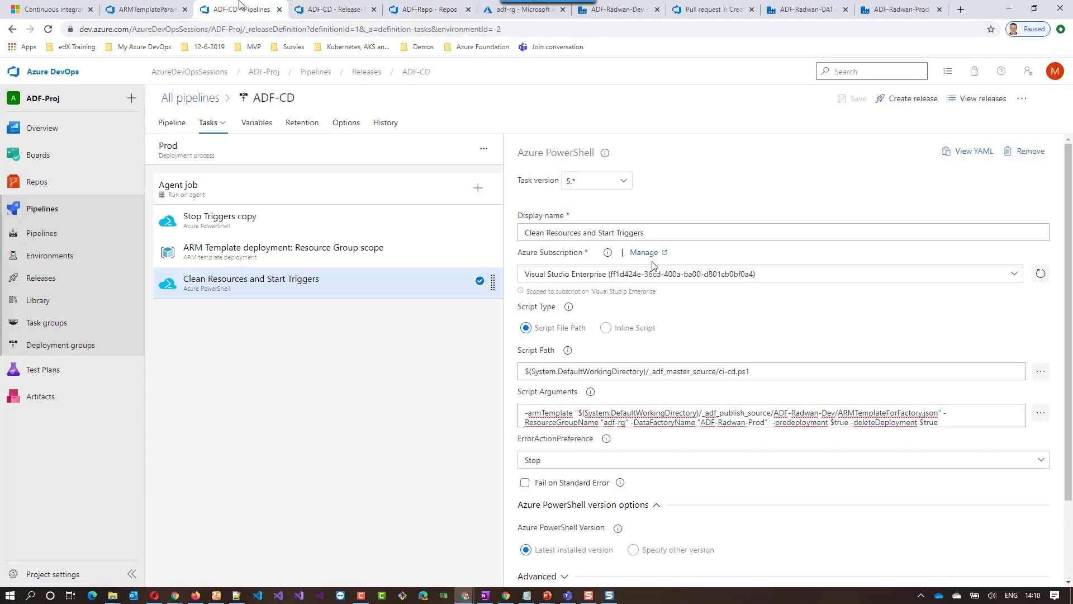
{"action": "left_click", "coordinate": [894, 106]}
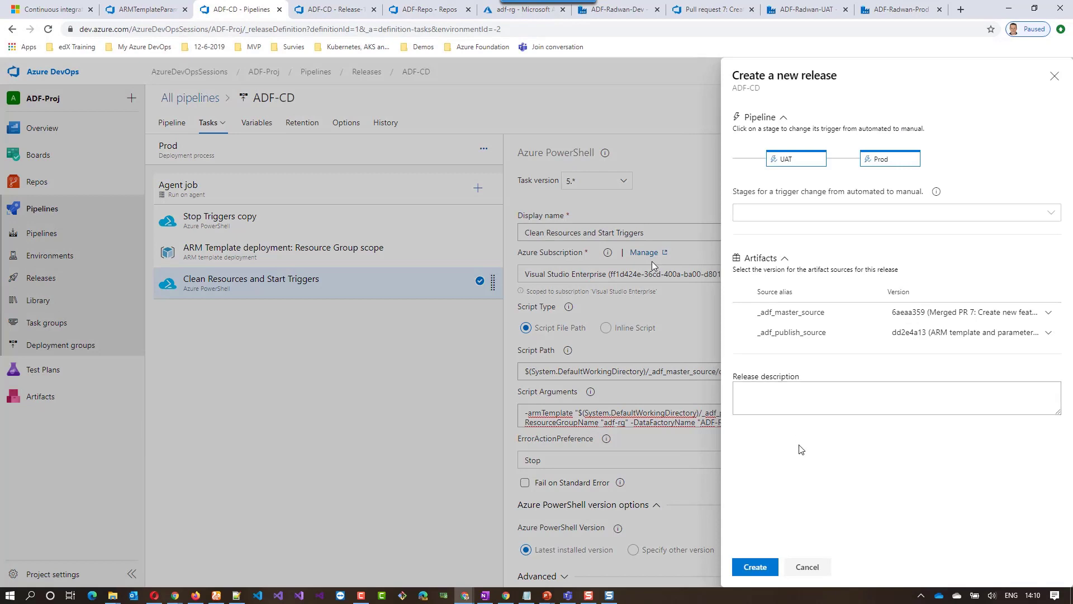
{"action": "left_click", "coordinate": [755, 568]}
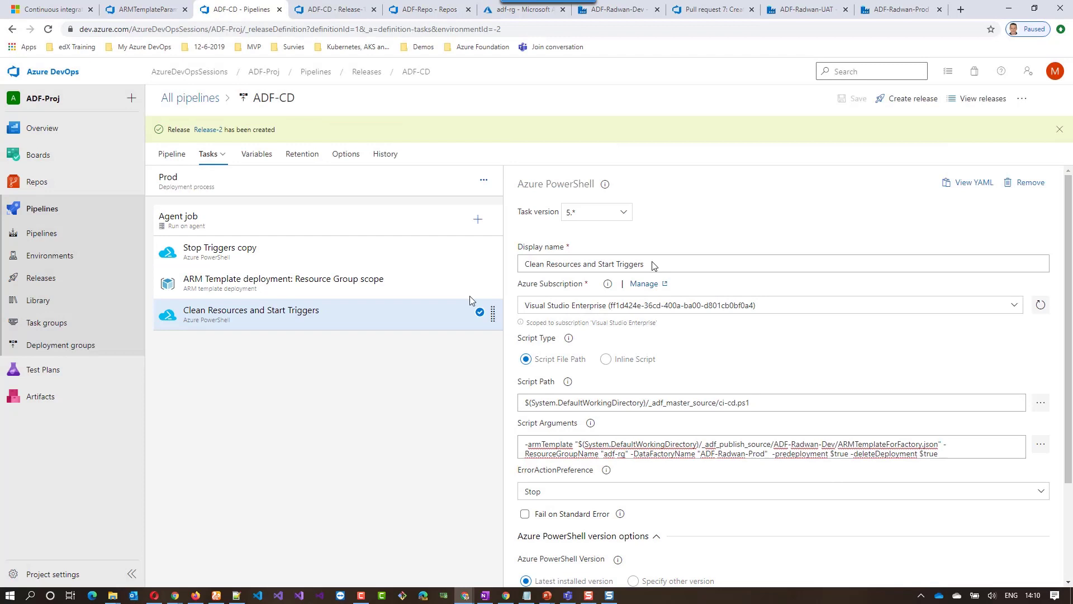
Step: Open Release-2, follow the Prod stage's deployment logs, and return to the release overview
{"action": "left_click", "coordinate": [208, 130]}
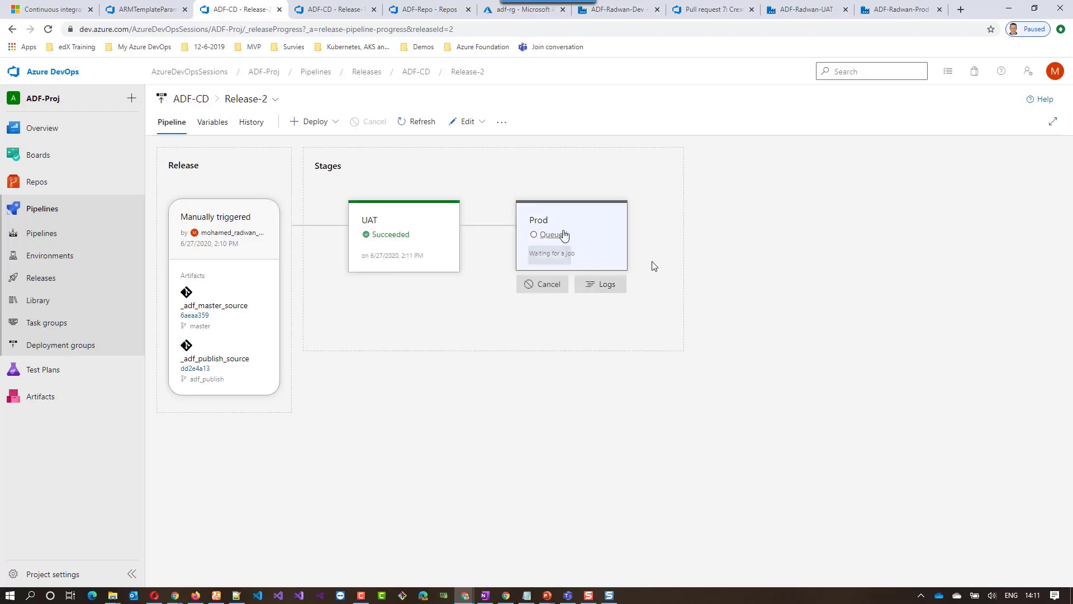
{"action": "left_click", "coordinate": [564, 235]}
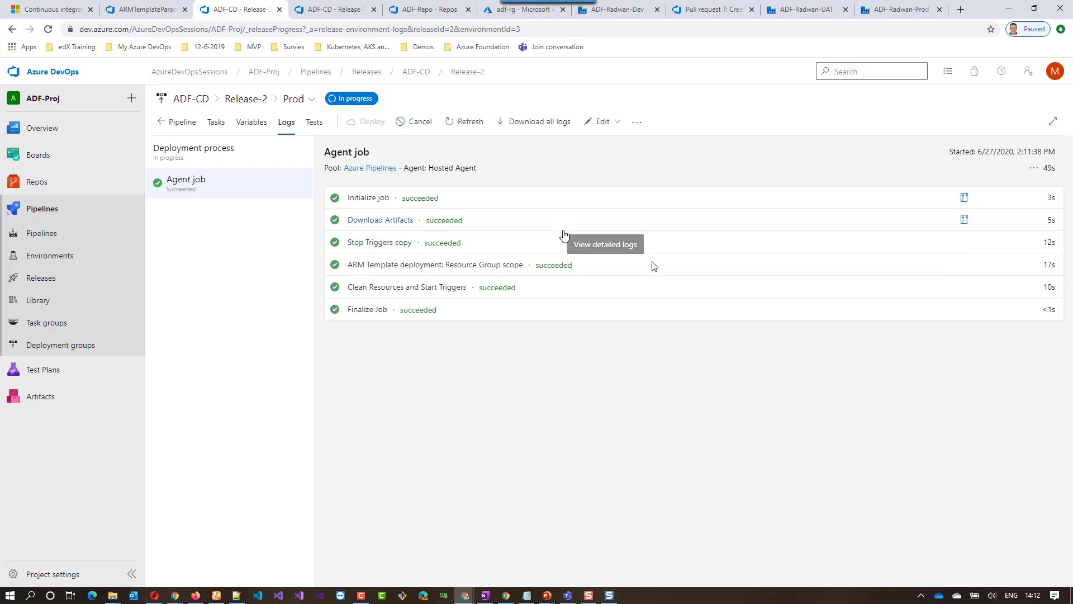
{"action": "left_click", "coordinate": [294, 101]}
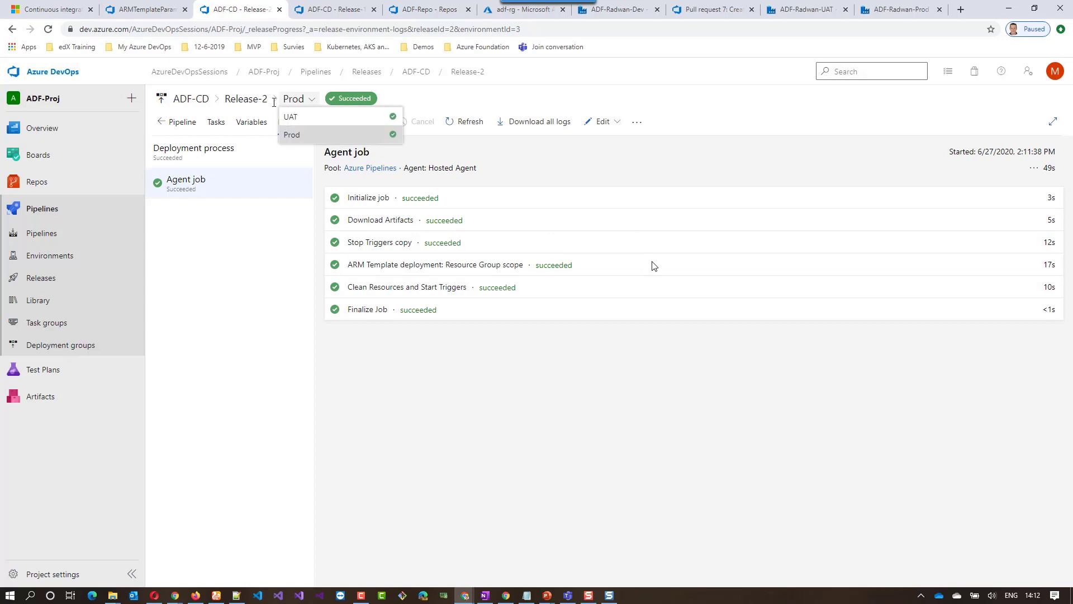
{"action": "left_click", "coordinate": [246, 99]}
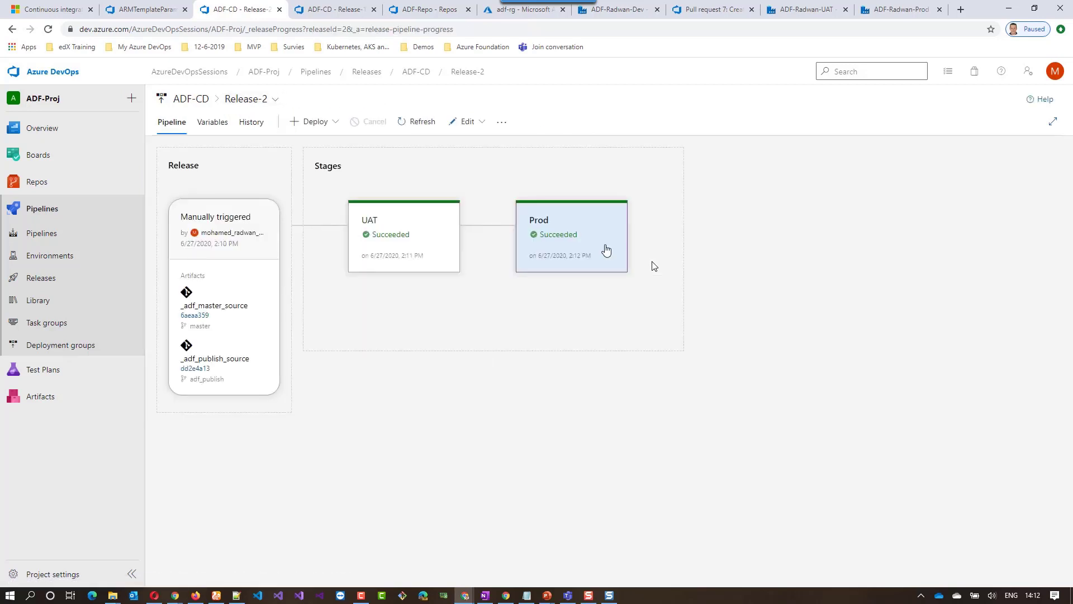
Step: Reload the ADF-Radwan-Prod data factory and inspect its deployed pipeline1 and datasets
{"action": "left_click", "coordinate": [883, 13]}
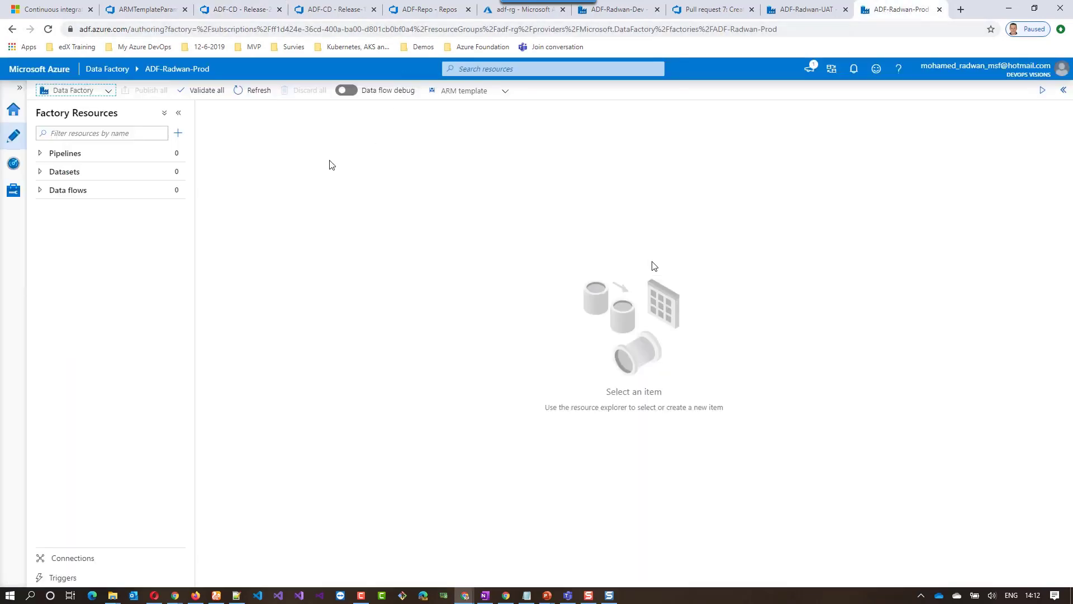
{"action": "left_click", "coordinate": [46, 30]}
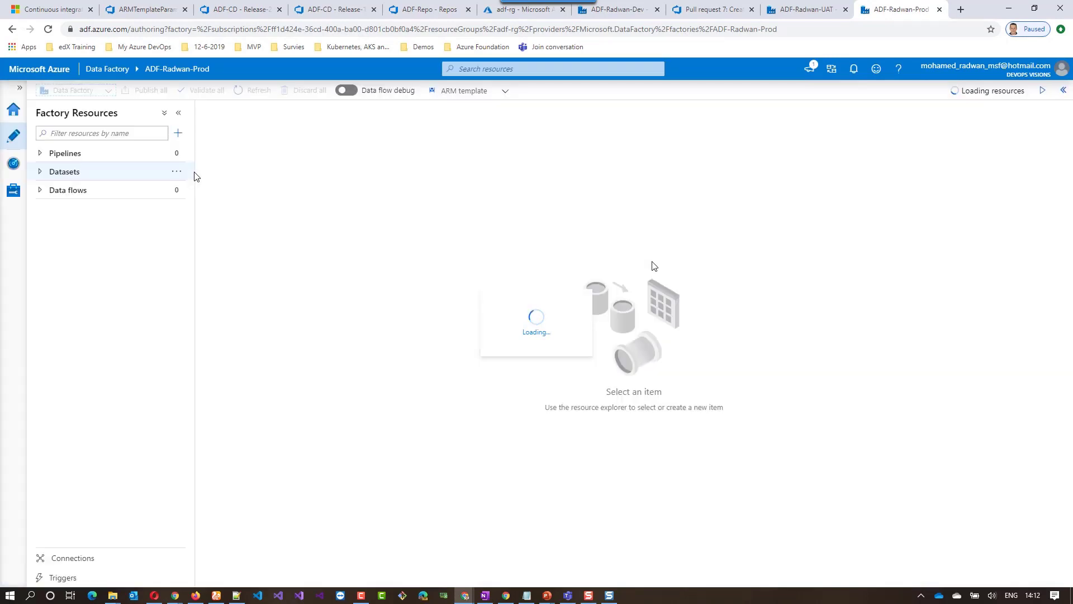
{"action": "left_click", "coordinate": [39, 154]}
{"action": "left_click", "coordinate": [72, 176]}
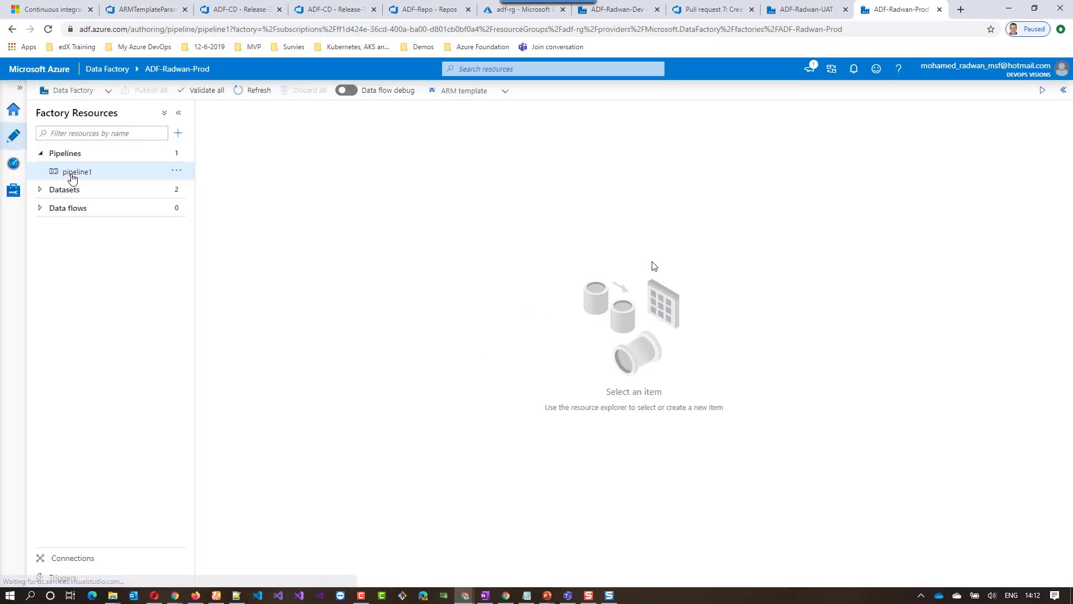
{"action": "left_click", "coordinate": [48, 195]}
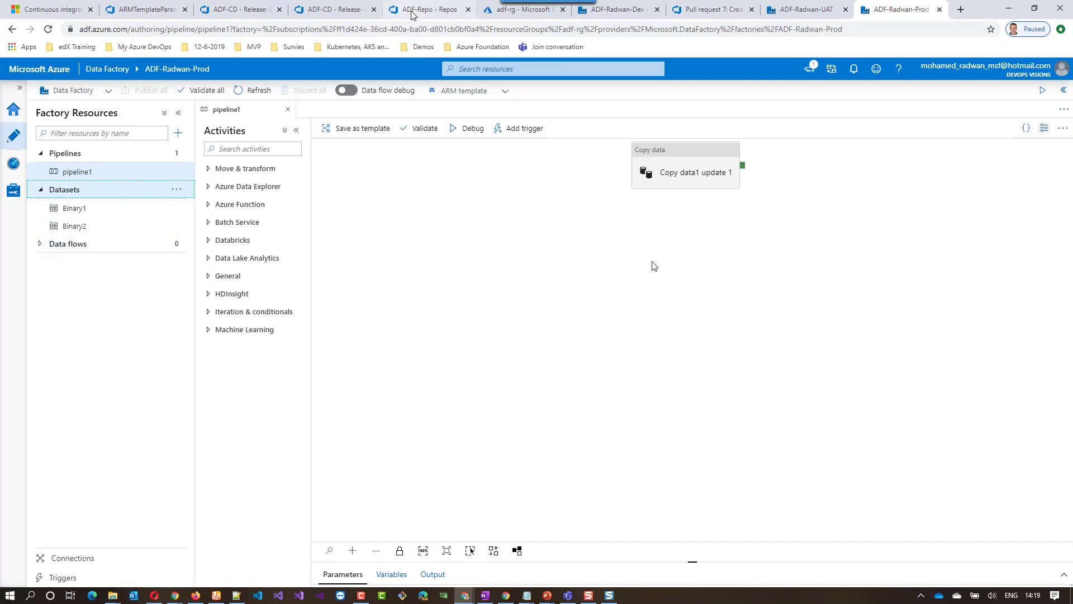
Step: Inspect the connection string parameters in ARMTemplateParametersForFactory.json on ADF-Repo's adf_publish branch
{"action": "left_click", "coordinate": [412, 14]}
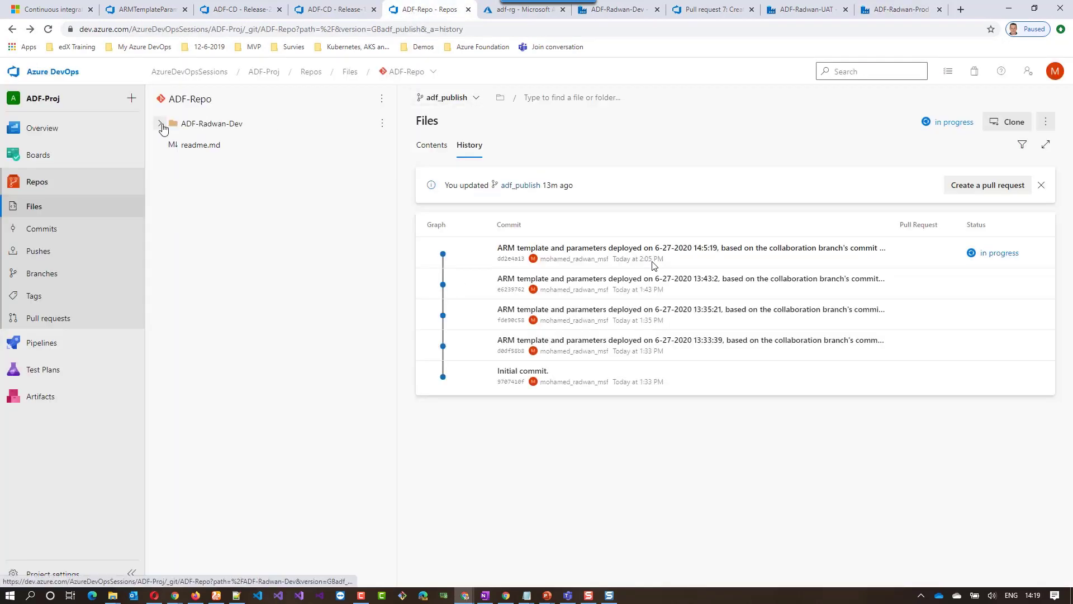
{"action": "left_click", "coordinate": [160, 123]}
{"action": "left_click", "coordinate": [237, 210]}
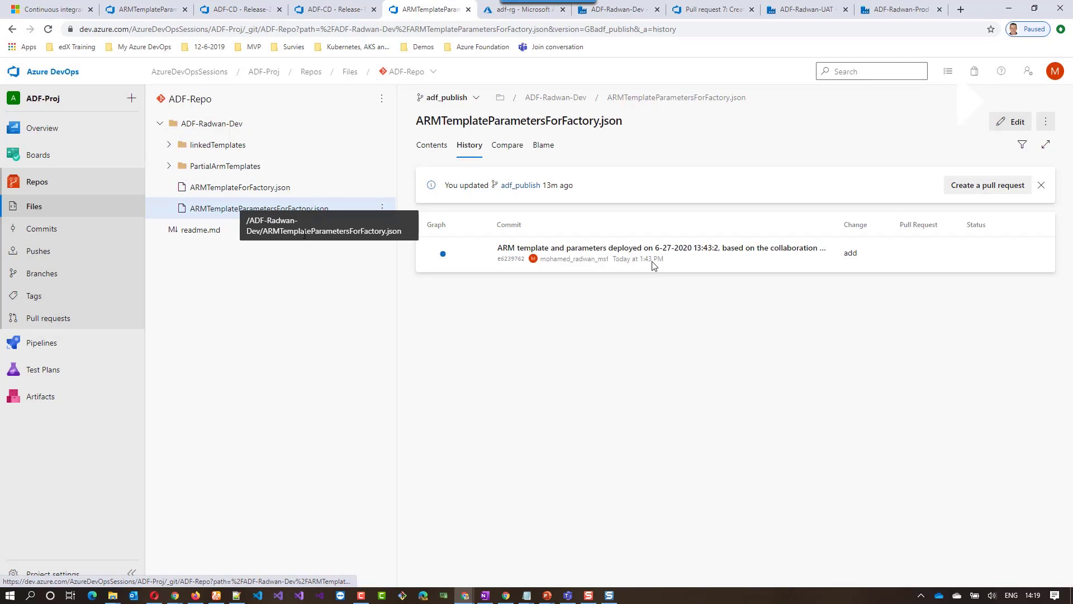
{"action": "left_click", "coordinate": [432, 146]}
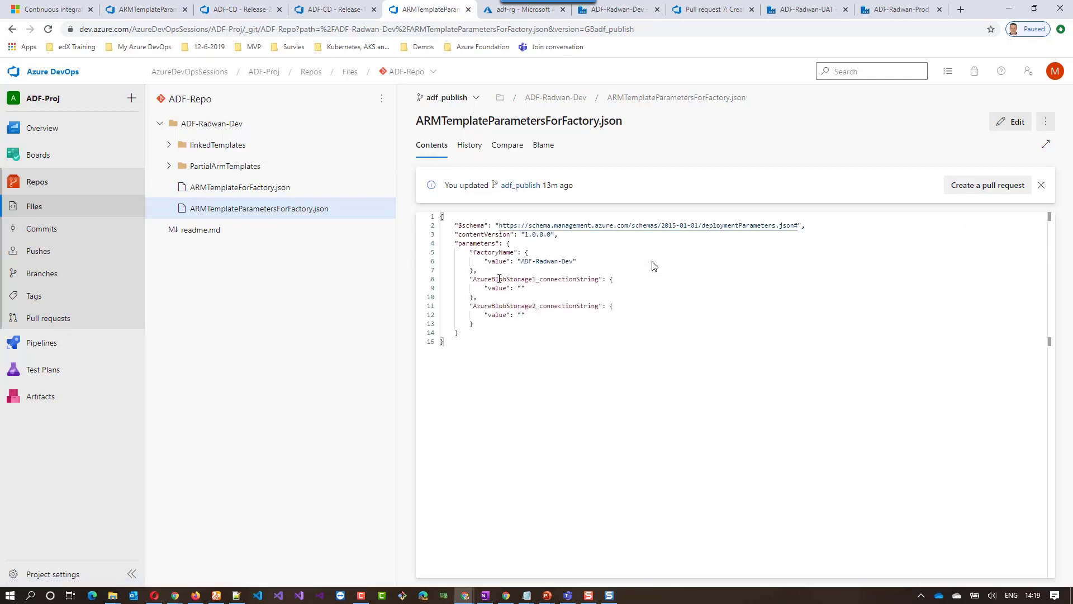
{"action": "left_click_drag", "start_coordinate": [470, 279], "coordinate": [593, 279]}
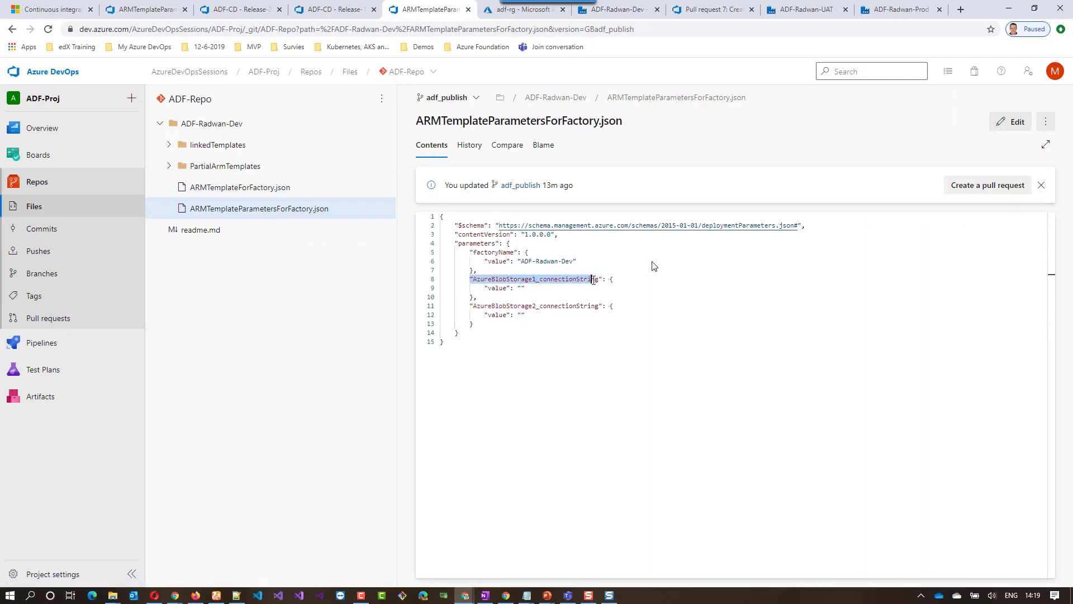
Step: Examine the AzureBlobStorage1_connectionString parameter's type in ARMTemplateForFactory.json
{"action": "left_click", "coordinate": [289, 192]}
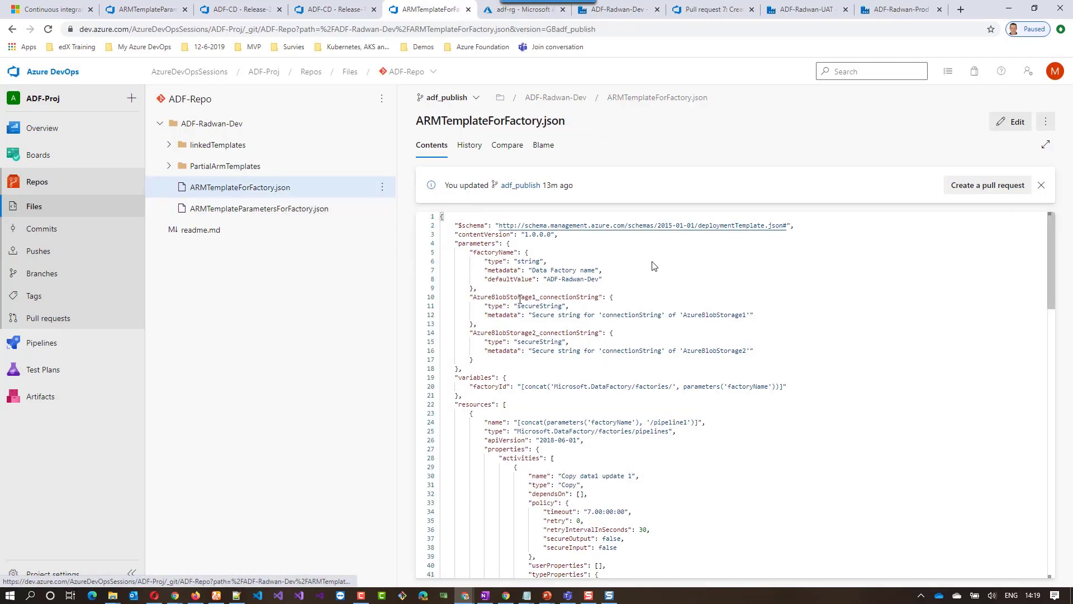
{"action": "double_click", "coordinate": [572, 296]}
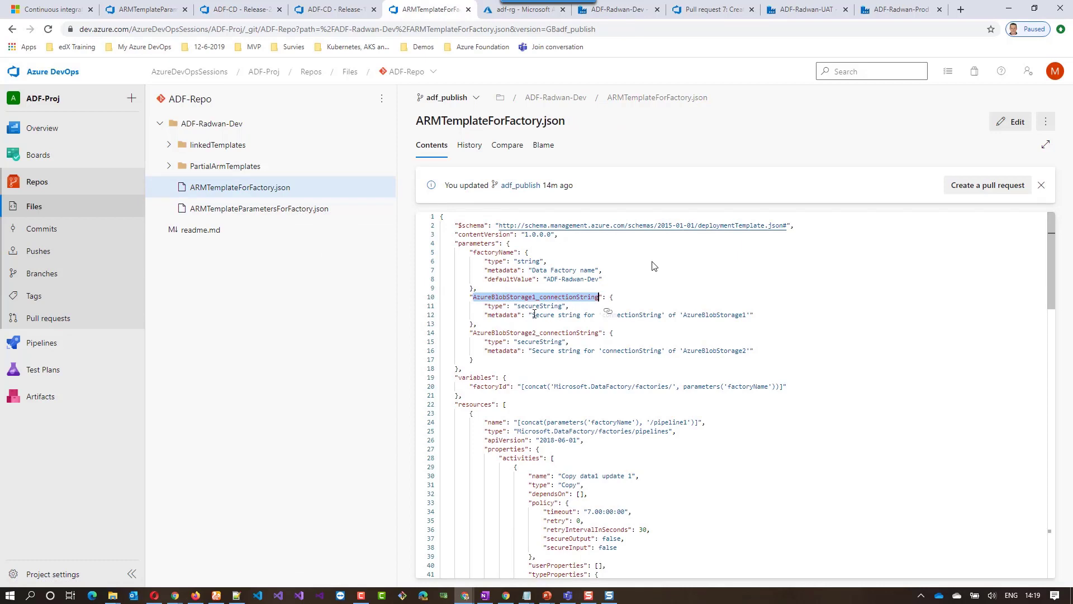
{"action": "double_click", "coordinate": [493, 305]}
{"action": "double_click", "coordinate": [539, 306]}
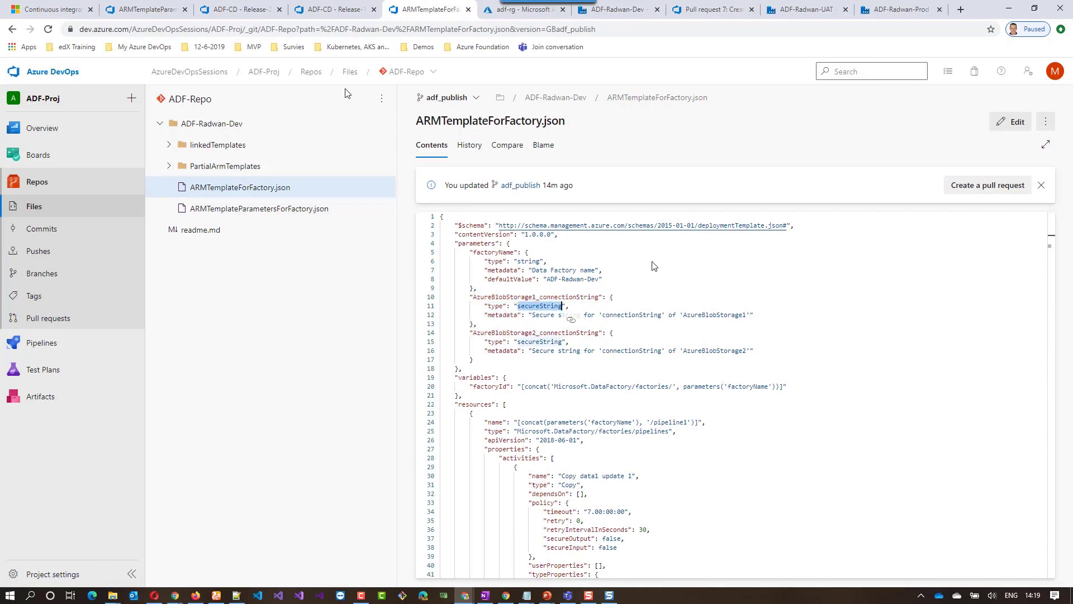
Step: Duplicate the repository page, switch the copy to the master branch, and start a new file at the repository root
{"action": "right_click", "coordinate": [430, 10]}
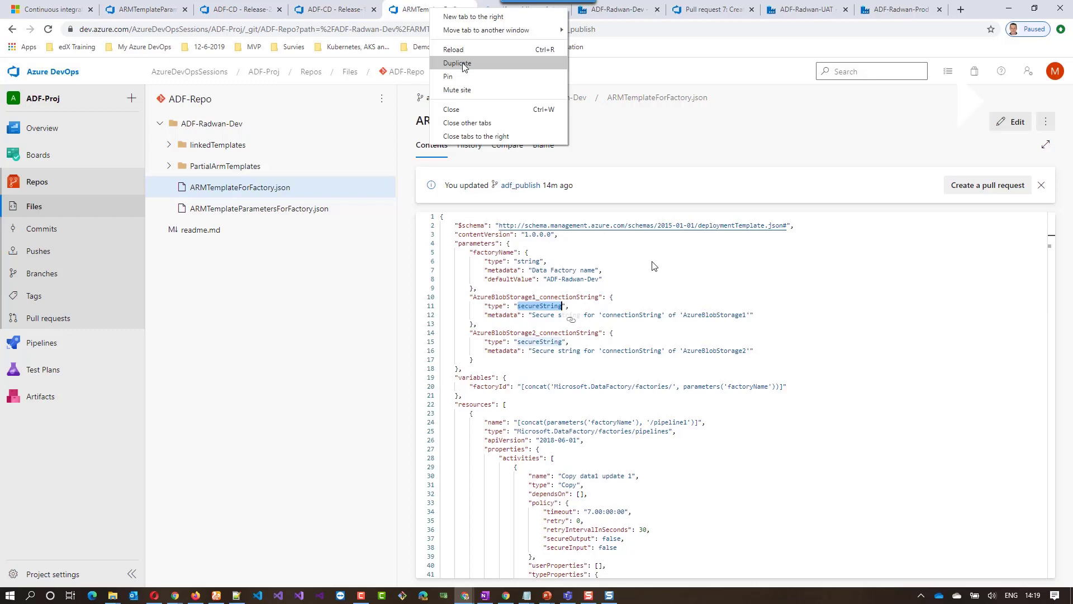
{"action": "left_click", "coordinate": [457, 63]}
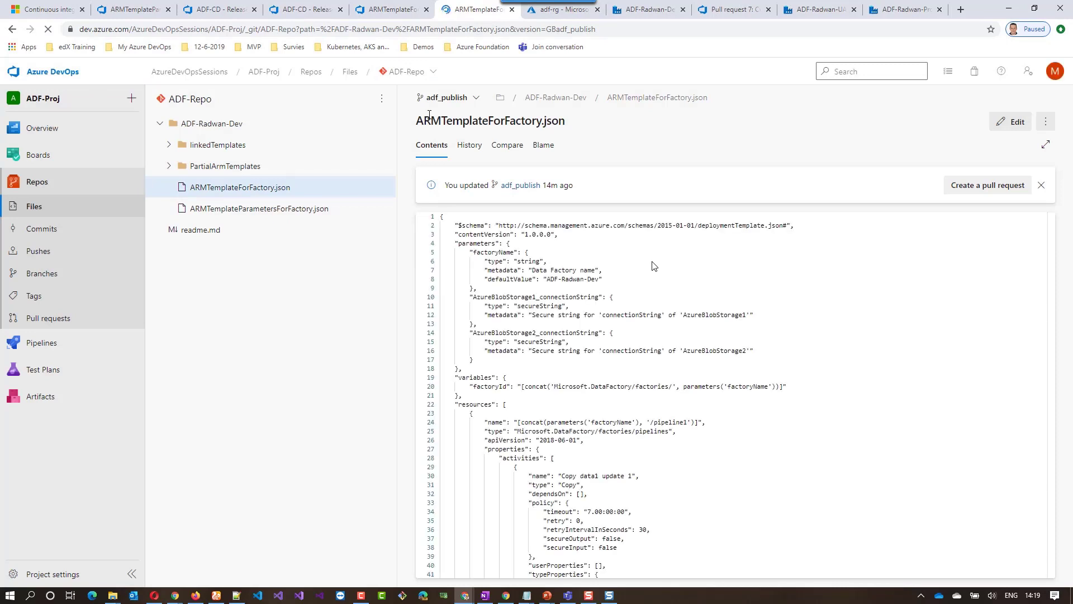
{"action": "left_click", "coordinate": [476, 104]}
{"action": "left_click", "coordinate": [437, 162]}
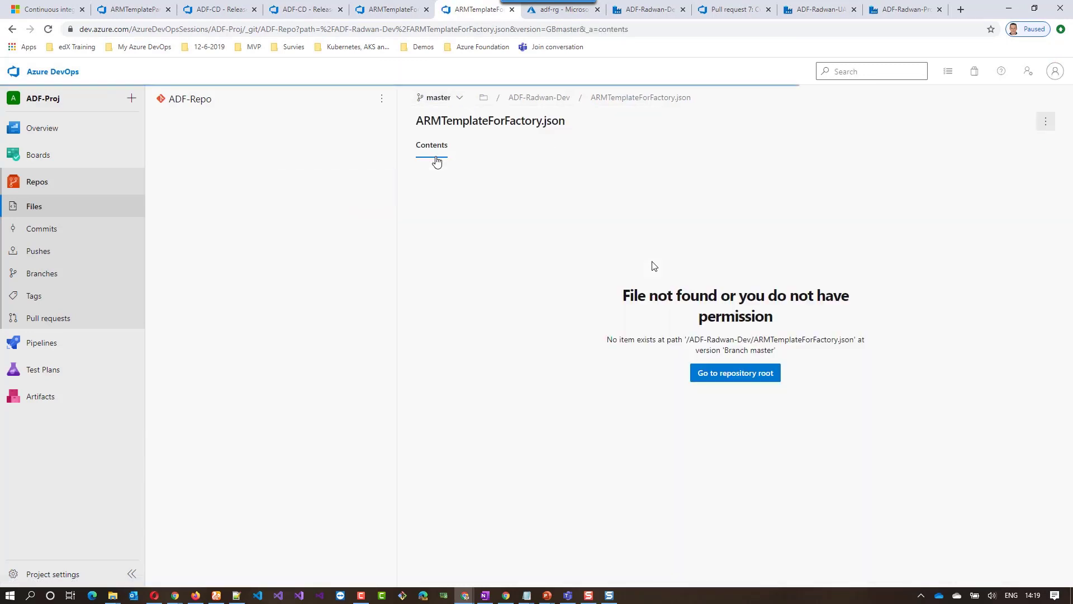
{"action": "left_click", "coordinate": [384, 106]}
{"action": "mouse_move", "coordinate": [374, 174]}
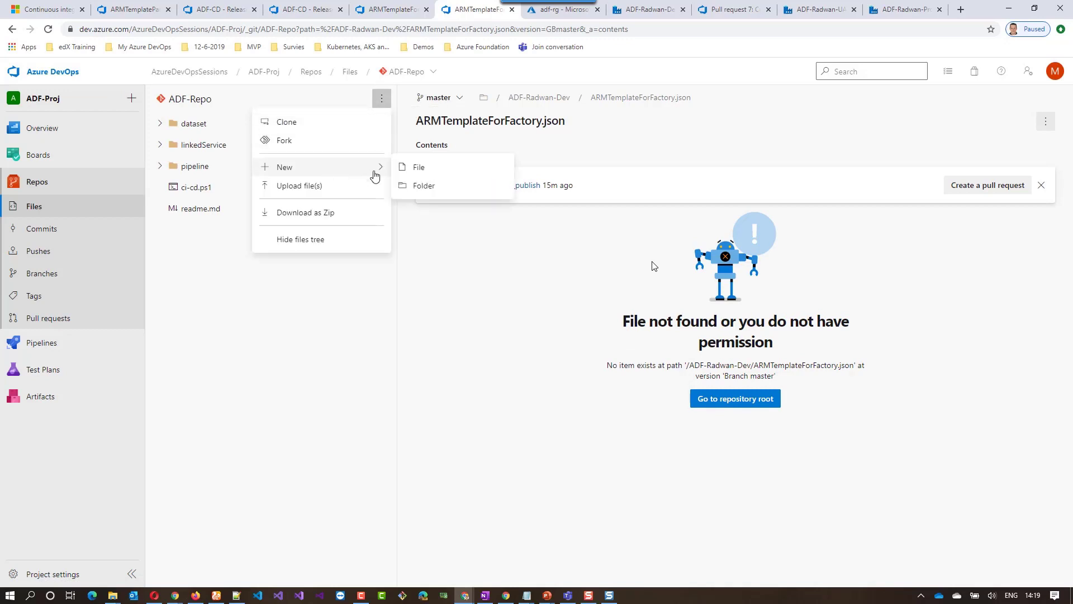
{"action": "left_click", "coordinate": [412, 169]}
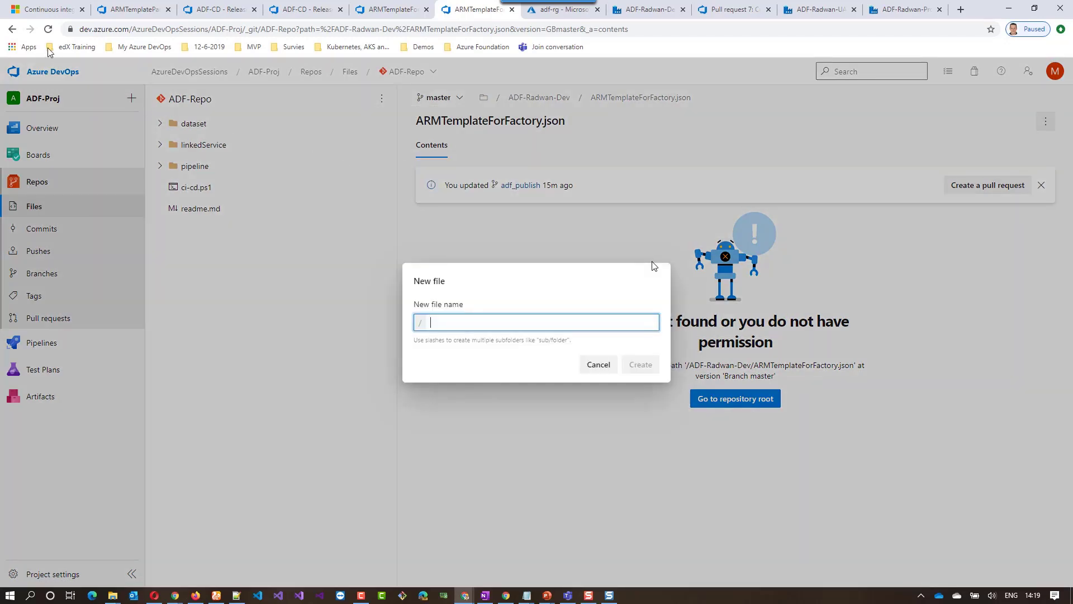
Step: Copy the file name arm-template-parameters-definition.json from the Custom parameter syntax section of the continuous integration documentation
{"action": "left_click", "coordinate": [42, 10]}
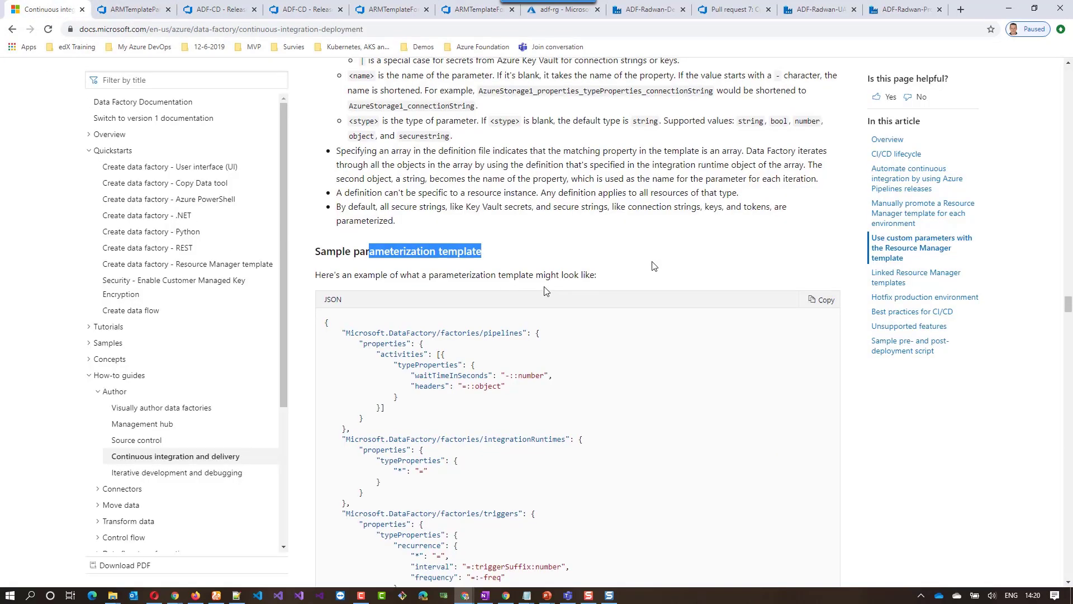
{"action": "scroll", "coordinate": [654, 266], "scroll_direction": "up", "scroll_amount": 2}
{"action": "scroll", "coordinate": [653, 266], "scroll_direction": "up", "scroll_amount": 2}
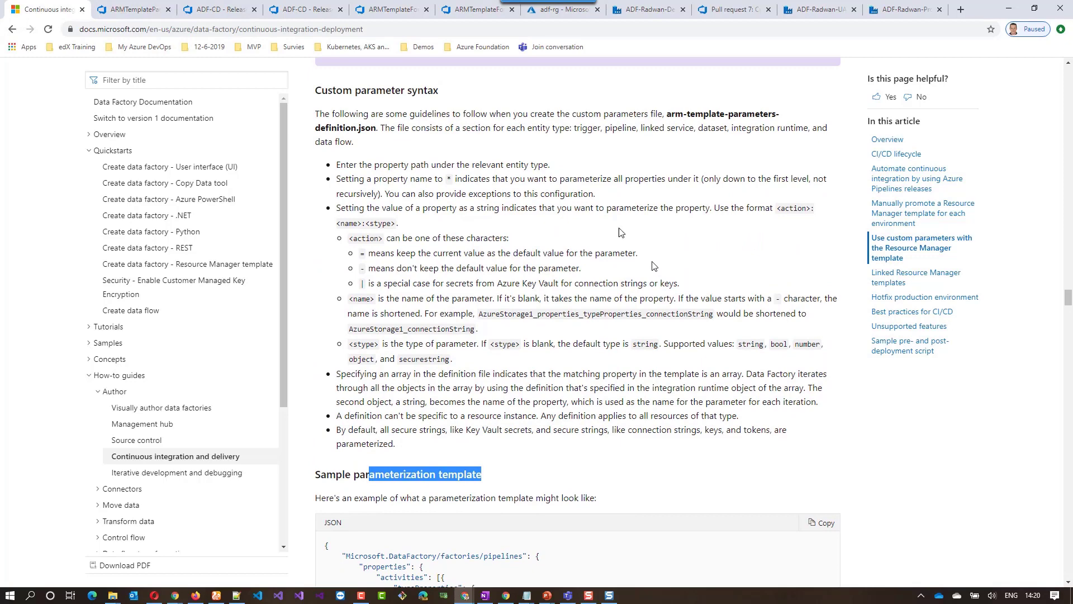
{"action": "left_click_drag", "start_coordinate": [669, 113], "coordinate": [375, 126]}
{"action": "right_click", "coordinate": [361, 131]}
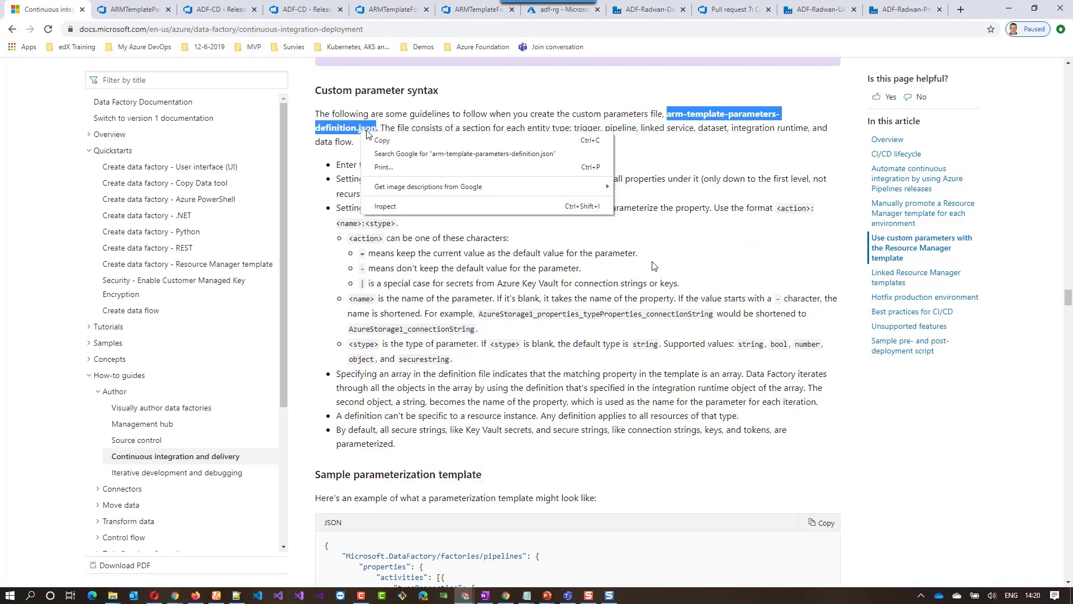
{"action": "left_click", "coordinate": [380, 138]}
Step: Create the new file as arm-template-parameters-definition.json in ADF-Repo's master branch
{"action": "left_click", "coordinate": [391, 18]}
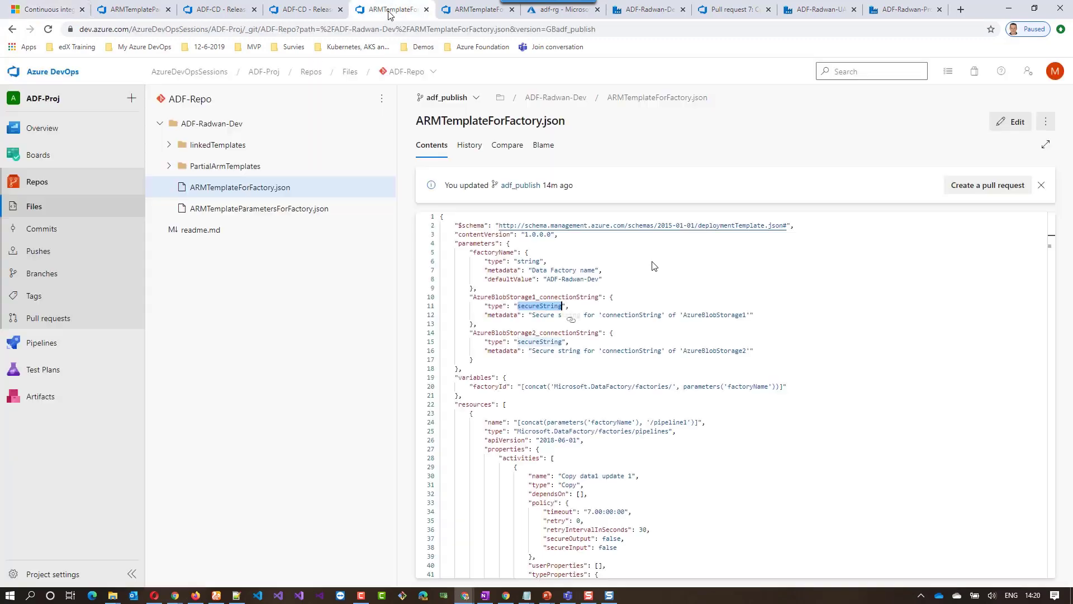
{"action": "left_click", "coordinate": [475, 16]}
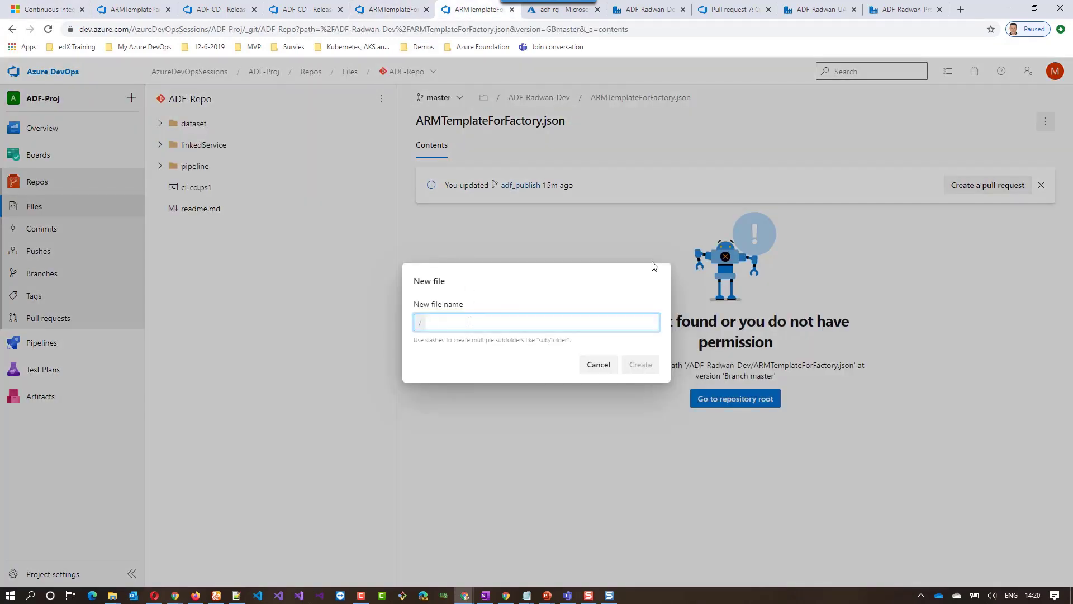
{"action": "key", "text": "ctrl+v"}
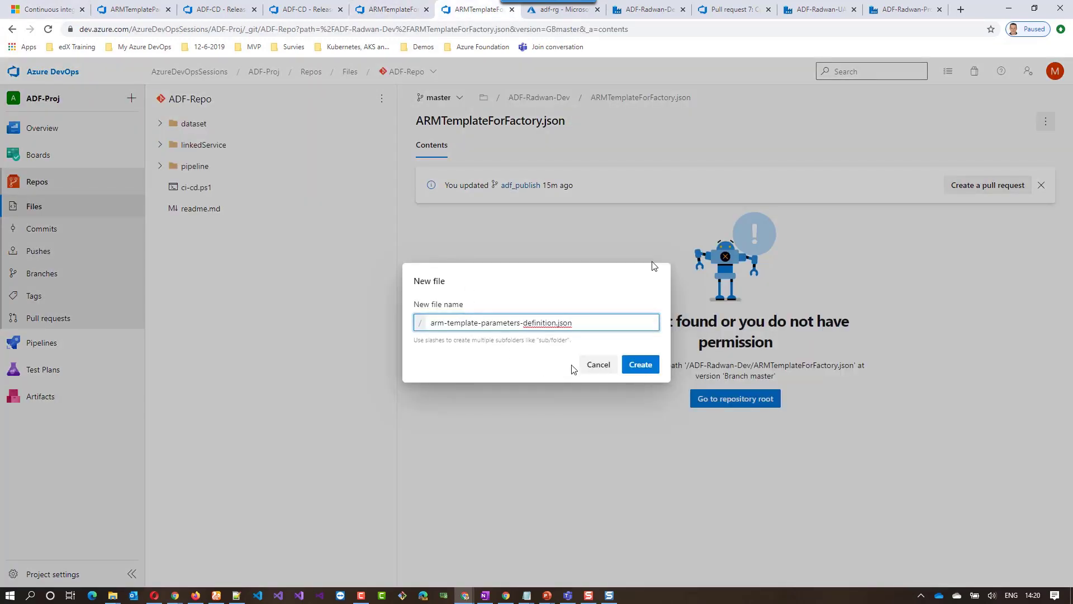
{"action": "left_click", "coordinate": [640, 364]}
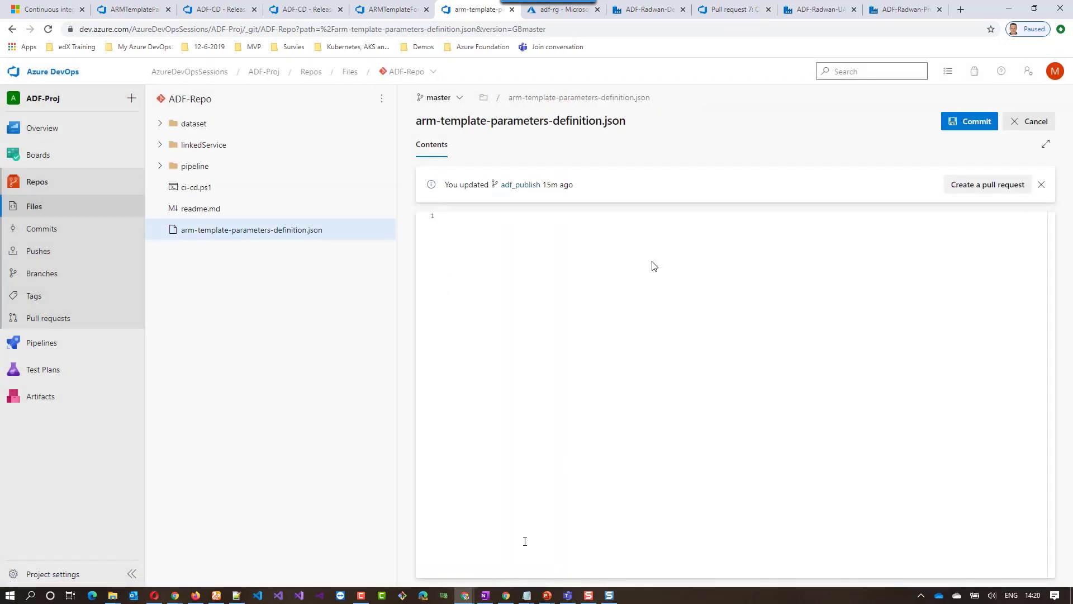
Step: Switch to the Notepad draft of the parameter definition and set the type in the AzureBlobStorage connectionString value to string
{"action": "mouse_move", "coordinate": [526, 594]}
{"action": "left_click", "coordinate": [646, 552]}
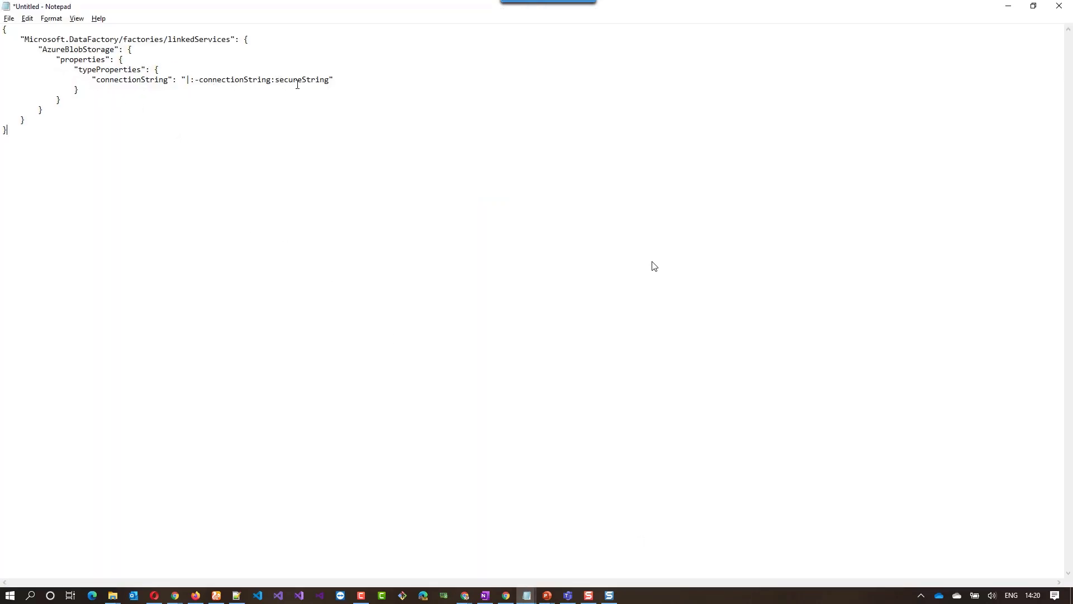
{"action": "left_click_drag", "start_coordinate": [302, 78], "coordinate": [277, 77]}
{"action": "key", "text": "Delete"}
{"action": "key", "text": "Delete"}
{"action": "type", "text": "s"}
Step: Abbreviate the parameter name inside the connectionString value, and copy the complete JSON definition
{"action": "left_click_drag", "start_coordinate": [200, 80], "coordinate": [271, 80]}
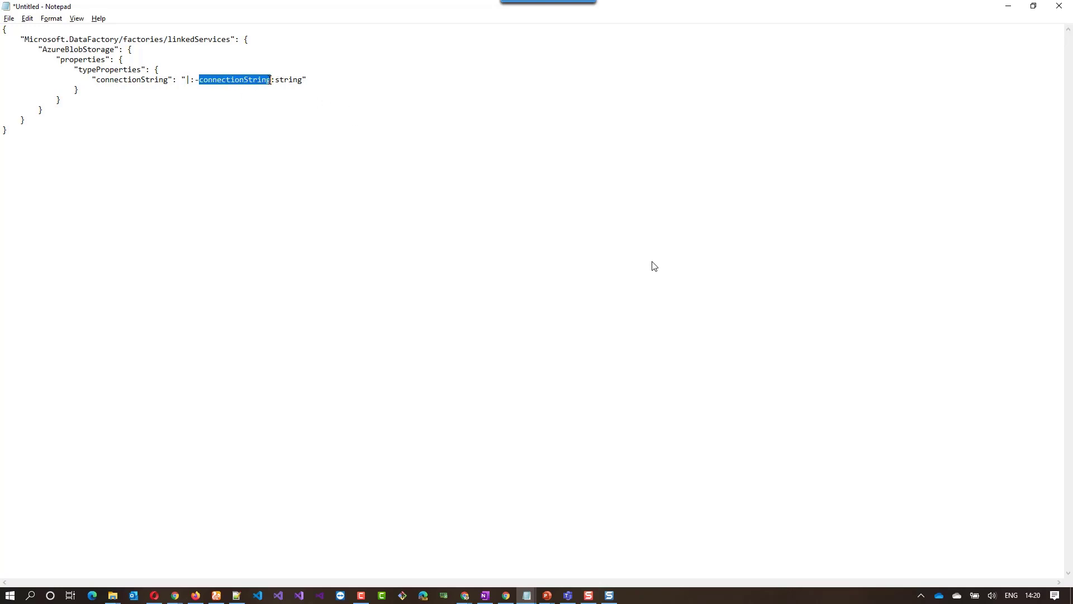
{"action": "type", "text": "cs"}
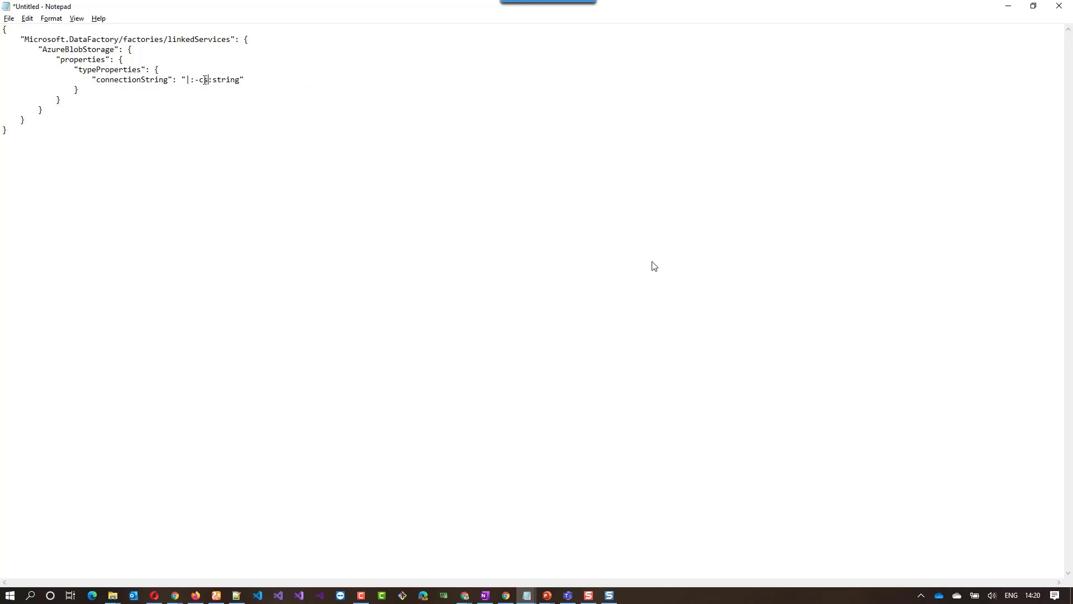
{"action": "type", "text": "nnstr"}
{"action": "key", "text": "shift+Left"}
{"action": "type", "text": "S"}
{"action": "left_click_drag", "start_coordinate": [37, 134], "coordinate": [3, 29]}
{"action": "key", "text": "ctrl+c"}
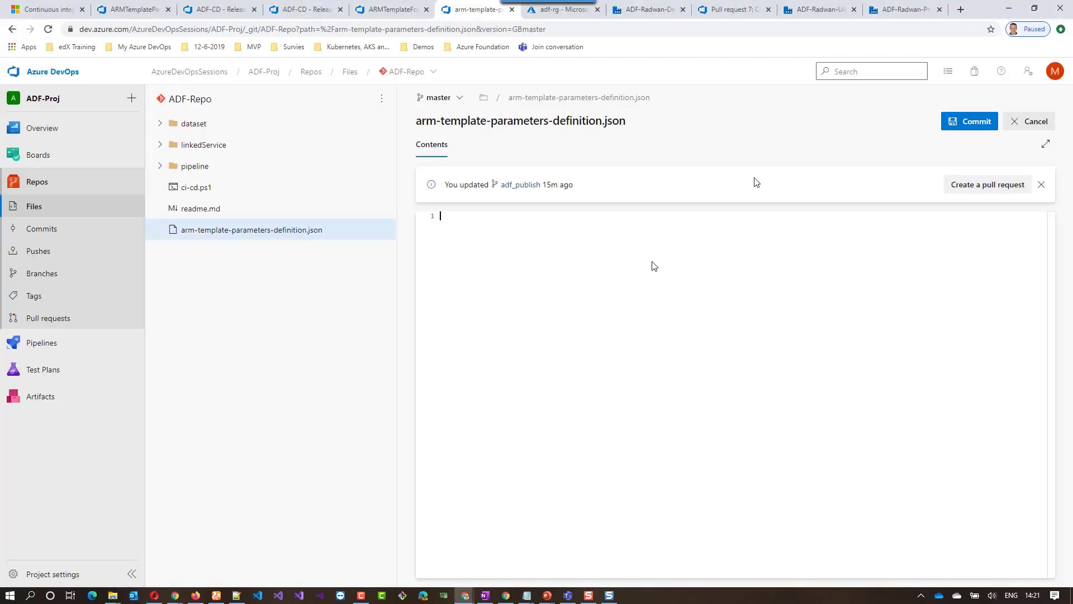
Step: Paste the copied JSON definition into arm-template-parameters-definition.json in ADF-Repo and commit it to the master branch
{"action": "key", "text": "alt+Tab"}
{"action": "key", "text": "ctrl+v"}
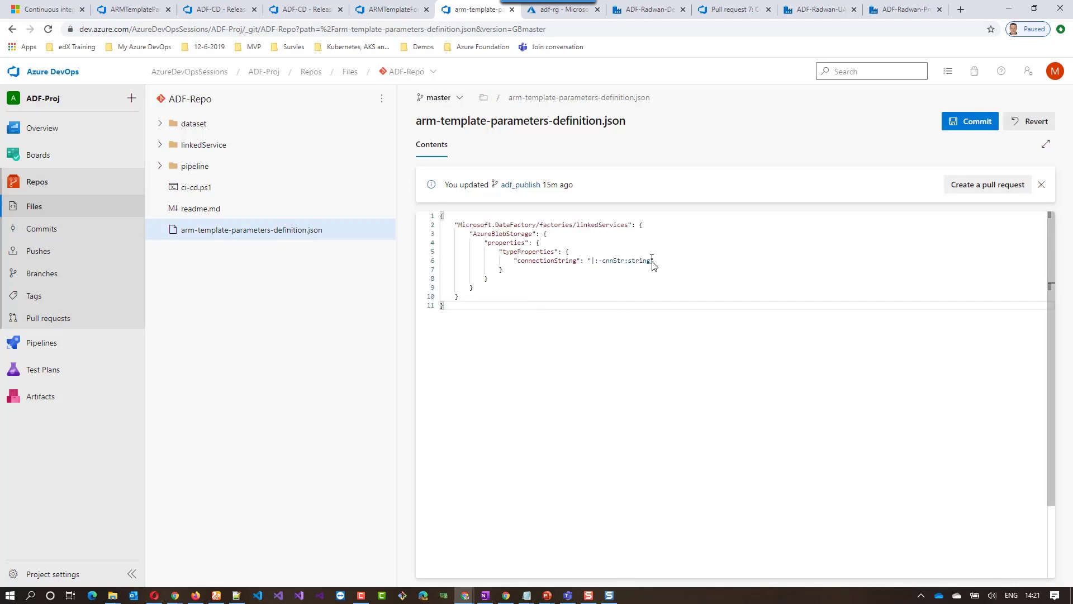
{"action": "left_click", "coordinate": [962, 127]}
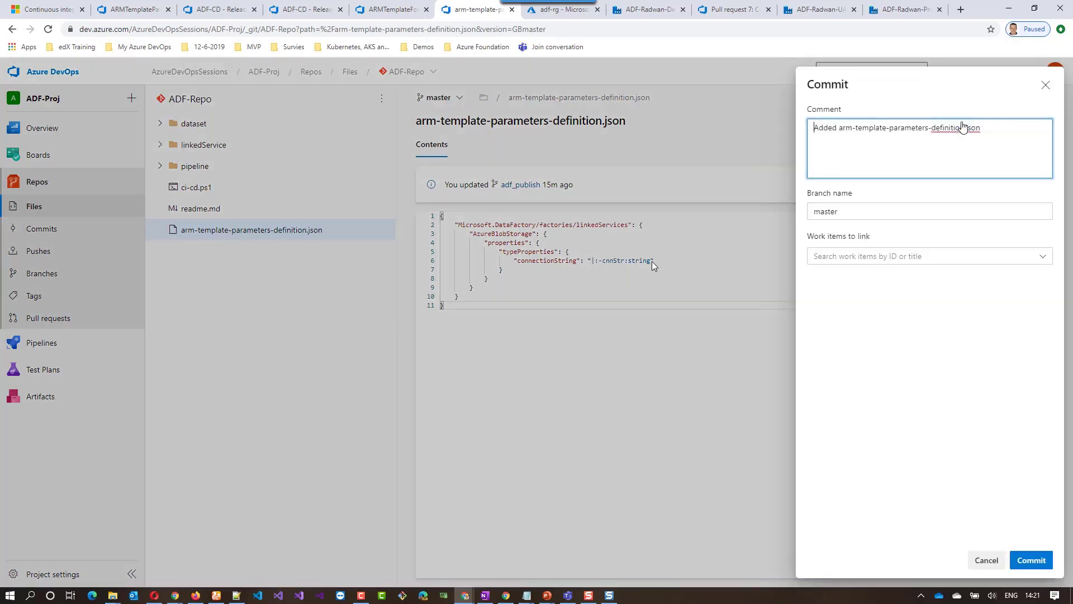
{"action": "left_click", "coordinate": [1025, 563]}
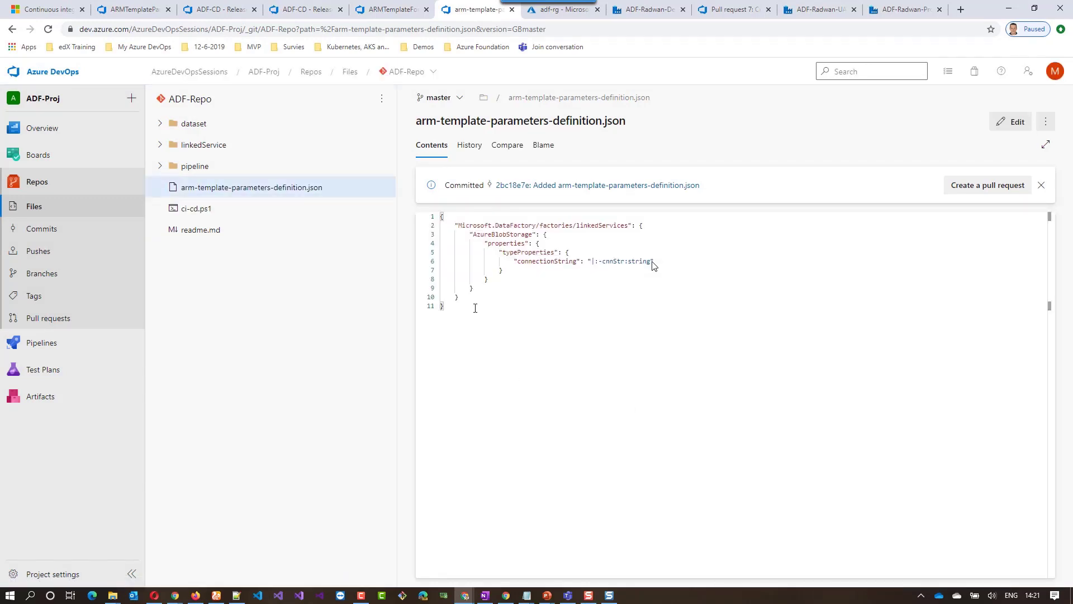
Step: Switch to the ADF-Radwan-Dev data factory and rename pipeline1's copy activity to "Copy data1 update 2" on the master branch
{"action": "left_click", "coordinate": [638, 10]}
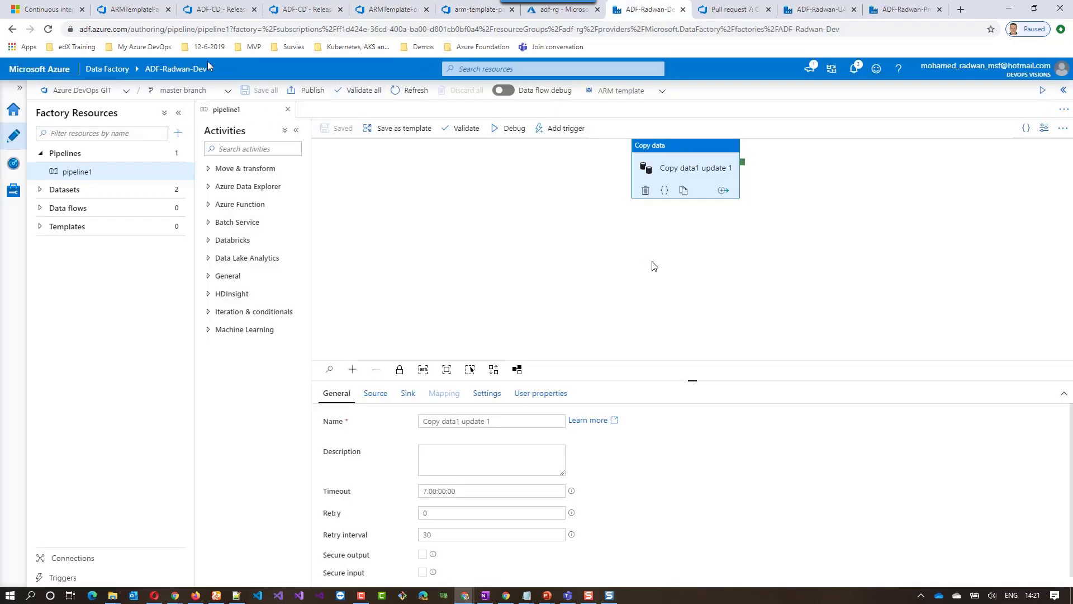
{"action": "left_click", "coordinate": [229, 91]}
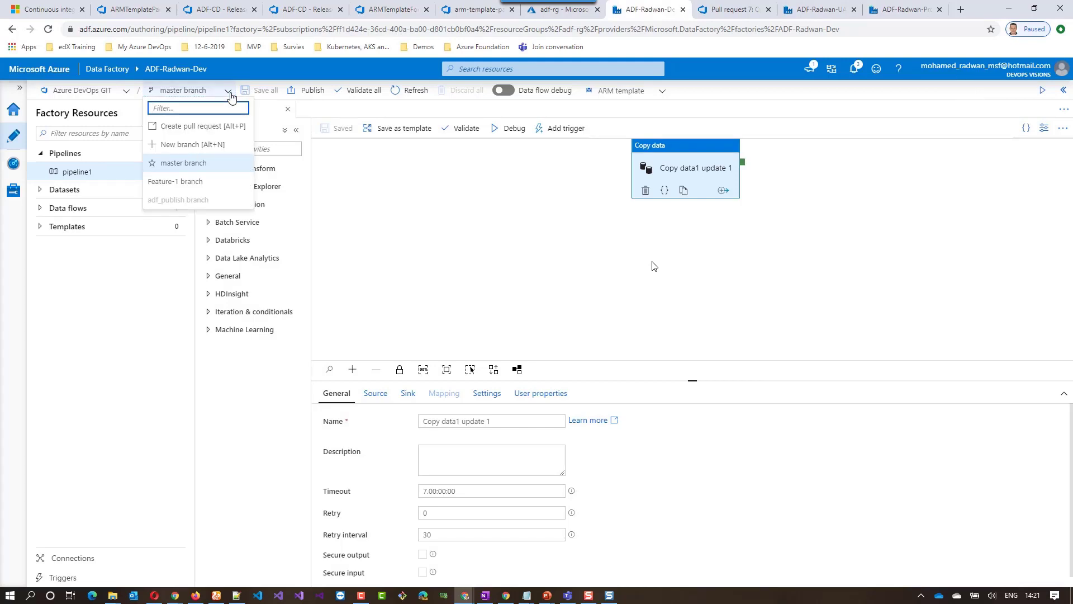
{"action": "left_click", "coordinate": [431, 223]}
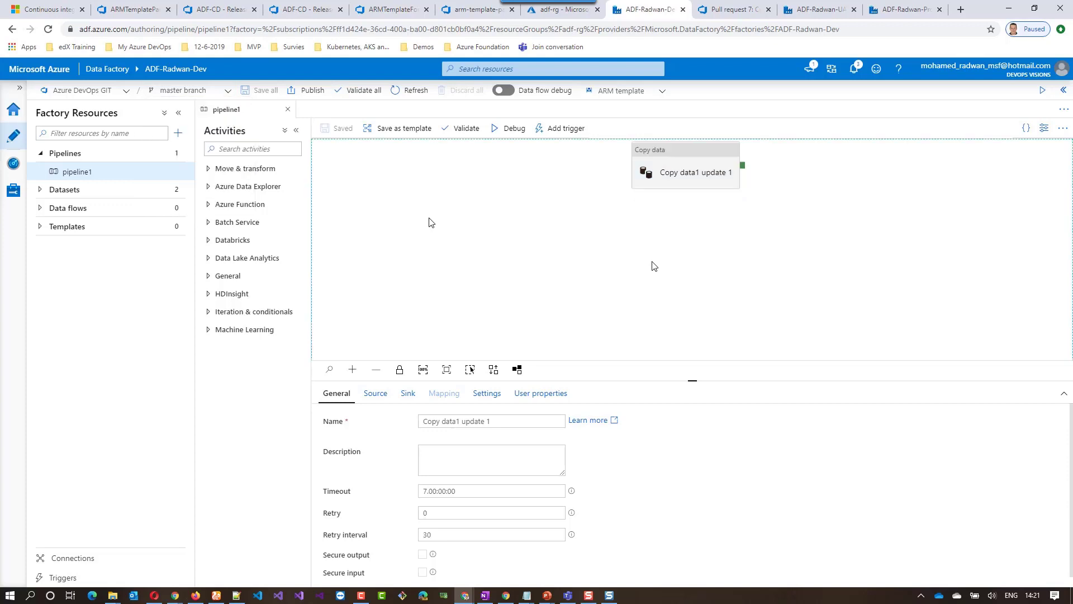
{"action": "left_click", "coordinate": [649, 150]}
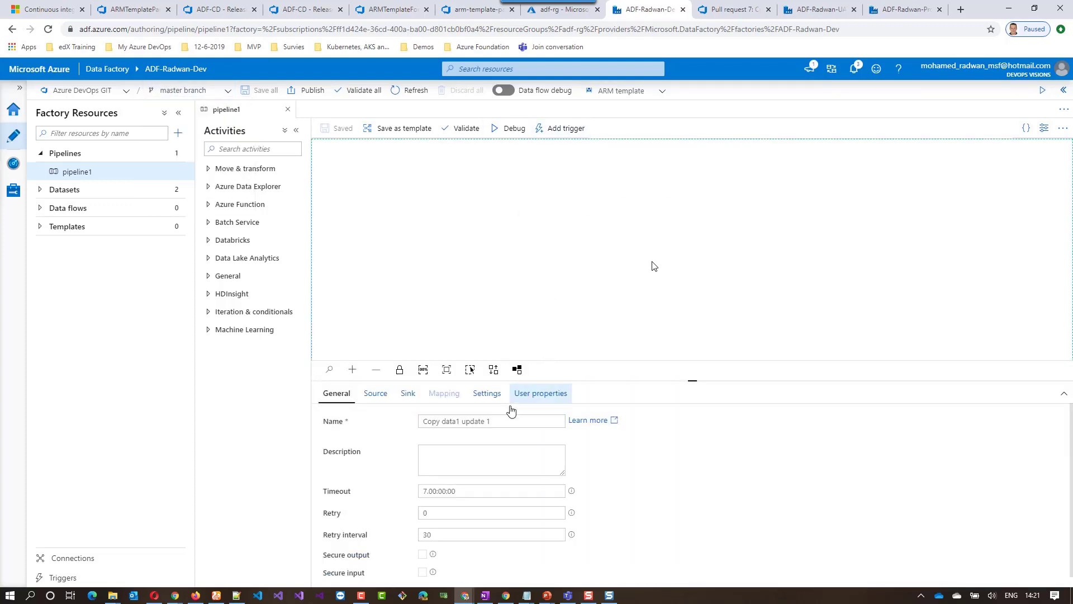
{"action": "left_click", "coordinate": [509, 421]}
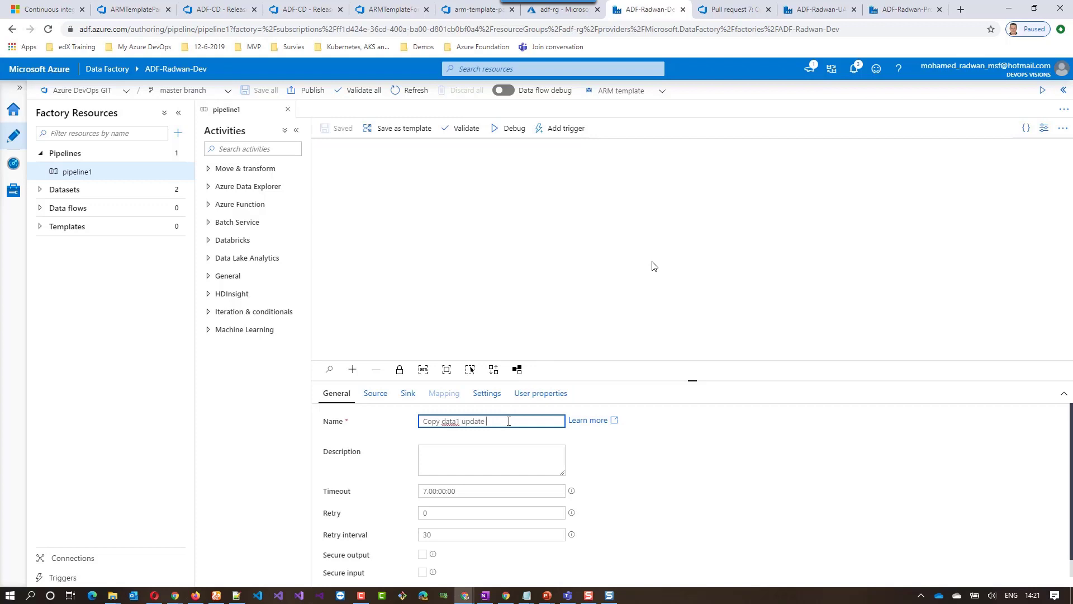
{"action": "type", "text": "2"}
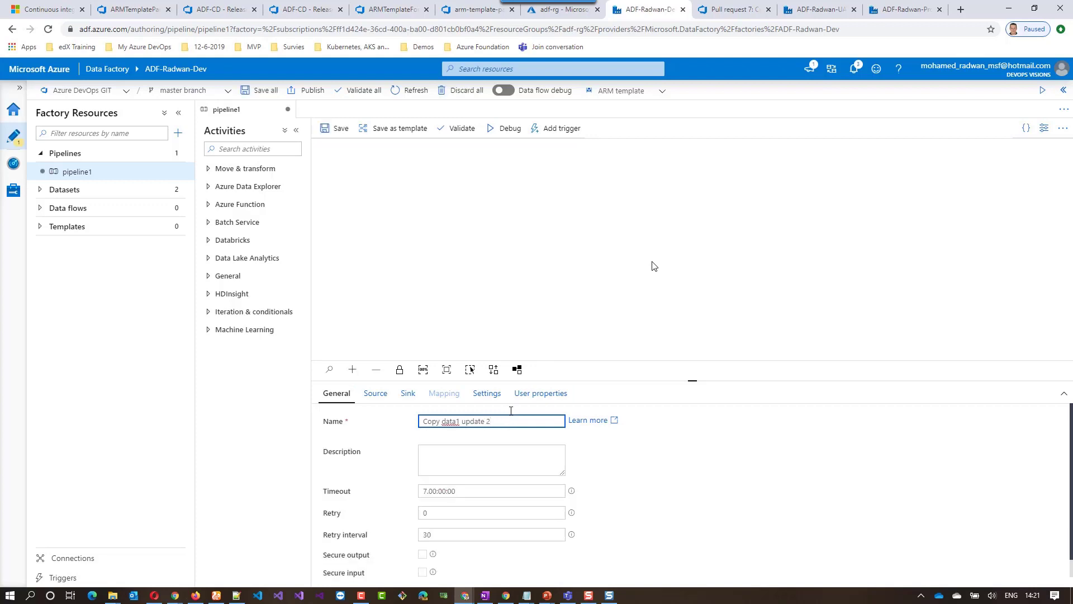
Step: Save all resources in the data factory and publish the pending pipeline1 change
{"action": "left_click", "coordinate": [261, 90]}
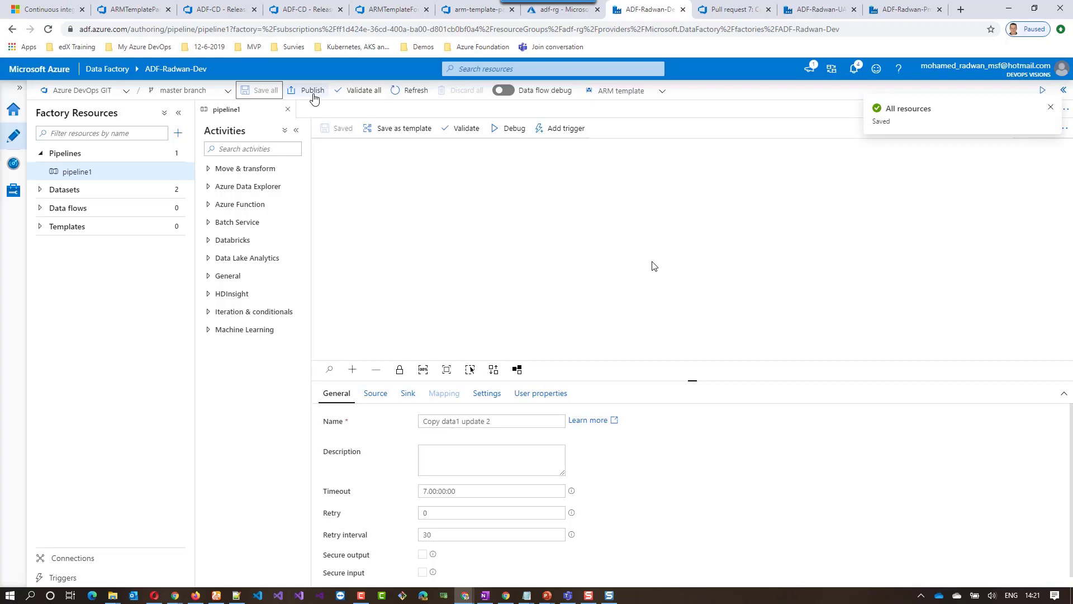
{"action": "left_click", "coordinate": [312, 93]}
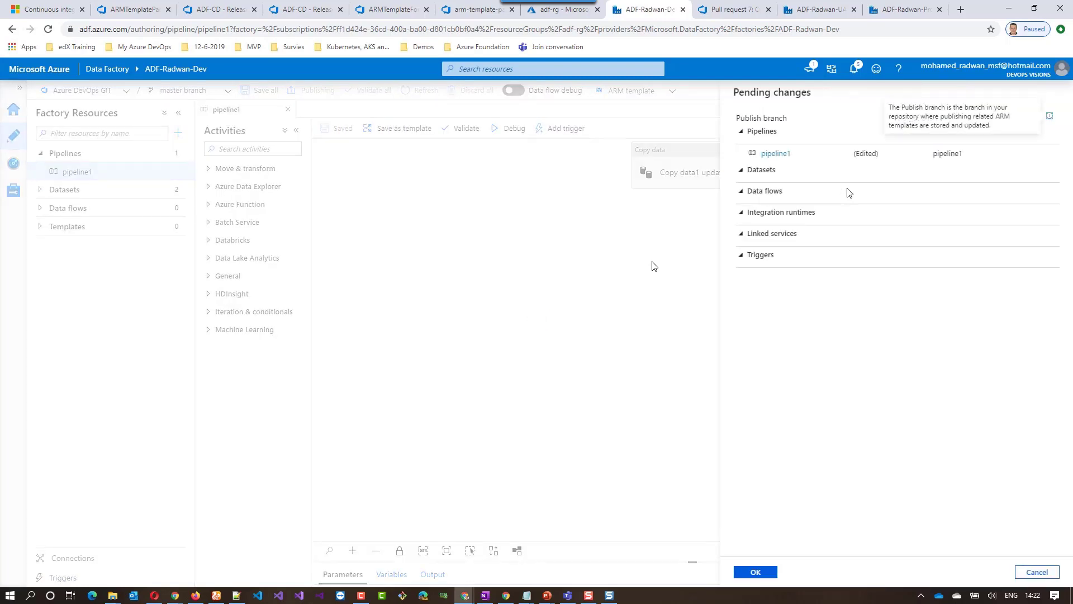
{"action": "left_click", "coordinate": [755, 572]}
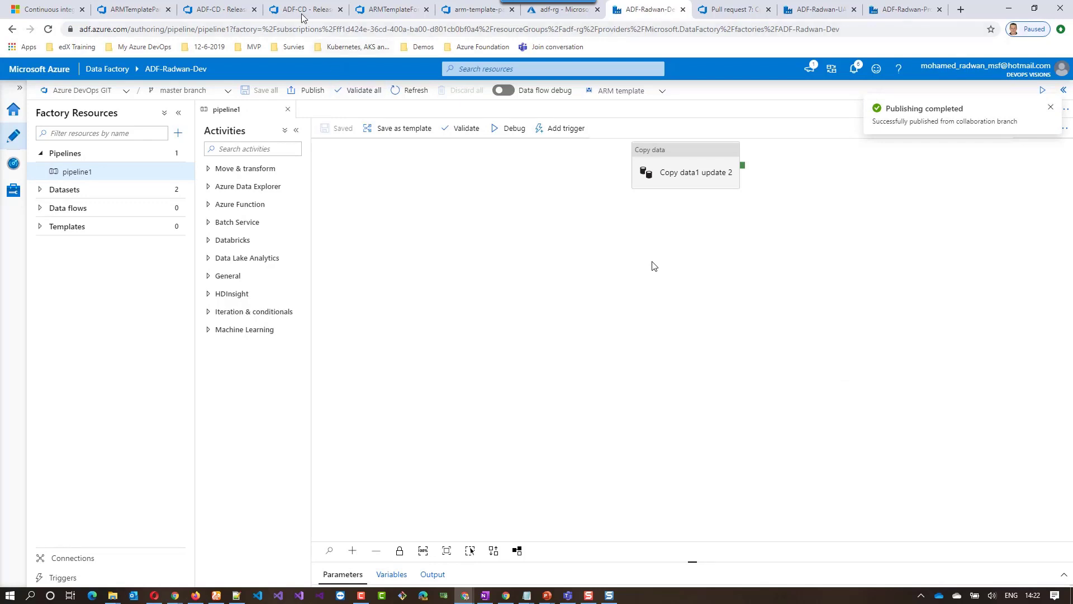
Step: Check the refreshed history of ARMTemplateForFactory.json in adf_publish and examine the connection string parameters in ARMTemplateParametersForFactory.json
{"action": "left_click", "coordinate": [384, 10]}
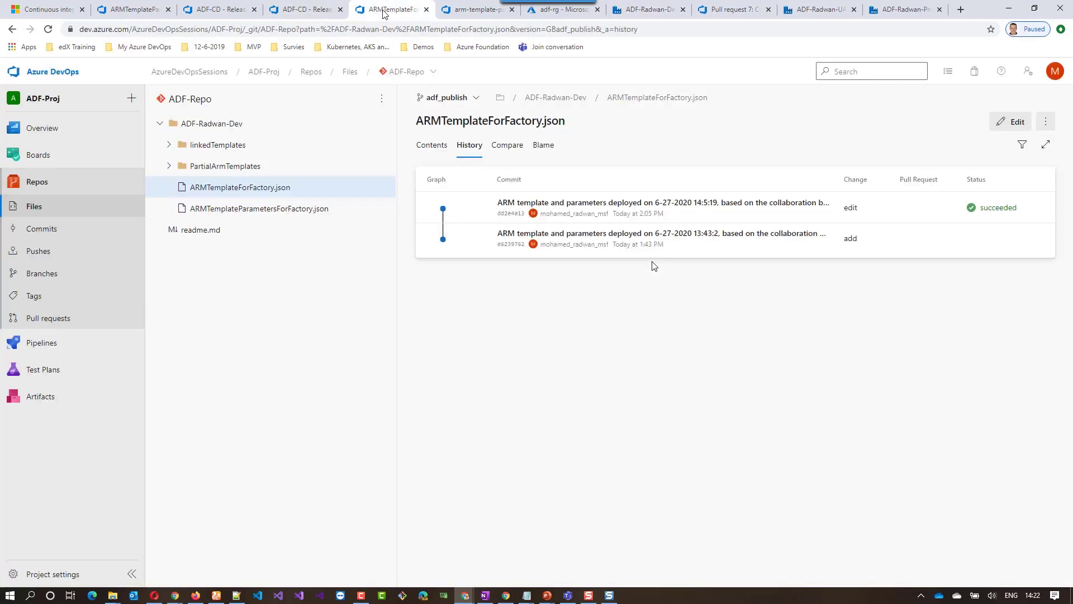
{"action": "left_click", "coordinate": [49, 32]}
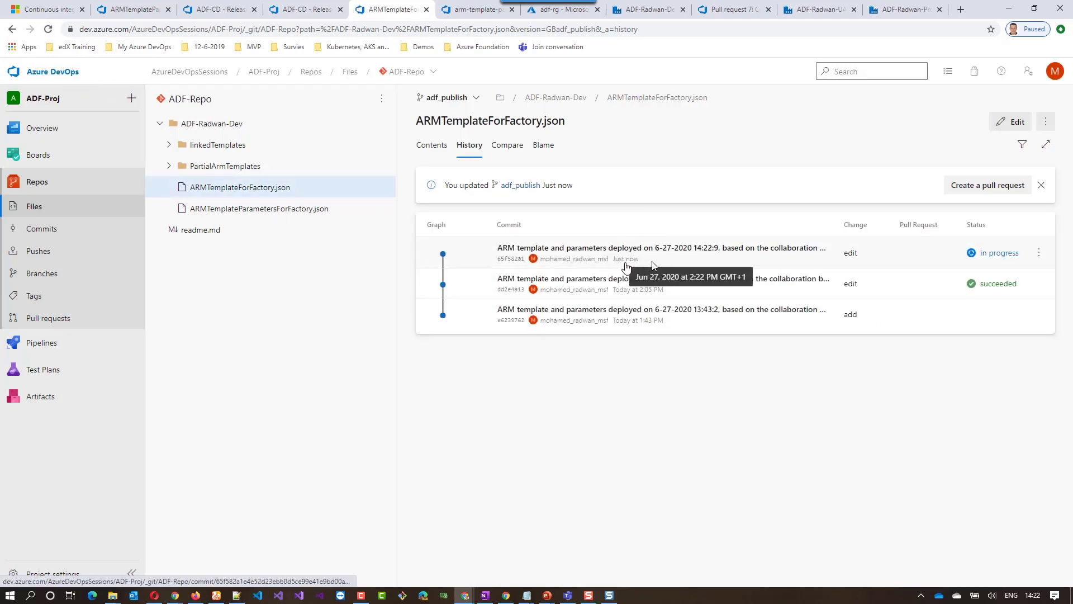
{"action": "left_click", "coordinate": [432, 146]}
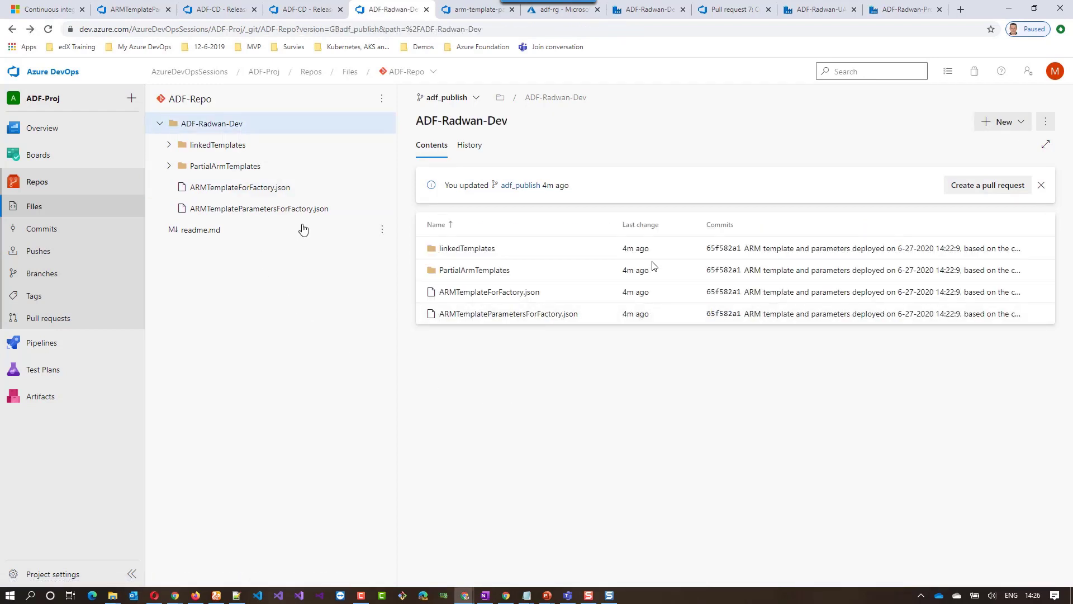
{"action": "left_click", "coordinate": [287, 209]}
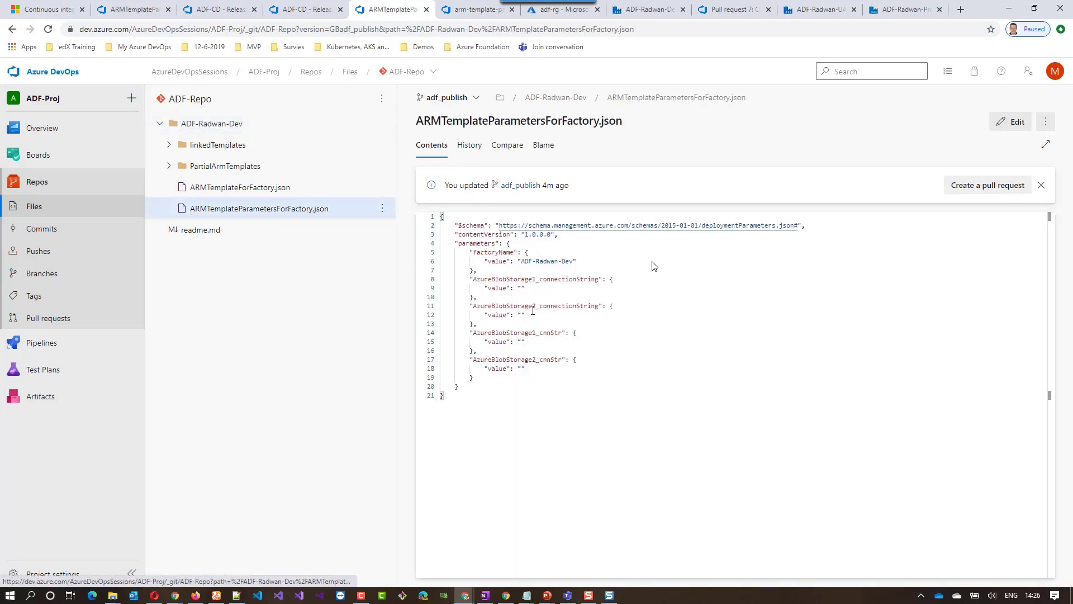
{"action": "left_click_drag", "start_coordinate": [537, 306], "coordinate": [602, 305]}
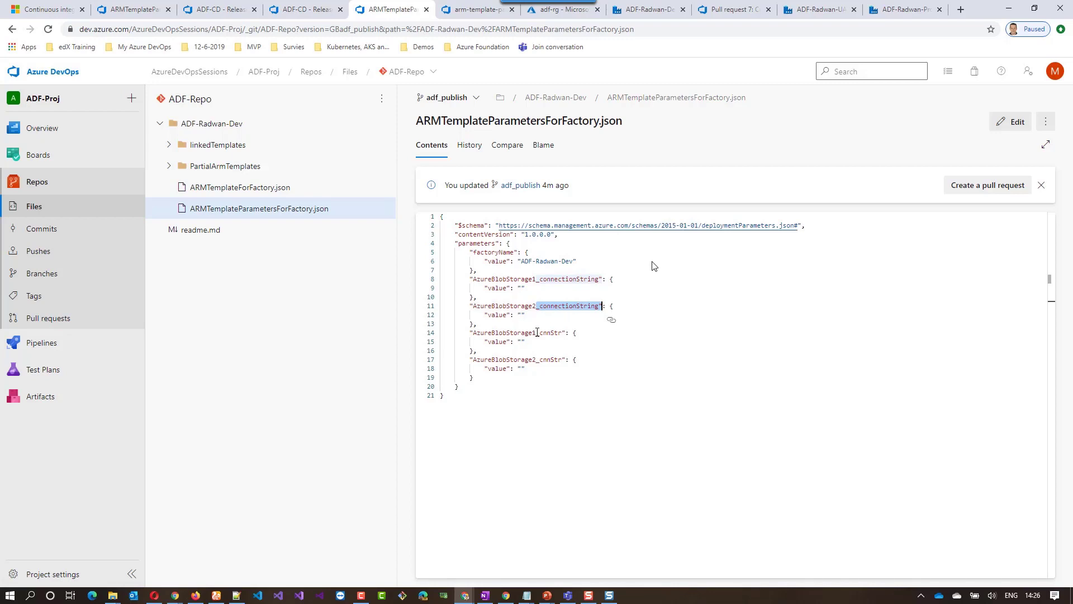
{"action": "left_click_drag", "start_coordinate": [537, 333], "coordinate": [560, 334]}
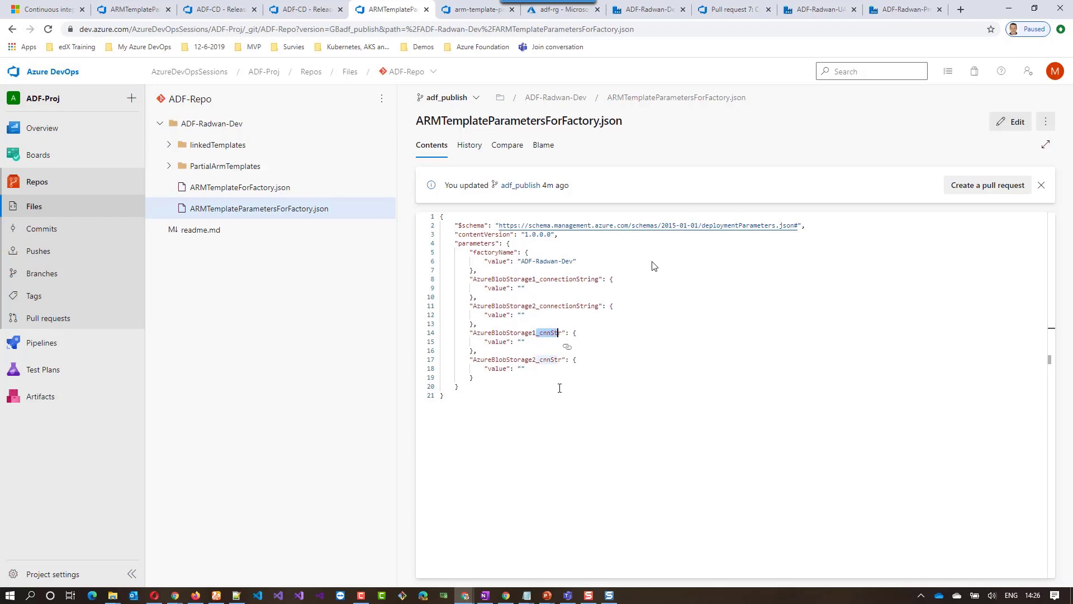
Step: Examine the cnnStr parameter names and types in ARMTemplateForFactory.json and compare them with arm-template-parameters-definition.json in master
{"action": "left_click", "coordinate": [240, 188]}
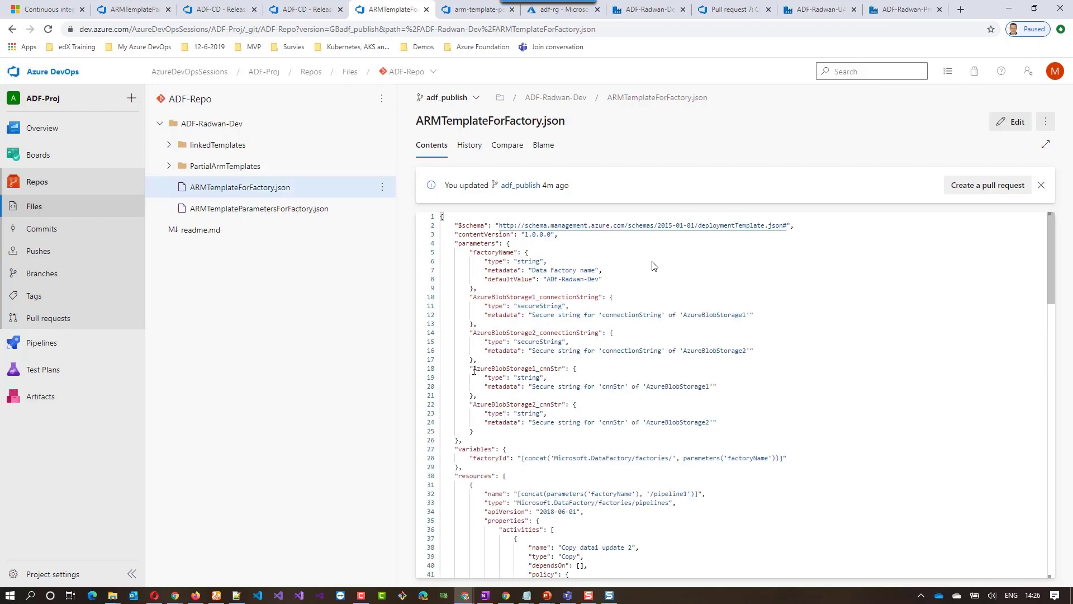
{"action": "left_click_drag", "start_coordinate": [474, 369], "coordinate": [565, 370]}
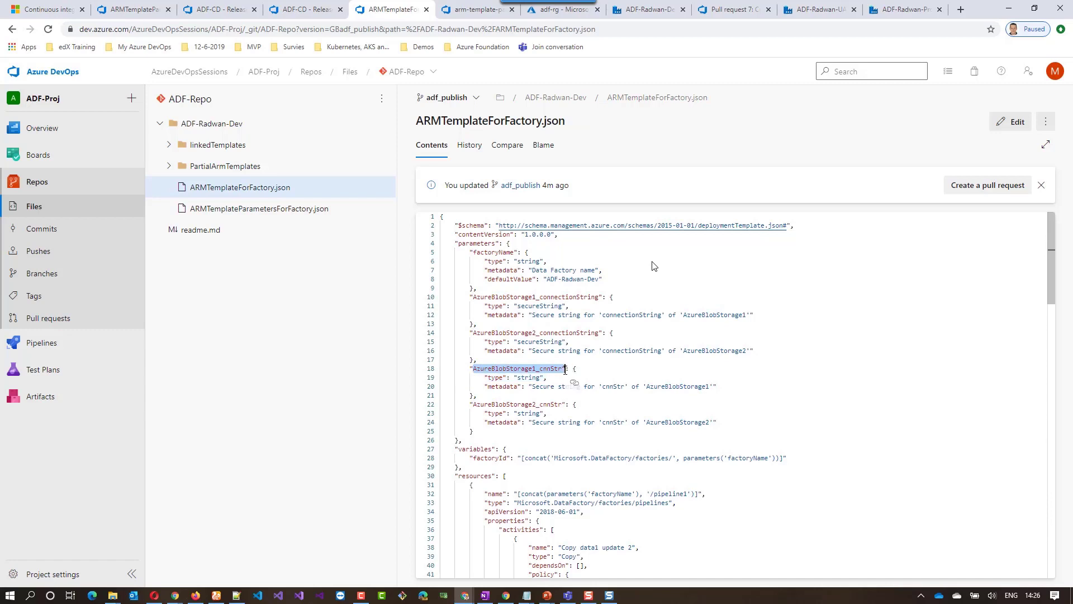
{"action": "double_click", "coordinate": [530, 378]}
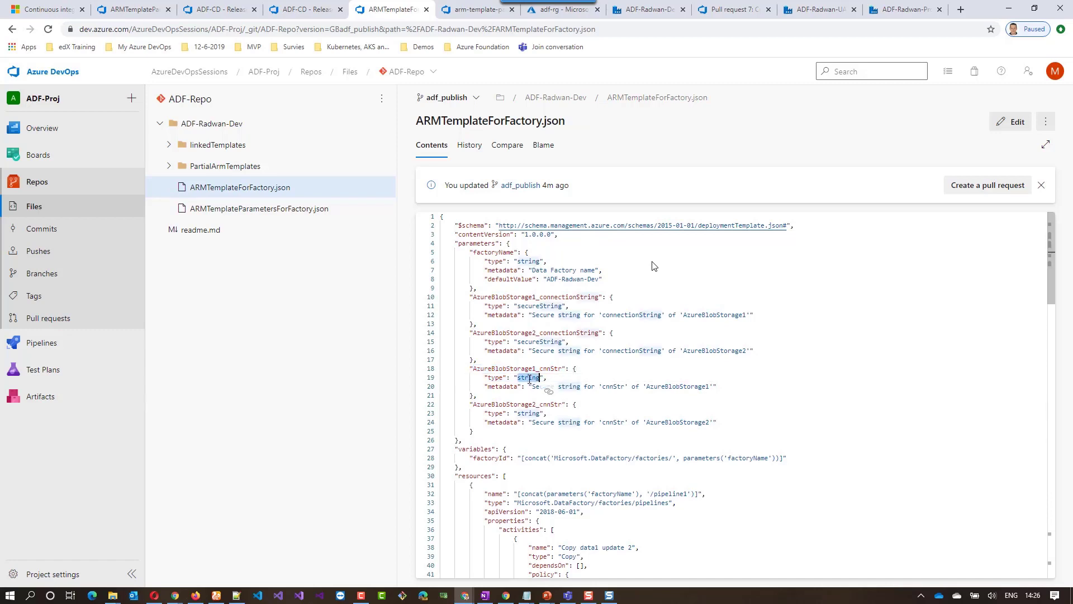
{"action": "left_click_drag", "start_coordinate": [532, 404], "coordinate": [562, 405]}
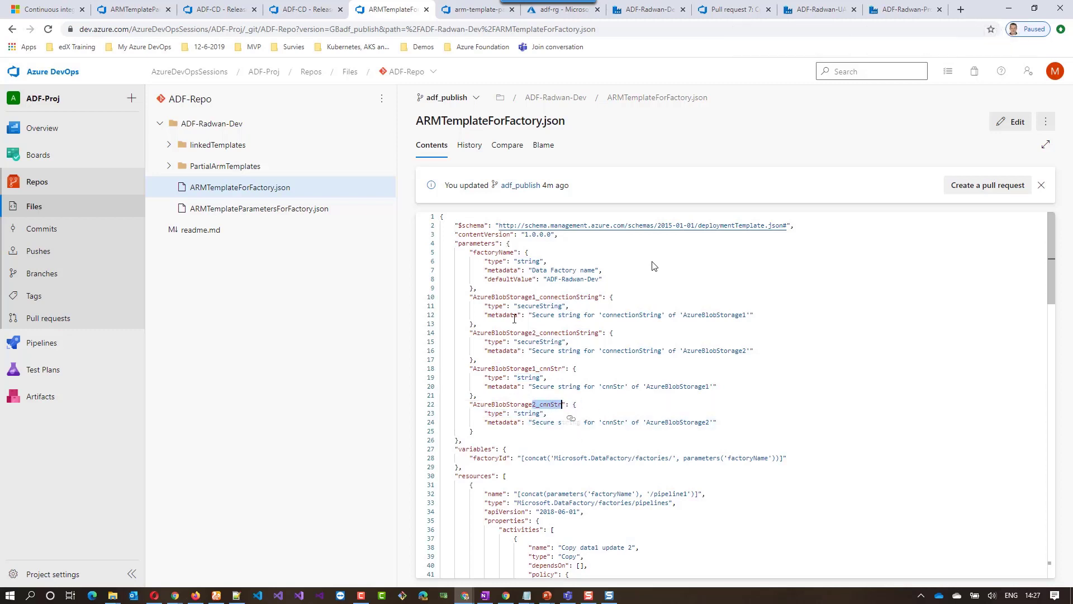
{"action": "left_click", "coordinate": [468, 11]}
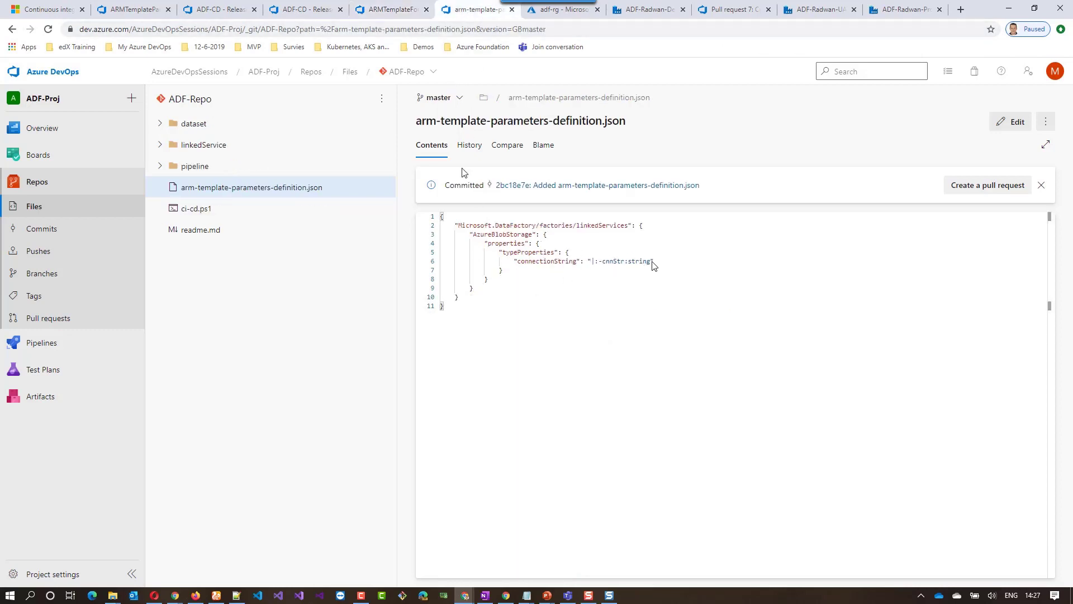
{"action": "left_click", "coordinate": [391, 13]}
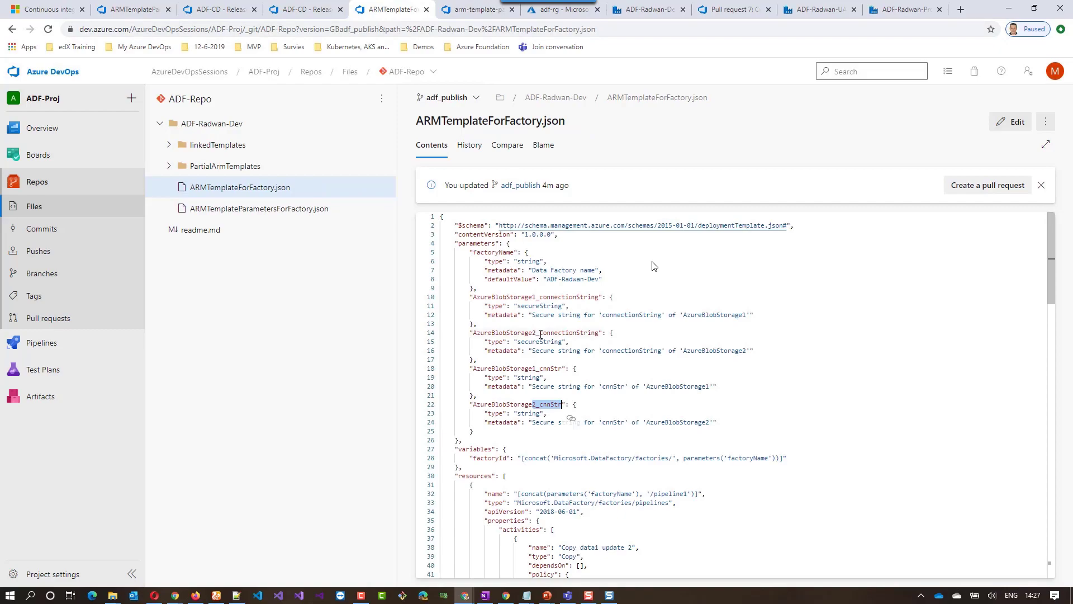